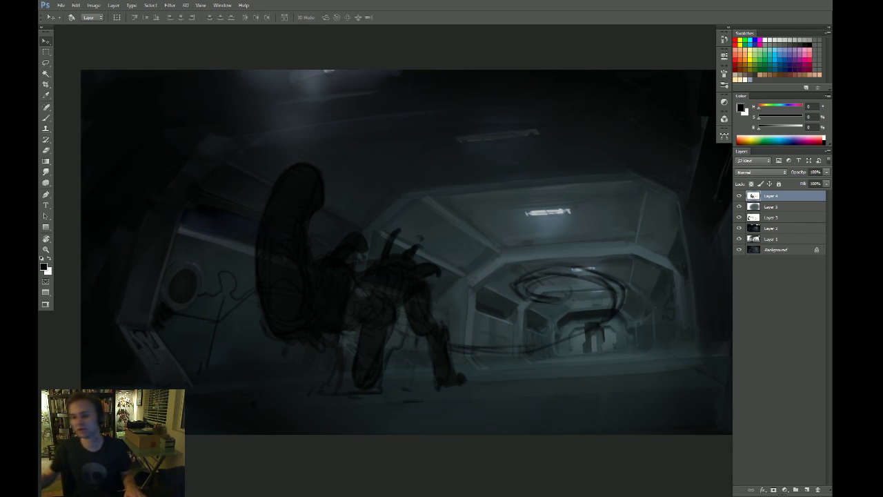
Paint the creature's far front leg and foot as a solid black shape beneath the torso with the Brush
drag(496, 338, 506, 325)
drag(391, 346, 428, 340)
key(b)
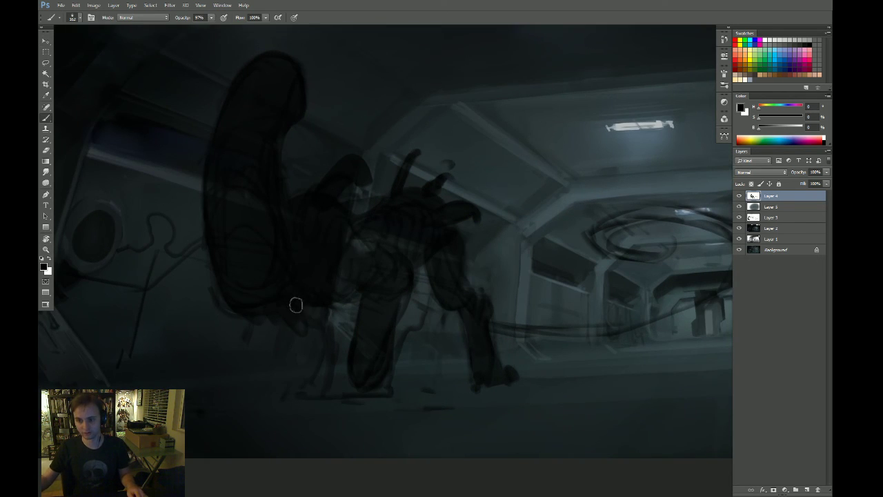
mouse_move(319, 311)
mouse_down()
mouse_move(323, 389)
mouse_move(335, 308)
mouse_move(332, 383)
mouse_move(316, 394)
mouse_move(330, 402)
mouse_move(333, 384)
mouse_move(392, 331)
mouse_move(362, 391)
mouse_move(381, 391)
mouse_move(416, 315)
mouse_move(408, 322)
mouse_move(425, 265)
mouse_up()
drag(521, 296, 453, 295)
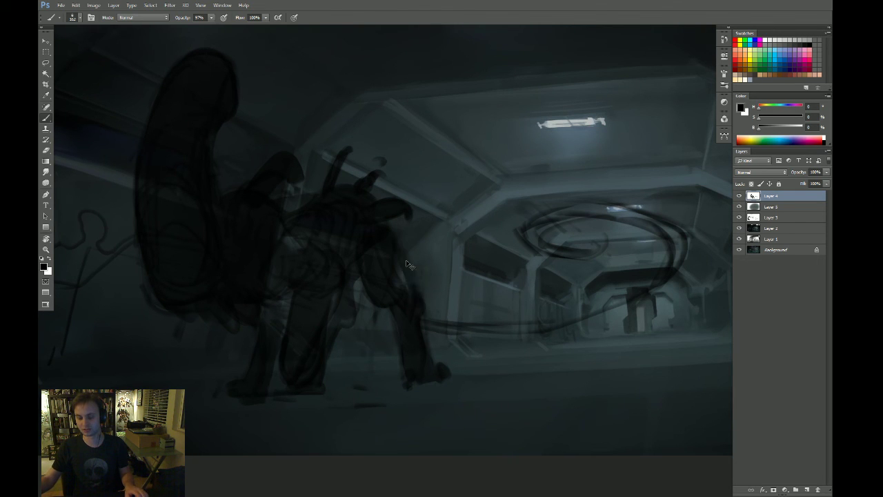
Darken the creature's hind leg and the root of its tail with black strokes, working in a rotated view
key(r)
drag(394, 285, 379, 275)
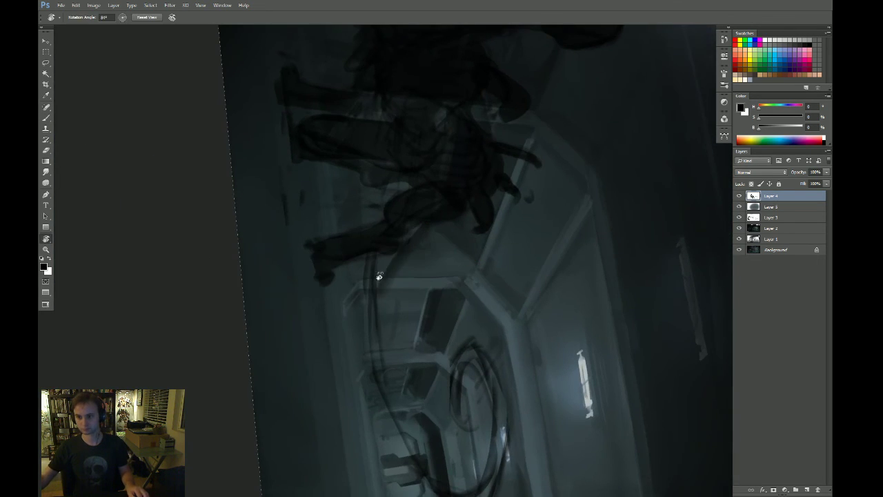
key(b)
mouse_move(363, 331)
mouse_down()
mouse_move(425, 179)
mouse_move(376, 287)
mouse_up()
key(r)
drag(502, 286, 490, 294)
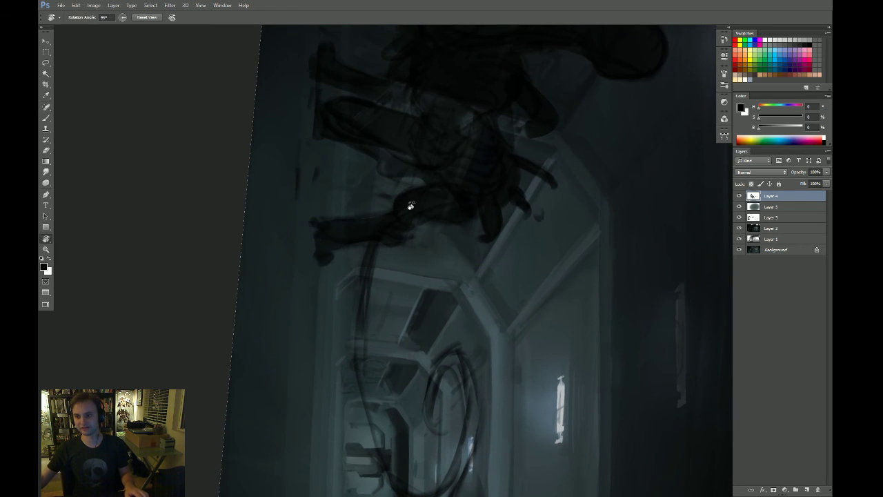
key(b)
drag(435, 176, 377, 220)
Thicken the tail's long lower curve in black from the hind leg toward its outer bend
key(r)
drag(353, 294, 347, 245)
key(b)
drag(392, 215, 310, 301)
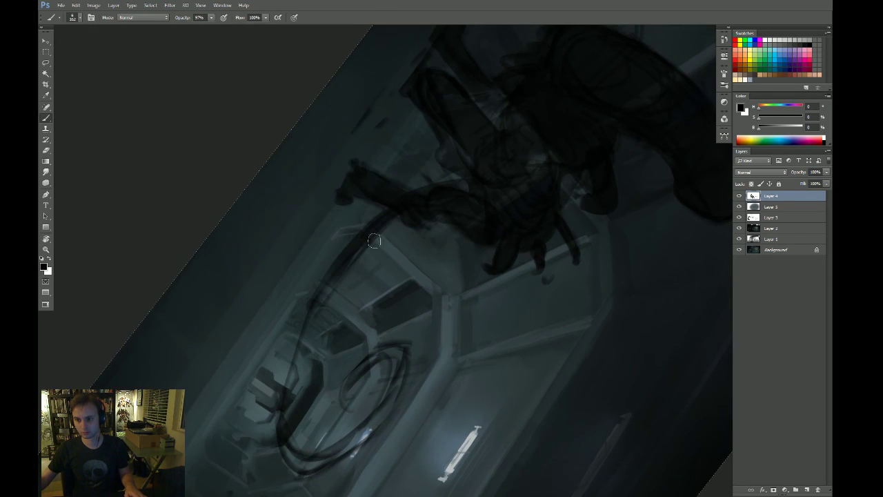
drag(374, 241, 292, 366)
drag(349, 261, 278, 424)
key(space)
drag(341, 309, 334, 265)
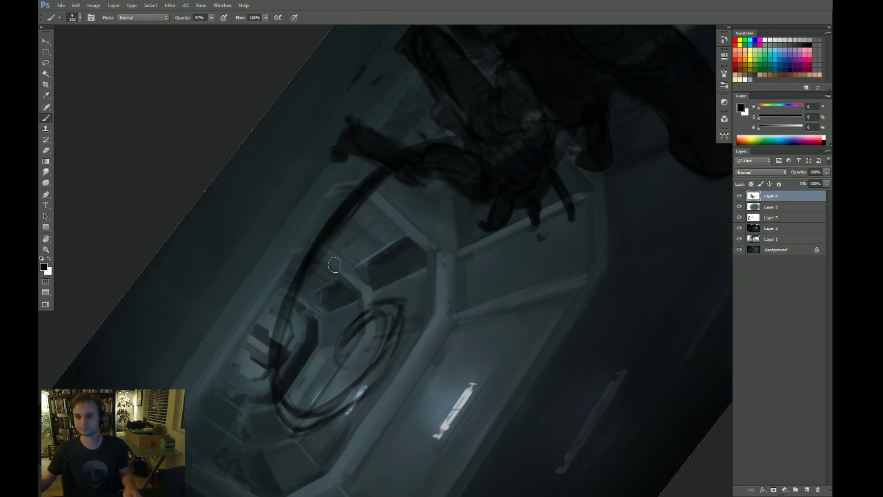
Build up the tail's outer bend with a heavier black stroke, redoing the first attempt
alt+right_click(300, 317)
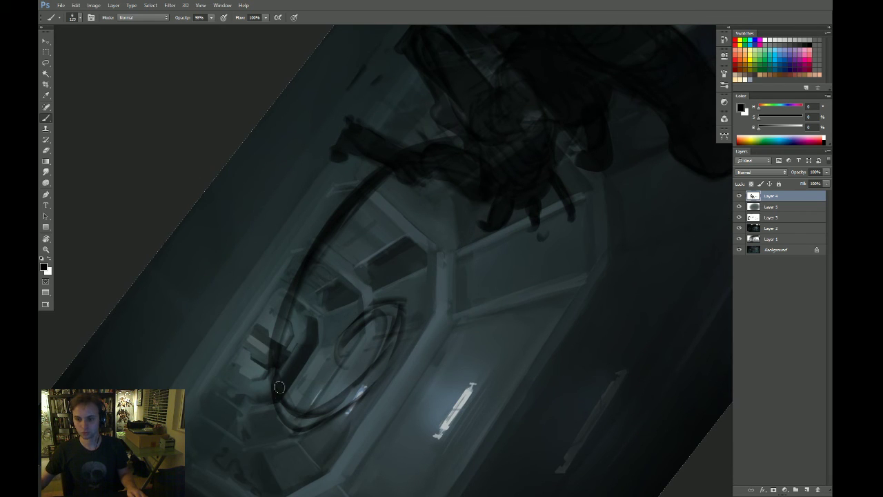
drag(279, 387, 314, 254)
key(ctrl+z)
drag(276, 399, 331, 241)
Continue the thick black tail from the outer bend around the far arc of the curl
key(r)
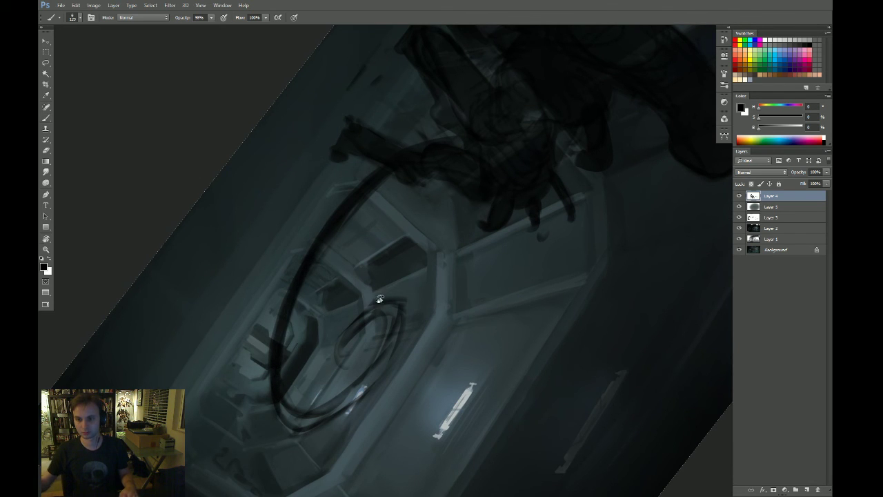
drag(379, 299, 237, 227)
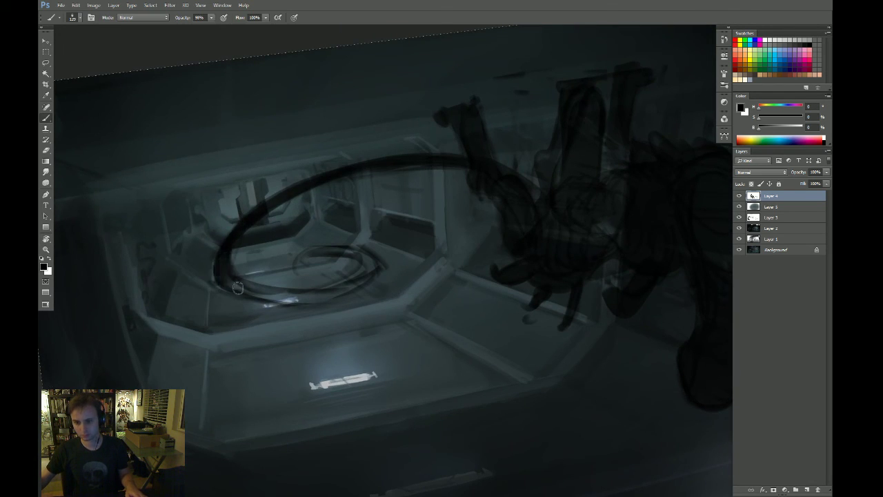
mouse_move(238, 287)
mouse_down()
mouse_move(305, 304)
mouse_move(226, 282)
mouse_move(329, 300)
mouse_move(246, 296)
mouse_move(340, 286)
mouse_up()
alt+right_click(330, 290)
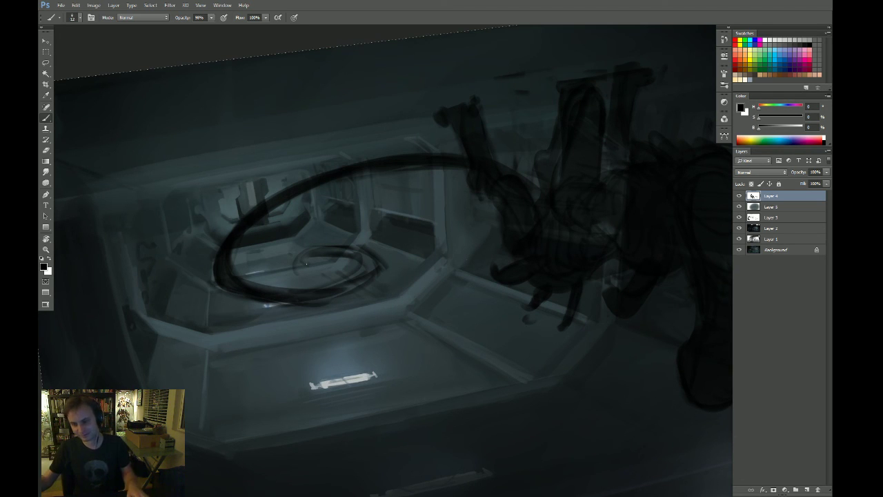
drag(296, 292, 373, 274)
Paint the tail's narrowing inner coil with short black strokes, working in a rotated view
key(r)
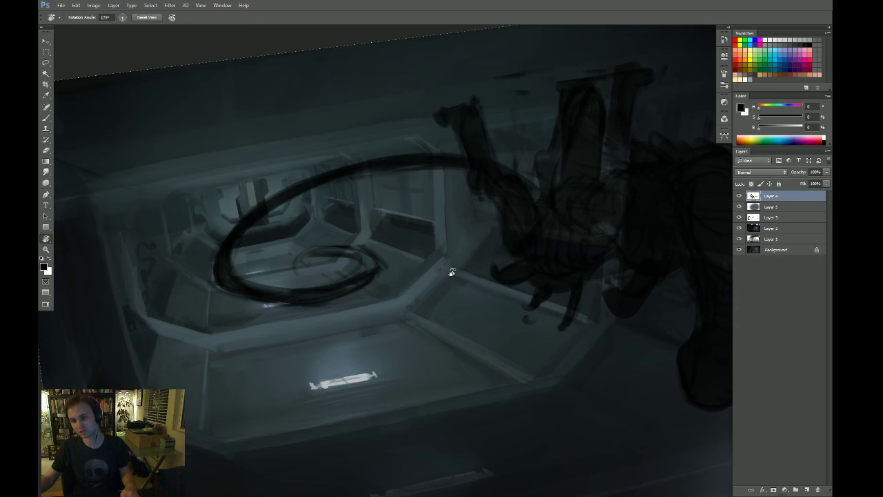
drag(449, 272, 414, 321)
key(b)
mouse_move(402, 201)
mouse_down()
mouse_move(387, 213)
mouse_move(399, 205)
mouse_up()
mouse_move(399, 204)
mouse_down()
mouse_move(388, 215)
mouse_move(396, 210)
mouse_up()
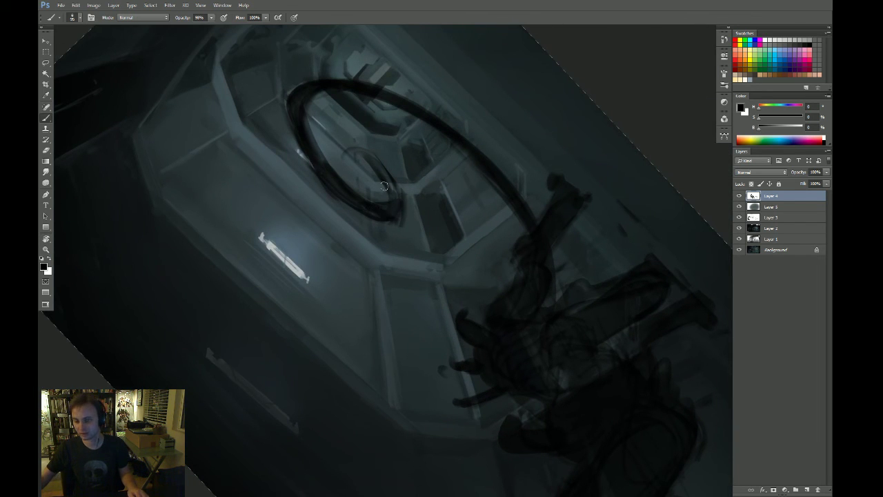
Finish the tail with a small upturned tip inside the coil and return the canvas to its upright view
key(r)
drag(535, 243, 538, 343)
key(b)
mouse_move(447, 119)
mouse_down()
mouse_move(461, 133)
mouse_move(463, 175)
mouse_move(455, 187)
mouse_up()
drag(465, 136, 459, 188)
key(Escape)
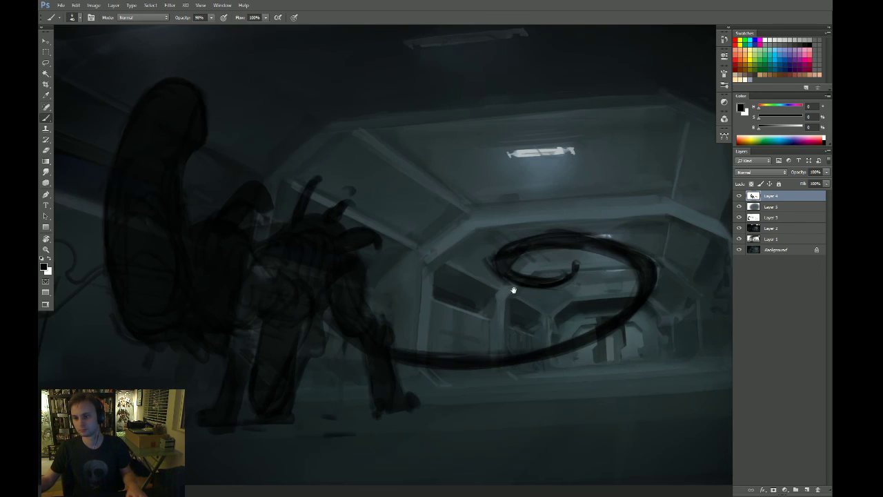
Erase the stray sketch mark beside the spines on the creature's back
drag(513, 290, 513, 280)
drag(399, 262, 435, 269)
key(e)
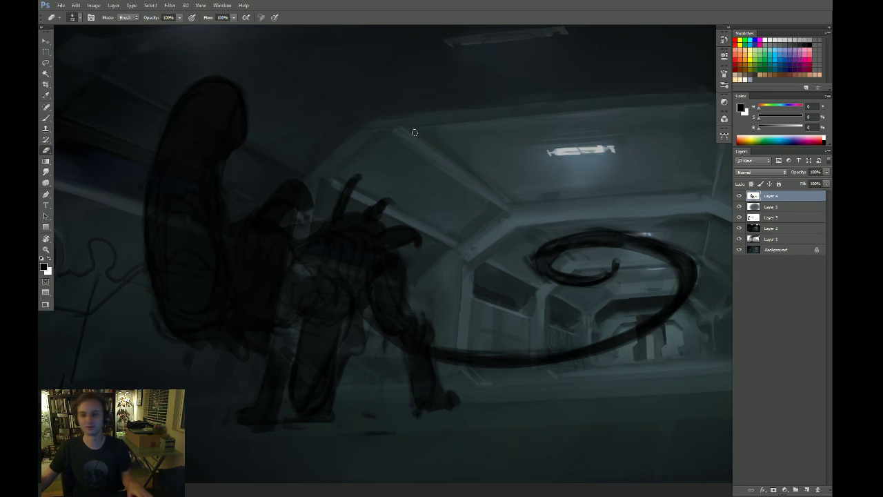
drag(372, 228, 404, 227)
key(b)
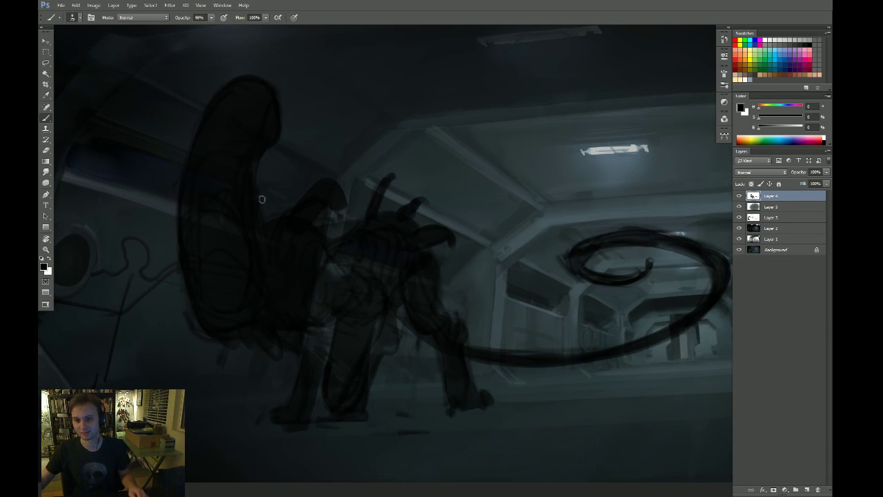
key(e)
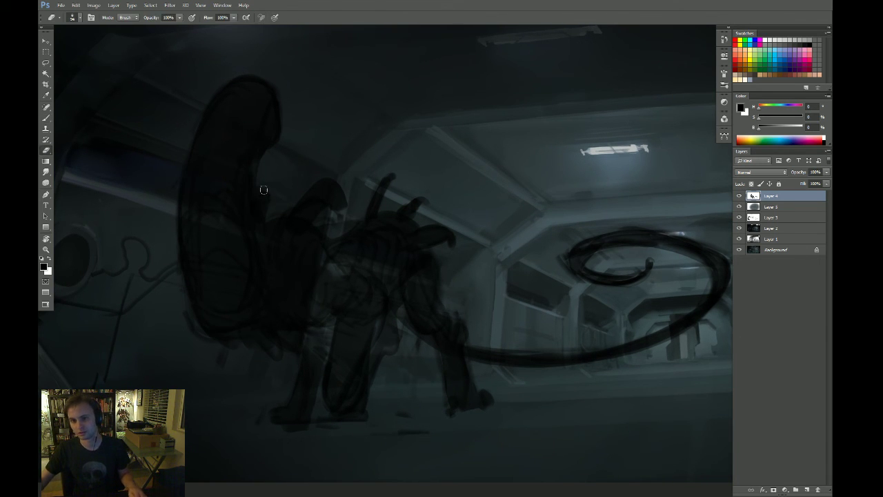
Trim the outline of the creature's elongated head with an enlarged eraser in a rotated view
key(r)
mouse_move(574, 173)
mouse_down()
mouse_move(587, 296)
mouse_move(542, 405)
mouse_up()
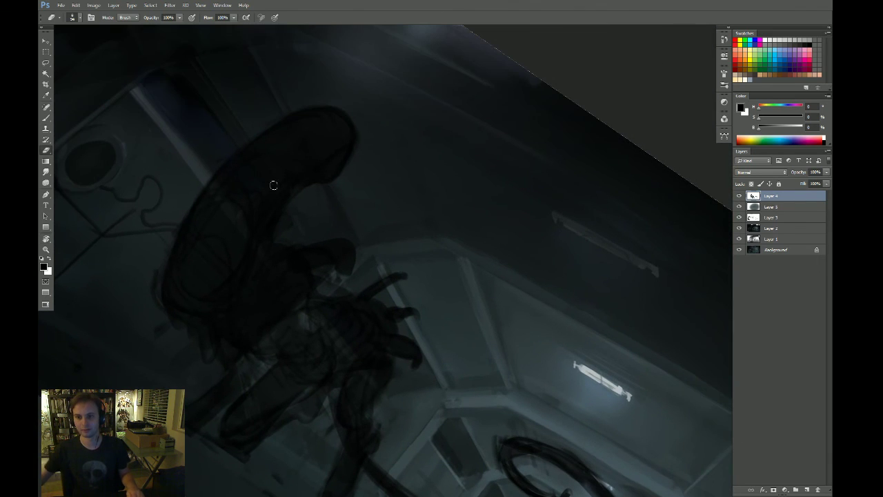
key(bracketright)
key(bracketright)
key(bracketright)
right_click(256, 135)
click(233, 154)
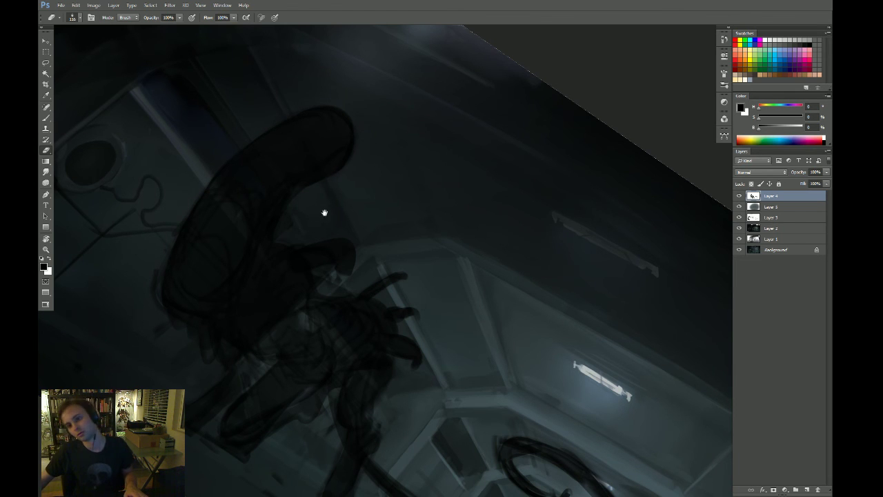
Paint the jaw area at the lower end of the head in solid black
drag(324, 213, 340, 194)
key(b)
key(e)
key(b)
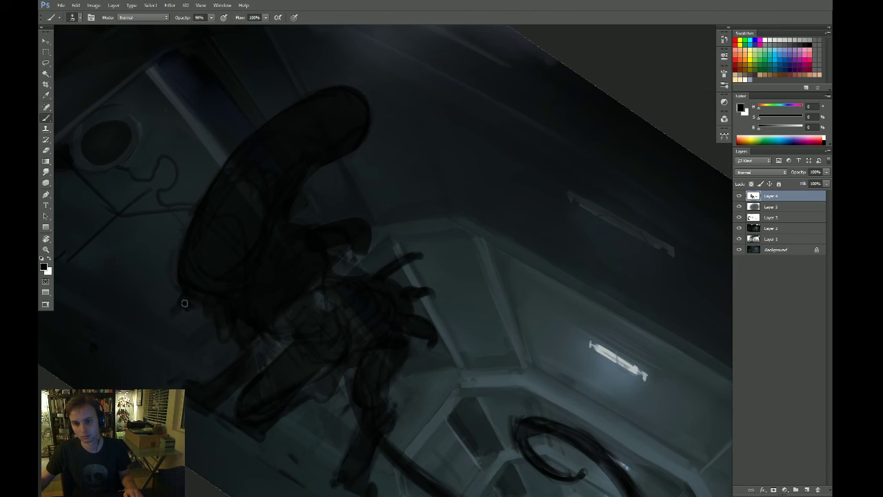
mouse_move(199, 309)
mouse_down()
mouse_move(406, 315)
mouse_move(298, 256)
mouse_up()
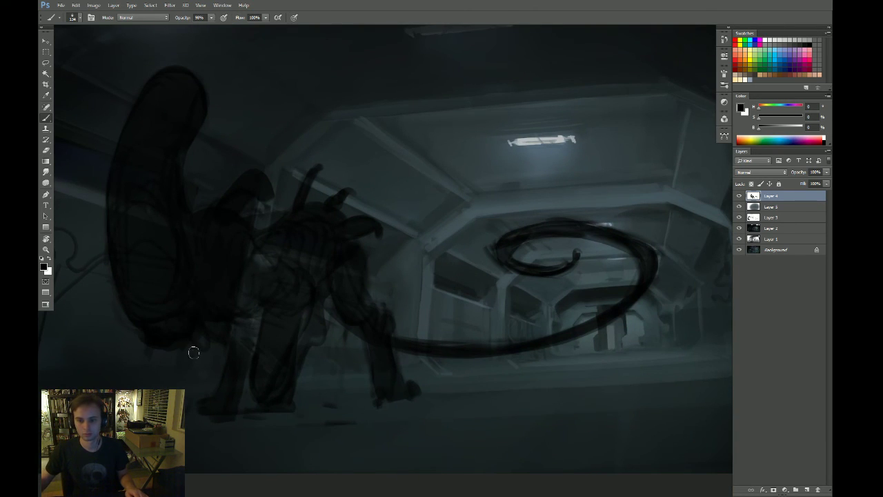
drag(247, 344, 272, 311)
drag(269, 279, 280, 271)
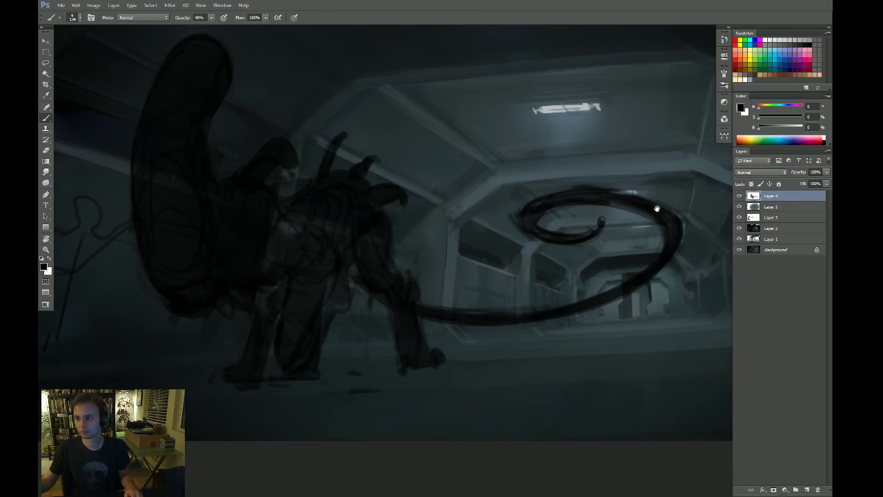
Set the opacity of the haze layer directly below Layer 4 to 70%
drag(511, 247, 528, 247)
click(784, 209)
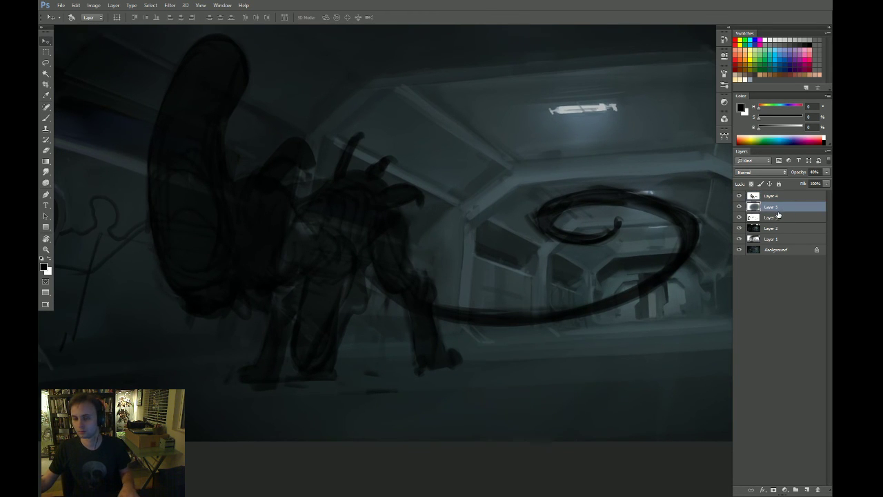
key(7)
drag(551, 267, 592, 271)
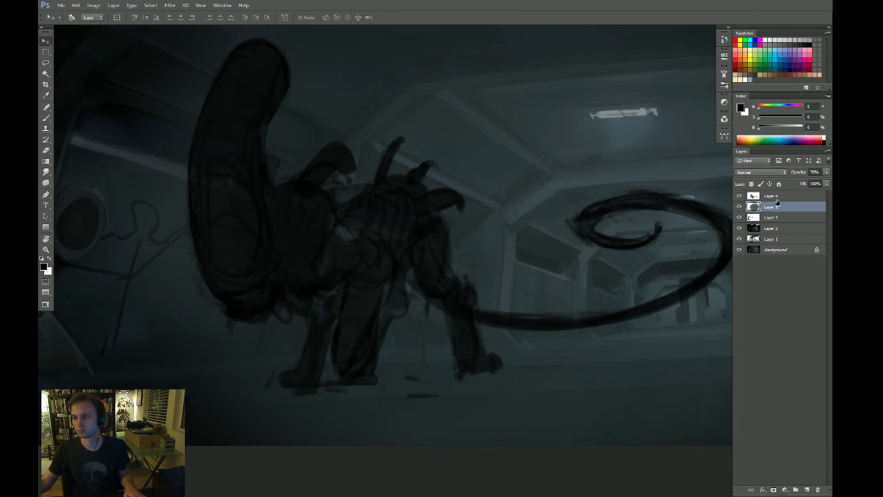
Brush a soft grey-blue highlight down the upper part of the head on Layer 4, using a colour sampled from the background
click(776, 199)
key(z)
drag(281, 249, 286, 244)
drag(353, 206, 348, 245)
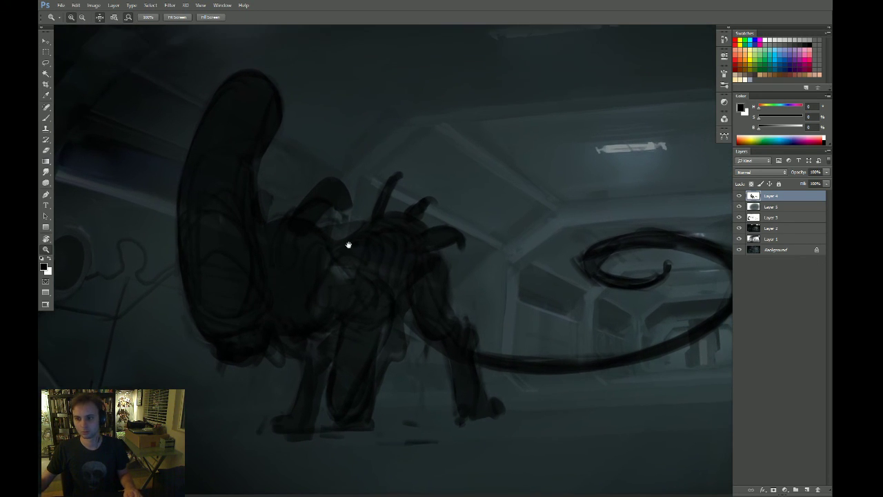
key(b)
alt+click(485, 168)
key(bracketleft)
key(bracketleft)
key(bracketleft)
mouse_move(224, 165)
mouse_down()
mouse_move(252, 85)
mouse_move(228, 186)
mouse_up()
drag(240, 131, 251, 135)
mouse_move(215, 200)
mouse_down()
mouse_move(245, 89)
mouse_move(259, 88)
mouse_move(236, 247)
mouse_move(240, 154)
mouse_up()
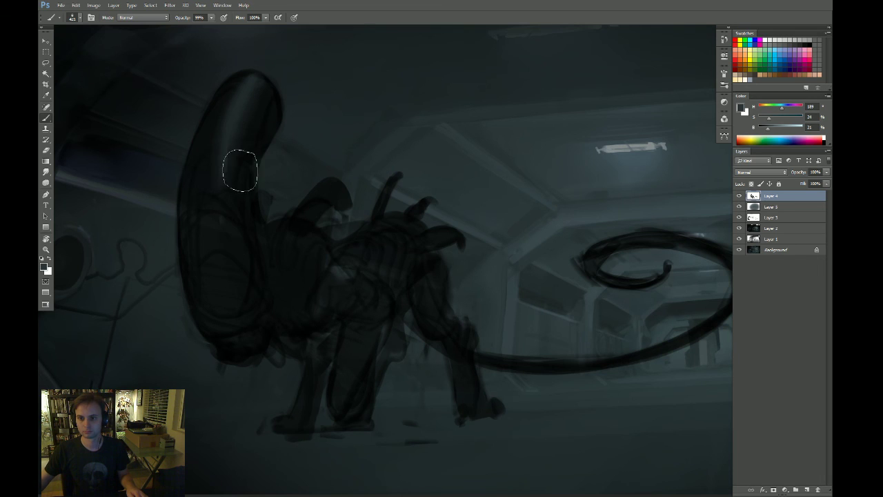
Add a thin lighter stroke along the inner edge of the head with a much smaller brush
key(bracketleft)
key(bracketleft)
key(bracketleft)
key(bracketleft)
key(bracketleft)
drag(277, 92, 248, 191)
Tone down the head's highlight with a large brush and a darker colour sampled from the head
alt+click(258, 123)
key(bracketright)
key(bracketright)
key(bracketright)
key(bracketright)
key(bracketright)
mouse_move(266, 91)
mouse_down()
mouse_move(232, 217)
mouse_move(226, 195)
mouse_up()
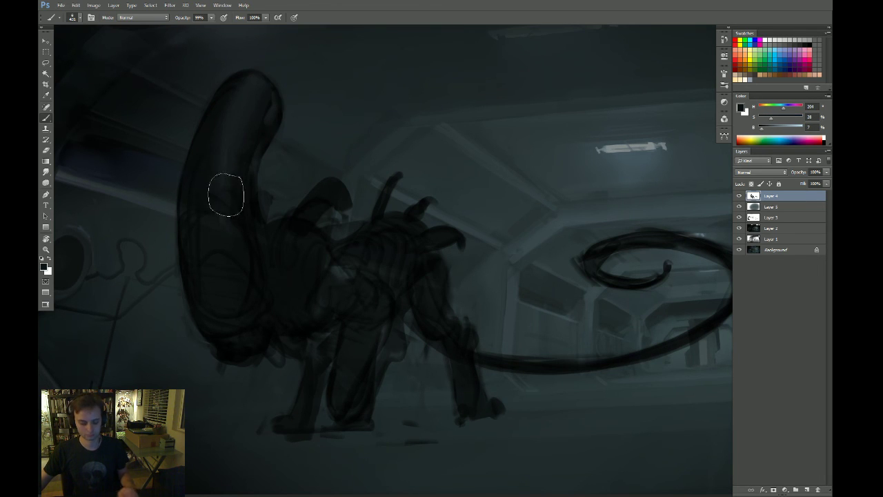
Switch to a dark violet-blue with hue 238, saturation 40% and brightness 17%, and tint the head with it
key(period)
click(785, 118)
click(787, 107)
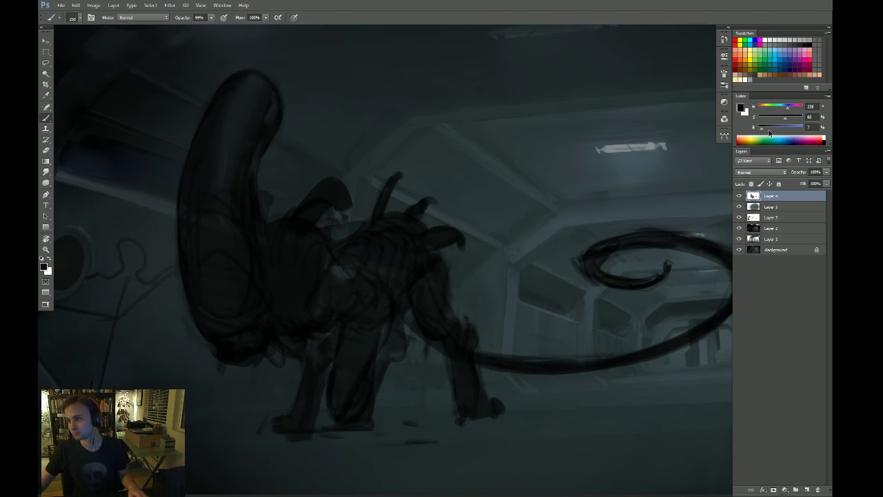
click(769, 128)
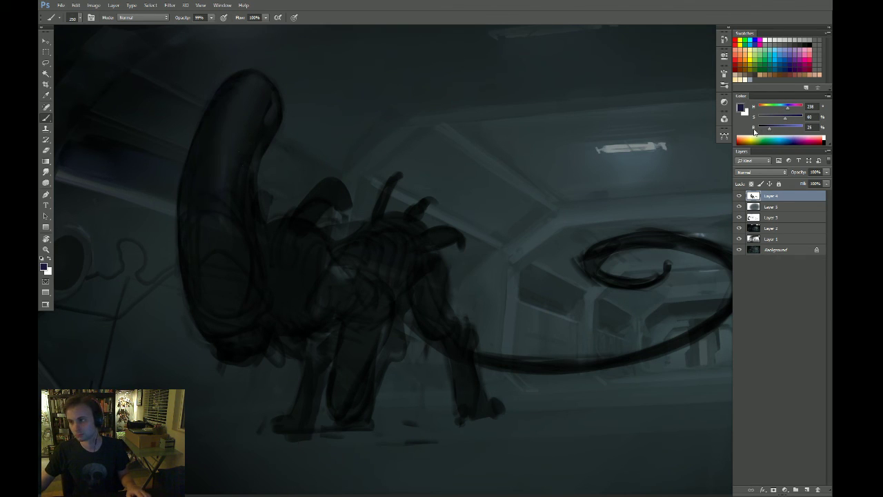
drag(784, 118, 766, 129)
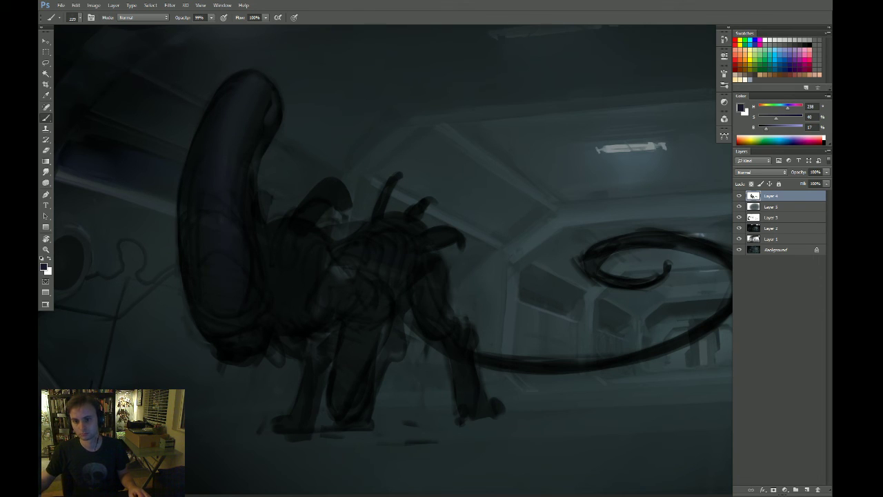
Tint the creature's torso, hip and upper hind leg with the same violet-blue using a smaller brush
key(bracketleft)
key(bracketleft)
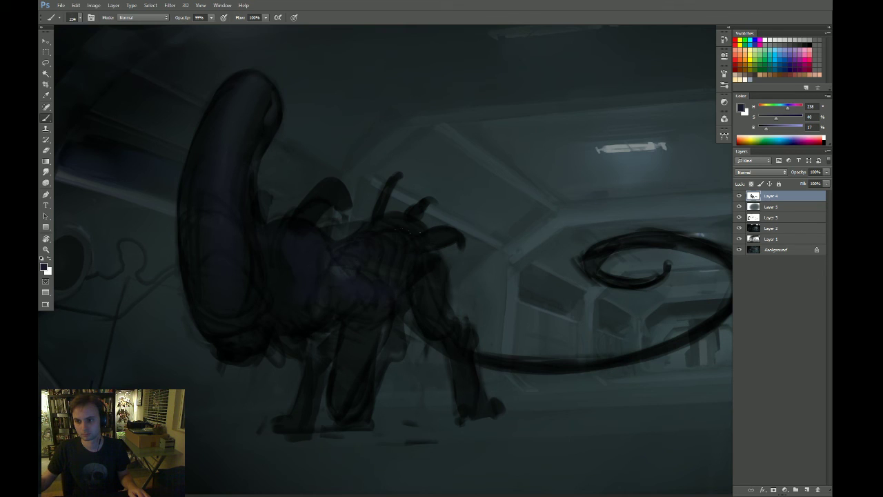
drag(417, 253, 442, 269)
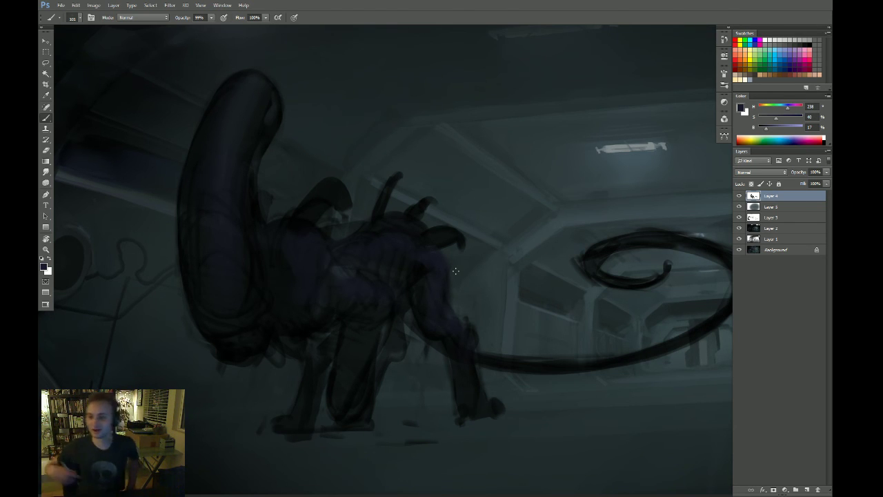
Refine the upper inner edge of the head with a near-black colour sampled from the head
drag(336, 211, 353, 240)
alt+click(285, 141)
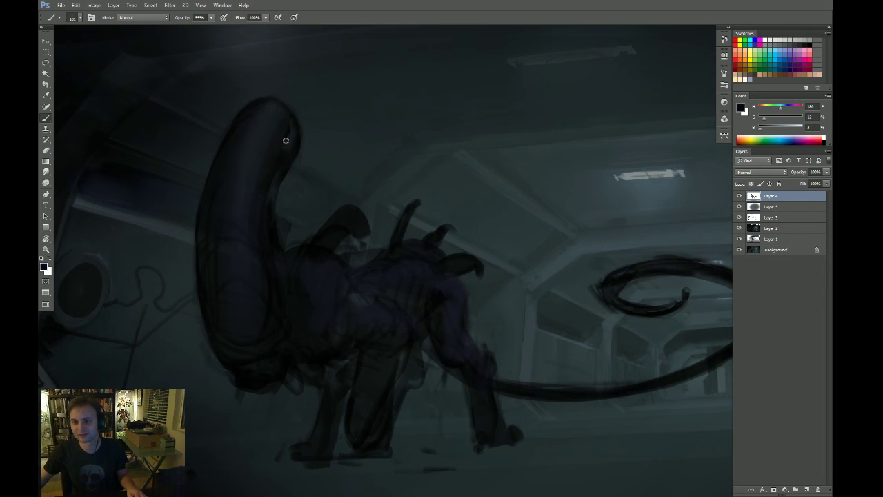
key(period)
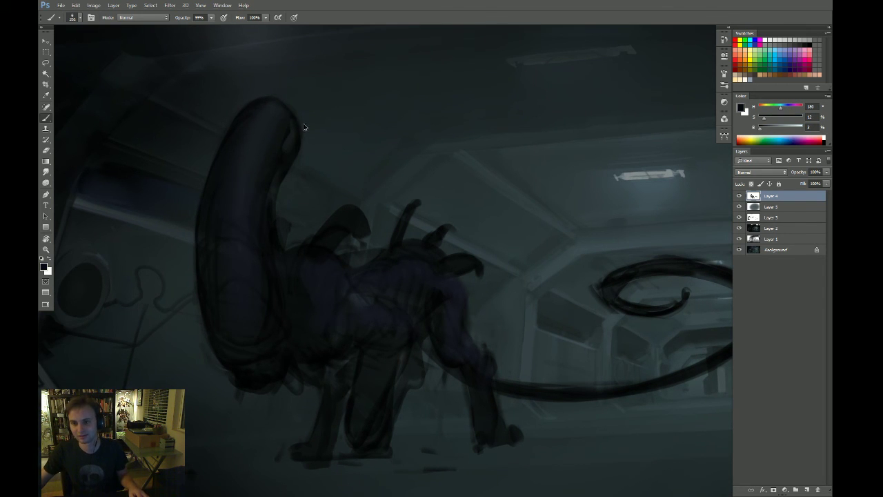
drag(284, 150, 296, 110)
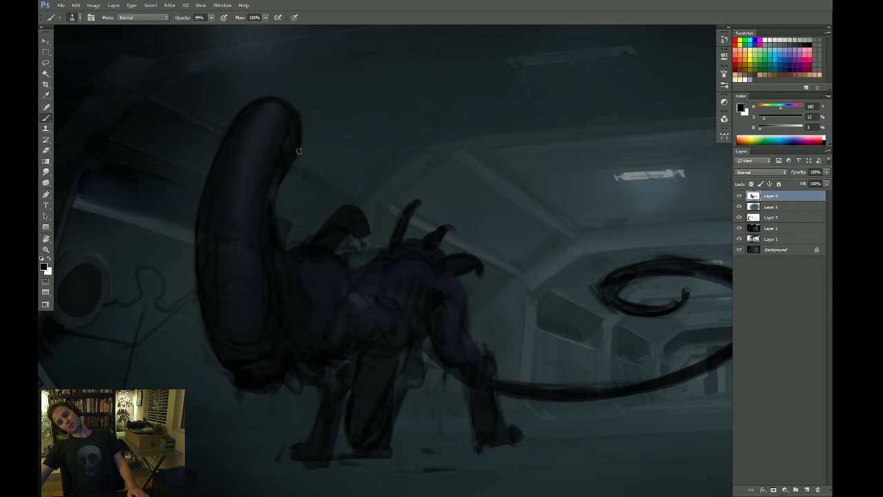
key(e)
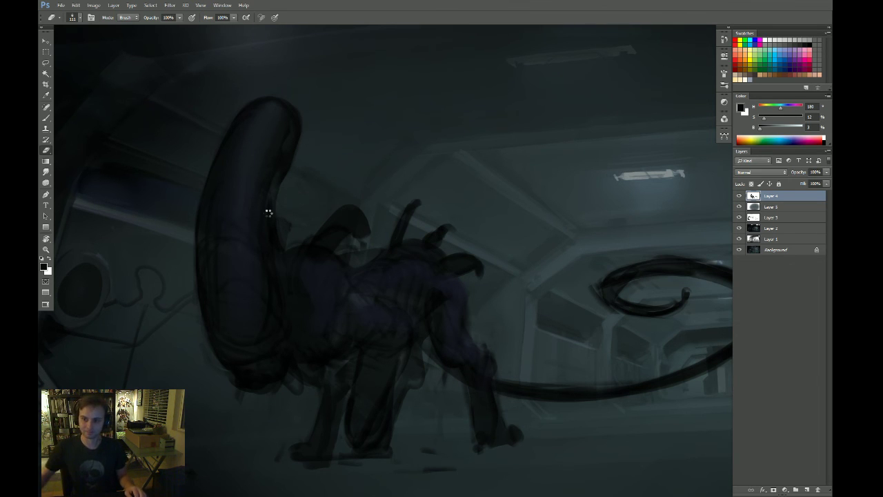
Flip the canvas horizontally and refine the inner edge of the head near its tip, alternating near-black brush strokes and the eraser
key(ctrl+shift+h)
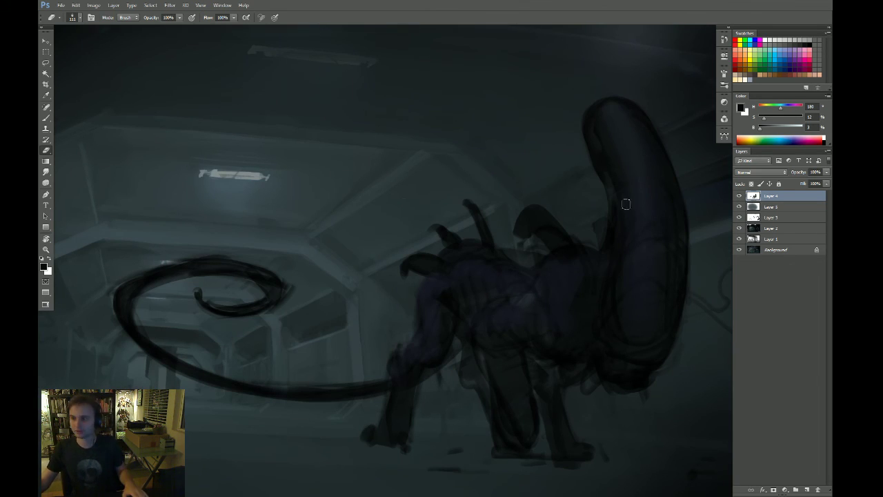
drag(625, 202, 491, 188)
key(b)
mouse_move(453, 115)
mouse_down()
mouse_move(482, 181)
mouse_move(464, 156)
mouse_move(461, 183)
mouse_up()
key(e)
drag(460, 146, 469, 173)
key(b)
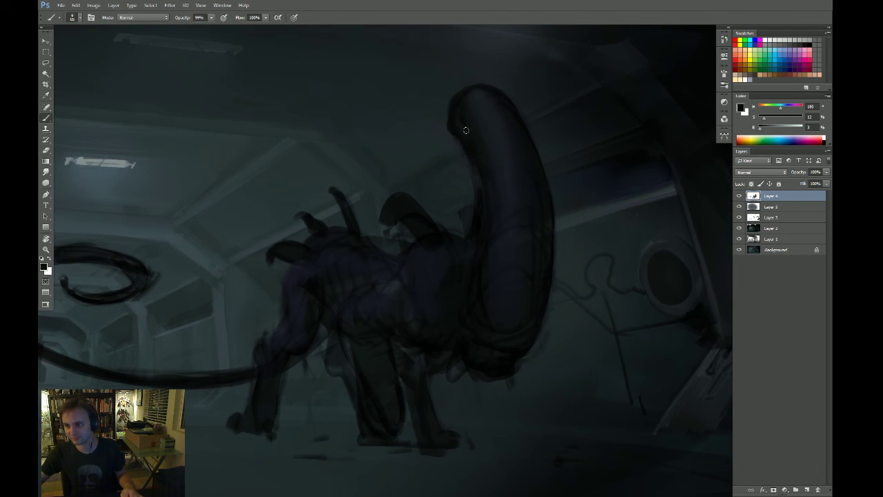
scroll(482, 191, down, 1)
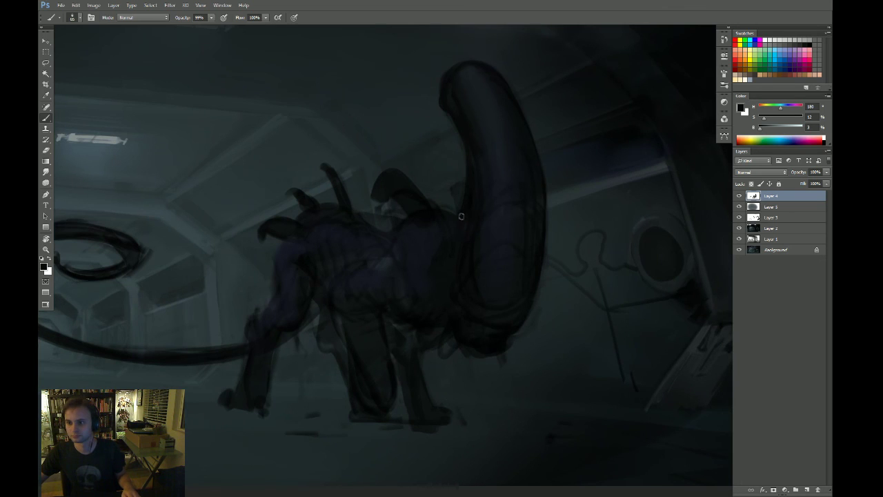
scroll(462, 236, down, 1)
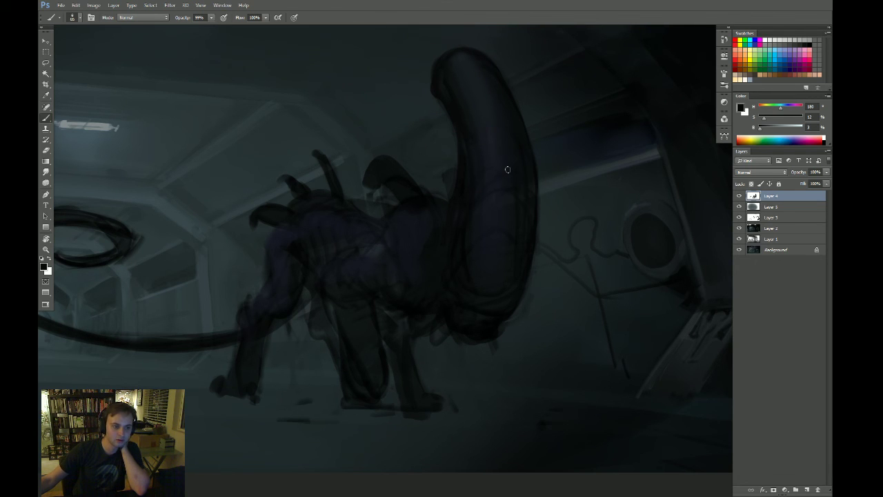
Soften the shading along the head's upper inner edge with the Smudge tool at 50% strength
drag(571, 204, 487, 218)
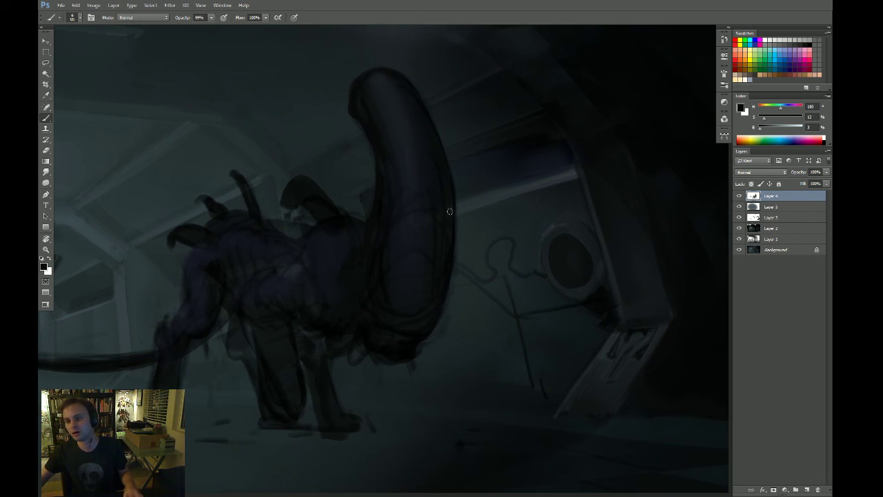
alt+click(398, 116)
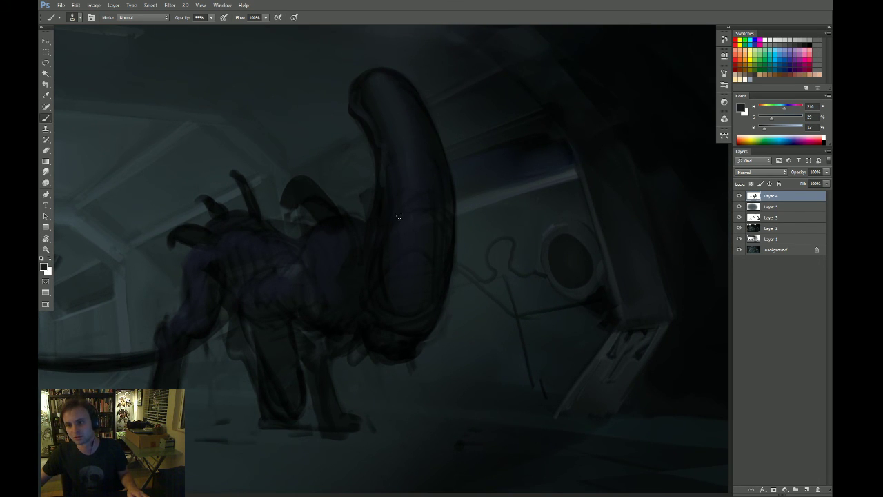
key(r)
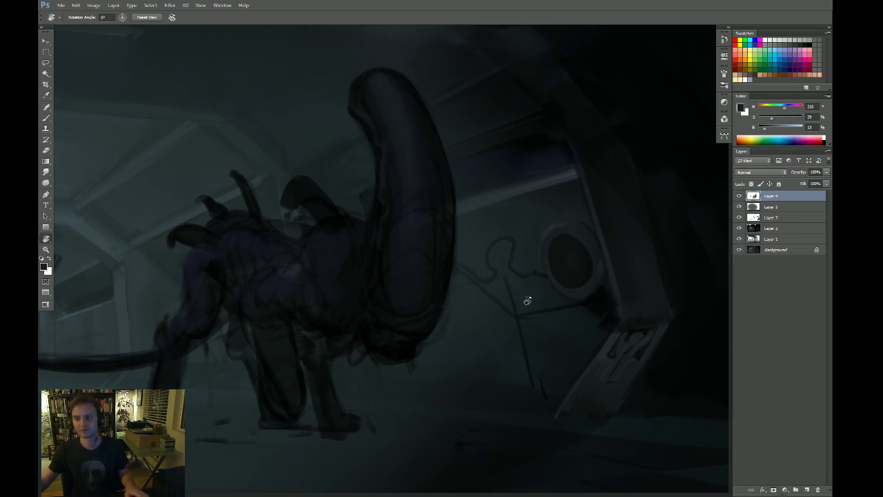
drag(528, 299, 493, 365)
key(Escape)
key(s)
drag(385, 143, 373, 147)
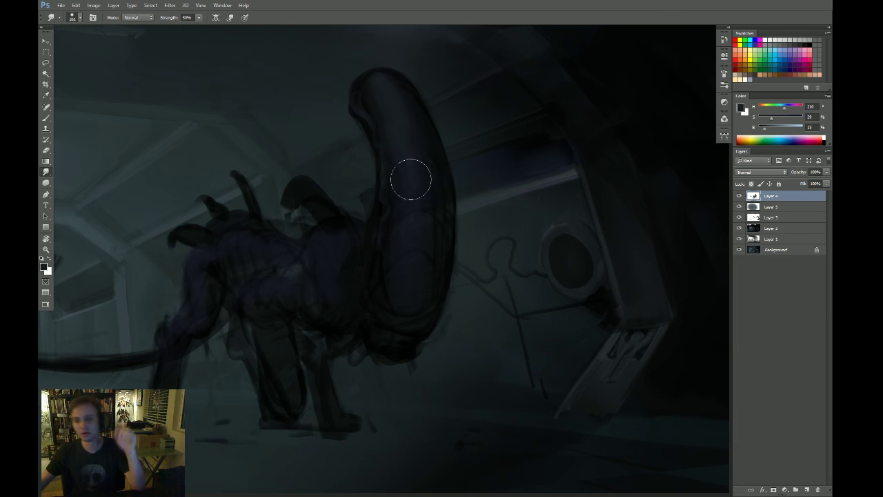
Clean up the inner edge of the head above the shoulder using colours sampled from the head and the corridor, plus the eraser
drag(428, 228, 461, 207)
key(b)
alt+click(412, 229)
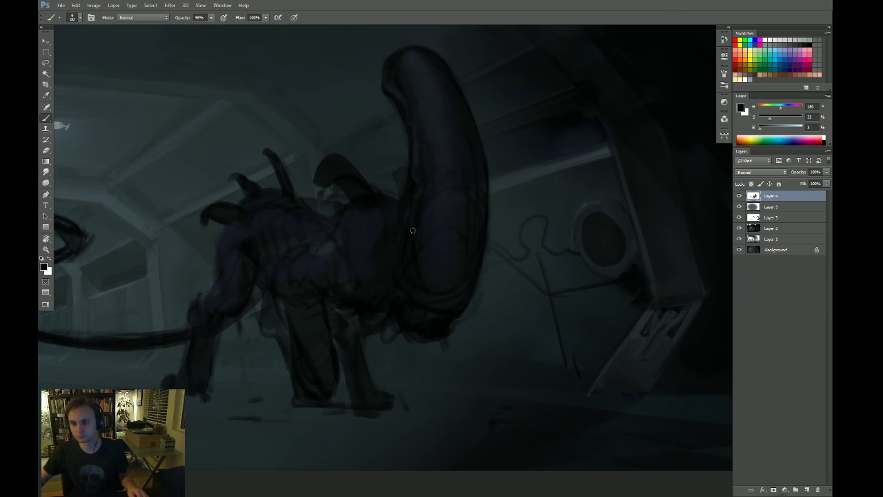
alt+click(386, 158)
key(e)
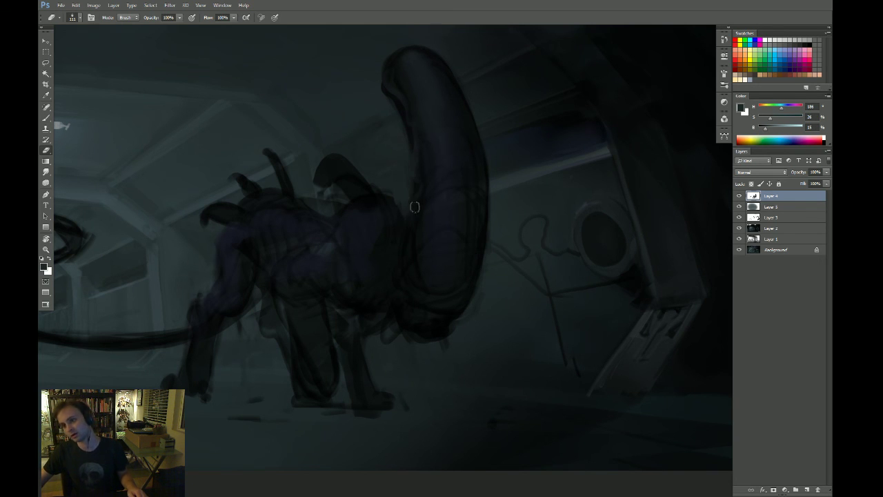
key(r)
mouse_move(603, 254)
mouse_down()
mouse_move(562, 292)
mouse_move(544, 248)
mouse_up()
key(e)
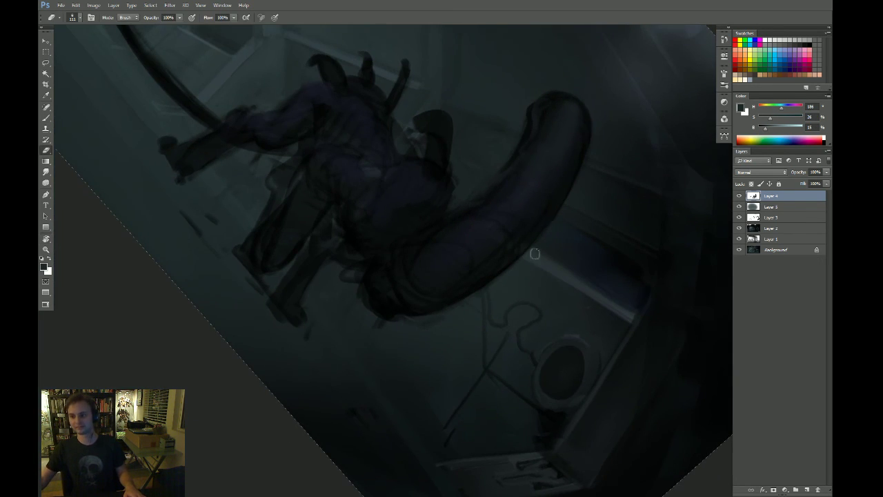
key(Escape)
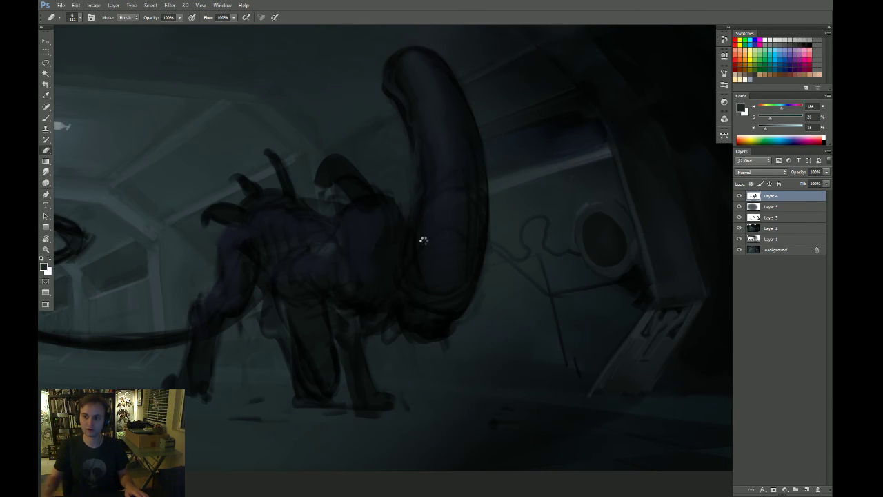
Flip the canvas back horizontally and save the painting with the brush colour reset to black
key(ctrl+shift+h)
drag(425, 258, 585, 256)
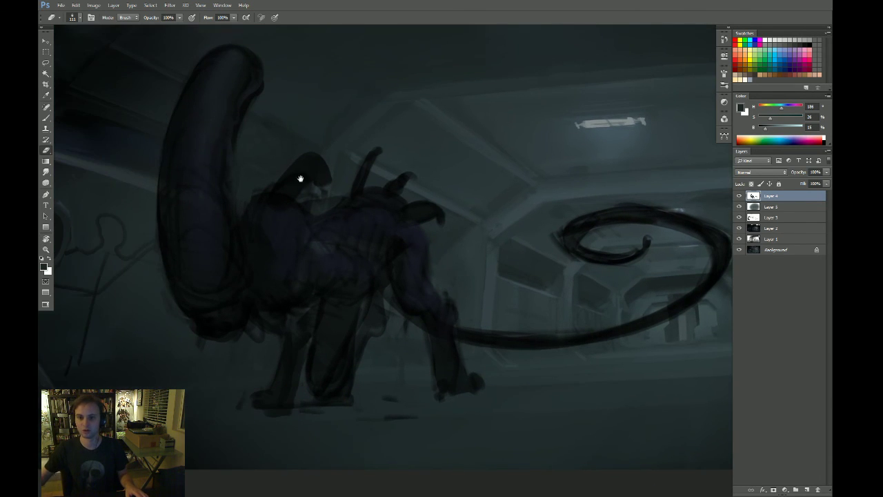
key(b)
key(bracketright)
key(d)
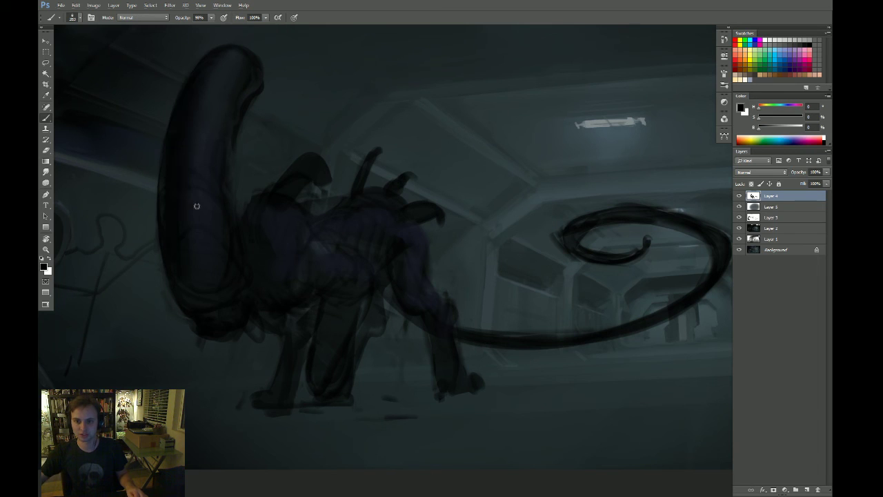
key(ctrl+s)
Darken the middle and lower part of the head with broad black strokes
key(bracketright)
mouse_move(208, 100)
mouse_down()
mouse_move(189, 250)
mouse_move(209, 294)
mouse_move(210, 212)
mouse_move(196, 247)
mouse_move(180, 236)
mouse_move(201, 274)
mouse_up()
key(bracketleft)
mouse_move(211, 179)
mouse_down()
mouse_move(203, 208)
mouse_move(218, 210)
mouse_move(203, 241)
mouse_up()
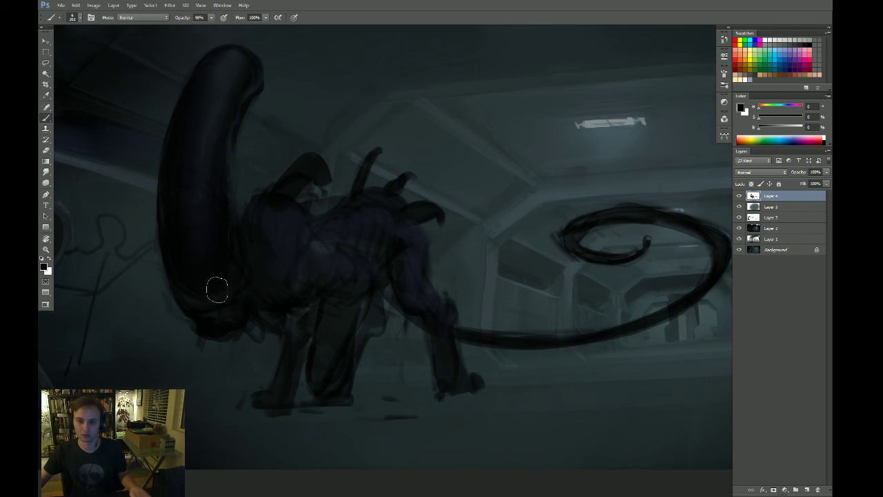
drag(217, 279, 224, 255)
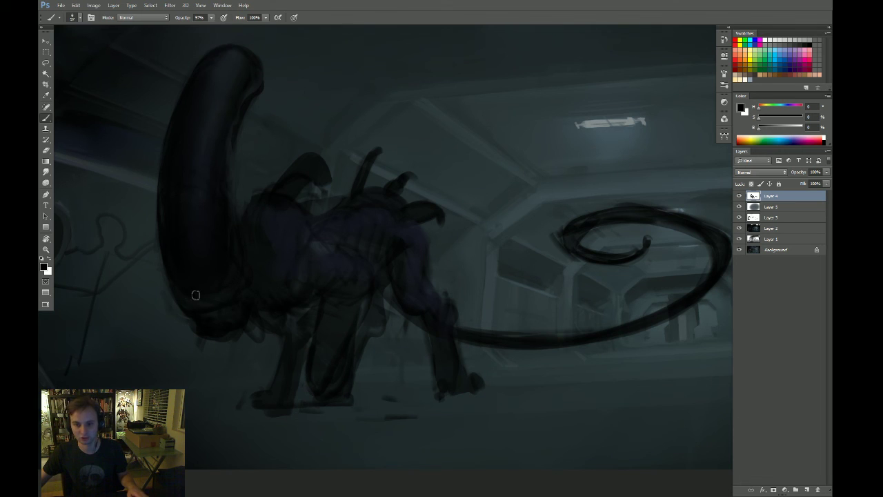
Paint a thin lighter strip along the head's lower inner edge with a small brush and a dark blue-green sampled from the painting
key(e)
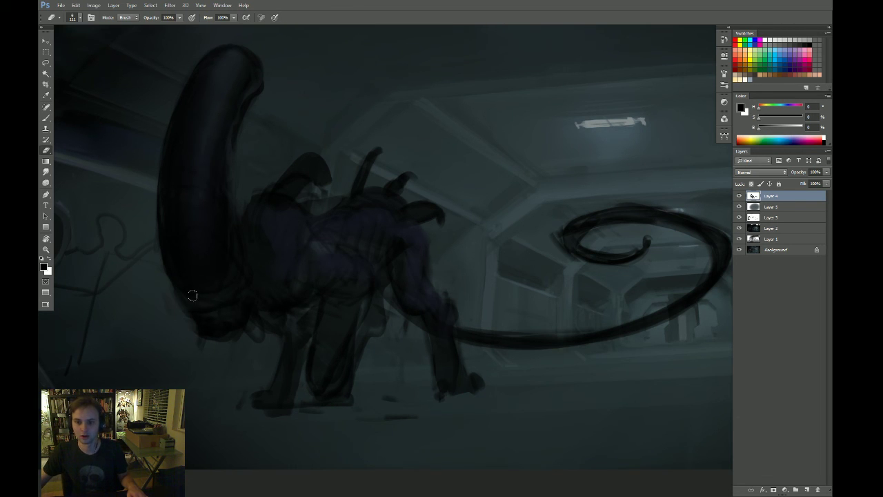
key(b)
alt+click(193, 191)
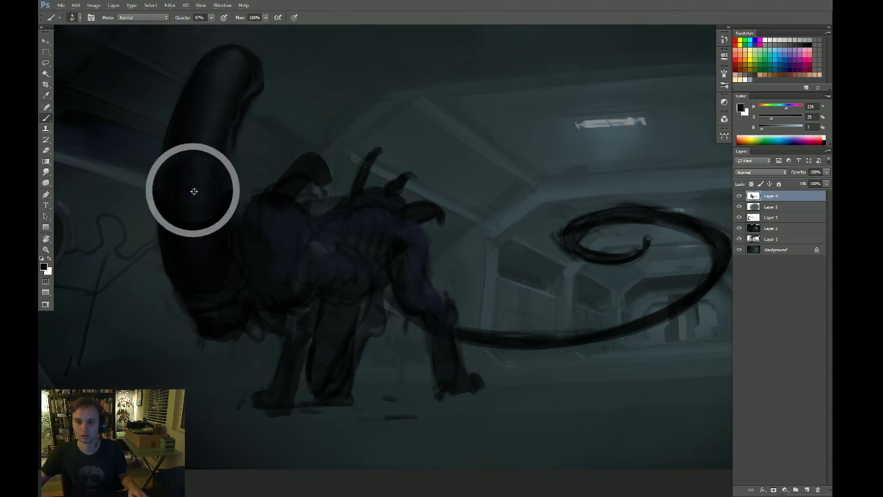
key(bracketright)
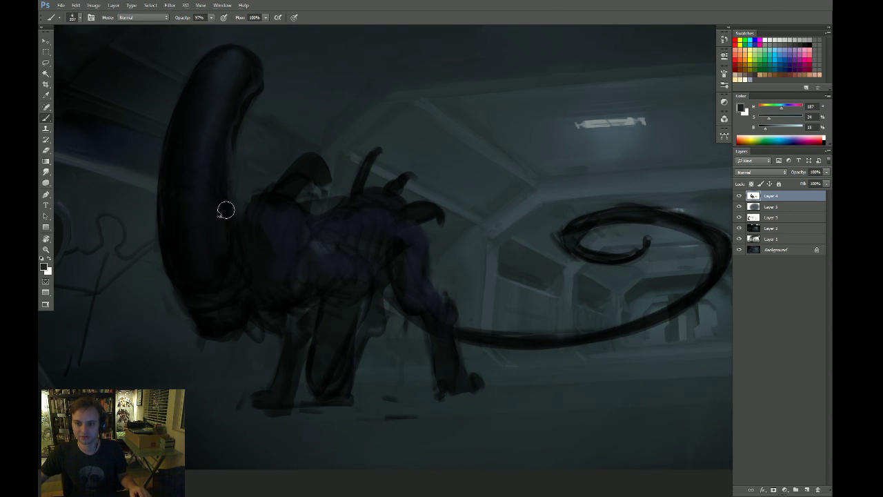
key(bracketleft)
key(bracketleft)
key(bracketleft)
key(bracketleft)
key(bracketleft)
mouse_move(225, 202)
mouse_down()
mouse_move(225, 253)
mouse_move(218, 169)
mouse_move(223, 261)
mouse_up()
key(bracketright)
key(bracketright)
key(bracketright)
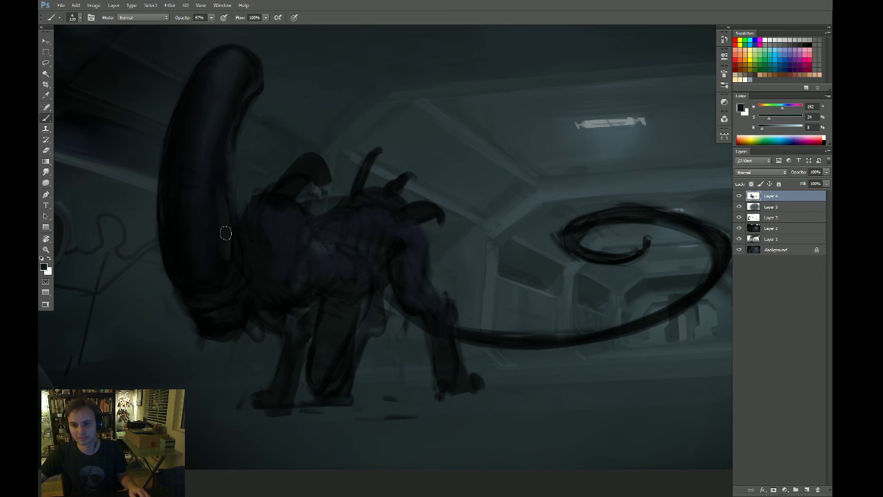
Sharpen the inner contour of the head from the neck up to the tip with a small black brush
key(r)
mouse_move(529, 148)
mouse_down()
mouse_move(476, 233)
mouse_move(472, 295)
mouse_up()
key(b)
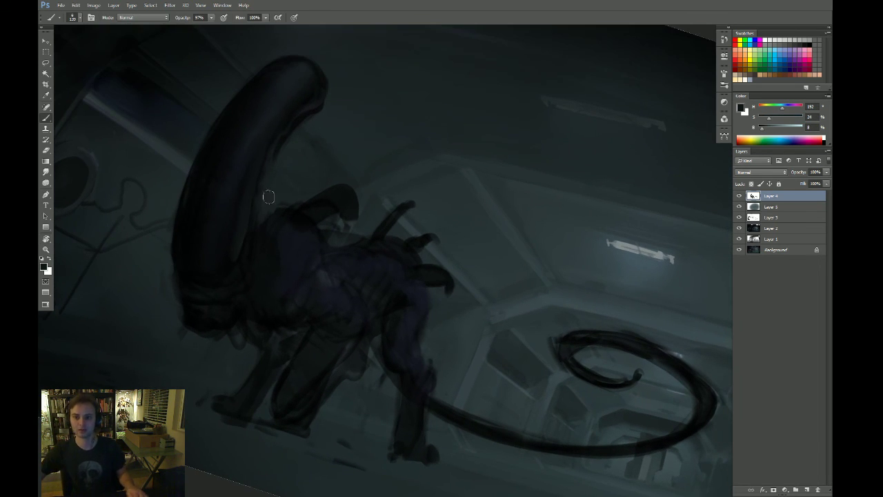
key(d)
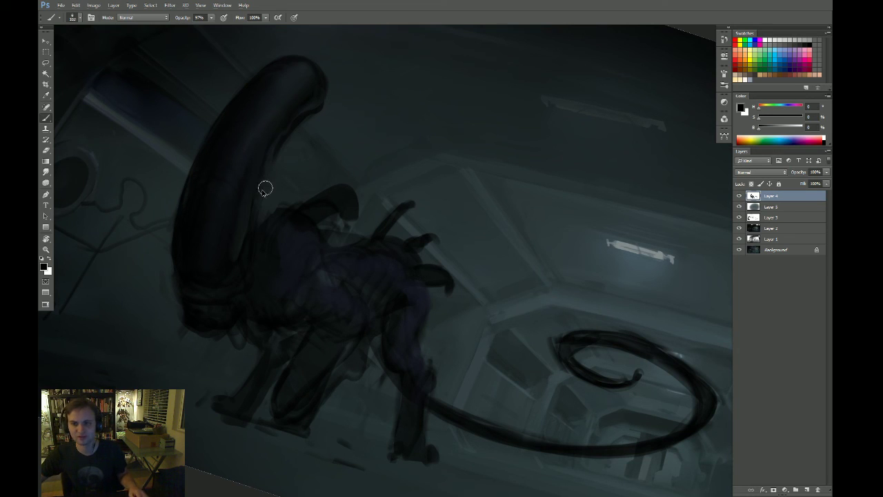
key(bracketleft)
key(bracketleft)
drag(259, 207, 253, 221)
drag(273, 153, 257, 197)
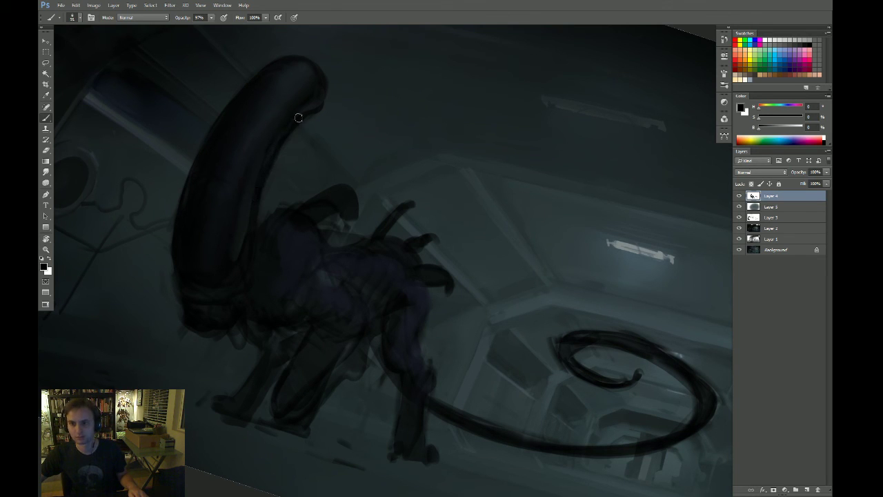
key(e)
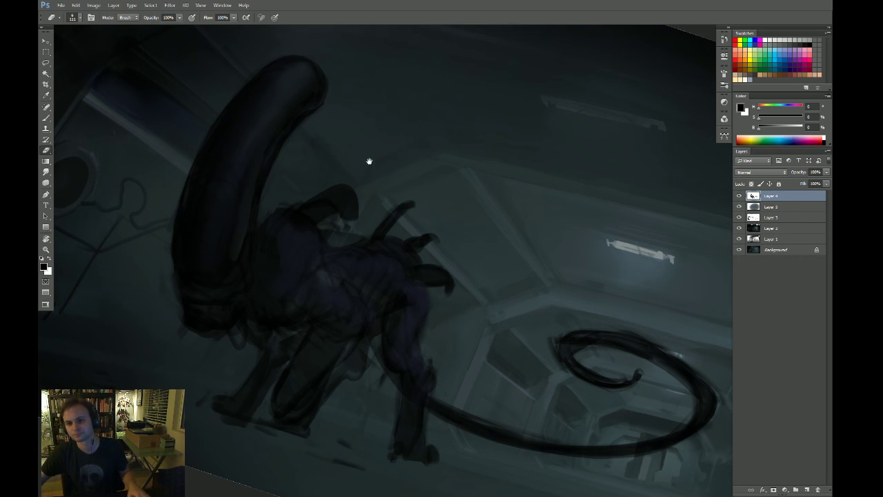
Paint soft blue-grey highlights on the tip and upper part of the head using colours sampled from the corridor and the head
drag(369, 161, 361, 169)
key(b)
alt+click(469, 229)
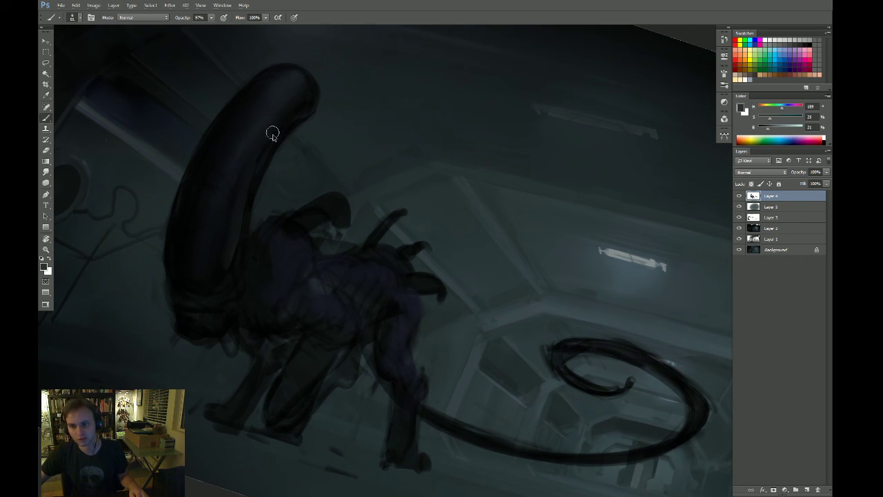
drag(272, 132, 274, 125)
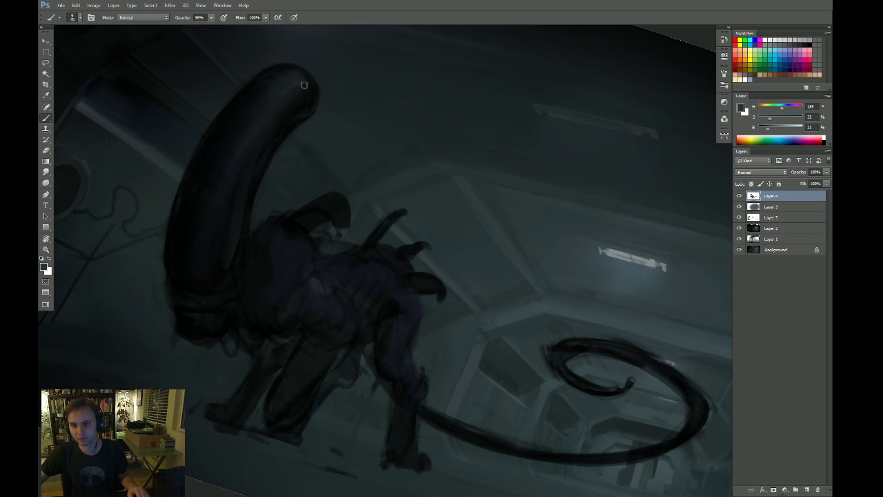
drag(292, 115, 305, 111)
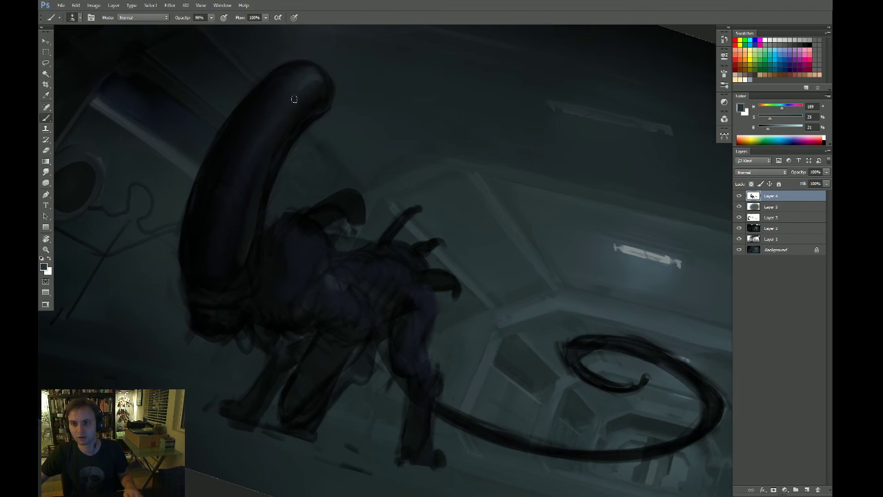
alt+click(299, 88)
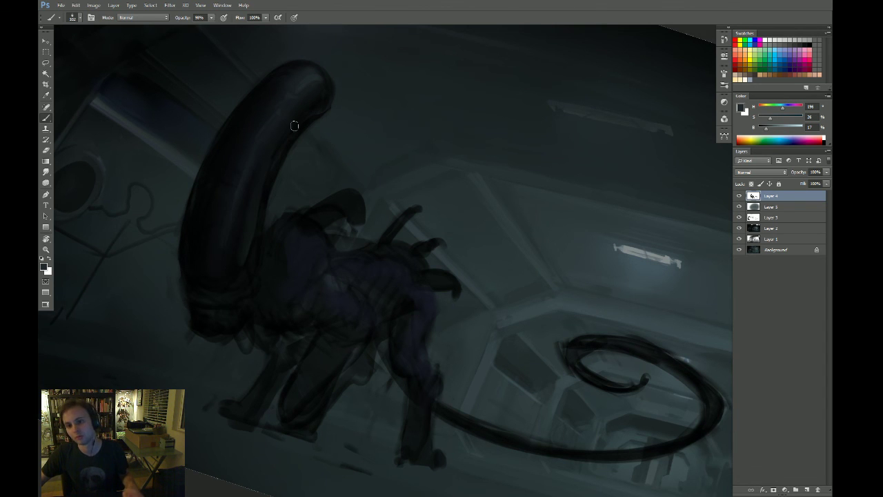
key(r)
drag(559, 240, 308, 229)
key(b)
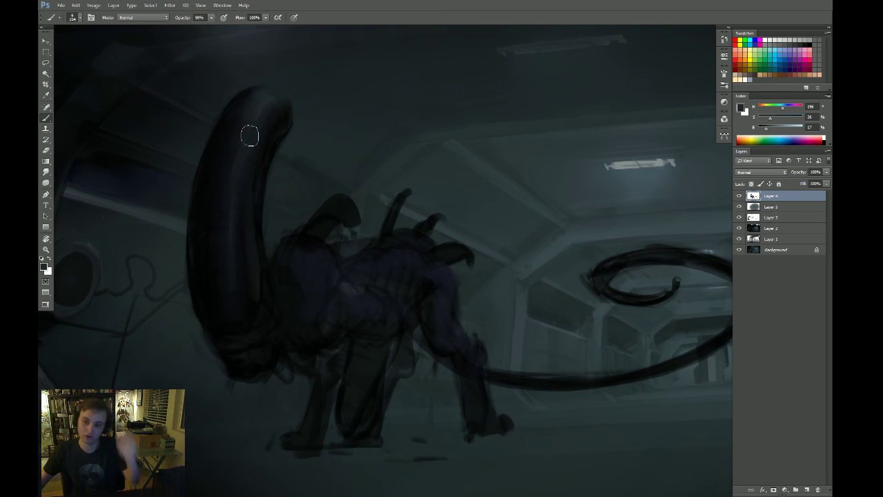
Try a dark olive tint with saturation 47% and brightness 36% along the head's outer edge
key(r)
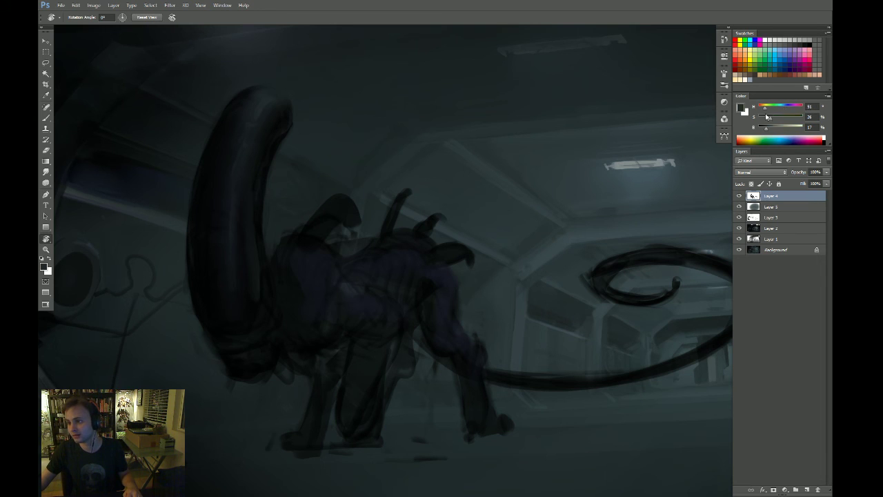
click(779, 118)
click(774, 128)
click(764, 107)
key(b)
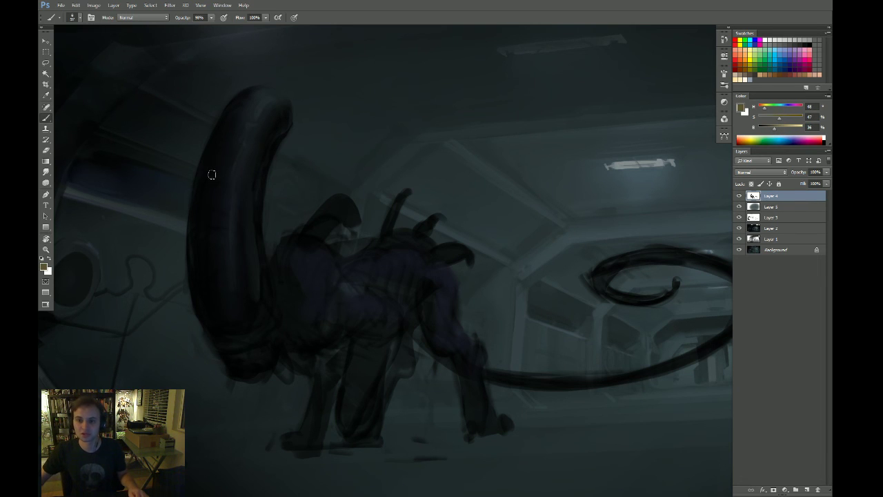
alt+click(206, 162)
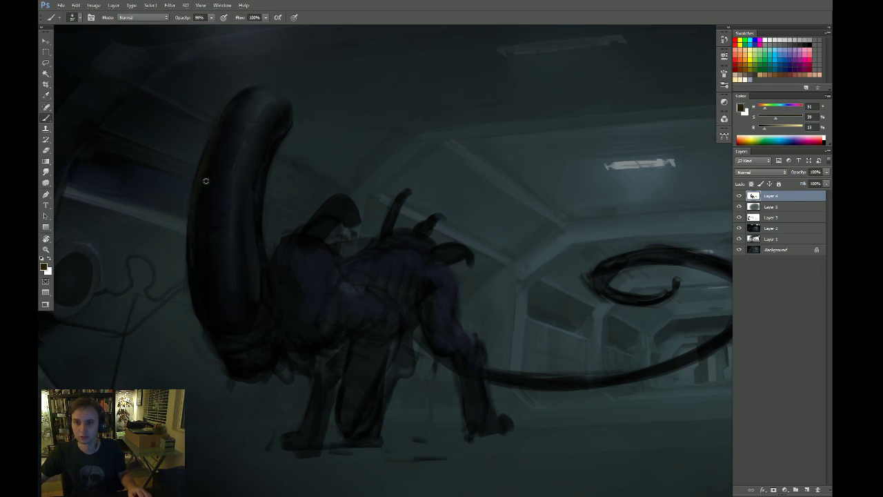
Paint a violet-blue rim down the head's outer edge with hue 228, saturation 39% and brightness 13%, and sample near-black beside it
click(785, 105)
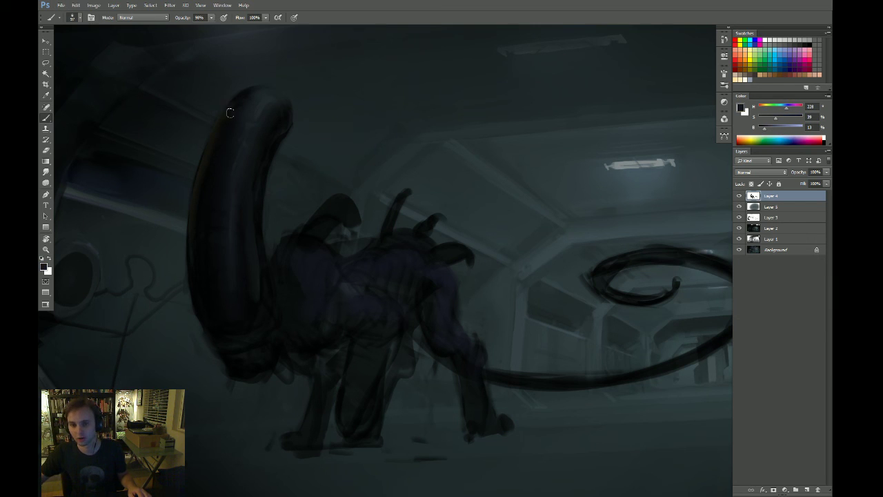
drag(230, 113, 202, 247)
drag(212, 158, 200, 296)
alt+click(211, 291)
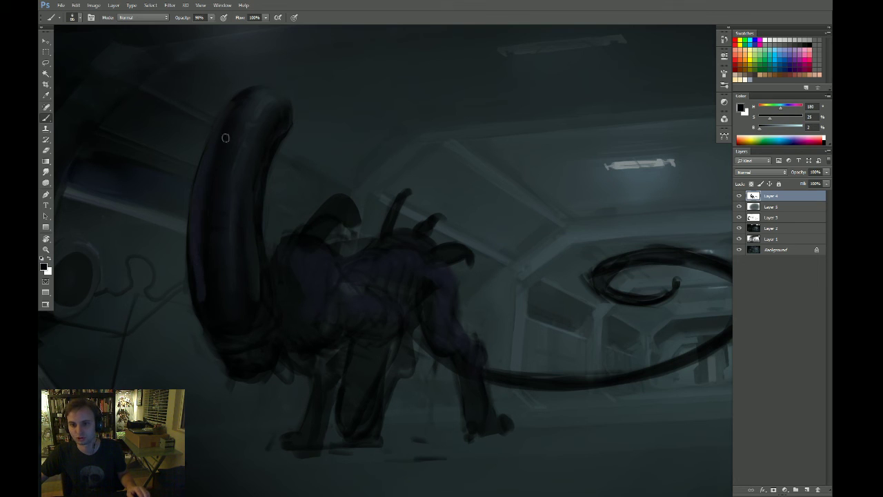
Paint a faint band along the middle of the head with a larger brush and a colour sampled from the head
key(r)
mouse_move(459, 187)
mouse_down()
mouse_move(542, 280)
mouse_move(537, 348)
mouse_up()
key(b)
alt+click(278, 171)
key(bracketright)
key(bracketright)
key(bracketright)
key(bracketright)
key(bracketright)
mouse_move(292, 176)
mouse_down()
mouse_move(329, 136)
mouse_move(363, 131)
mouse_move(316, 161)
mouse_move(371, 121)
mouse_up()
Set the brush colour's brightness to 29% and paint a blue highlight lengthwise along the head up to its tip
drag(761, 126, 771, 128)
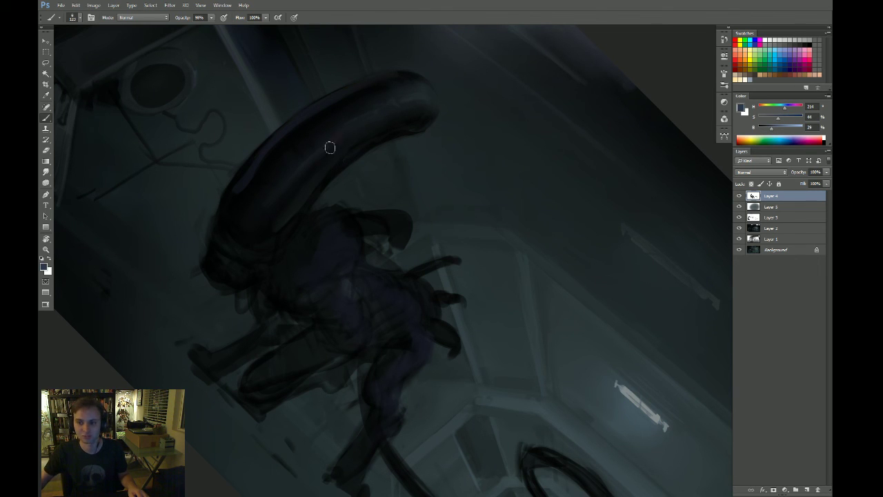
drag(290, 176, 418, 98)
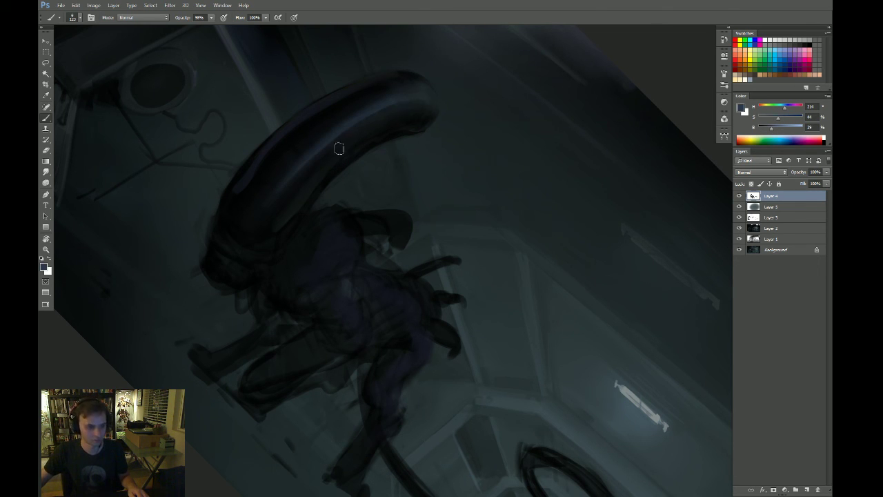
drag(327, 149, 407, 103)
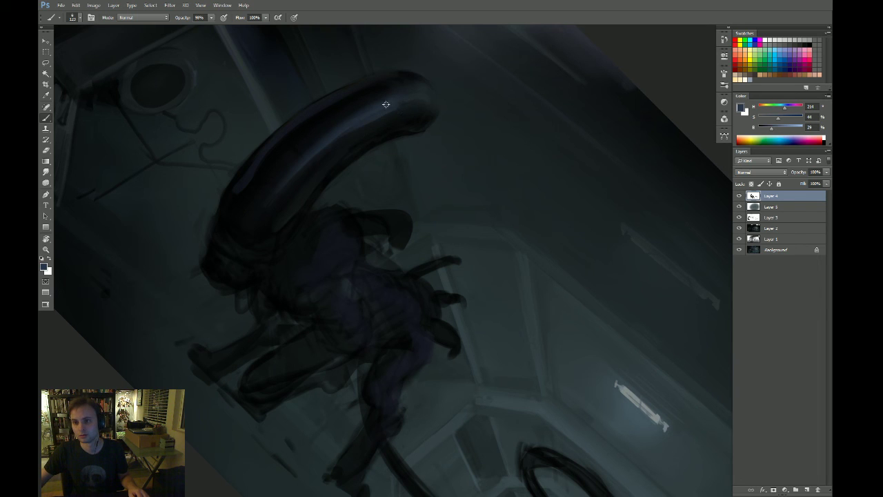
Paint a thin curved blue rim around the face end of the head with blue sampled from the long highlight
alt+click(386, 104)
key(r)
mouse_move(394, 148)
mouse_down()
mouse_move(640, 267)
mouse_move(601, 201)
mouse_move(597, 213)
mouse_move(602, 85)
mouse_move(529, 60)
mouse_up()
key(g)
key(z)
drag(292, 173, 298, 161)
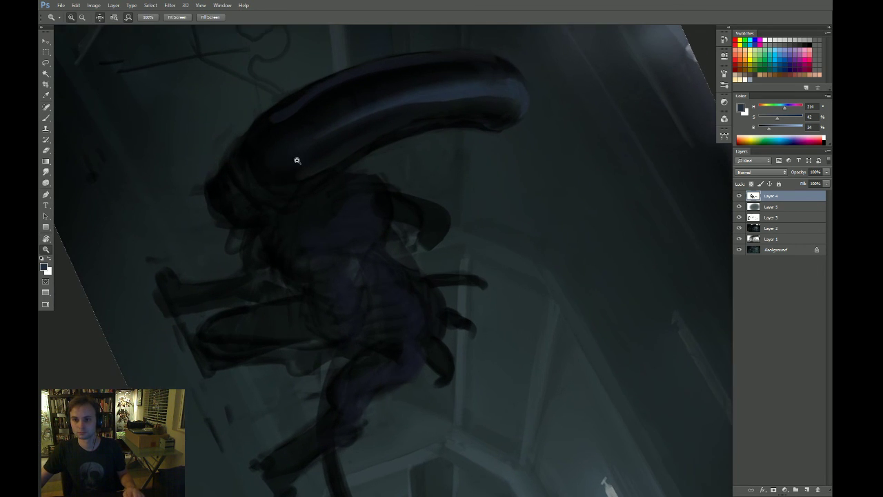
key(b)
drag(239, 154, 272, 177)
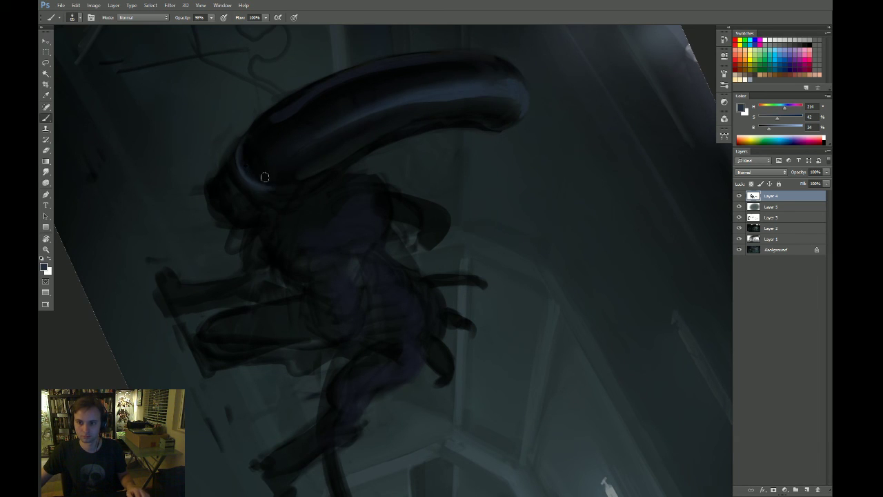
mouse_move(291, 148)
mouse_down()
mouse_move(271, 164)
mouse_move(301, 142)
mouse_move(293, 133)
mouse_move(310, 166)
mouse_move(289, 139)
mouse_move(279, 140)
mouse_move(278, 159)
mouse_move(302, 160)
mouse_move(287, 136)
mouse_move(314, 164)
mouse_up()
Darken the lower part of the head above the curved rim with near-black tones sampled nearby
alt+click(308, 166)
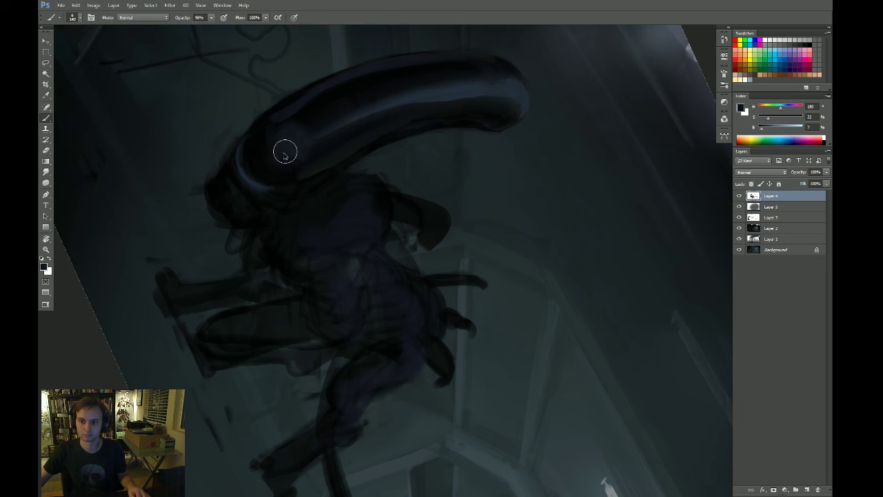
key(r)
mouse_move(286, 258)
mouse_down()
mouse_move(311, 232)
mouse_move(269, 177)
mouse_up()
alt+click(223, 278)
alt+click(253, 264)
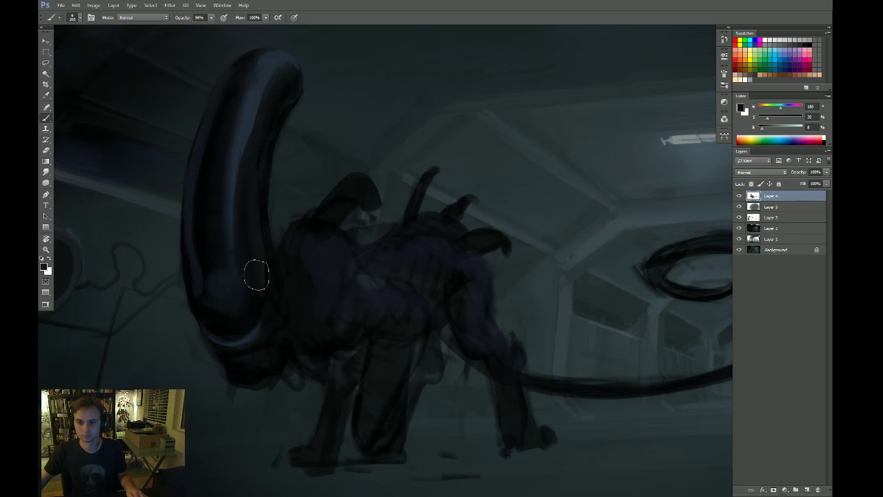
alt+click(236, 328)
drag(257, 312, 248, 290)
drag(217, 222, 213, 247)
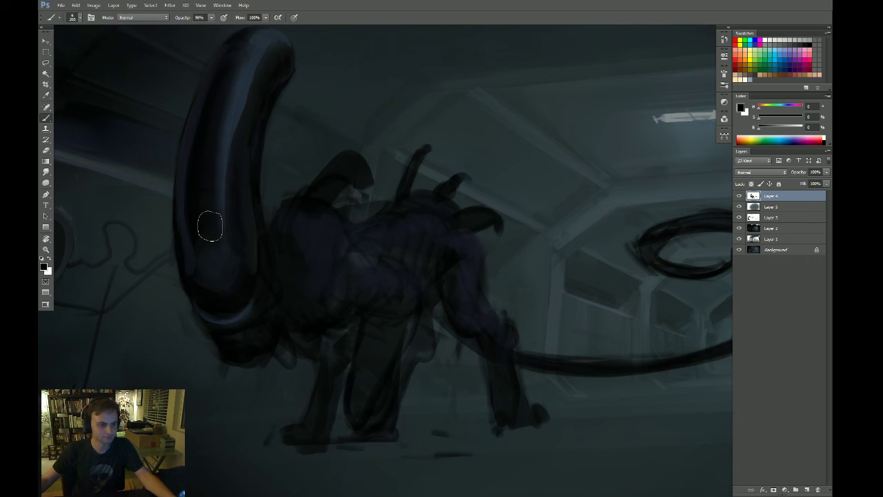
mouse_move(202, 217)
mouse_down()
mouse_move(216, 221)
mouse_move(246, 295)
mouse_up()
Refine the shading beside the lower end of the long highlight with a smaller brush and colours sampled from the head
alt+click(221, 222)
key([)
key([)
key([)
mouse_move(239, 236)
mouse_down()
mouse_move(257, 306)
mouse_move(250, 278)
mouse_move(256, 294)
mouse_move(241, 308)
mouse_move(236, 258)
mouse_up()
alt+click(242, 309)
drag(237, 292, 237, 222)
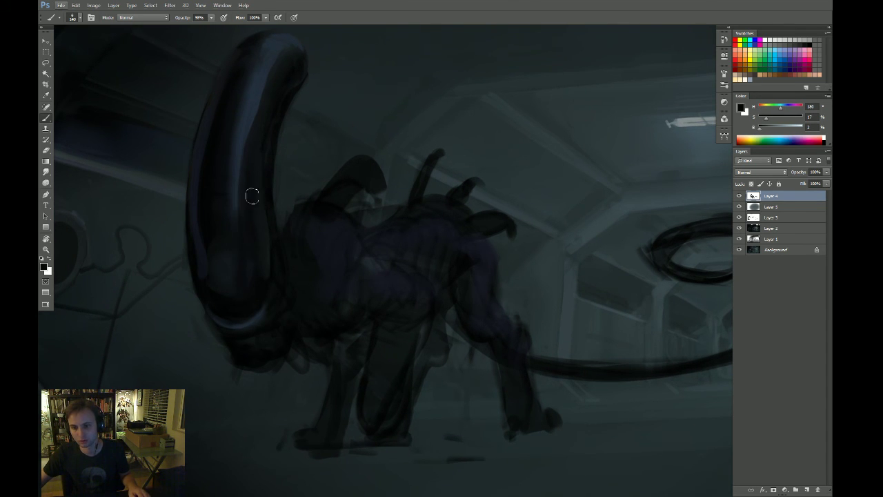
Try small dark socket-like spots on the lower front of the head just above the curved rim
key(r)
drag(479, 251, 478, 271)
key([)
key([)
key([)
key([)
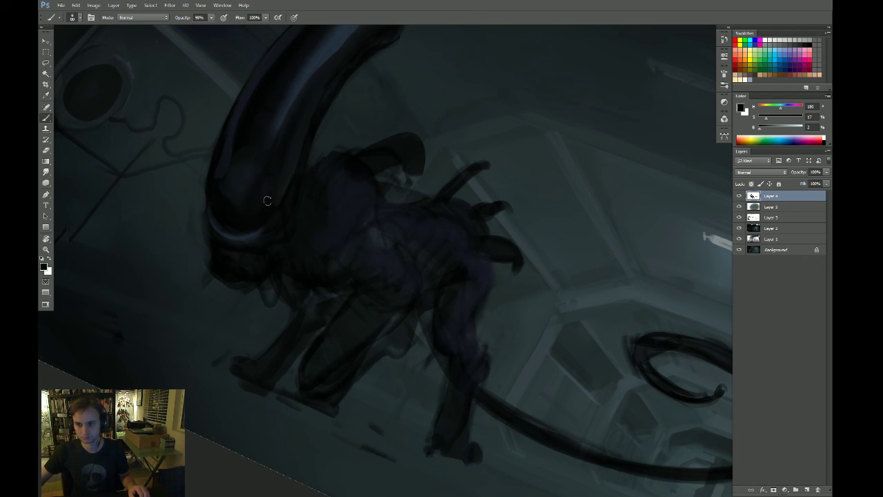
key(Escape)
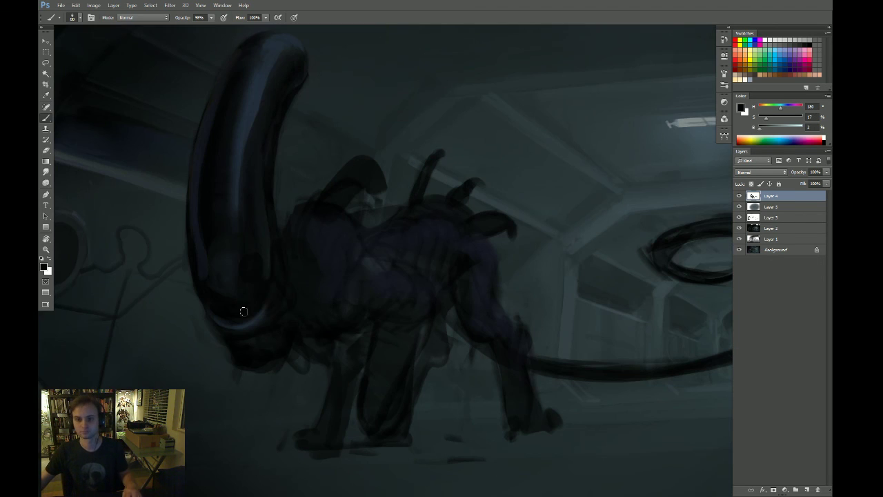
alt+click(226, 294)
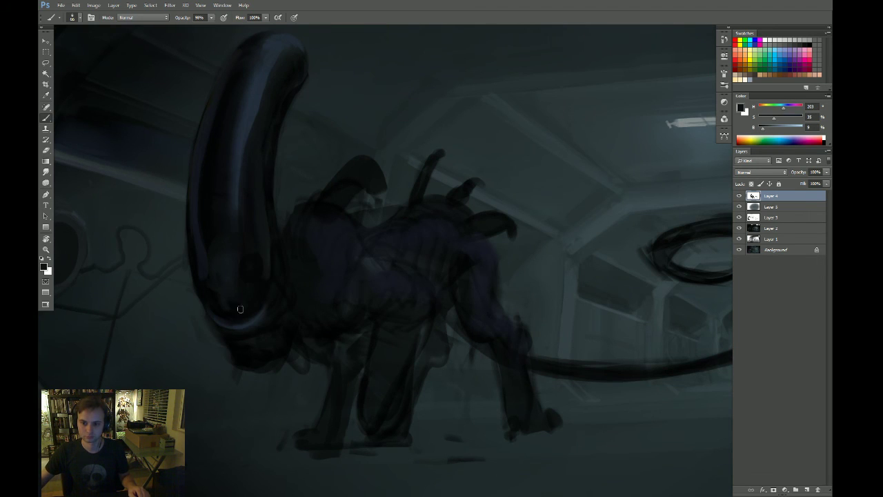
alt+click(239, 310)
alt+click(222, 284)
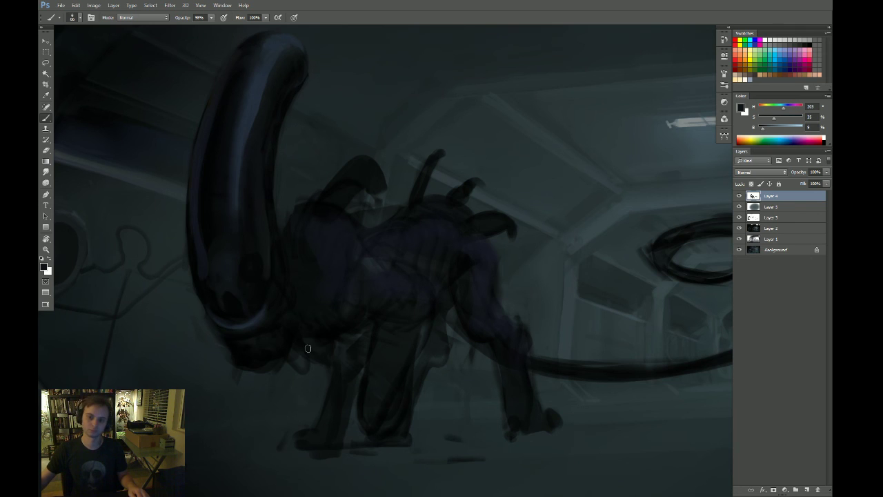
Paint over the dark spots with sampled head tones and extend the blue rim up the head's inner side
drag(305, 292, 303, 263)
alt+click(243, 263)
mouse_move(243, 263)
mouse_down()
mouse_move(260, 254)
mouse_move(264, 293)
mouse_move(217, 264)
mouse_up()
alt+click(258, 282)
mouse_move(259, 283)
mouse_down()
mouse_move(240, 289)
mouse_move(279, 239)
mouse_up()
alt+click(254, 289)
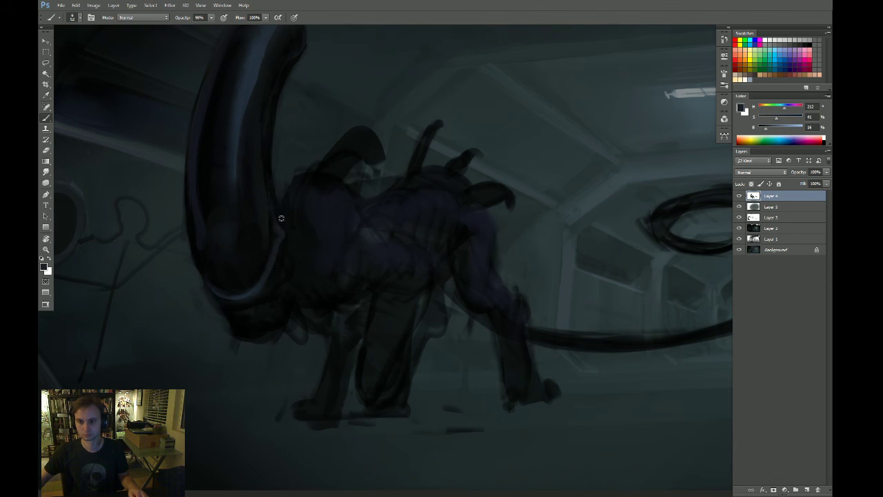
Paint a dark blue lower lip and a black mouth below the rim, and erase stray paint along the jaw's outer edge
alt+click(278, 229)
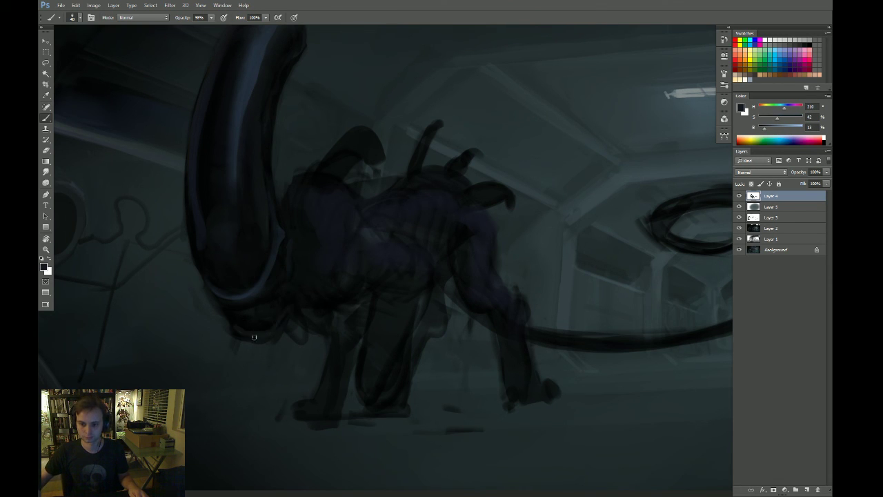
alt+click(215, 302)
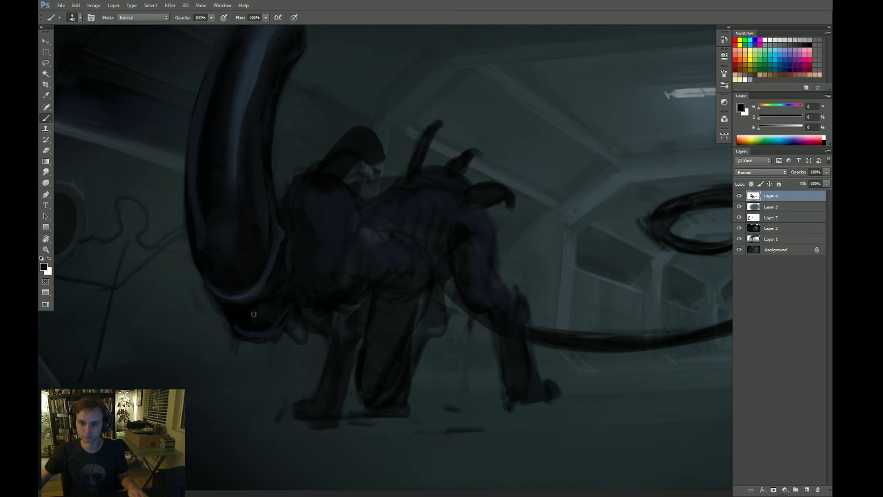
key(e)
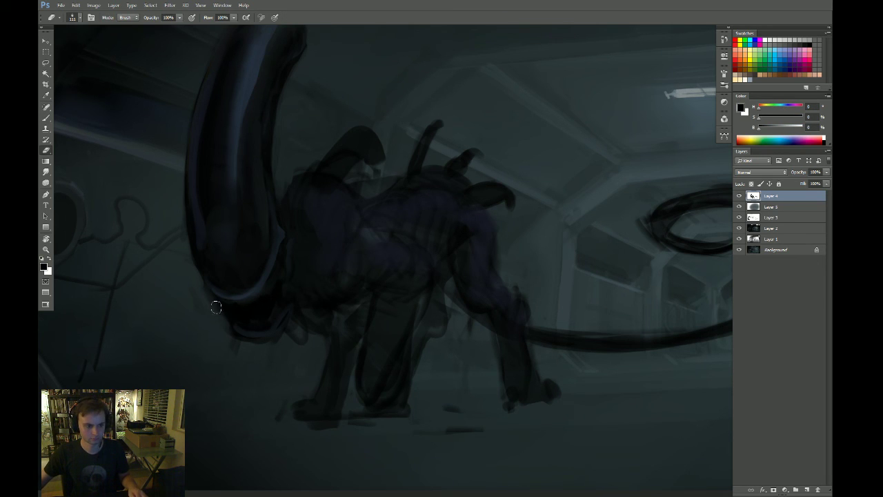
key(bracketright)
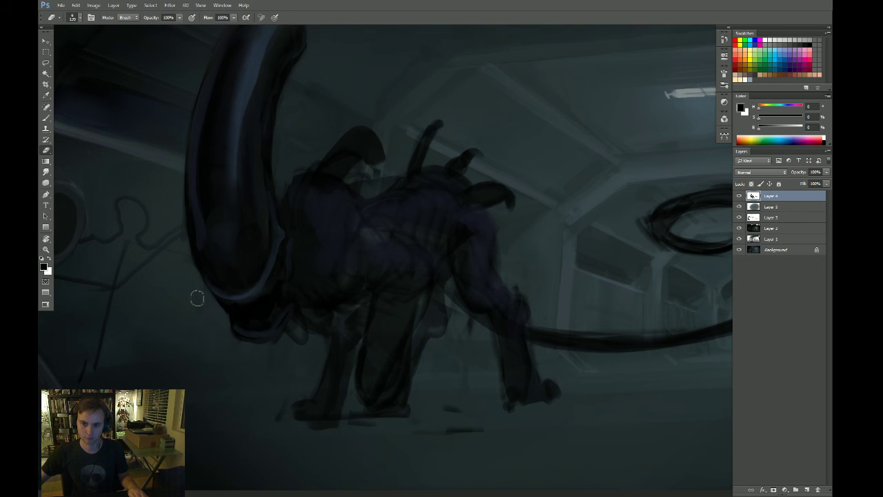
Strengthen the curved blue rim above the mouth and shade the head beside it with colours sampled from the head
key(b)
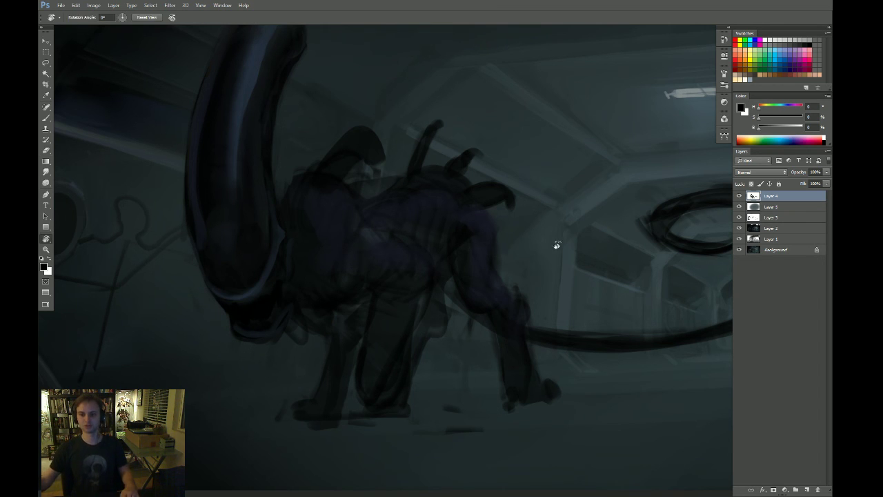
alt+click(239, 298)
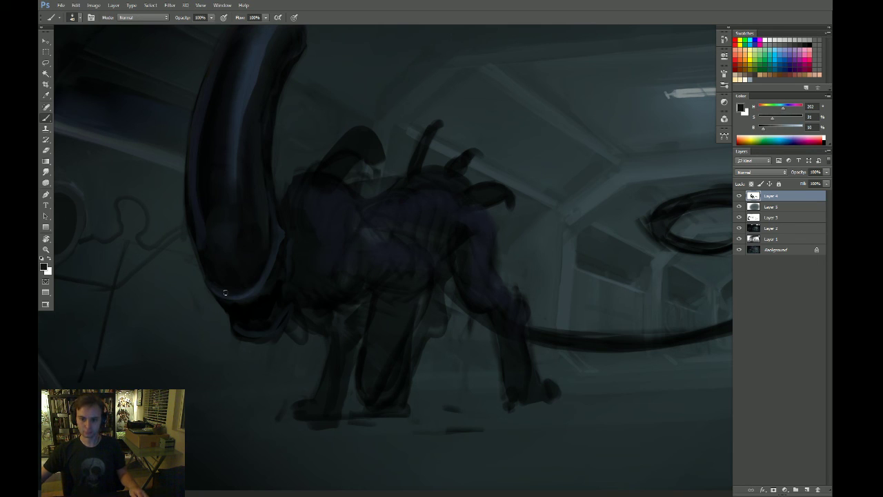
alt+click(245, 297)
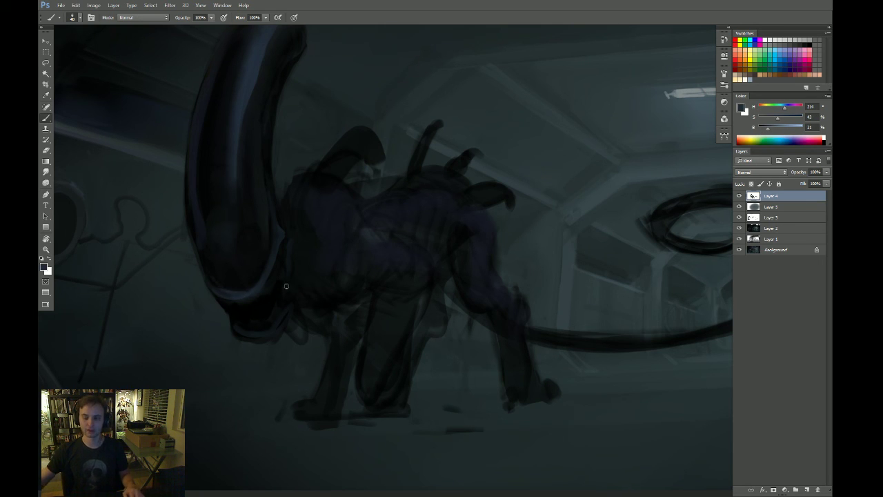
key(g)
drag(262, 256, 269, 304)
key(b)
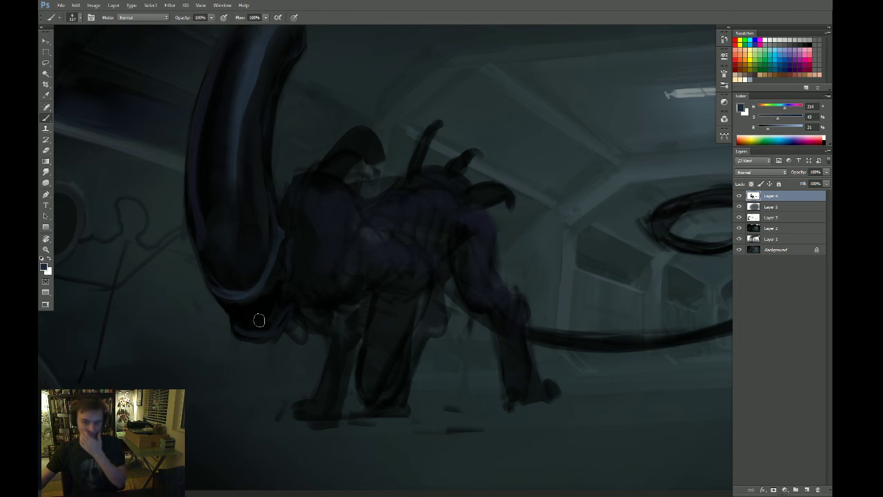
alt+click(282, 185)
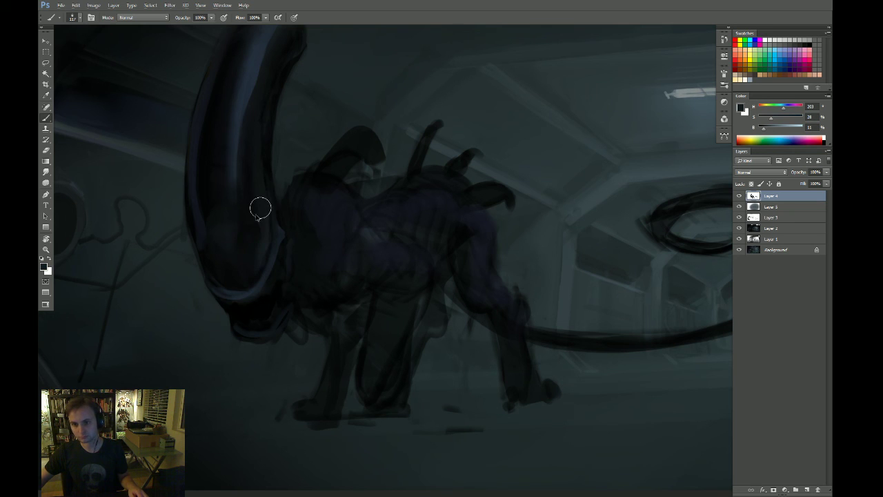
Flip the canvas horizontally and check the whole creature in the corridor
key(z)
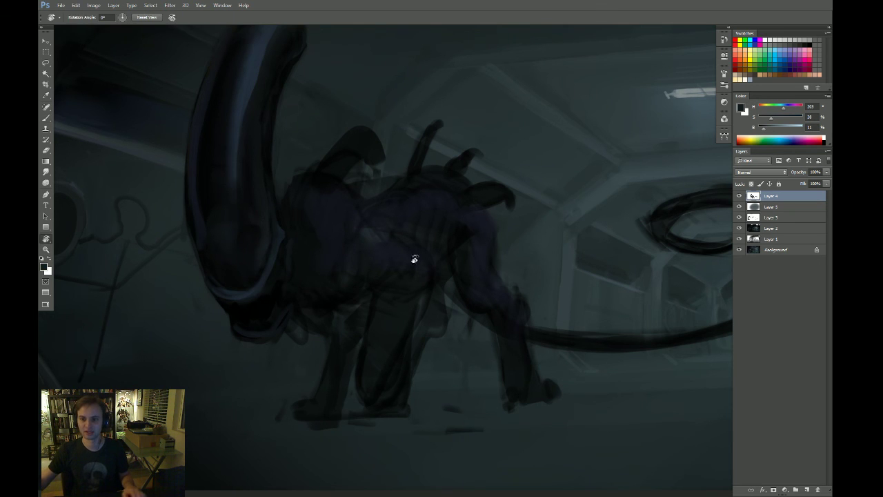
key(ctrl+0)
click(361, 257)
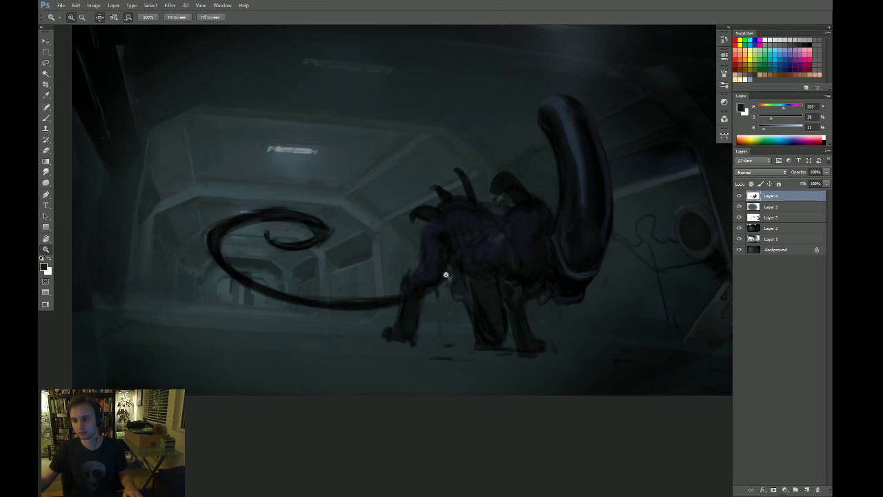
drag(601, 271, 493, 269)
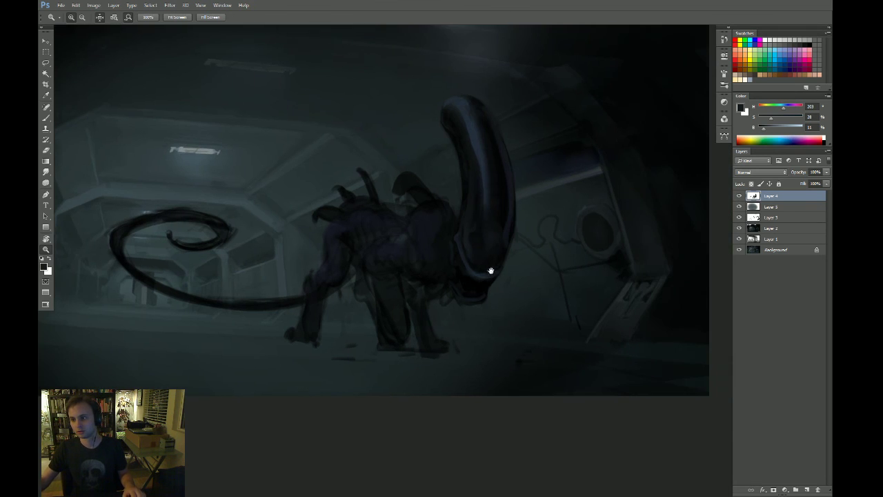
click(491, 270)
Reset the brush colour to black and sharpen the dark edge of the face and lower jaw
key(b)
key(d)
drag(455, 230, 454, 255)
key(ctrl+space)
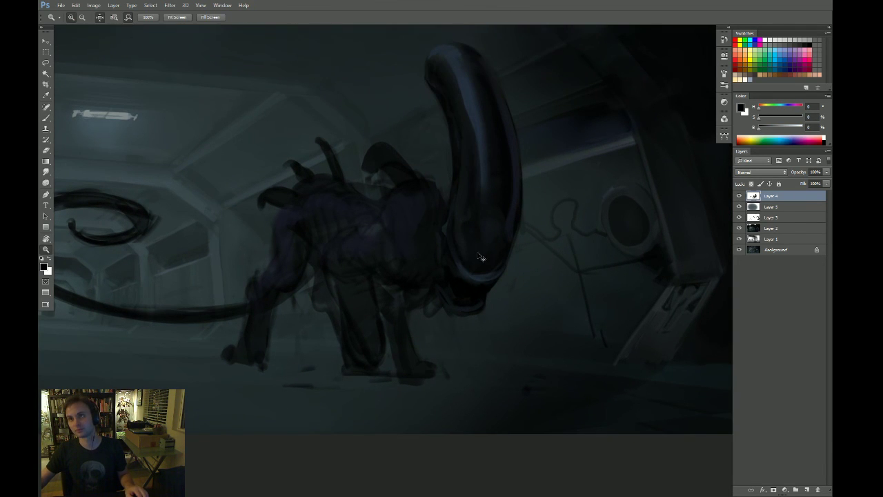
key(ctrl+z)
click(481, 255)
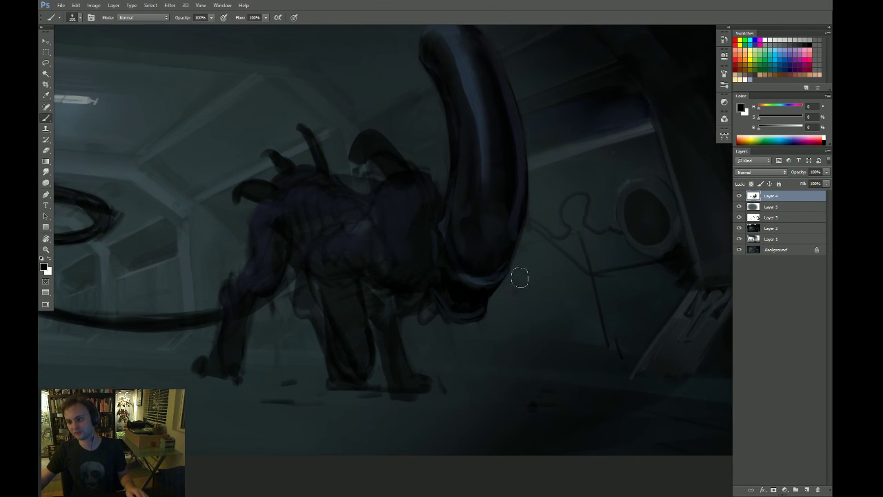
drag(535, 269, 513, 256)
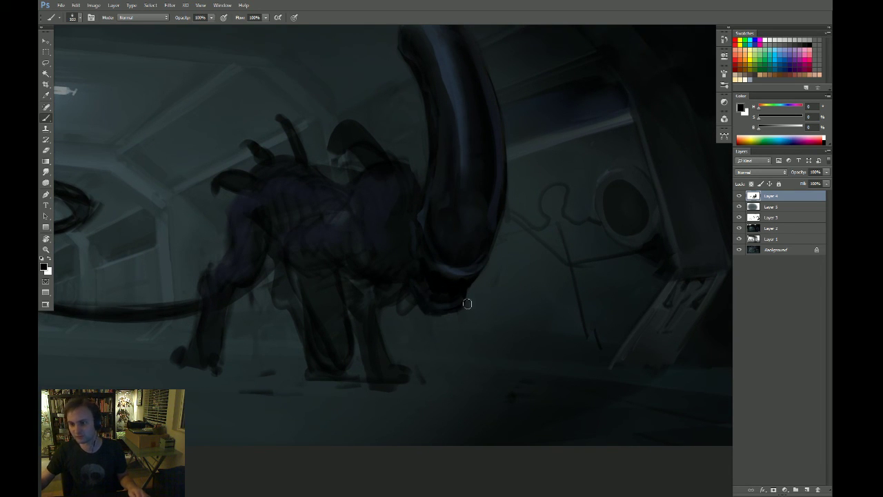
Sample a dark grey-green from the corridor and outline a jagged row of upper teeth as a Lasso selection with hidden edges
key(ctrl+space)
click(448, 288)
alt+click(512, 288)
key(ctrl+space)
click(476, 270)
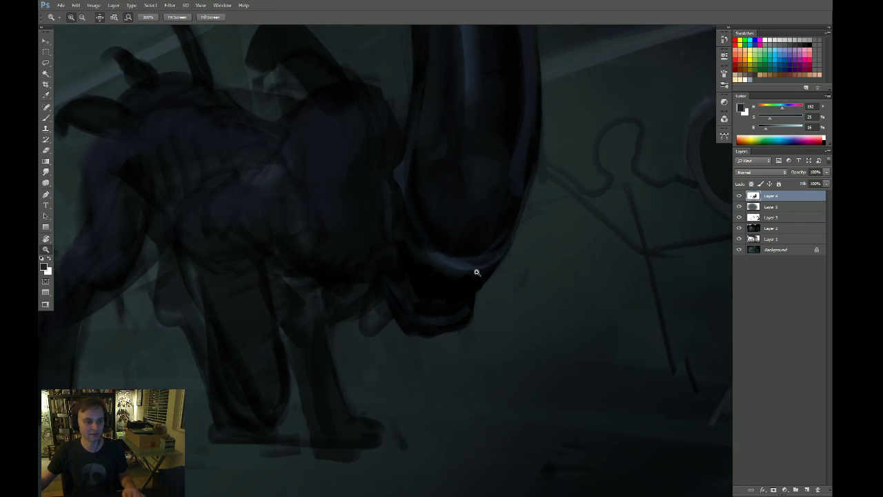
key(l)
drag(407, 230, 411, 276)
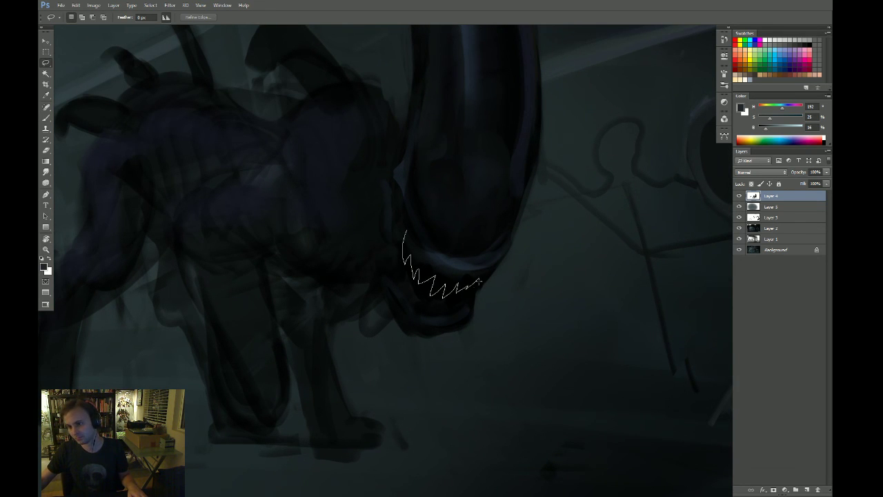
drag(479, 281, 495, 255)
key(ctrl+h)
Brush the sampled grey-green softly into the upper teeth selection with a larger brush
key(b)
key(bracketright)
key(bracketright)
key(bracketright)
key(bracketright)
mouse_move(398, 258)
mouse_down()
mouse_move(530, 280)
mouse_move(463, 282)
mouse_move(393, 263)
mouse_move(523, 268)
mouse_move(407, 283)
mouse_move(536, 271)
mouse_move(540, 261)
mouse_move(482, 310)
mouse_up()
Outline a jagged row of lower teeth with the Lasso, paint it in the same grey-green and clear the selection
key(ctrl+space)
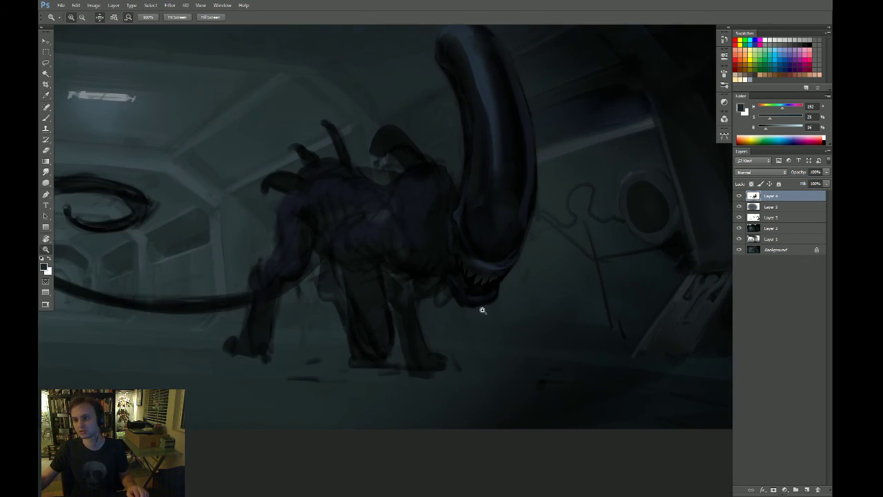
click(485, 308)
key(l)
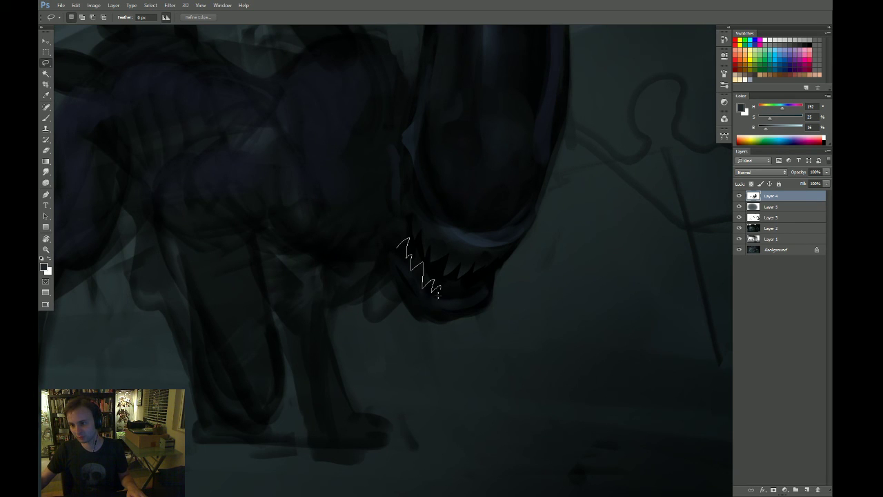
drag(476, 300, 398, 247)
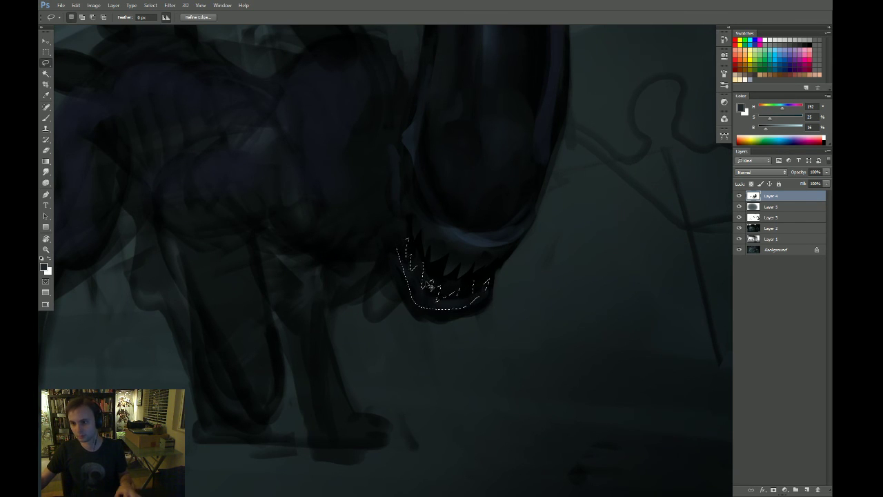
key(b)
key(ctrl+d)
mouse_move(435, 280)
mouse_down()
mouse_move(474, 293)
mouse_move(443, 277)
mouse_move(434, 292)
mouse_move(504, 239)
mouse_up()
Deepen the shadow behind the jaw and beneath the shoulder with a sampled near-black and a smaller brush
key(ctrl+space)
key(b)
alt+click(464, 243)
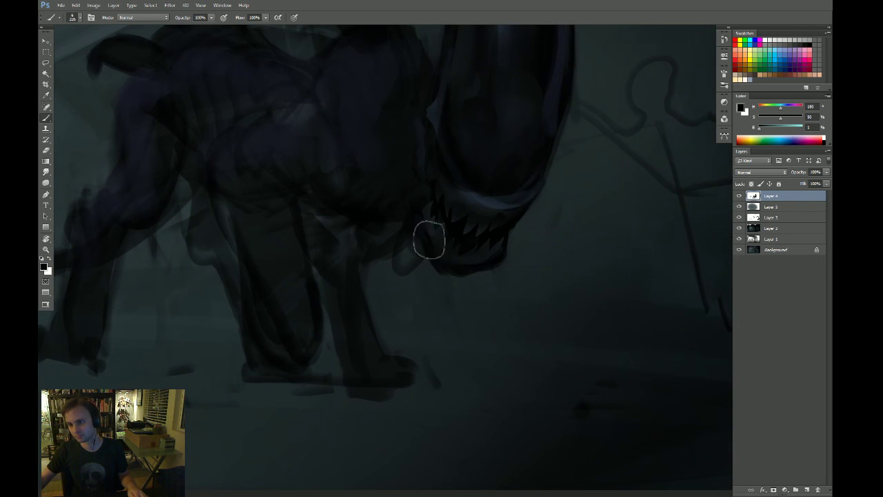
drag(446, 290, 426, 347)
key(bracketleft)
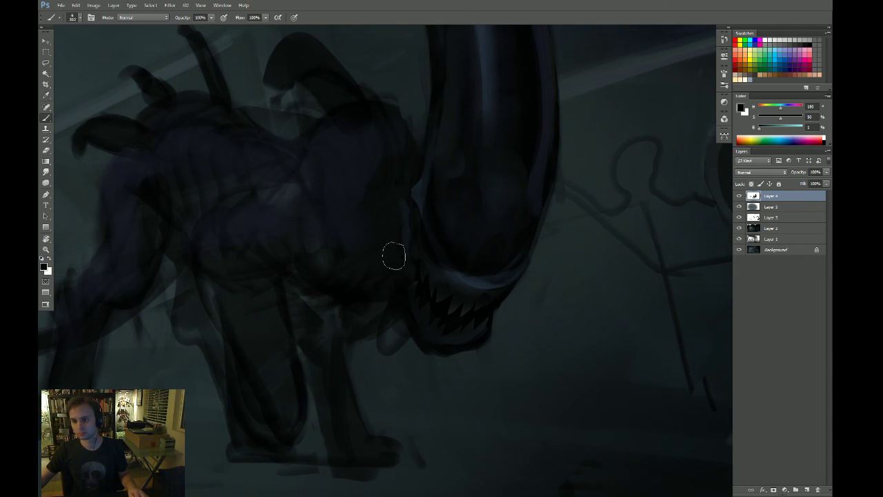
alt+click(389, 240)
key(bracketleft)
key(bracketleft)
key(bracketleft)
mouse_move(390, 209)
mouse_down()
mouse_move(378, 229)
mouse_move(396, 289)
mouse_up()
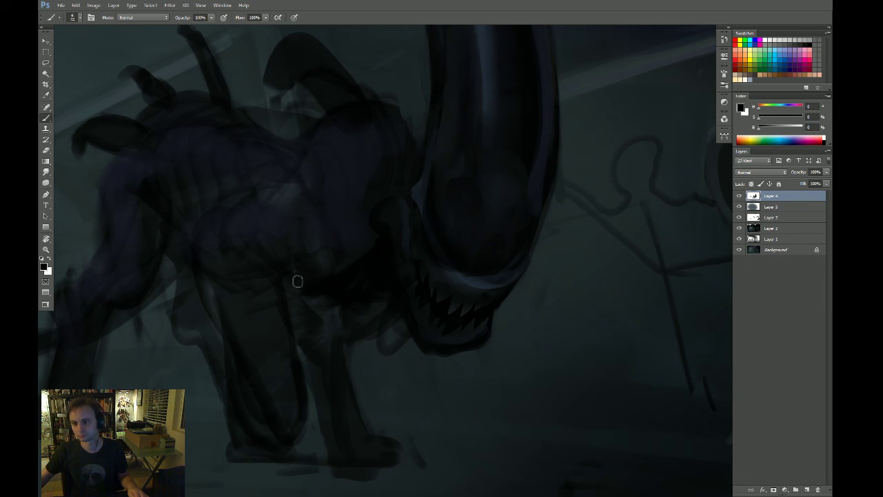
Blend the creature's lower chest and the top of the near foreleg with dark tones sampled from the body
alt+click(327, 325)
alt+click(333, 297)
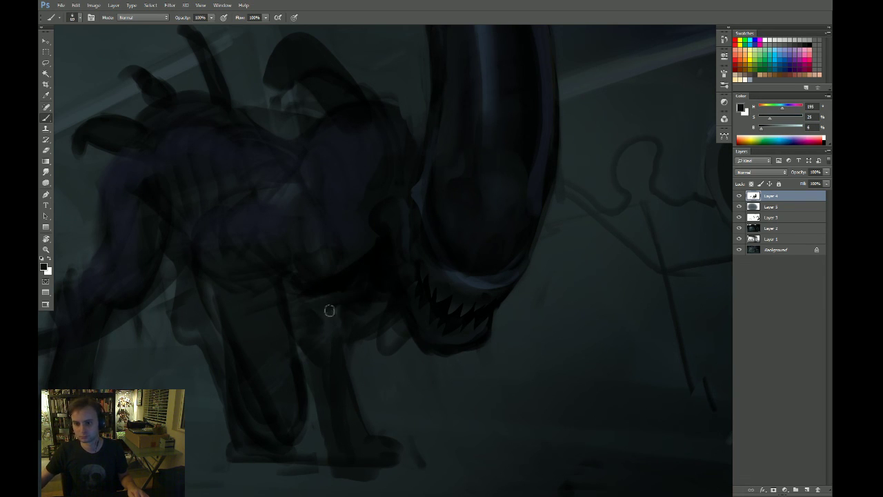
mouse_move(329, 310)
mouse_down()
mouse_move(358, 311)
mouse_move(312, 329)
mouse_up()
alt+click(387, 304)
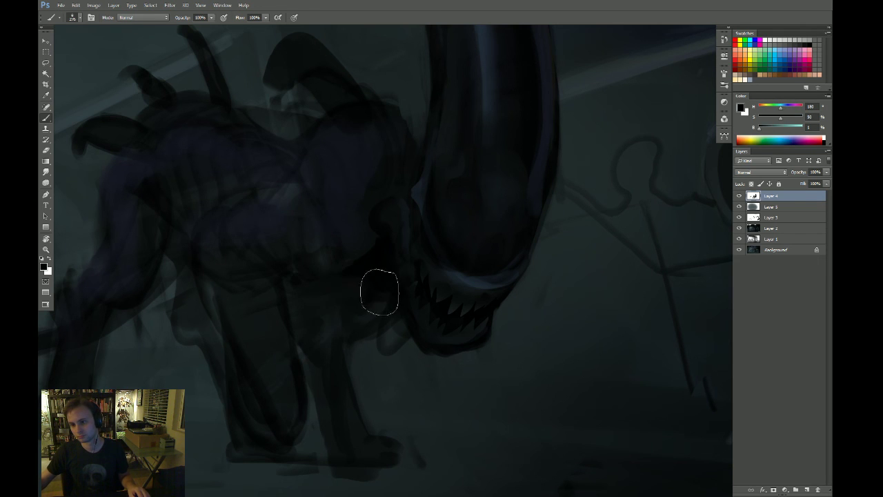
Try a saturated dark blue rim (H 241, S 89, B 22) on the upper back edge of the head
key(z)
drag(380, 331, 347, 322)
drag(421, 272, 412, 323)
key(b)
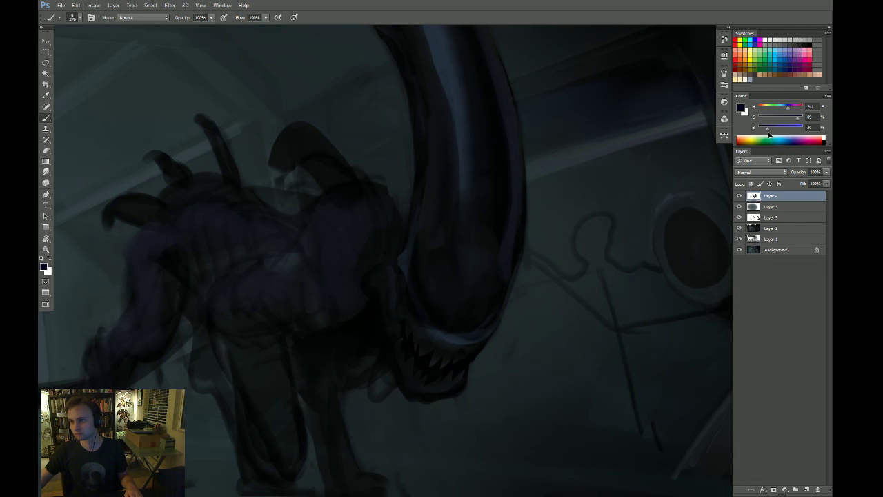
drag(769, 134, 769, 134)
drag(607, 222, 565, 368)
drag(369, 156, 331, 169)
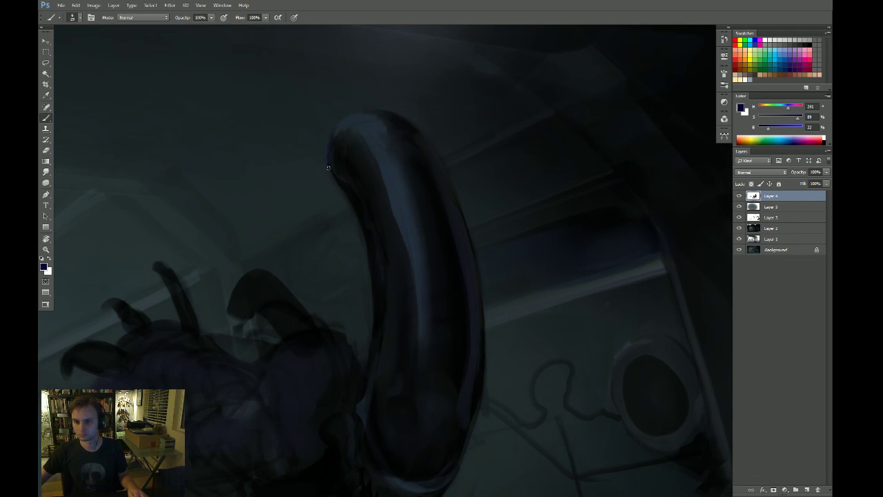
key(ctrl+z)
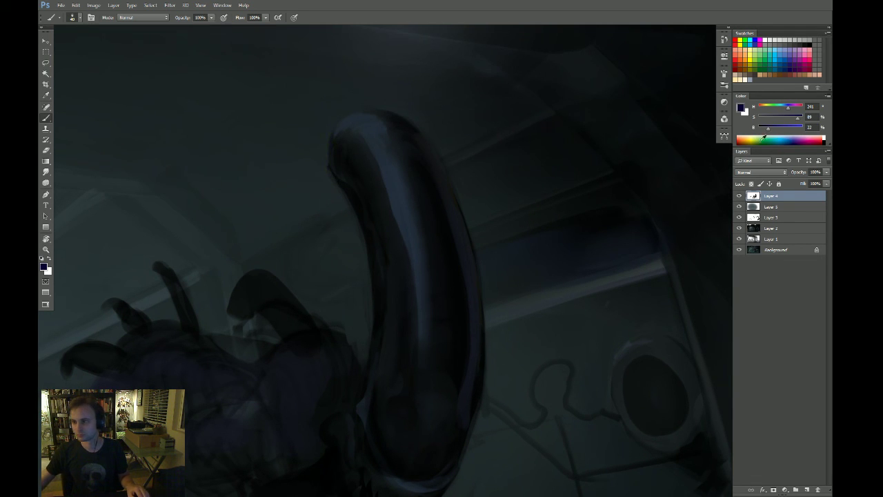
Shift the brush hue to teal (H 177) and paint a thin rim on the upper back edge of the head
drag(784, 109, 778, 109)
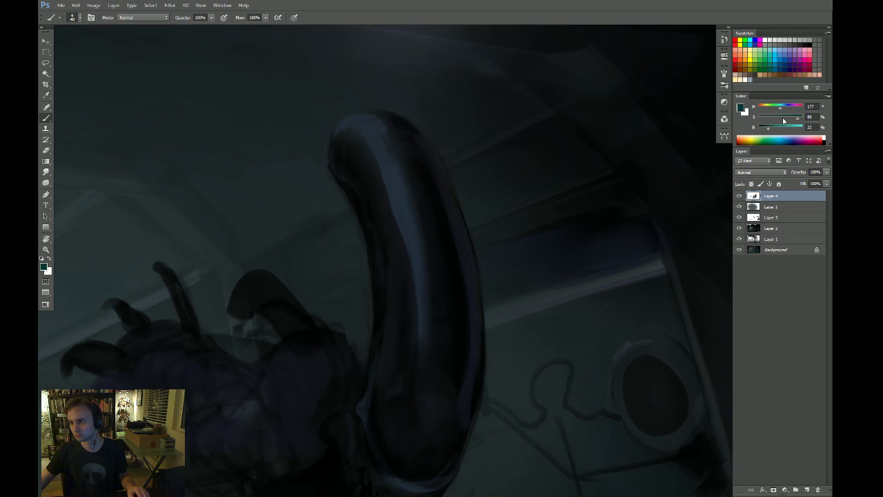
alt+click(328, 167)
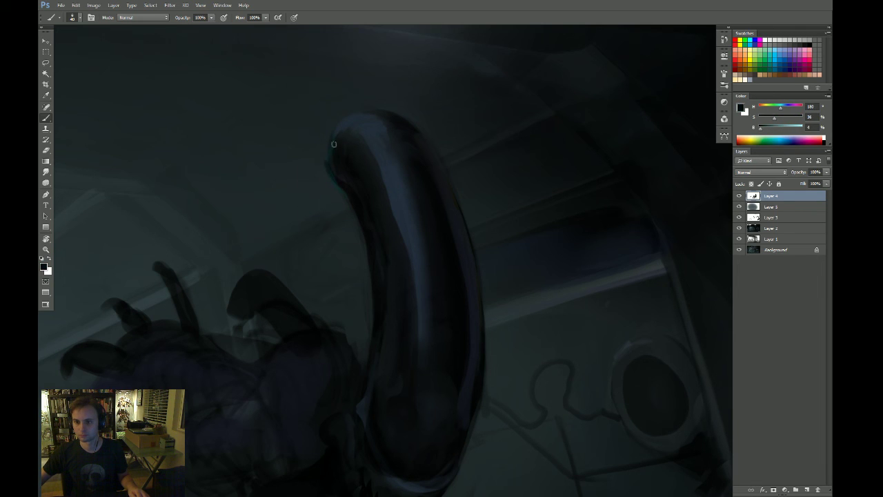
alt+click(331, 153)
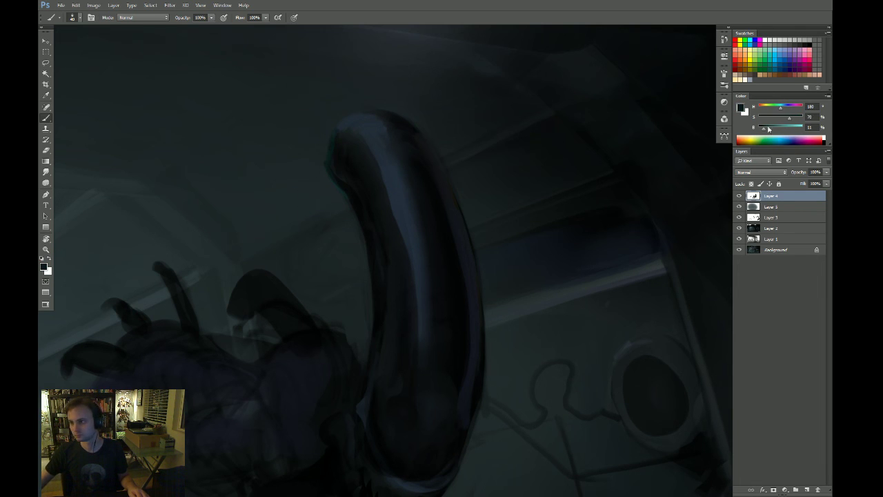
Brush dark teal (H 180, S 70, B 11) reflections onto the lower part of the head's dome above the teeth, enlarging the brush
scroll(347, 202, down, 3)
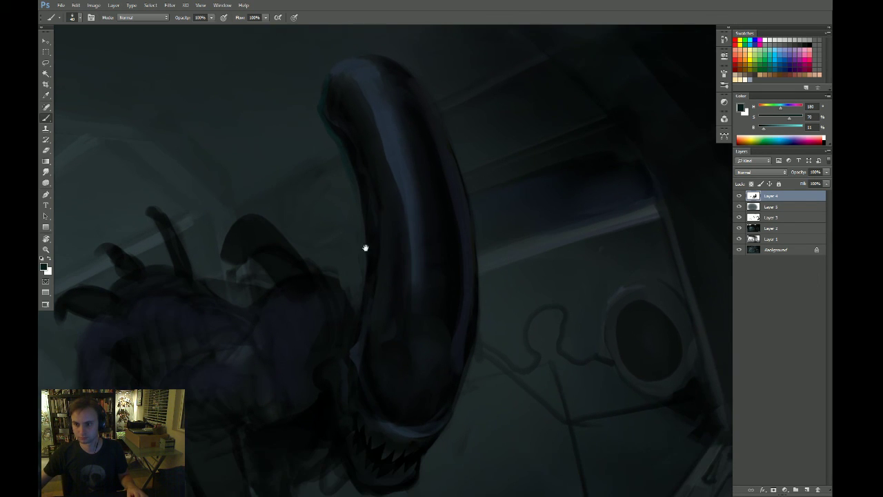
scroll(431, 278, down, 7)
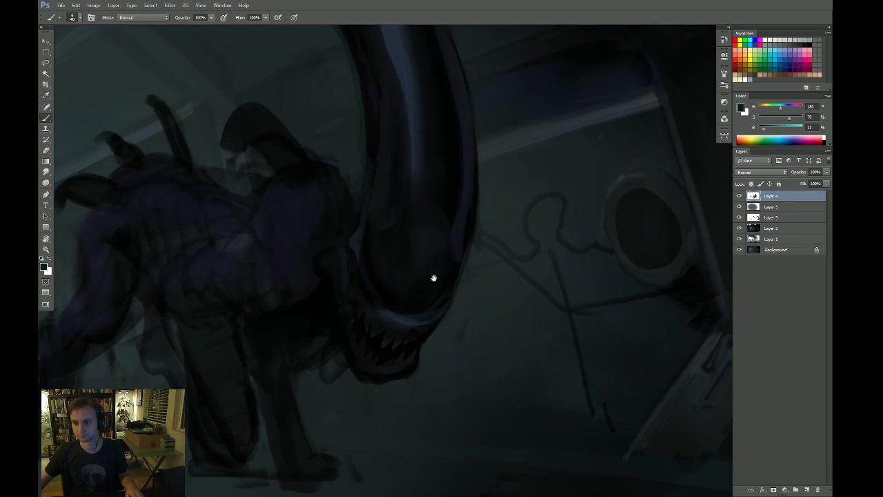
drag(385, 278, 383, 293)
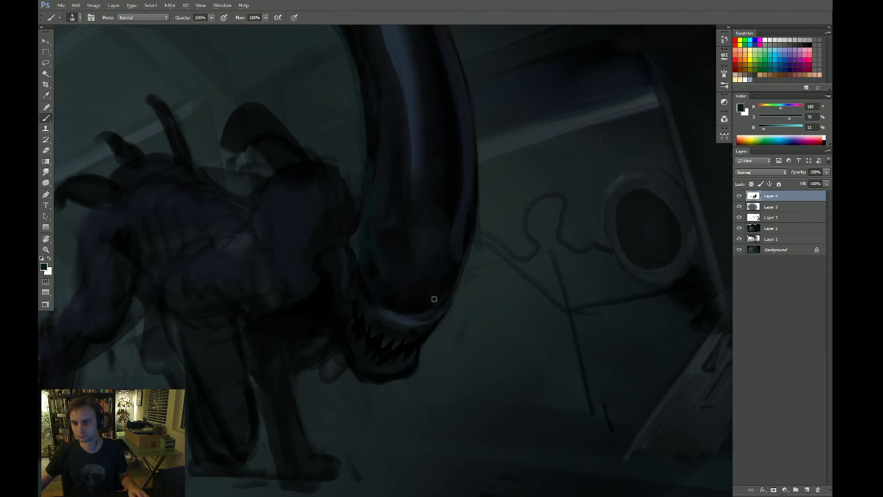
key(bracketright)
key(bracketright)
key(bracketright)
key(bracketright)
key(bracketright)
key(bracketright)
mouse_move(435, 309)
mouse_down()
mouse_move(459, 272)
mouse_move(413, 310)
mouse_up()
Reset the brush colour to black and paint a dark shadow on the shoulder just behind the head
key(z)
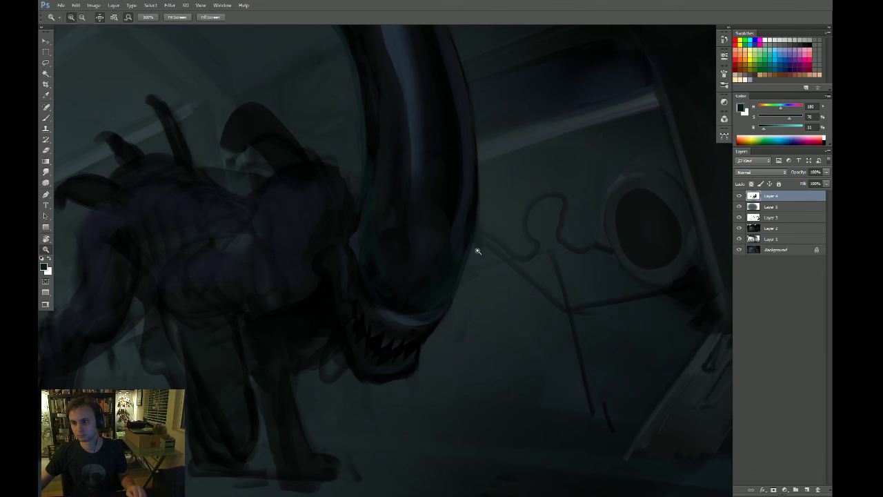
drag(476, 252, 415, 338)
drag(443, 307, 470, 273)
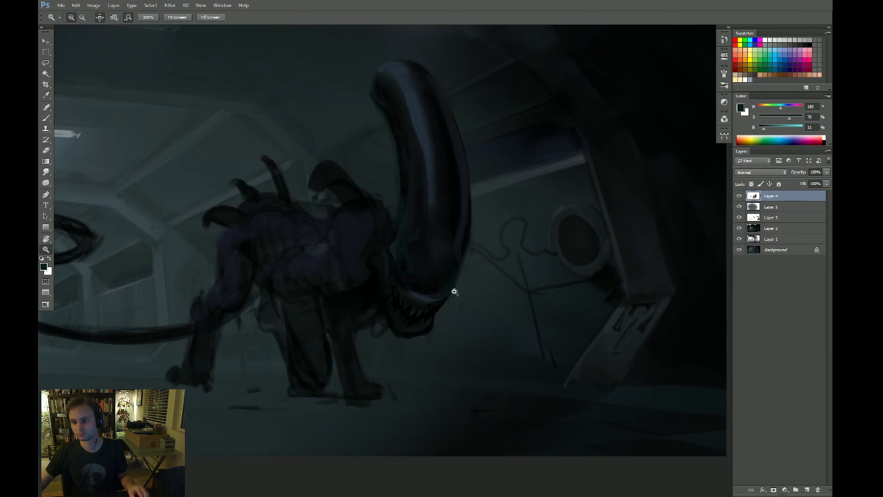
key(b)
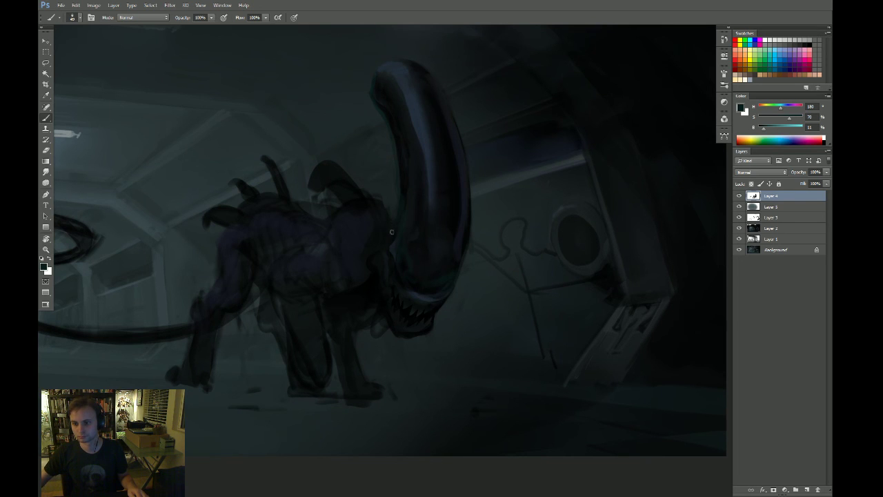
key(z)
key(b)
key(d)
mouse_move(377, 238)
mouse_down()
mouse_move(390, 228)
mouse_move(356, 249)
mouse_up()
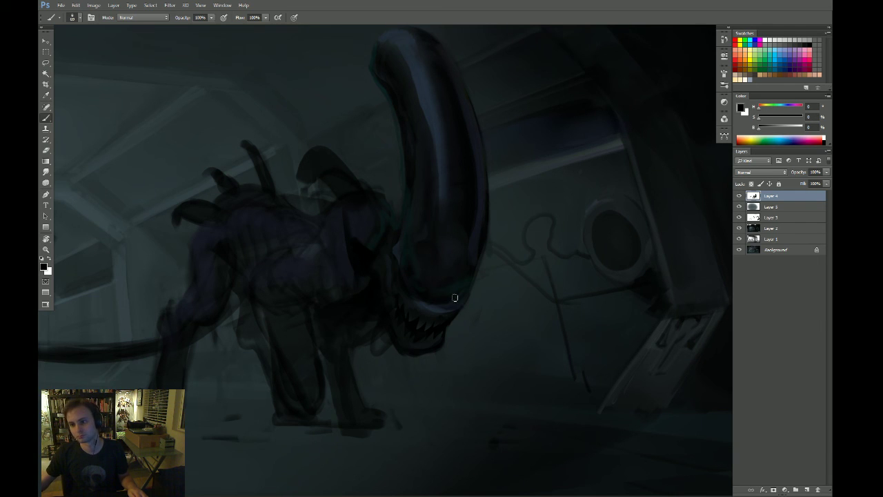
Darken the lower dome of the head and the area around the teeth with soft black strokes
mouse_move(412, 251)
mouse_down()
mouse_move(428, 253)
mouse_move(435, 290)
mouse_move(418, 225)
mouse_up()
drag(462, 284, 474, 261)
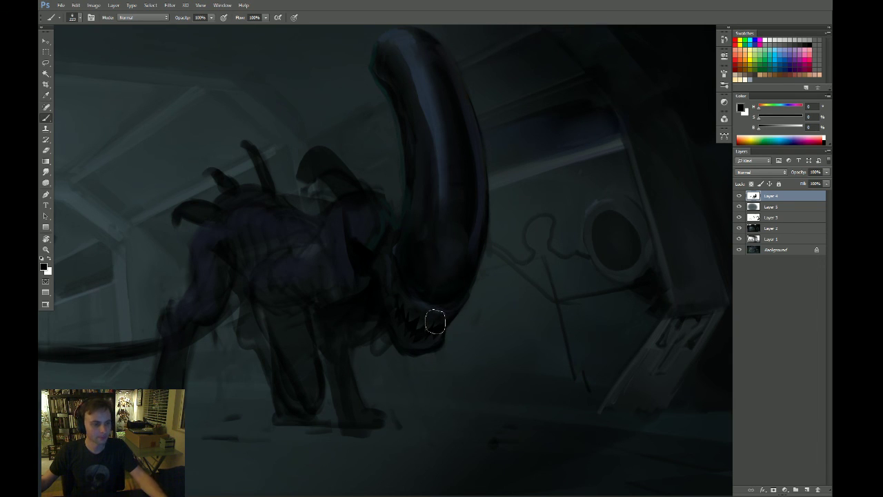
drag(464, 314, 472, 301)
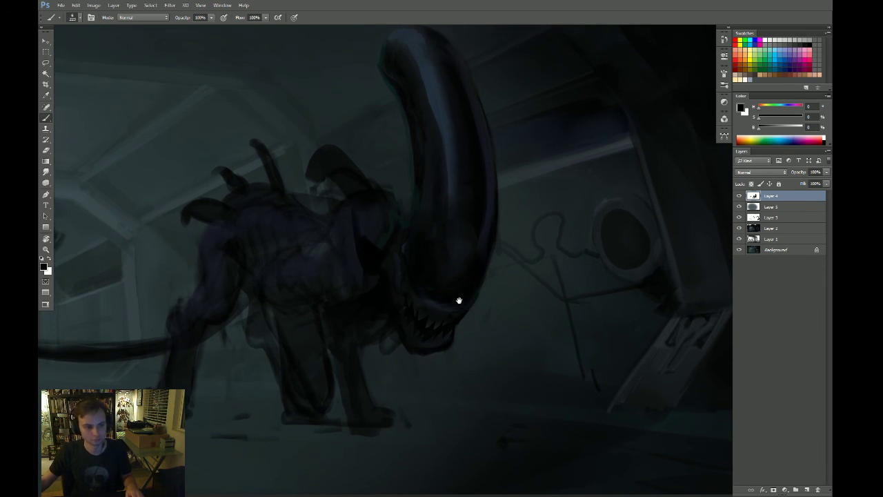
drag(412, 278, 406, 277)
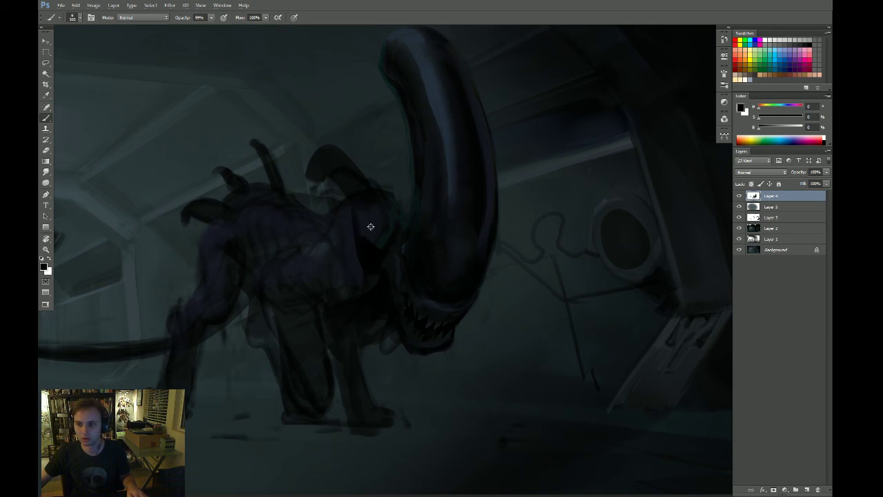
Sample lighter tones and paint a highlight along the curved dorsal tube behind the head at 100% opacity
alt+click(370, 226)
alt+click(439, 106)
key(0)
drag(335, 154, 315, 154)
mouse_move(331, 157)
mouse_down()
mouse_move(370, 202)
mouse_move(342, 160)
mouse_move(365, 205)
mouse_move(320, 155)
mouse_move(371, 206)
mouse_move(327, 152)
mouse_move(368, 191)
mouse_move(359, 175)
mouse_move(381, 222)
mouse_up()
alt+click(342, 160)
alt+click(352, 141)
alt+right_click(354, 180)
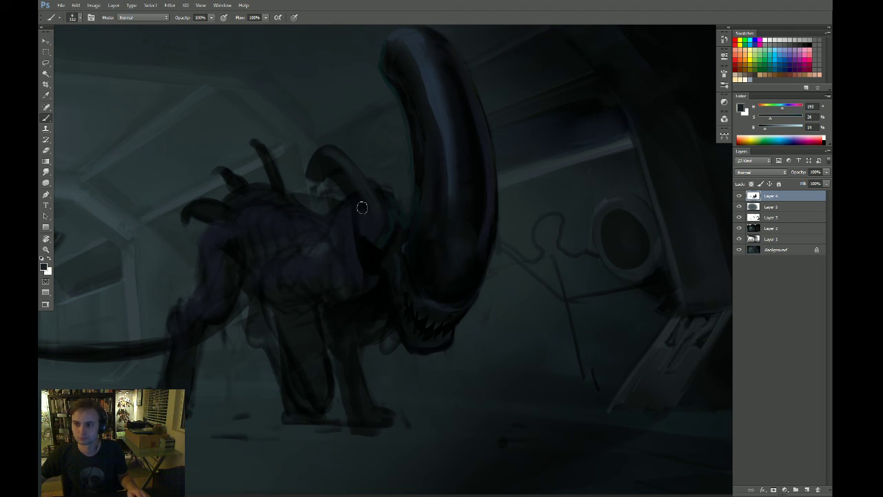
Darken the dorsal tube's edges and open end with black and fill its body with a sampled dark blue-violet
alt+click(425, 260)
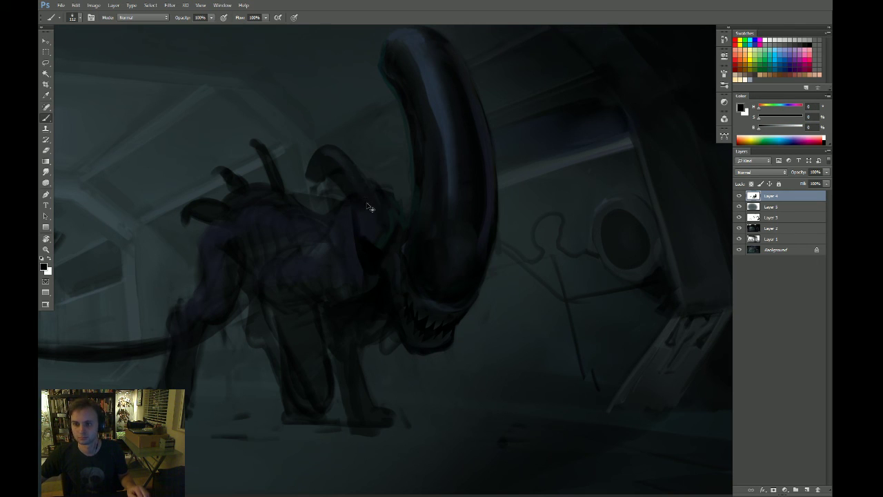
mouse_move(346, 142)
mouse_down()
mouse_move(321, 152)
mouse_move(321, 168)
mouse_up()
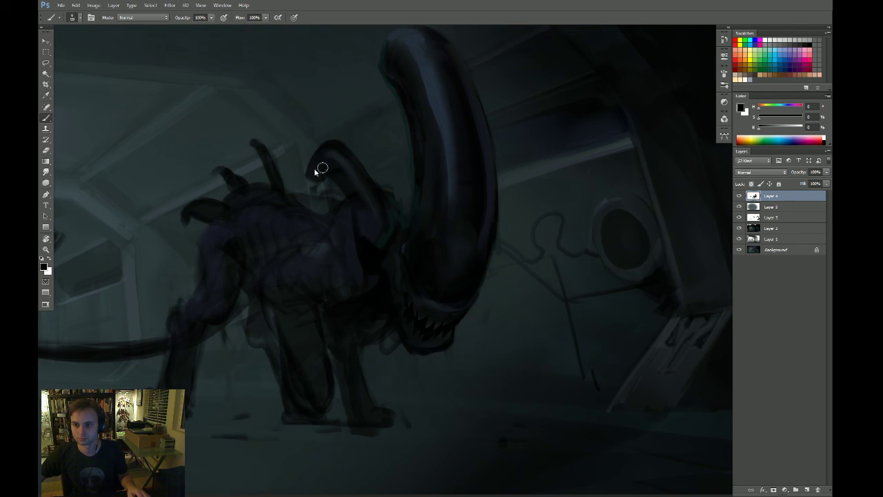
alt+click(346, 193)
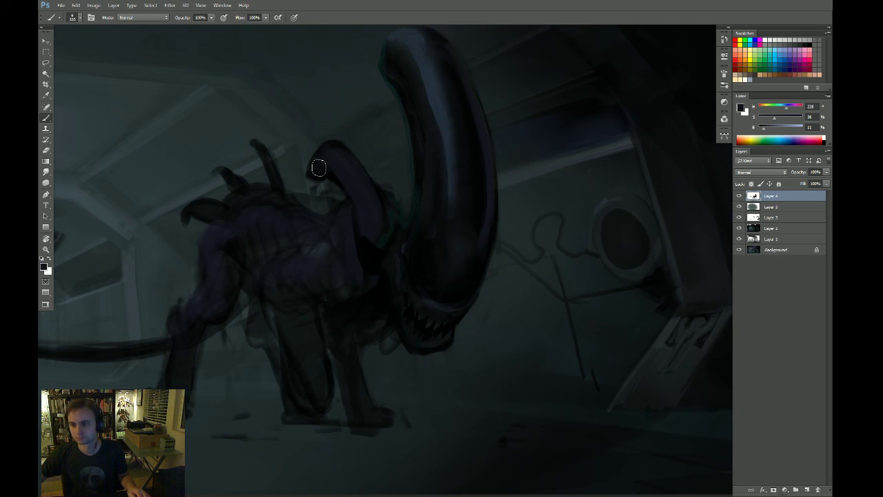
key(d)
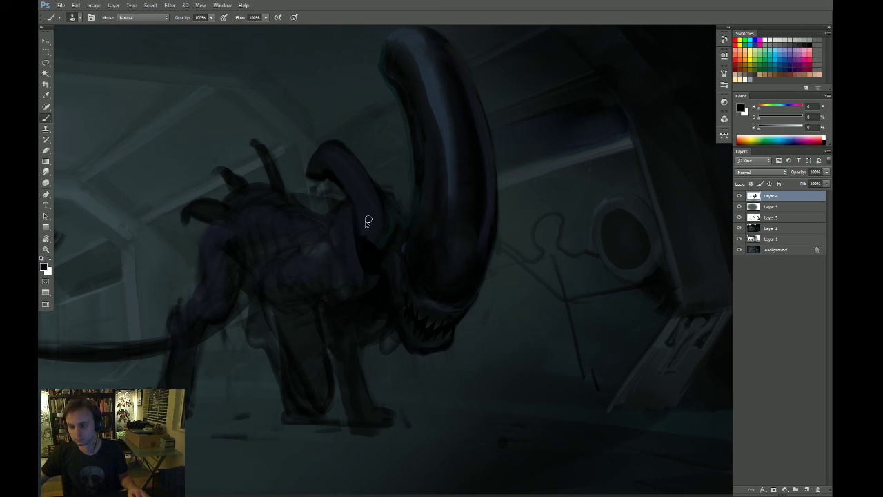
Paint a row of short black rib notches along the length of the dorsal tube
mouse_move(368, 219)
mouse_down()
mouse_move(388, 217)
mouse_move(405, 191)
mouse_up()
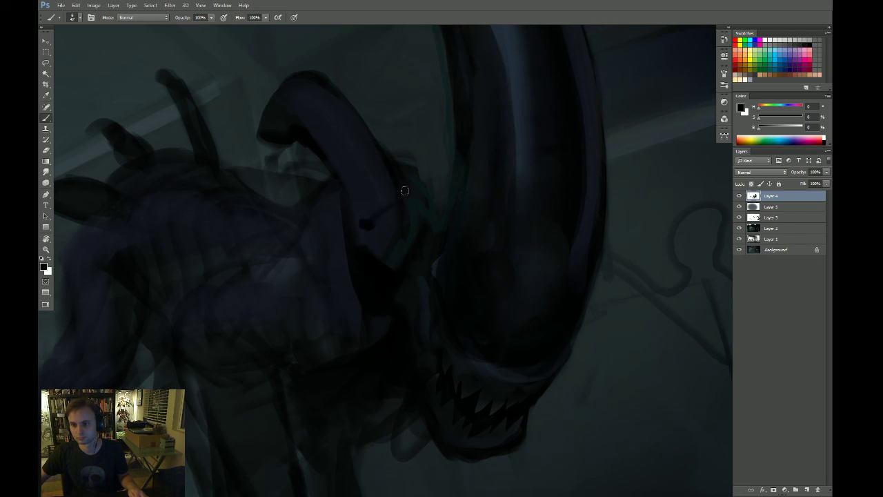
drag(357, 205, 376, 193)
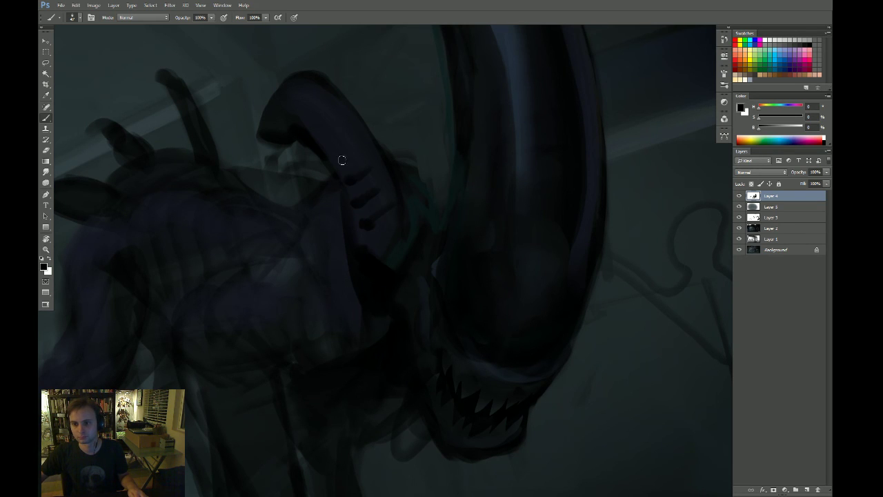
mouse_move(342, 160)
mouse_down()
mouse_move(362, 142)
mouse_move(342, 130)
mouse_up()
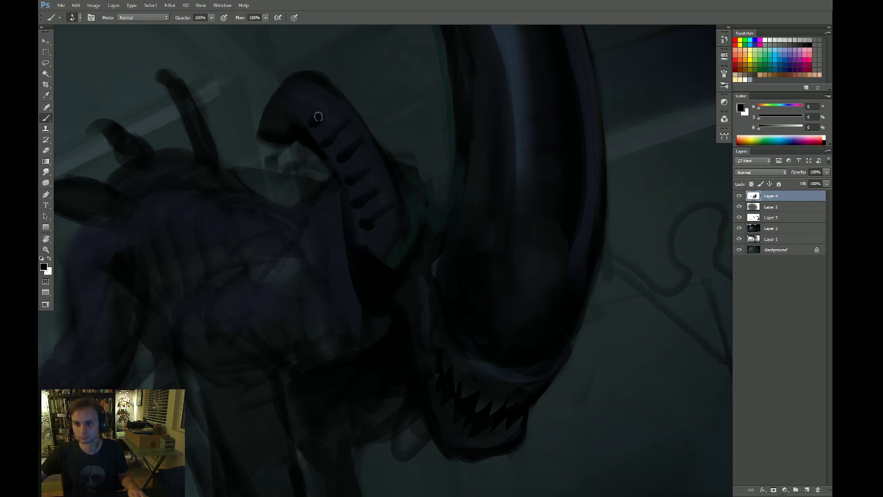
drag(293, 114, 301, 101)
Paint a small dark spike in the gap between the dorsal tube and the head, and sample the corridor's grey-green
key(z)
drag(316, 131, 265, 134)
key(r)
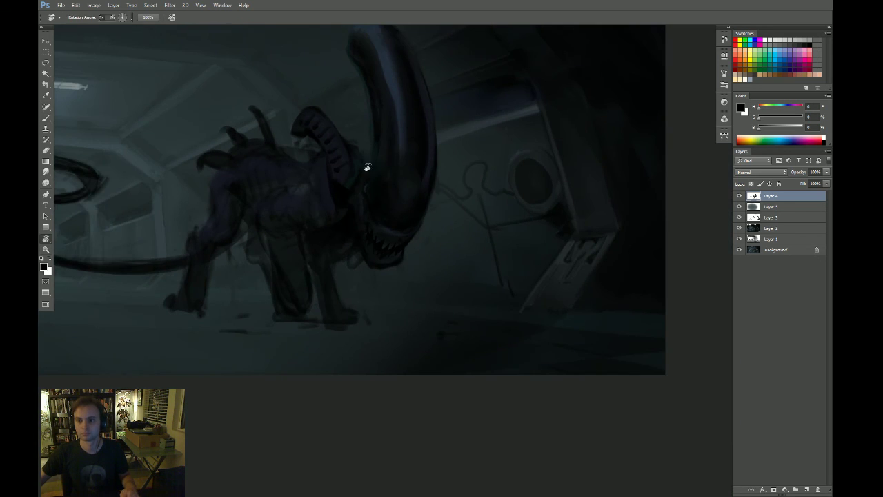
key(z)
click(337, 136)
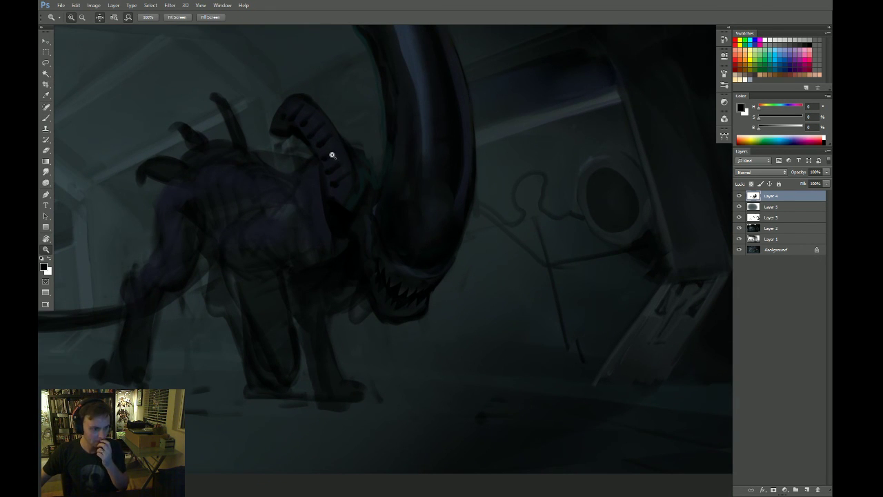
click(358, 164)
key(b)
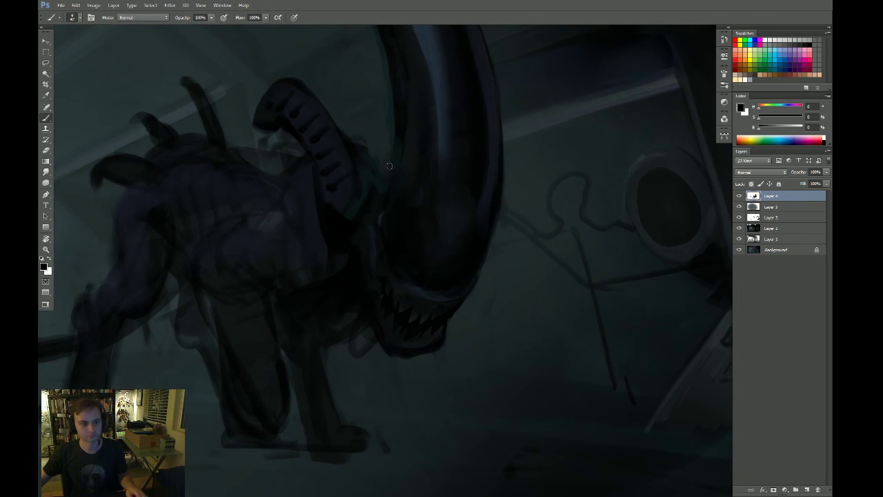
alt+click(372, 131)
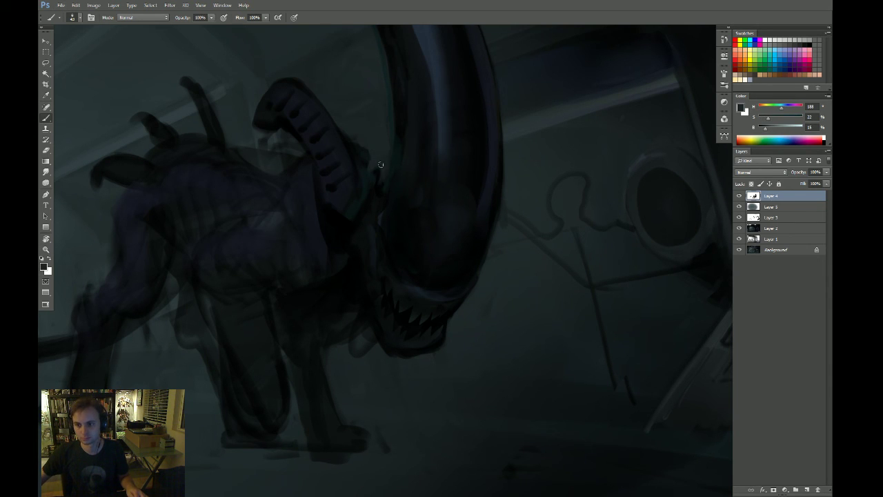
Fill the gap between the head and the dorsal tube with black and sampled dark teal, building up the shape behind the head
key(z)
mouse_move(365, 196)
mouse_down()
mouse_move(352, 229)
mouse_move(389, 165)
mouse_up()
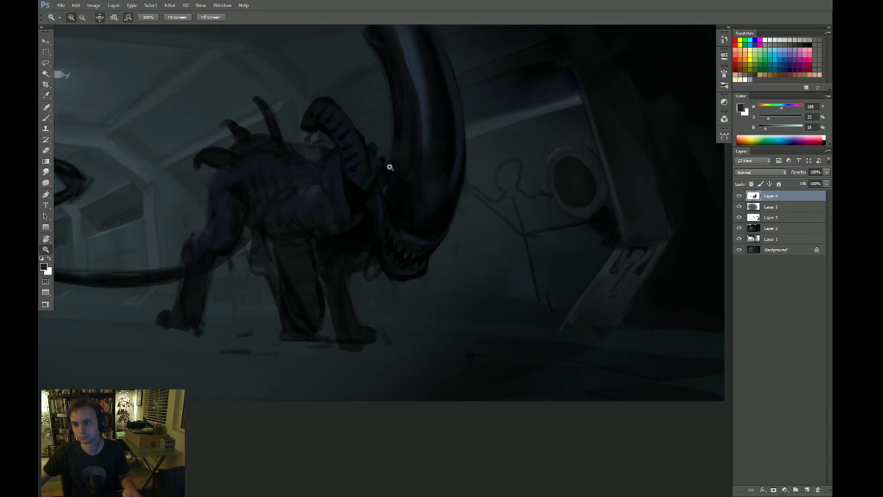
key(b)
alt+right_click(384, 128)
key(d)
drag(383, 119, 388, 156)
alt+click(380, 112)
key(bracketleft)
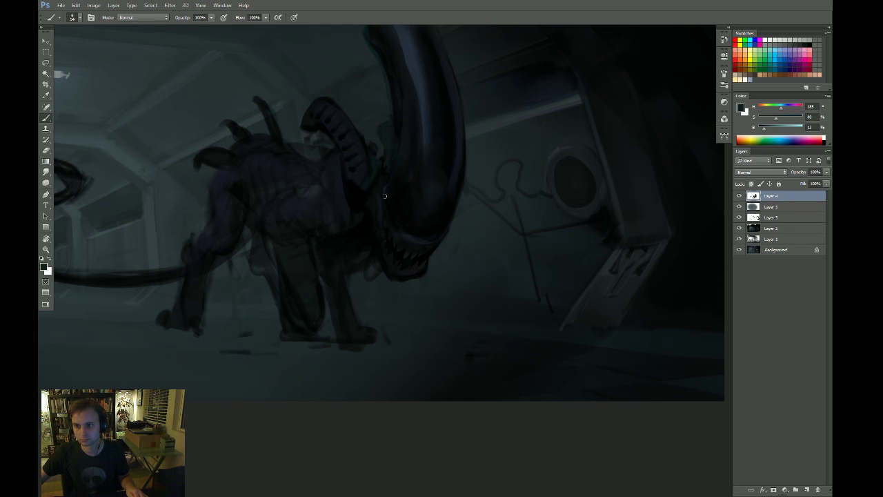
alt+click(399, 119)
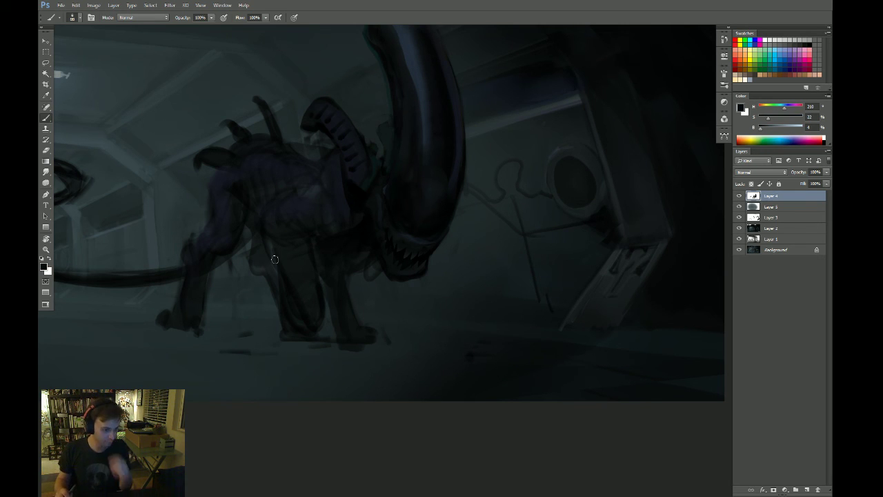
Flip the canvas horizontally and refine the neck and the dark spike behind the head with sampled near-black and corridor grey-green
key(ctrl+shift+h)
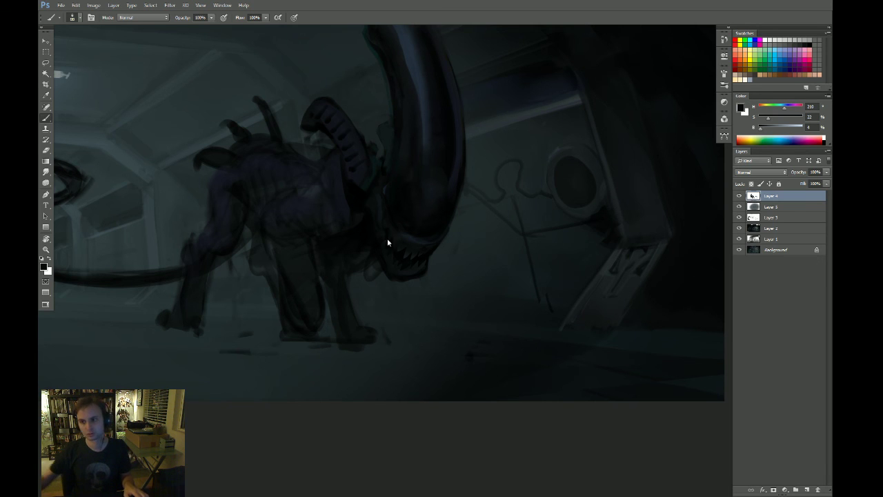
drag(352, 196, 519, 207)
mouse_move(266, 150)
mouse_down()
mouse_move(256, 154)
mouse_move(276, 152)
mouse_up()
alt+click(236, 193)
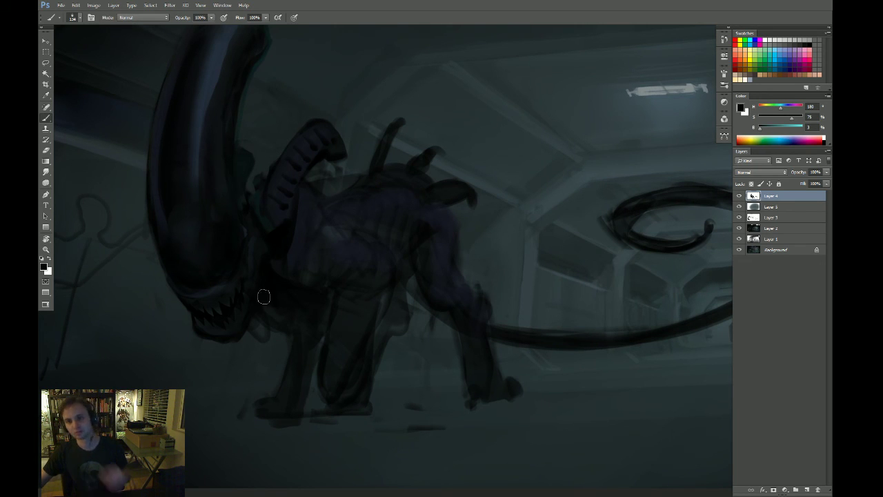
alt+click(243, 142)
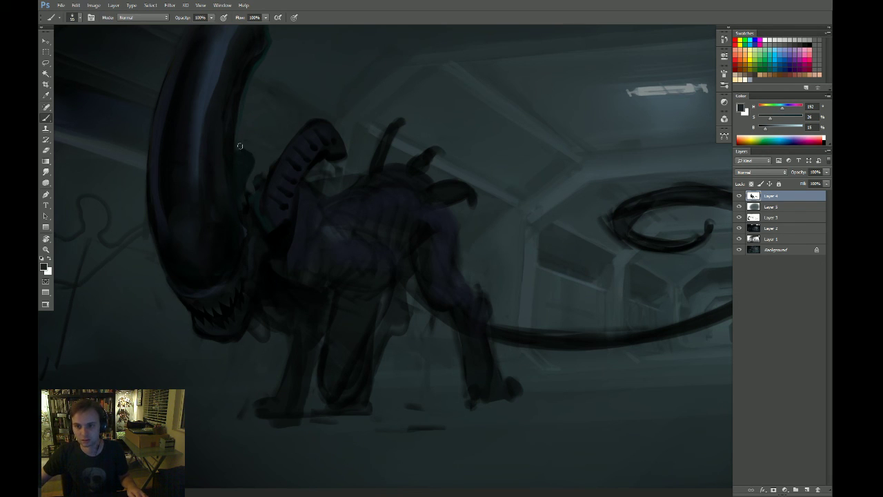
Paint a small black spike at the base of the dorsal tube and clean up the light patch beneath the tube's open end
drag(343, 206, 332, 198)
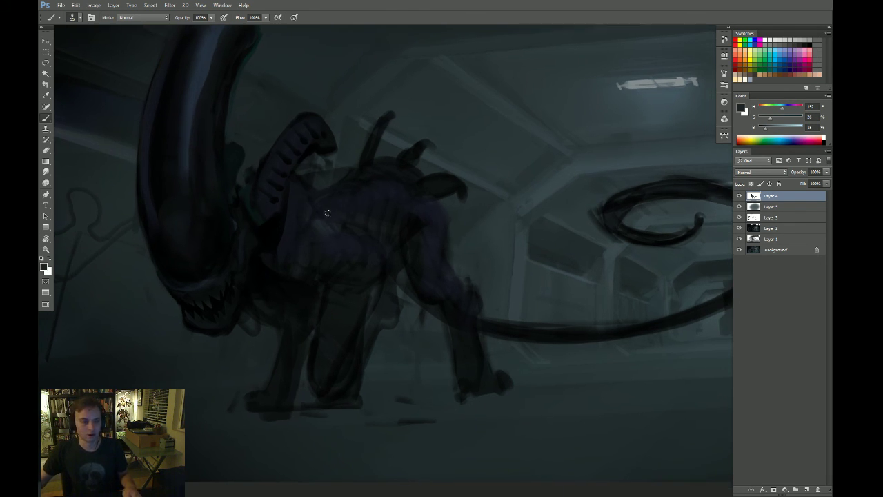
alt+click(299, 169)
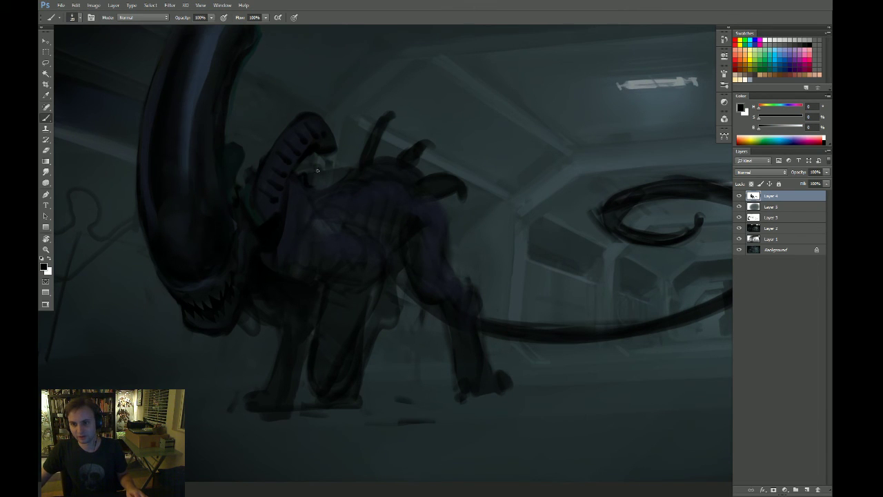
drag(317, 170, 310, 167)
key(e)
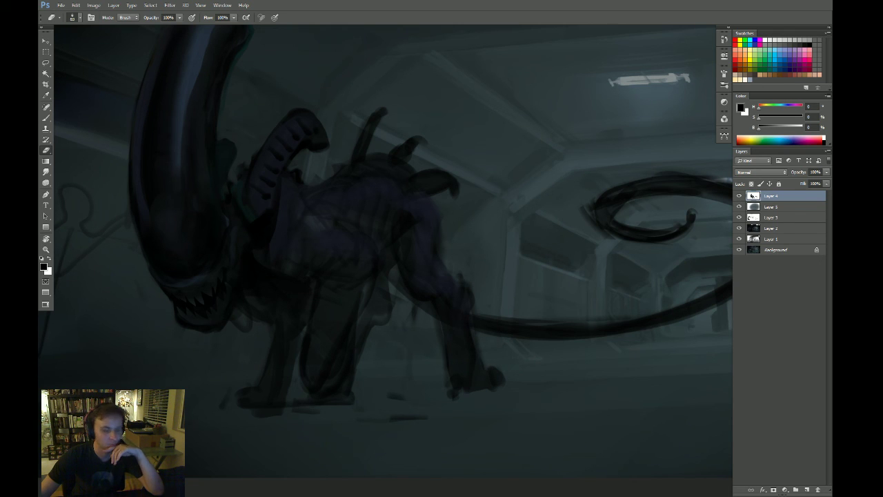
scroll(379, 208, up, 2)
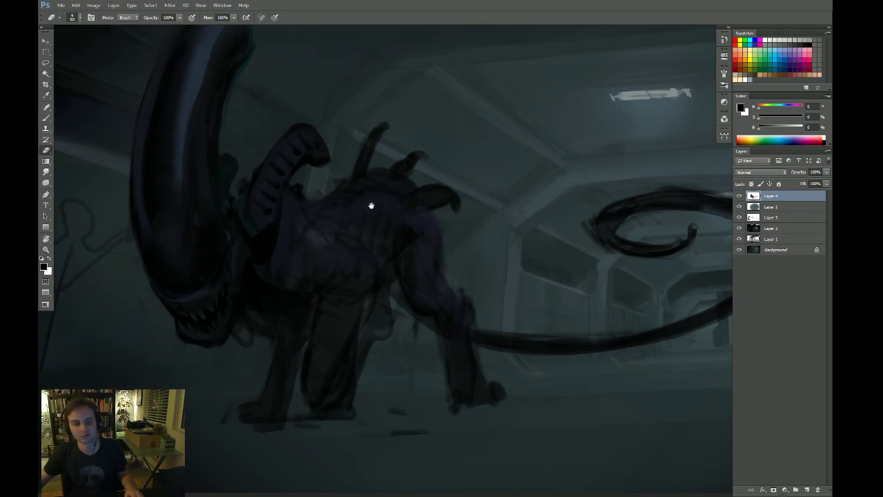
Shape the hooked dark spike between the head and the dorsal tube, and sample the surrounding corridor grey-green
key(b)
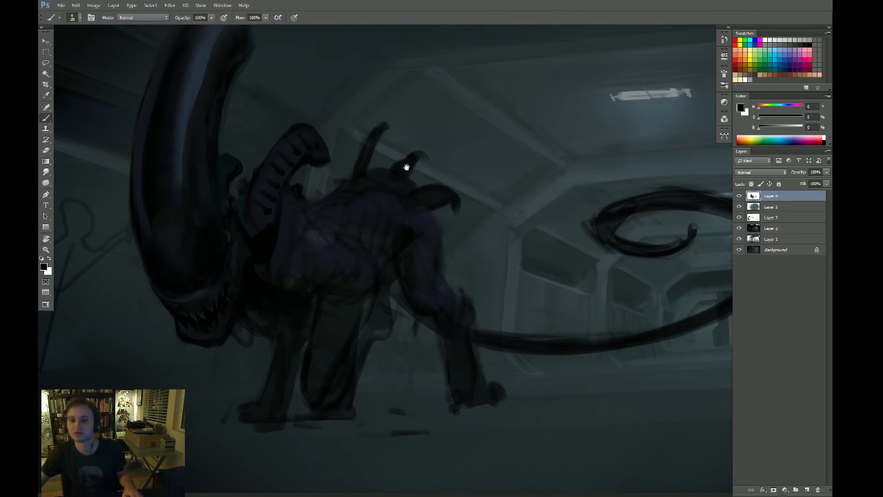
drag(401, 159, 398, 141)
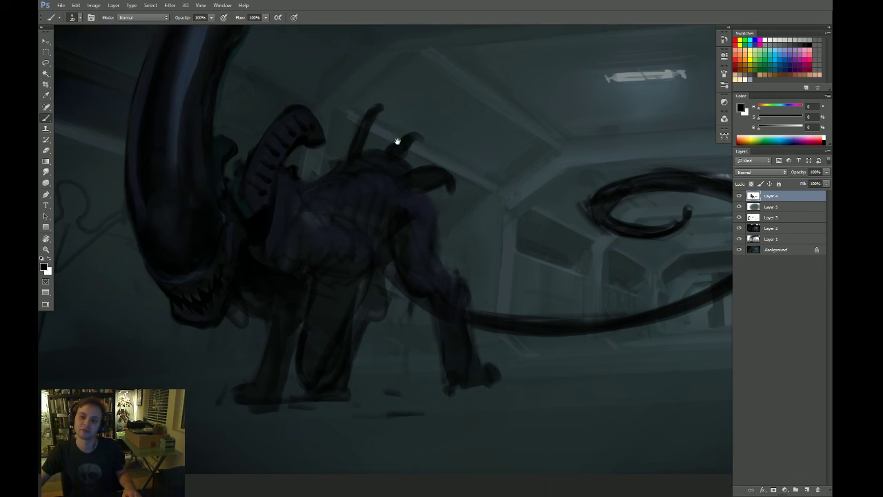
alt+click(237, 158)
key(e)
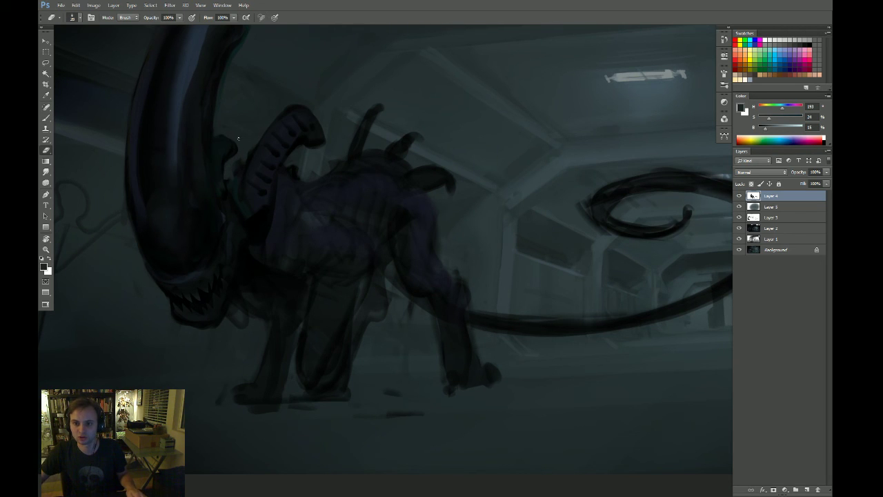
key(w)
click(271, 134)
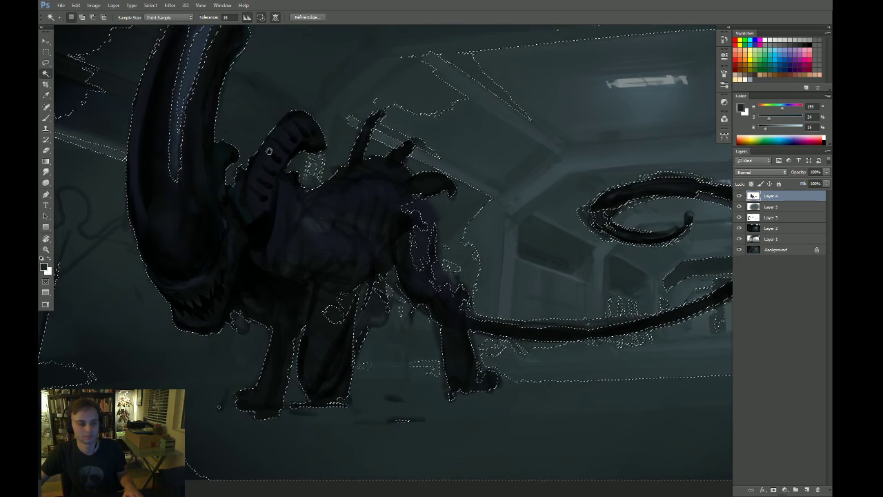
scroll(241, 231, up, 2)
key(e)
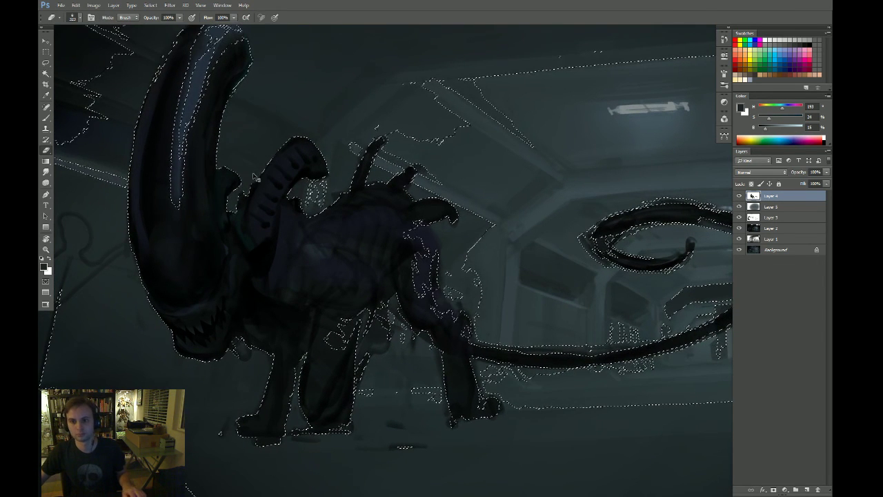
key(ctrl+d)
Define the shoulder plate below the dorsal tube and darken the underside of the chest with black
drag(370, 223, 356, 209)
key(b)
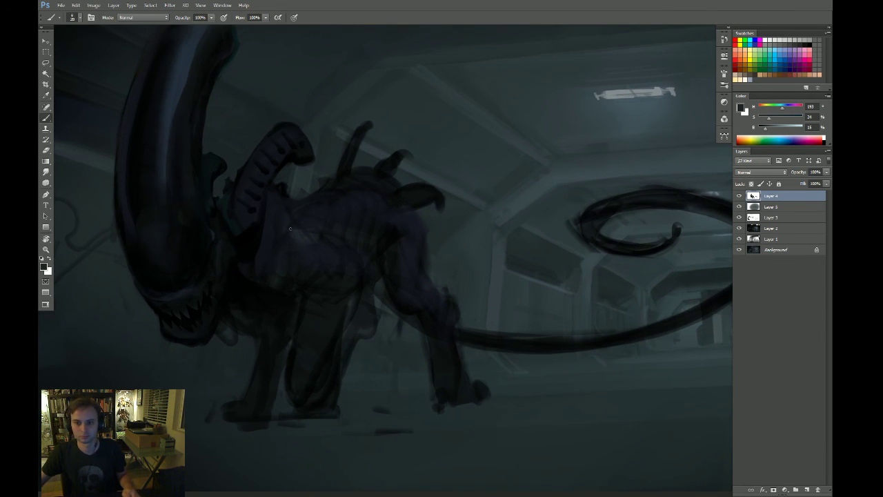
scroll(286, 202, down, 1)
key(d)
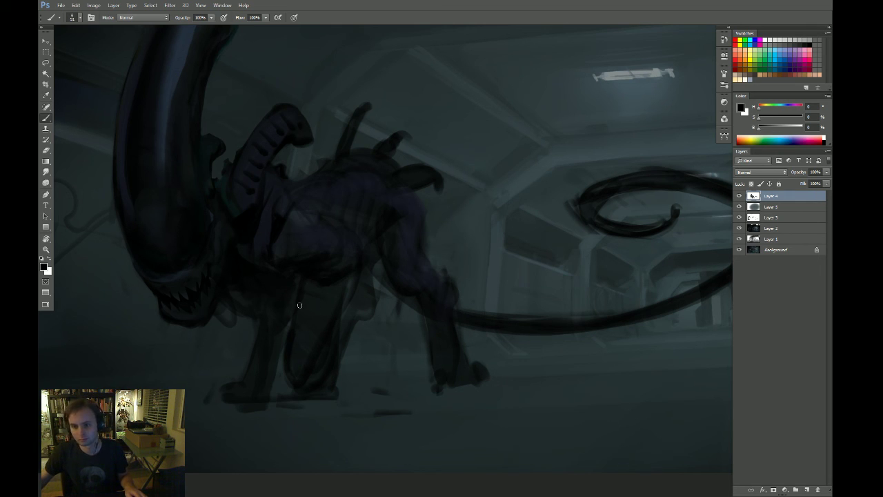
Darken the near front leg from the chest to the foot with black, undoing a stray stroke and enlarging the brush
drag(291, 329, 296, 288)
key(e)
key(ctrl+z)
drag(284, 347, 292, 304)
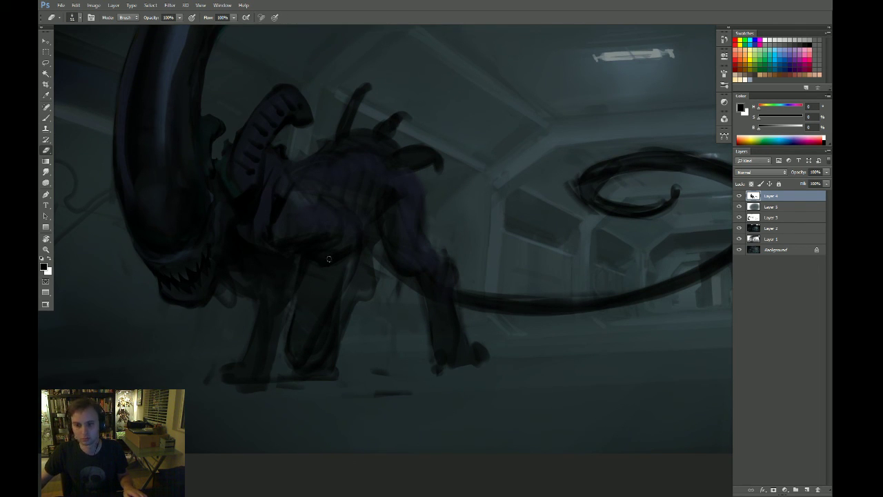
key(b)
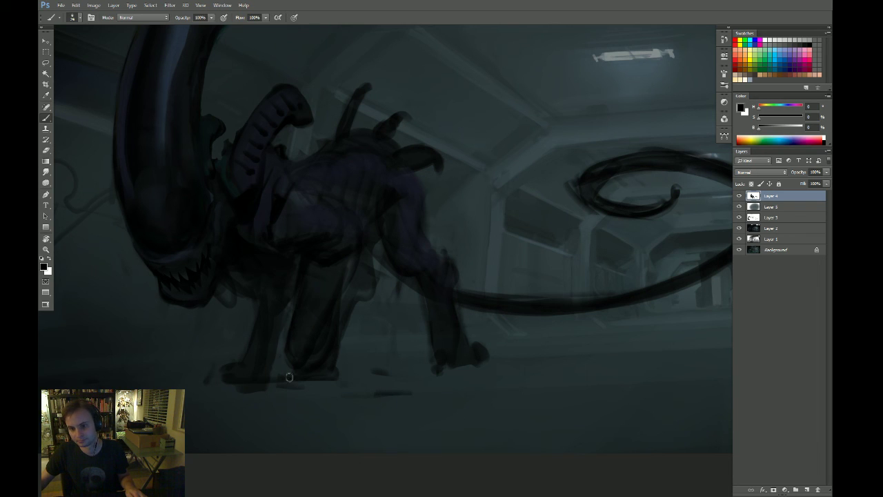
key(bracketright)
key(bracketright)
key(bracketright)
key(bracketright)
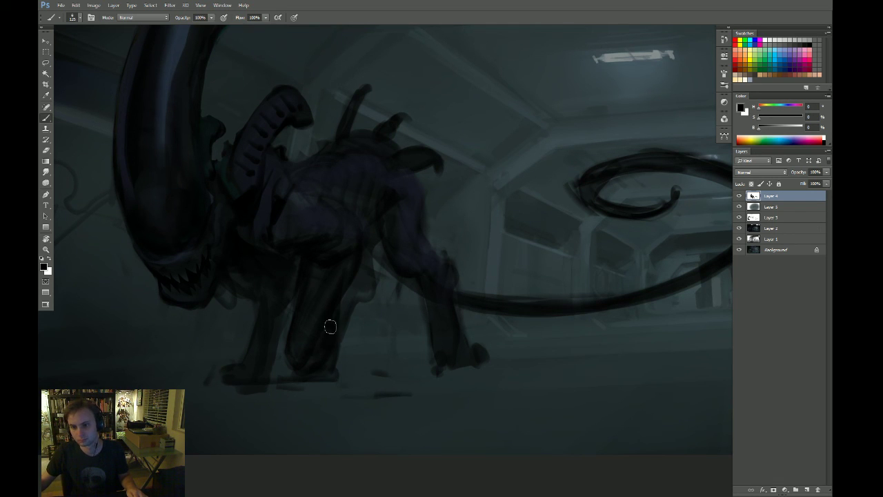
Fill the far hind leg and the chest below the neck with sampled dark blue and near-black tones
alt+click(409, 238)
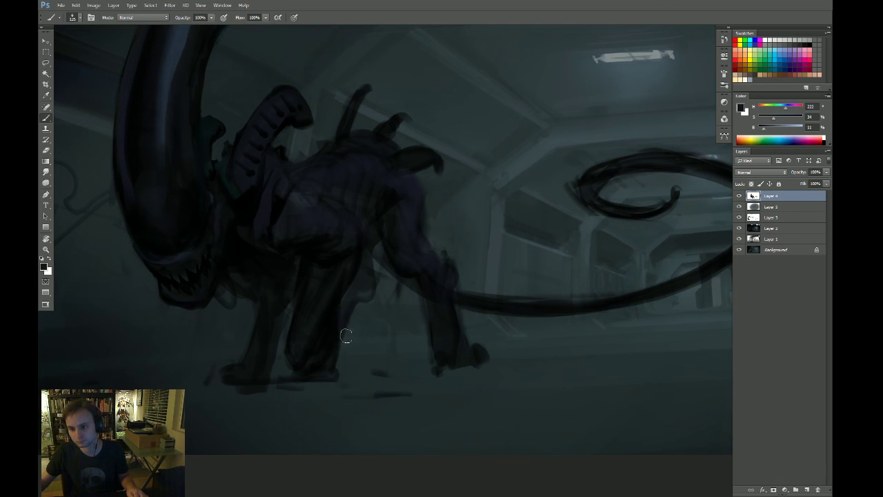
alt+click(348, 312)
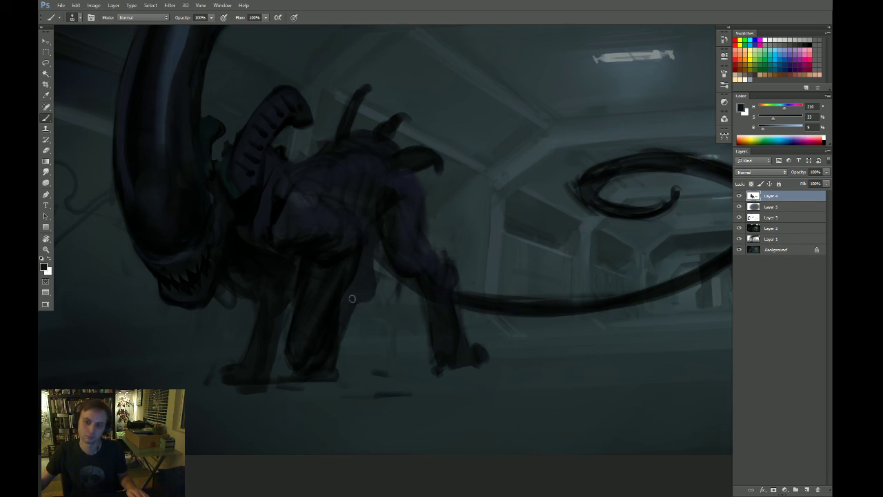
drag(258, 311, 264, 312)
mouse_move(240, 280)
mouse_down()
mouse_move(269, 299)
mouse_move(257, 288)
mouse_move(253, 297)
mouse_move(280, 287)
mouse_move(237, 280)
mouse_move(280, 292)
mouse_move(269, 264)
mouse_move(240, 275)
mouse_move(276, 297)
mouse_move(258, 308)
mouse_up()
alt+click(274, 266)
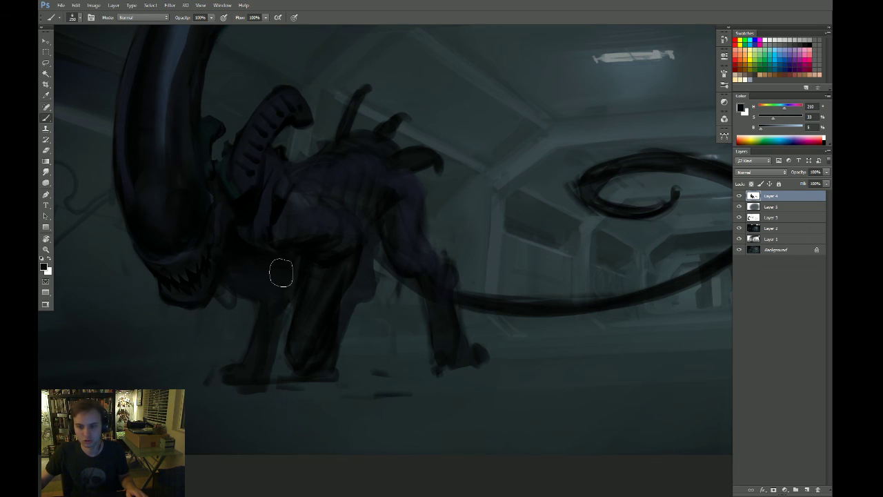
alt+click(265, 260)
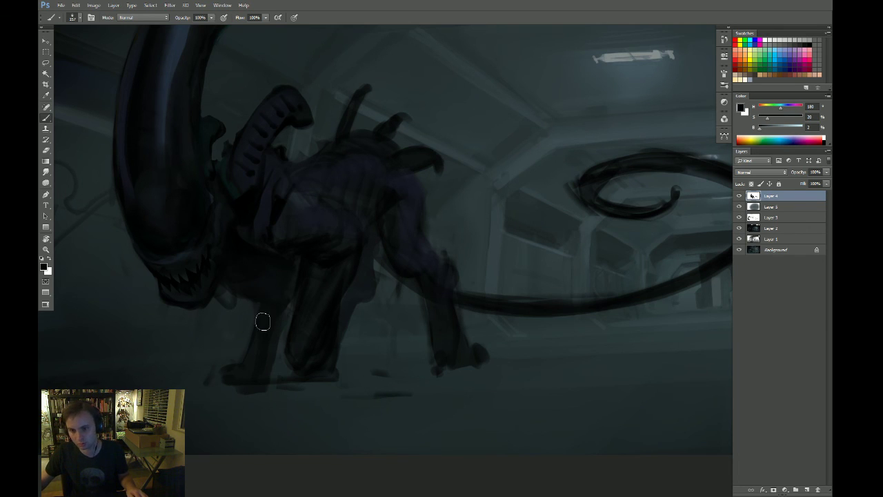
Erase the far front leg's old outer edge and foot, and repaint it as a straighter leg in sampled near-black
key(e)
mouse_move(251, 344)
mouse_down()
mouse_move(216, 386)
mouse_move(230, 396)
mouse_move(263, 315)
mouse_move(280, 379)
mouse_move(287, 310)
mouse_move(347, 303)
mouse_move(271, 334)
mouse_move(278, 352)
mouse_move(279, 318)
mouse_move(275, 357)
mouse_move(265, 348)
mouse_move(279, 318)
mouse_move(252, 285)
mouse_move(272, 304)
mouse_move(279, 355)
mouse_move(259, 378)
mouse_move(261, 362)
mouse_move(259, 389)
mouse_move(280, 375)
mouse_up()
key(b)
alt+click(288, 309)
alt+click(347, 302)
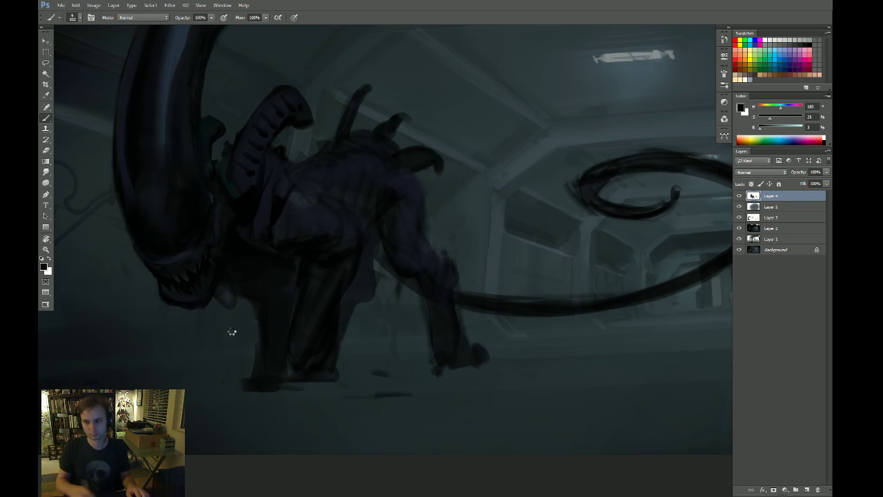
Flip the canvas horizontally and repaint the near hind leg's lower part and foot in black with a flat sole
key(ctrl+shift+h)
drag(501, 357, 471, 358)
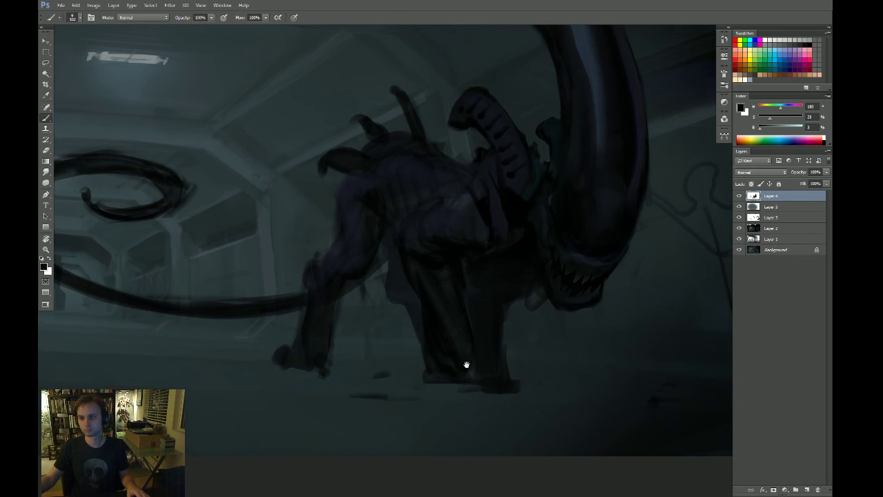
alt+click(339, 285)
drag(308, 276, 300, 312)
key(d)
mouse_move(305, 274)
mouse_down()
mouse_move(283, 373)
mouse_move(268, 380)
mouse_move(293, 369)
mouse_move(312, 380)
mouse_move(290, 366)
mouse_up()
drag(307, 337, 314, 376)
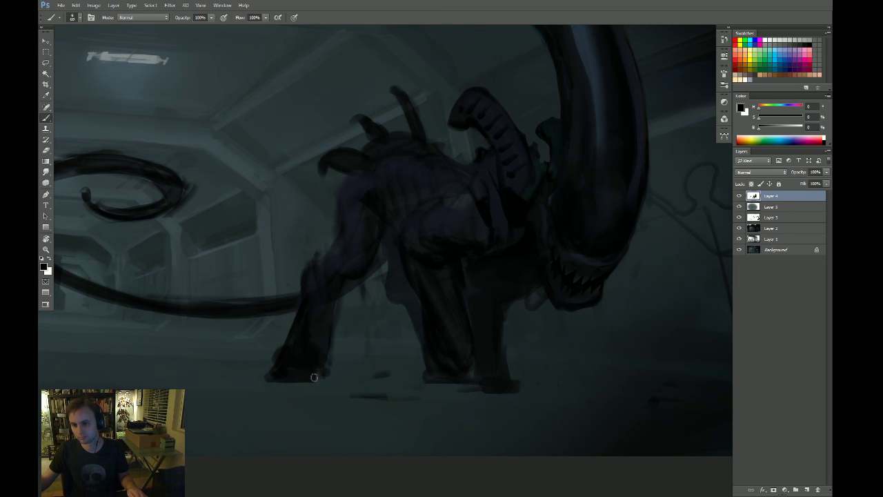
drag(334, 329, 327, 369)
mouse_move(333, 313)
mouse_down()
mouse_move(320, 345)
mouse_move(324, 320)
mouse_up()
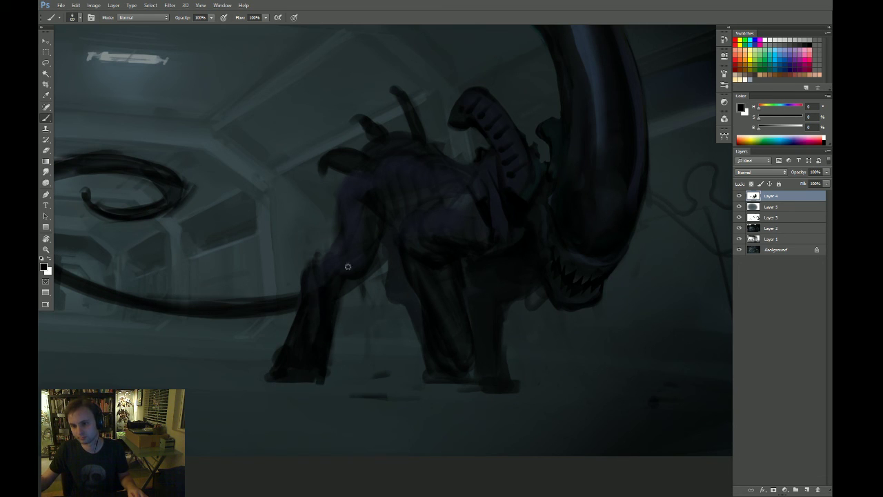
Paint sampled dark tones and blue-violet along the near hind leg's shin
alt+click(349, 267)
alt+click(302, 355)
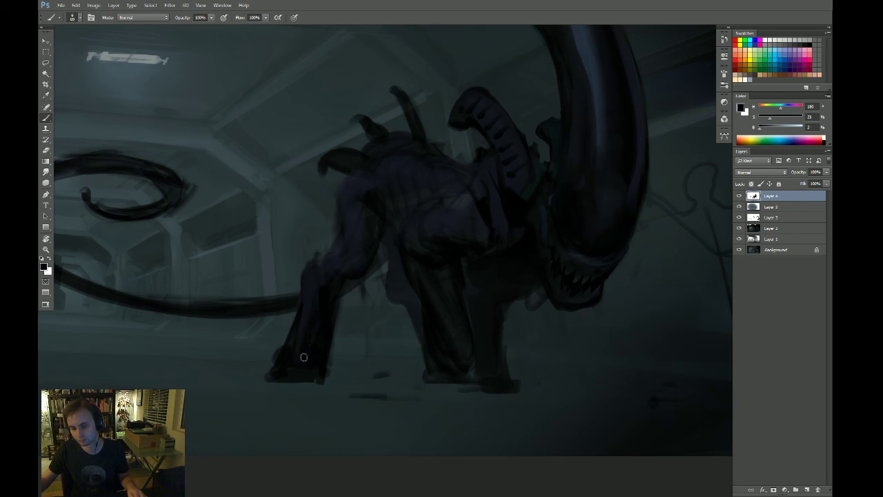
alt+click(355, 187)
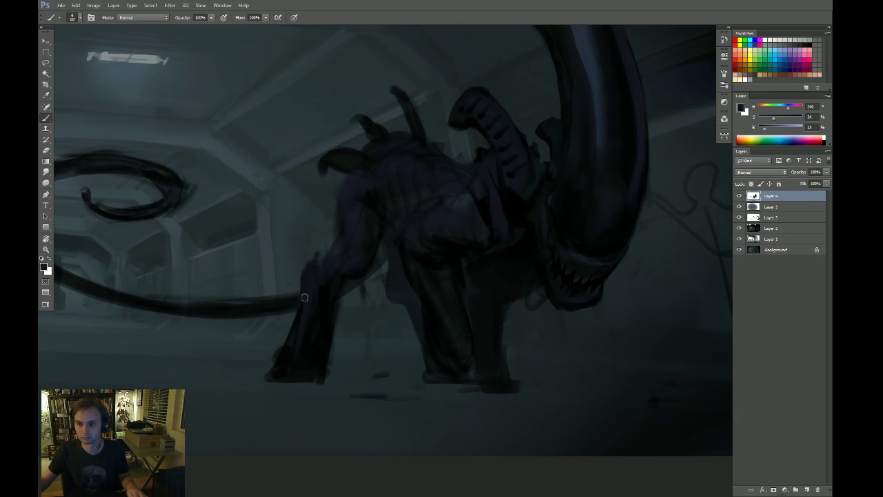
Darken the creature's back, flank and ribs with black using a large soft brush
drag(410, 211, 390, 255)
key(d)
mouse_move(413, 226)
mouse_down()
mouse_move(461, 250)
mouse_move(339, 256)
mouse_up()
drag(339, 310, 349, 275)
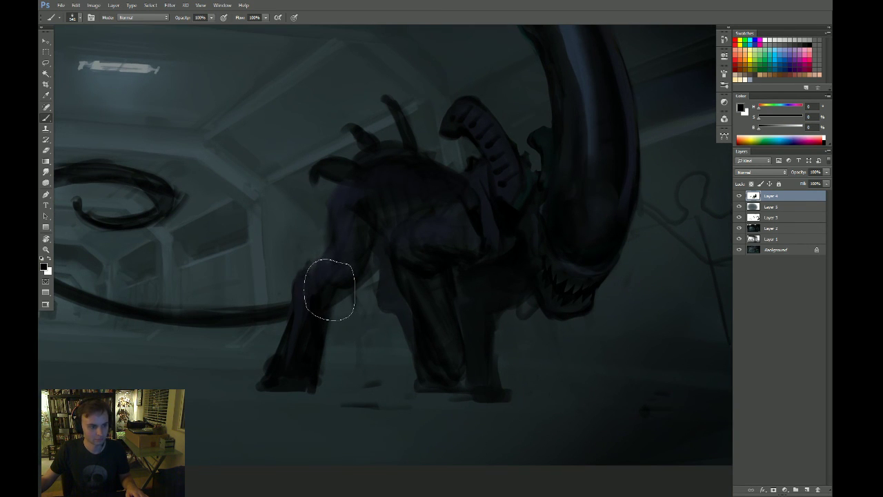
drag(348, 293, 356, 292)
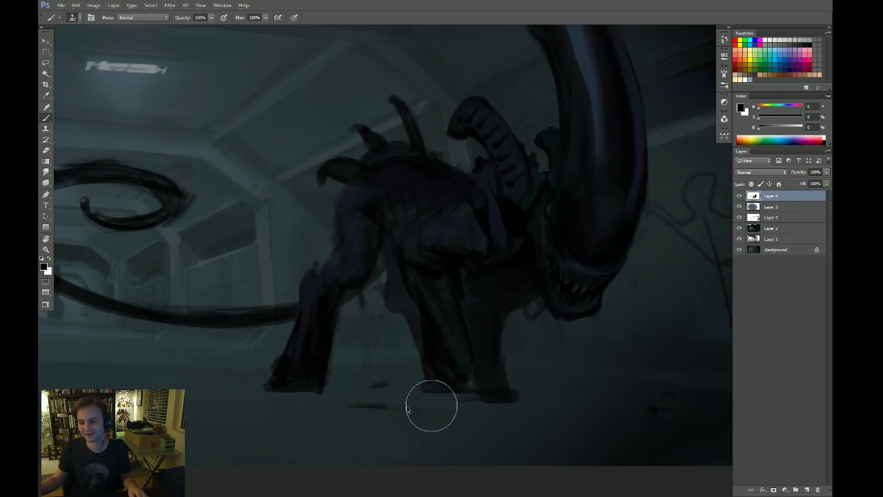
Paint a black cast shadow on the floor between the feet and extend it past the front legs, redoing one stroke
drag(407, 409, 360, 408)
drag(297, 386, 441, 393)
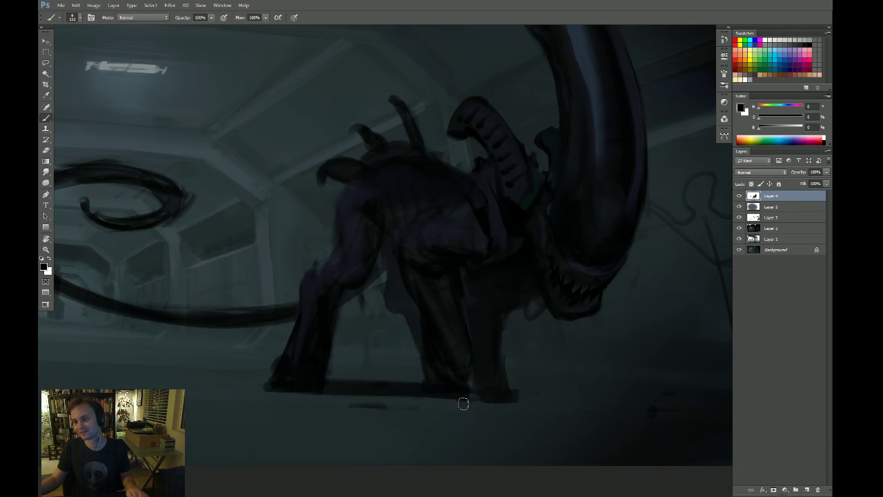
alt+click(463, 404)
alt+click(455, 410)
ctrl+click(456, 394)
drag(560, 410, 329, 395)
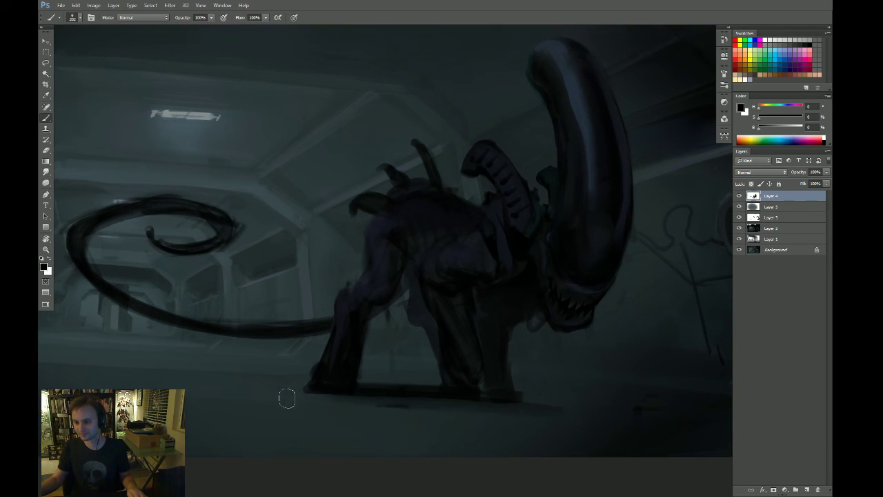
drag(637, 420, 476, 407)
key(ctrl+z)
drag(574, 413, 430, 403)
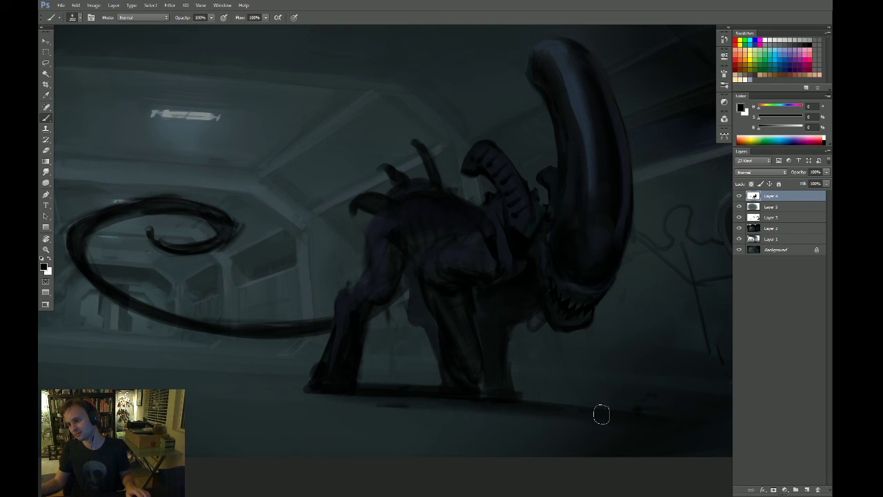
Touch up the floor shadow's edge with a sampled dark floor tone and erase stray marks between the creature's legs
drag(577, 416, 487, 407)
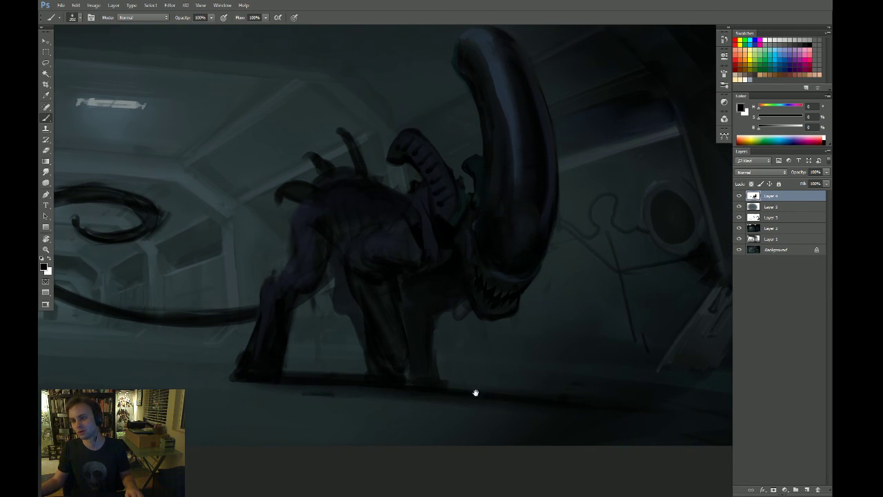
drag(475, 393, 462, 404)
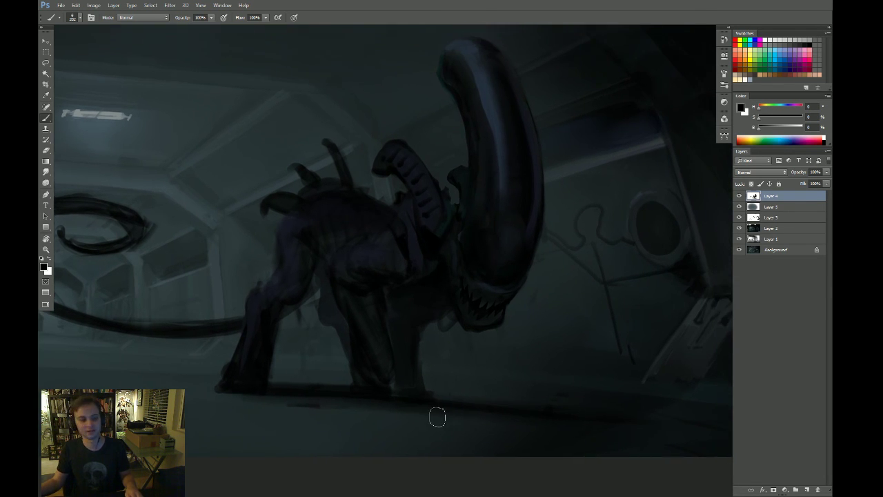
alt+click(360, 422)
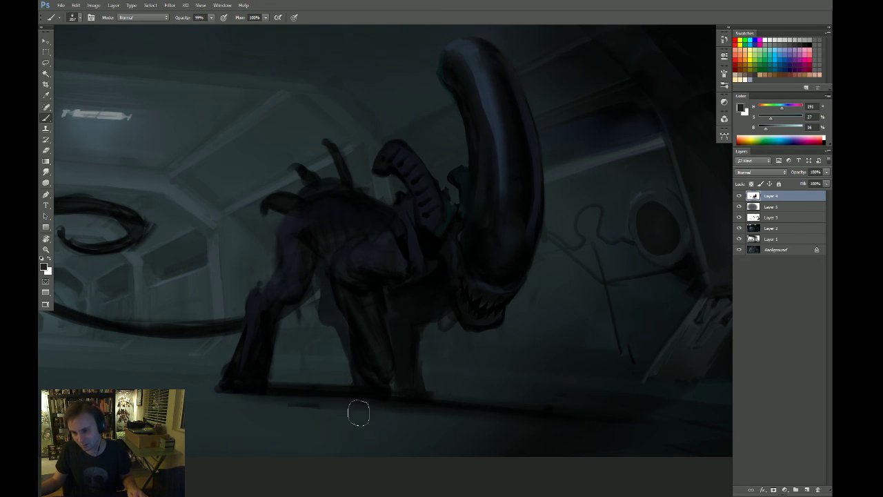
mouse_move(352, 403)
mouse_down()
mouse_move(395, 401)
mouse_move(355, 397)
mouse_move(400, 389)
mouse_move(378, 402)
mouse_move(353, 389)
mouse_move(363, 403)
mouse_move(398, 386)
mouse_move(334, 406)
mouse_move(355, 411)
mouse_move(342, 398)
mouse_move(384, 414)
mouse_move(421, 399)
mouse_move(399, 397)
mouse_move(473, 384)
mouse_up()
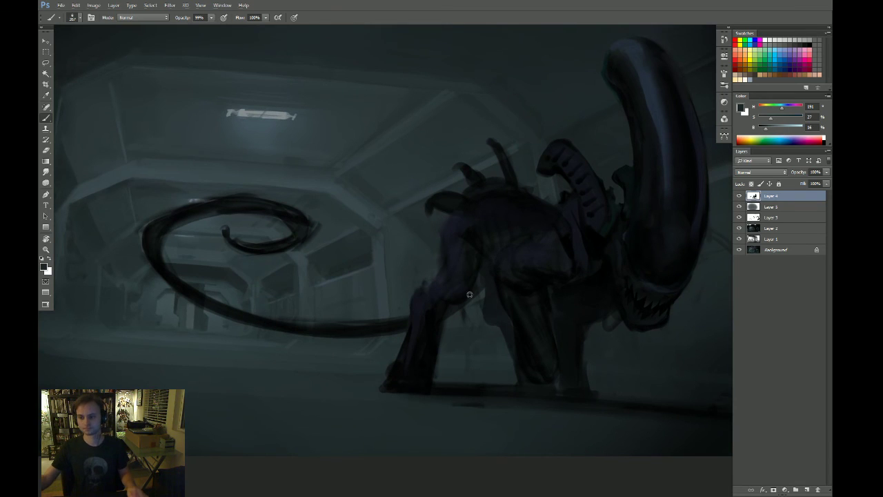
key(e)
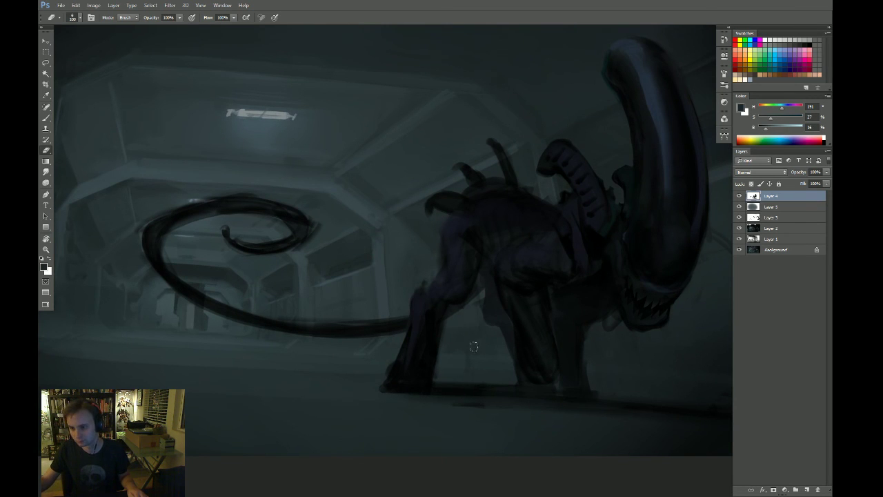
drag(464, 353, 407, 417)
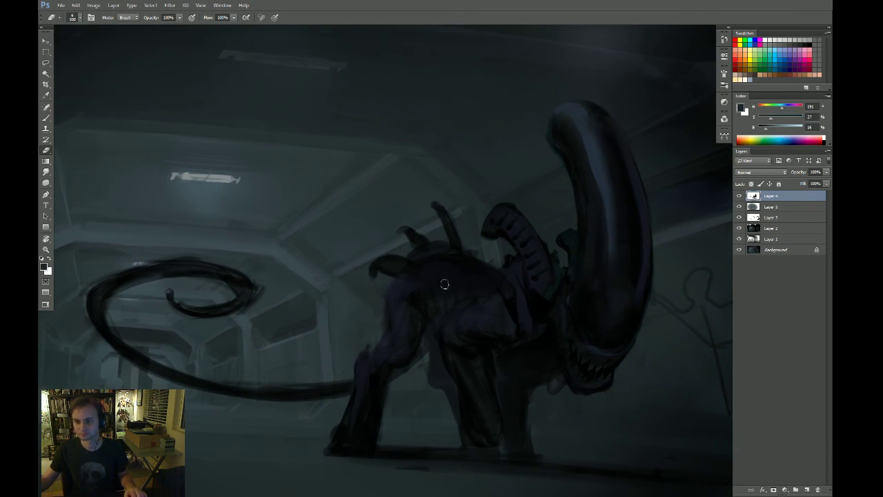
Reshape the rearmost back spike with black paint and the Eraser, trimming its underside and tip into a sharp hook
key(z)
click(394, 269)
key(e)
mouse_move(356, 281)
mouse_down()
mouse_move(361, 295)
mouse_move(332, 292)
mouse_move(359, 284)
mouse_move(323, 295)
mouse_move(331, 290)
mouse_up()
key(b)
alt+click(387, 285)
mouse_move(319, 287)
mouse_down()
mouse_move(337, 278)
mouse_move(361, 276)
mouse_move(318, 290)
mouse_move(330, 288)
mouse_move(326, 296)
mouse_move(336, 284)
mouse_move(355, 285)
mouse_move(331, 279)
mouse_move(351, 260)
mouse_move(333, 295)
mouse_move(318, 267)
mouse_up()
alt+click(360, 277)
key(ctrl+z)
key(e)
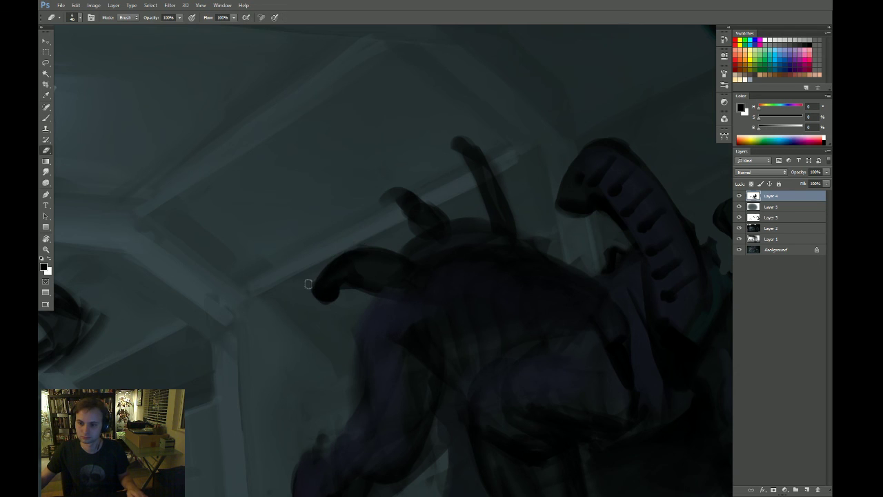
drag(341, 294, 337, 310)
drag(345, 291, 333, 310)
Extend the tip of the middle back spike in black so it bends backward
key(b)
mouse_move(381, 194)
mouse_down()
mouse_move(420, 205)
mouse_move(382, 186)
mouse_up()
key(e)
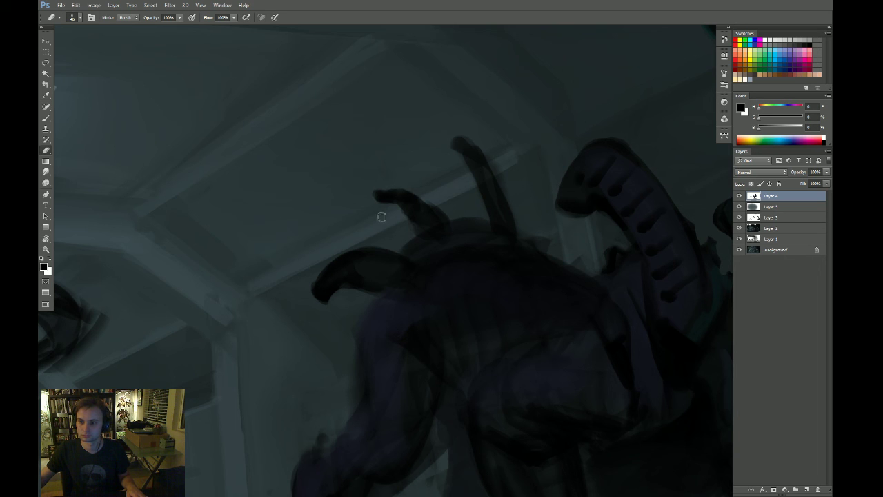
Rotate the canvas 90° and refine the tall back spike, thickening its base in black
key(r)
drag(459, 236, 445, 349)
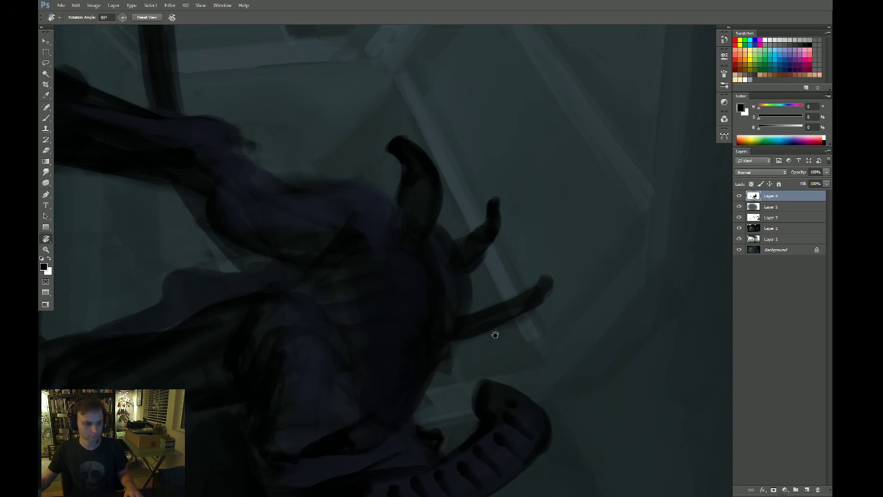
drag(494, 334, 471, 334)
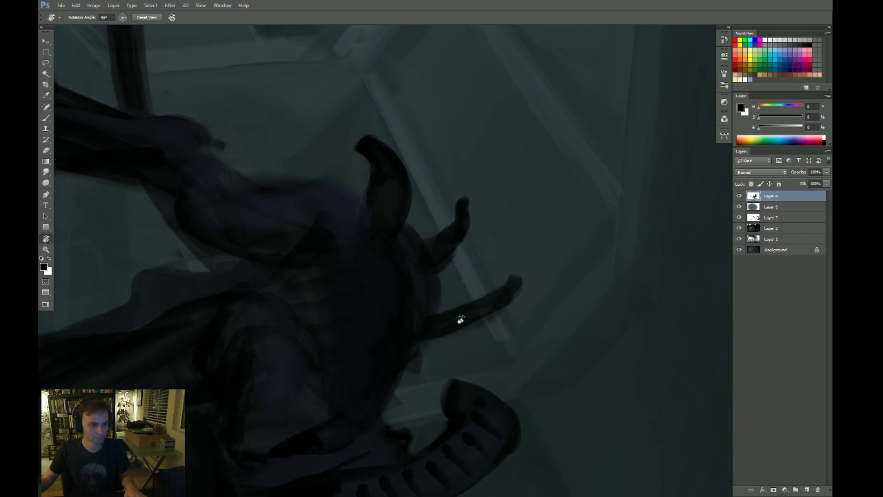
key(e)
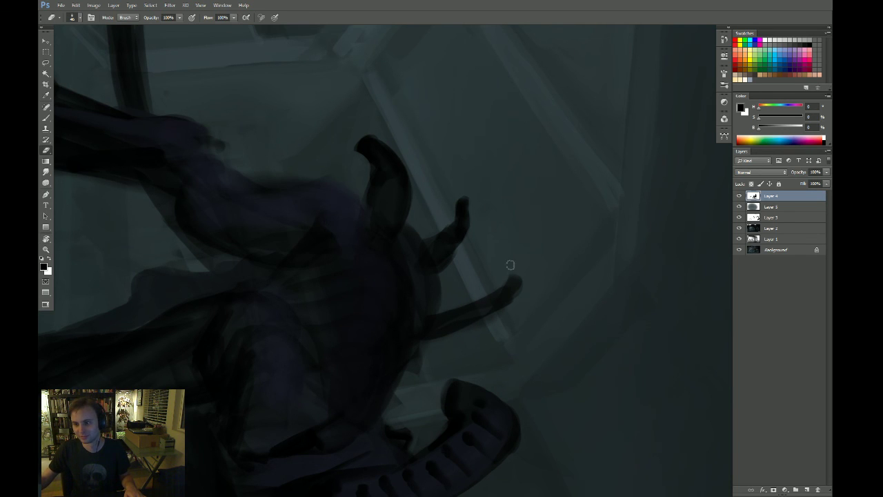
scroll(507, 331, down, 1)
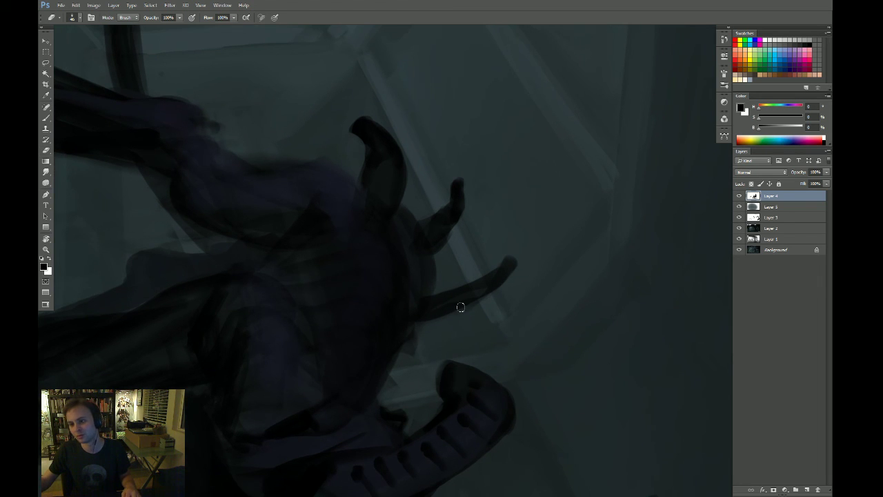
key(b)
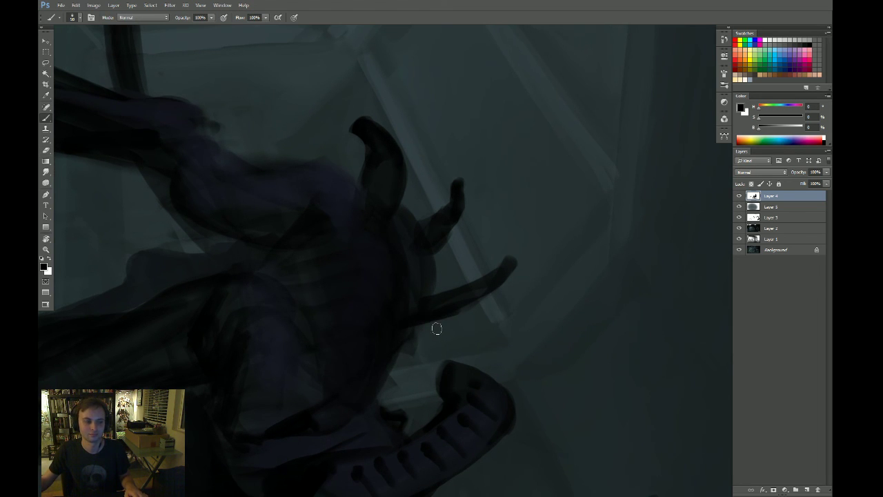
scroll(444, 324, down, 1)
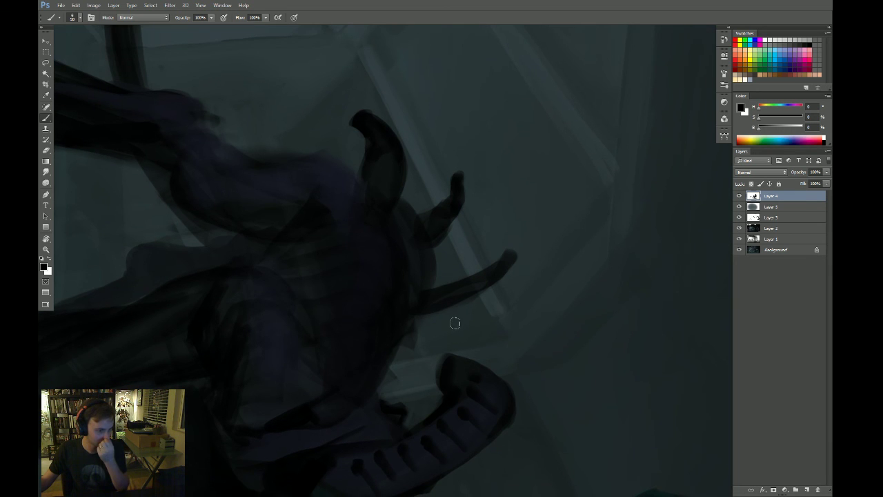
key(space)
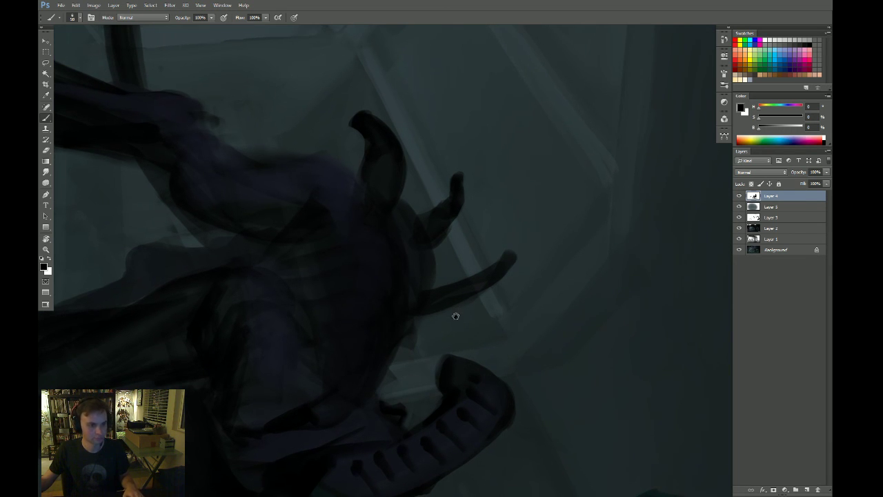
drag(455, 315, 419, 321)
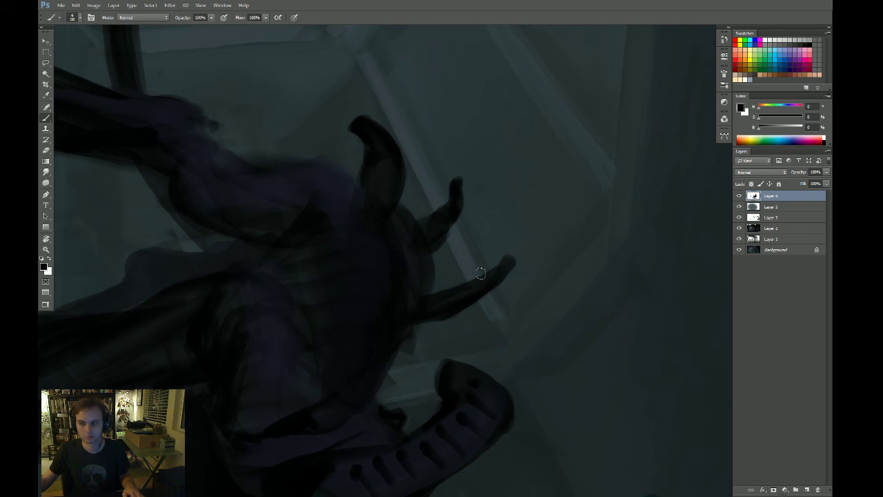
Restore the upright view and paint small black spikes along the spine between and in front of the large ones
key(Escape)
mouse_move(513, 337)
mouse_down()
mouse_move(483, 291)
mouse_move(488, 256)
mouse_move(516, 276)
mouse_move(507, 273)
mouse_move(513, 265)
mouse_move(530, 271)
mouse_up()
key(ctrl+z)
mouse_move(428, 226)
mouse_down()
mouse_move(417, 219)
mouse_move(414, 229)
mouse_up()
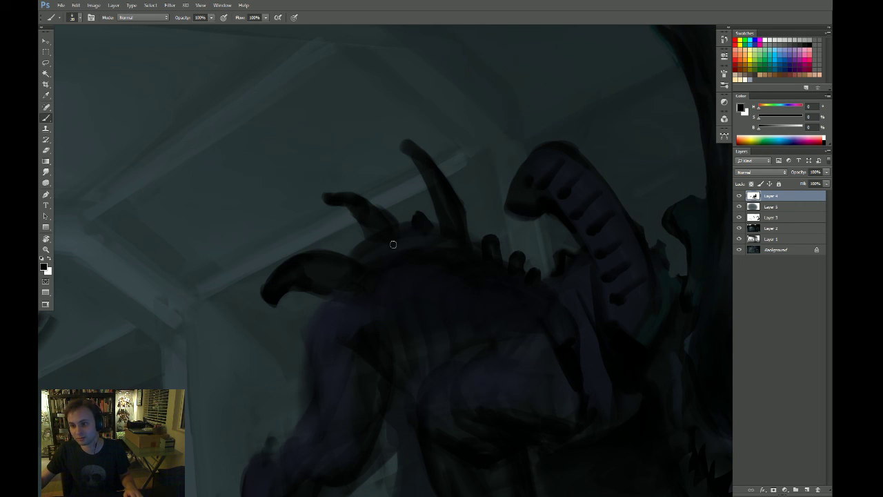
alt+click(356, 286)
alt+click(354, 290)
Examine the creature's silhouette and back spikes in the whole scene
key(r)
drag(551, 300, 473, 382)
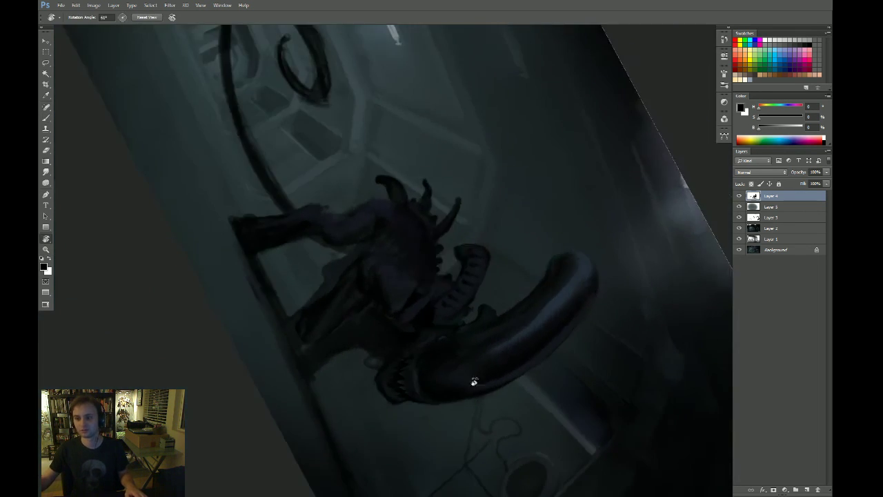
drag(544, 256, 490, 377)
key(Escape)
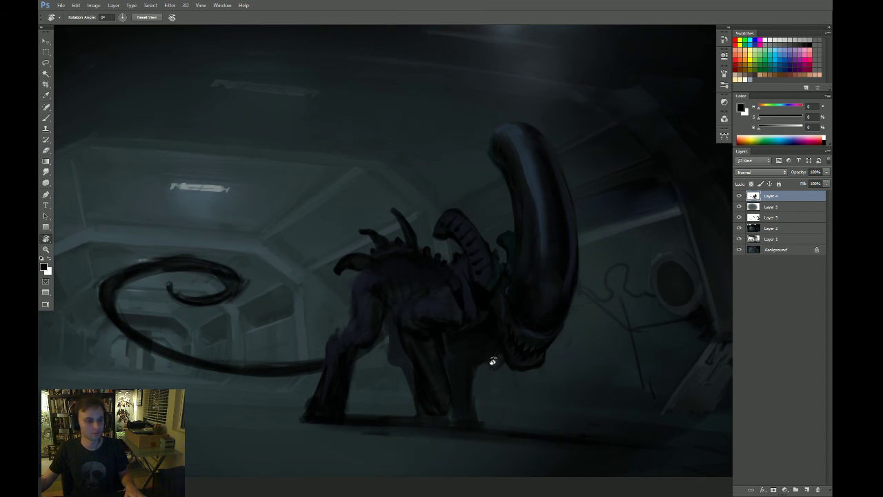
key(z)
drag(407, 299, 427, 298)
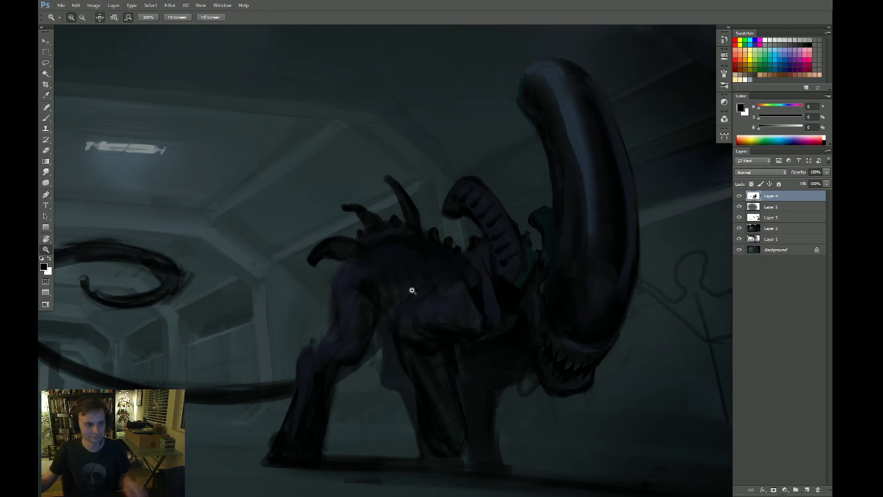
drag(415, 296, 448, 286)
Paint a row of short diagonal rib plates below the spine with sampled dark blue-violet tones
key(b)
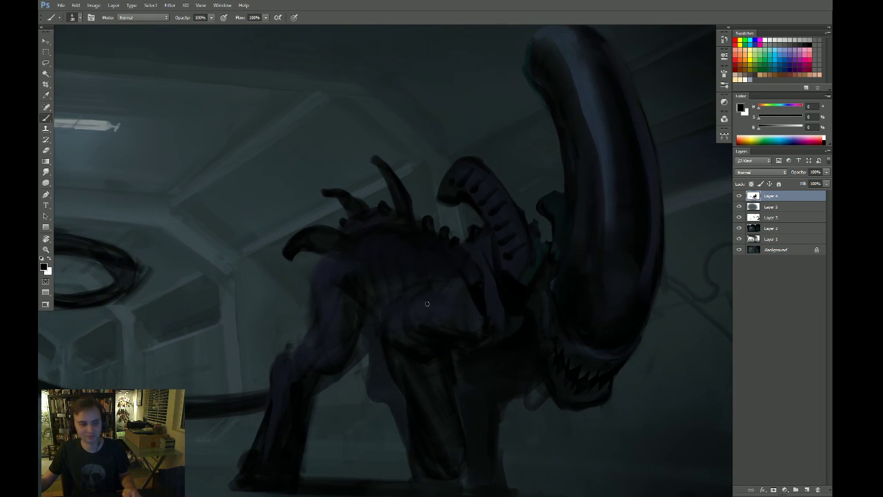
alt+click(428, 306)
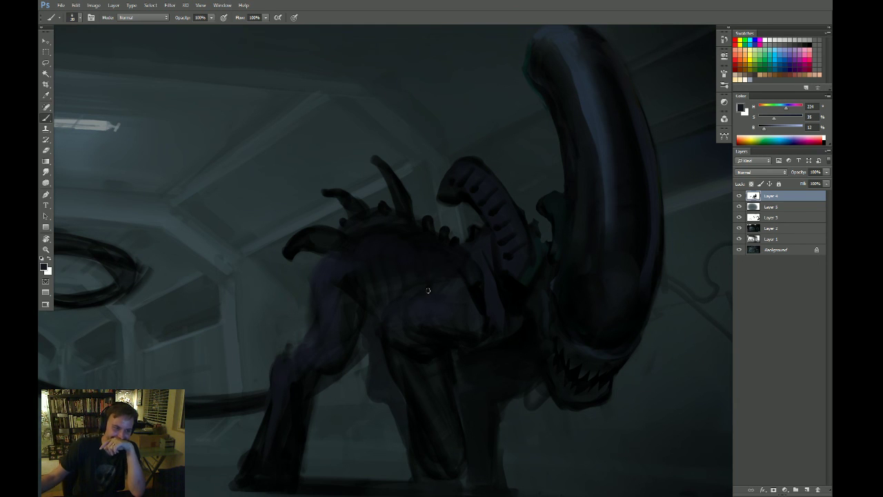
key(ctrl+space)
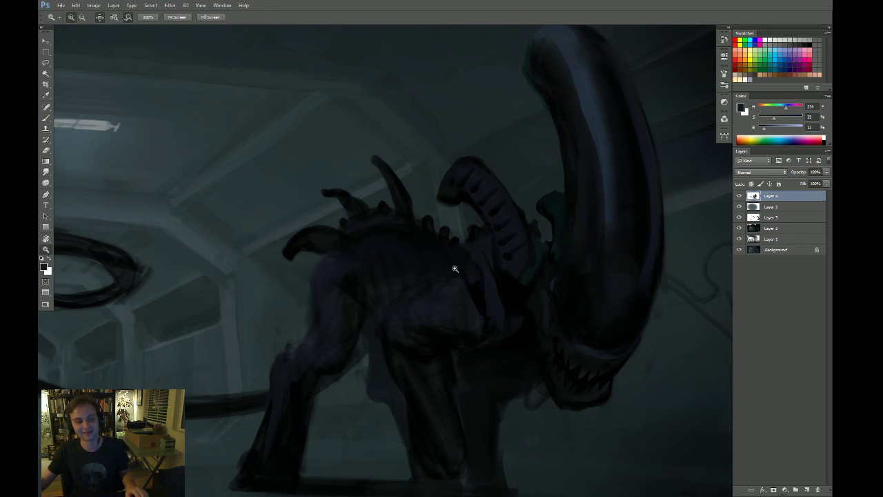
mouse_move(452, 269)
mouse_down()
mouse_move(475, 276)
mouse_move(467, 256)
mouse_up()
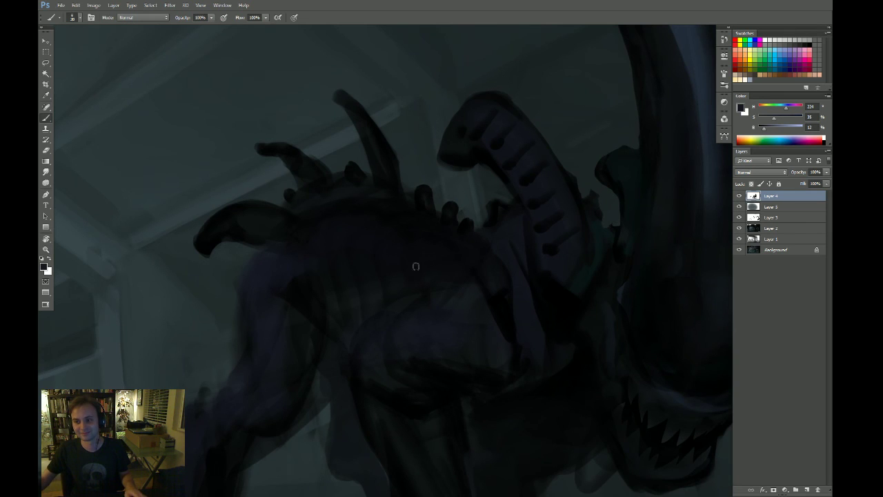
drag(416, 266, 448, 238)
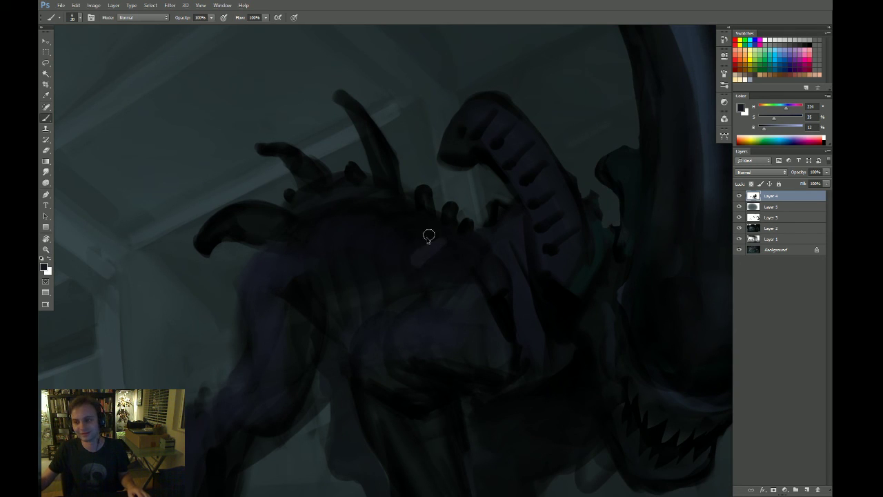
alt+click(501, 264)
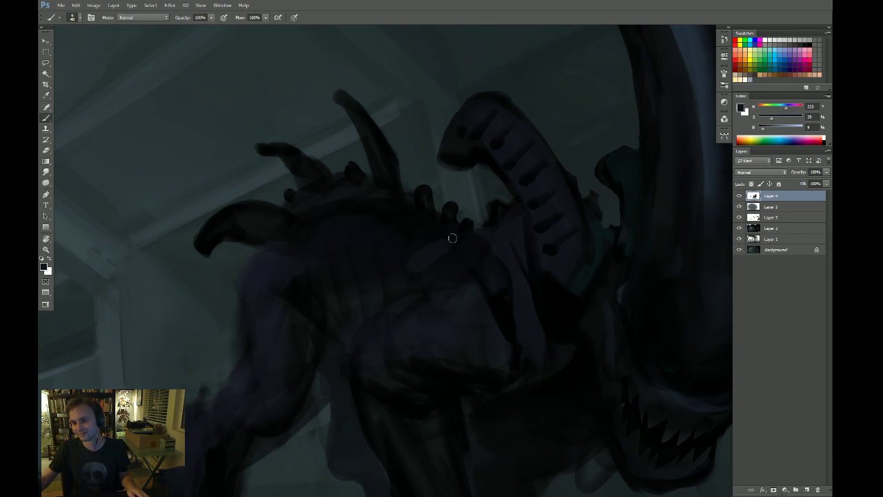
drag(395, 253, 436, 225)
drag(365, 244, 411, 216)
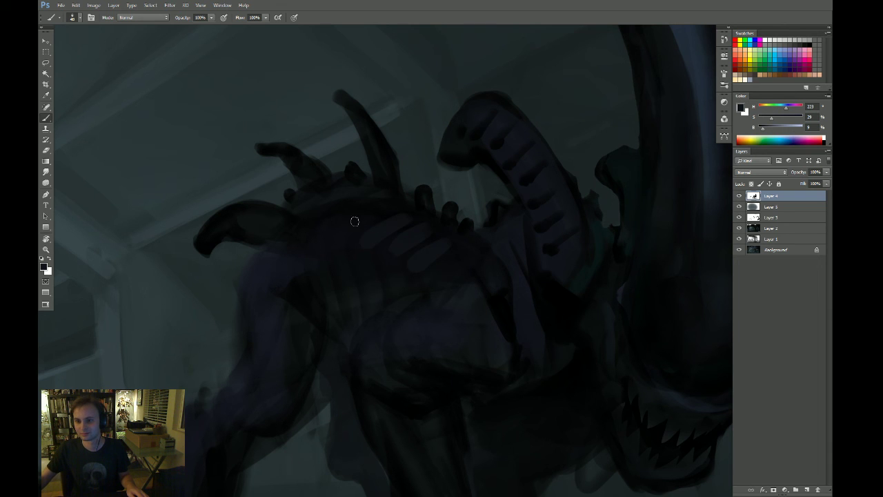
drag(340, 233, 374, 212)
Shade the flank beneath the rib plates with black using a large soft brush
key(z)
drag(327, 258, 295, 304)
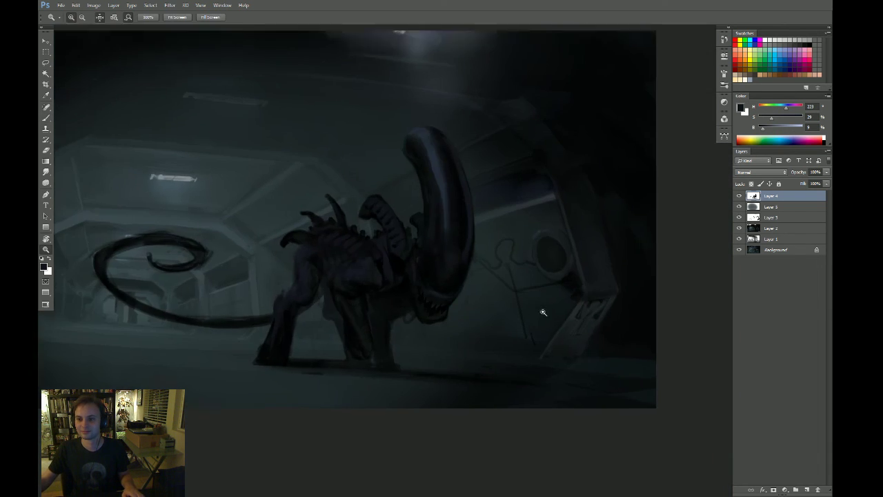
drag(542, 311, 496, 349)
scroll(512, 309, up, 5)
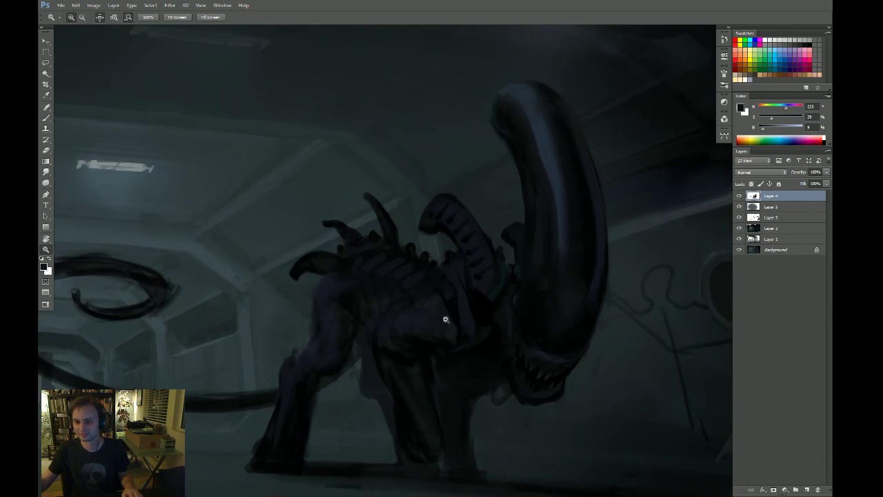
scroll(394, 291, up, 2)
key(b)
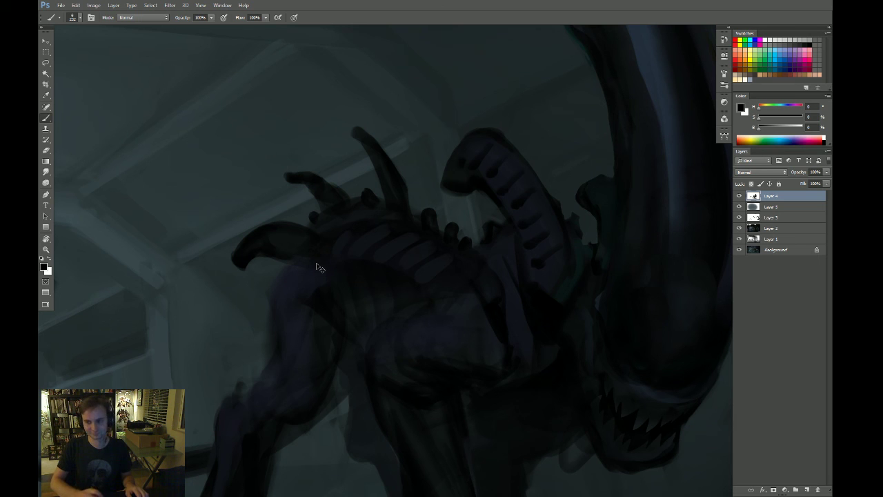
Flip the canvas horizontally and paint dark gaps between the lower ribs on the creature's flank
key(ctrl+shift+h)
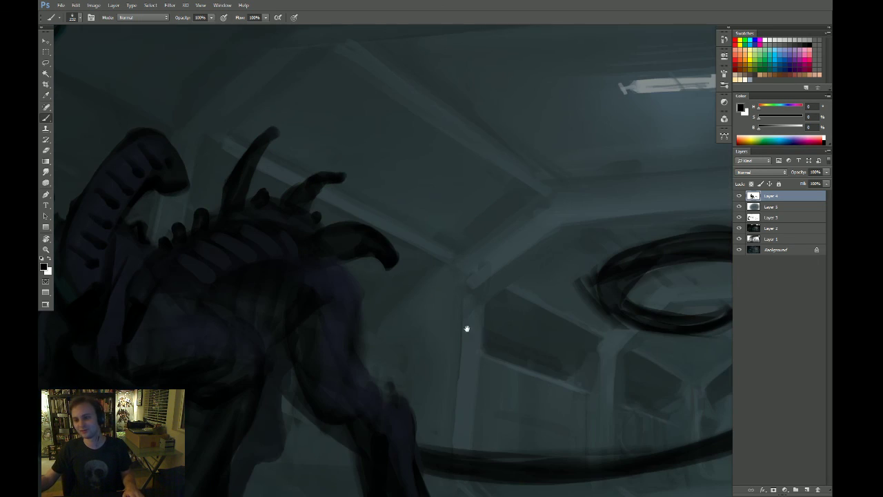
drag(412, 355, 471, 315)
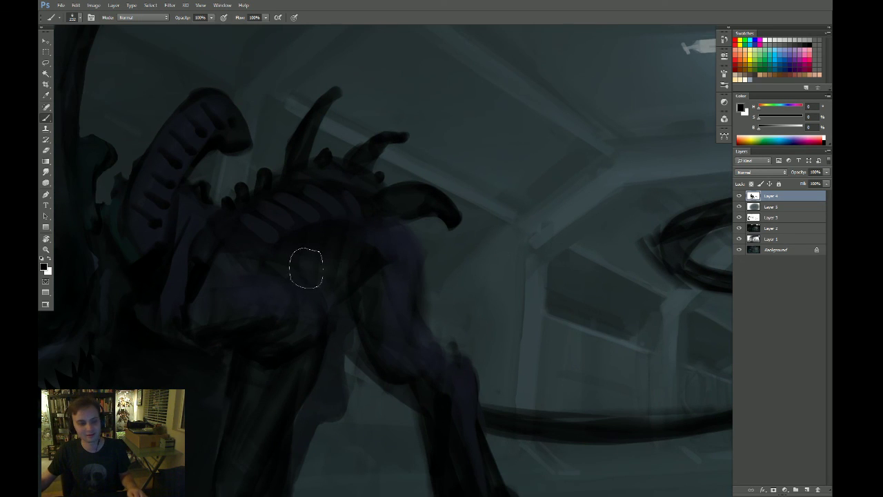
drag(313, 253, 270, 252)
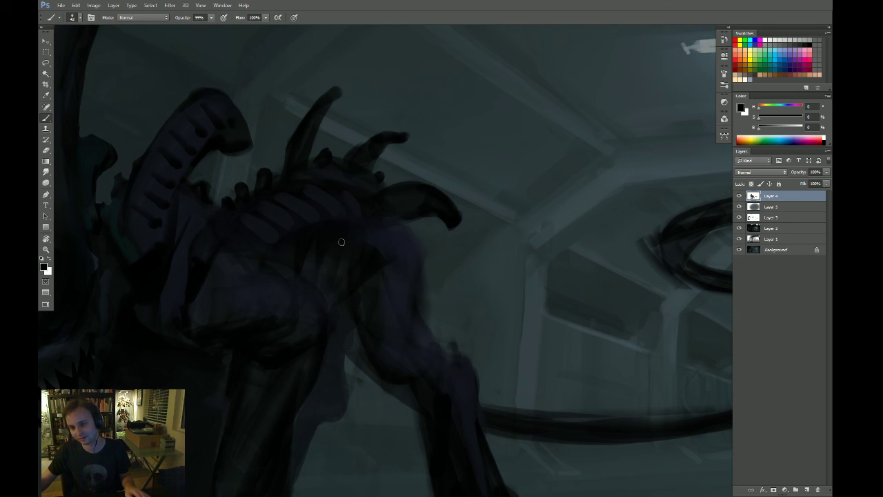
drag(316, 245, 279, 252)
drag(338, 257, 356, 253)
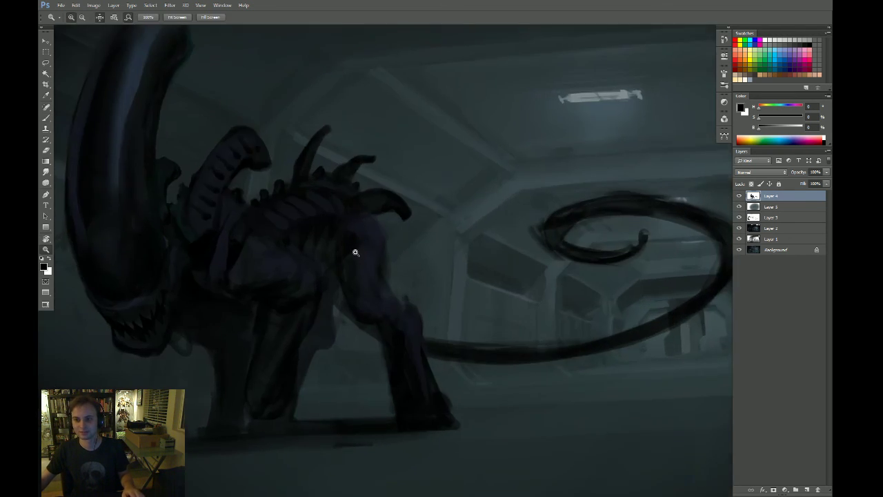
click(333, 245)
key(b)
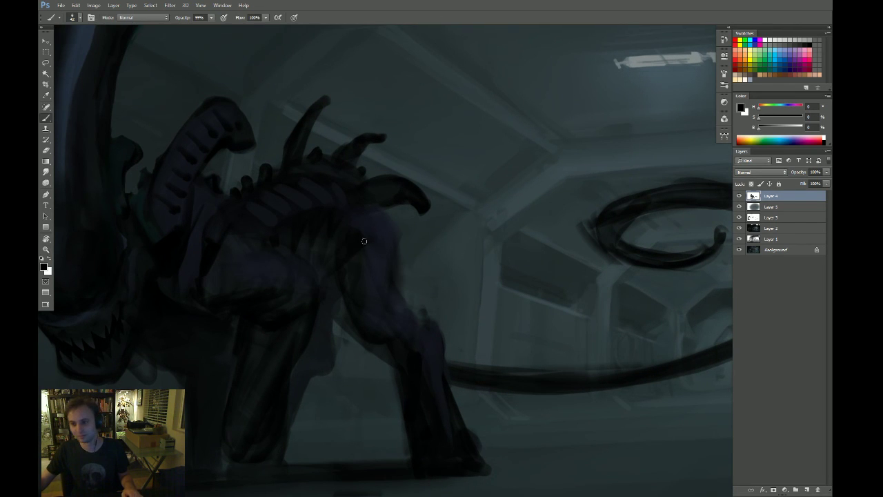
Undo a trial stroke on the hip and paint black contour lines across the top of the near hind thigh
mouse_move(369, 208)
mouse_down()
mouse_move(385, 242)
mouse_move(391, 213)
mouse_move(372, 213)
mouse_move(394, 262)
mouse_up()
key(ctrl+alt+z)
key(ctrl+alt+z)
key(bracketleft)
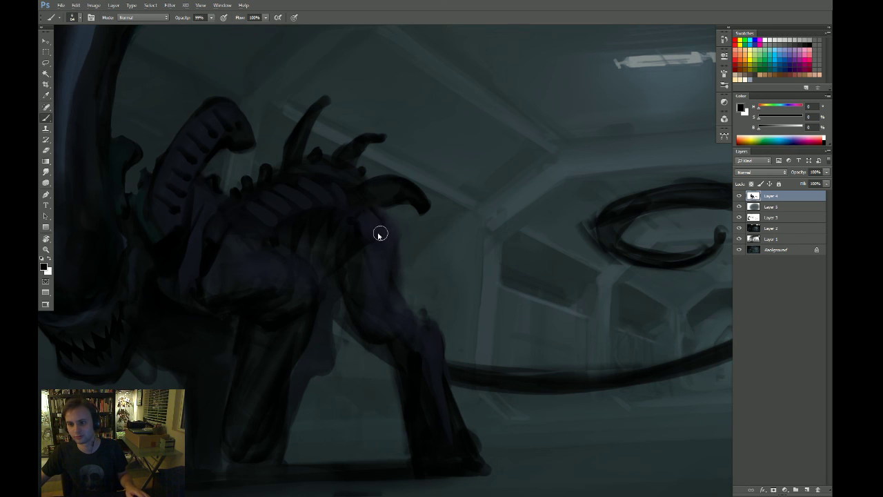
mouse_move(364, 211)
mouse_down()
mouse_move(391, 258)
mouse_move(385, 243)
mouse_up()
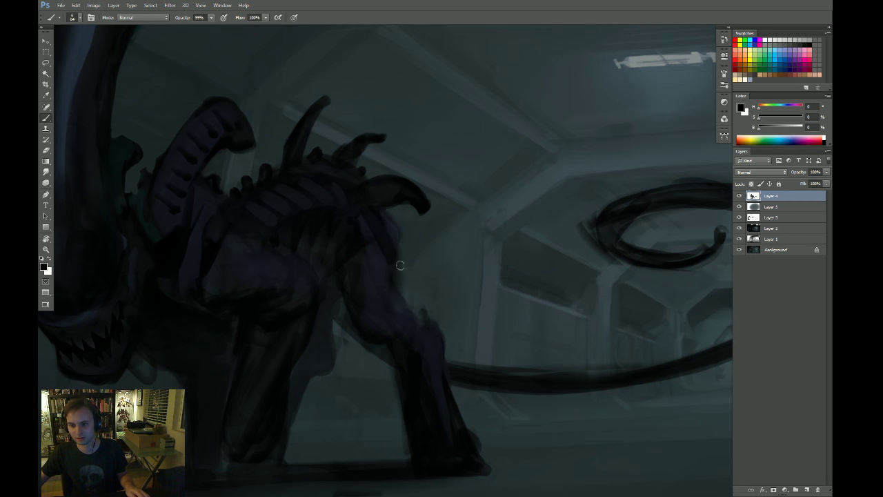
drag(447, 293, 440, 277)
Clean up the rear contour of the hind leg with the Eraser and paint a protruding hip plate with a sampled dark tone
key(e)
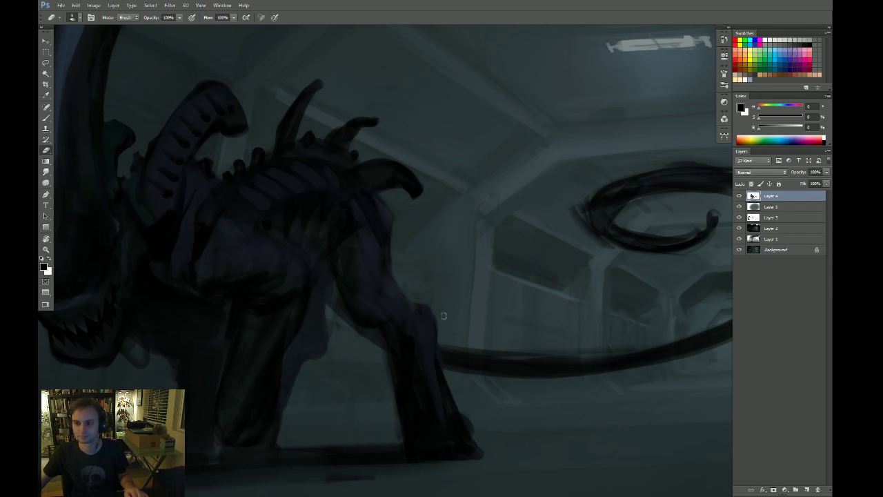
drag(444, 316, 434, 345)
mouse_move(418, 267)
mouse_down()
mouse_move(434, 244)
mouse_move(427, 259)
mouse_move(413, 219)
mouse_up()
key(b)
alt+click(421, 237)
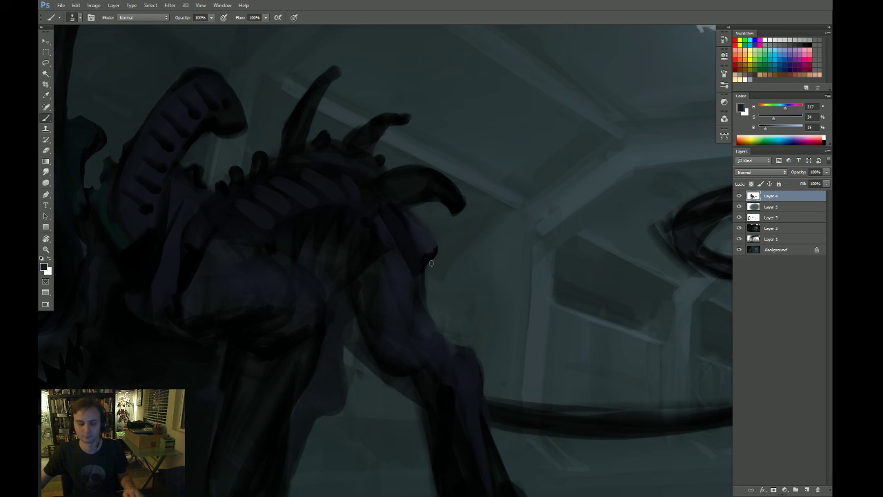
drag(440, 247, 428, 258)
Rotate the view and define the hip plate below the rear spike with black edges and a dark inner line
key(r)
drag(437, 183, 459, 195)
key(d)
alt+click(417, 212)
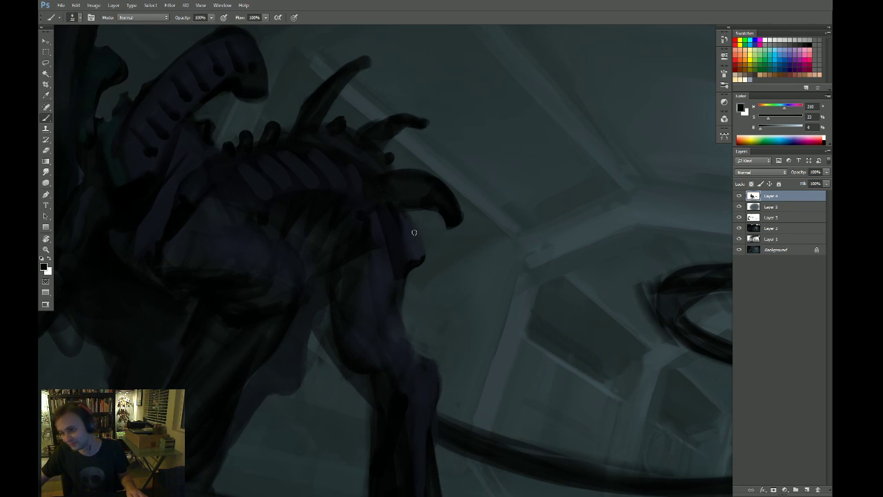
mouse_move(410, 219)
mouse_down()
mouse_move(425, 255)
mouse_move(401, 268)
mouse_up()
key(e)
key(r)
mouse_move(441, 238)
mouse_down()
mouse_move(472, 254)
mouse_move(434, 268)
mouse_up()
key(b)
key(d)
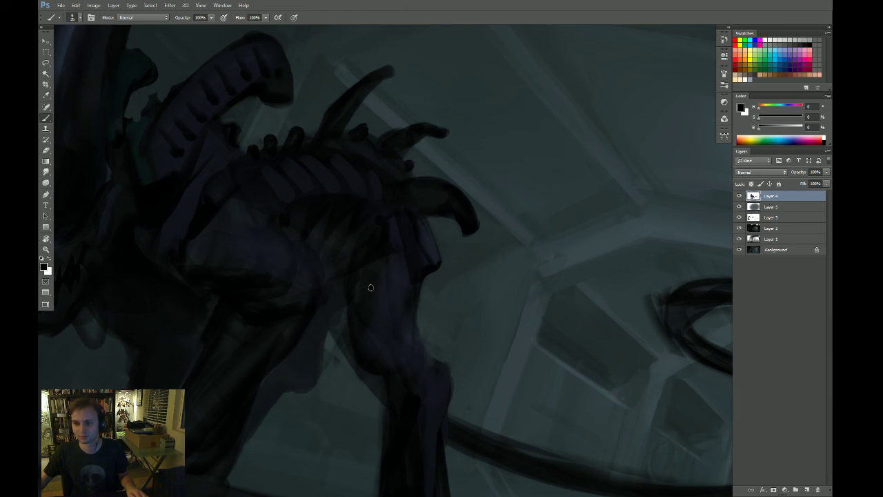
Shade the front of the near hind thigh with black using a larger brush and touch it up with sampled dark tones
drag(382, 263, 383, 269)
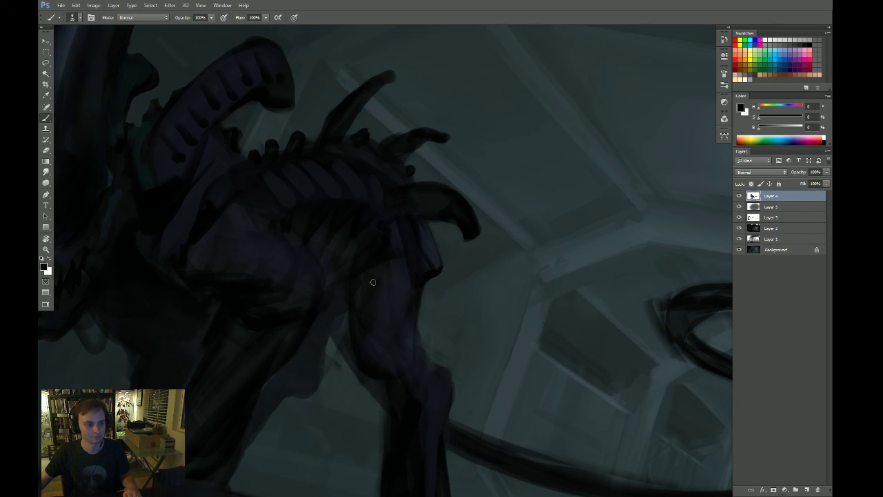
key(z)
click(378, 265)
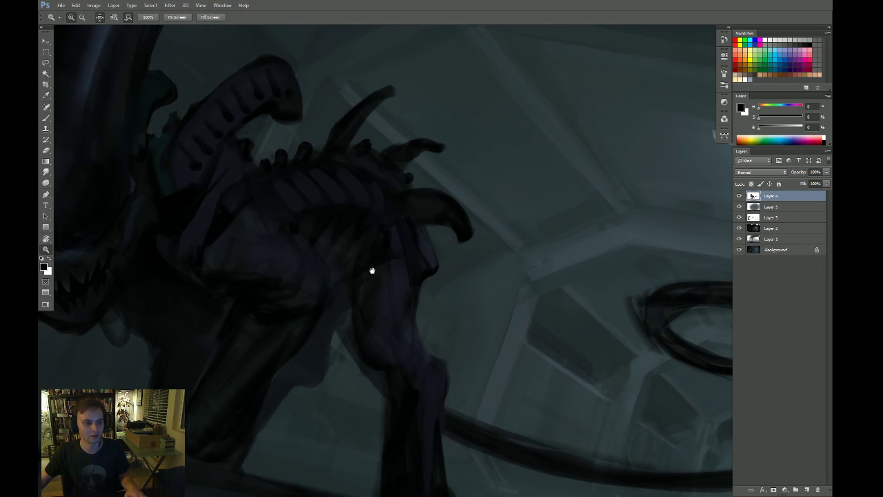
drag(372, 270, 370, 262)
key(b)
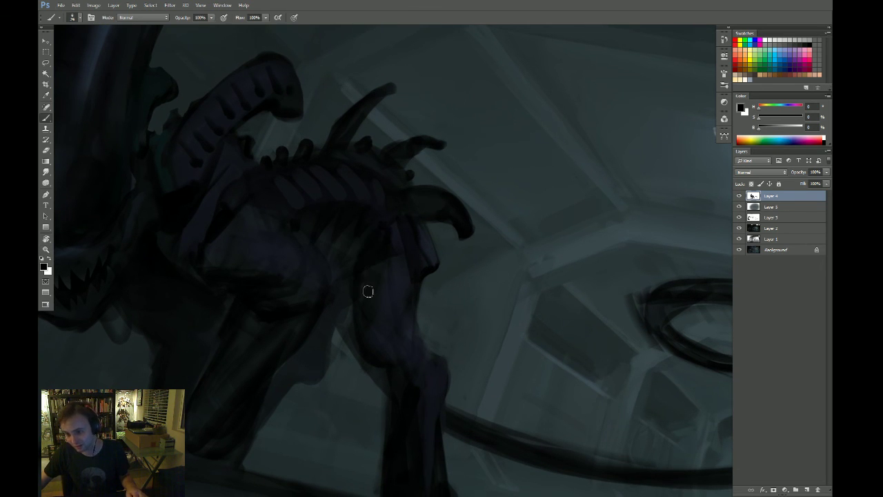
key(bracketright)
key(bracketright)
key(bracketright)
key(bracketright)
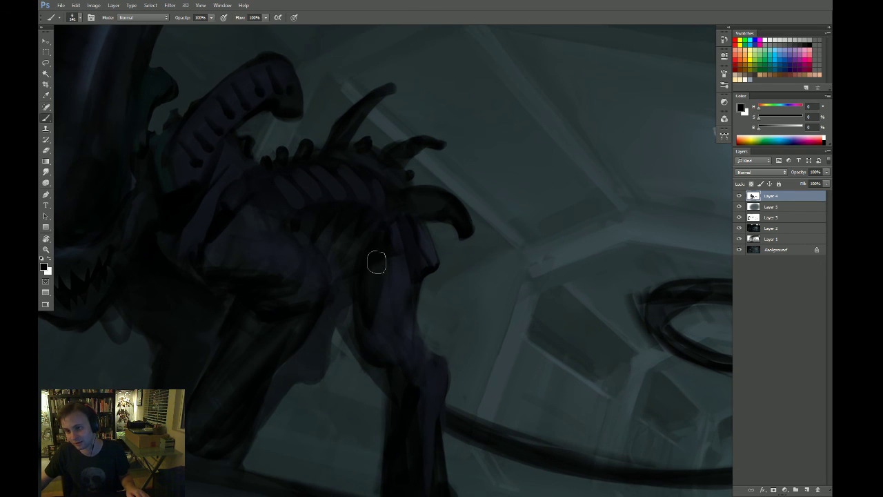
drag(376, 263, 372, 346)
drag(375, 281, 378, 327)
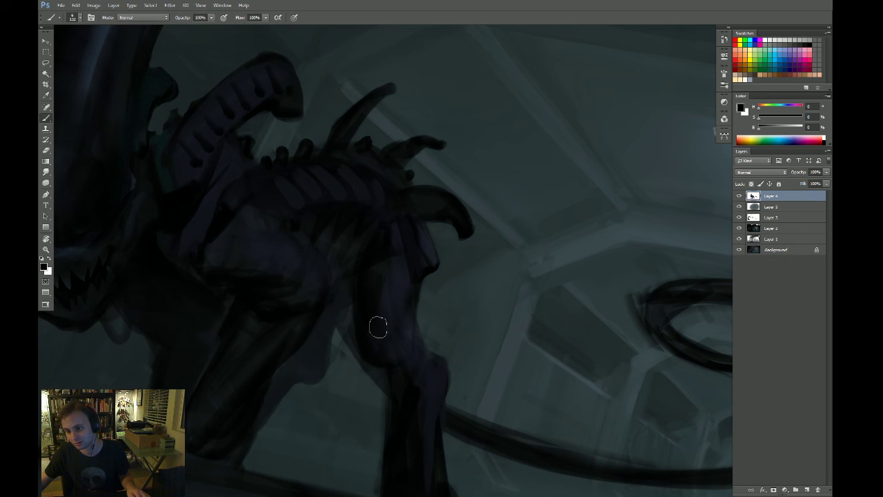
alt+click(388, 276)
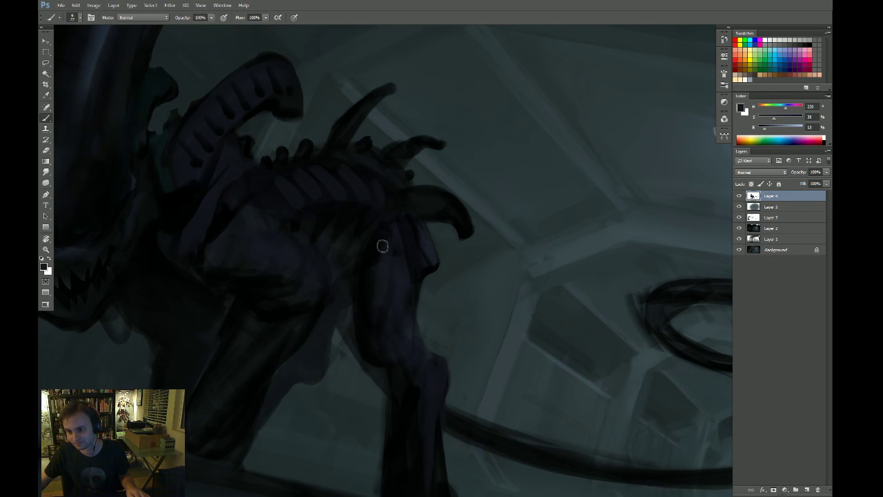
alt+click(366, 286)
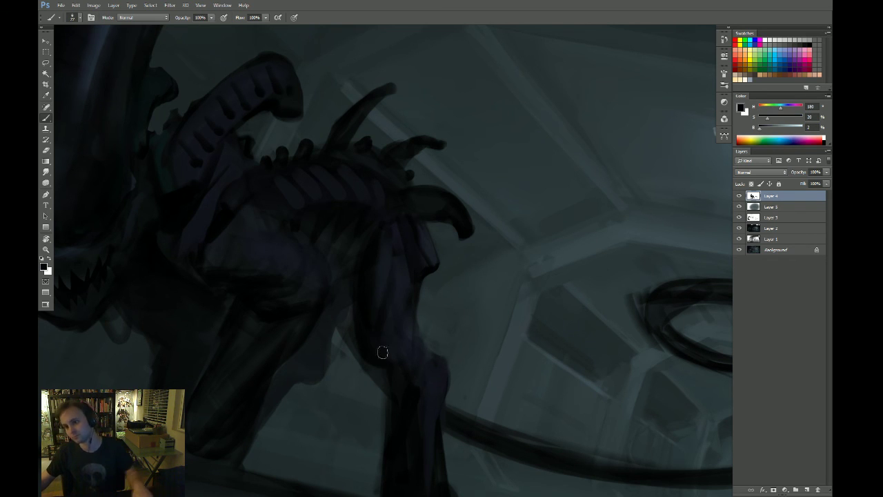
key(Escape)
Darken the waist between the front shoulder and the hind thigh with near-black strokes
key(z)
drag(445, 327, 396, 378)
click(435, 371)
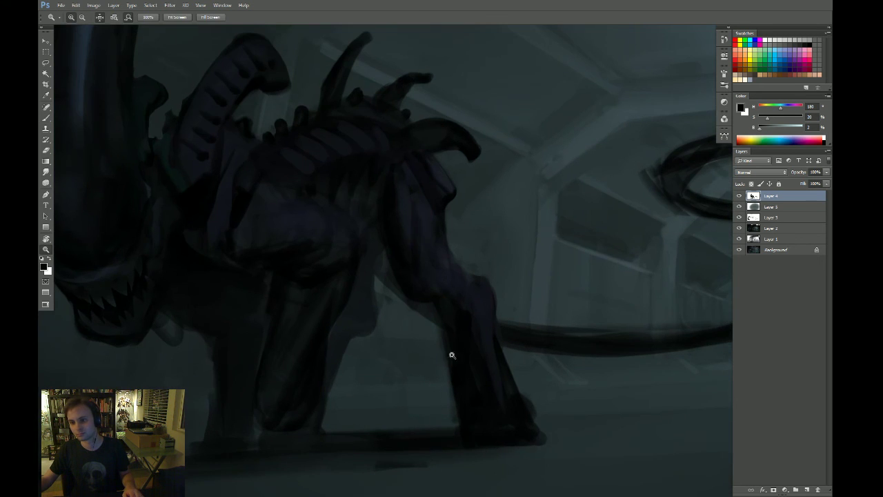
key(b)
drag(387, 214, 392, 235)
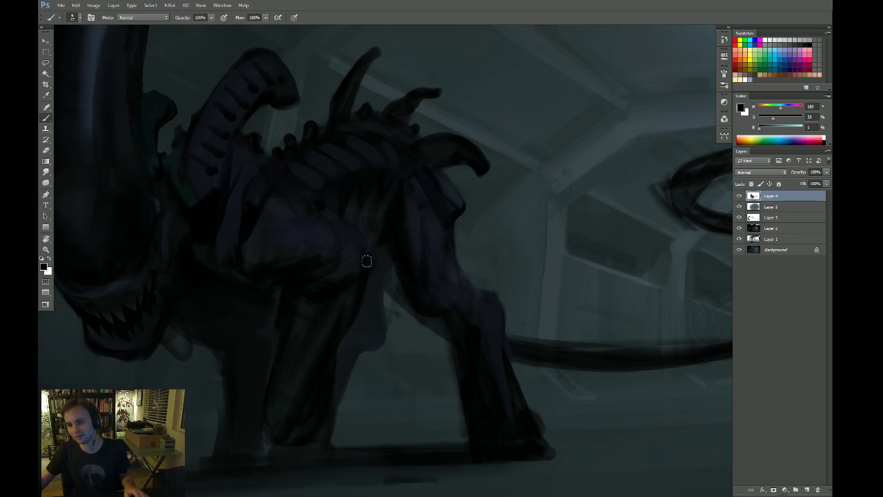
drag(386, 237, 375, 240)
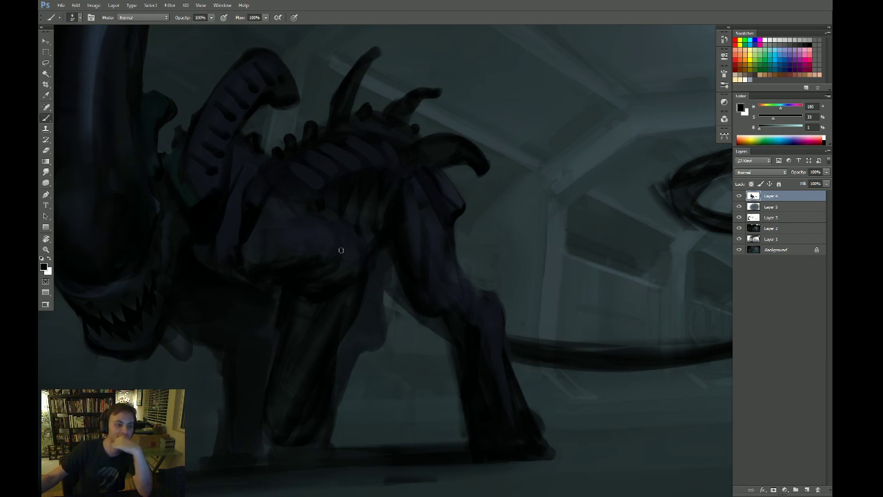
Rotate the view to touch up the waist behind the shoulder, and examine the whole figure upright
key(r)
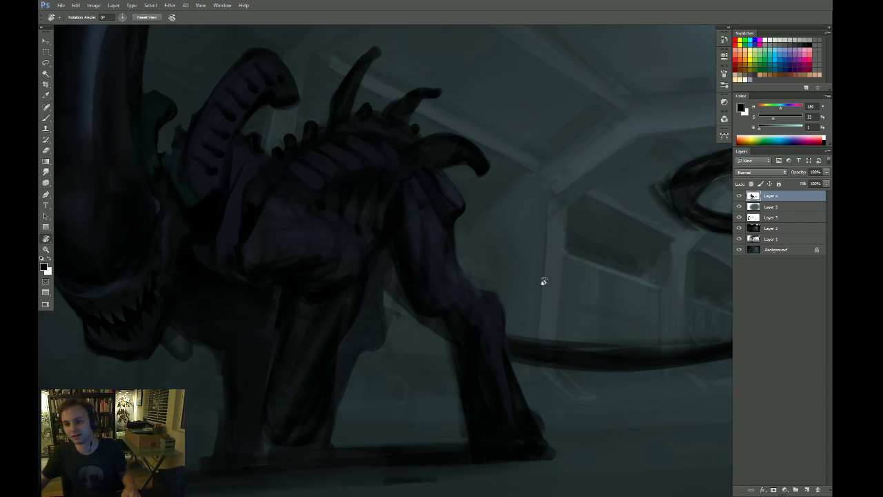
mouse_move(542, 280)
mouse_down()
mouse_move(467, 248)
mouse_move(325, 322)
mouse_up()
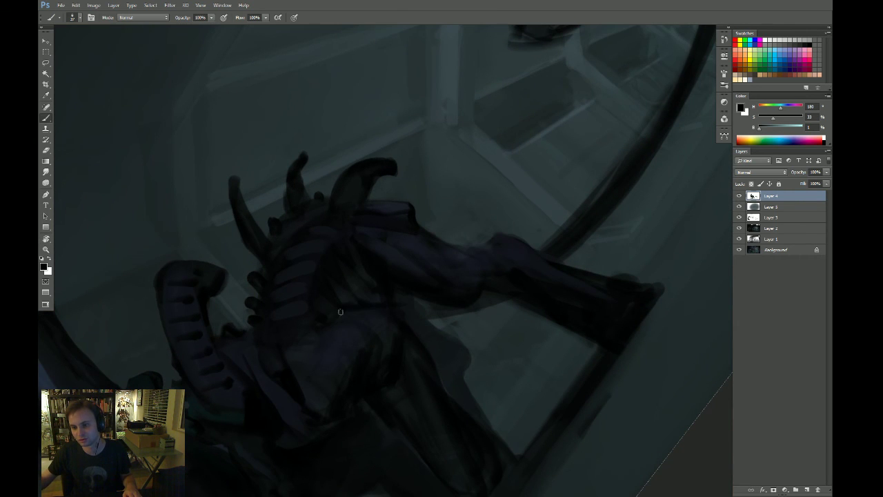
key(Escape)
alt+click(350, 214)
key(z)
drag(367, 241, 359, 272)
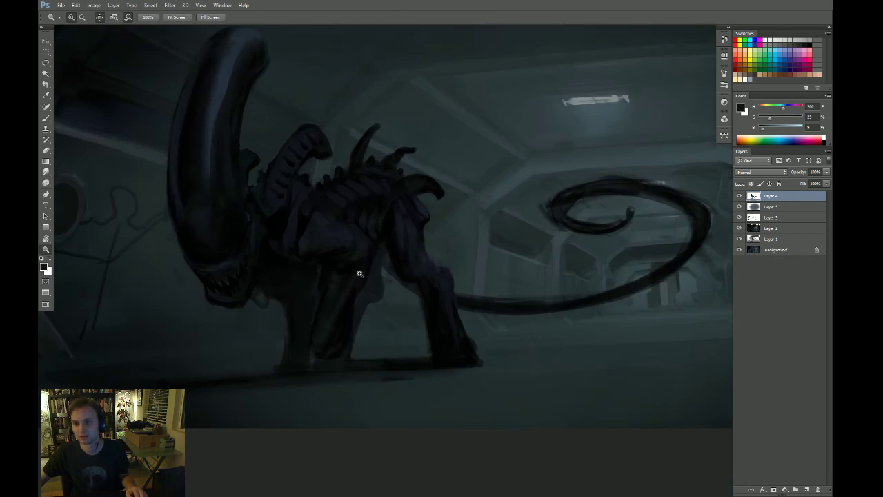
drag(392, 234, 384, 265)
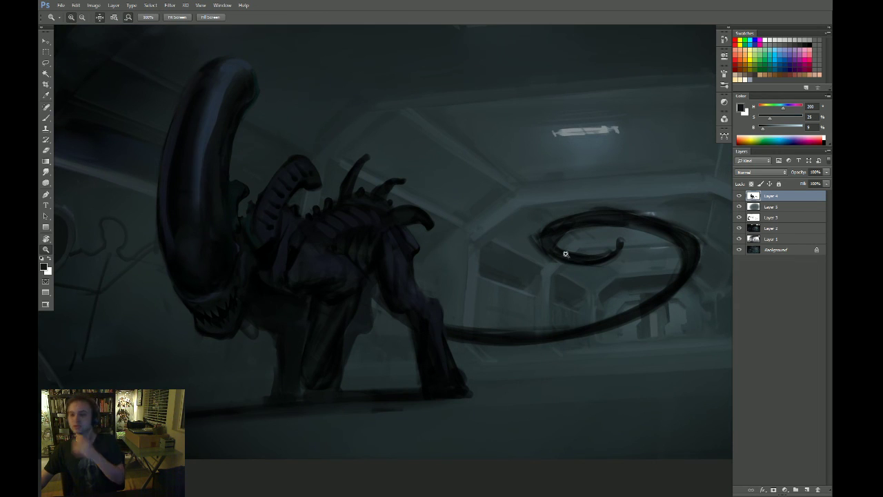
click(419, 254)
Rotate the view and repaint the far hind leg behind the near thigh with sampled dark grey-green tones
key(b)
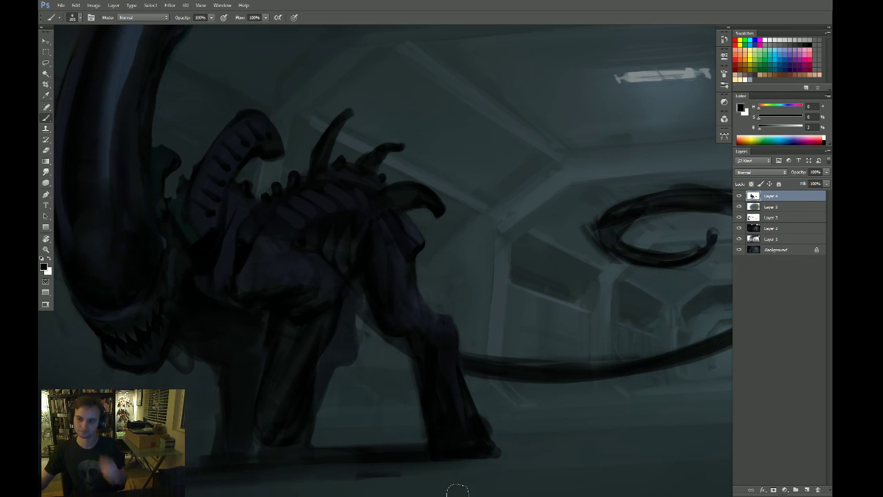
key(r)
mouse_move(431, 398)
mouse_down()
mouse_move(377, 385)
mouse_move(321, 337)
mouse_up()
click(375, 249)
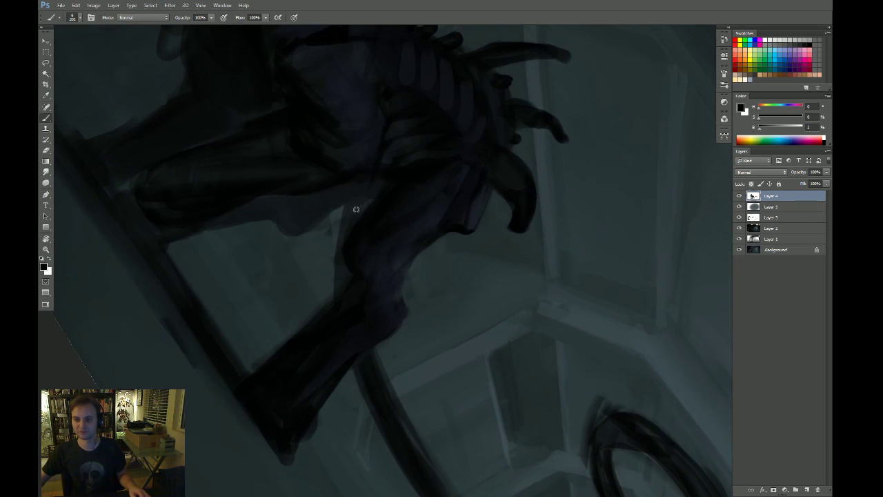
alt+click(353, 220)
key(e)
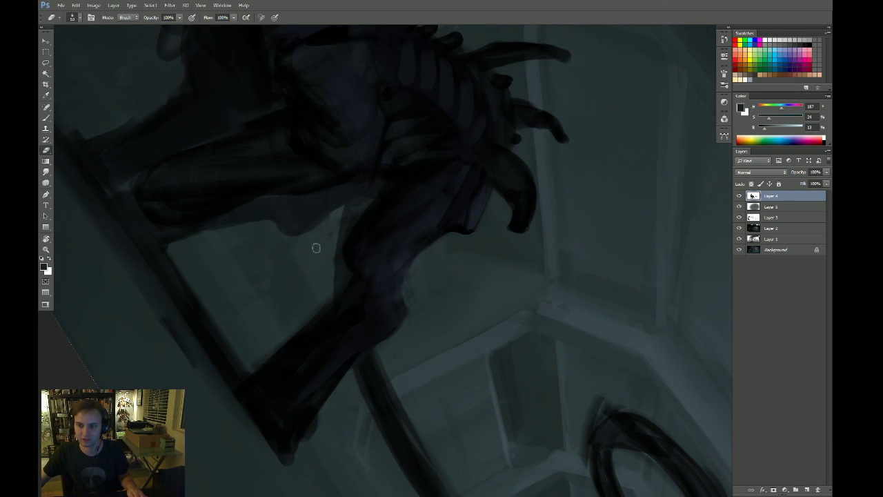
key(b)
alt+click(351, 246)
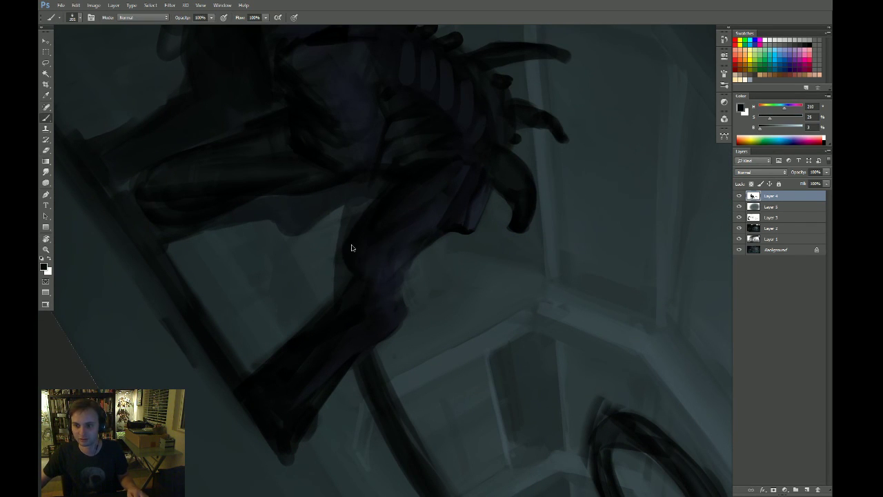
alt+click(351, 208)
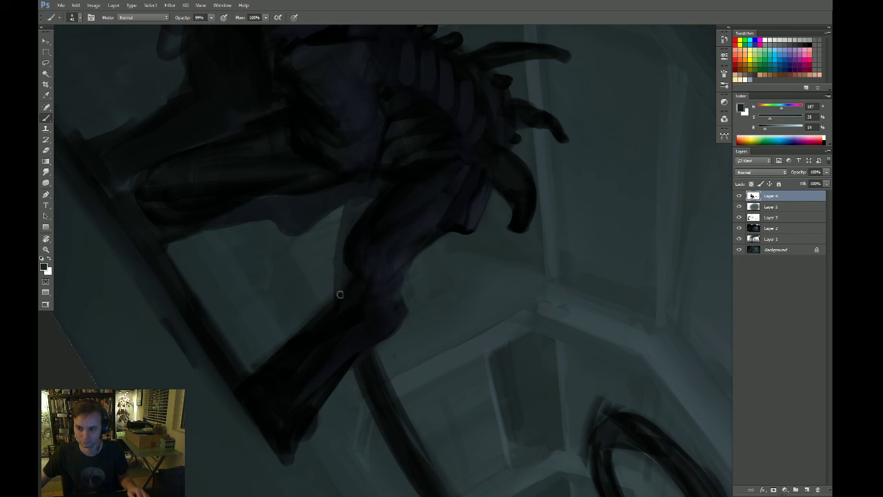
Rotate the view and soften the tail's base behind the hind leg with dark grey-green using a large brush
scroll(337, 311, down, 3)
key(r)
mouse_move(331, 337)
mouse_down()
mouse_move(435, 380)
mouse_move(432, 334)
mouse_move(456, 262)
mouse_move(534, 308)
mouse_up()
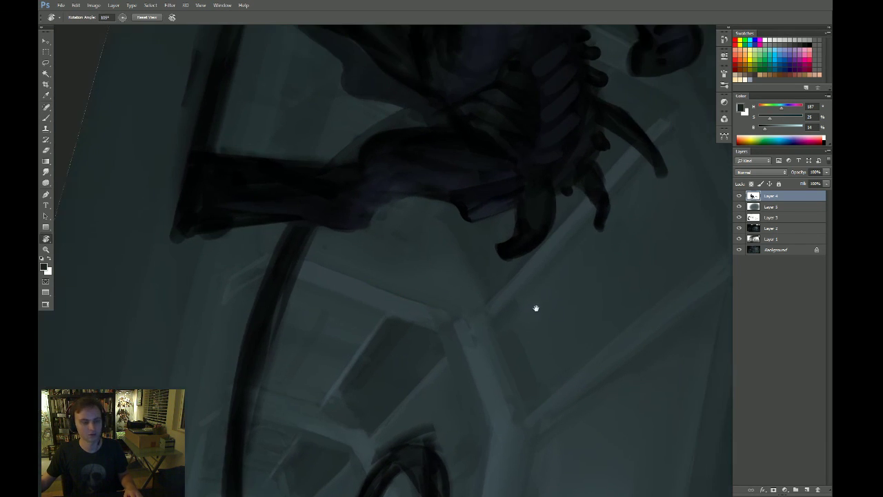
key(b)
drag(277, 246, 233, 392)
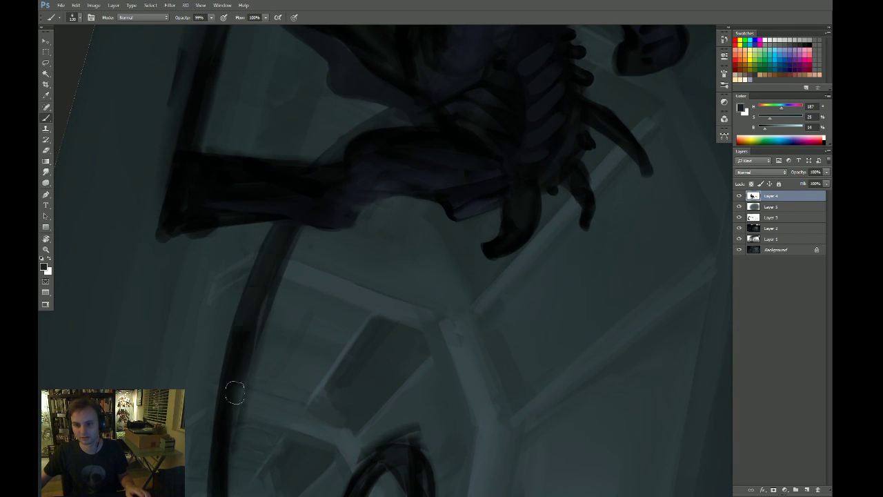
Paint along the tail's base with a smaller brush and a near-black tone sampled where it meets the leg
key(bracketleft)
key(bracketleft)
key(bracketleft)
alt+click(292, 233)
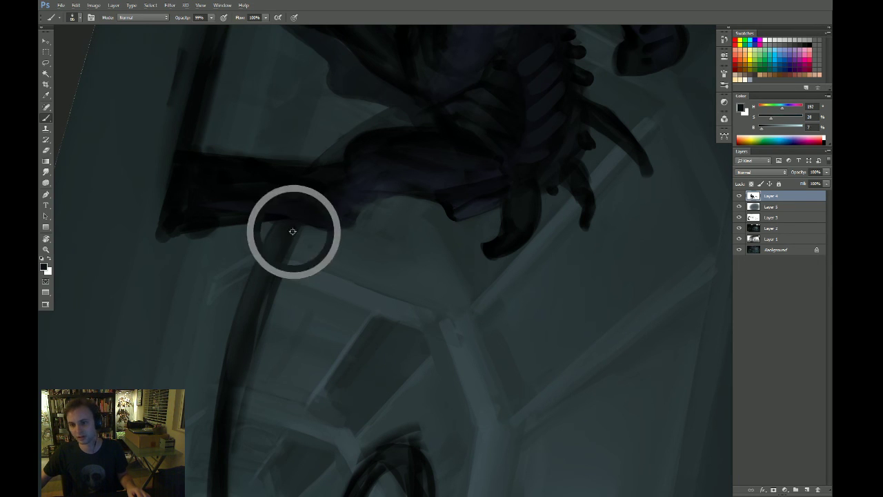
mouse_move(280, 244)
mouse_down()
mouse_move(256, 278)
mouse_move(242, 387)
mouse_up()
Rotate the view further and smooth the tail's outer contour up to the hind leg with a sampled near-black blue
key(r)
drag(345, 284, 379, 269)
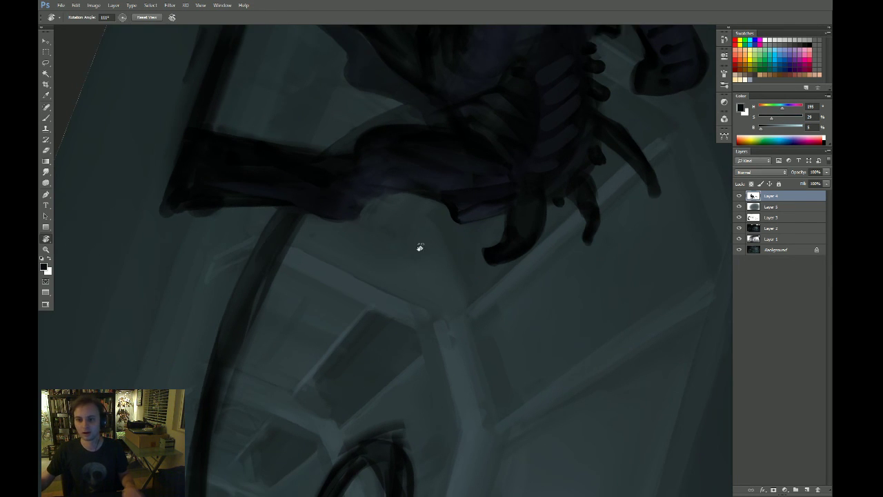
drag(552, 267, 542, 293)
key(b)
alt+click(246, 246)
drag(216, 315, 302, 195)
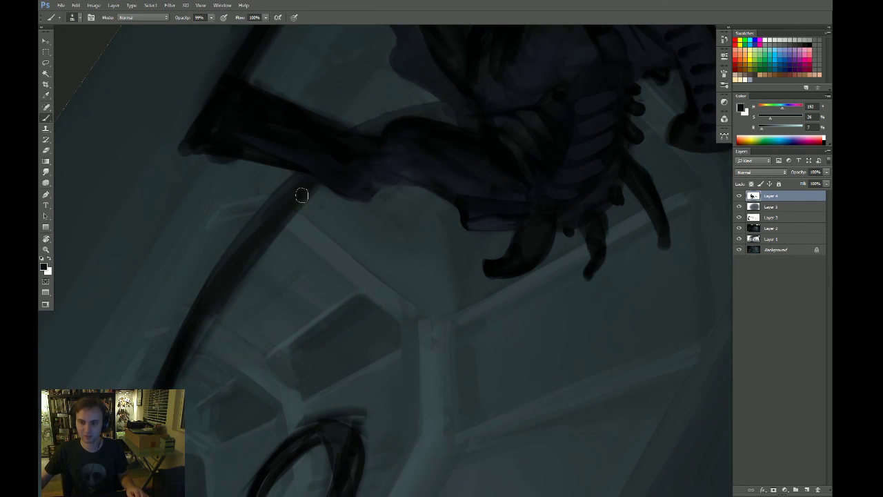
Rotate the view and smooth the inner edge of the tail's long arc with near-black strokes using a smaller brush
drag(230, 309, 275, 232)
key(r)
drag(543, 276, 511, 345)
key(b)
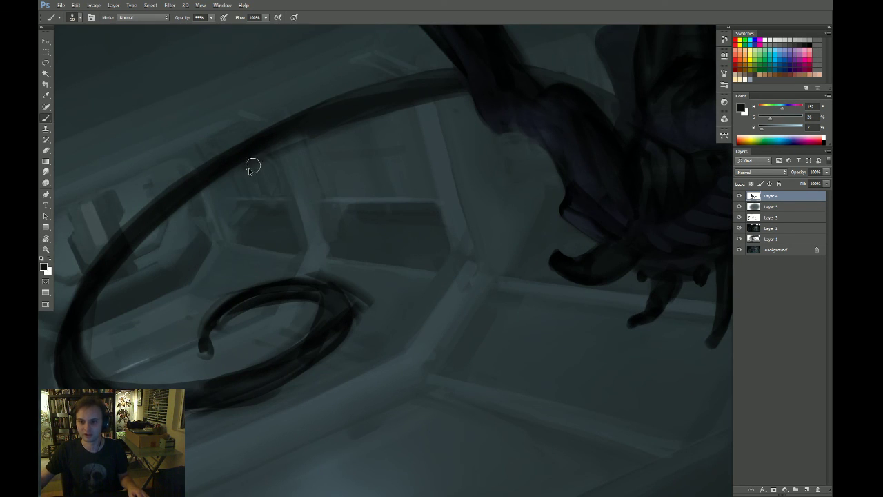
key([)
key([)
key([)
drag(178, 200, 283, 143)
mouse_move(185, 196)
mouse_down()
mouse_move(296, 138)
mouse_move(434, 97)
mouse_up()
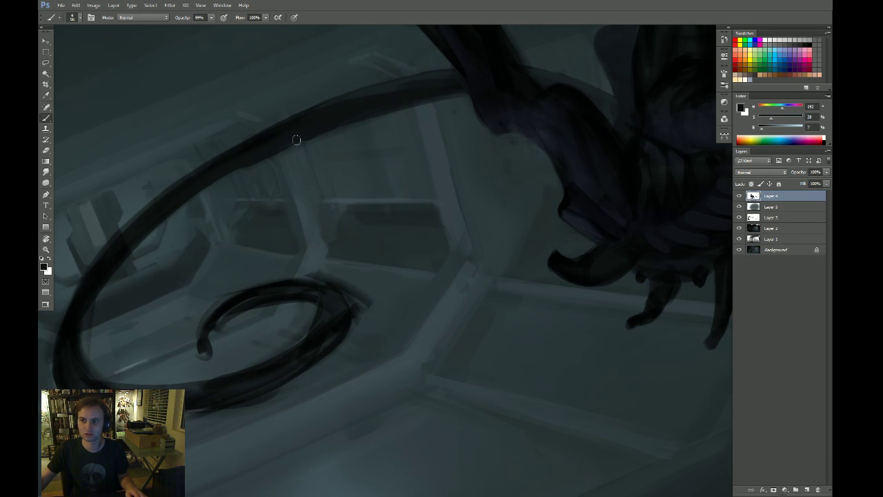
drag(336, 131, 367, 148)
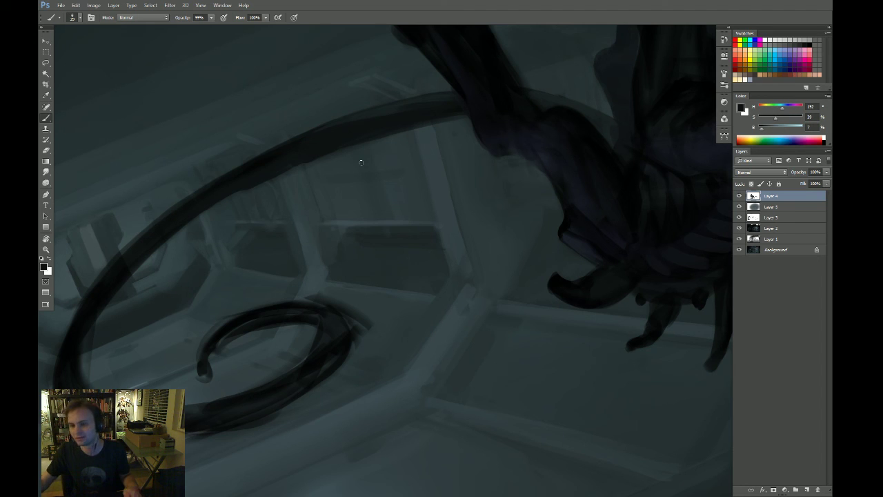
Paint a row of small serrated teeth along the tail's inner edge near the hind leg, shaping the gaps with the eraser
key(bracketright)
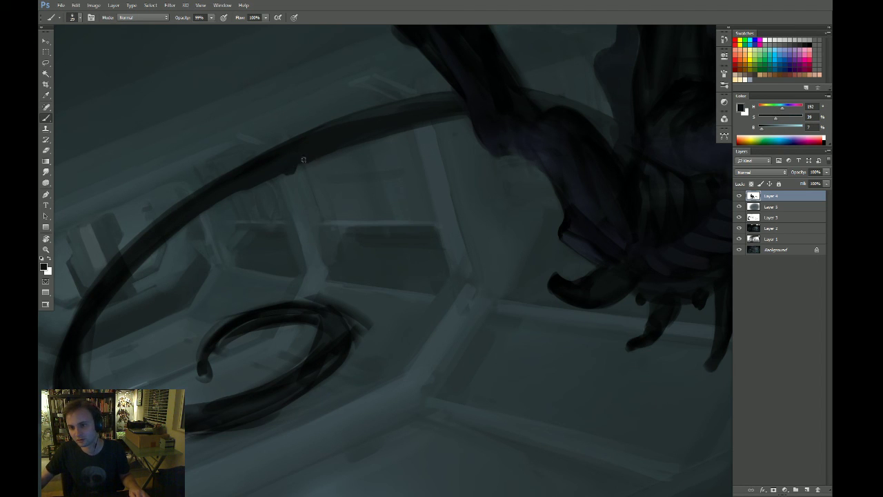
key(e)
mouse_move(325, 165)
mouse_down()
mouse_move(368, 150)
mouse_move(370, 158)
mouse_move(416, 133)
mouse_up()
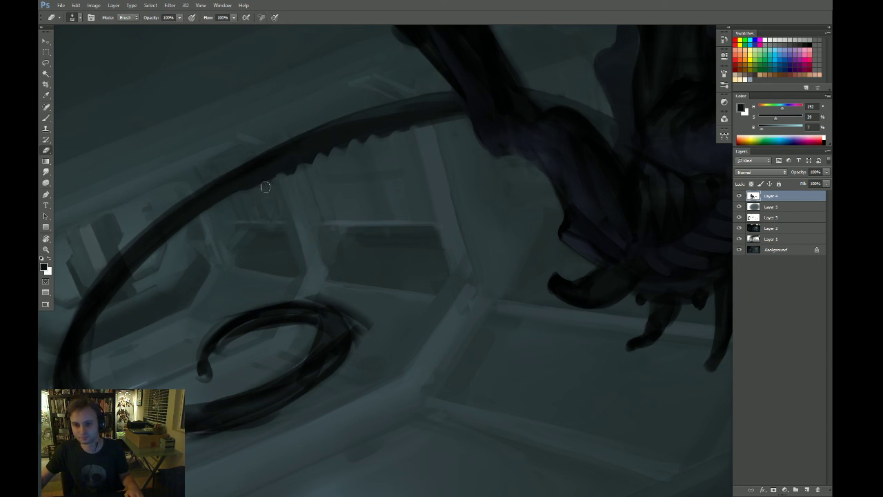
key(b)
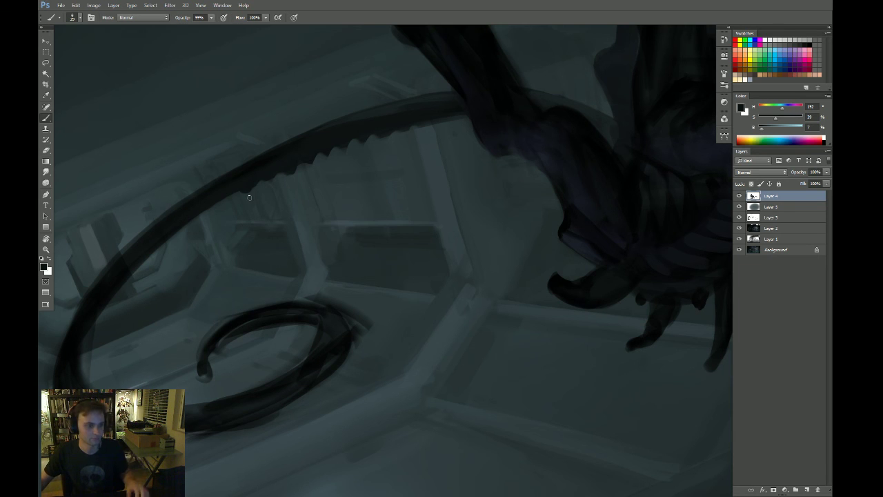
drag(236, 247, 253, 239)
Undo the last tooth stroke and extend the row with larger bumps in a darker sampled near-black using a bigger brush
mouse_move(242, 197)
mouse_down()
mouse_move(198, 224)
mouse_move(221, 196)
mouse_up()
key(ctrl+z)
alt+click(209, 202)
key(bracketright)
key(bracketright)
key(bracketright)
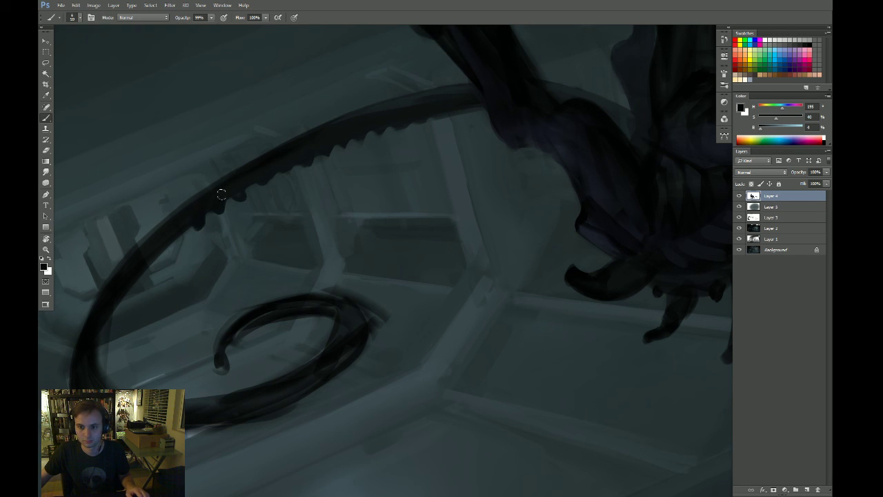
Rotate the view so the coil lies upright, trim the large bumps with the eraser and add another further along the tail
key(r)
mouse_move(611, 286)
mouse_down()
mouse_move(538, 300)
mouse_move(457, 356)
mouse_move(418, 347)
mouse_up()
key(b)
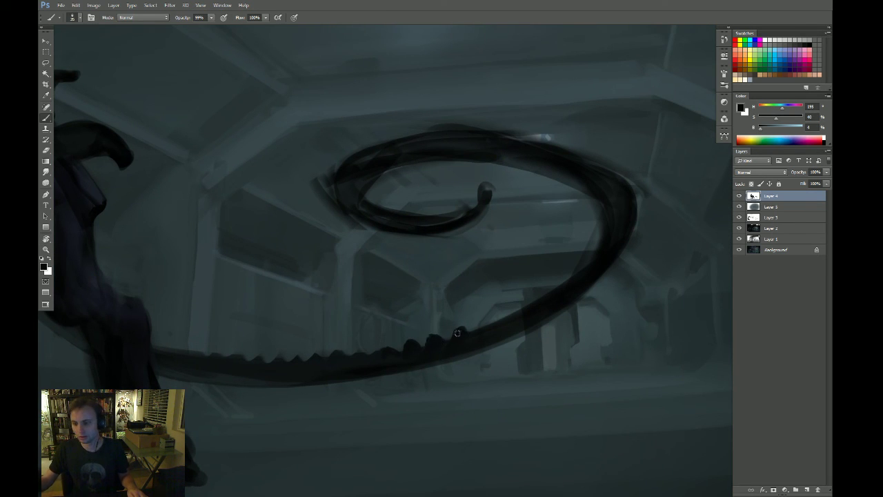
key(e)
drag(498, 354, 460, 344)
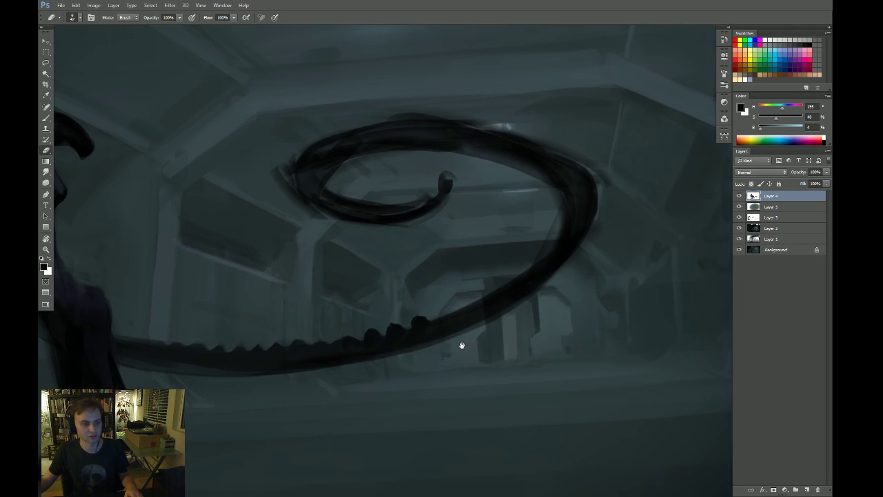
key(b)
drag(440, 316, 440, 321)
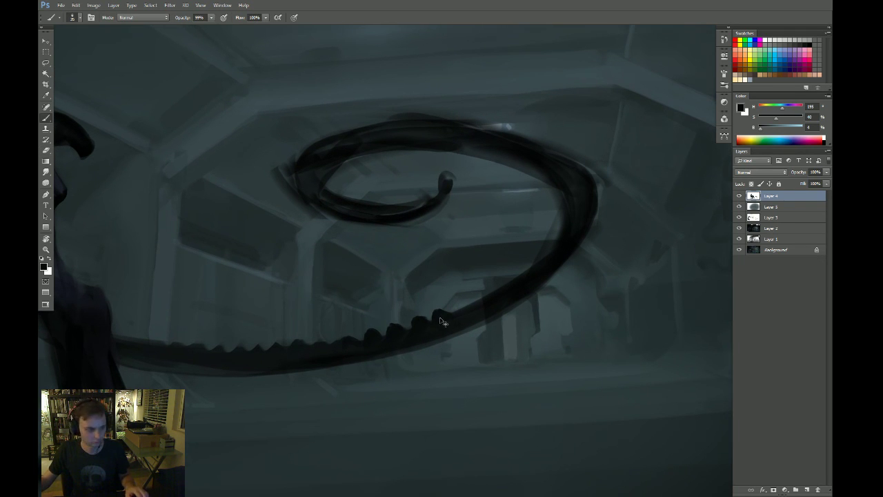
Reshape the newest bump and continue the row up towards the tail's bend with a sampled near-black tone
key(e)
key(b)
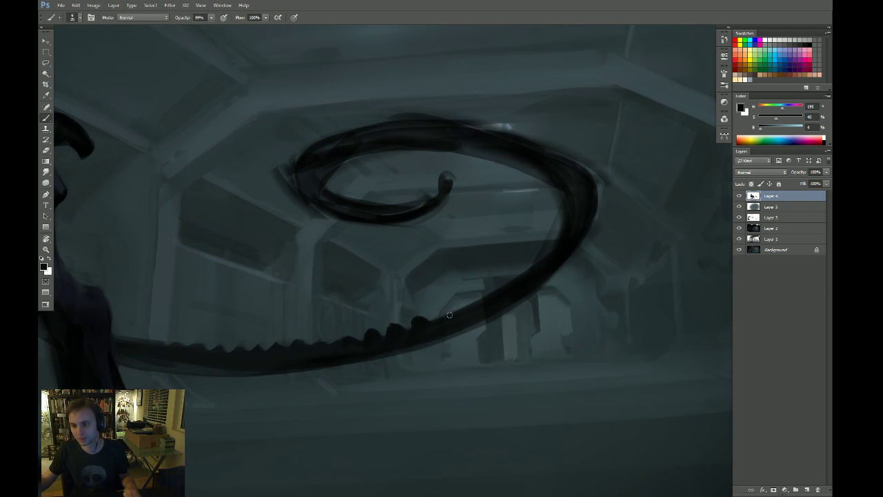
drag(477, 306, 473, 307)
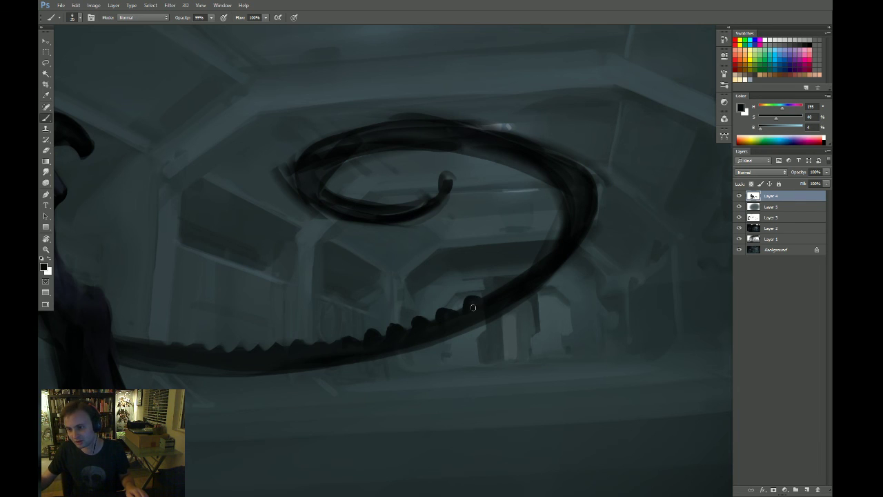
alt+click(472, 301)
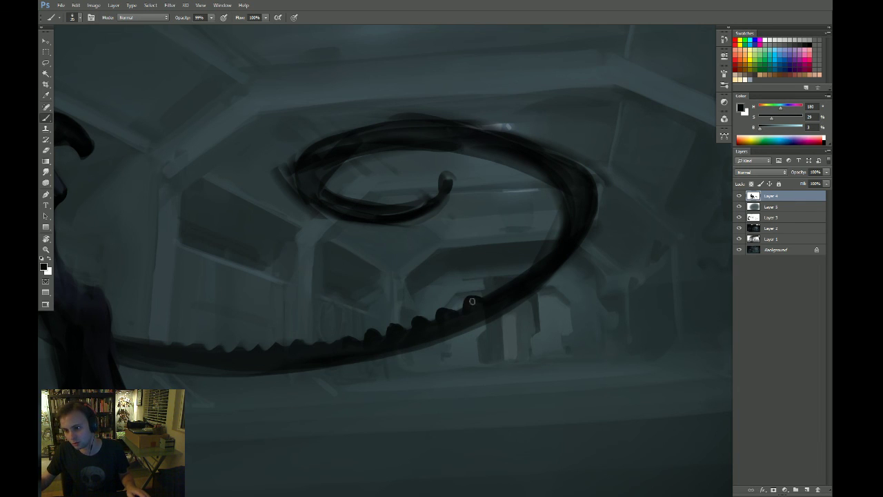
mouse_move(495, 291)
mouse_down()
mouse_move(522, 271)
mouse_move(522, 280)
mouse_move(542, 255)
mouse_move(506, 271)
mouse_move(495, 268)
mouse_move(501, 258)
mouse_up()
key(e)
key(b)
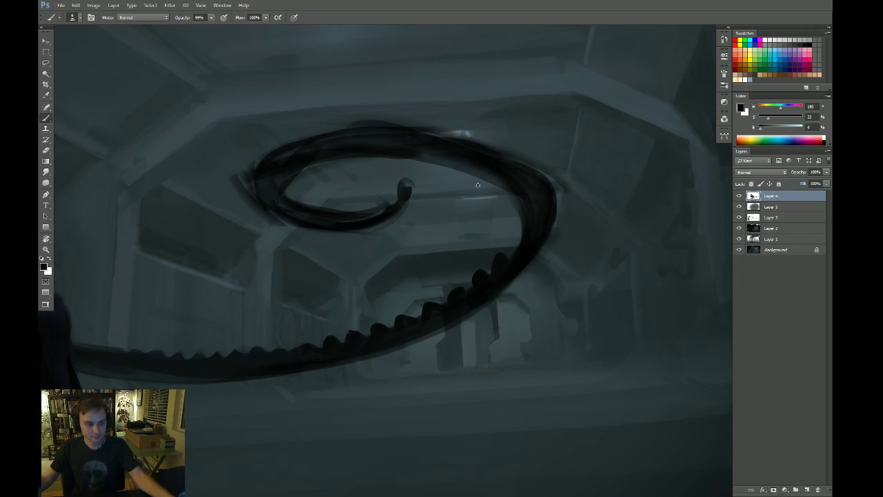
Refine the bumps where the tail turns upward, alternating near-black strokes with erasing
mouse_move(520, 259)
mouse_down()
mouse_move(488, 273)
mouse_move(487, 256)
mouse_move(494, 269)
mouse_up()
key(e)
key(b)
key(bracketright)
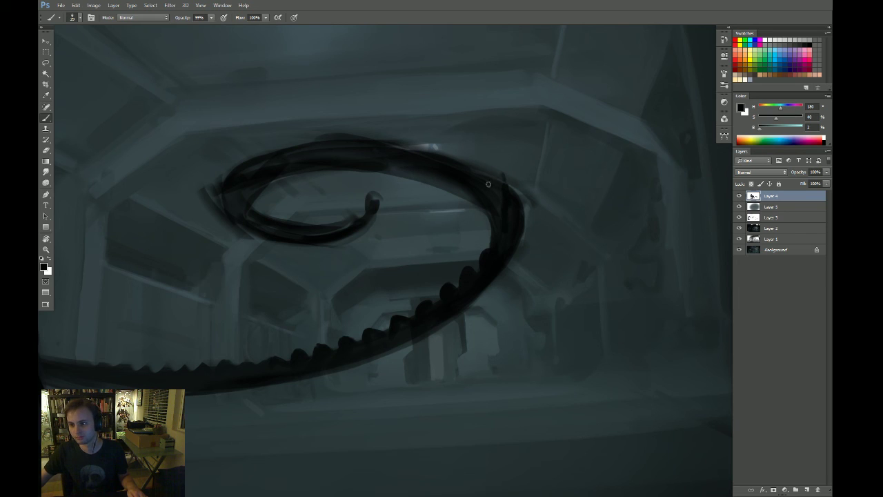
Paint upright spikes on the coil's outer edge above the bend and trim their shapes with the eraser
mouse_move(488, 183)
mouse_down()
mouse_move(415, 147)
mouse_move(454, 154)
mouse_move(461, 166)
mouse_move(446, 168)
mouse_move(426, 150)
mouse_move(422, 158)
mouse_move(435, 165)
mouse_move(392, 181)
mouse_move(428, 145)
mouse_move(462, 153)
mouse_move(463, 166)
mouse_move(454, 165)
mouse_move(465, 150)
mouse_move(473, 160)
mouse_move(468, 147)
mouse_move(497, 181)
mouse_up()
key(e)
key(b)
key(e)
key(b)
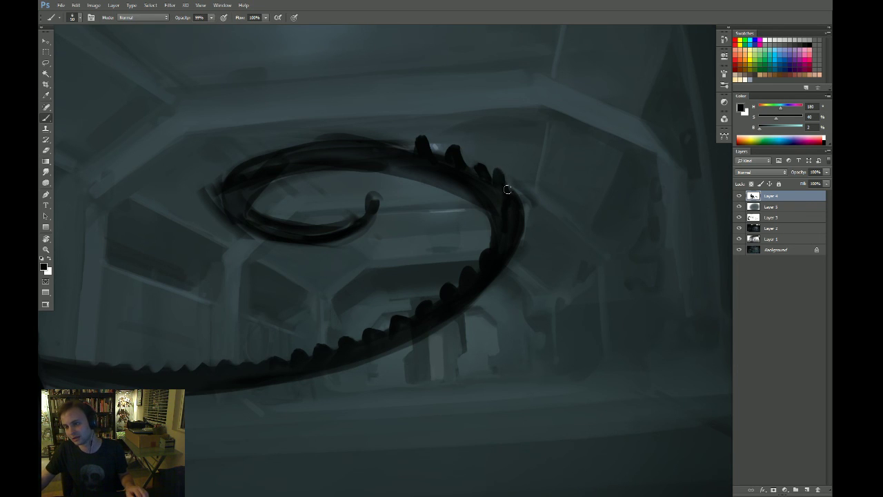
key(e)
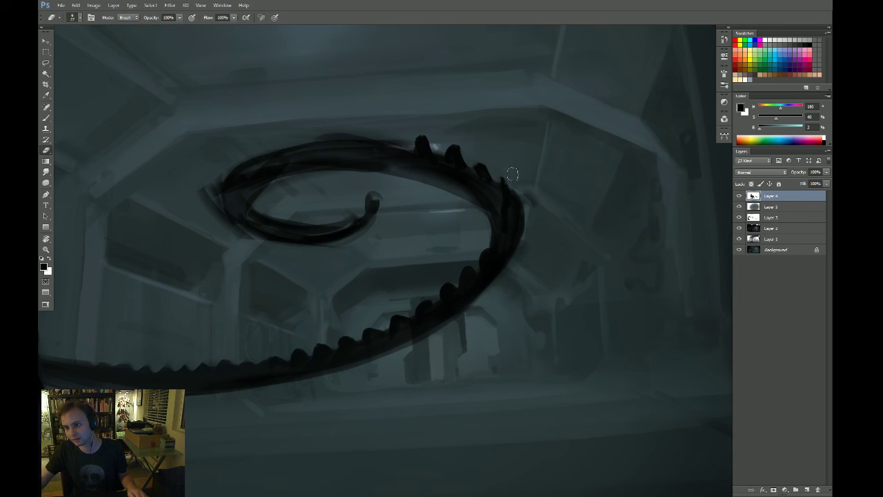
key(r)
mouse_move(527, 280)
mouse_down()
mouse_move(561, 338)
mouse_move(601, 315)
mouse_move(462, 380)
mouse_up()
key(Escape)
key(b)
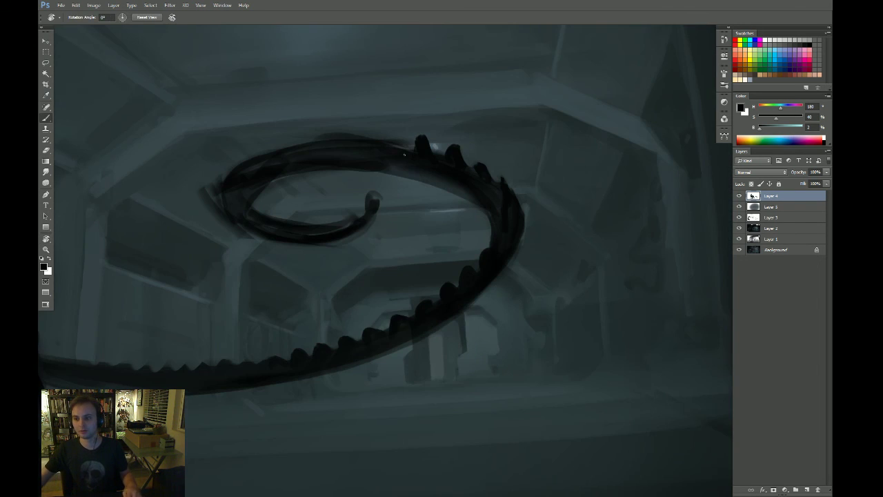
Paint another tall spike on the coil's upper edge and erase the stray contour beside it
key(e)
key(b)
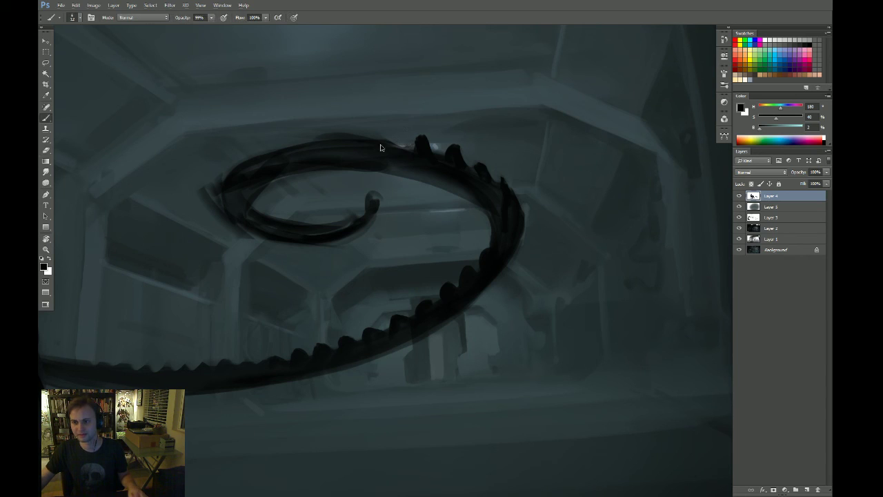
mouse_move(388, 143)
mouse_down()
mouse_move(404, 154)
mouse_move(387, 151)
mouse_up()
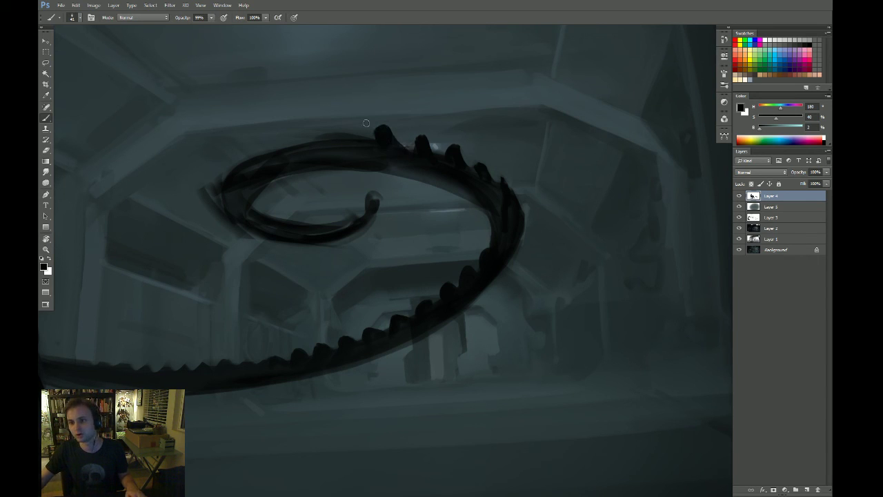
key(e)
drag(318, 131, 348, 131)
key(b)
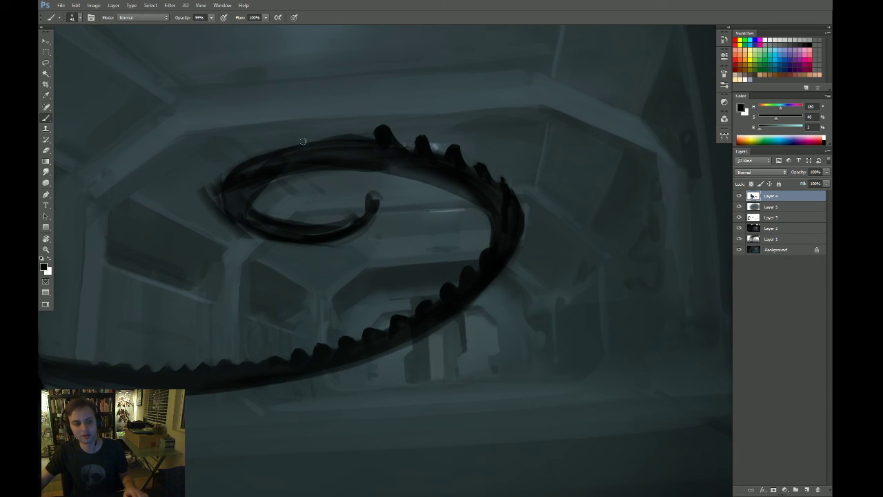
Paint four more slanted spikes along the coil's upper edge to its far end, undoing bad strokes and keeping brush opacity at 99%
mouse_move(362, 142)
mouse_down()
mouse_move(337, 131)
mouse_move(343, 139)
mouse_move(296, 139)
mouse_move(290, 165)
mouse_move(248, 148)
mouse_move(256, 154)
mouse_move(211, 203)
mouse_move(247, 163)
mouse_move(228, 165)
mouse_move(210, 180)
mouse_move(226, 183)
mouse_move(209, 160)
mouse_up()
key(ctrl+alt+z)
key(0)
key(ctrl+alt+z)
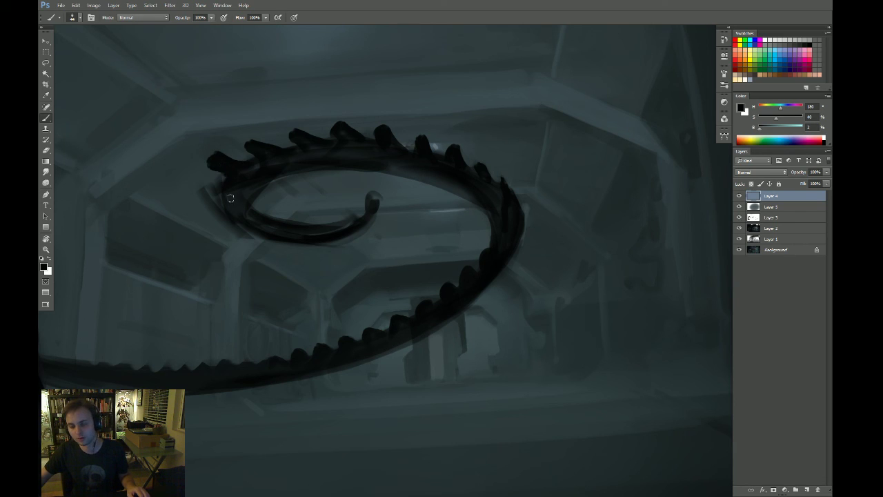
key(9)
key(9)
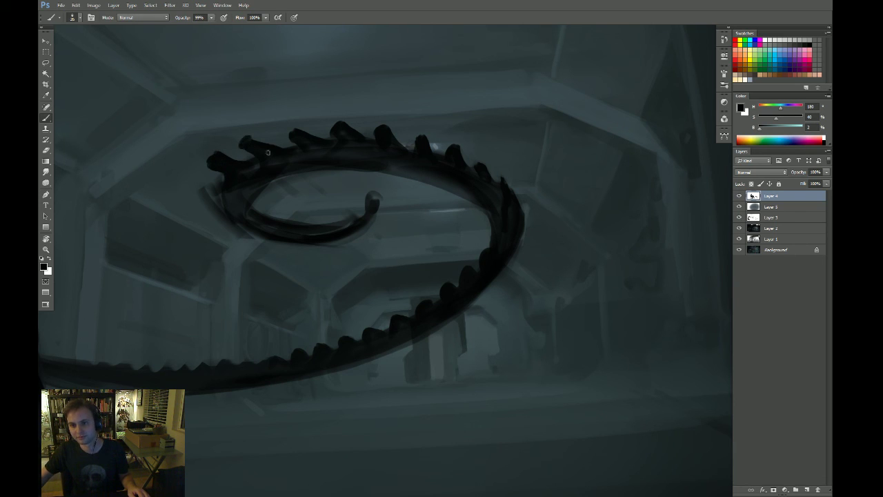
Sharpen and flare the tips of the spikes along the coil's upper edge with small near-black strokes
mouse_move(294, 130)
mouse_down()
mouse_move(342, 143)
mouse_move(303, 141)
mouse_up()
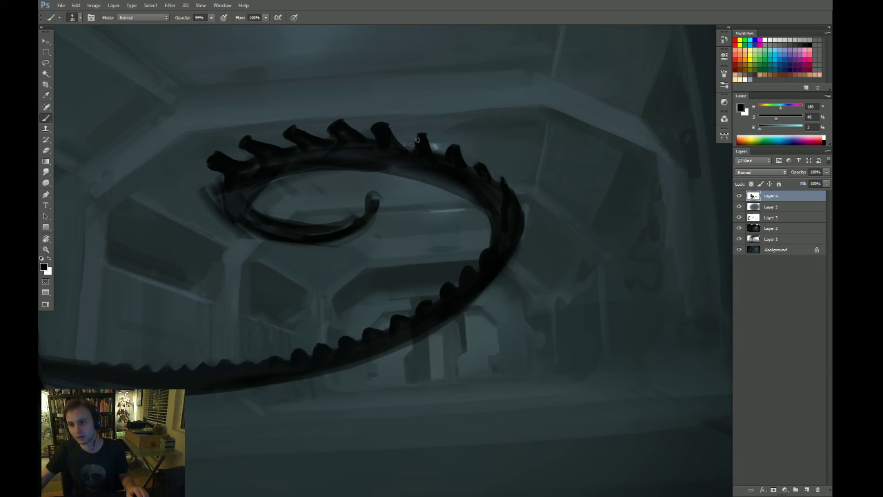
drag(456, 154, 452, 150)
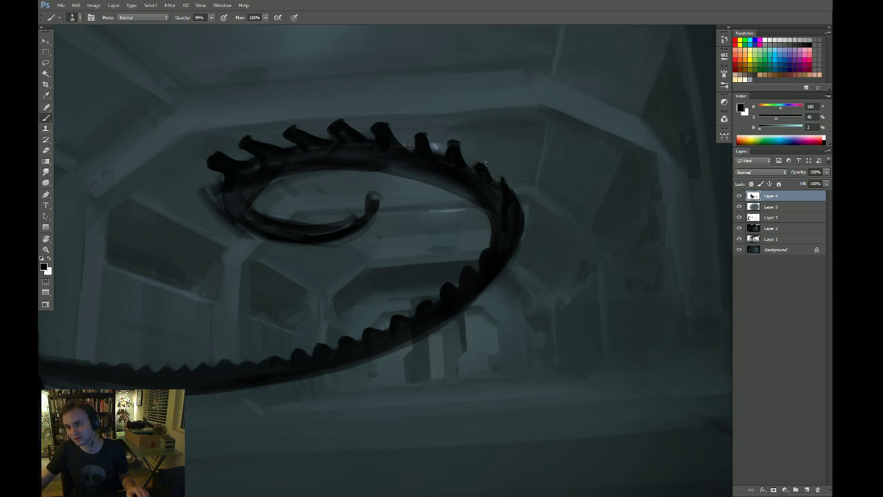
drag(505, 185, 506, 178)
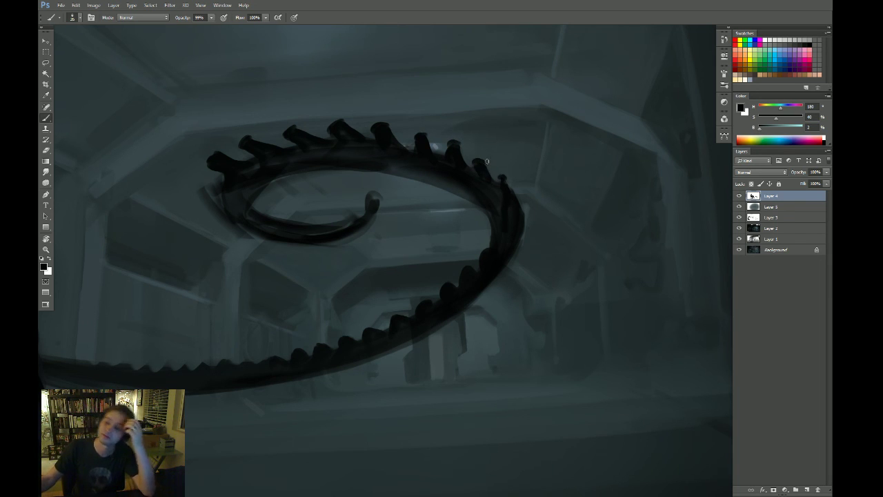
Trim the end spike with the eraser, clear the smudge below it and paint a smaller spike there
key(e)
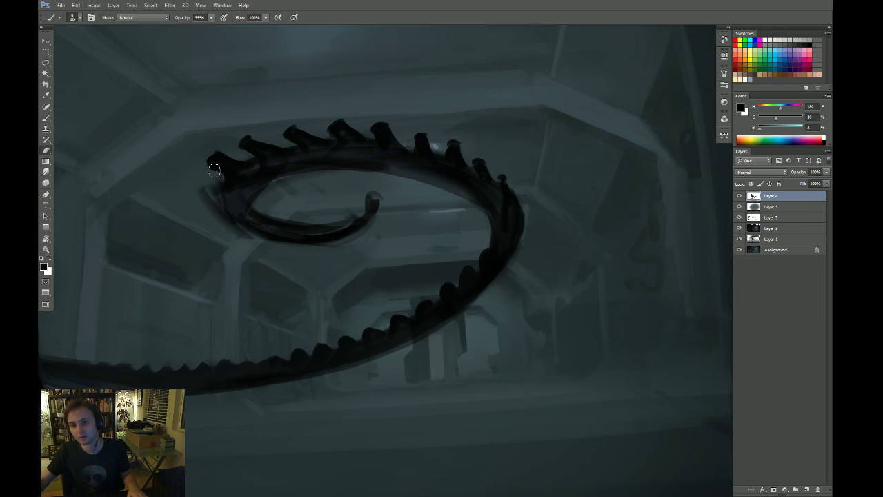
key(b)
key(e)
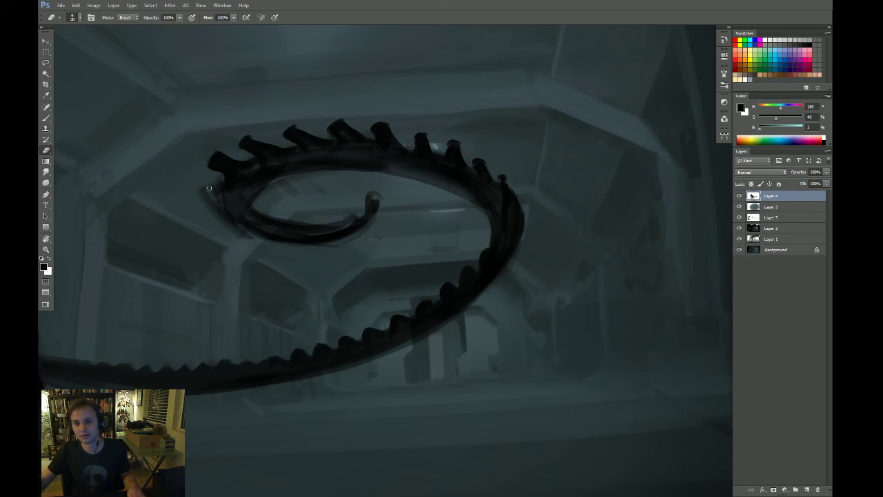
mouse_move(202, 192)
mouse_down()
mouse_move(212, 207)
mouse_move(216, 193)
mouse_up()
key(b)
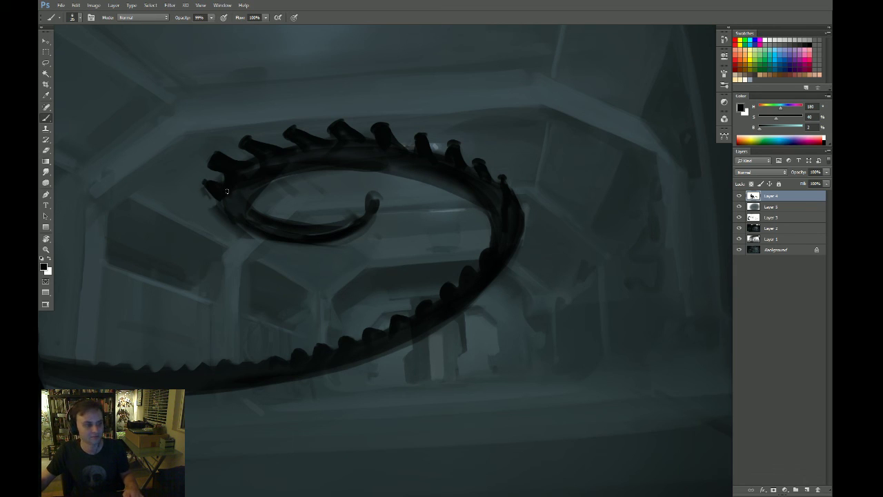
Try another spike lower on the coil's outer end with a darker inner curve, and undo the last touch-ups
mouse_move(215, 209)
mouse_down()
mouse_move(241, 215)
mouse_move(212, 208)
mouse_move(204, 187)
mouse_move(264, 216)
mouse_up()
key(e)
key(b)
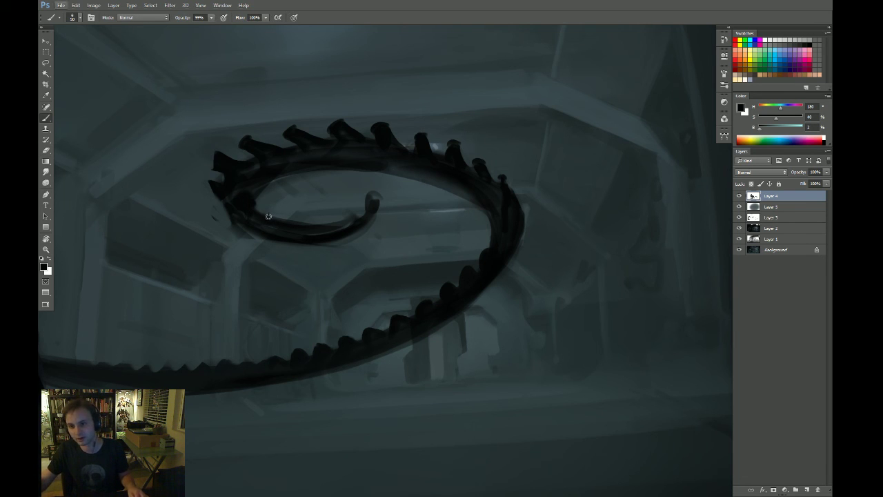
key(ctrl+alt+z)
key(ctrl+alt+z)
key(ctrl+alt+z)
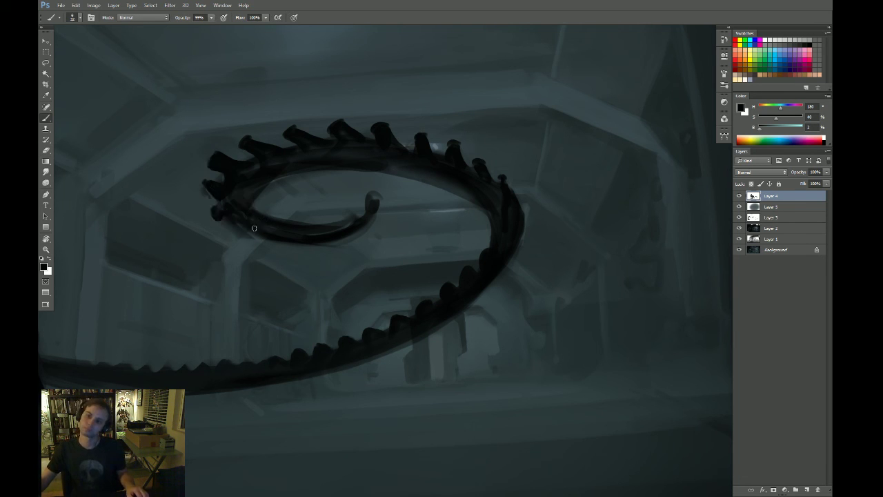
Thin the lower spikes at the coil's outer end and clean the coil's inner contour with the eraser
key(e)
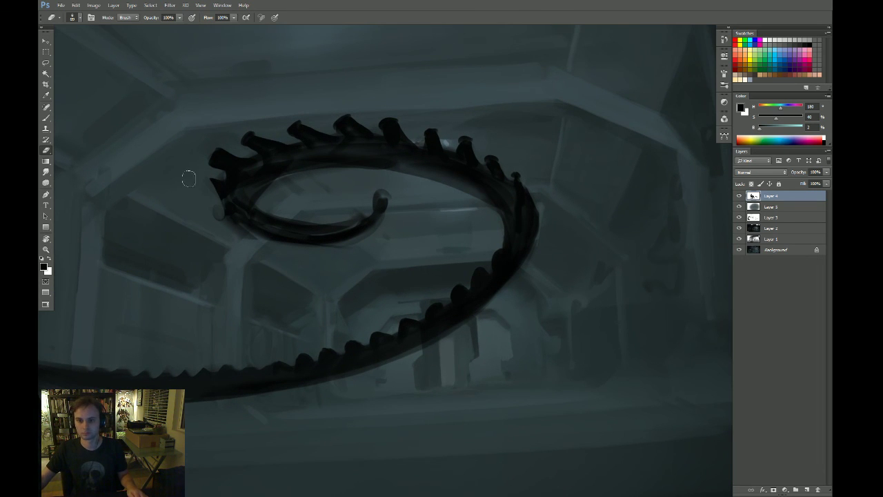
mouse_move(205, 225)
mouse_down()
mouse_move(206, 215)
mouse_move(219, 229)
mouse_move(189, 182)
mouse_move(211, 191)
mouse_up()
key(b)
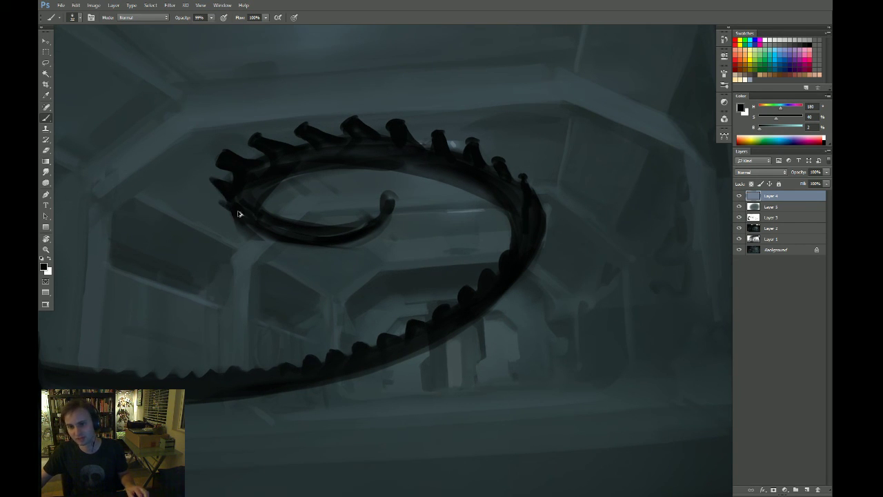
key(e)
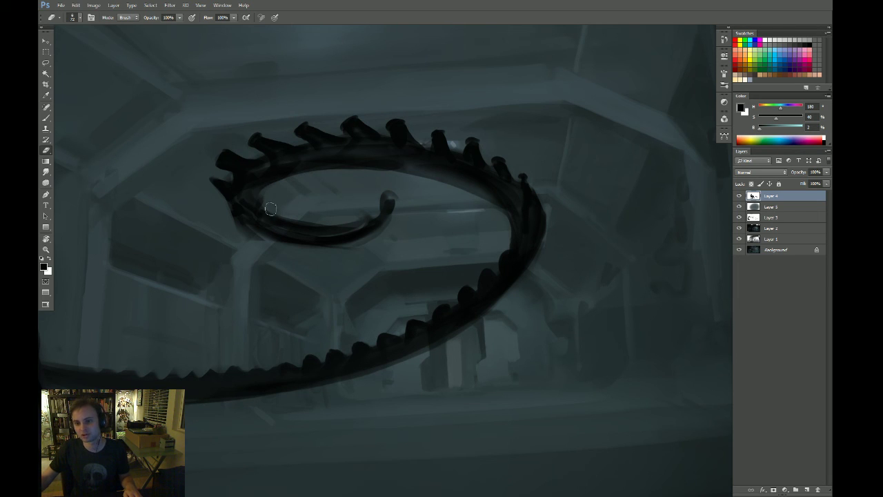
key(b)
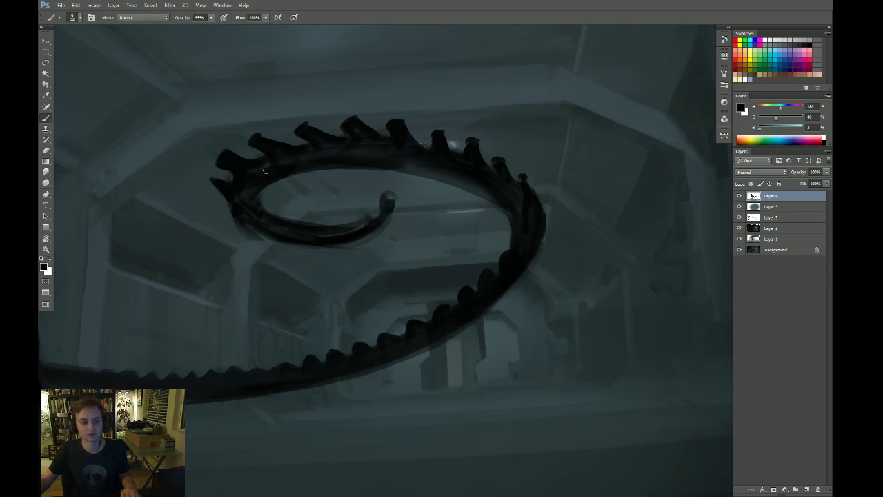
Reset the brush colour to black, darken the coil's inner upper contour and trim it with a smaller eraser
key(d)
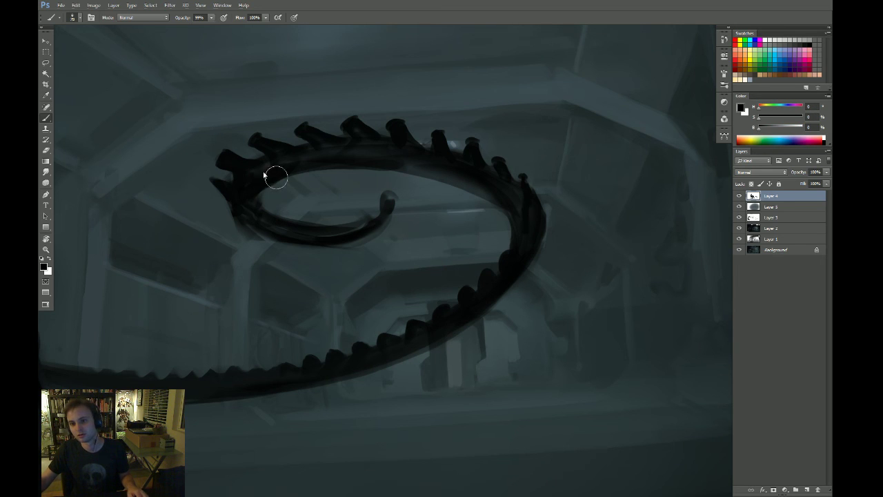
key(e)
key(bracketleft)
key(bracketleft)
key(bracketleft)
key(bracketleft)
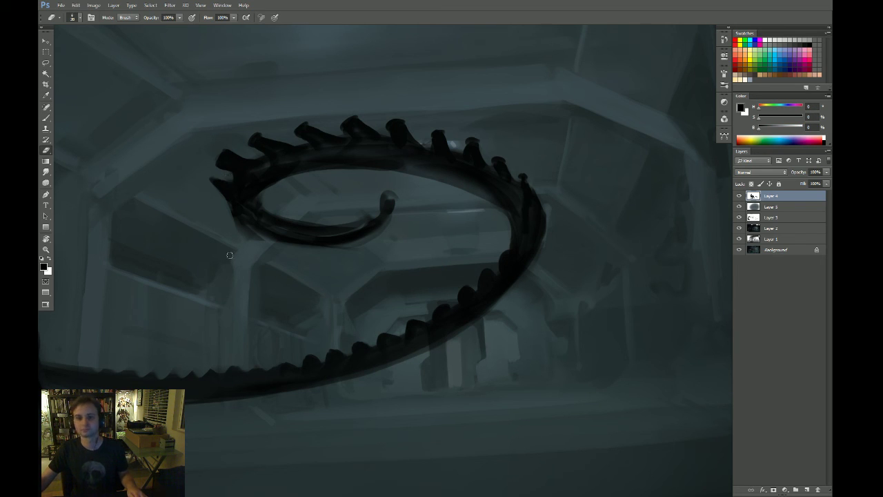
key(b)
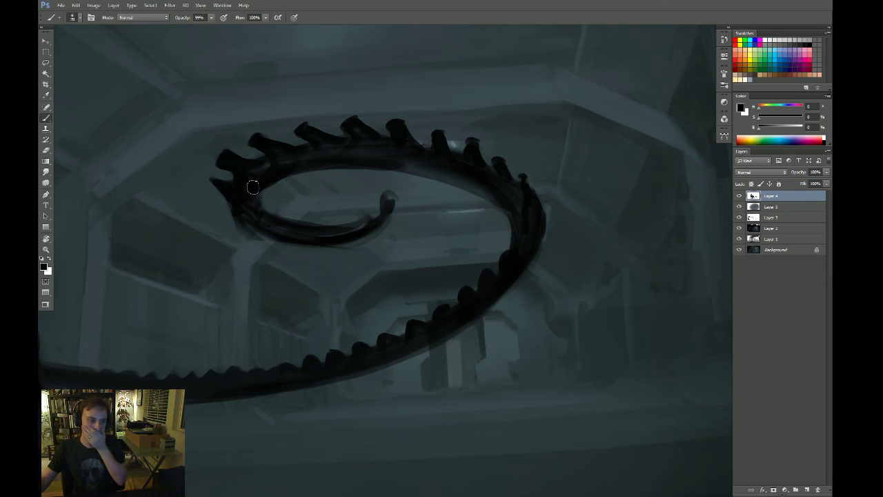
key(e)
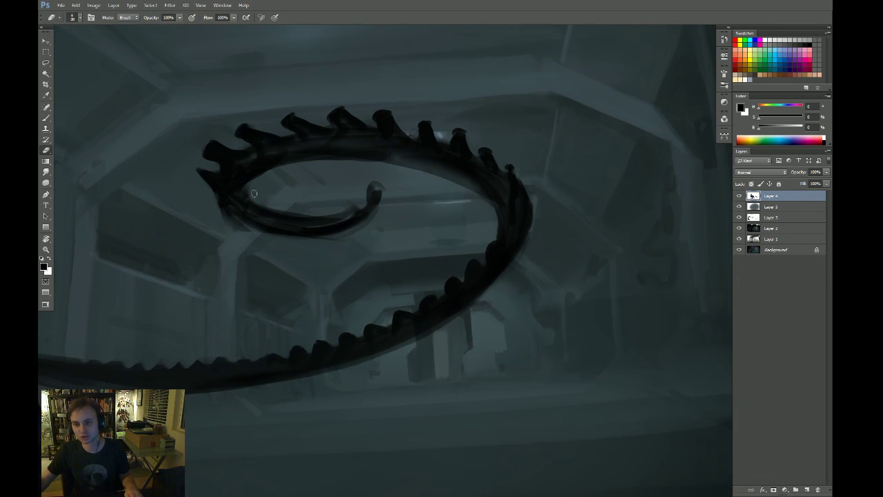
Fill in the dark lower curve at the coil's outer bend and trim the end spikes with the eraser
key(r)
mouse_move(290, 208)
mouse_down()
mouse_move(457, 250)
mouse_move(394, 310)
mouse_move(459, 134)
mouse_move(449, 155)
mouse_move(461, 170)
mouse_move(489, 124)
mouse_move(455, 184)
mouse_up()
key(b)
key(e)
key(Escape)
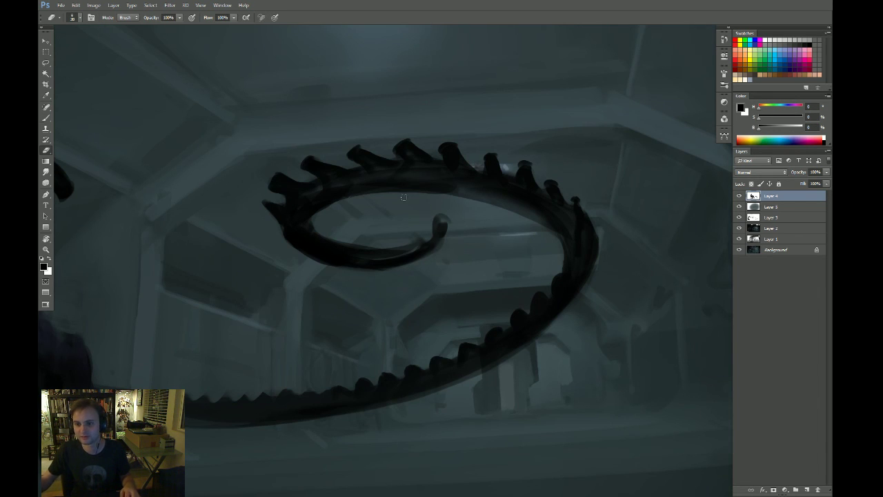
key(b)
key(w)
key(e)
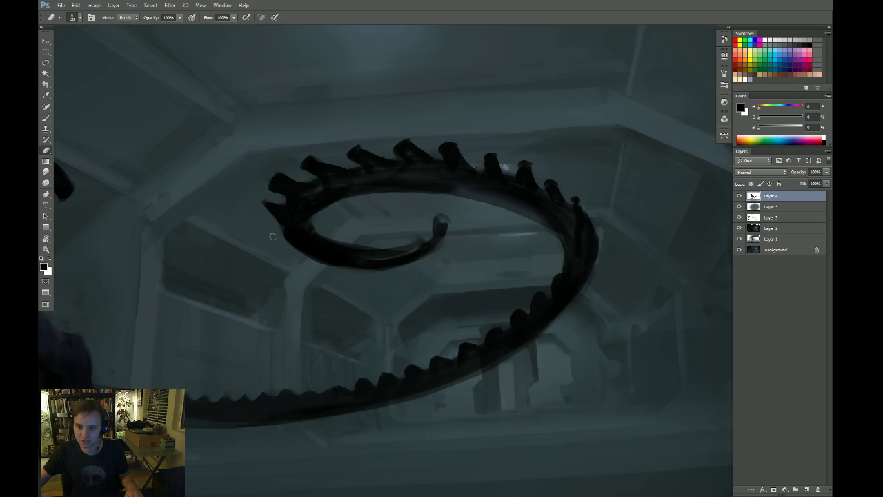
drag(271, 210, 256, 207)
Paint three black spikes along the upper edge of the tail's inner curl and shape them with the eraser
key(b)
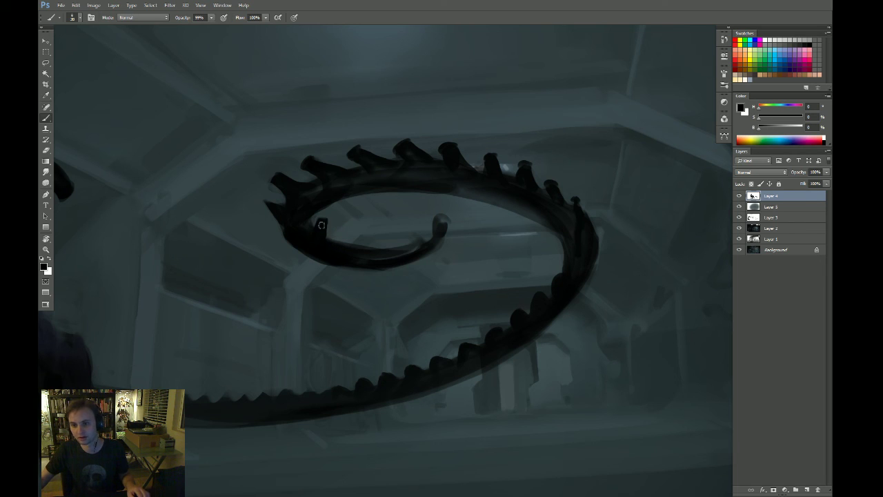
key(e)
key(b)
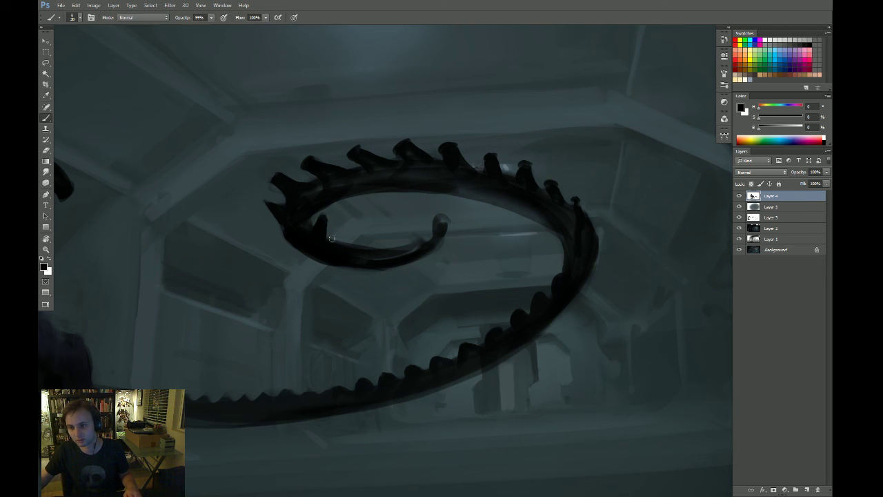
mouse_move(332, 238)
mouse_down()
mouse_move(342, 222)
mouse_move(373, 225)
mouse_move(352, 242)
mouse_move(403, 166)
mouse_move(422, 173)
mouse_move(418, 166)
mouse_move(425, 198)
mouse_move(435, 201)
mouse_move(411, 180)
mouse_move(429, 186)
mouse_move(420, 208)
mouse_up()
key(e)
key(b)
key(e)
key(r)
key(b)
key(e)
key(b)
key(e)
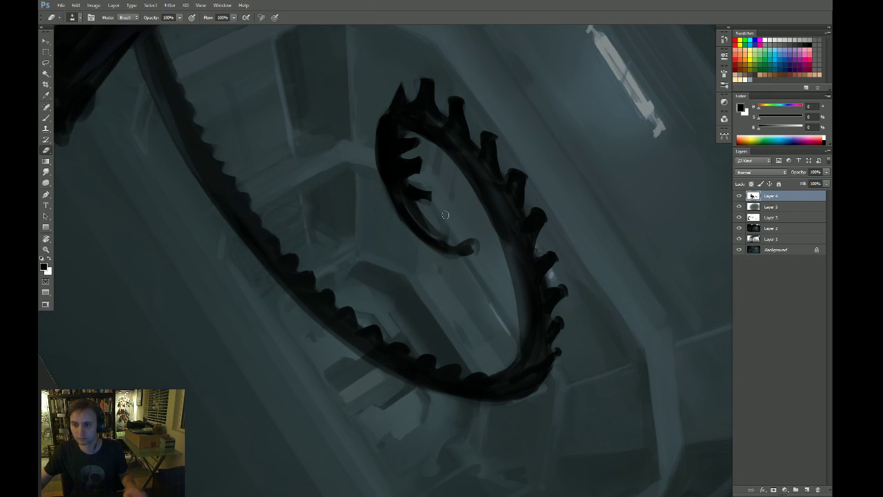
key(z)
key(Escape)
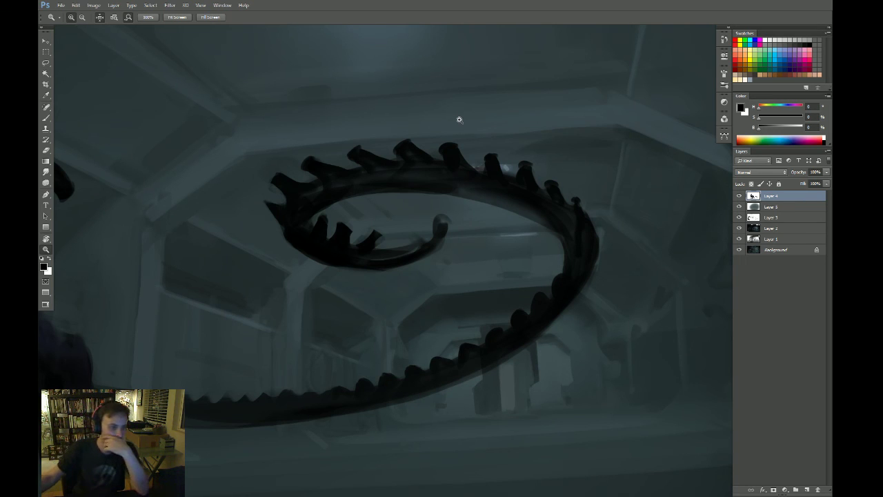
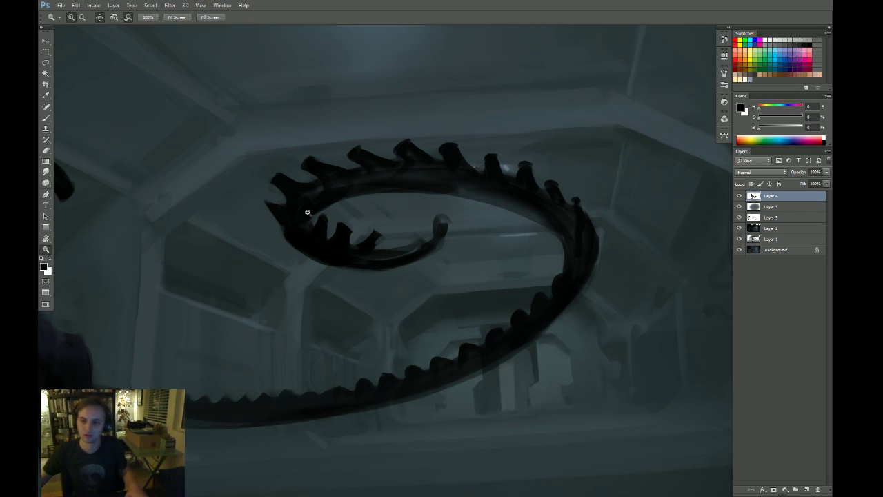
Refine the tips and gaps of the three inner spikes by alternating small black strokes and eraser trims
drag(375, 206, 380, 198)
key(e)
key(b)
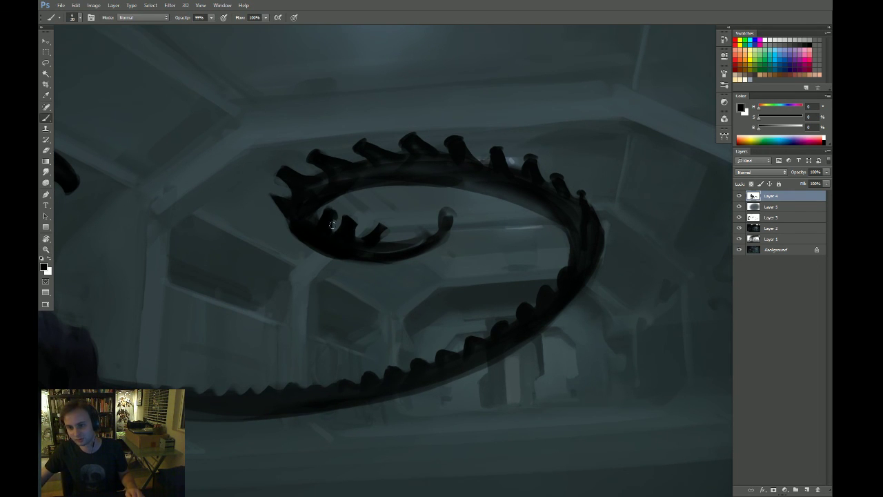
key(e)
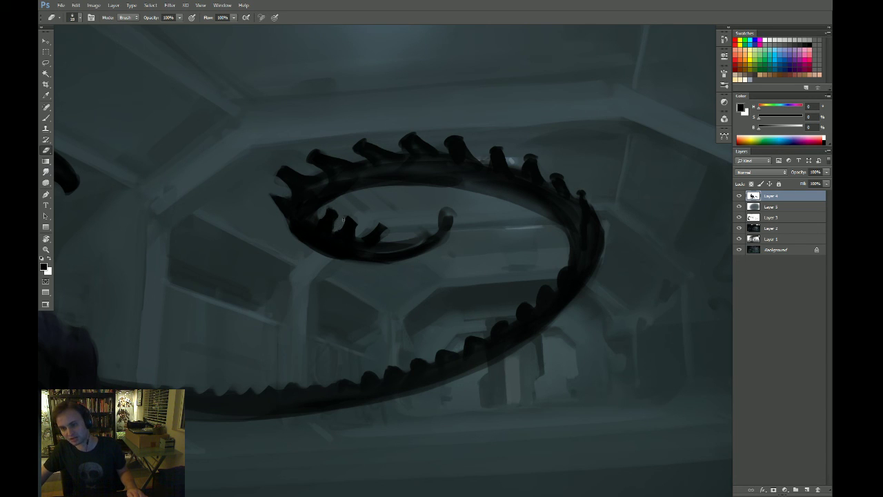
key(b)
drag(344, 219, 358, 223)
key(e)
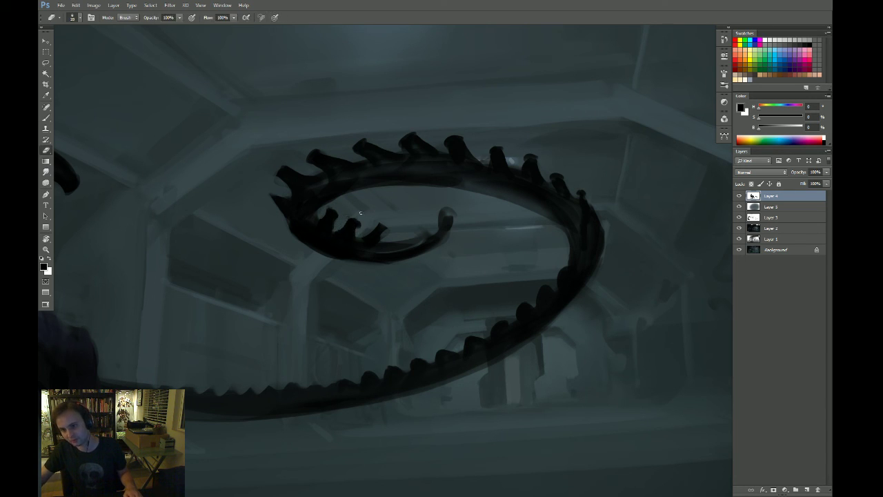
key(b)
drag(371, 234, 376, 226)
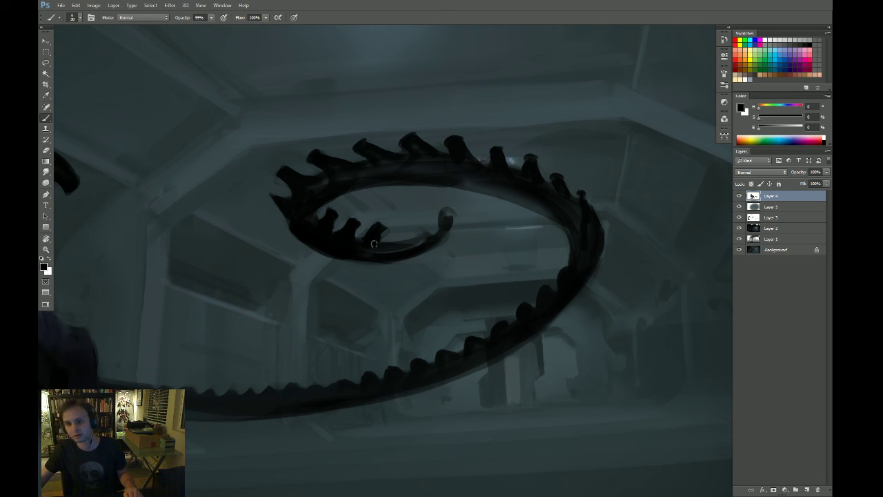
key(e)
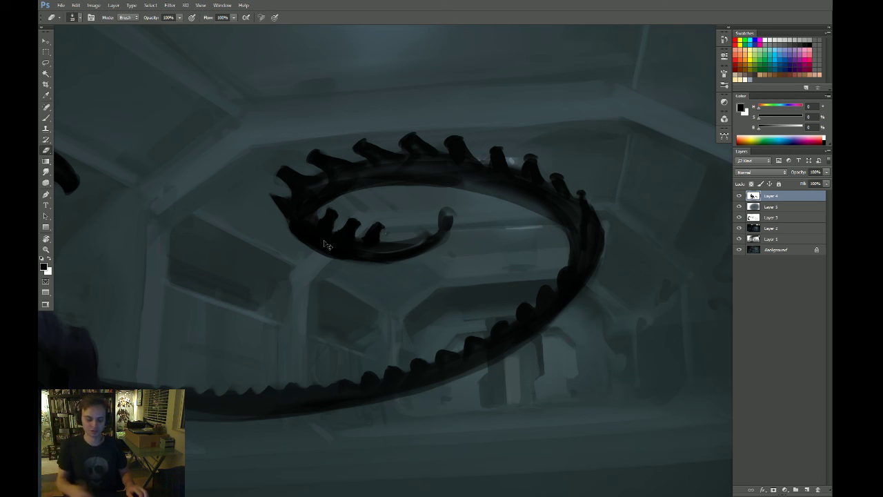
Flip the canvas horizontally and paint a fourth black spike on the inner curl, closer to the tail's end
drag(289, 328, 665, 331)
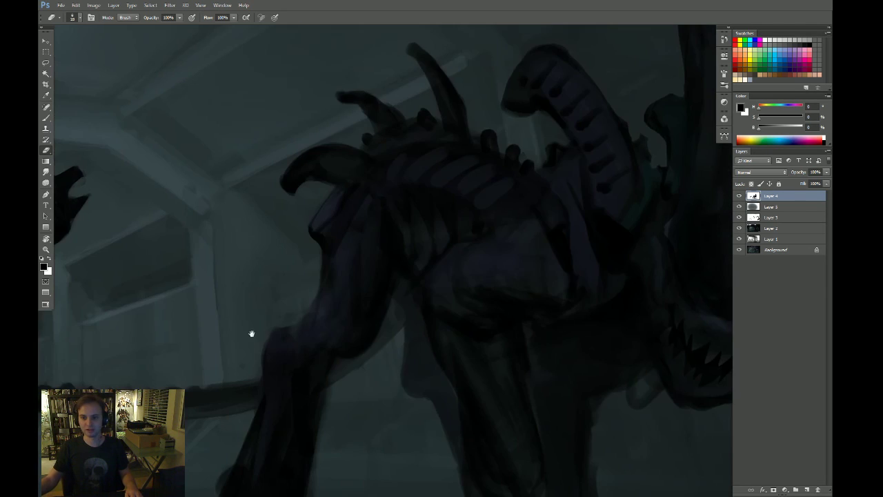
mouse_move(130, 232)
mouse_down()
mouse_move(286, 225)
mouse_move(201, 203)
mouse_move(192, 221)
mouse_up()
key(b)
key(ctrl+z)
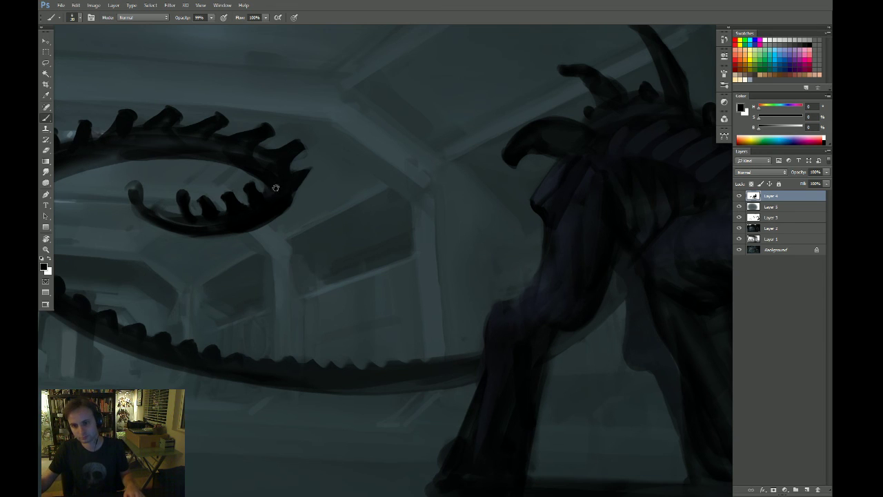
drag(194, 187, 260, 190)
key(e)
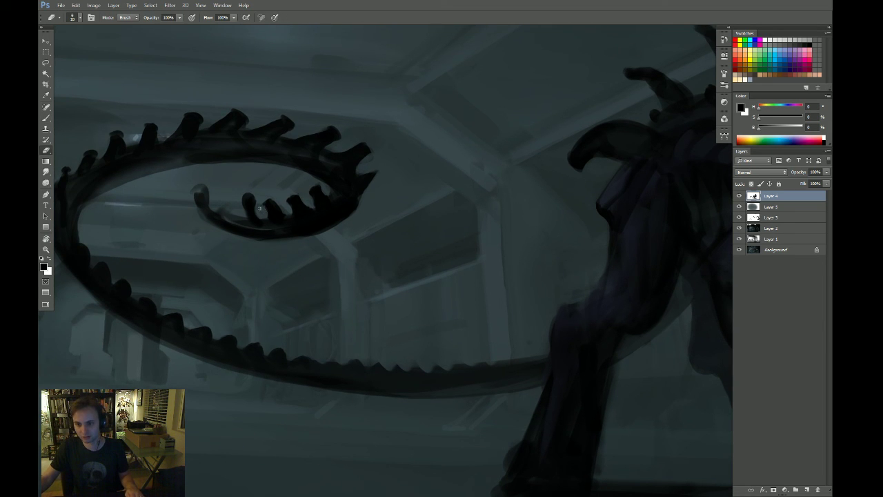
key(b)
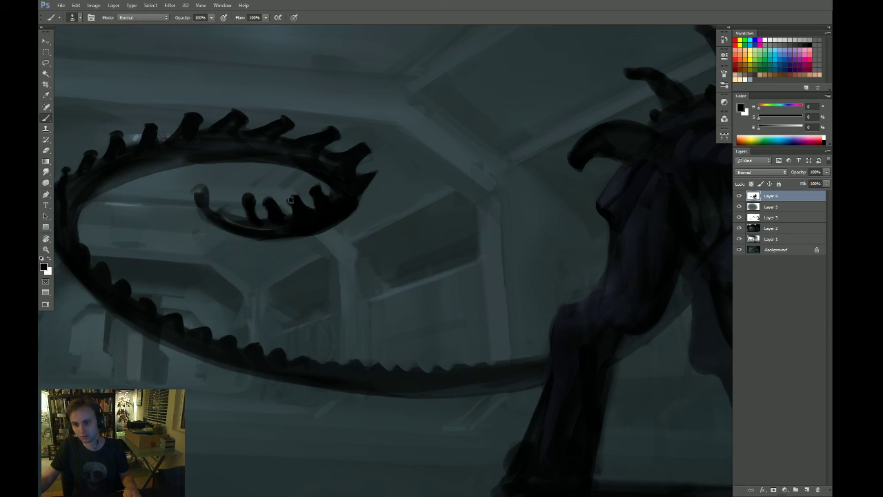
Add smaller spikes near the tail's end and extend its thin tip up behind the upper coil
mouse_move(227, 186)
mouse_down()
mouse_move(233, 214)
mouse_move(222, 217)
mouse_move(207, 200)
mouse_move(208, 185)
mouse_move(216, 209)
mouse_move(206, 180)
mouse_move(210, 200)
mouse_up()
key(e)
key(z)
drag(211, 233, 200, 234)
drag(349, 209, 289, 214)
key(r)
drag(482, 240, 478, 243)
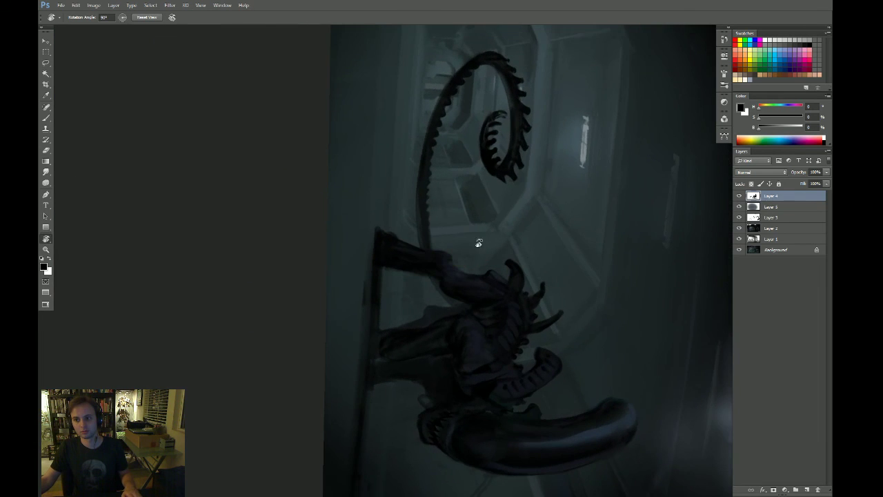
key(Escape)
key(z)
key(r)
drag(248, 315, 430, 235)
key(z)
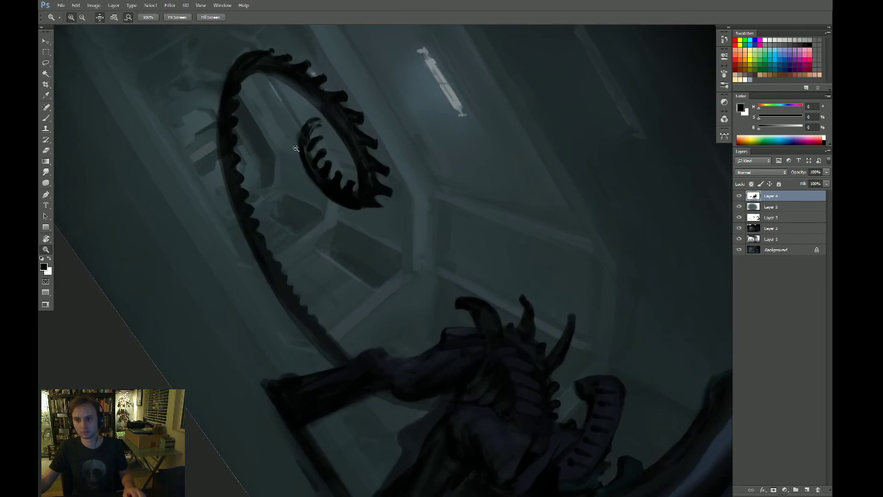
drag(293, 151, 333, 148)
key(b)
mouse_move(331, 63)
mouse_down()
mouse_move(313, 114)
mouse_move(320, 96)
mouse_move(305, 194)
mouse_up()
key(space)
Lasso a narrow curved blade shape above the coil, hide the selection outline and fill the blade with dark paint
key(l)
mouse_move(314, 141)
mouse_down()
mouse_move(340, 115)
mouse_move(412, 87)
mouse_up()
drag(340, 131, 325, 143)
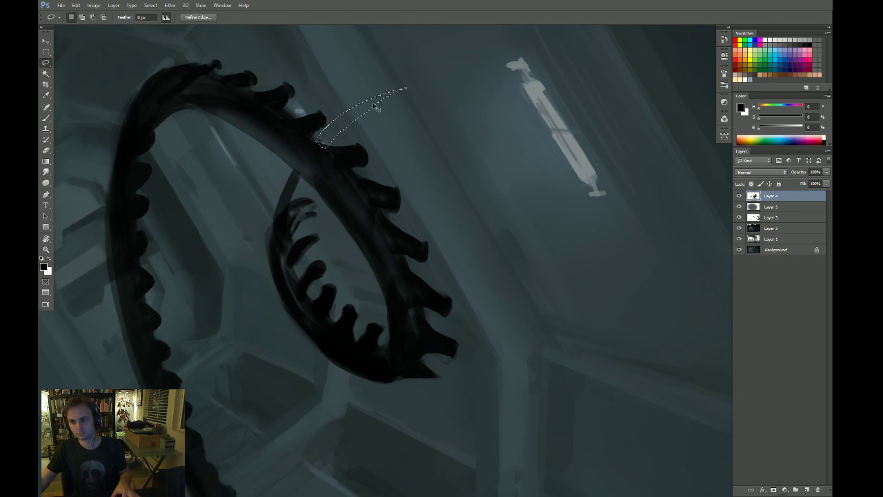
key(ctrl+h)
key(b)
drag(405, 95, 314, 153)
key(ctrl+space)
drag(399, 206, 338, 208)
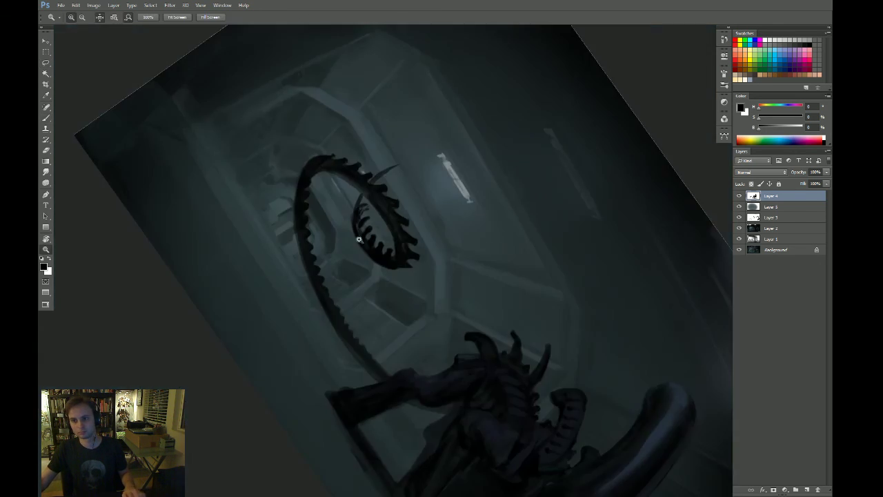
Level the canvas and examine the new tail blade against the whole creature and up close
key(r)
mouse_move(500, 224)
mouse_down()
mouse_move(477, 325)
mouse_move(456, 332)
mouse_up()
key(Escape)
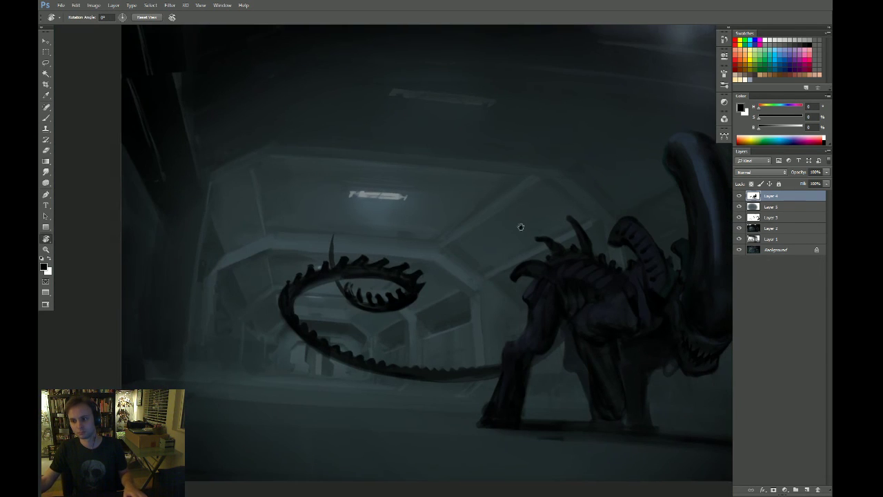
key(space)
drag(583, 290, 468, 225)
key(ctrl+space)
drag(191, 249, 271, 245)
key(b)
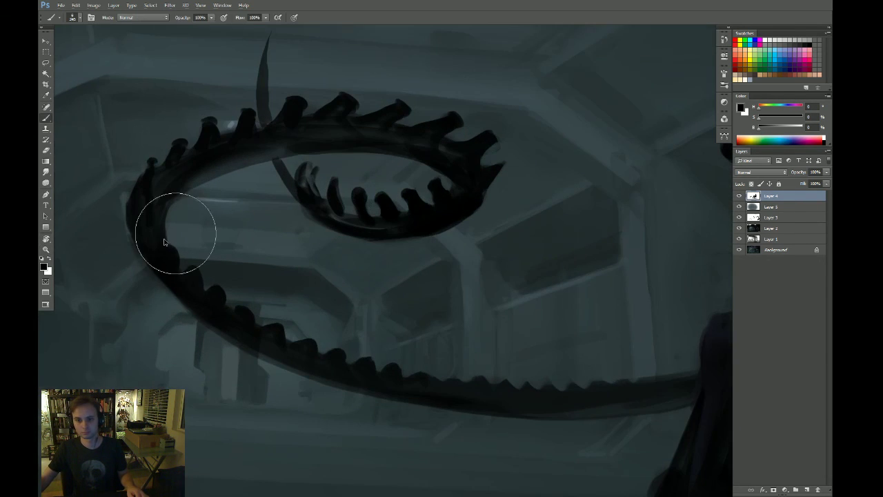
key(ctrl+space)
drag(215, 218, 195, 237)
key(space)
drag(429, 273, 380, 239)
key(b)
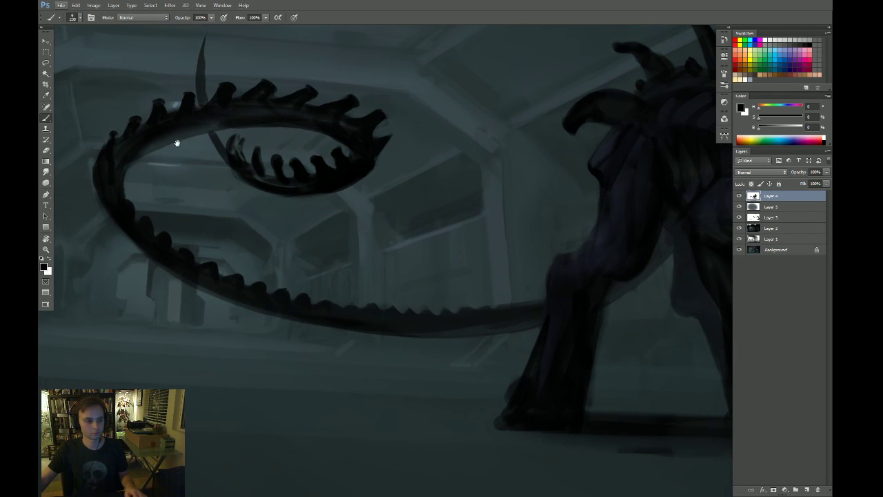
scroll(200, 176, up, 1)
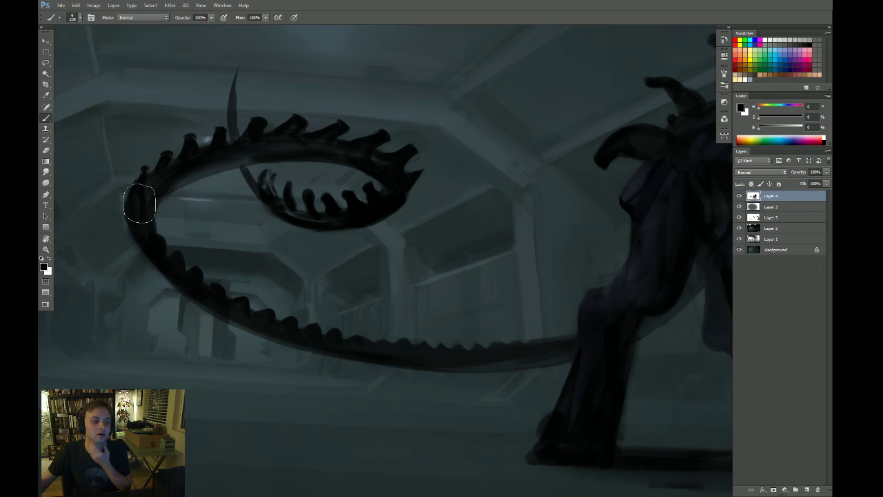
Sample a blue-grey from the background and paint a soft highlight along the inner side of the coil's outer bend
drag(139, 204, 138, 201)
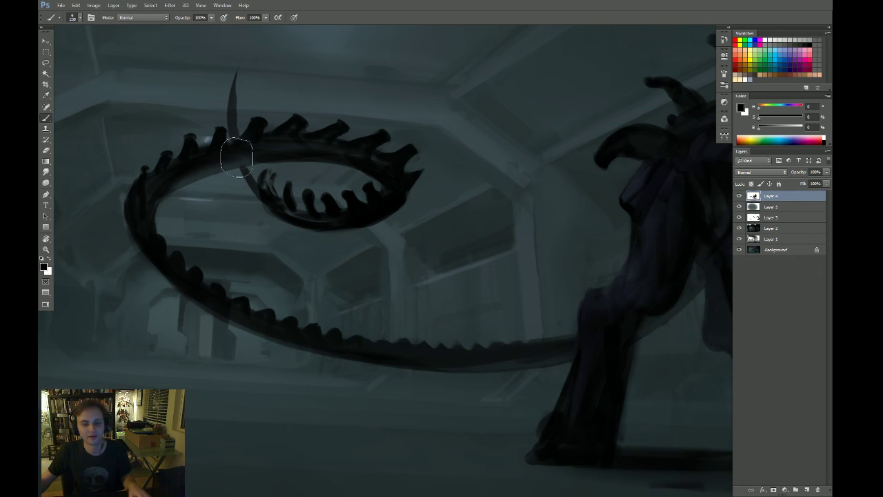
alt+click(221, 194)
mouse_move(179, 178)
mouse_down()
mouse_move(148, 186)
mouse_move(191, 168)
mouse_up()
key(ctrl+z)
mouse_move(149, 201)
mouse_down()
mouse_move(206, 169)
mouse_move(147, 201)
mouse_up()
mouse_move(162, 199)
mouse_down()
mouse_move(203, 170)
mouse_move(184, 178)
mouse_move(148, 220)
mouse_up()
drag(159, 187, 229, 156)
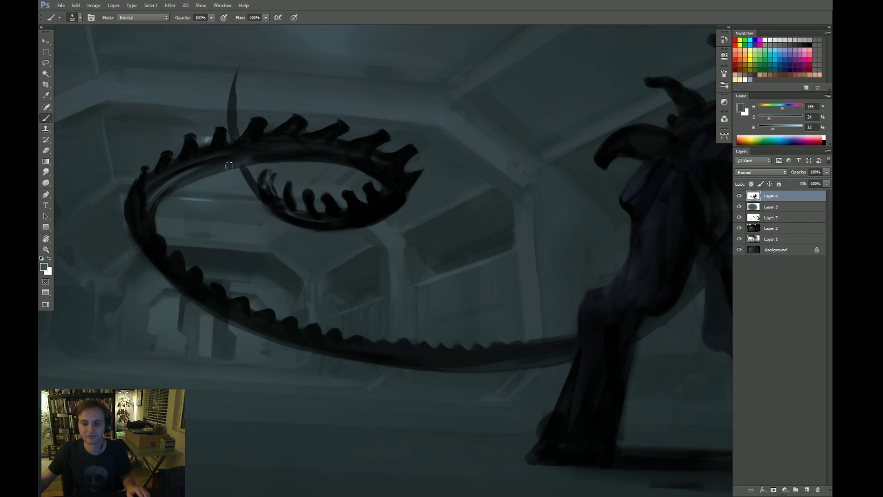
Blend the highlight along the coil's outer bend and darken its inner edge with a near-black sampled from the tail
key(r)
drag(439, 235, 427, 233)
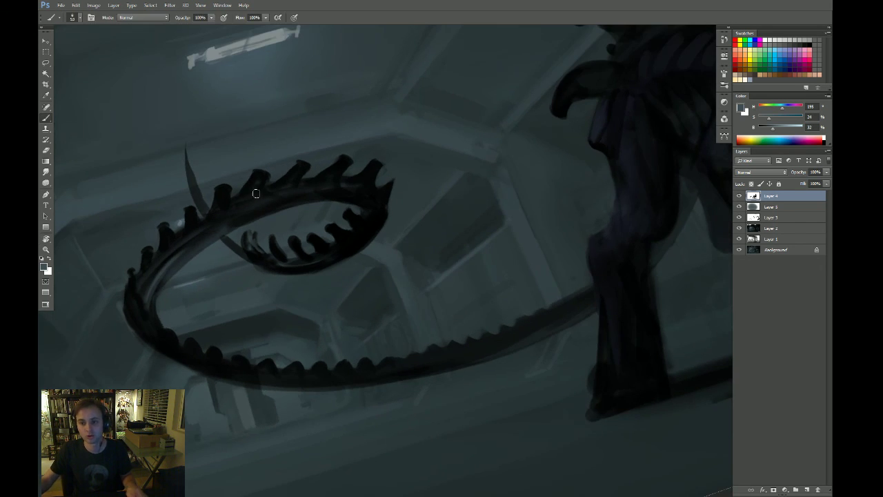
key(ctrl+space)
mouse_move(314, 195)
mouse_down()
mouse_move(251, 237)
mouse_move(297, 211)
mouse_up()
key(s)
key(ctrl+space)
key(r)
drag(420, 238, 452, 254)
key(b)
key(Escape)
key(space)
drag(314, 225, 236, 221)
alt+click(203, 255)
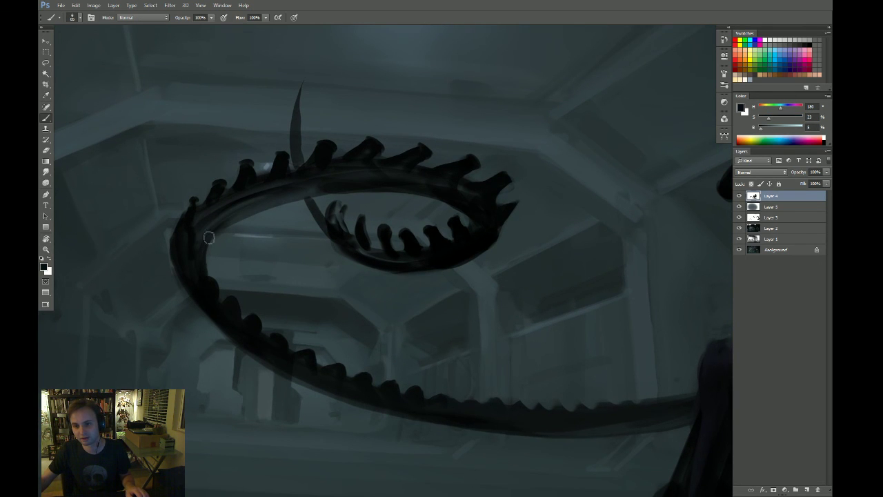
Clean the inner contour of the coil's outer bend with the eraser and check the whole painting with the canvas flipped
key(e)
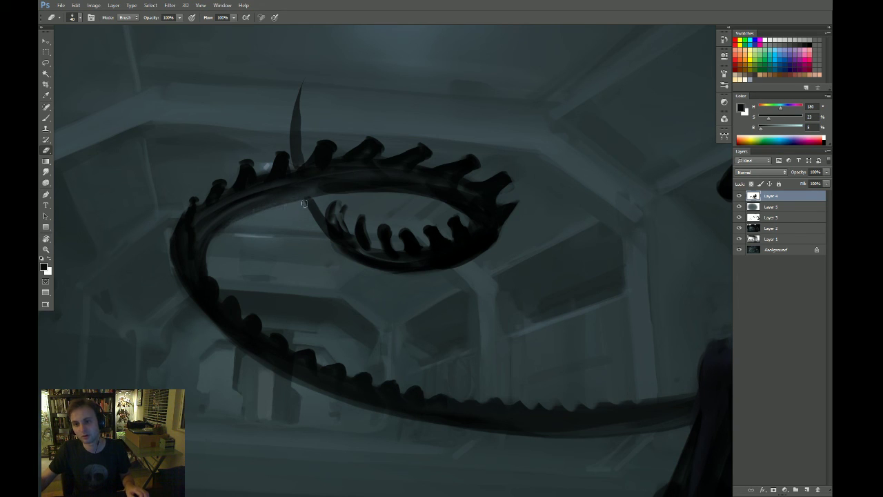
drag(304, 203, 233, 229)
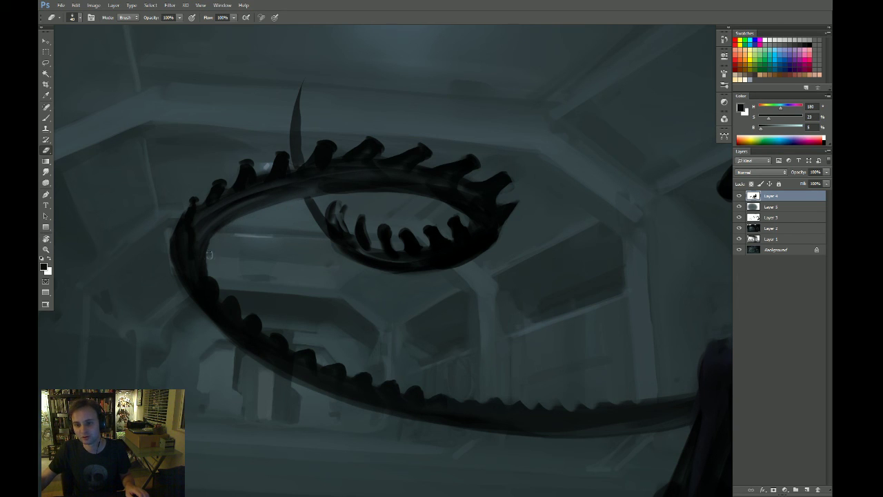
key(z)
drag(258, 237, 197, 282)
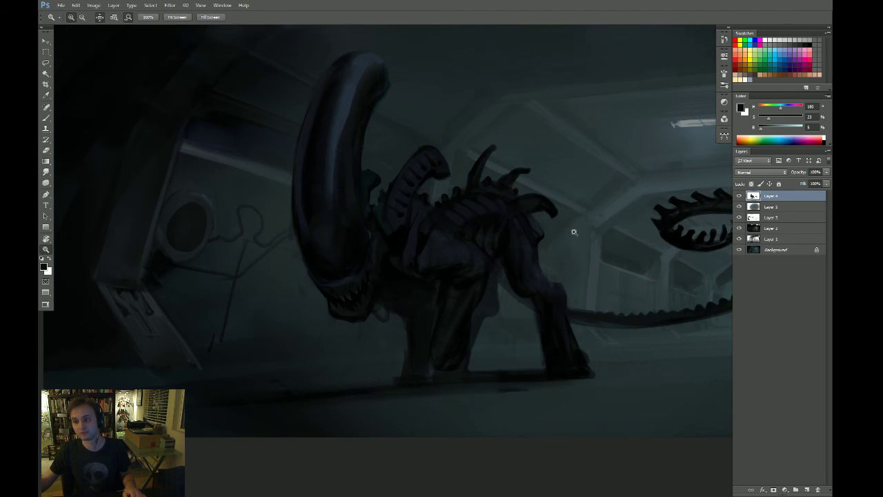
Rotate the view onto the tail coil, sample a blue-grey from the corridor frame and raise its brightness and saturation
drag(574, 231, 282, 245)
drag(500, 229, 531, 231)
key(r)
mouse_move(532, 231)
mouse_down()
mouse_move(503, 210)
mouse_move(456, 212)
mouse_move(481, 220)
mouse_move(455, 205)
mouse_up()
key(z)
key(b)
alt+click(472, 197)
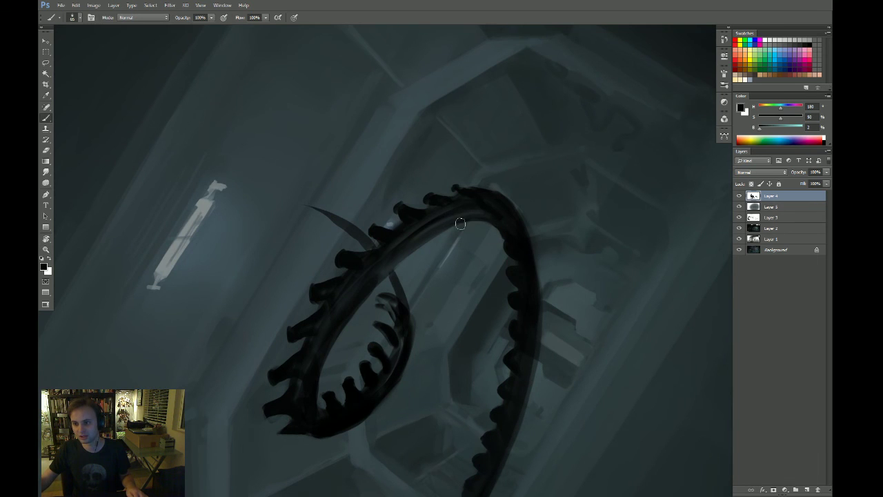
alt+click(426, 137)
drag(772, 126, 780, 127)
drag(771, 117, 783, 118)
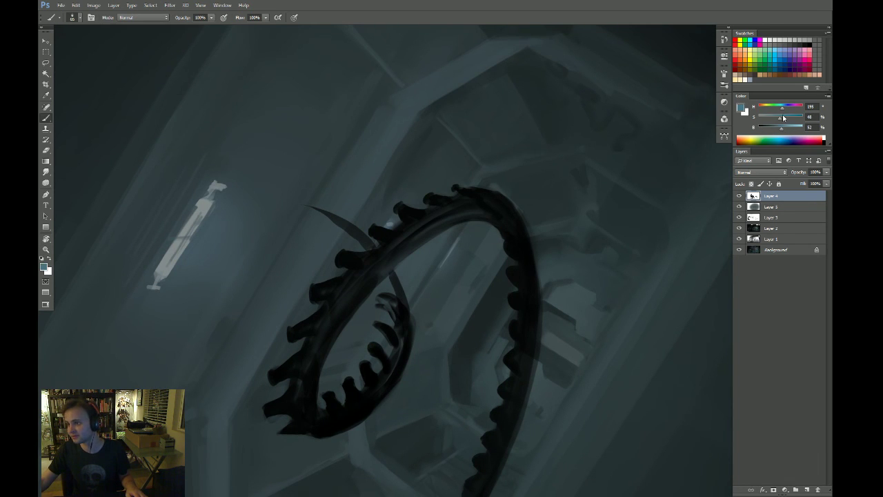
Sample a dark blue from the tail, lighten and saturate it, and paint a fine highlight along the coil's outer bend
alt+click(429, 227)
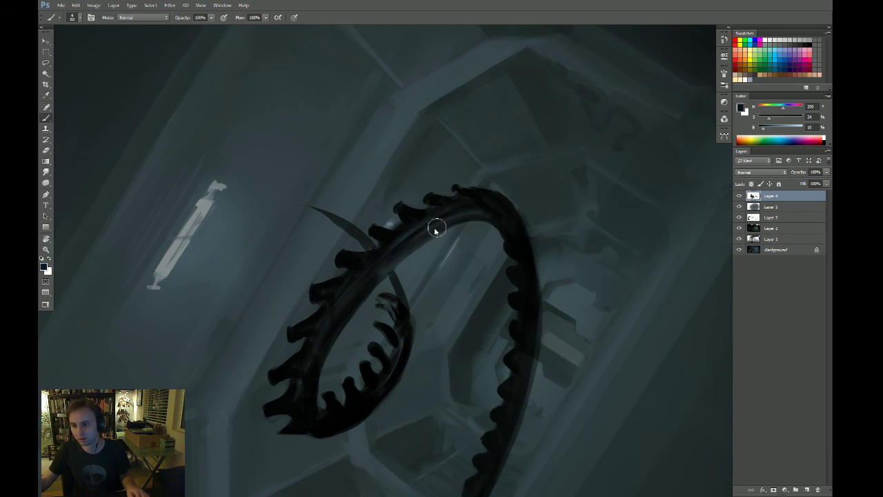
key(bracketleft)
key(bracketleft)
key(bracketleft)
key(bracketleft)
key(bracketleft)
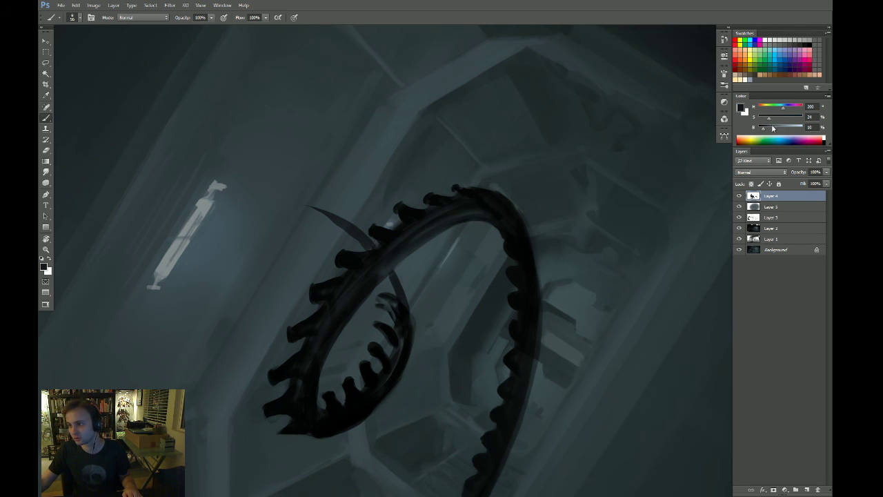
drag(773, 128, 786, 128)
drag(769, 118, 776, 119)
drag(386, 253, 454, 219)
alt+click(435, 224)
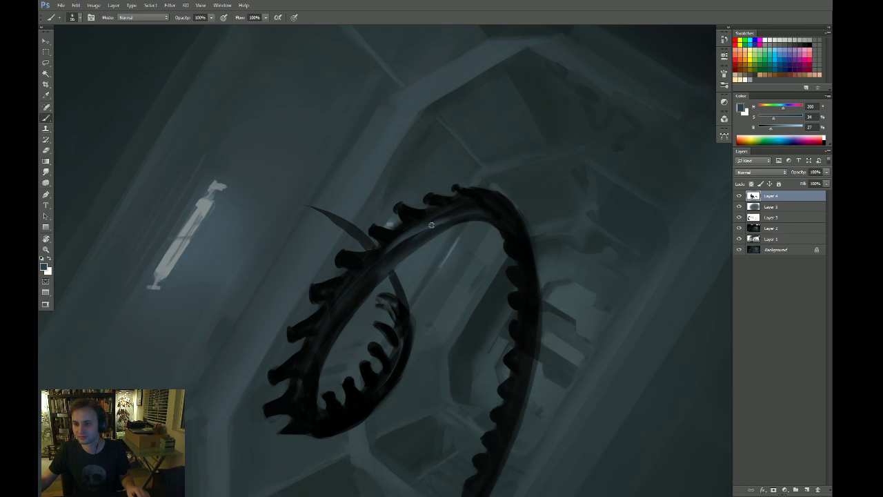
drag(390, 248, 447, 218)
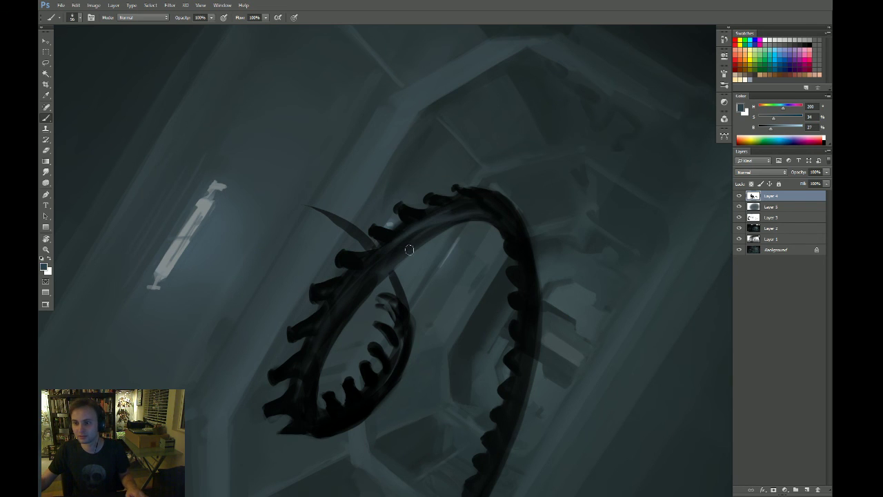
key(r)
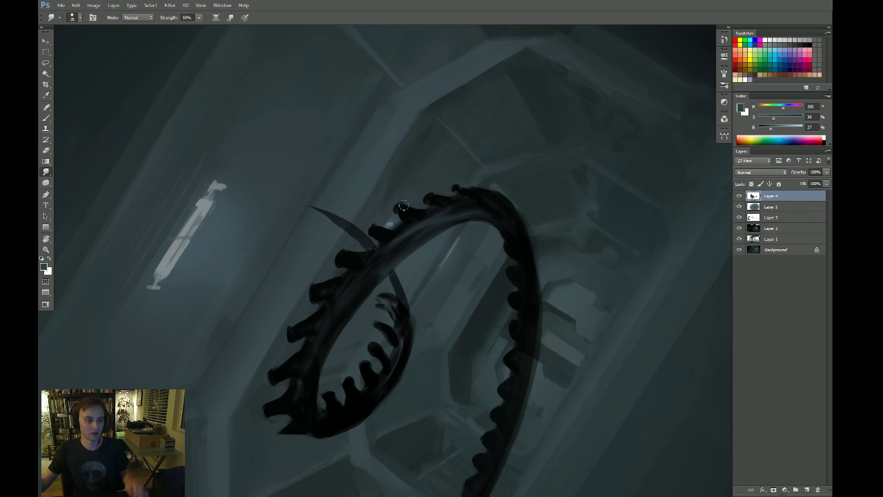
Paint a soft blue-grey highlight along the coil's upper band from its far end, using tones sampled from the tail
key(Escape)
key(b)
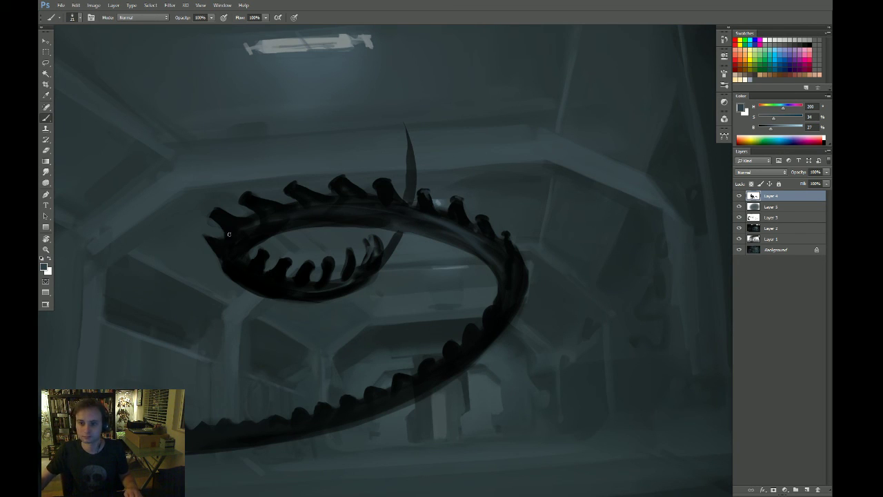
drag(224, 245, 293, 214)
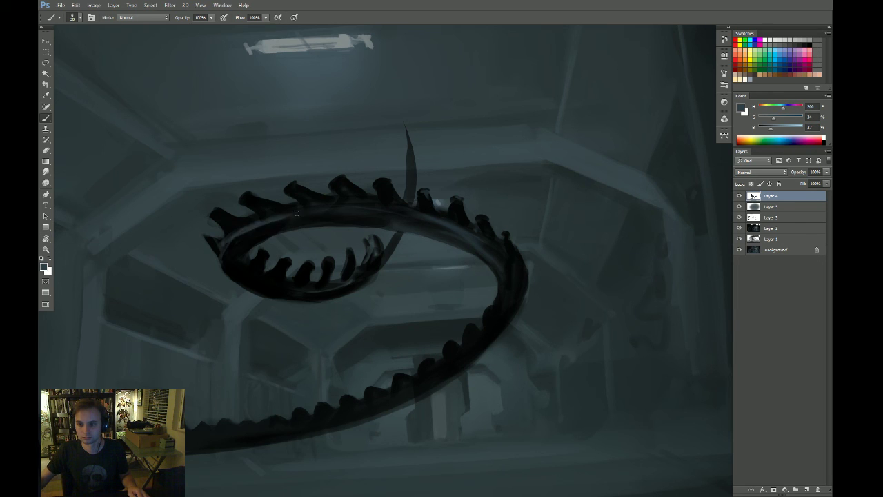
alt+click(274, 219)
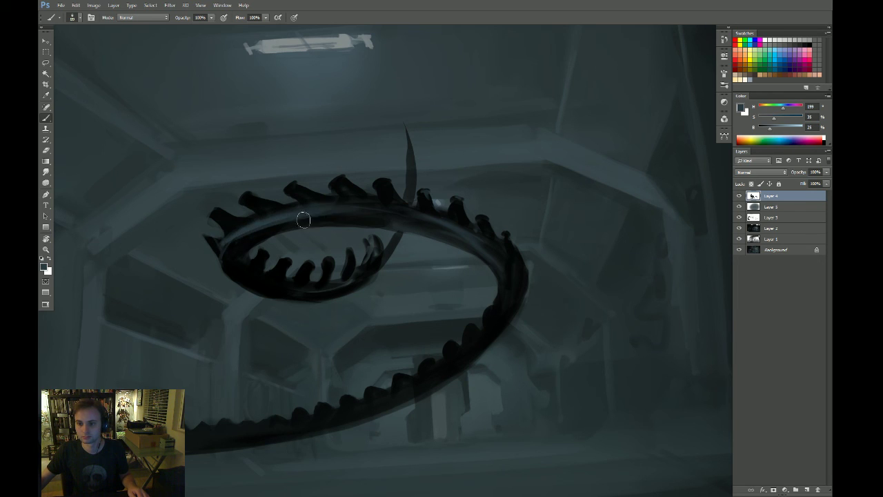
alt+click(306, 224)
drag(224, 249, 333, 211)
mouse_move(295, 234)
mouse_down()
mouse_move(259, 257)
mouse_move(311, 238)
mouse_move(272, 229)
mouse_move(309, 218)
mouse_up()
Darken the inner edge of the coil's outer bend with near-black strokes, redoing those that miss the contour
key(r)
drag(548, 280, 500, 165)
mouse_move(388, 274)
mouse_down()
mouse_move(424, 276)
mouse_move(304, 384)
mouse_move(475, 200)
mouse_up()
key(ctrl+z)
drag(285, 394, 450, 231)
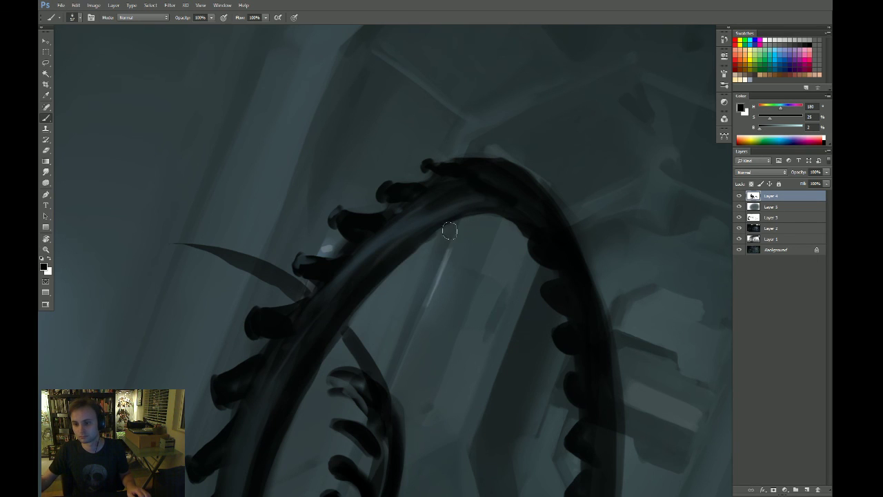
key([)
drag(318, 357, 443, 239)
key(ctrl+z)
drag(338, 321, 504, 205)
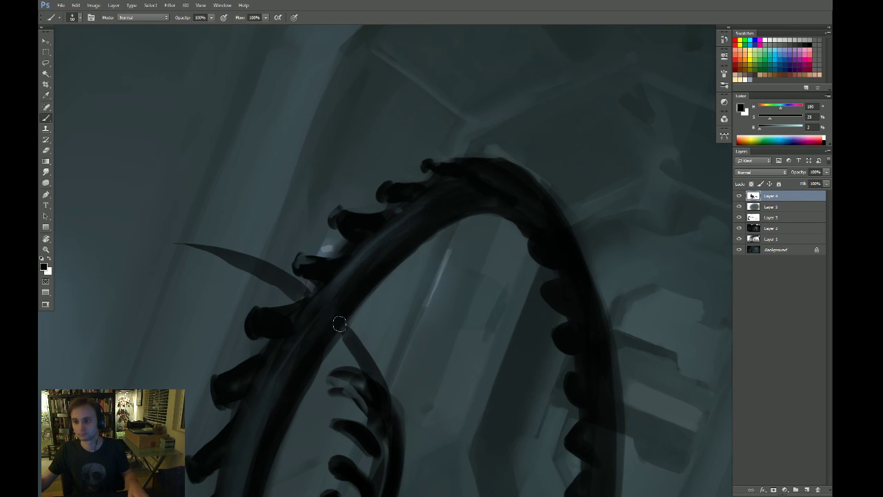
Examine the tail's highlights and contour at different angles and against the whole painting
key(r)
key(Escape)
drag(431, 239, 394, 280)
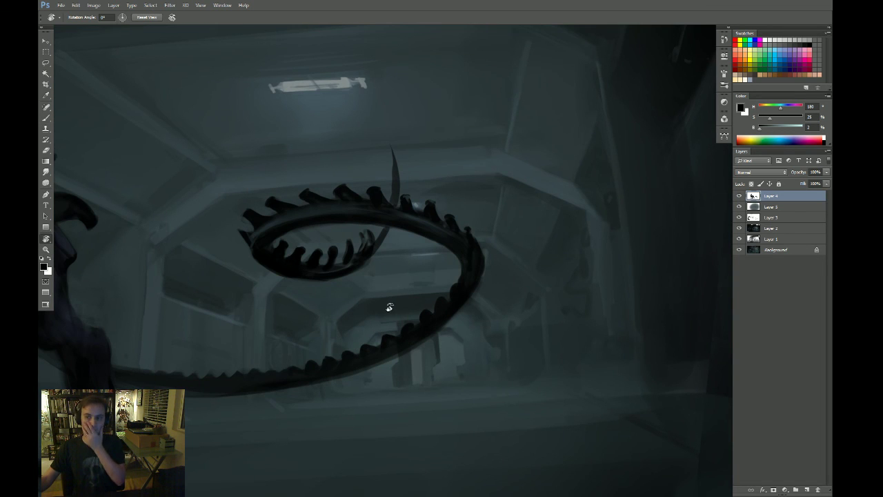
key(space)
key(ctrl+space)
drag(447, 265, 491, 336)
key(r)
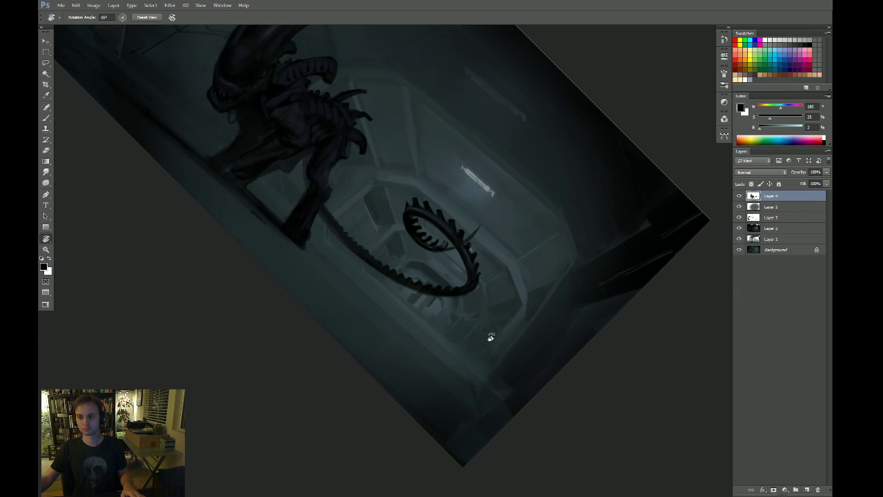
key(Escape)
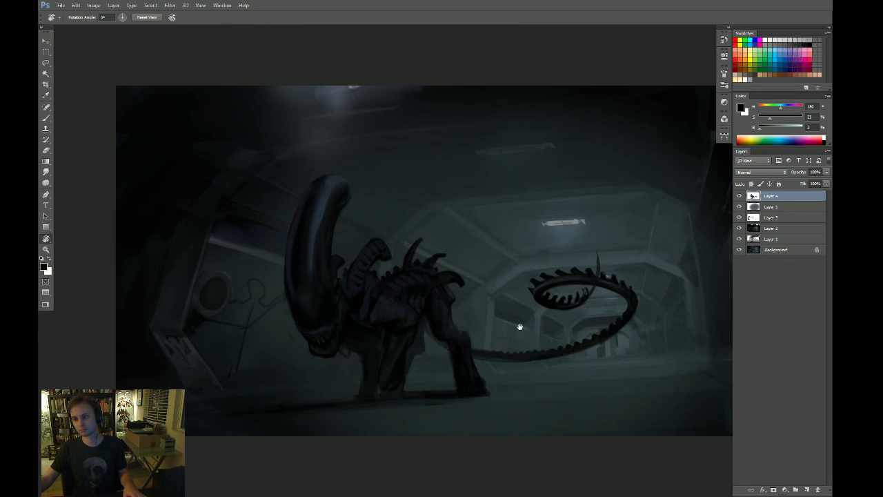
key(space)
drag(497, 326, 442, 292)
Trim the inner contour of the coil's outer bend with a small eraser
key(z)
click(510, 312)
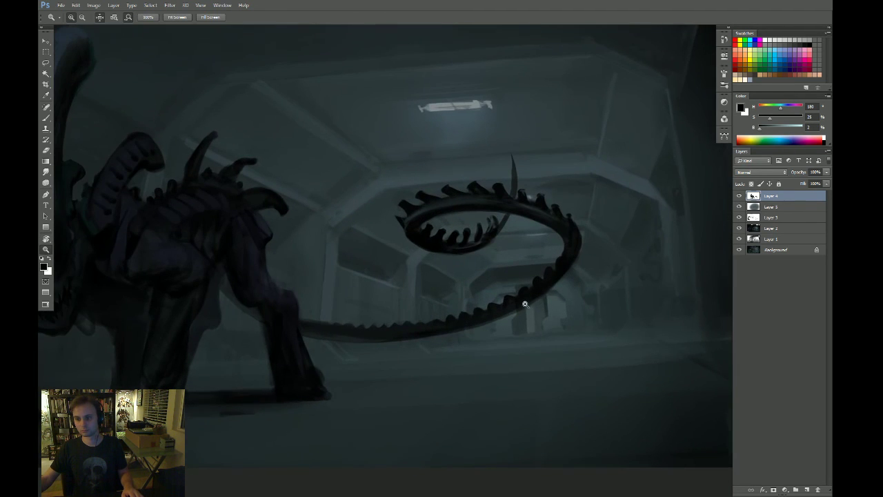
click(523, 300)
key(r)
mouse_move(591, 256)
mouse_down()
mouse_move(531, 316)
mouse_move(509, 310)
mouse_up()
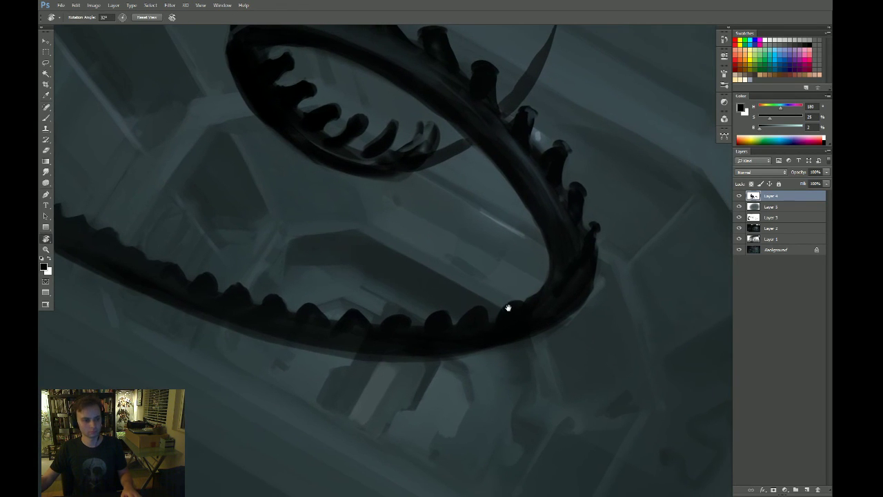
key(b)
key(bracketleft)
key(bracketleft)
key(bracketleft)
key(bracketleft)
key(bracketleft)
key(bracketleft)
key(bracketleft)
key(bracketleft)
key(bracketleft)
key(bracketleft)
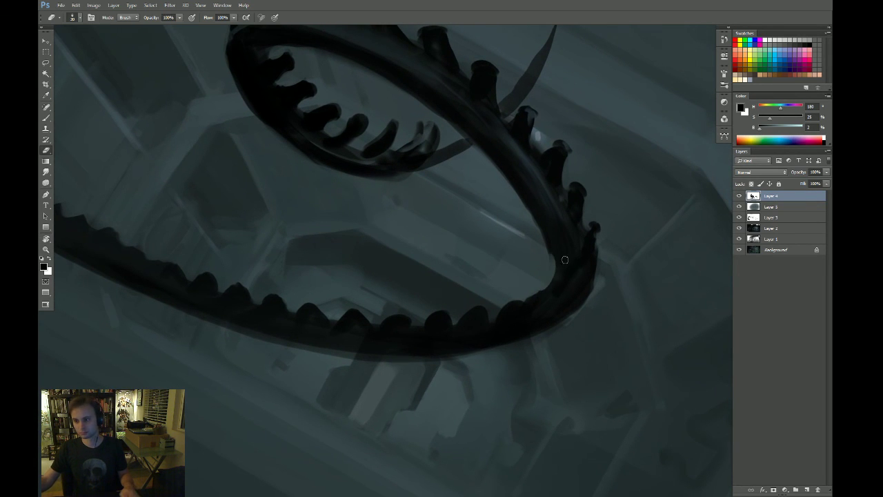
key(r)
mouse_move(563, 256)
mouse_down()
mouse_move(414, 236)
mouse_move(372, 200)
mouse_up()
key(b)
mouse_move(397, 158)
mouse_down()
mouse_move(350, 203)
mouse_move(329, 246)
mouse_move(373, 170)
mouse_up()
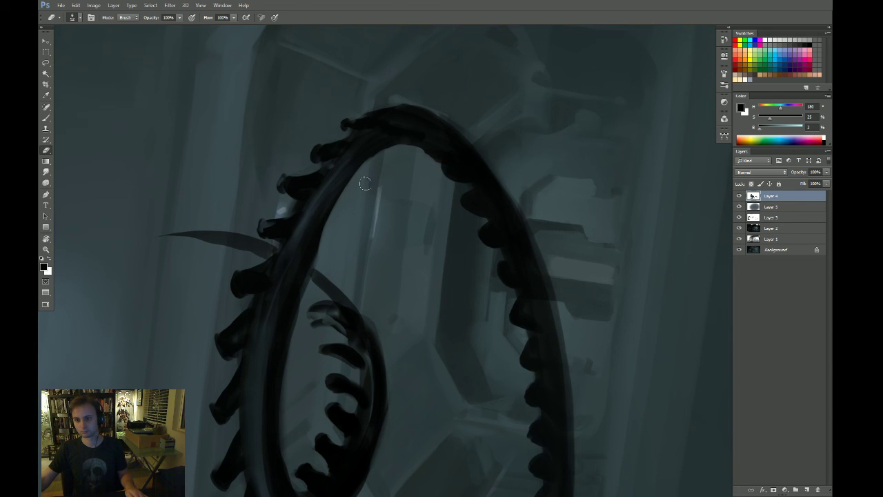
Smooth the inner edge of the coil's outer bend with pure black down to where the tail end passes behind it
key(b)
drag(357, 222, 356, 227)
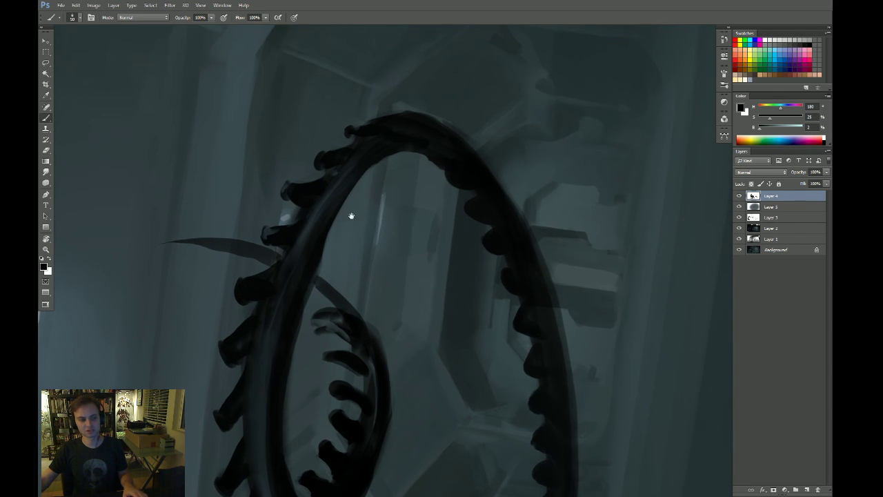
drag(377, 164, 371, 194)
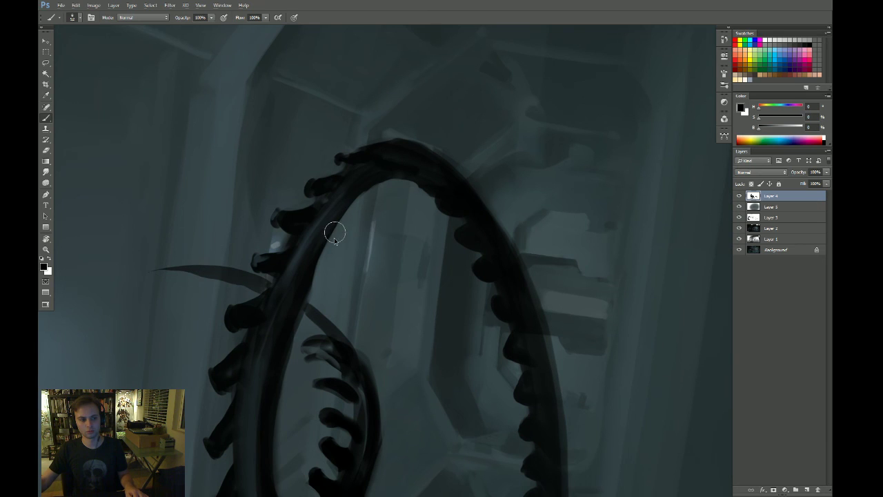
key([)
key([)
key([)
key([)
mouse_move(303, 298)
mouse_down()
mouse_move(380, 174)
mouse_move(313, 305)
mouse_up()
Erase the excess dark paint along the coil's inner contour just below the crossing with the tail end
key(e)
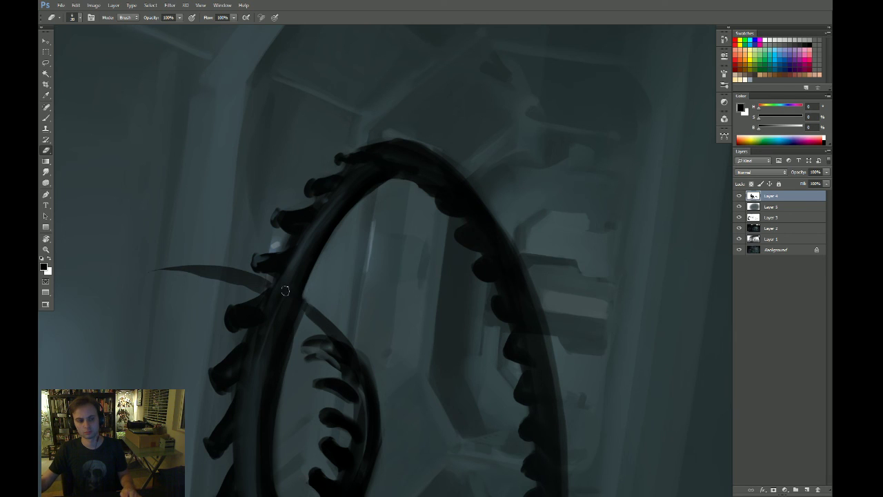
key(b)
key(e)
drag(298, 319, 291, 356)
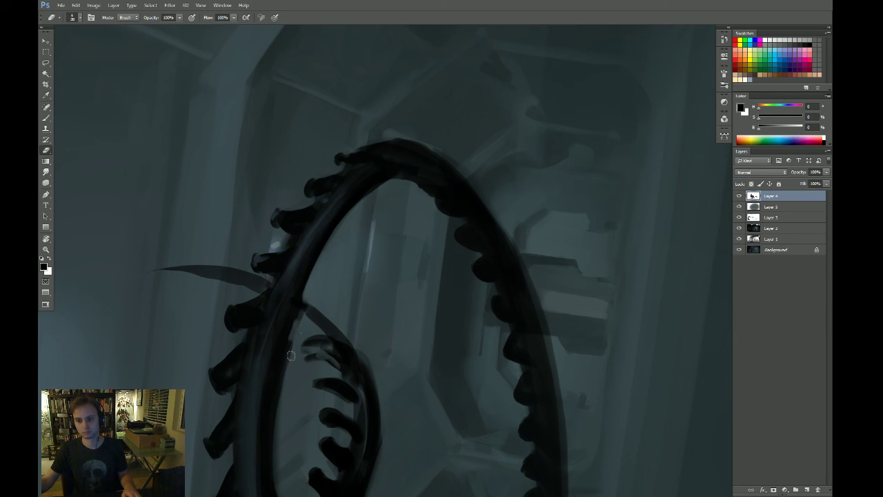
drag(293, 319, 282, 397)
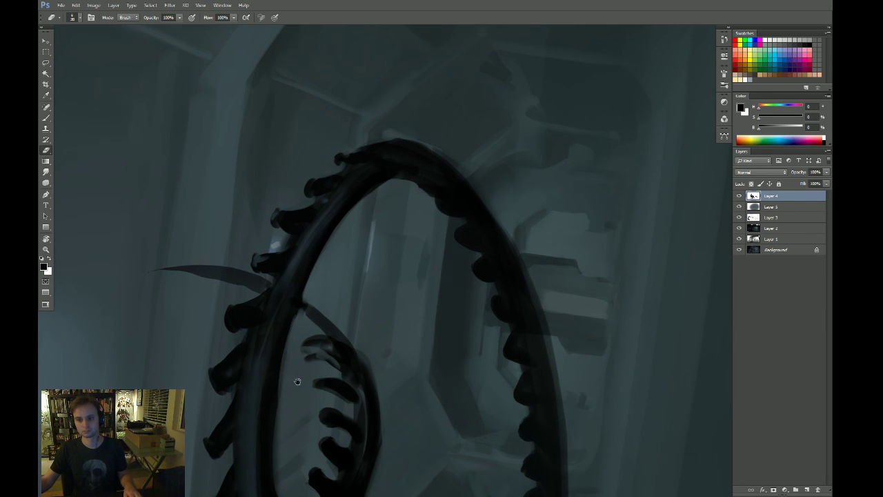
key(ctrl+z)
mouse_move(314, 335)
mouse_down()
mouse_move(318, 266)
mouse_move(283, 345)
mouse_move(302, 256)
mouse_up()
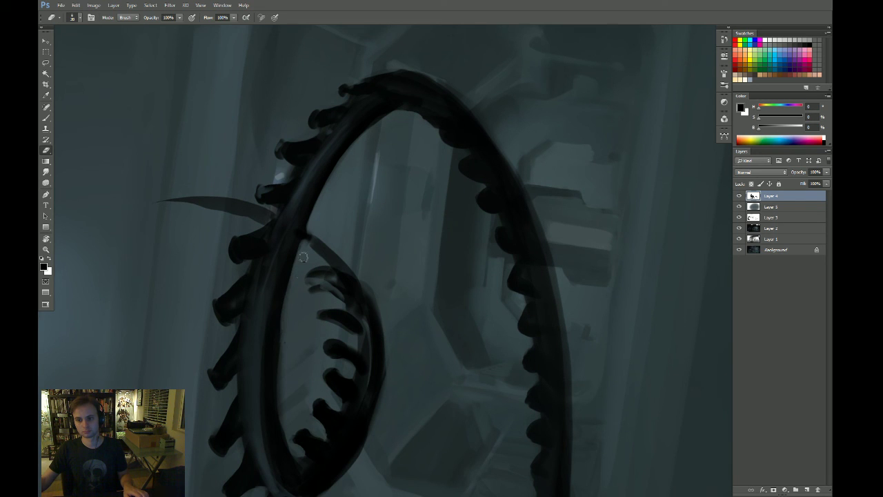
drag(286, 345, 290, 421)
Paint the tail's inner end black up to the crossing so the curl connects with the blade, refining its edge
key(r)
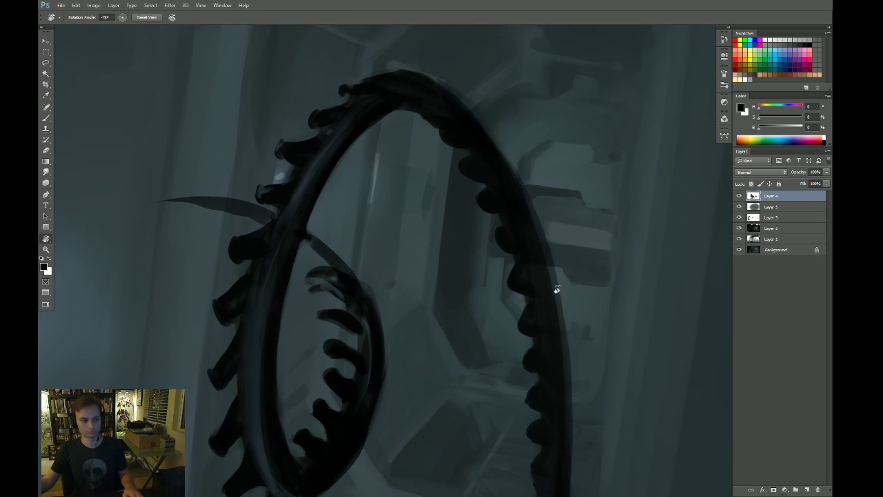
drag(556, 290, 455, 312)
key(b)
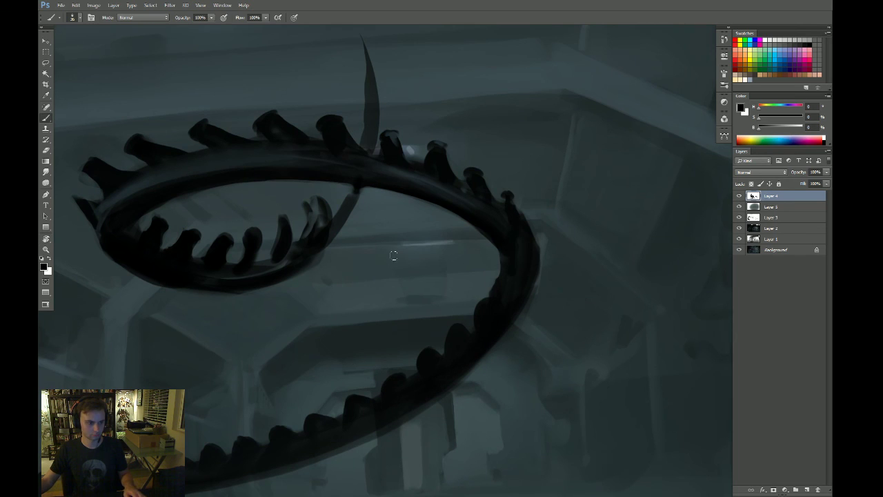
mouse_move(342, 187)
mouse_down()
mouse_move(353, 193)
mouse_move(317, 264)
mouse_up()
key(e)
key(b)
key(z)
key(r)
mouse_move(474, 237)
mouse_down()
mouse_move(476, 284)
mouse_move(478, 250)
mouse_move(379, 236)
mouse_move(332, 242)
mouse_up()
key(e)
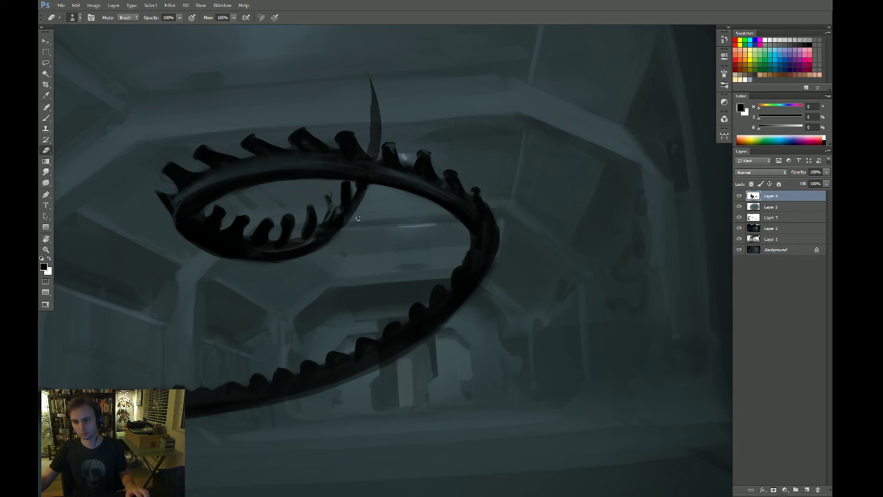
Adjust the underside of the tail's inner curl with black and the eraser, and check the painting with the canvas flipped
key(b)
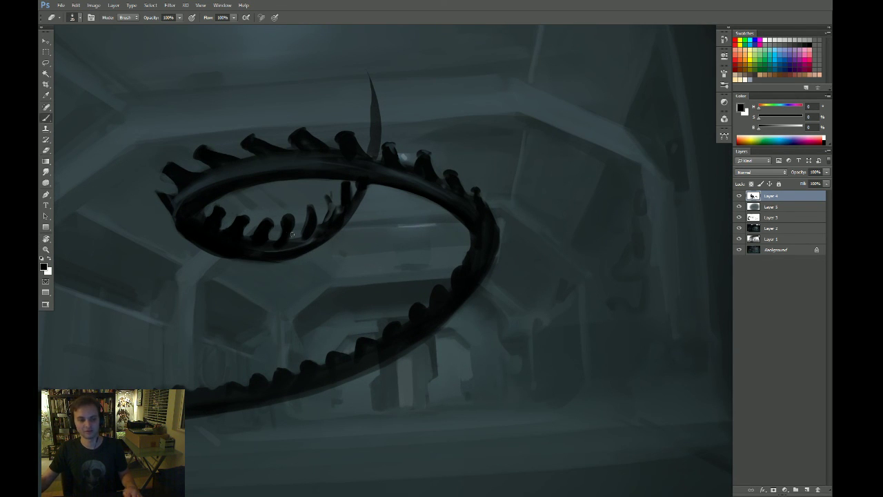
mouse_move(267, 250)
mouse_down()
mouse_move(314, 240)
mouse_move(325, 228)
mouse_move(329, 240)
mouse_up()
key(e)
key(ctrl+z)
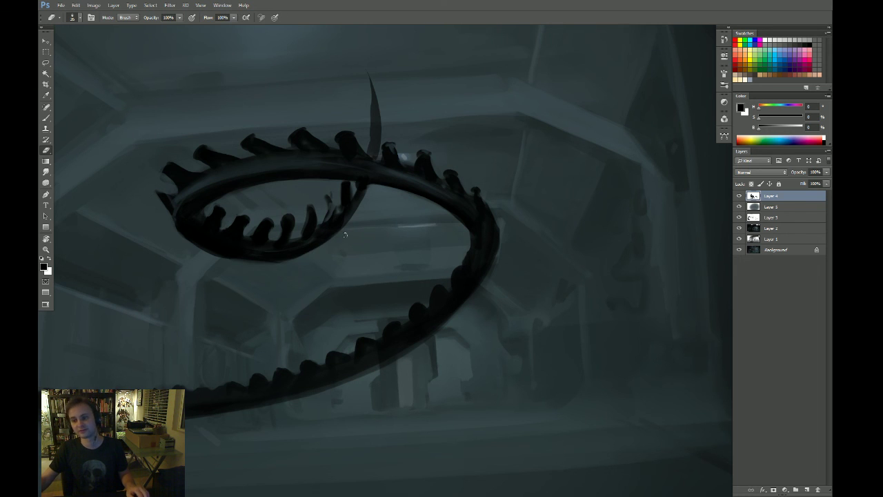
key(z)
alt+click(403, 262)
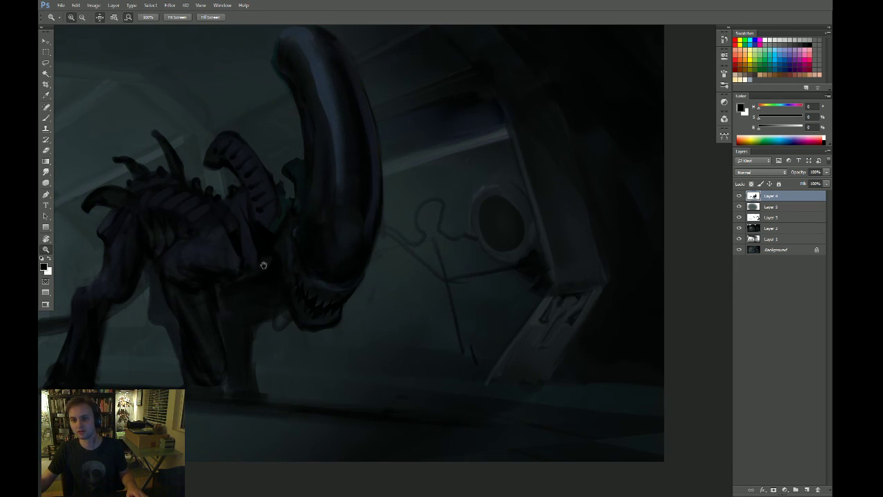
Brush dark paint along the top of the creature's tail coil and down the outer edge of its far bend
key(b)
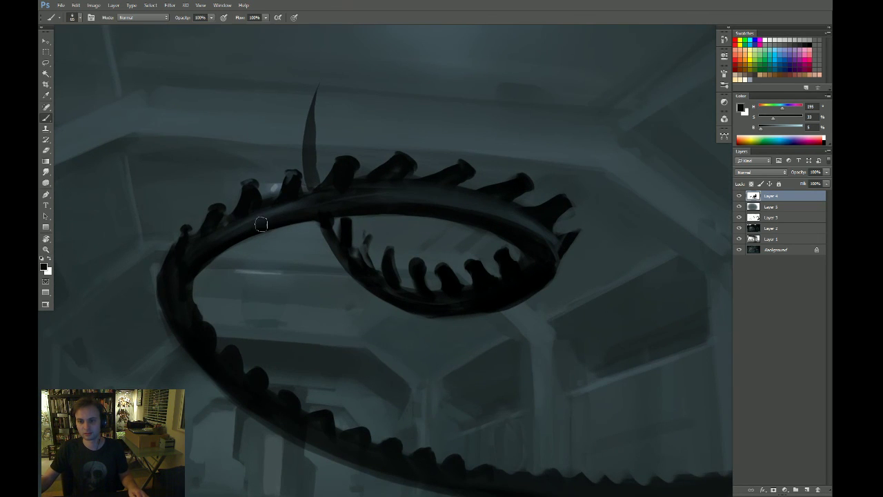
drag(227, 230, 296, 216)
mouse_move(177, 367)
mouse_down()
mouse_move(165, 253)
mouse_move(174, 241)
mouse_up()
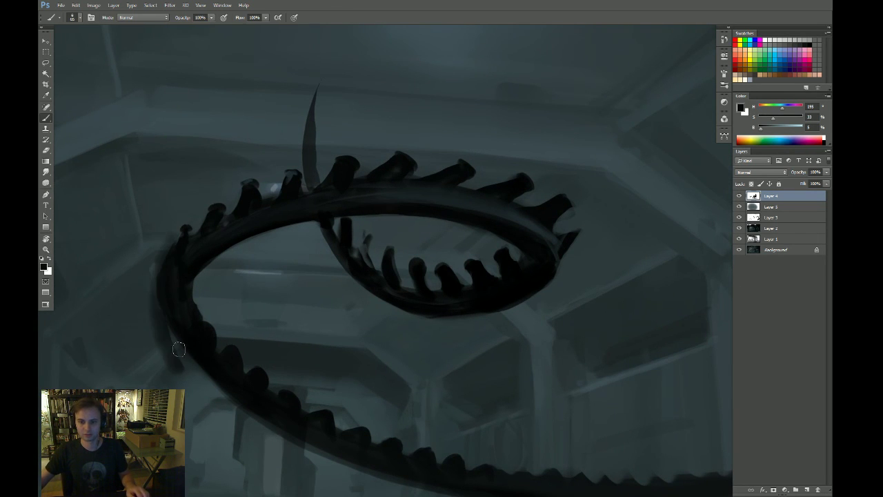
Erase along the outer edge of the tail's far bend to give it a thinner, cleaner contour
key(e)
drag(179, 350, 172, 243)
drag(209, 396, 174, 240)
drag(204, 378, 164, 260)
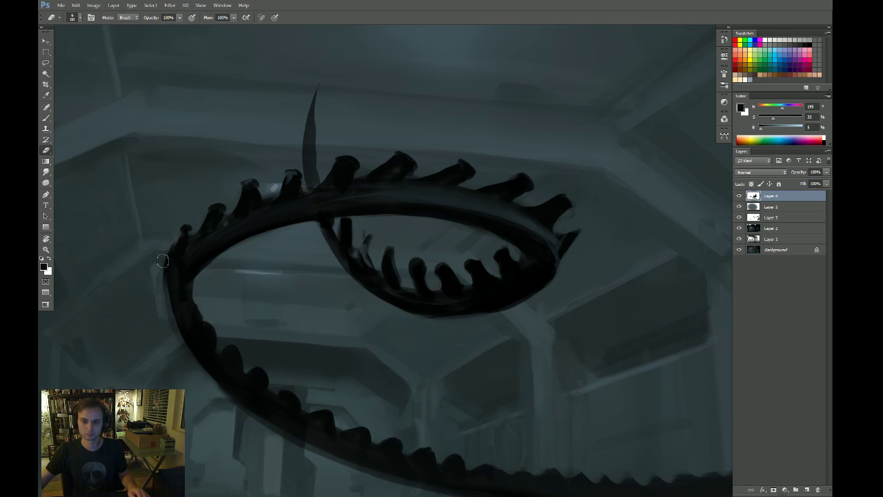
key(ctrl+z)
mouse_move(173, 343)
mouse_down()
mouse_move(178, 238)
mouse_move(159, 279)
mouse_move(156, 314)
mouse_up()
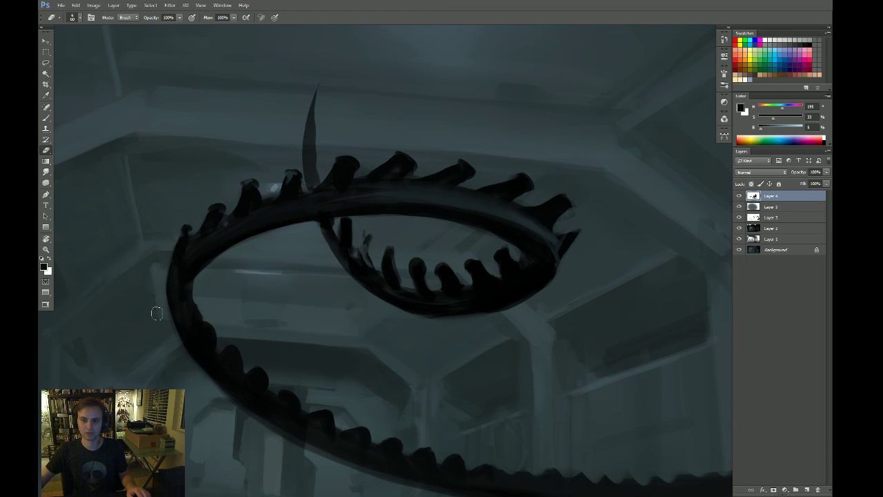
drag(173, 273, 168, 340)
drag(173, 303, 181, 226)
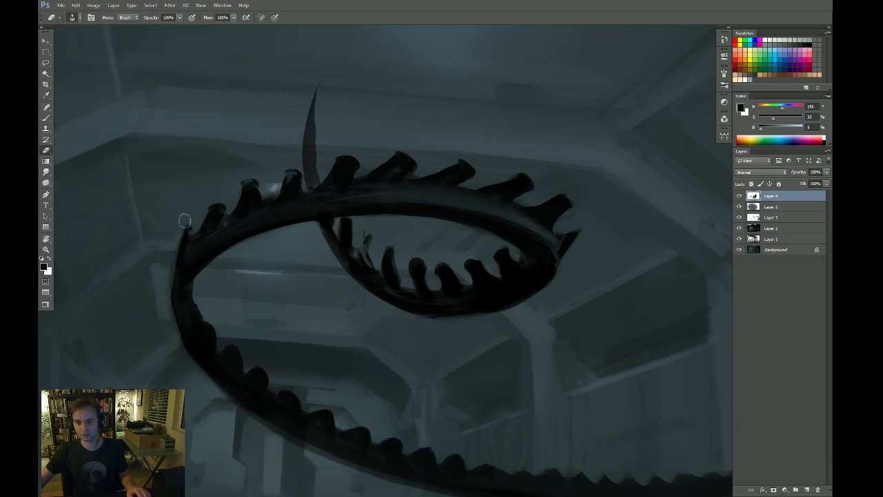
Paint short dark spines along the outside of the tail's far bend and trim their edges with the eraser
key(z)
drag(191, 284, 178, 314)
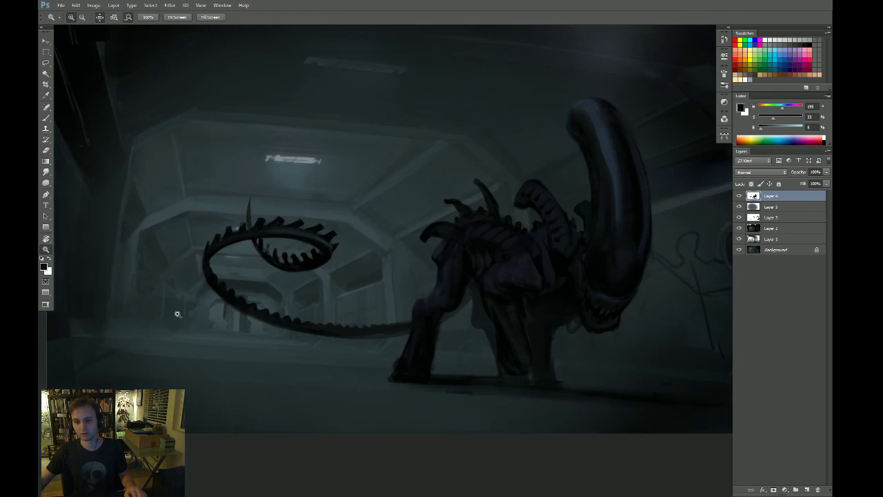
key(r)
drag(463, 241, 463, 270)
key(z)
drag(233, 140, 278, 151)
key(b)
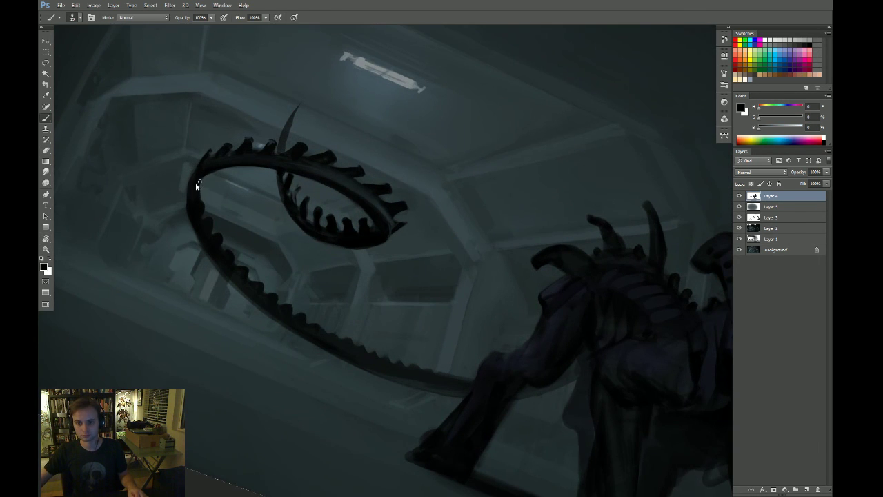
key(ctrl+0)
key(z)
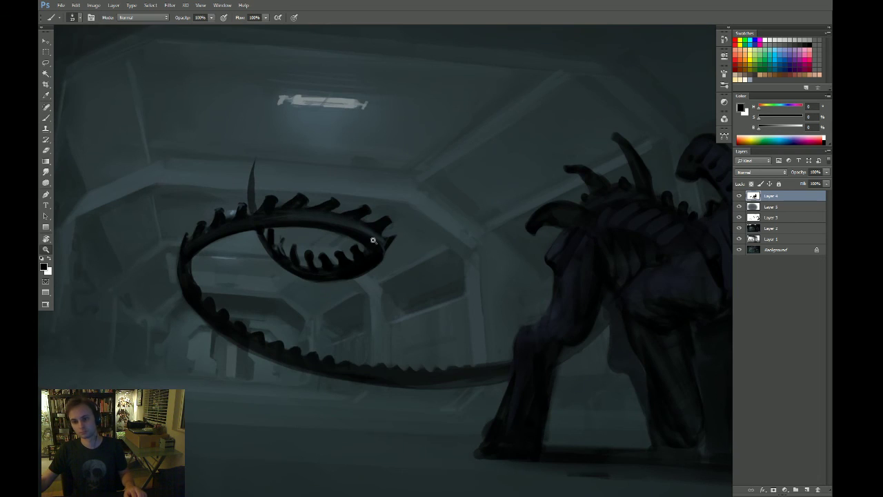
drag(239, 251, 286, 261)
key(b)
drag(149, 291, 150, 269)
key(e)
drag(149, 211, 133, 257)
key(b)
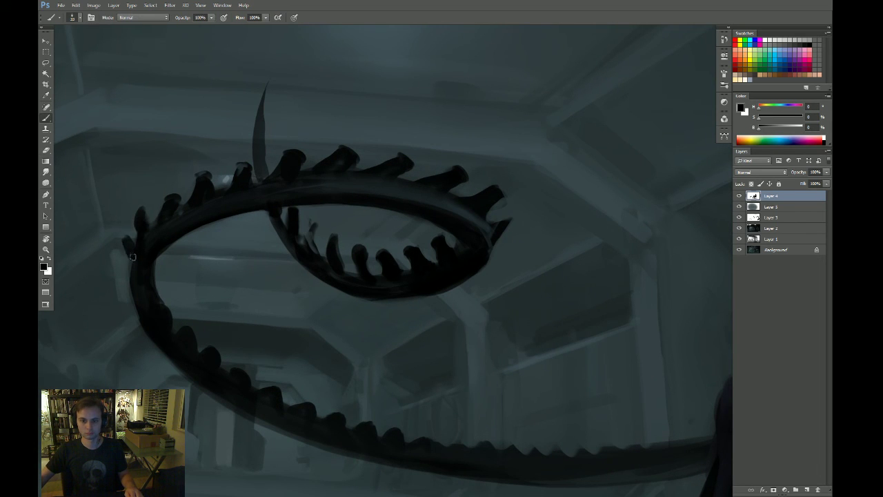
Carve the rounded bumps along the lower stretch of the tail bend into more angular spines with the eraser
key(e)
scroll(197, 315, down, 3)
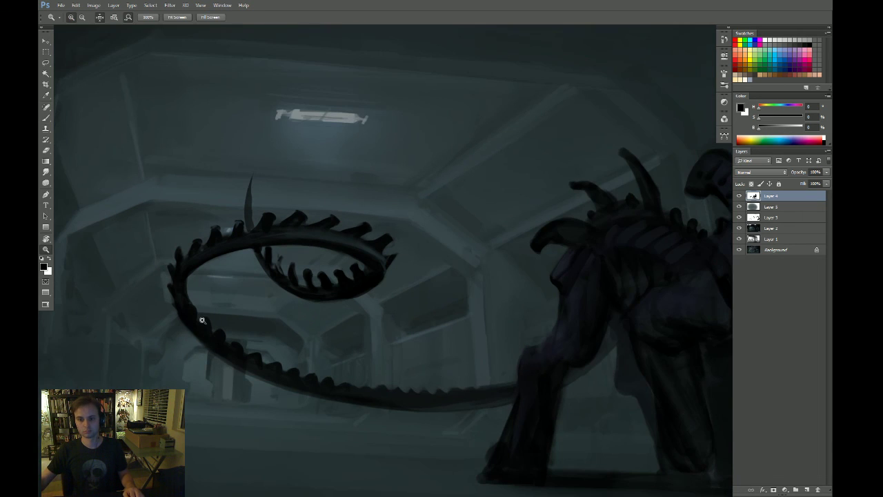
scroll(201, 298, up, 3)
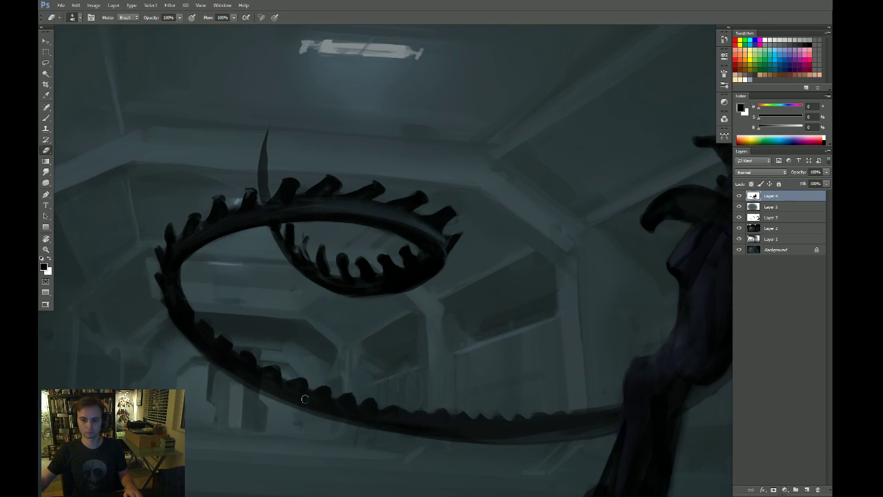
drag(358, 365, 341, 369)
Thicken the tip of a spine on the upper outer bend of the tail and clean up its edge with the eraser
key(r)
drag(335, 309, 352, 322)
drag(272, 310, 292, 305)
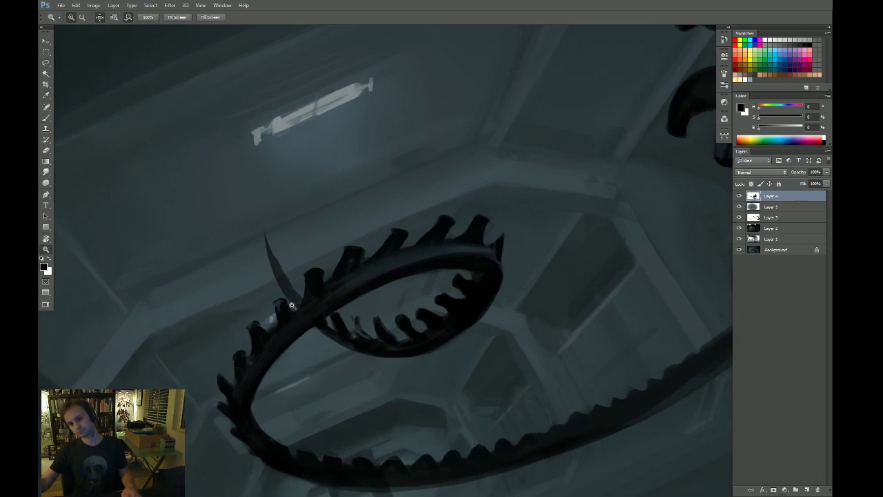
key(b)
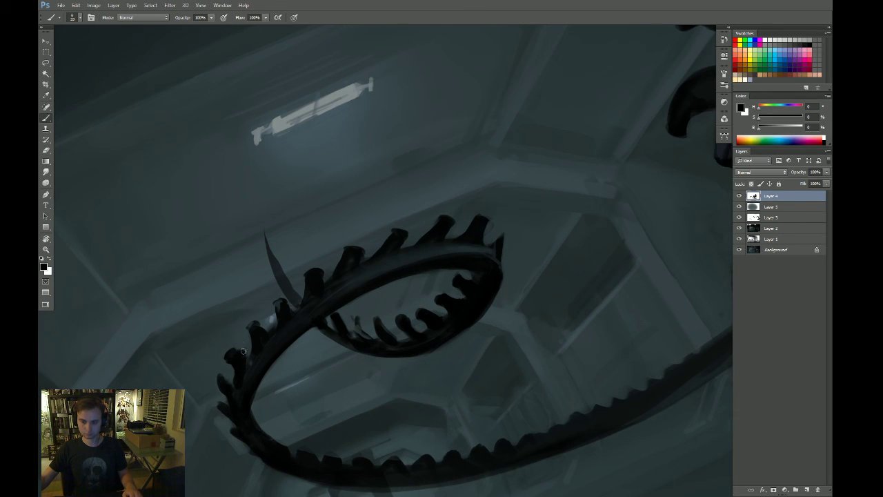
key(e)
mouse_move(240, 343)
mouse_down()
mouse_move(246, 353)
mouse_move(254, 341)
mouse_up()
key(b)
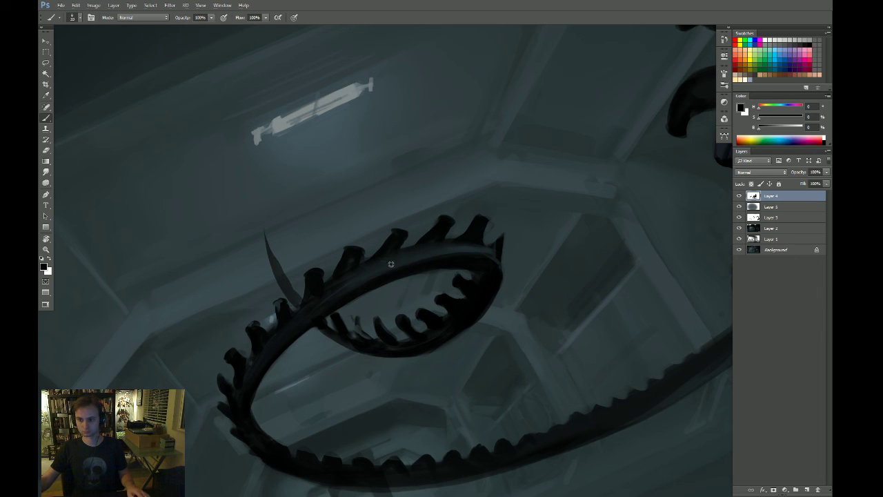
Set the brush opacity to 99% and paint dark spine bases extending down across the top of the tail coil
key(9)
key(9)
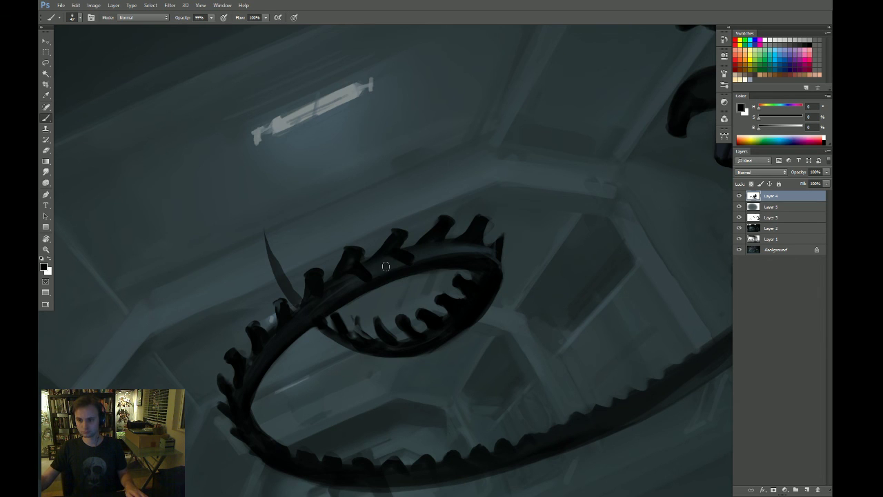
mouse_move(436, 243)
mouse_down()
mouse_move(449, 252)
mouse_move(480, 250)
mouse_up()
key(Escape)
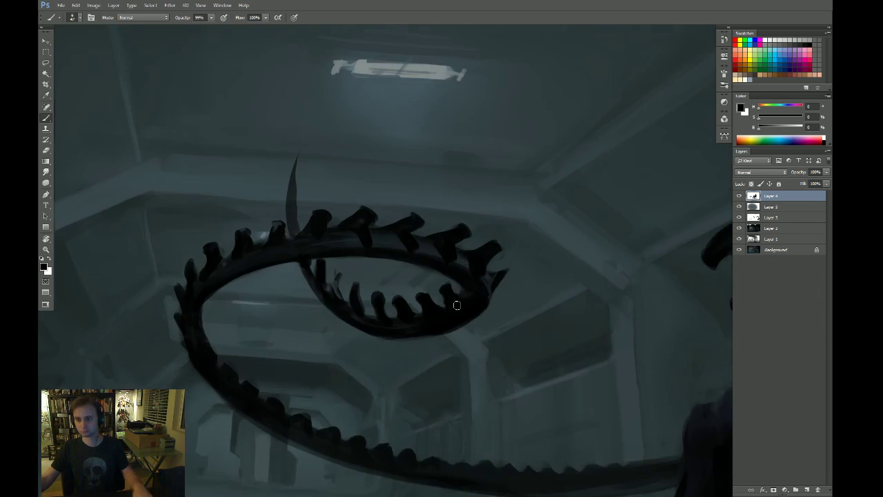
Reshape the small spines at the tail coil's end nearest the body with brush strokes and eraser touches
key(z)
drag(460, 308, 433, 323)
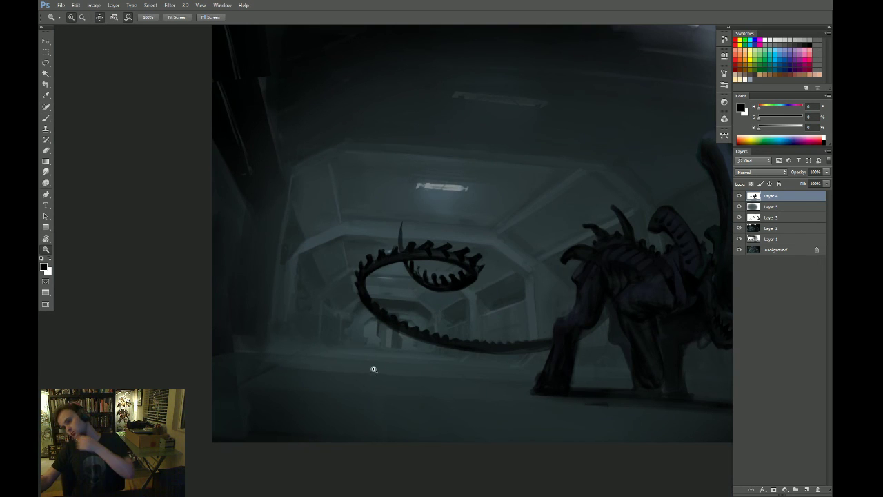
drag(552, 282, 417, 273)
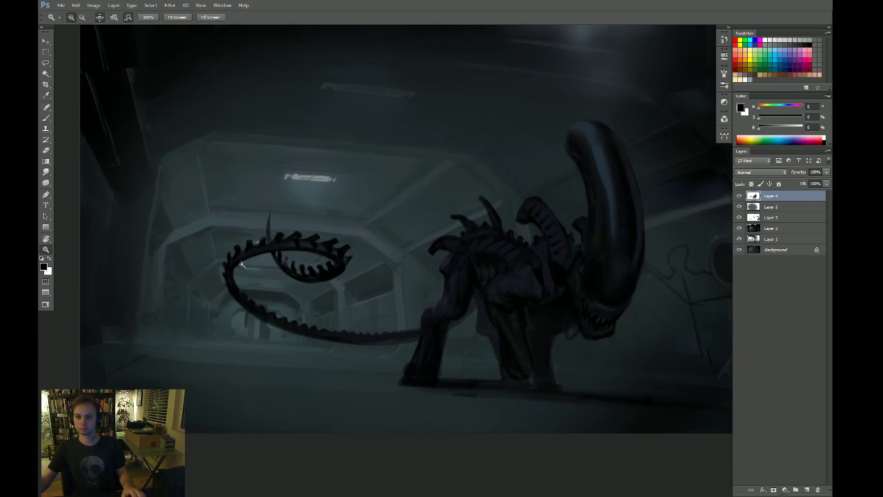
drag(229, 268, 289, 270)
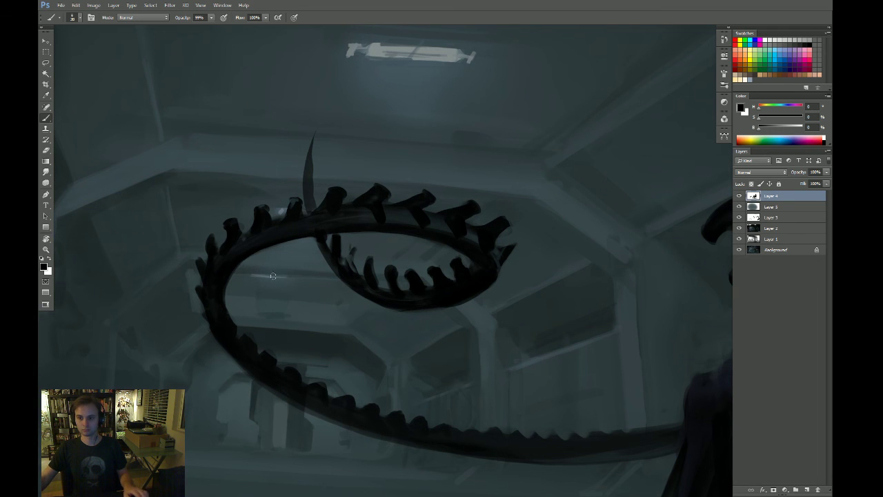
drag(283, 284, 240, 284)
key(r)
drag(550, 315, 466, 200)
drag(401, 300, 436, 293)
key(b)
key(e)
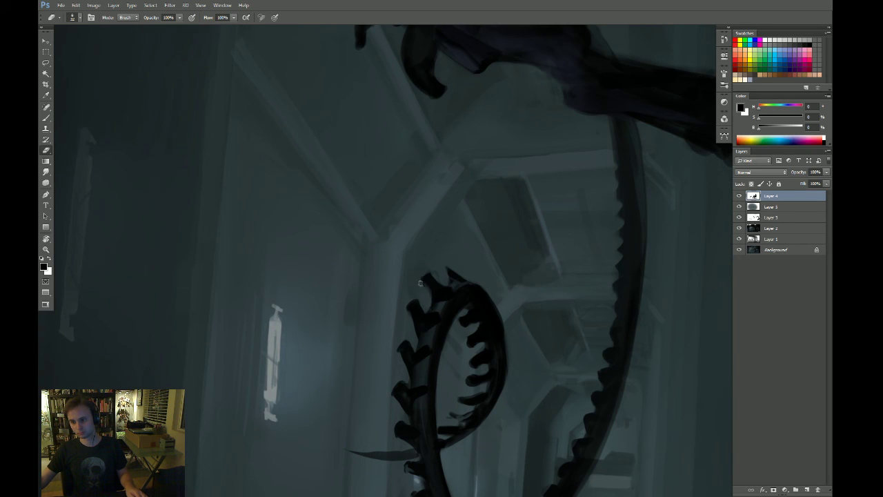
key(b)
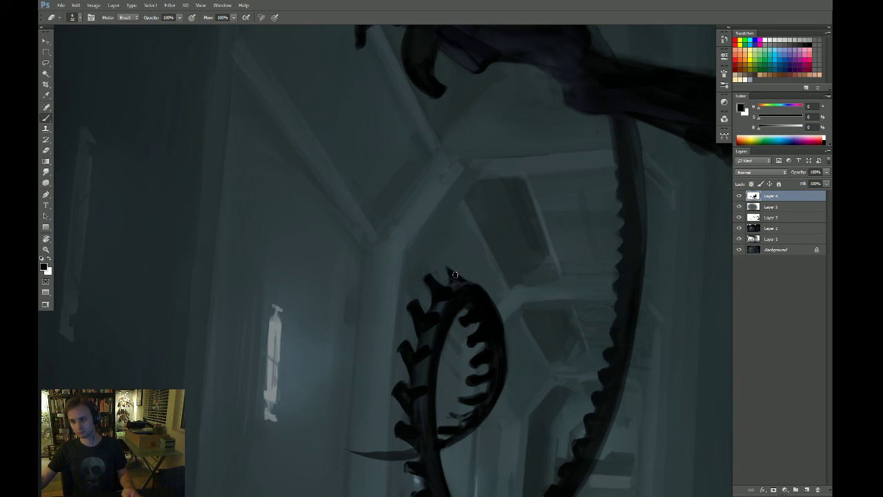
drag(452, 278, 458, 283)
key(e)
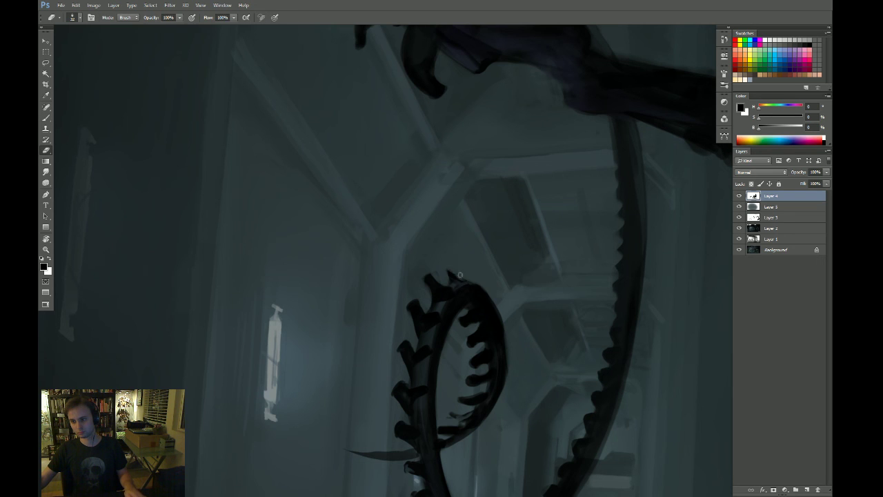
key(b)
key(Escape)
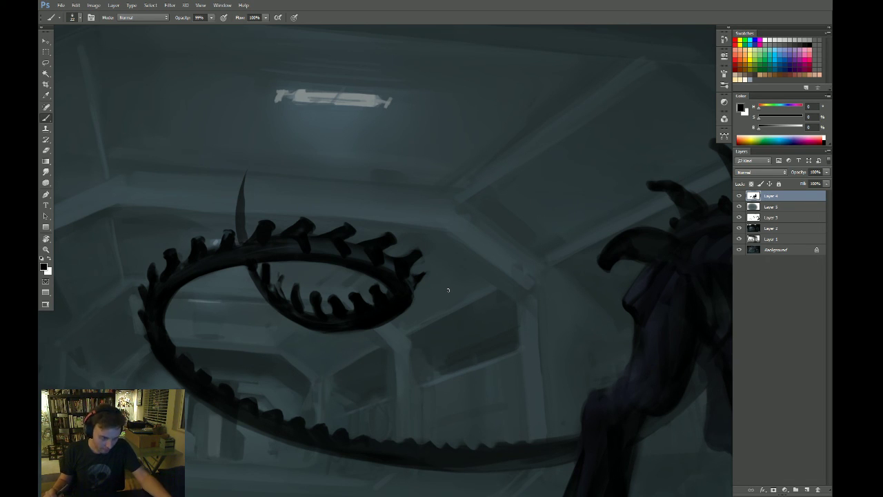
drag(426, 301, 428, 284)
key(r)
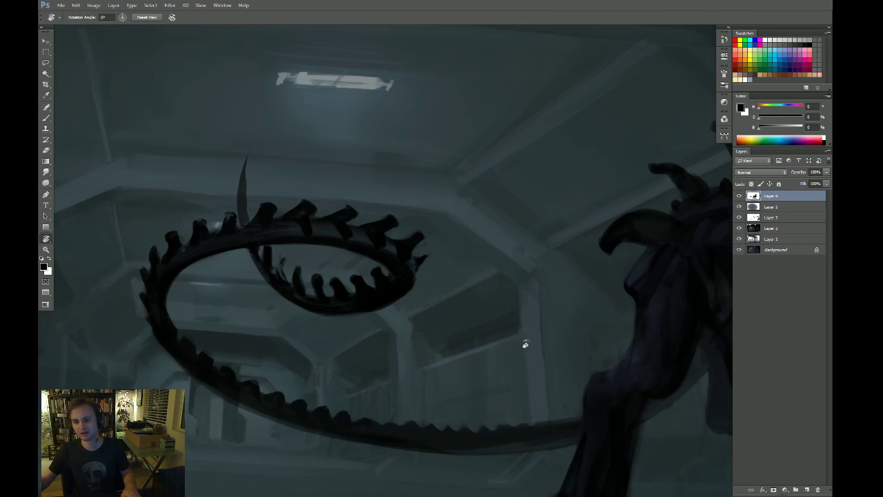
drag(525, 345, 442, 368)
drag(446, 138, 432, 154)
key(ctrl+space)
drag(331, 177, 369, 168)
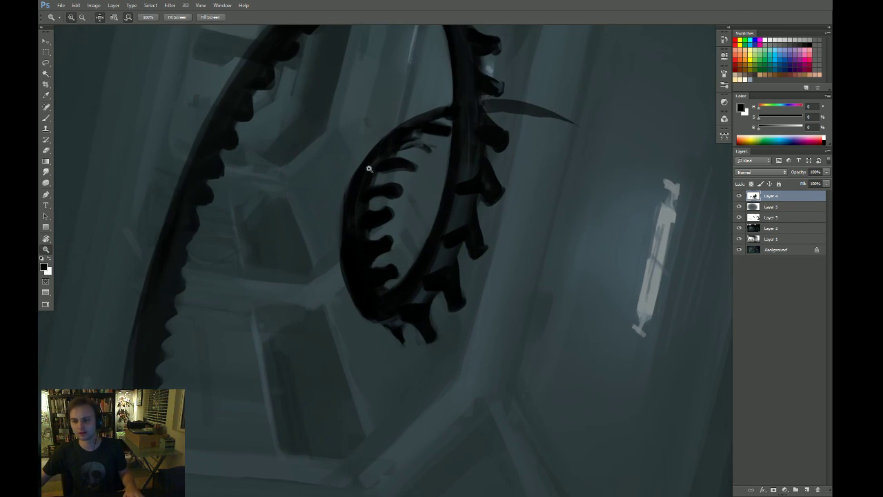
key(Escape)
Lasso the inner lower loop of the tail and transform it into a flatter curve
key(l)
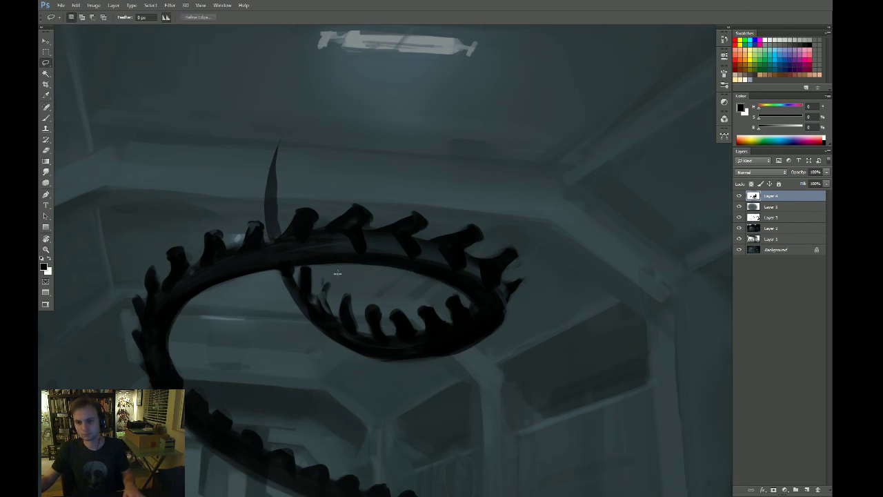
drag(313, 281, 312, 297)
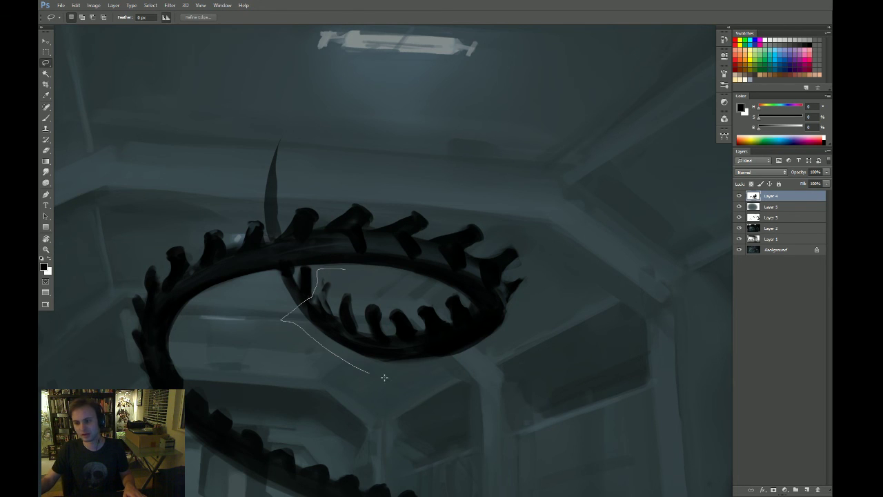
mouse_move(384, 377)
mouse_down()
mouse_move(530, 354)
mouse_move(536, 325)
mouse_up()
drag(428, 289, 428, 289)
key(ctrl+t)
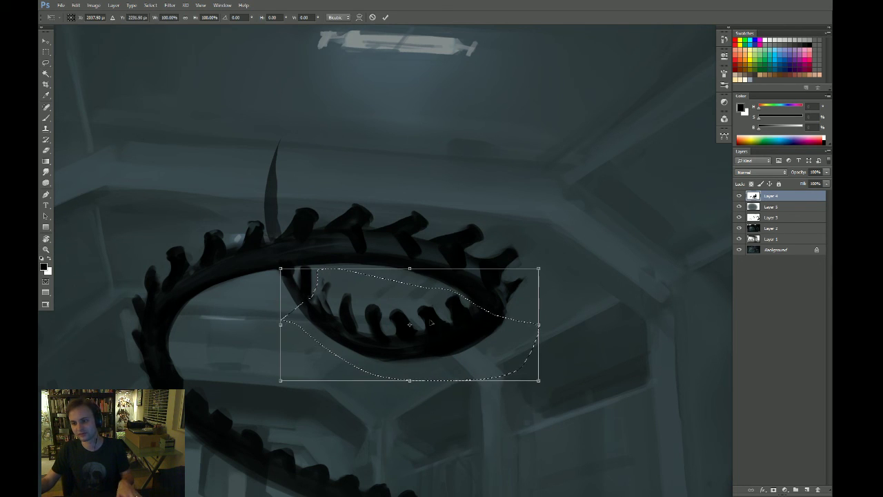
right_click(433, 318)
click(445, 379)
drag(446, 379, 391, 347)
key(Return)
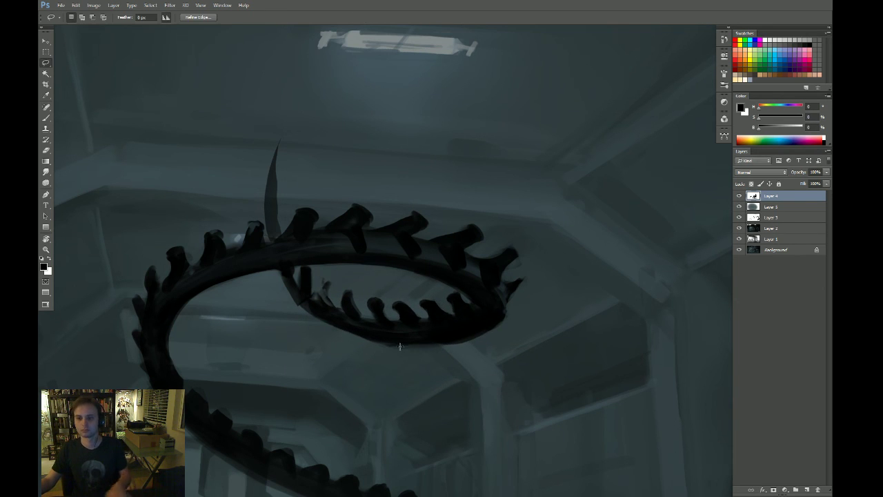
Erase the kink left where the flattened loop meets the upper tail and repaint the join in black
key(r)
mouse_move(591, 325)
mouse_down()
mouse_move(444, 352)
mouse_move(425, 395)
mouse_up()
key(e)
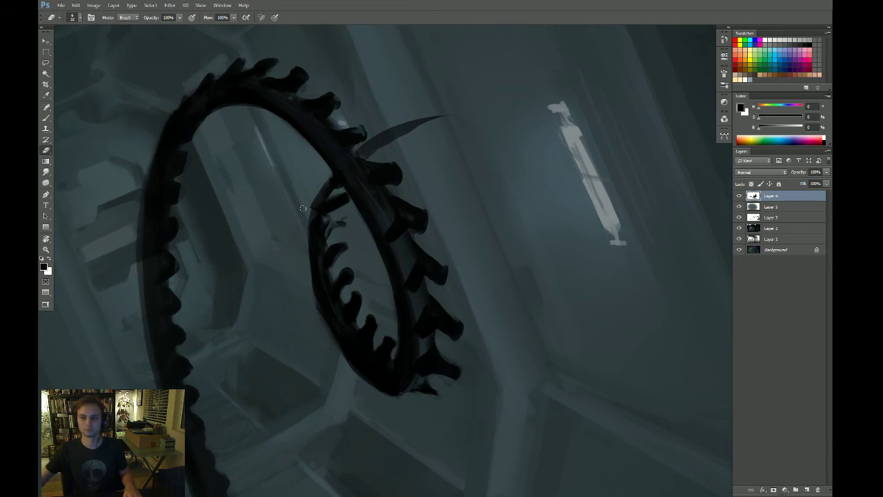
drag(308, 258, 315, 203)
key(b)
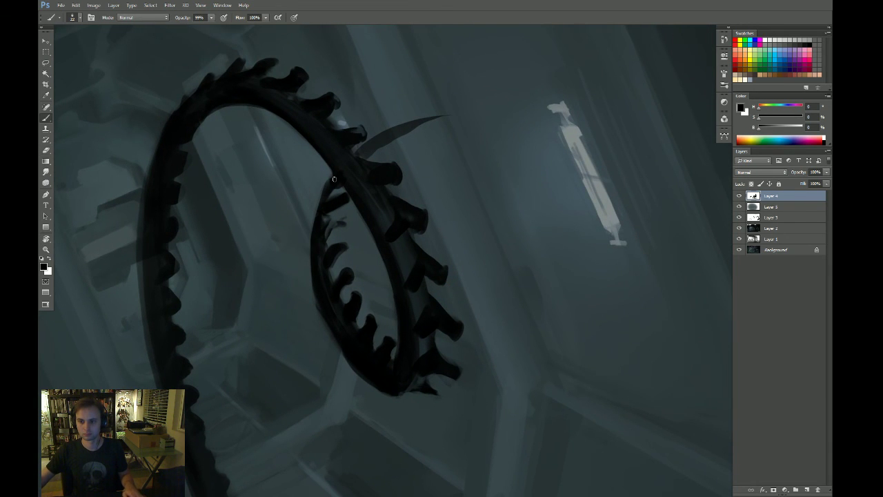
drag(341, 172, 330, 210)
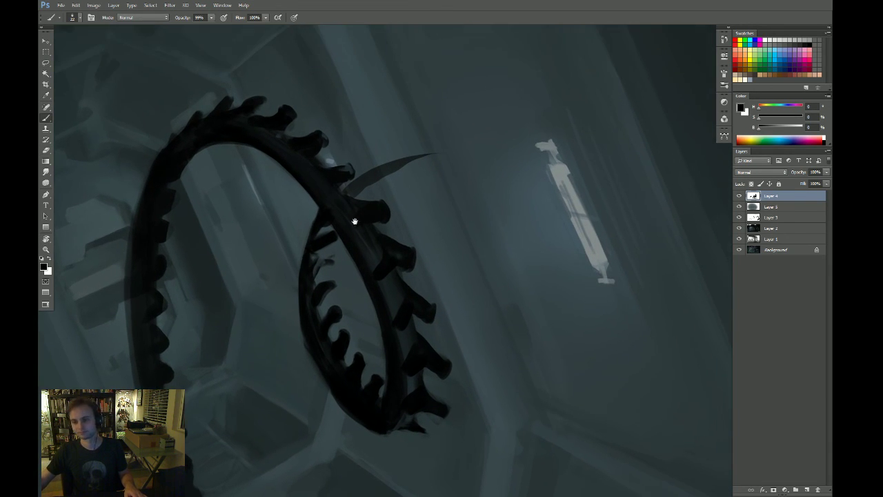
Erase along the outer edge of the inner tail loop to slim it, and clean up around its first inner spines
key(e)
key(r)
key(e)
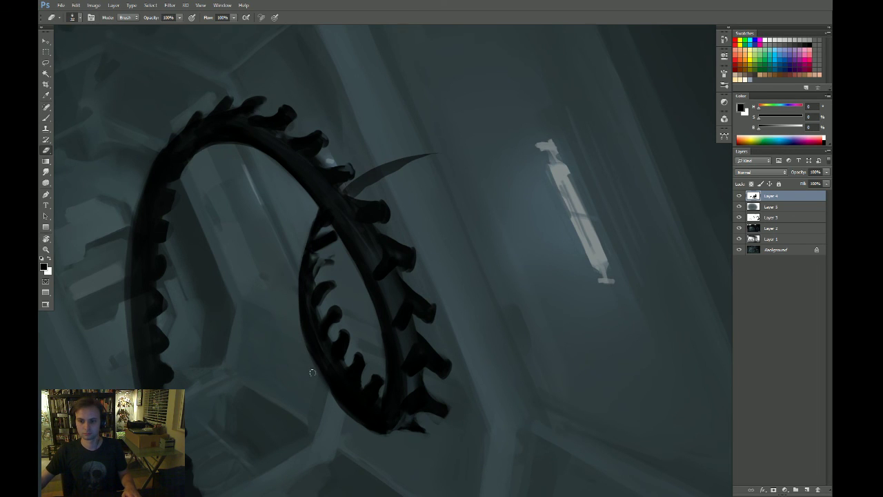
drag(306, 352, 293, 282)
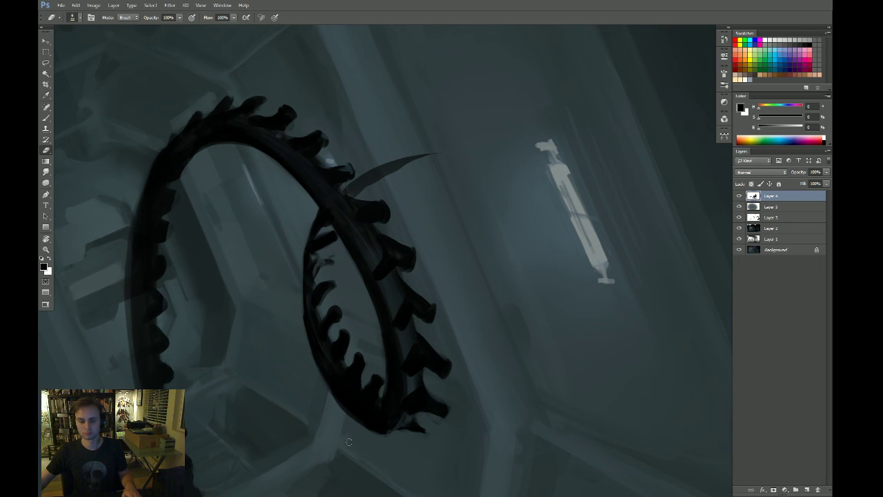
drag(324, 243, 319, 259)
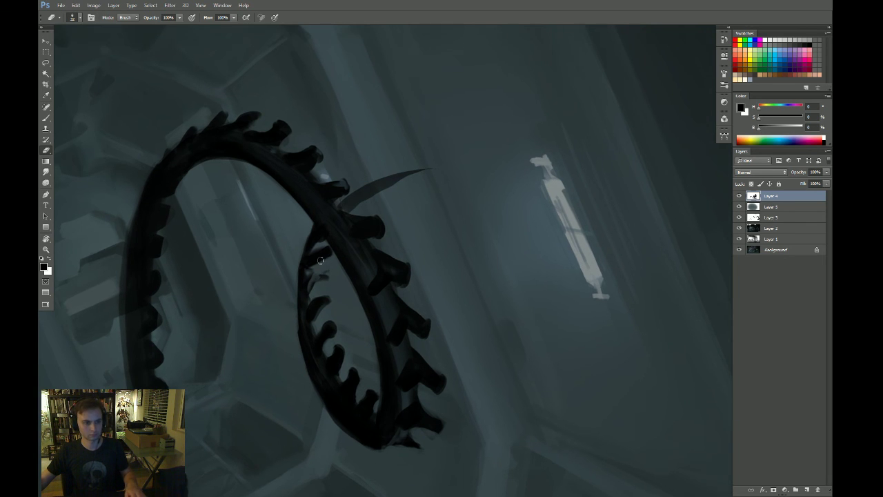
Lasso the tail's pointed tip and transform it, rotating it about -26° and placing its base behind the coil's upper spines
key(Escape)
key(l)
drag(334, 292, 307, 248)
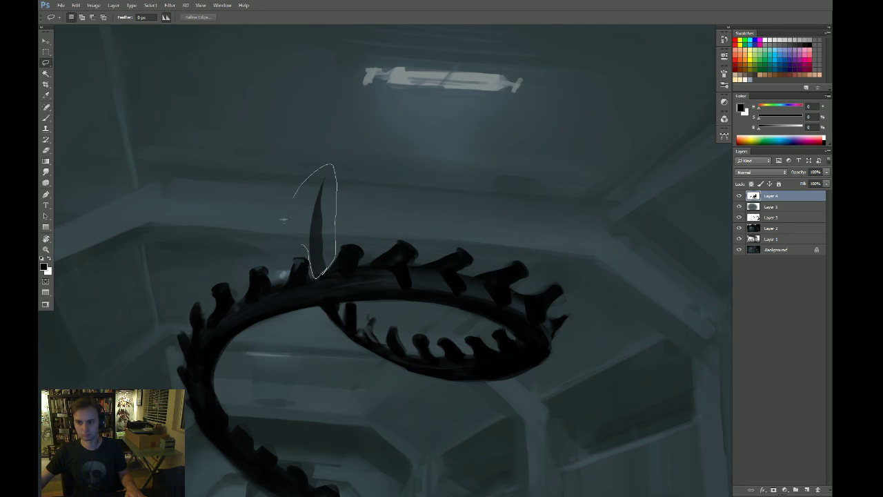
key(ctrl+t)
mouse_move(318, 286)
mouse_down()
mouse_move(354, 273)
mouse_move(329, 258)
mouse_move(320, 271)
mouse_up()
key(Return)
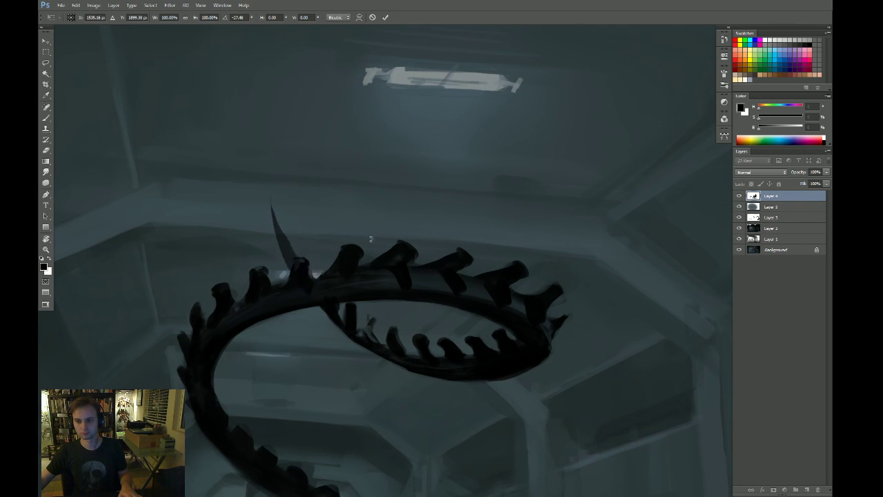
drag(371, 237, 313, 264)
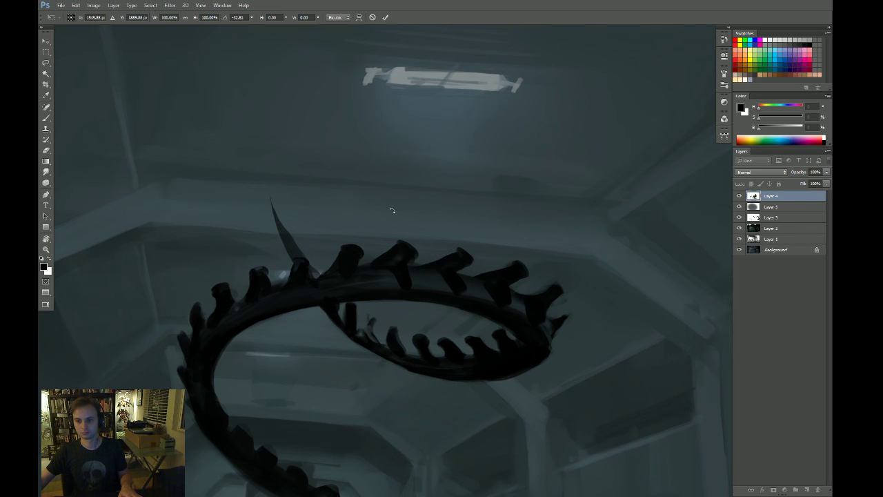
drag(392, 211, 395, 221)
drag(290, 266, 293, 254)
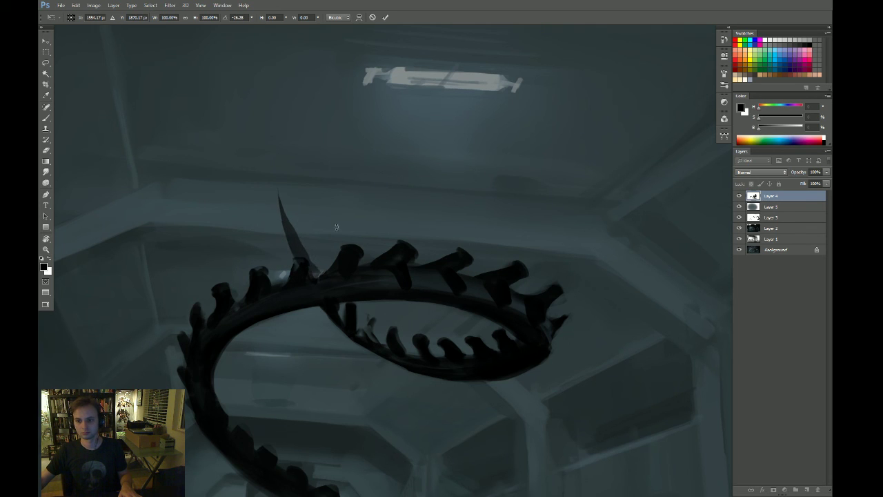
key(Return)
Reshape the last small spine at the coil's outer end into a knobbed tip with eraser and black brush touches
key(l)
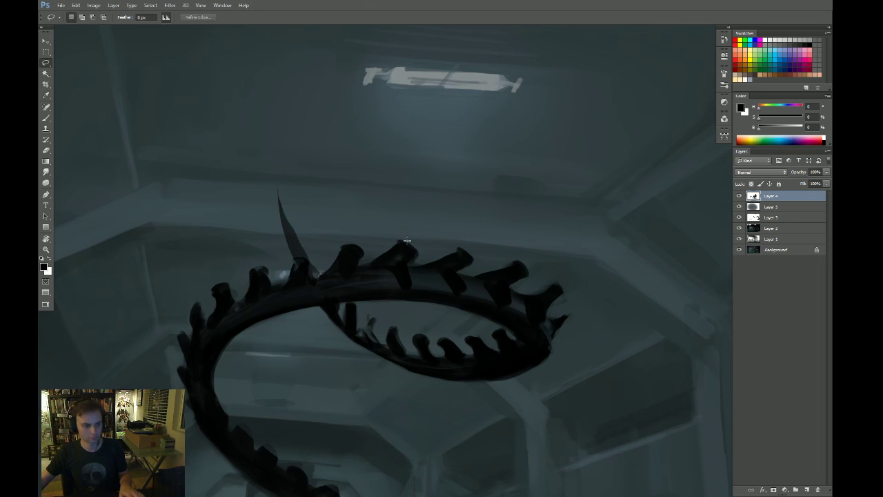
mouse_move(417, 266)
mouse_down()
mouse_move(407, 253)
mouse_move(421, 239)
mouse_up()
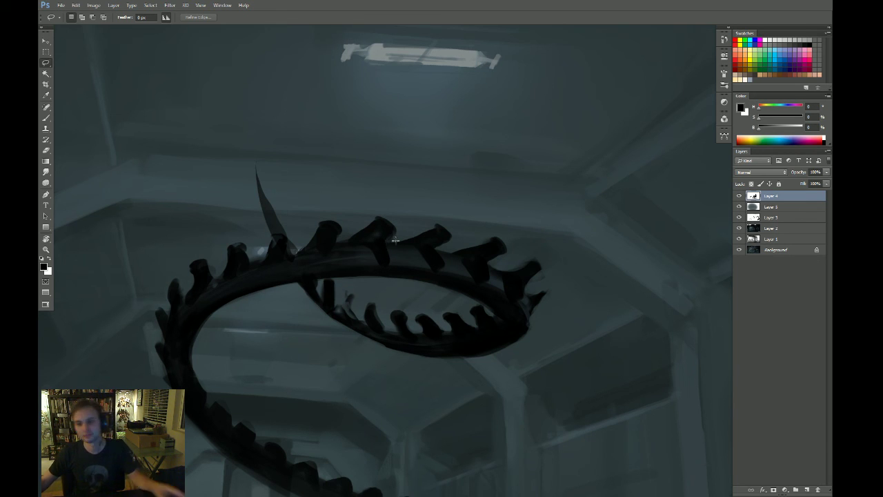
drag(390, 246, 392, 228)
key(z)
drag(418, 236, 388, 258)
drag(484, 240, 454, 239)
click(453, 238)
key(e)
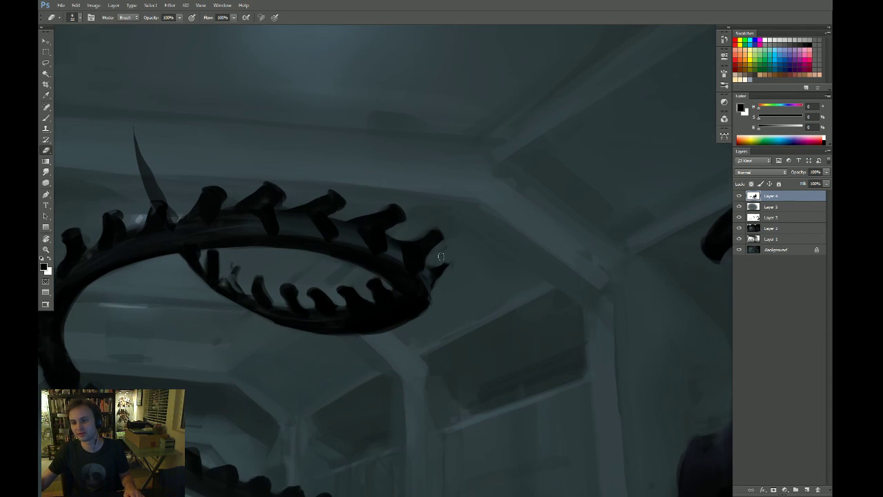
key(b)
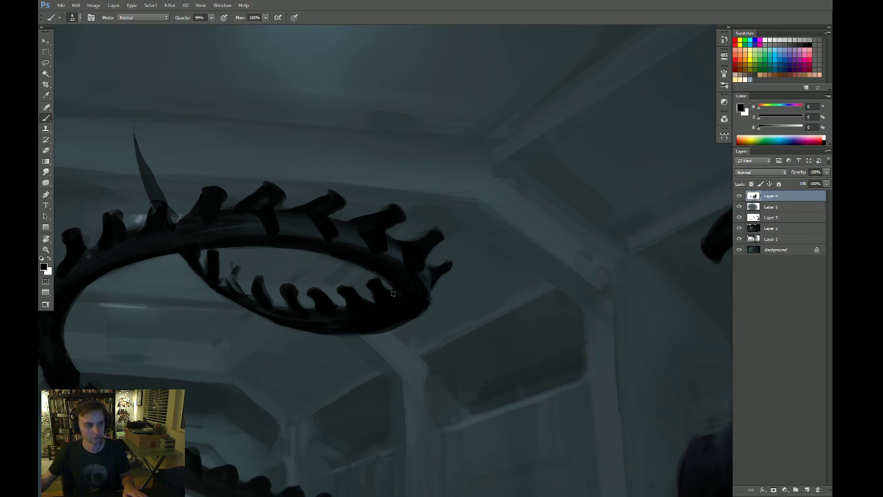
Lock Layer 4's transparent pixels and set the brush colour to teal with hue 192, saturation 89% and brightness 42%
key(z)
mouse_move(506, 299)
mouse_down()
mouse_move(478, 338)
mouse_move(460, 333)
mouse_move(476, 288)
mouse_move(505, 280)
mouse_up()
click(438, 304)
key(b)
alt+click(488, 319)
click(797, 119)
click(777, 130)
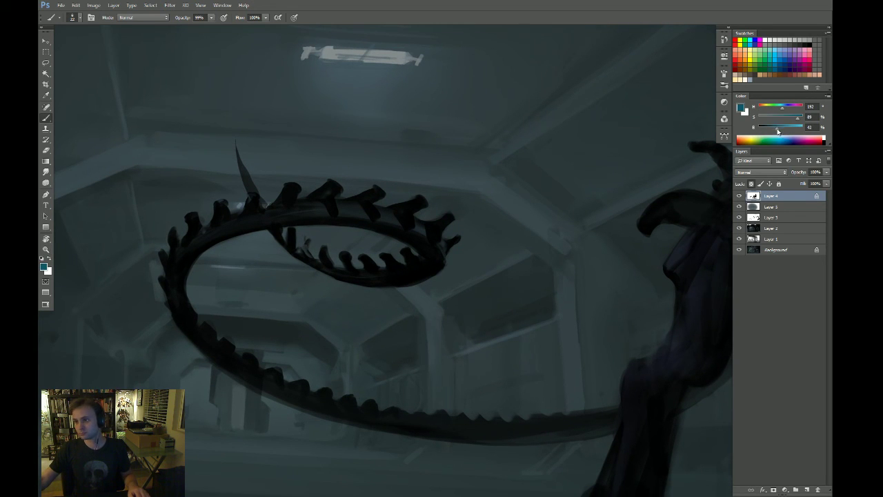
Adjust the brush size and tint the tail's inner loop and pointed tip with teal strokes
key(bracketright)
key(bracketright)
key(bracketright)
key(bracketright)
key(bracketright)
key(bracketright)
key(bracketright)
key(bracketright)
drag(339, 261, 276, 303)
key(ctrl+z)
key(bracketleft)
key(bracketleft)
key(bracketleft)
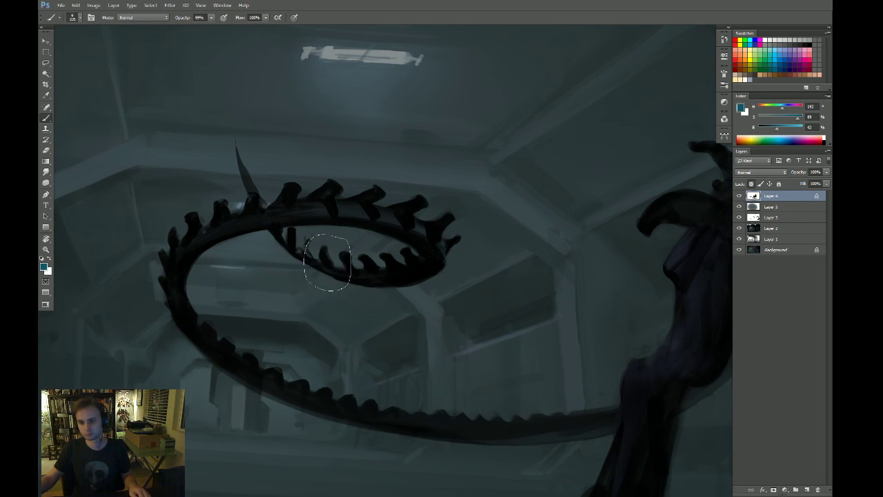
mouse_move(312, 242)
mouse_down()
mouse_move(253, 269)
mouse_move(305, 280)
mouse_move(315, 262)
mouse_move(335, 287)
mouse_move(374, 300)
mouse_up()
key(ctrl+z)
key(bracketleft)
key(bracketleft)
key(bracketleft)
key(bracketleft)
mouse_move(232, 189)
mouse_down()
mouse_move(269, 189)
mouse_move(234, 142)
mouse_up()
Tint the creature's rear back spines and upper ribs with teal, sampling neighbouring tones to blend the strokes
key(z)
alt+click(310, 211)
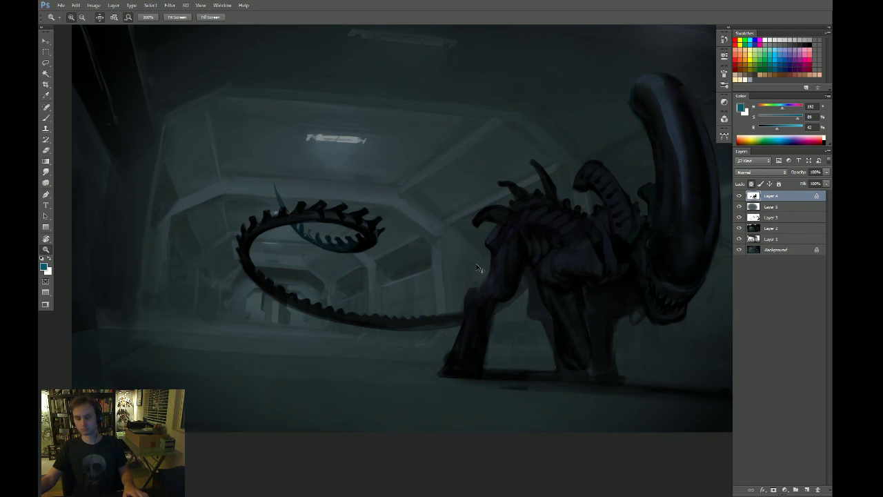
drag(479, 265, 350, 270)
click(443, 256)
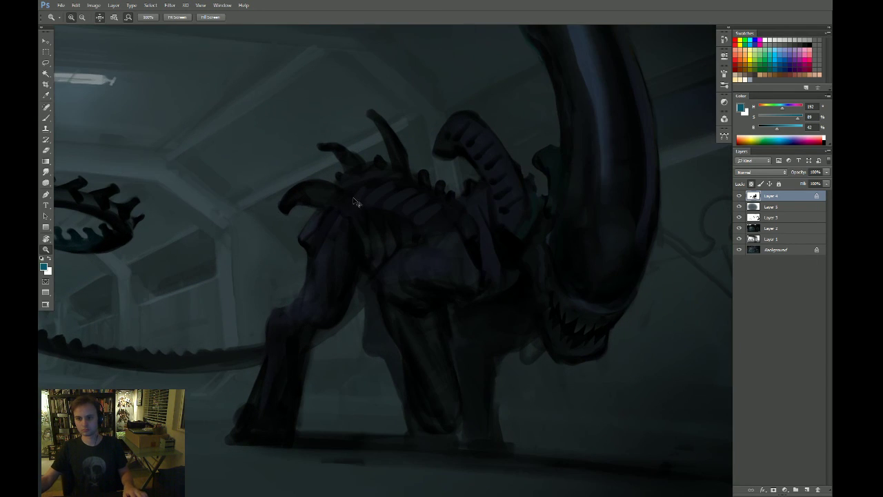
key(b)
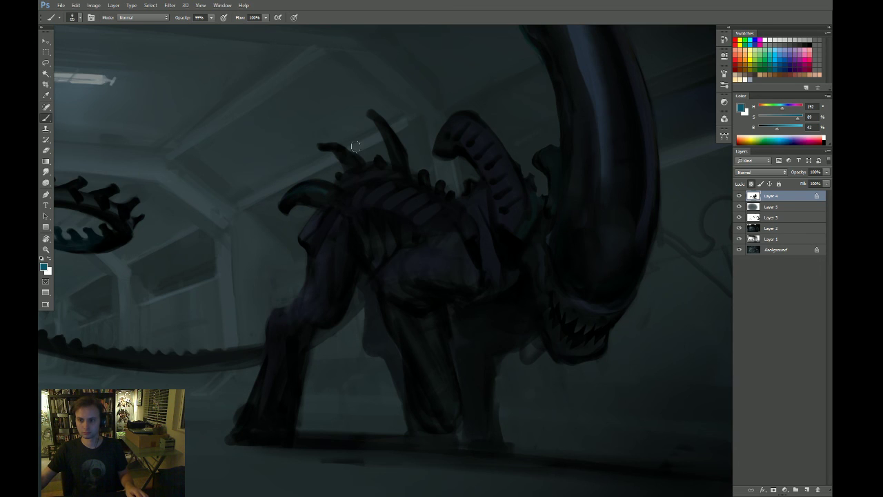
alt+click(368, 179)
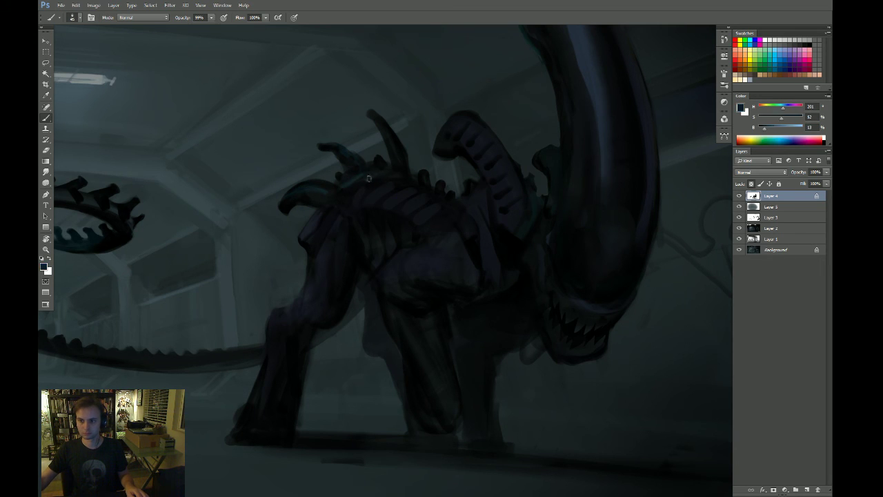
alt+click(351, 177)
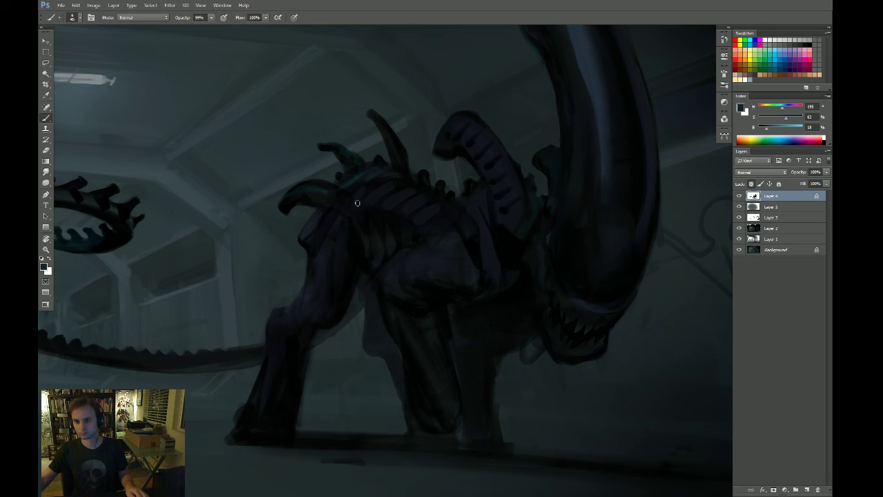
drag(353, 204, 386, 181)
Sample dark tones from the back and deepen the shadows beneath the rear ribs in near-black
alt+click(439, 240)
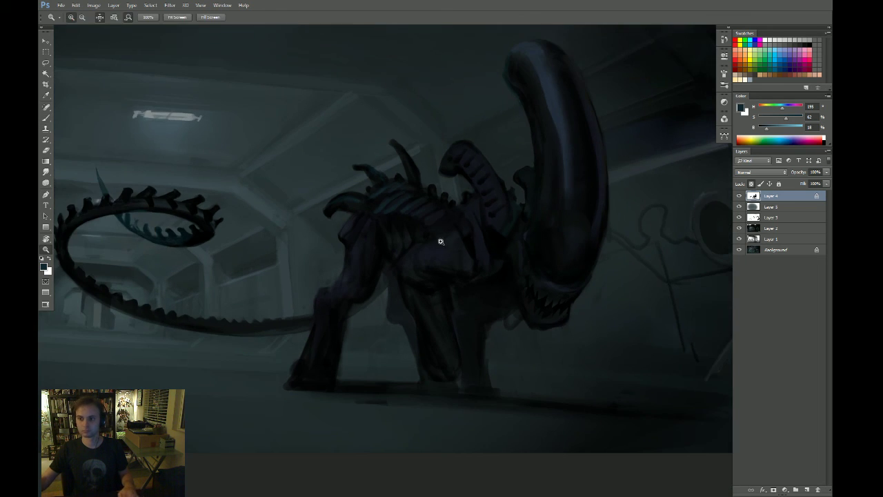
key(r)
drag(542, 241, 512, 310)
key(Escape)
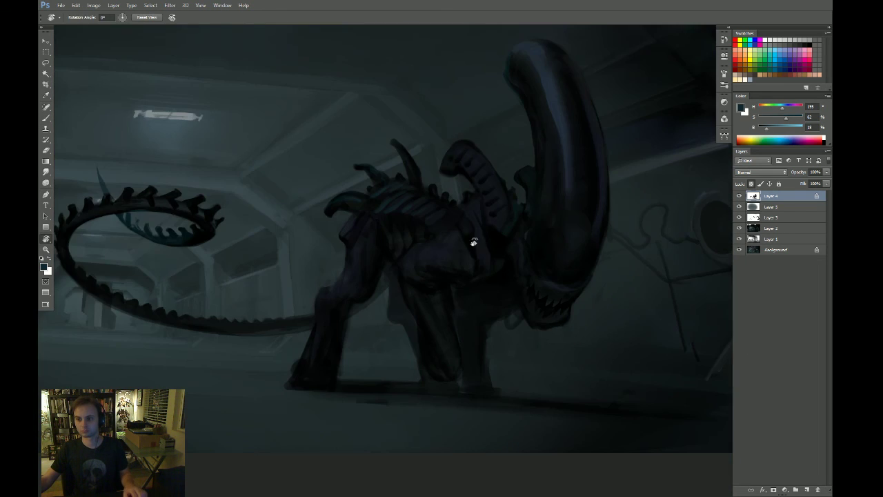
ctrl+click(469, 242)
key(g)
key(b)
alt+click(385, 200)
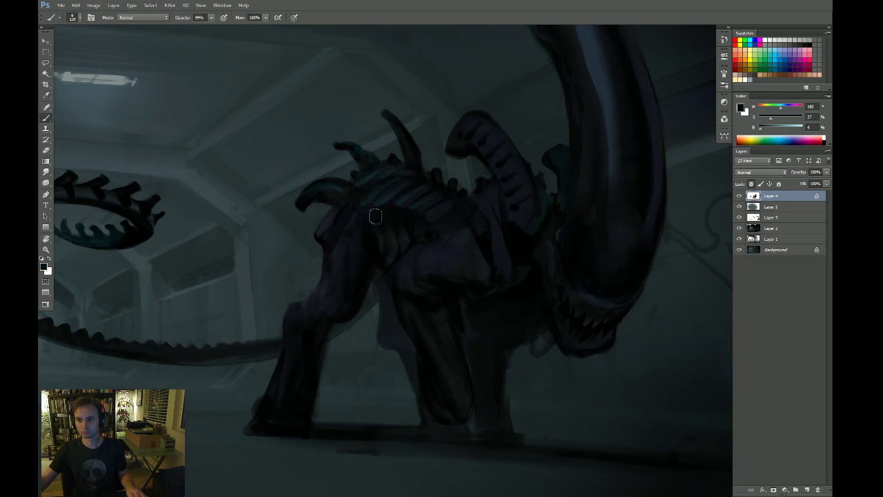
alt+click(387, 197)
key(d)
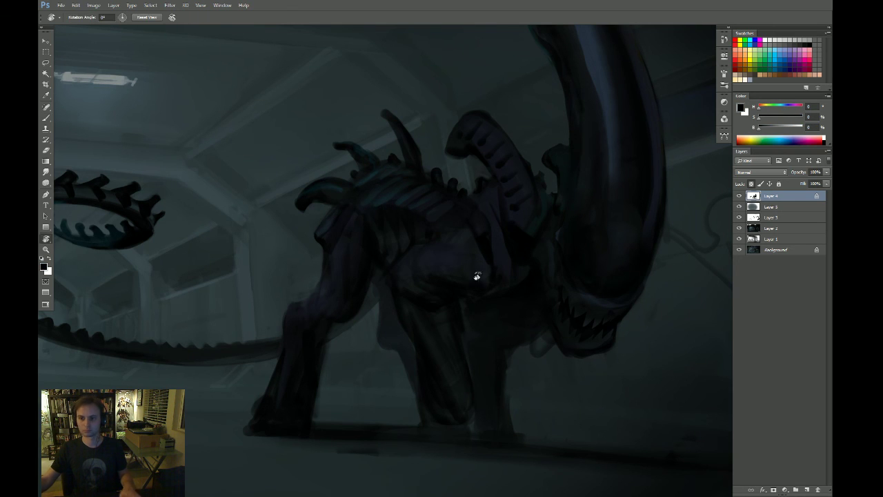
Tint the upper hind leg and haunch with dark blue tones sampled from the creature's body
alt+click(360, 225)
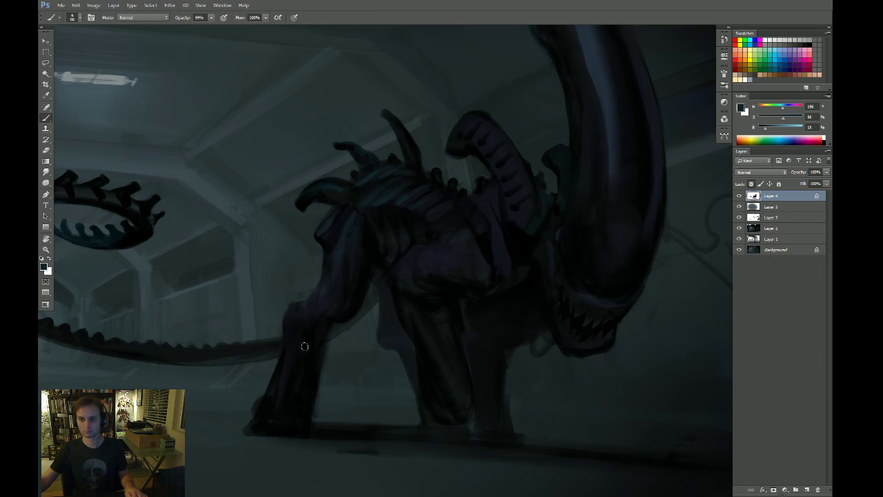
key(r)
drag(603, 266, 536, 298)
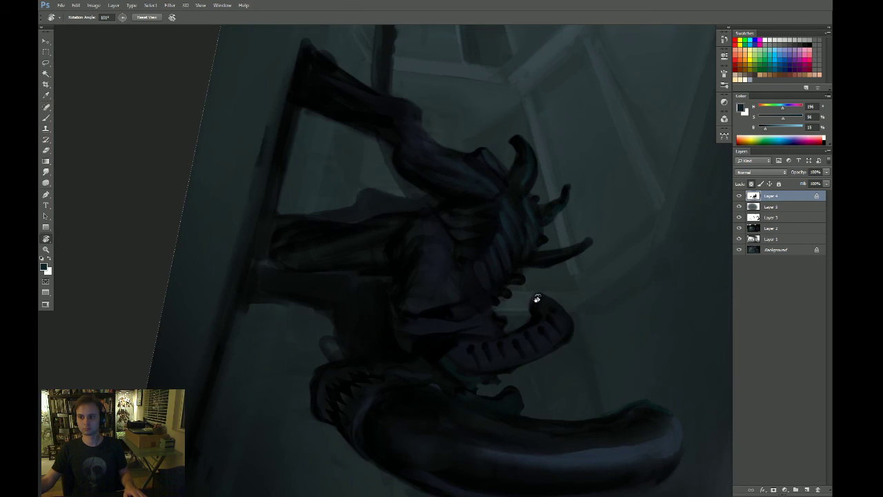
key(Escape)
key(b)
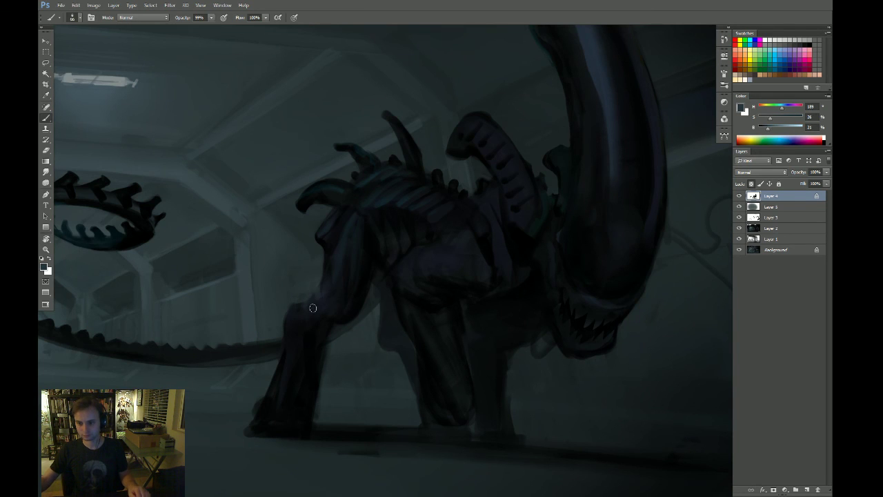
alt+click(407, 199)
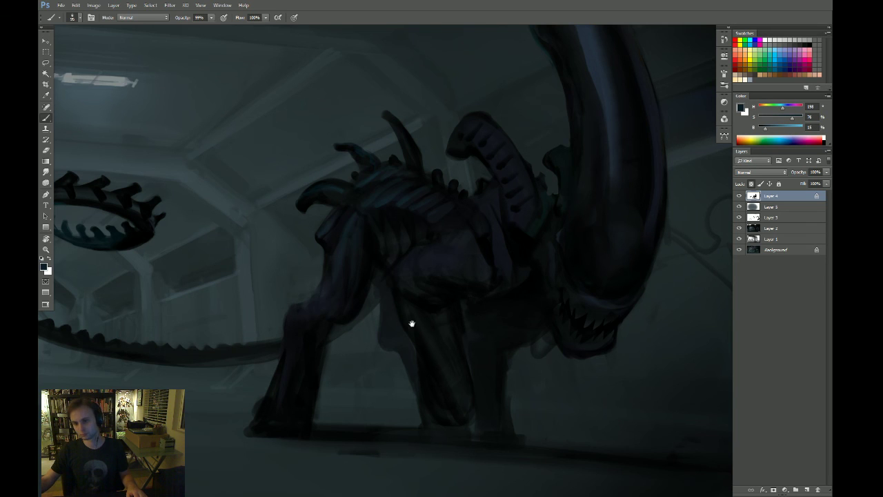
Raise the brush colour's brightness to 43%, tint the curved dorsal tube blue-teal, and blend it with sampled dark tones
drag(442, 313, 406, 315)
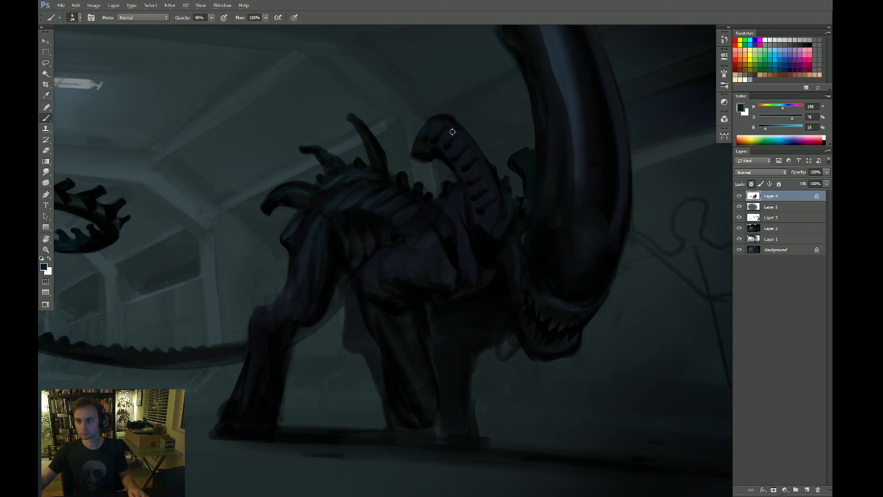
click(777, 129)
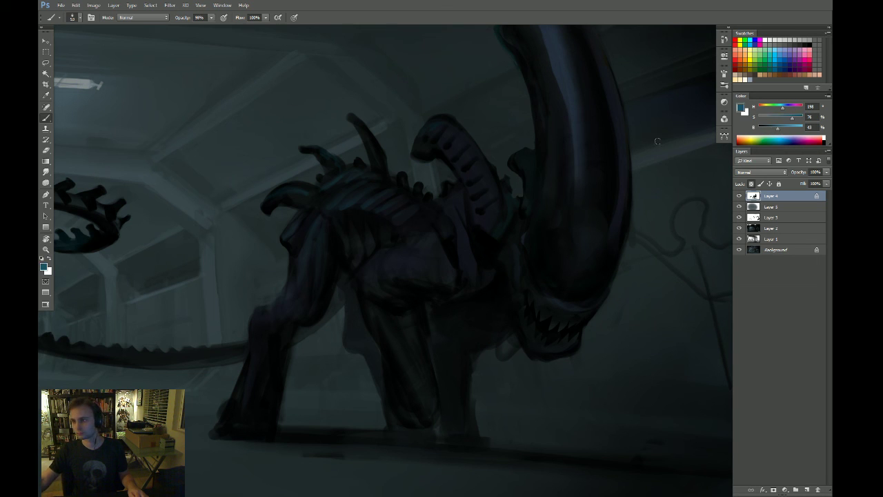
alt+click(431, 135)
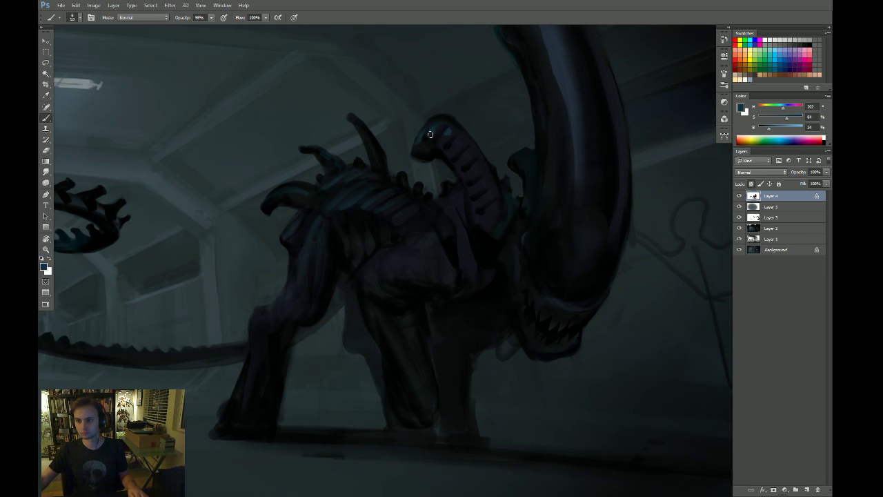
key(r)
mouse_move(627, 250)
mouse_down()
mouse_move(367, 193)
mouse_move(366, 217)
mouse_up()
alt+click(319, 221)
drag(320, 252, 336, 296)
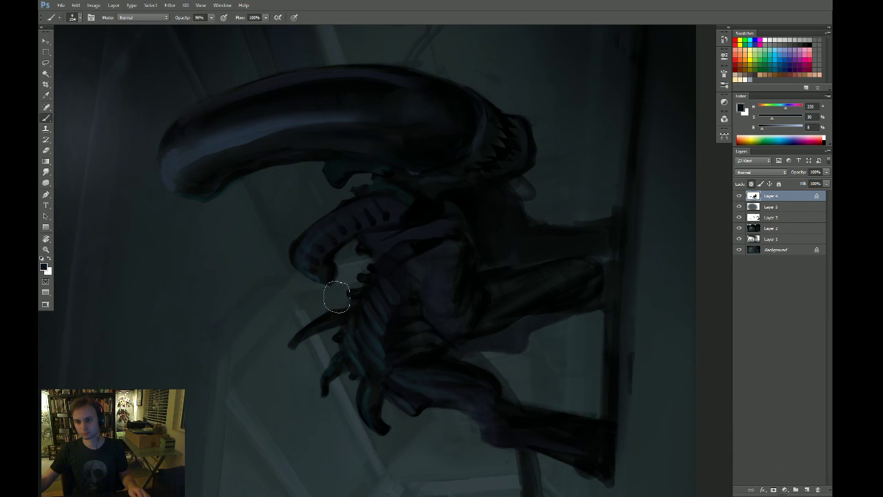
key(Escape)
drag(380, 256, 349, 276)
key(s)
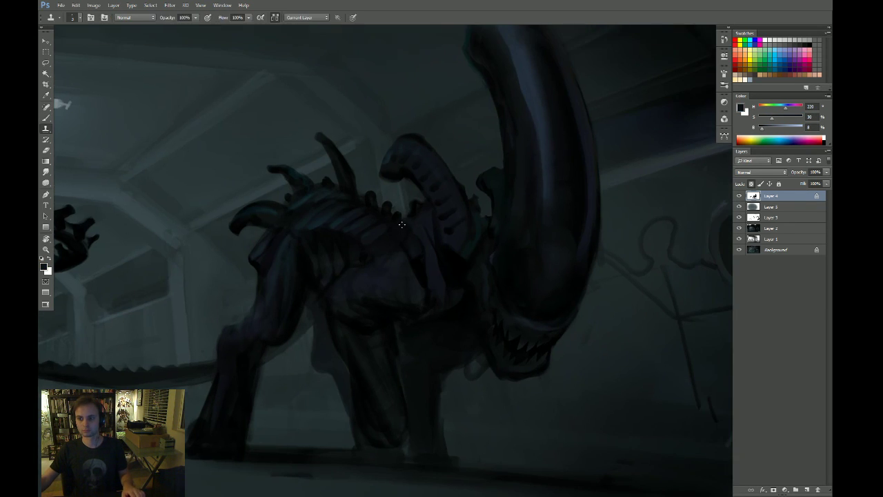
Flip the whole painting horizontally and check the creature's body and legs in the mirrored view
key(z)
drag(414, 269, 381, 272)
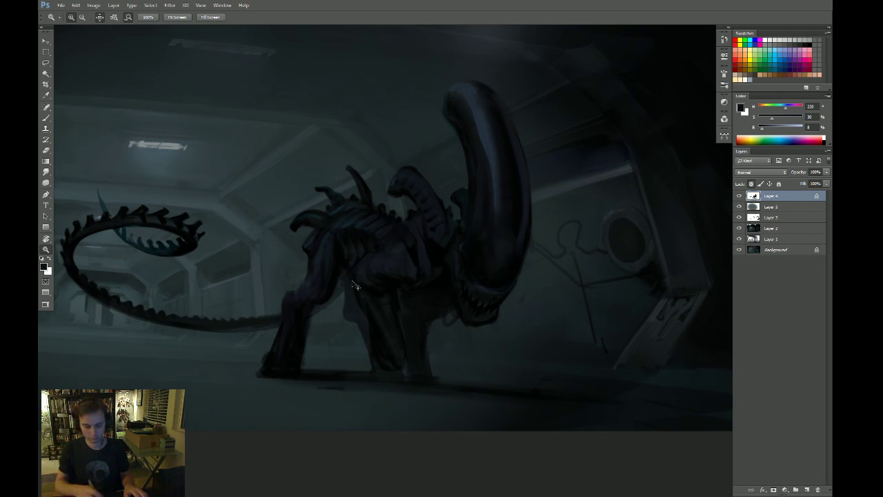
key(ctrl+shift+h)
drag(412, 313, 429, 304)
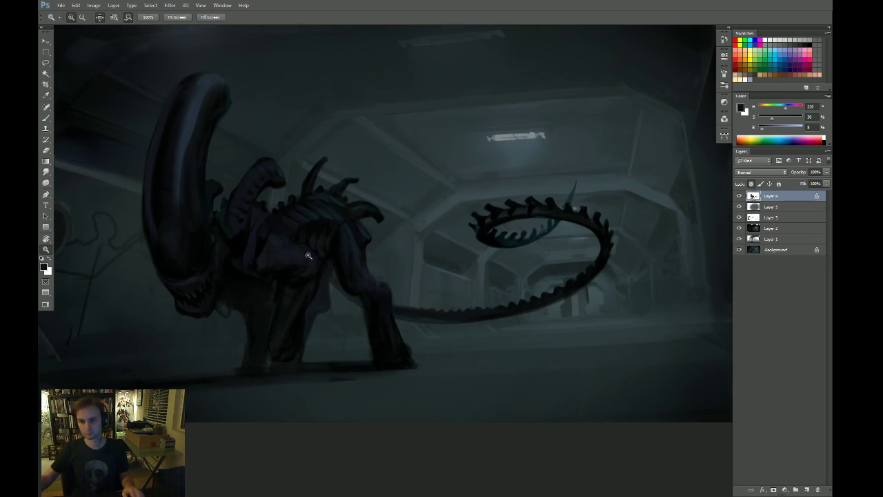
drag(308, 254, 348, 250)
key(b)
drag(320, 322, 340, 235)
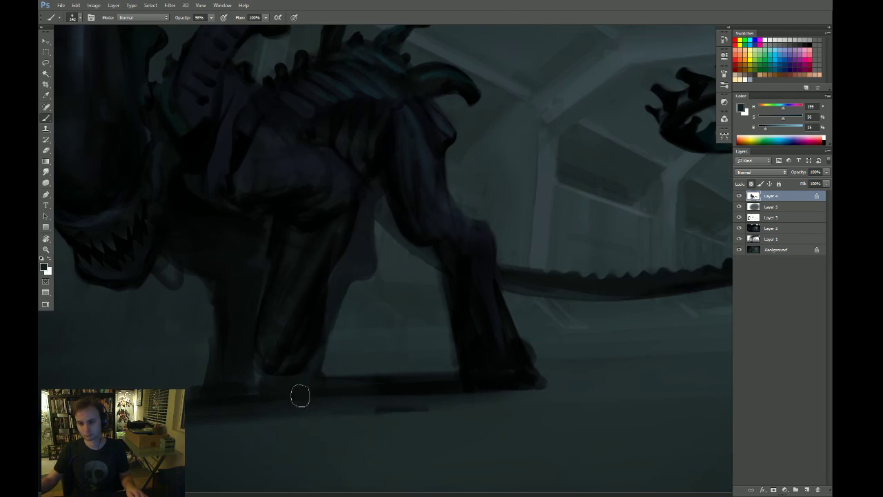
drag(382, 310, 314, 357)
key(z)
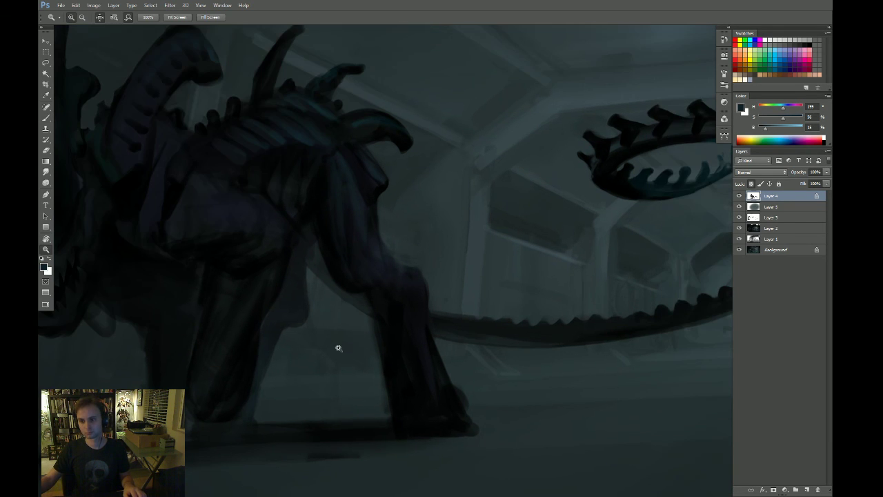
drag(593, 280, 530, 282)
Hide the haze layer below Layer 4 to compare the scene, show it again, and make it the active layer
click(739, 207)
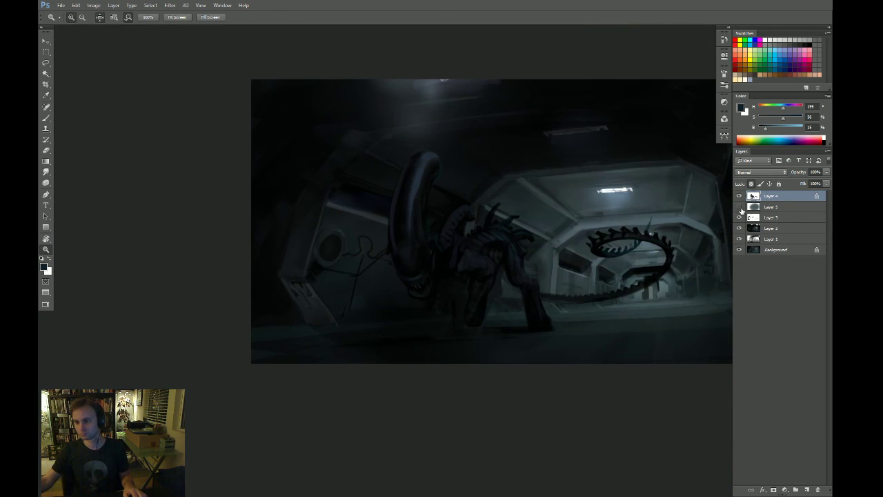
click(560, 297)
click(562, 299)
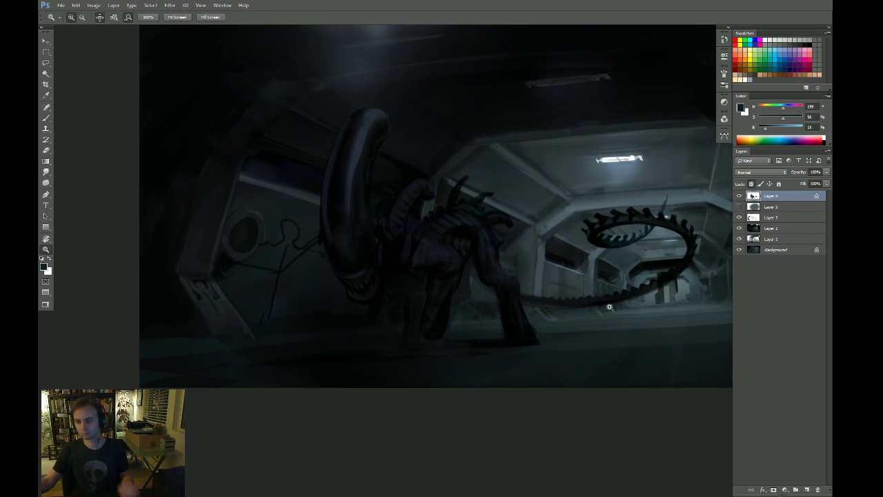
click(739, 207)
click(770, 207)
key(v)
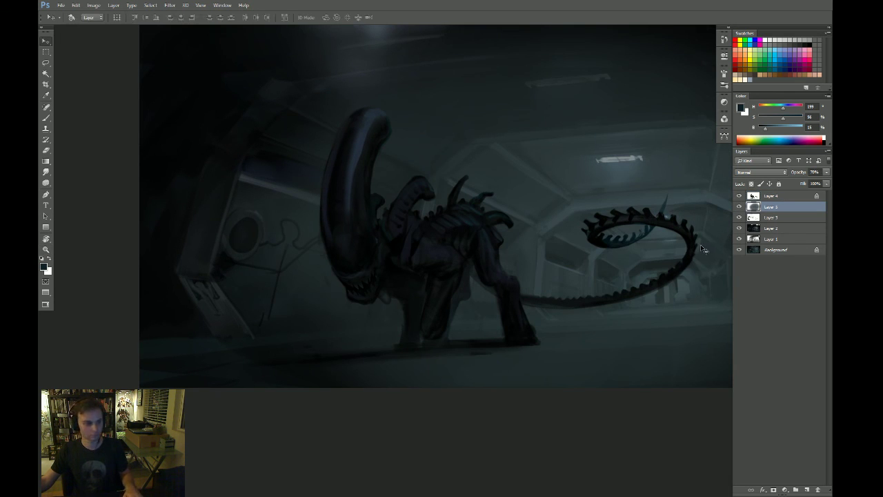
Set the opacity of the haze layer below Layer 4 to 40%
key(2)
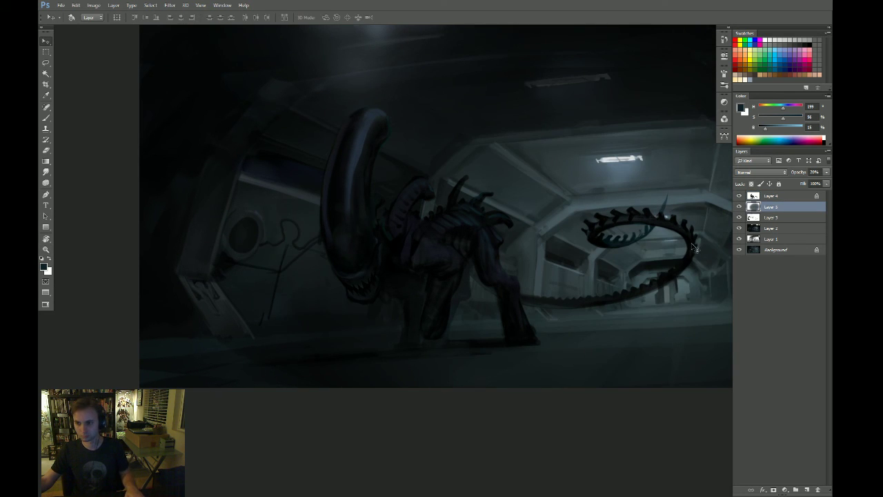
key(3)
key(4)
mouse_move(593, 273)
mouse_down()
mouse_move(559, 289)
mouse_move(557, 280)
mouse_up()
Erase parts of the haze around the corridor's ceiling light and far floor with a very large soft eraser
key(e)
mouse_move(403, 136)
mouse_down()
mouse_move(390, 180)
mouse_move(511, 203)
mouse_up()
click(606, 149)
drag(183, 233, 187, 266)
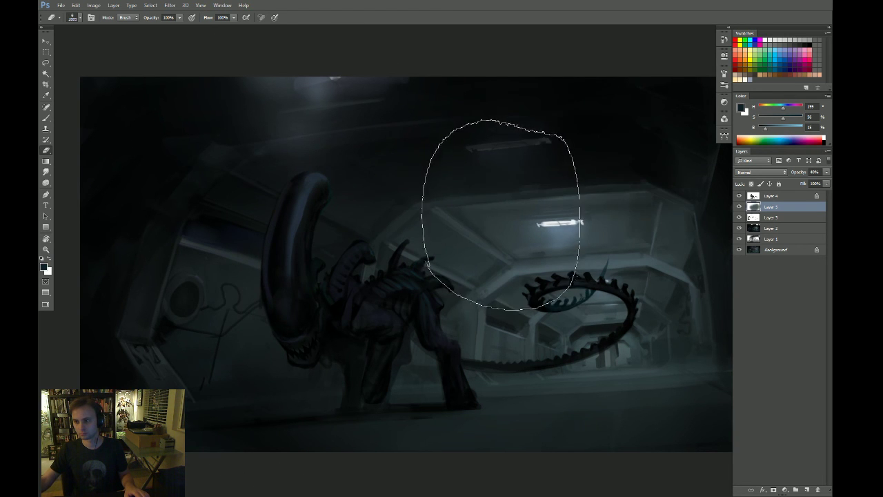
drag(615, 183, 513, 182)
drag(594, 330, 603, 278)
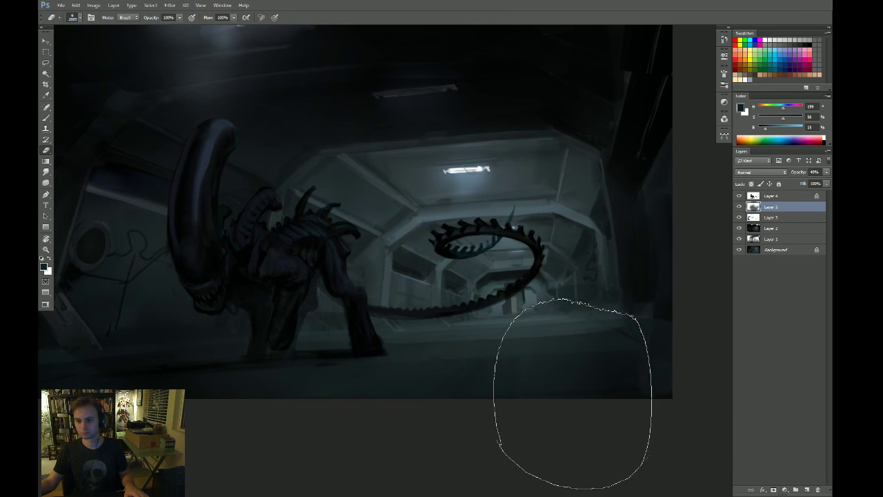
drag(500, 363, 535, 353)
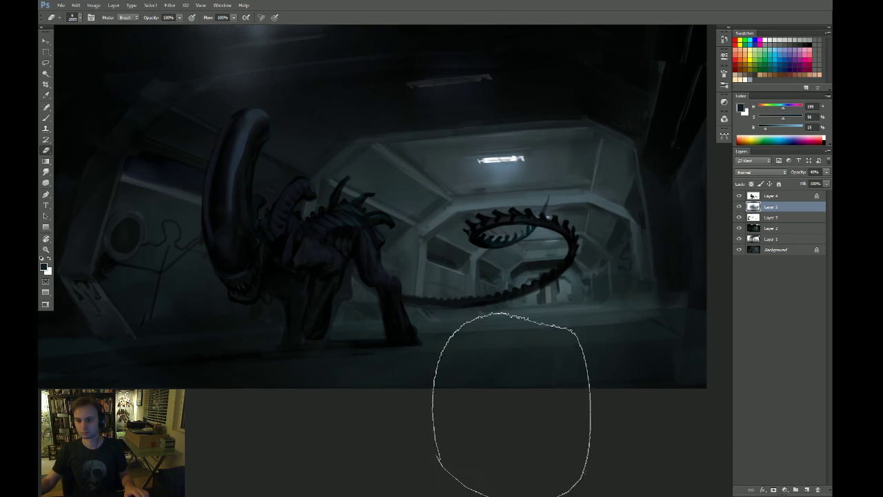
drag(424, 356, 451, 352)
ctrl+click(450, 318)
Reset the brush colour to black, make Layer 4 the active layer, and unlock its transparent pixels
key(b)
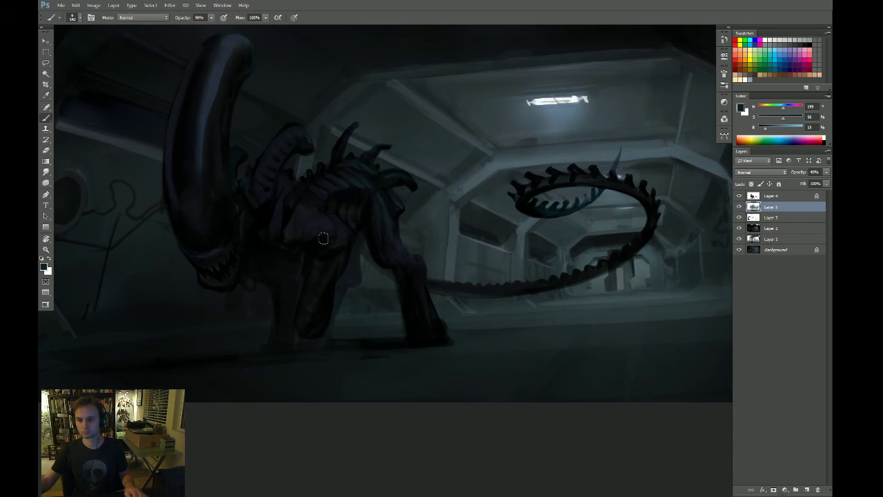
key(d)
drag(336, 204, 346, 206)
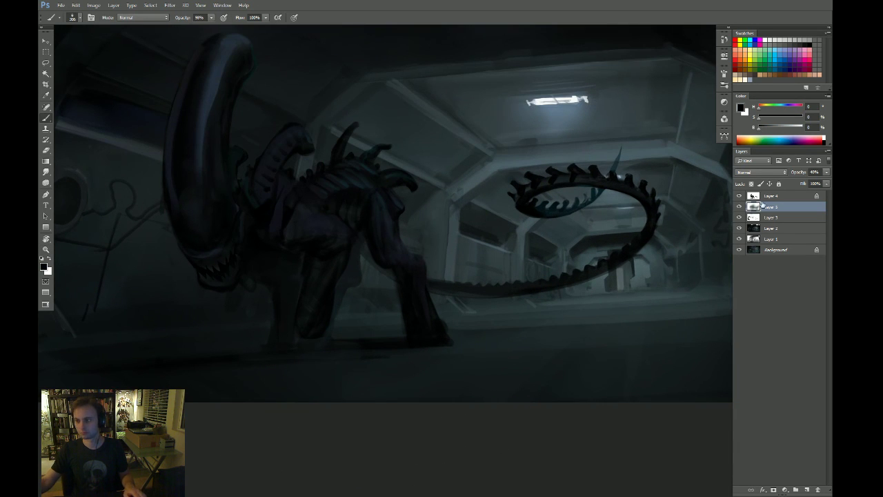
click(765, 198)
click(751, 184)
drag(352, 246, 374, 261)
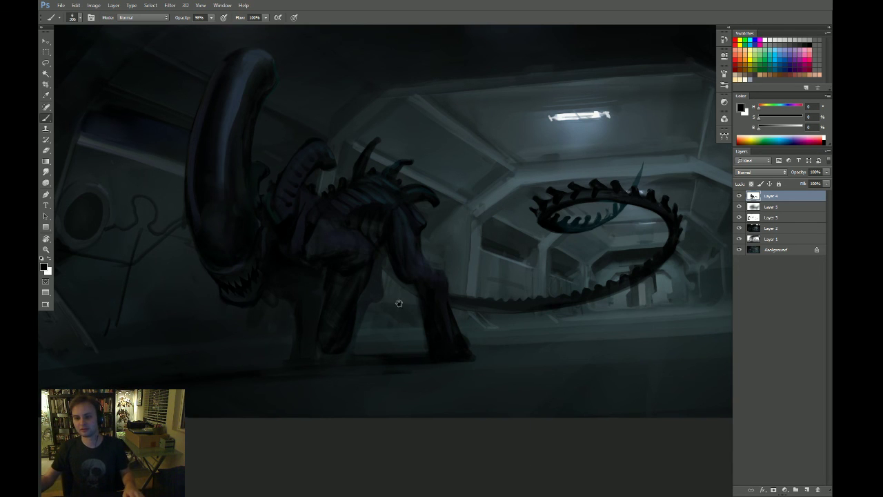
Paint a thin sliver of sampled grey-teal background between the creature's two front legs, with the canvas rotated for a better angle
key(z)
drag(234, 285, 359, 303)
key(b)
key(bracketright)
key(bracketright)
key(z)
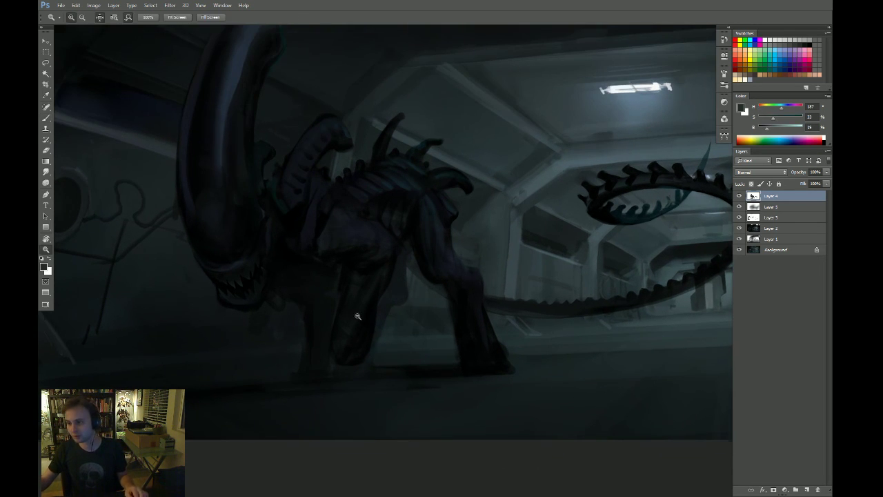
click(355, 311)
key(b)
key(bracketleft)
key(bracketleft)
key(bracketleft)
key(bracketleft)
key(r)
drag(463, 247, 465, 270)
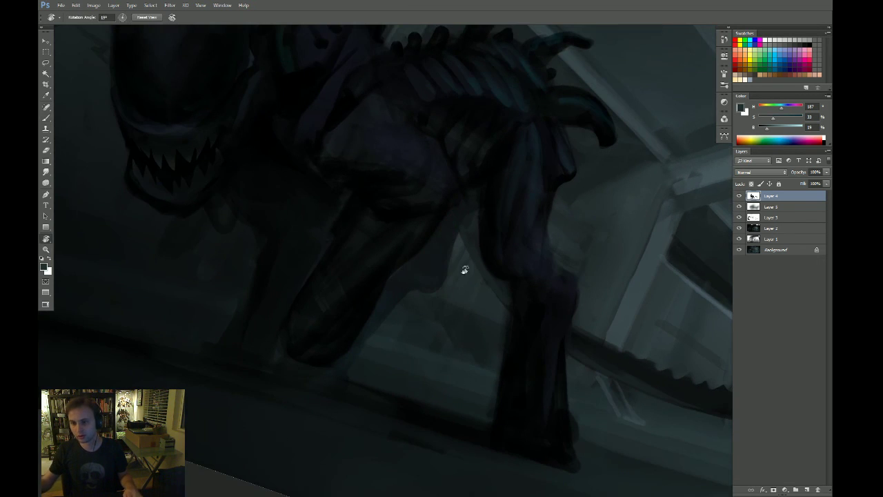
key(b)
mouse_move(301, 284)
mouse_down()
mouse_move(334, 213)
mouse_move(304, 236)
mouse_move(295, 265)
mouse_up()
alt+click(322, 249)
key(g)
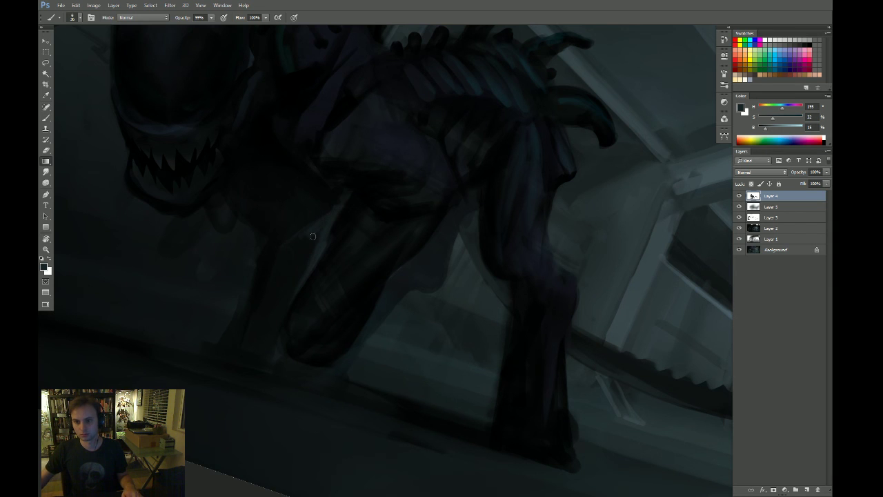
drag(433, 268, 425, 274)
Shade around the top of the gap between the front legs with a larger brush and sampled near-black
key(b)
alt+click(301, 254)
key(bracketright)
key(bracketright)
key(bracketright)
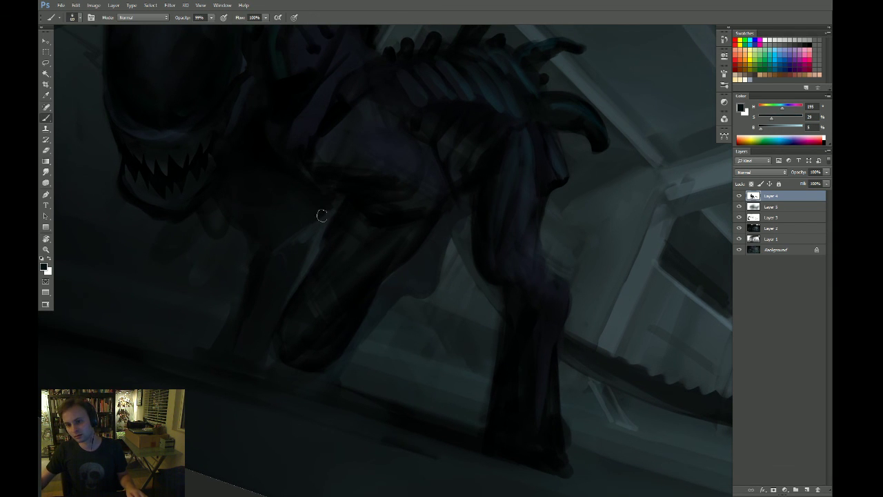
drag(341, 276, 293, 277)
Reset the canvas rotation and deepen the shadow under the chest behind the jaw with sampled black
key(r)
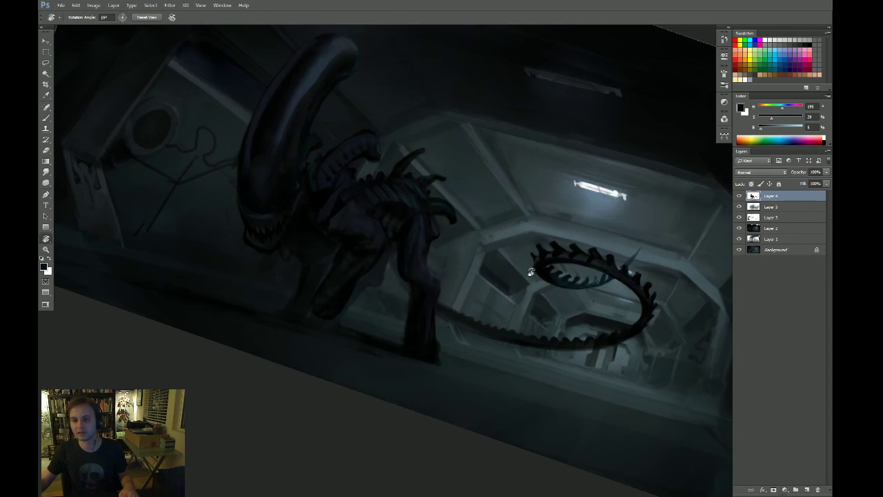
drag(528, 272, 440, 383)
key(Escape)
drag(355, 281, 403, 284)
key(b)
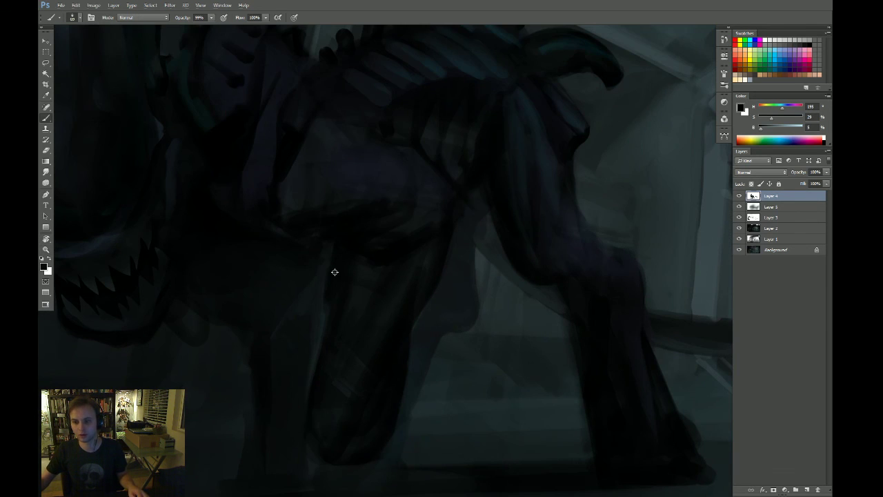
alt+click(335, 271)
drag(273, 295, 326, 280)
Refine the gap between the belly and hind leg with a smaller brush and sampled dark blue-grey and near-black tones
key(bracketleft)
key(bracketleft)
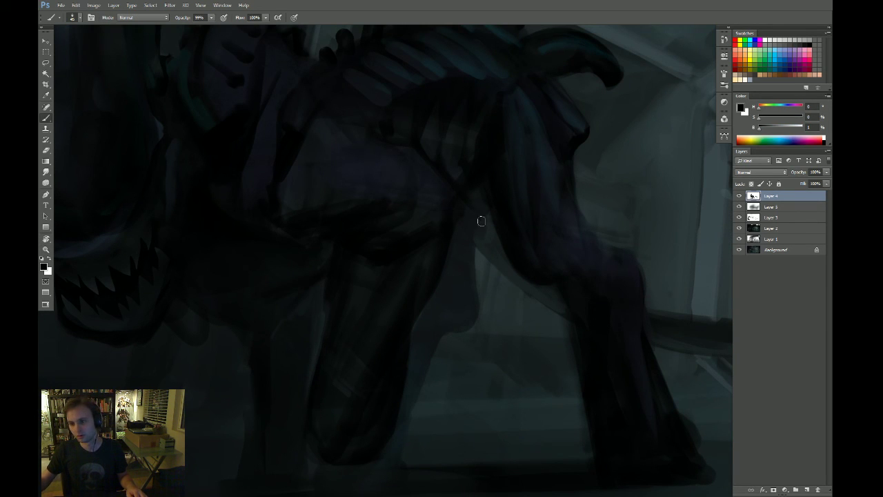
alt+click(484, 216)
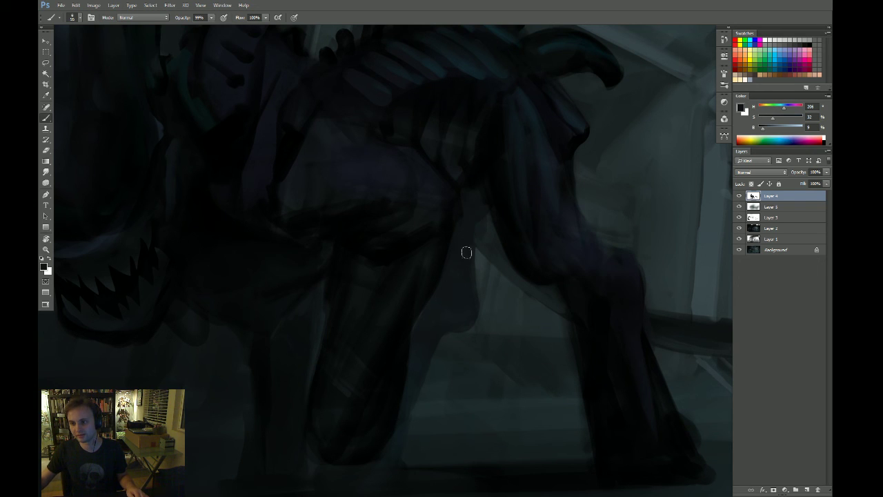
alt+click(459, 196)
Darken the flank hollow below the ribs with near-black and a much larger brush
drag(485, 156, 446, 215)
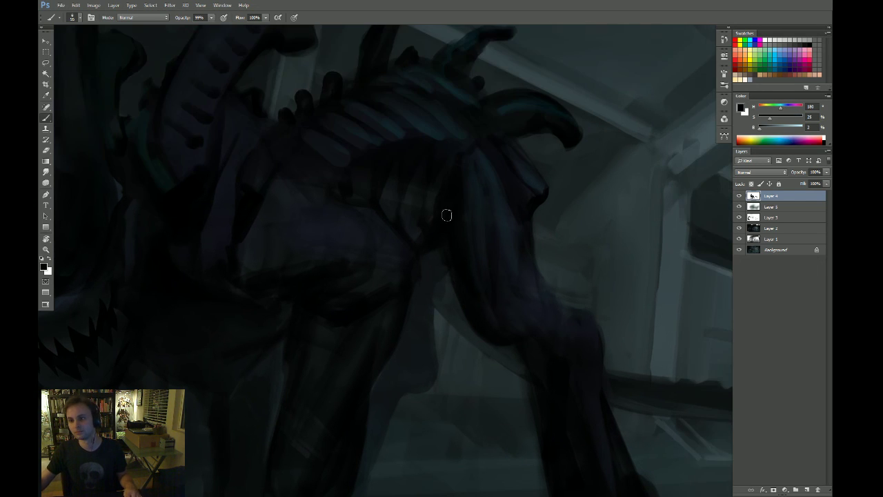
key(bracketright)
key(bracketright)
key(bracketright)
key(bracketright)
key(bracketright)
key(bracketright)
key(bracketright)
key(bracketright)
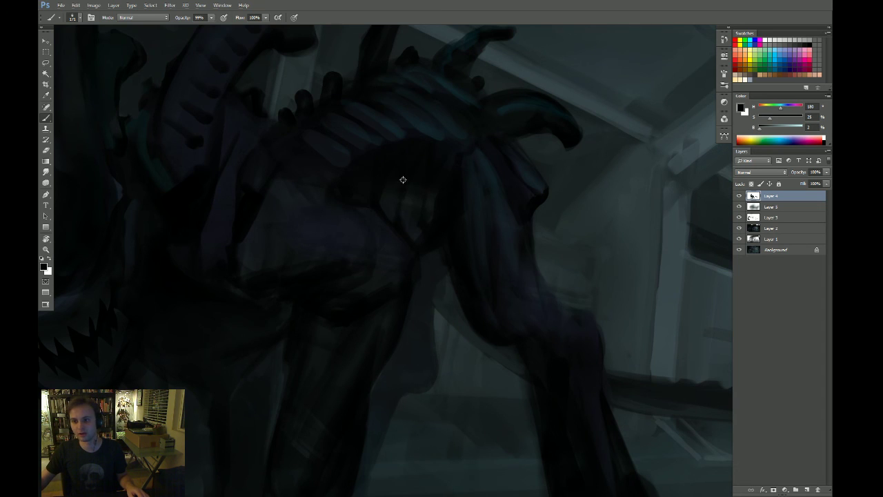
Refine the ribs' lower edge above the flank hollow with a smaller brush, using sampled dark blue and near-black
alt+click(345, 182)
key(bracketleft)
key(bracketleft)
key(bracketleft)
key(bracketleft)
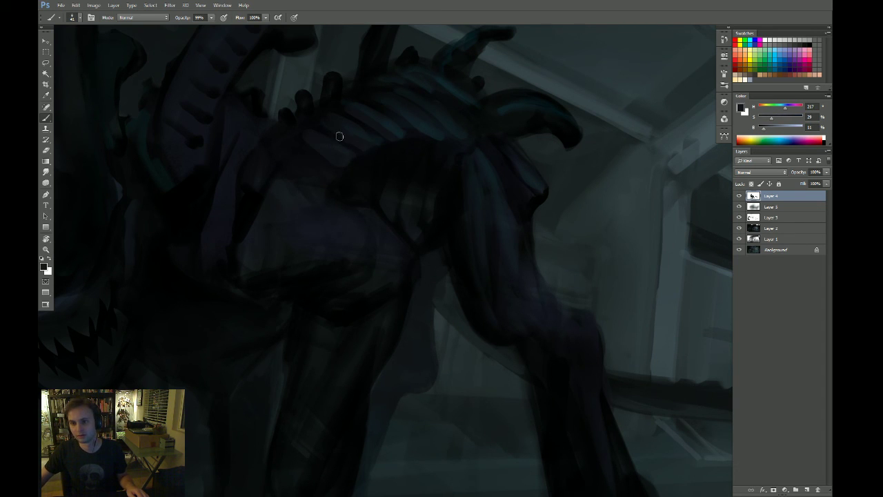
alt+click(415, 143)
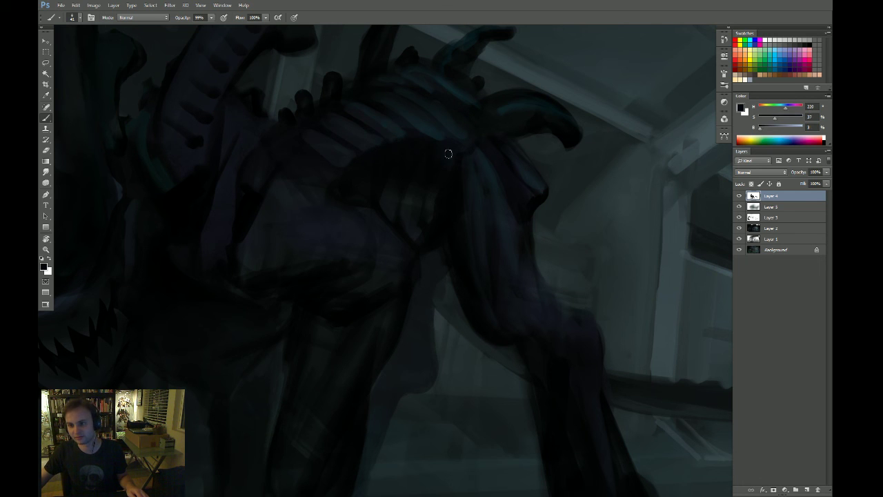
Rework the faint lower ribs inside the flank hollow with sampled dark blue strokes
key(z)
drag(411, 173, 376, 207)
key(r)
mouse_move(475, 209)
mouse_down()
mouse_move(522, 234)
mouse_move(516, 251)
mouse_move(438, 239)
mouse_move(450, 233)
mouse_up()
key(Escape)
key(z)
drag(385, 254, 400, 229)
drag(320, 312, 351, 246)
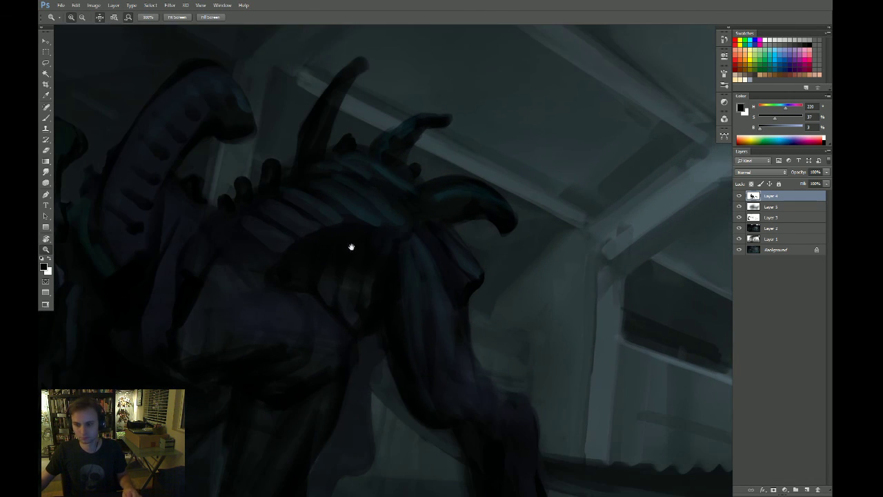
drag(329, 294, 343, 324)
key(b)
alt+click(357, 321)
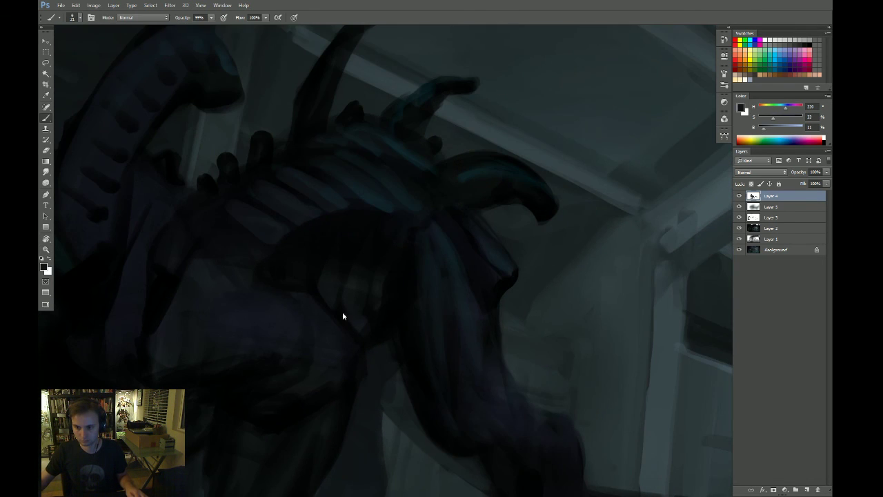
key(])
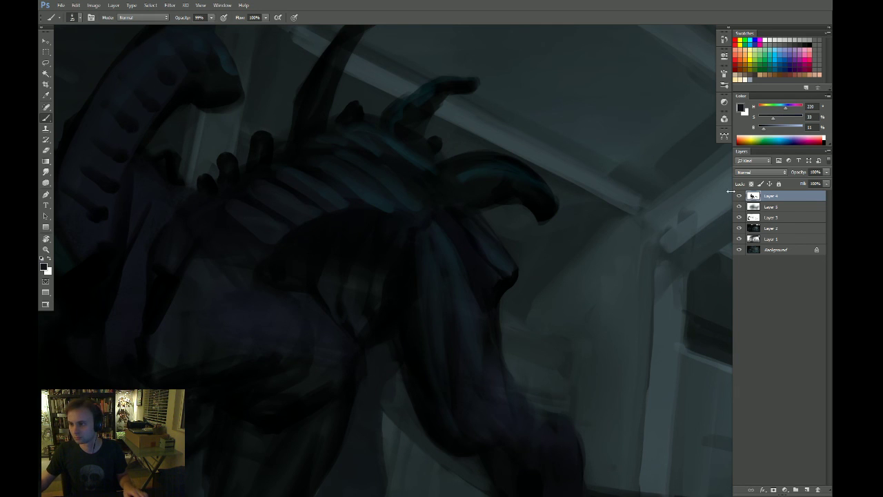
Hide and show Layer 4 to compare, and continue the dark blue rib strokes at the front of the flank hollow
click(739, 196)
click(738, 196)
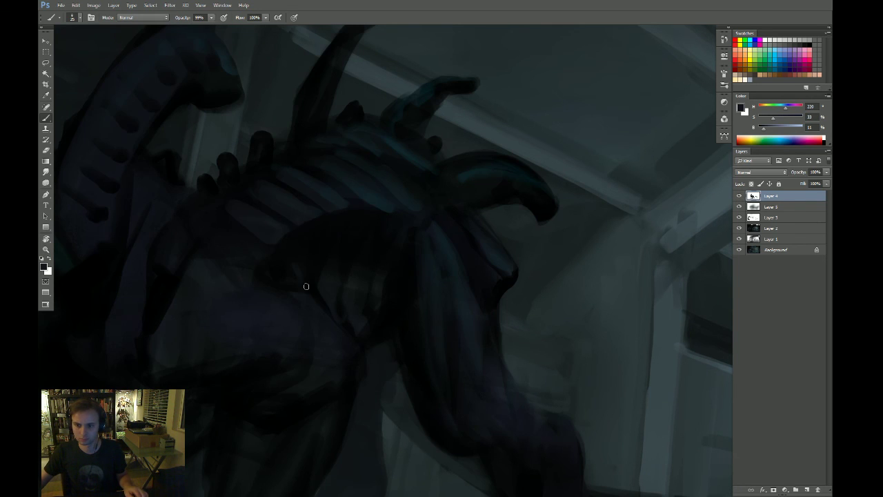
mouse_move(292, 277)
mouse_down()
mouse_move(314, 257)
mouse_move(333, 289)
mouse_move(345, 263)
mouse_move(347, 330)
mouse_up()
mouse_move(416, 321)
mouse_down()
mouse_move(424, 297)
mouse_move(414, 190)
mouse_move(449, 190)
mouse_move(482, 215)
mouse_move(507, 279)
mouse_up()
key(Escape)
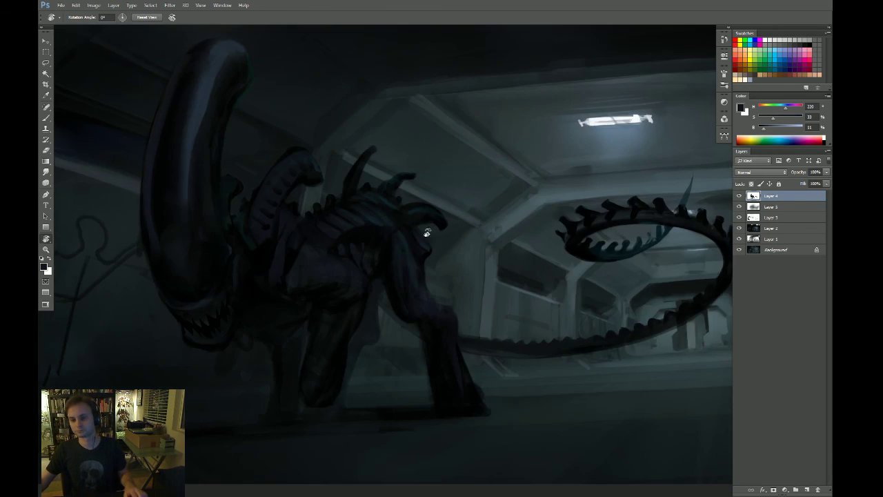
Paint small black notches between the back ribs and draw a thin sampled dark-blue ridge curving across them
drag(331, 227, 320, 201)
key(d)
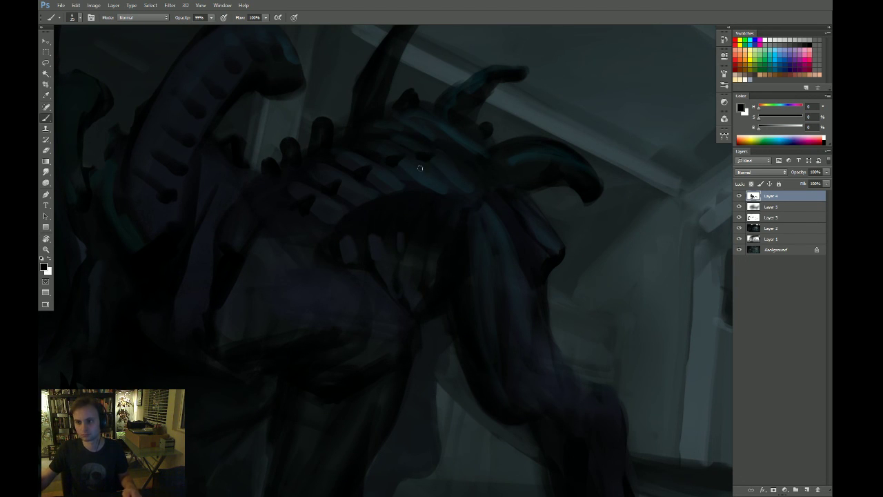
alt+click(280, 246)
drag(269, 226, 442, 151)
key(ctrl+z)
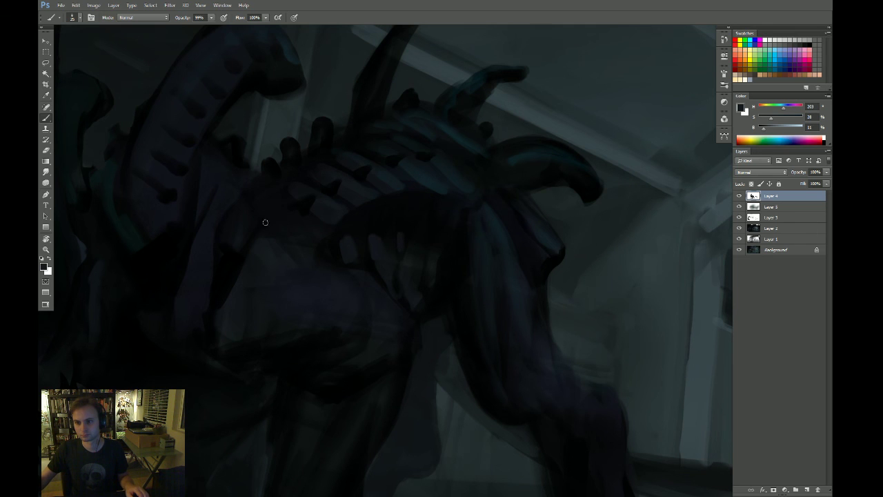
mouse_move(265, 225)
mouse_down()
mouse_move(436, 154)
mouse_move(391, 200)
mouse_up()
Paint a thin curved rim along the top of the flank hollow and trim it with sampled near-black
key(z)
key(r)
mouse_move(589, 211)
mouse_down()
mouse_move(452, 268)
mouse_move(558, 314)
mouse_move(520, 309)
mouse_up()
key(Escape)
key(z)
drag(402, 200, 427, 185)
key(b)
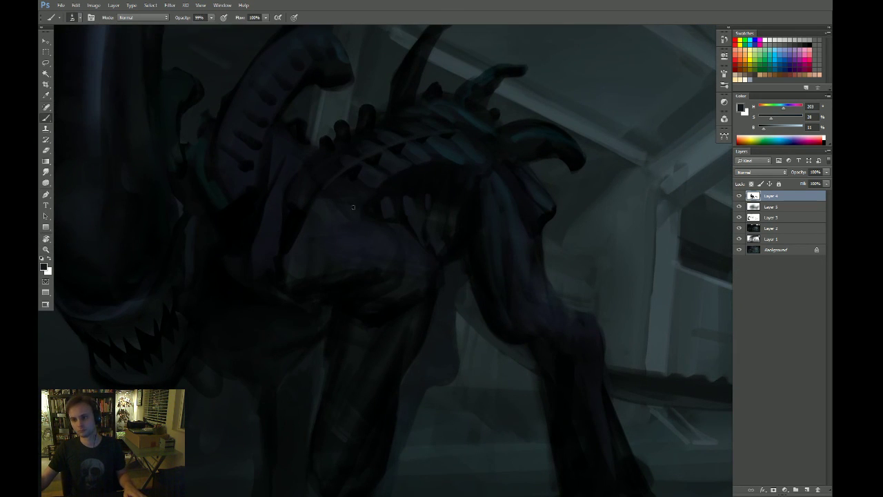
alt+click(403, 177)
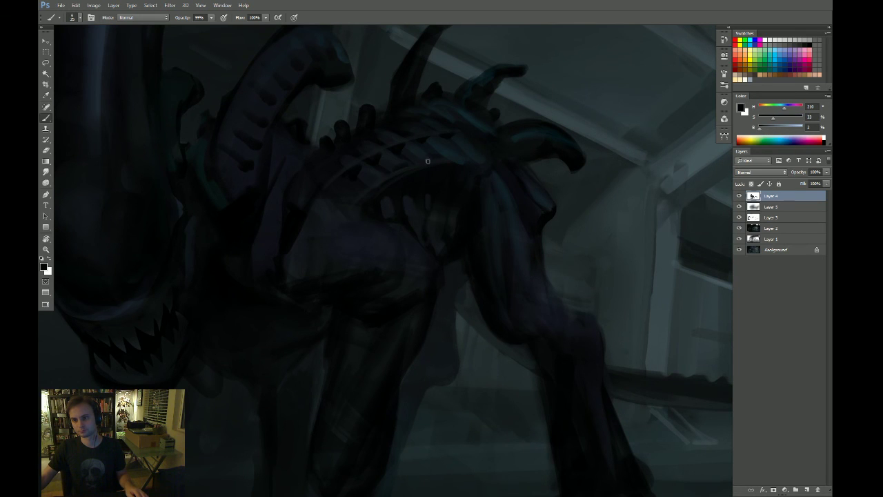
Check the creature within the whole scene and touch up the front end of the rib rim with near-black
key(z)
drag(495, 192, 459, 216)
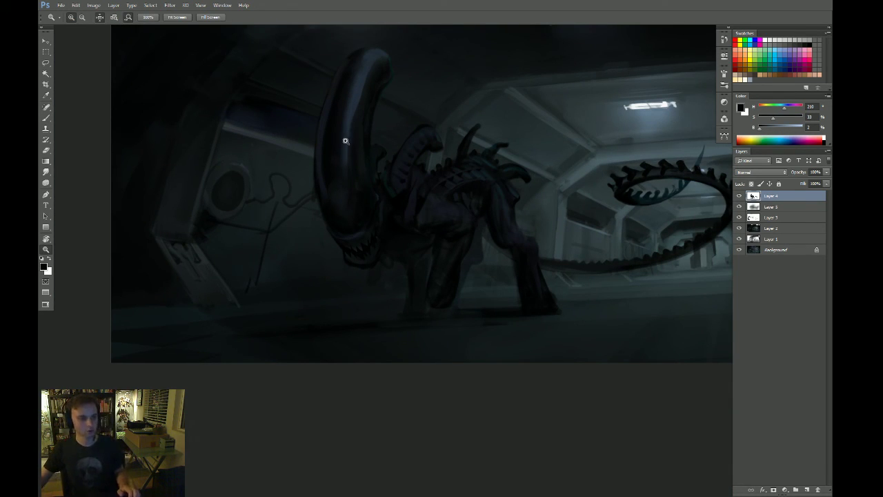
drag(502, 179, 445, 203)
drag(389, 186, 406, 190)
click(405, 189)
click(355, 202)
key(b)
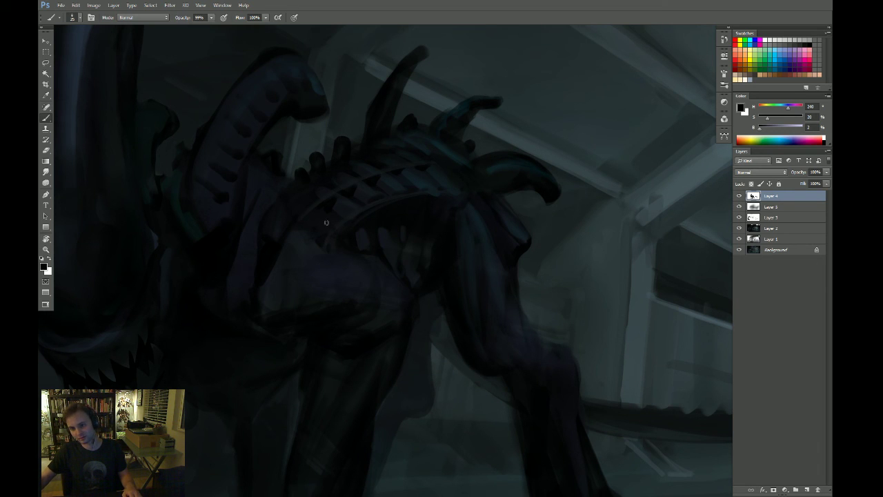
Flip the whole painting horizontally and check the creature's ribs and body in the mirrored view
key(z)
key(ctrl+0)
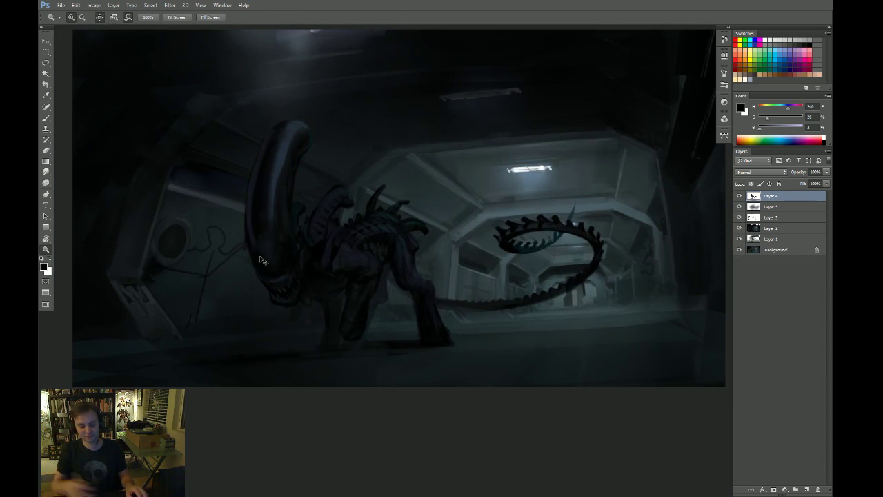
key(ctrl+shift+h)
drag(471, 233, 514, 225)
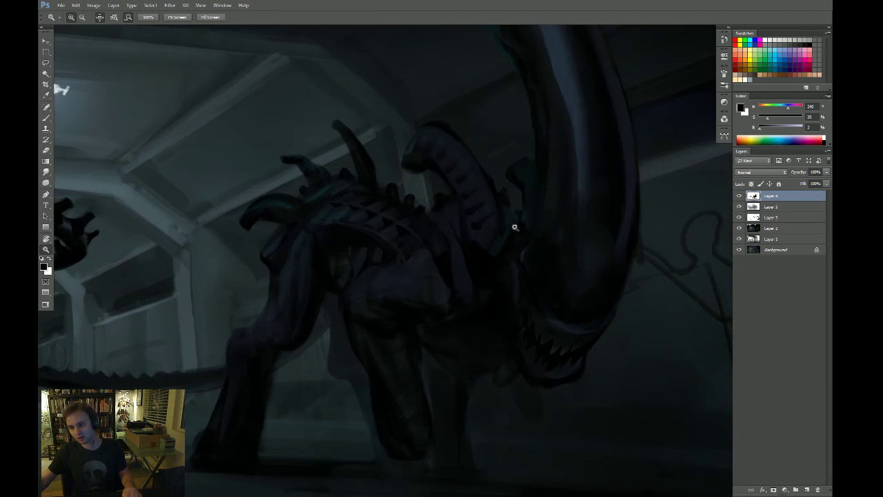
Darken the flank hollow beside the hind leg with black and a large brush
key(b)
alt+click(388, 228)
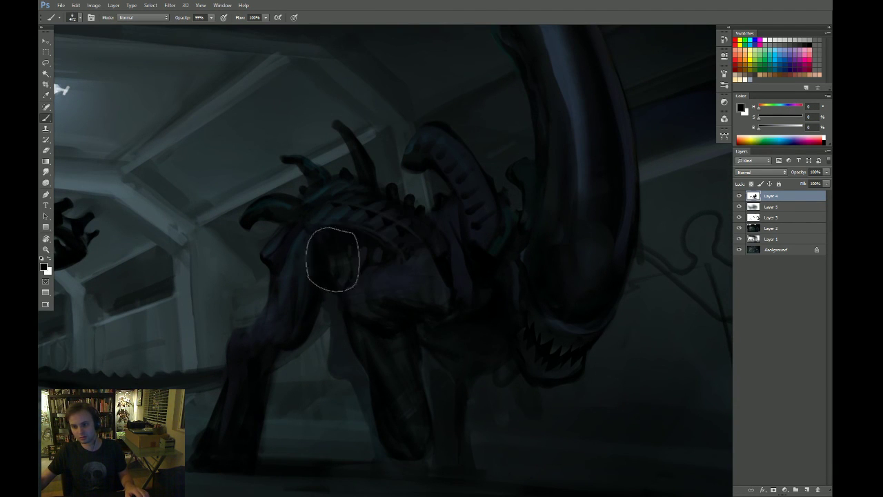
drag(441, 338, 400, 298)
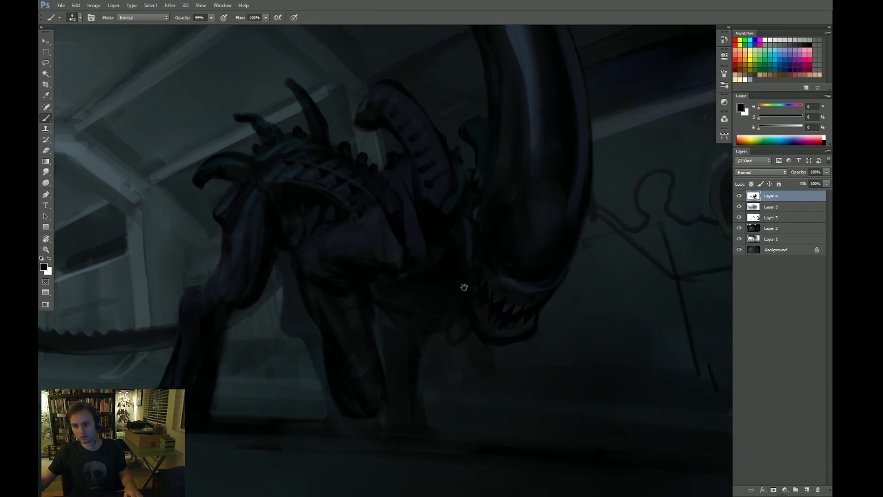
mouse_move(461, 285)
mouse_down()
mouse_move(437, 321)
mouse_move(374, 315)
mouse_move(400, 306)
mouse_move(424, 250)
mouse_up()
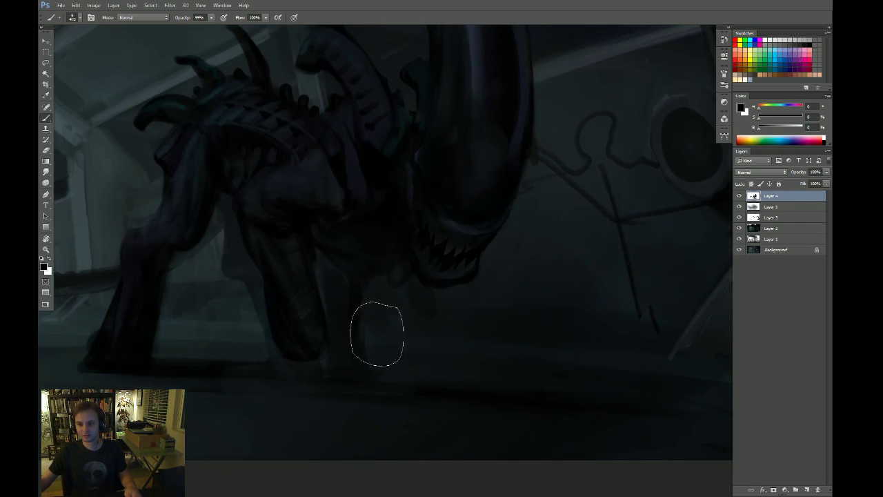
Paint a black cast shadow on the floor from the hind foot forward beneath the creature's front legs
key(bracketleft)
key(bracketleft)
drag(443, 399, 548, 383)
key(bracketleft)
key(bracketleft)
key(bracketleft)
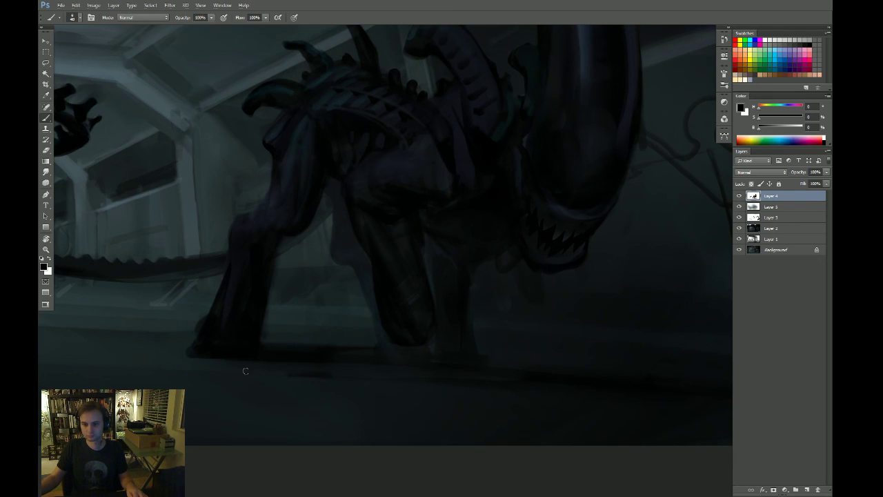
drag(260, 362, 396, 371)
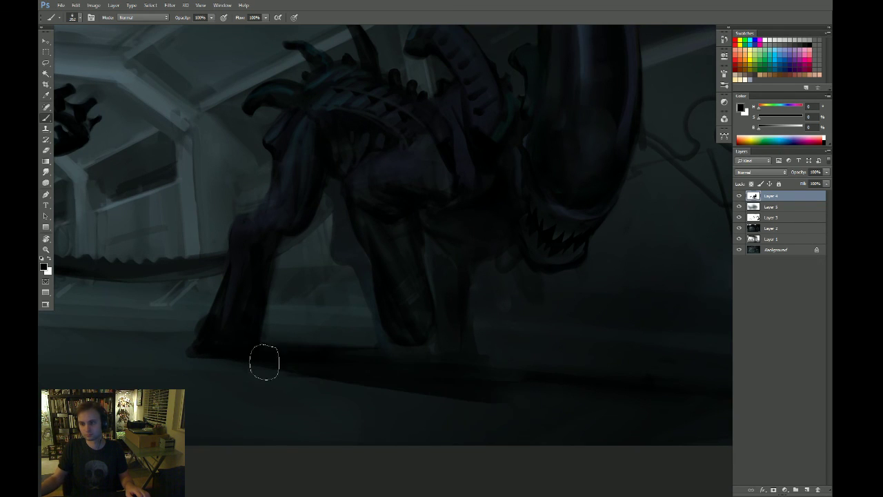
drag(613, 410, 537, 404)
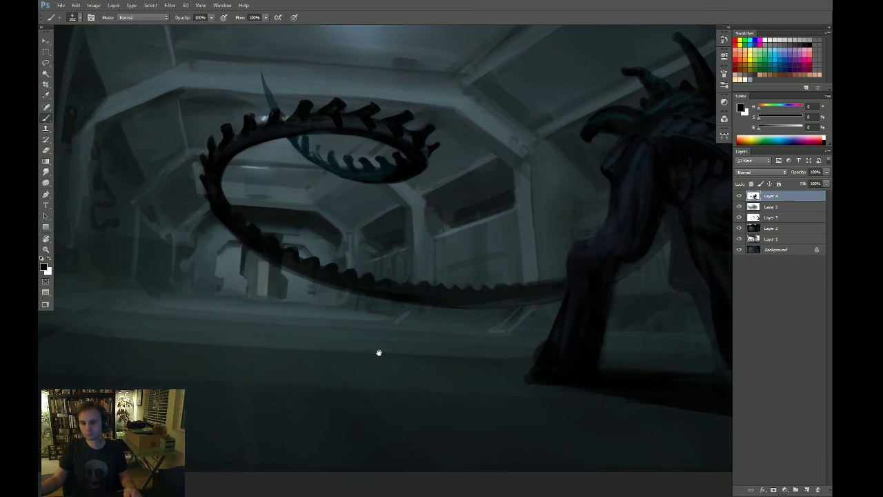
Paint a thin black line across the floor behind the hind foot and soften its lower edge with the eraser
mouse_move(209, 353)
mouse_down()
mouse_move(462, 353)
mouse_move(571, 362)
mouse_move(450, 364)
mouse_move(580, 369)
mouse_up()
drag(155, 349, 300, 367)
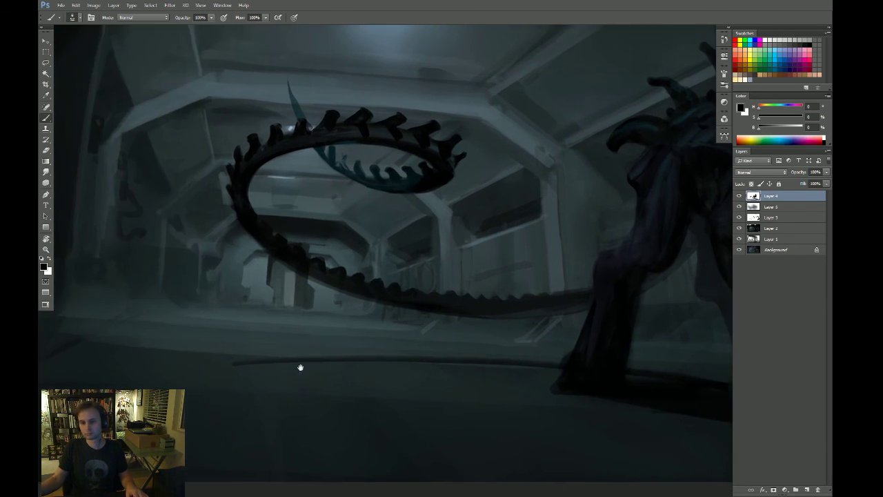
key(e)
drag(388, 392, 314, 387)
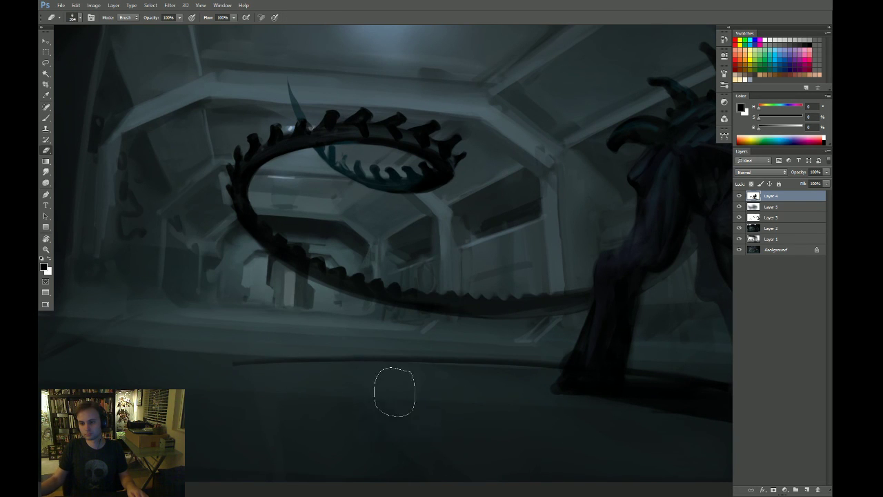
drag(413, 376, 281, 385)
Rework the black floor line beneath the tail with thin tapering strokes, undoing the ones that do not fit
key(b)
drag(481, 356, 214, 346)
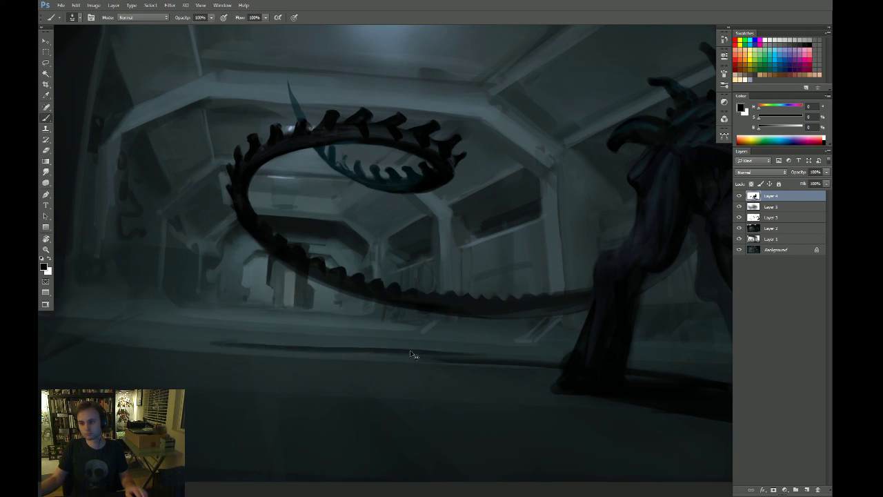
key(ctrl+z)
mouse_move(517, 366)
mouse_down()
mouse_move(222, 349)
mouse_move(461, 356)
mouse_move(296, 347)
mouse_move(409, 356)
mouse_up()
key(ctrl+z)
mouse_move(297, 344)
mouse_down()
mouse_move(468, 354)
mouse_move(281, 349)
mouse_move(391, 350)
mouse_up()
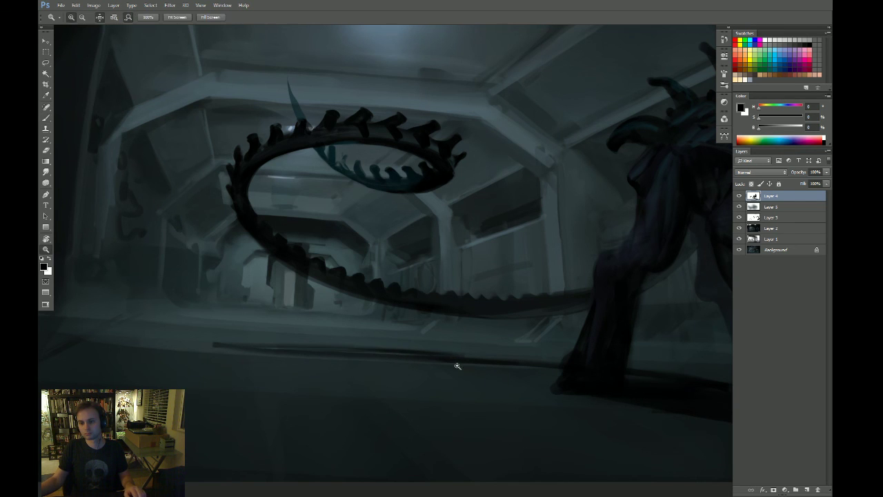
Check the new floor shadow and floor line within the whole scene
drag(458, 367, 304, 379)
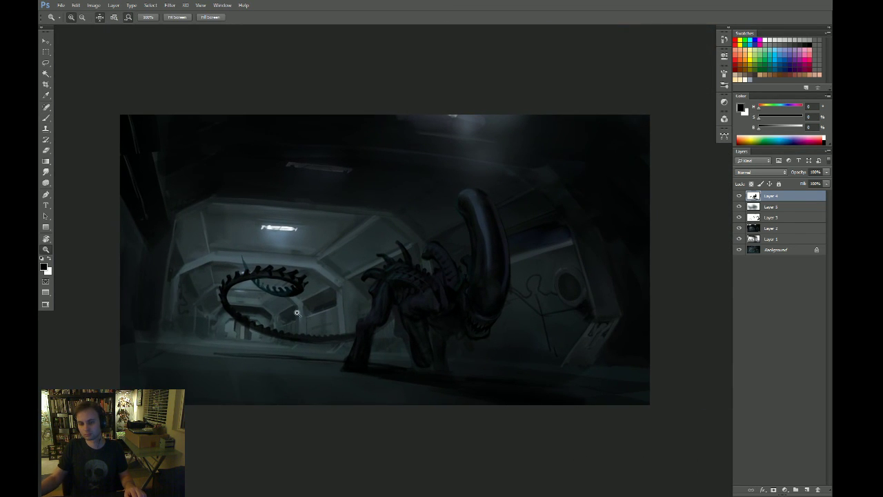
drag(260, 284, 274, 288)
drag(345, 336, 319, 330)
drag(420, 409, 408, 397)
key(e)
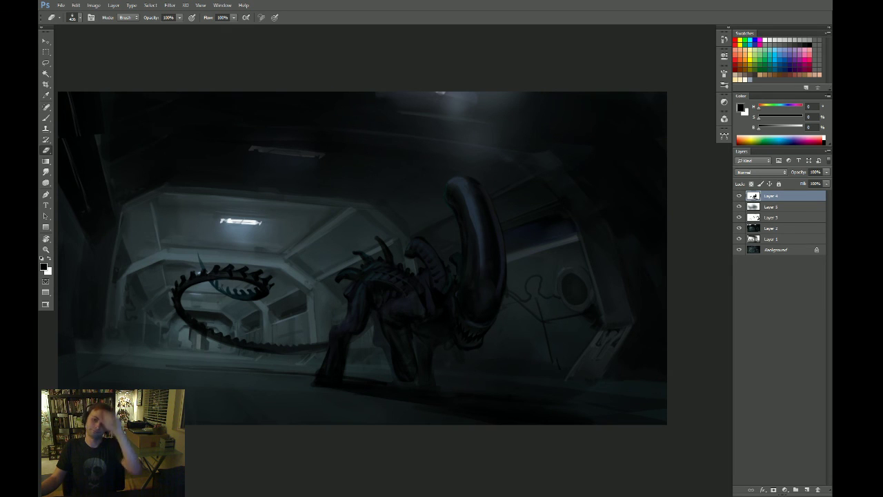
drag(291, 387, 306, 382)
key(b)
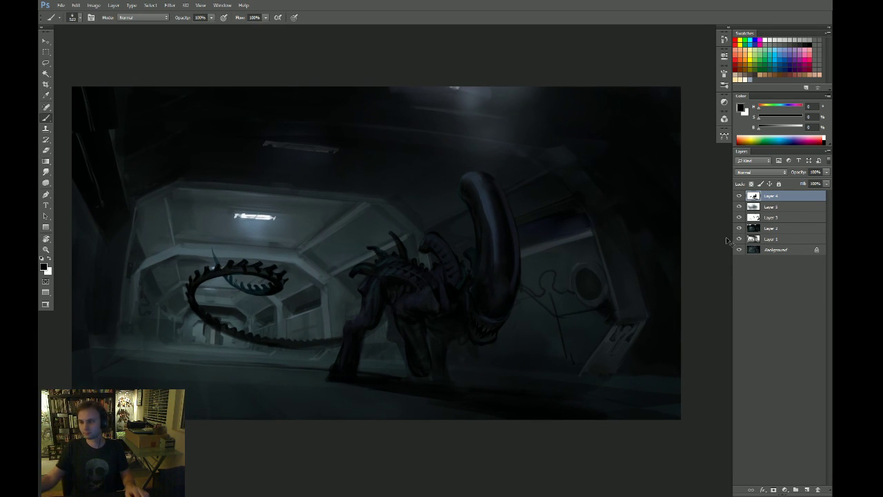
Compare the scene with and without the 40% opacity haze layer, and darken the foreground floor on it with black
click(738, 207)
click(738, 207)
click(770, 207)
drag(609, 287, 637, 279)
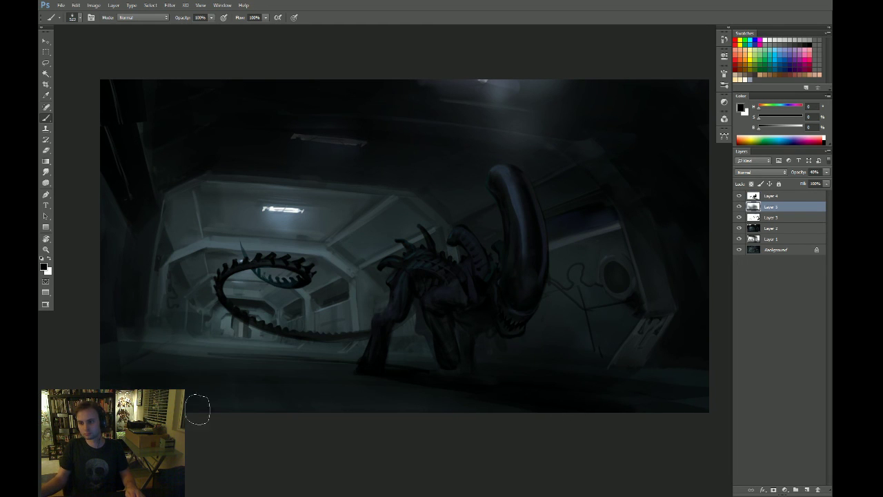
drag(353, 406, 340, 408)
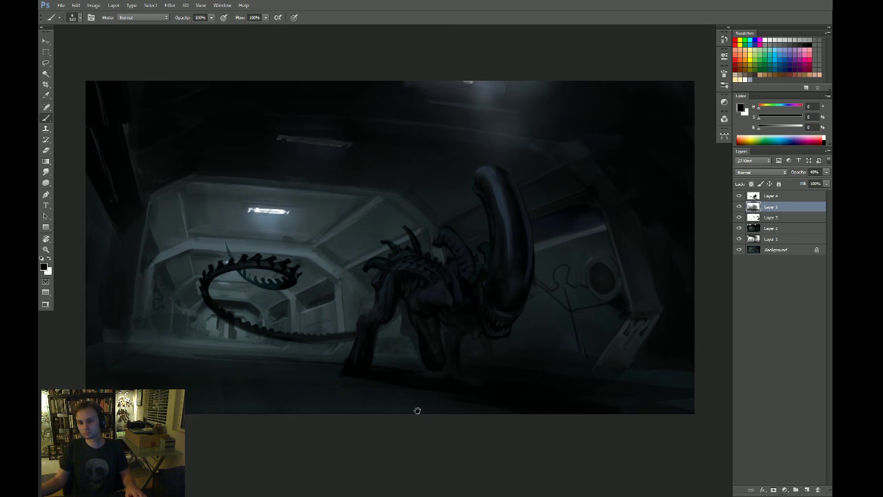
drag(416, 410, 394, 396)
Sample a muted grey-teal from the corridor and paint a lighter band across the foreground floor
alt+click(366, 282)
drag(480, 415, 234, 395)
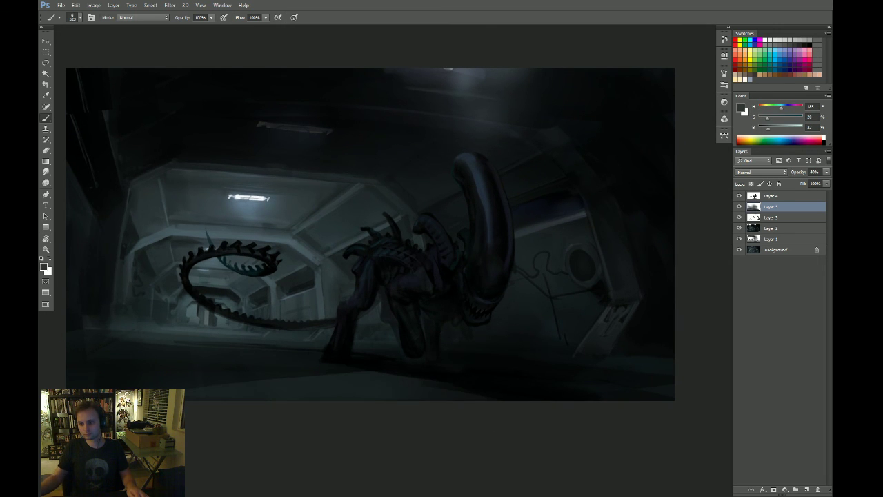
key(ctrl+z)
drag(563, 395, 218, 399)
drag(646, 391, 253, 414)
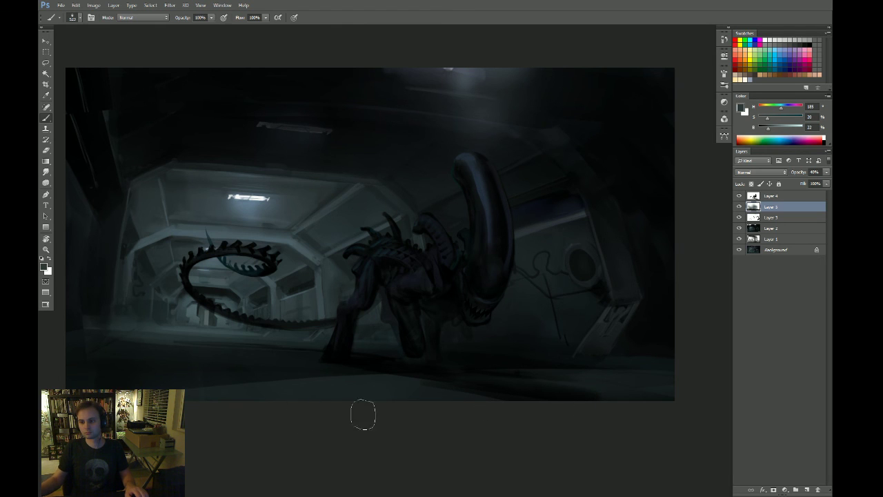
drag(421, 419, 420, 400)
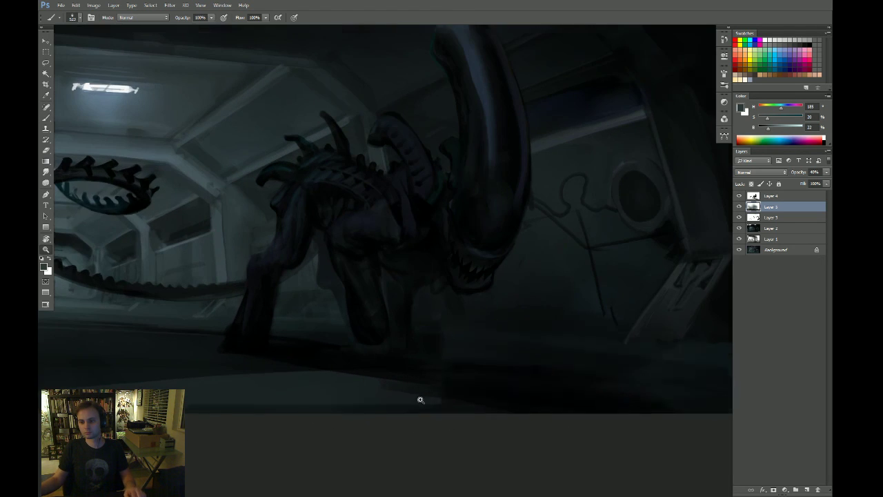
Select the creature's layer and darken the floor around its front feet with a sampled near-black
ctrl+click(379, 351)
alt+click(377, 360)
mouse_move(380, 351)
mouse_down()
mouse_move(360, 360)
mouse_move(398, 361)
mouse_move(331, 368)
mouse_move(321, 360)
mouse_move(329, 378)
mouse_up()
click(395, 358)
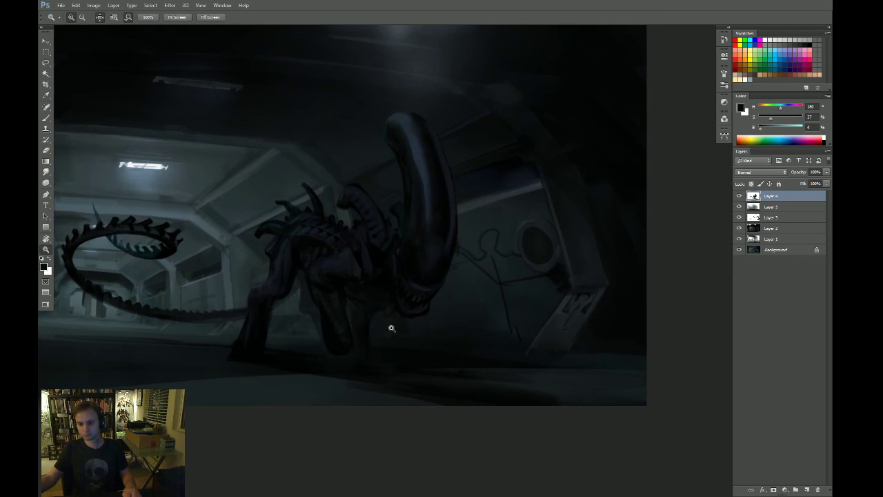
click(365, 339)
key(b)
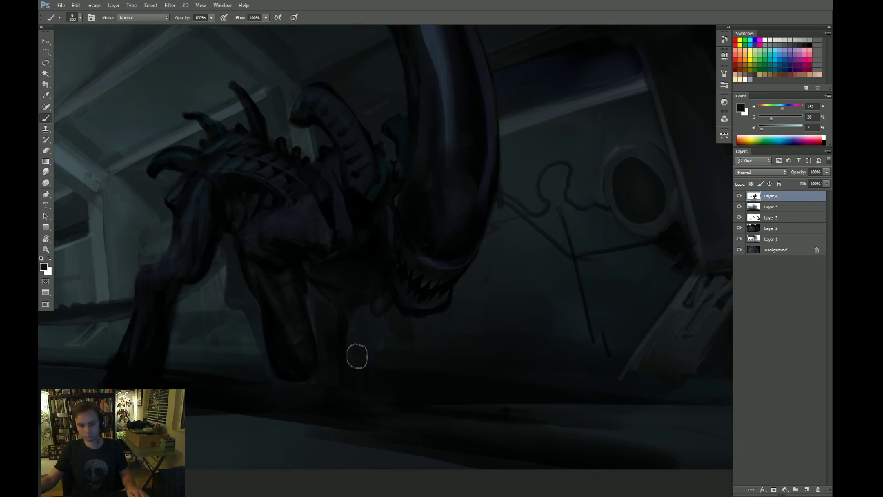
Examine the creature's body, front legs and head up close
drag(370, 383, 366, 374)
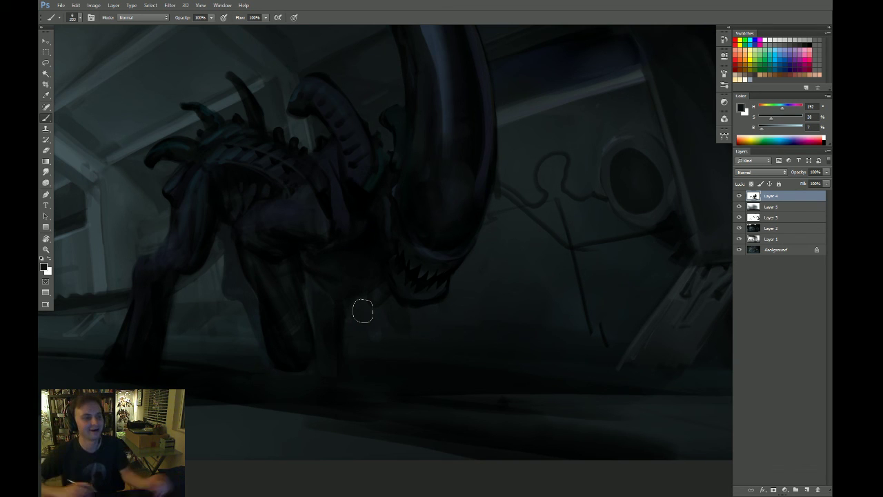
drag(361, 195, 369, 283)
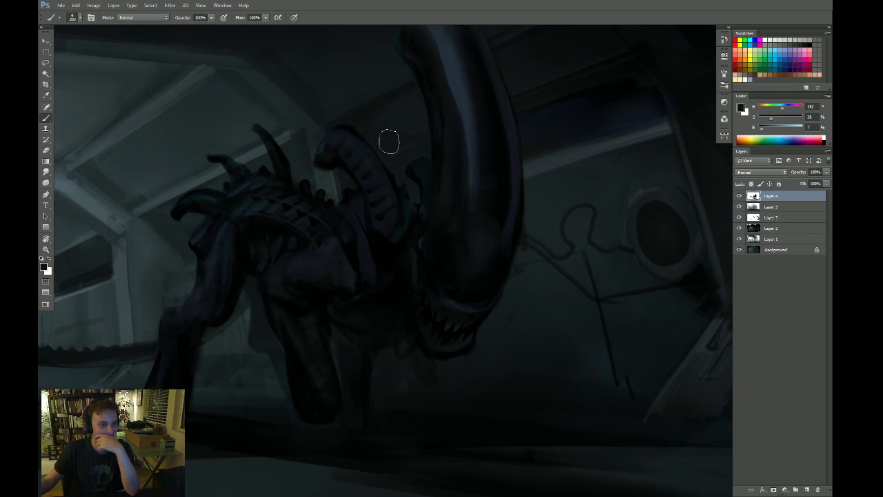
drag(458, 352, 383, 296)
drag(358, 267, 380, 266)
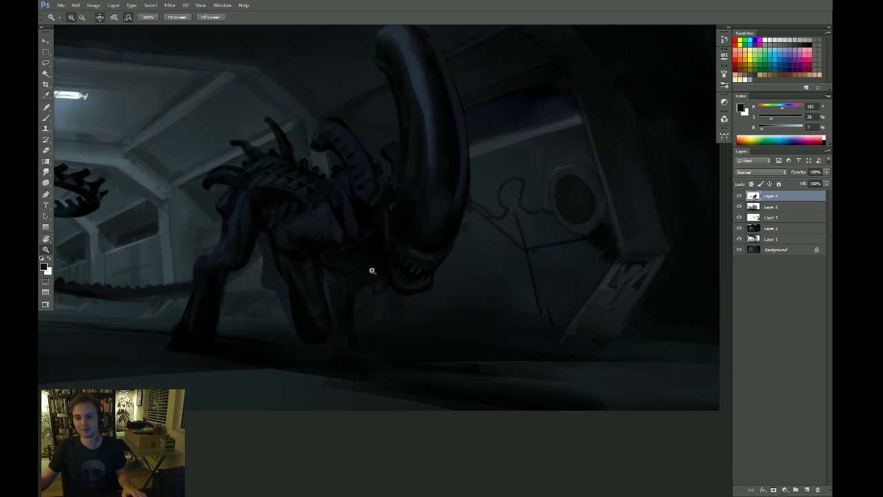
drag(355, 295, 369, 289)
alt+click(420, 307)
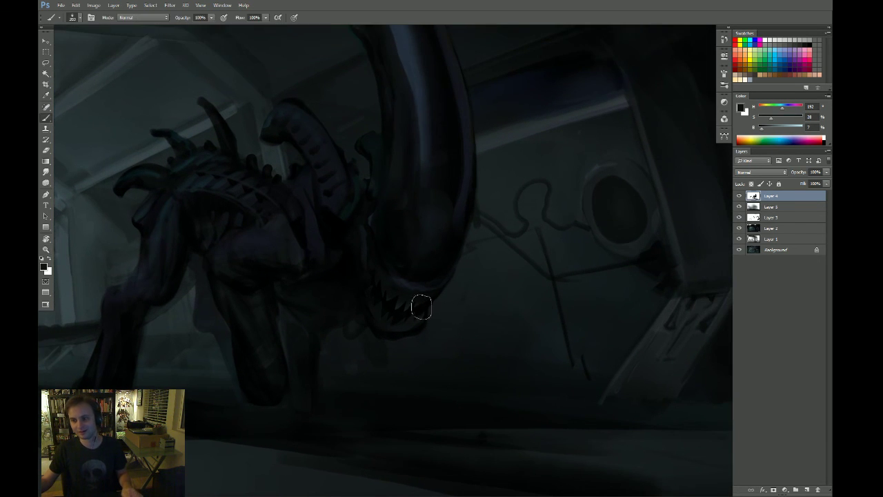
drag(440, 275, 458, 275)
drag(429, 180, 387, 296)
Add a new layer and paint sampled dark blue-greys over the lower part of the creature's head dome
alt+click(390, 197)
alt+click(397, 276)
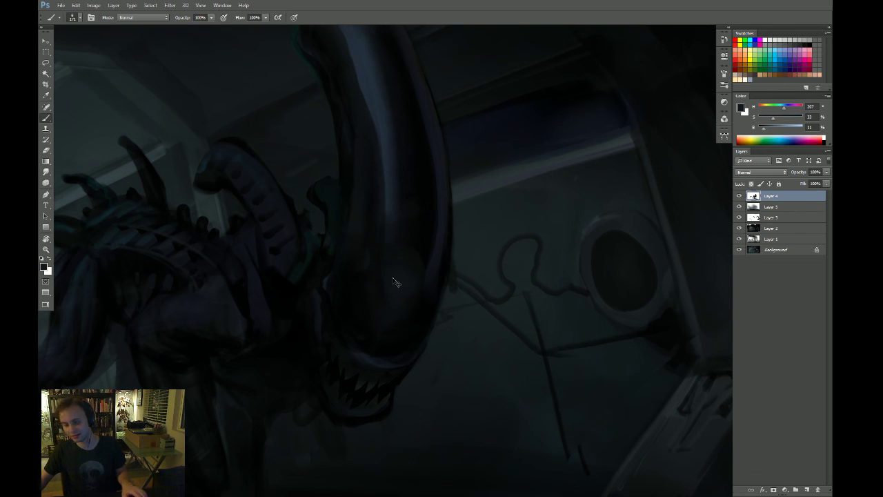
key(ctrl+shift+n)
key(Return)
alt+click(390, 213)
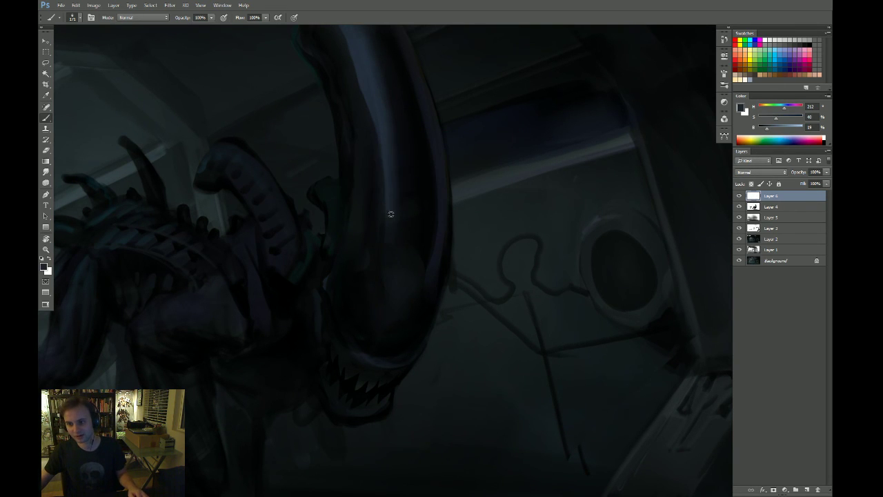
alt+click(402, 276)
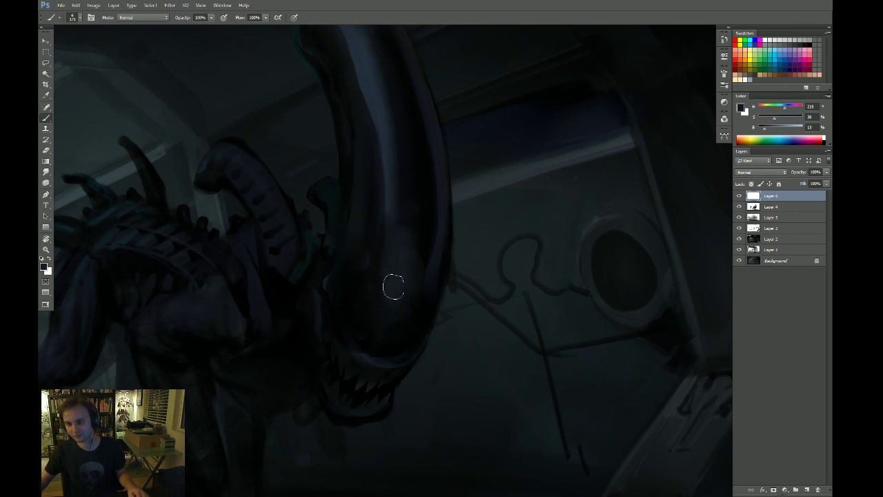
Paint a near-black eye socket and cheek hollow above the teeth, shaping their edges with sampled dark blue tones
alt+click(373, 316)
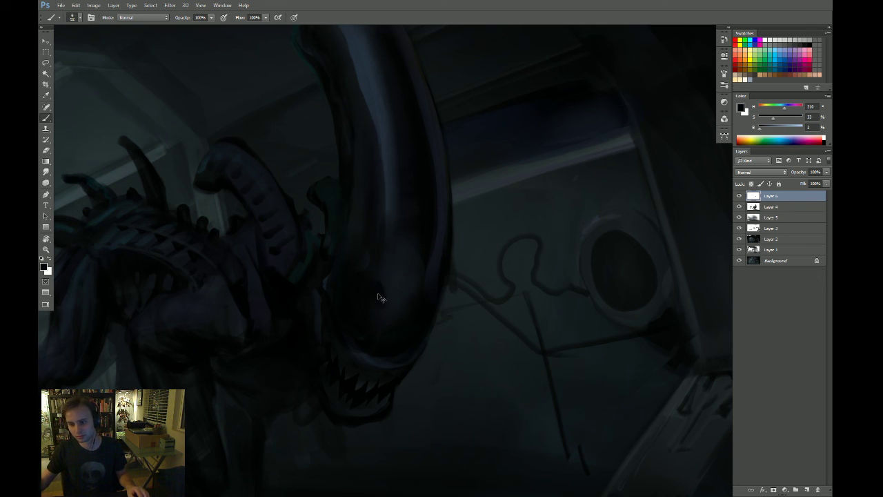
alt+click(384, 290)
alt+click(364, 305)
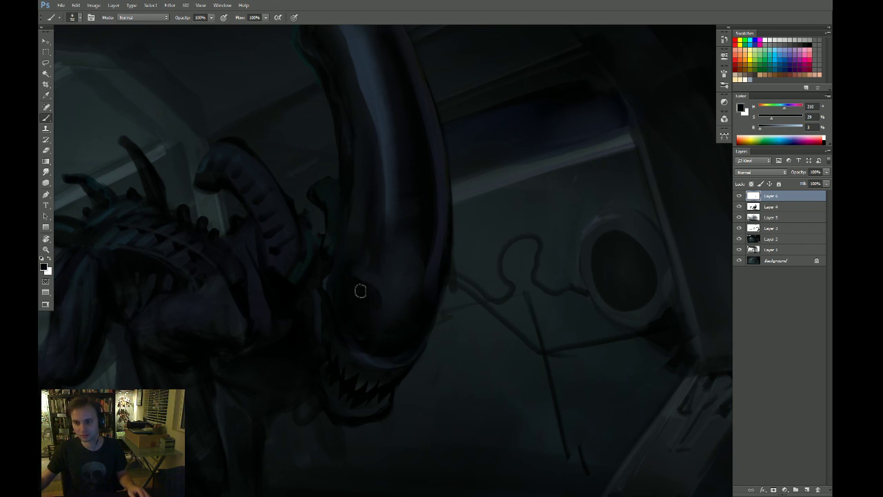
alt+click(379, 286)
mouse_move(345, 310)
mouse_down()
mouse_move(369, 318)
mouse_move(377, 335)
mouse_up()
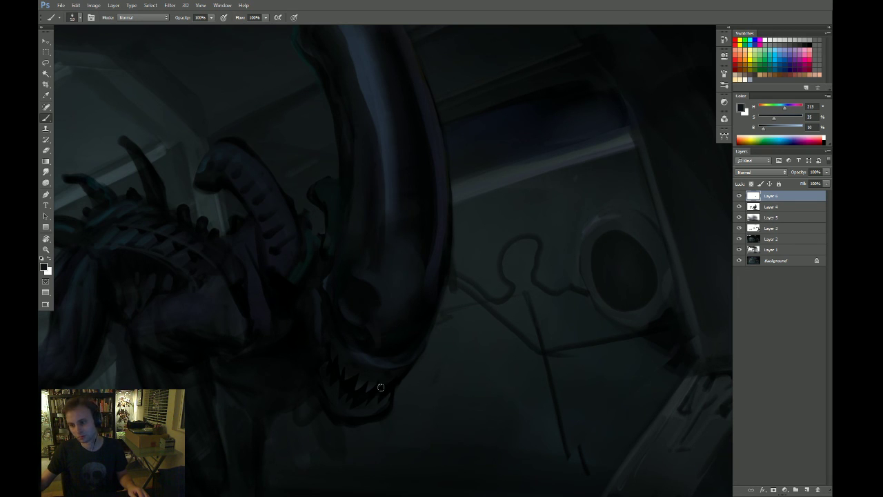
alt+click(362, 335)
alt+click(376, 283)
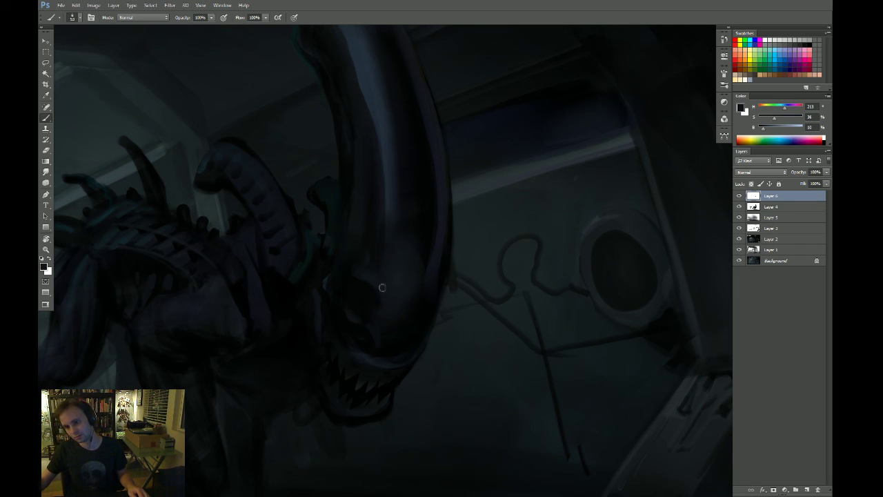
Darken the front side of the head dome with sampled near-black and a larger brush, and check the whole creature
alt+click(403, 345)
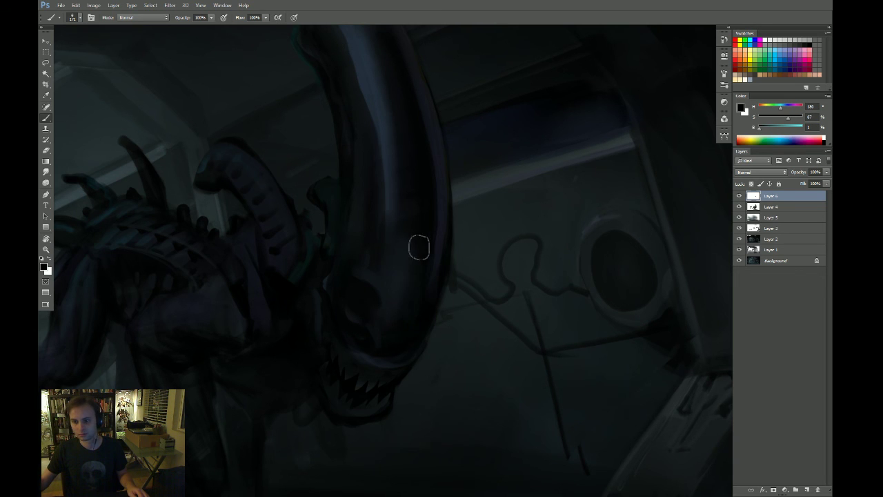
key(z)
drag(405, 328, 363, 432)
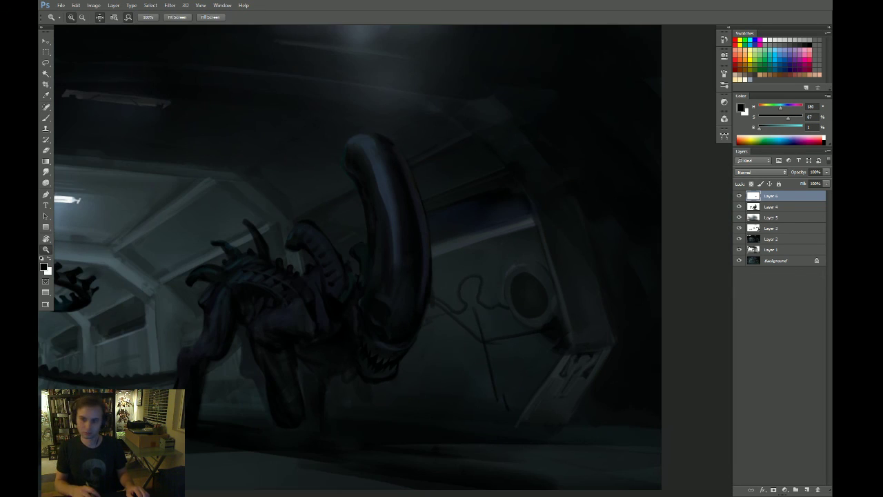
Flip the painting horizontally and touch up the eye socket area in the mirrored view with a sampled dark tone
key(F2)
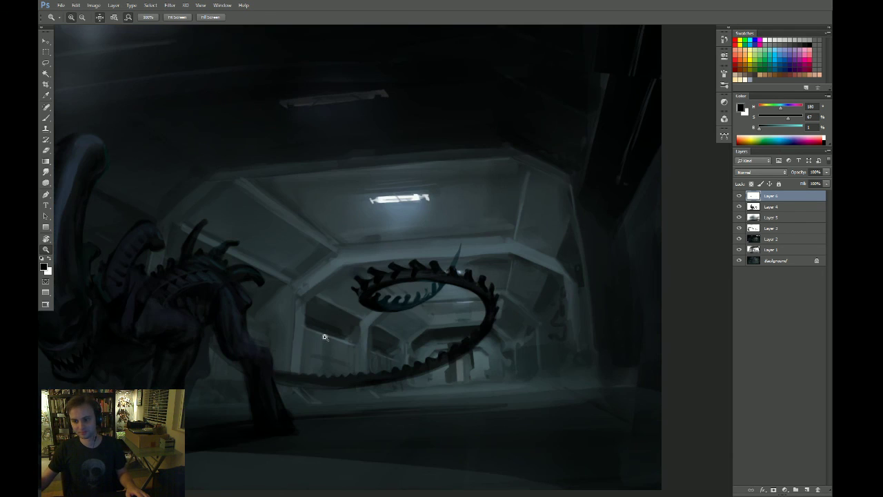
drag(286, 358, 449, 329)
drag(225, 264, 242, 254)
key(b)
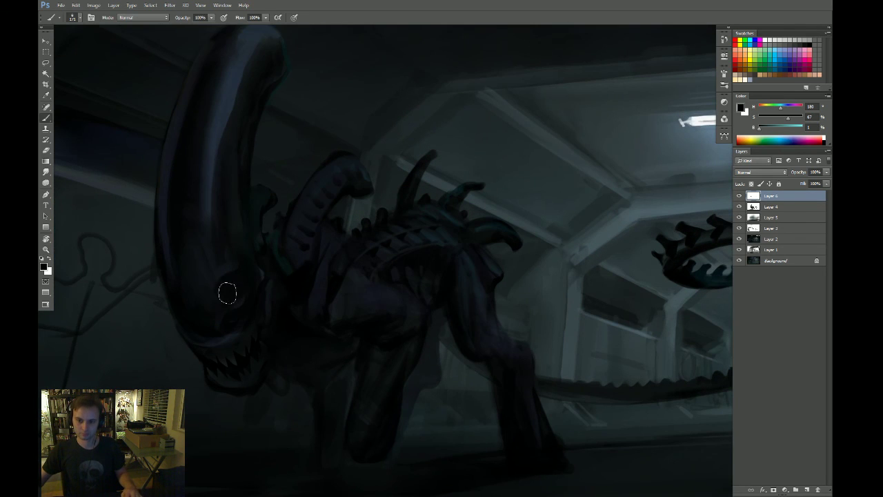
alt+click(226, 291)
drag(223, 288, 233, 295)
Sample a dark grey and paint thin lighter strokes across the eye socket and along the dome's front edge
mouse_move(474, 256)
mouse_down()
mouse_move(586, 323)
mouse_move(473, 394)
mouse_up()
key(b)
alt+click(253, 176)
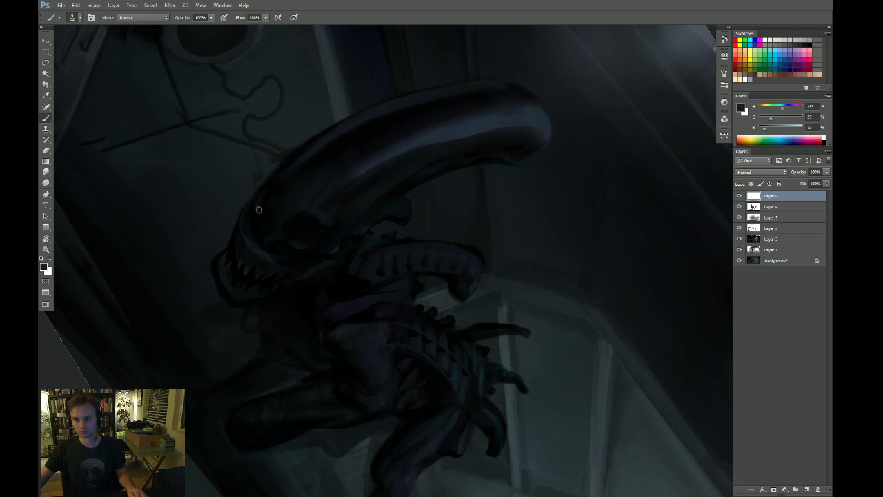
drag(357, 164, 329, 207)
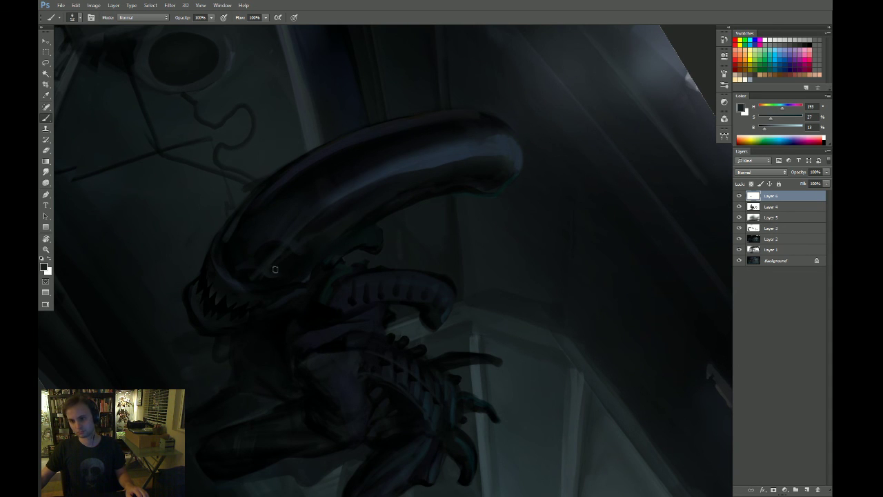
key(r)
drag(465, 205, 565, 316)
key(Escape)
key(z)
drag(305, 311, 335, 278)
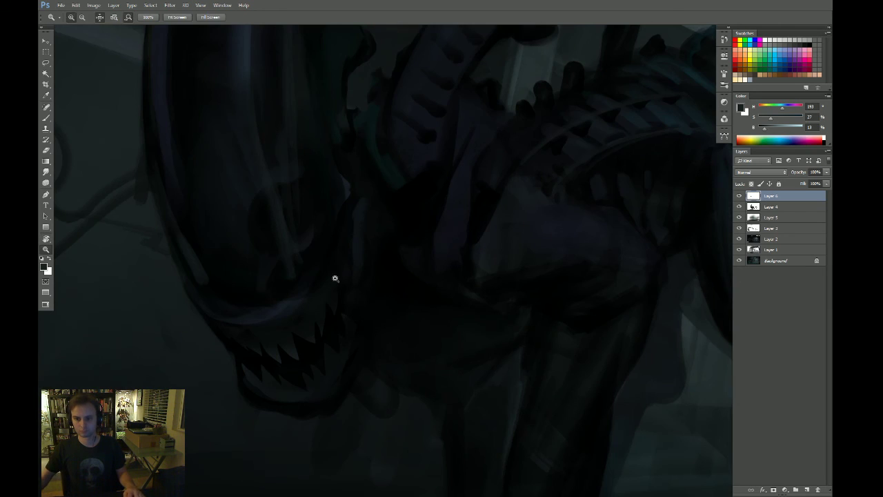
Sample near-black tones from beside the eye socket and the creature's neck for the brush
key(b)
alt+click(256, 228)
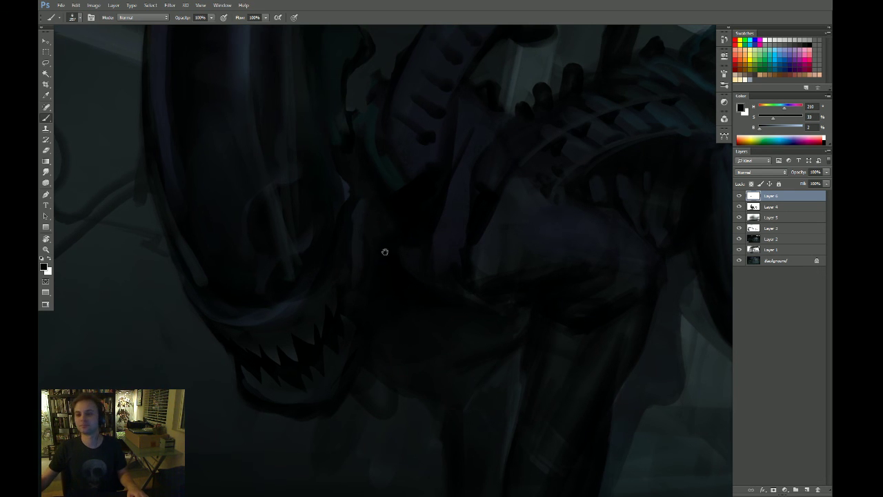
drag(384, 252, 384, 256)
drag(405, 221, 341, 276)
click(336, 233)
key(b)
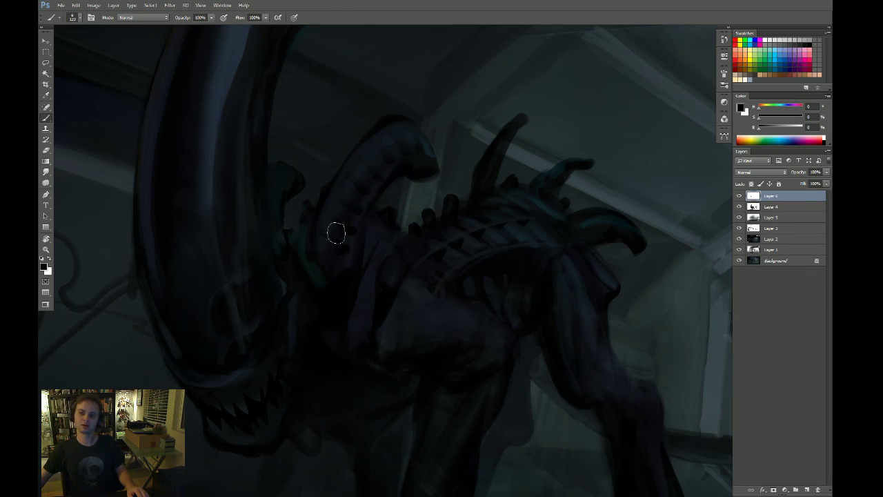
Try lowering the image resolution to 100 pixels/inch with resampling on, and undo the entry
key(ctrl+alt+i)
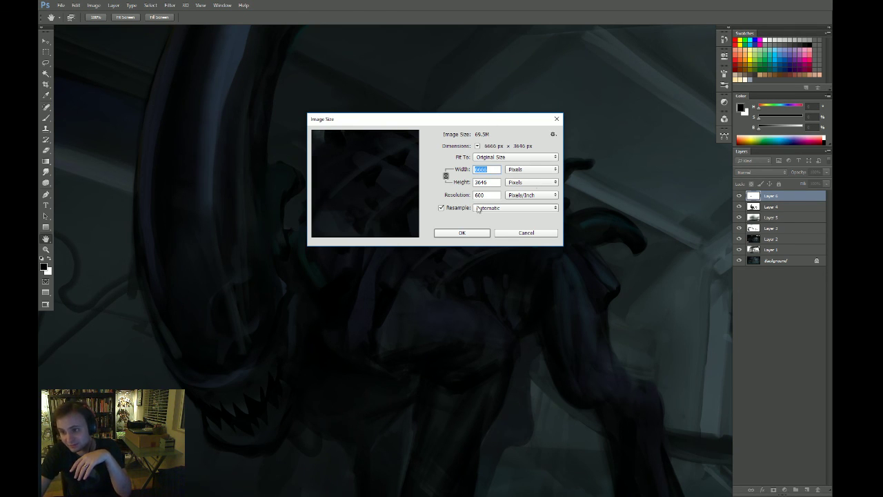
drag(488, 120, 470, 117)
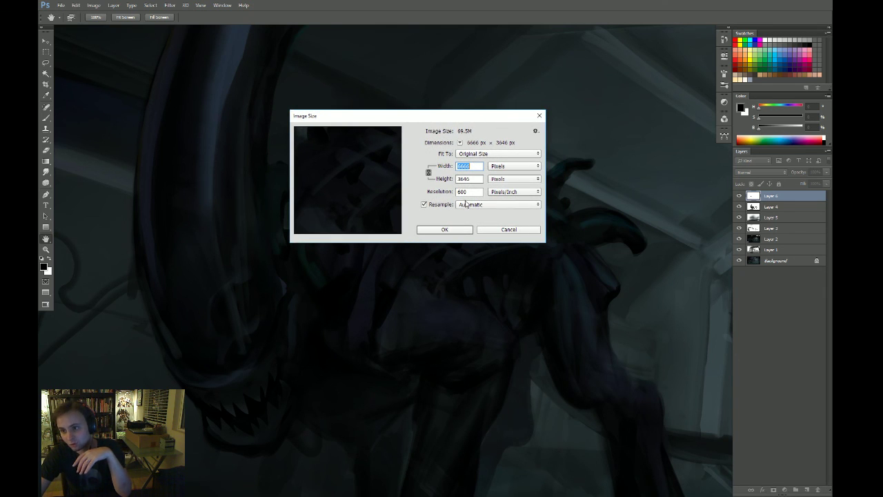
click(473, 167)
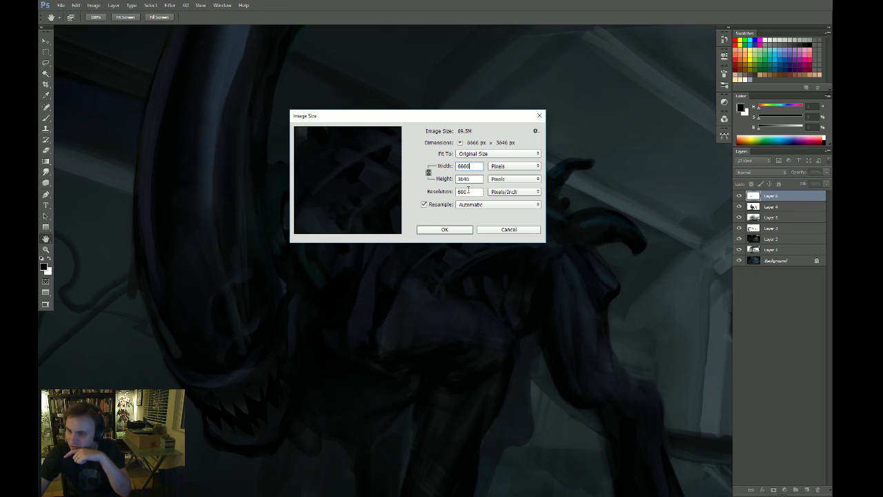
click(468, 191)
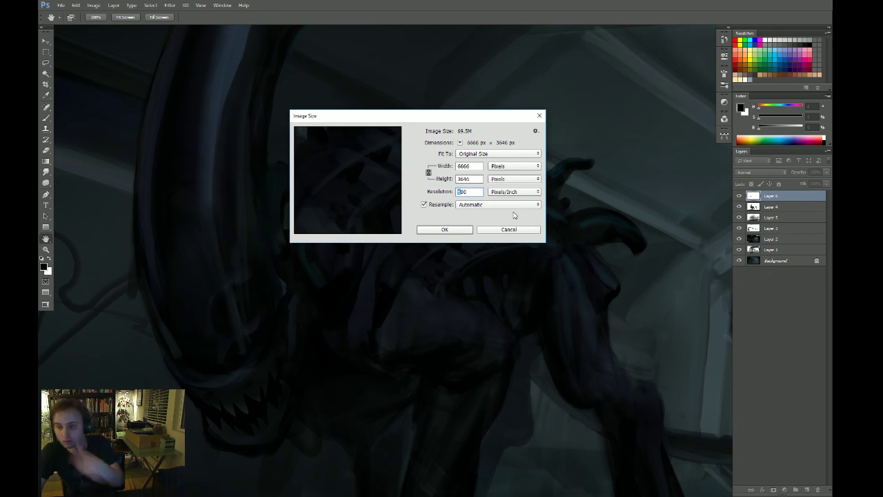
text(1111)
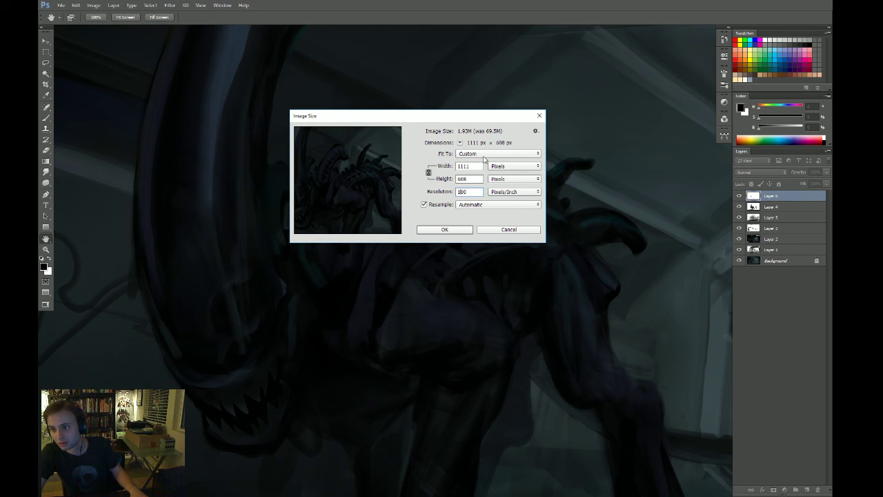
key(ctrl+z)
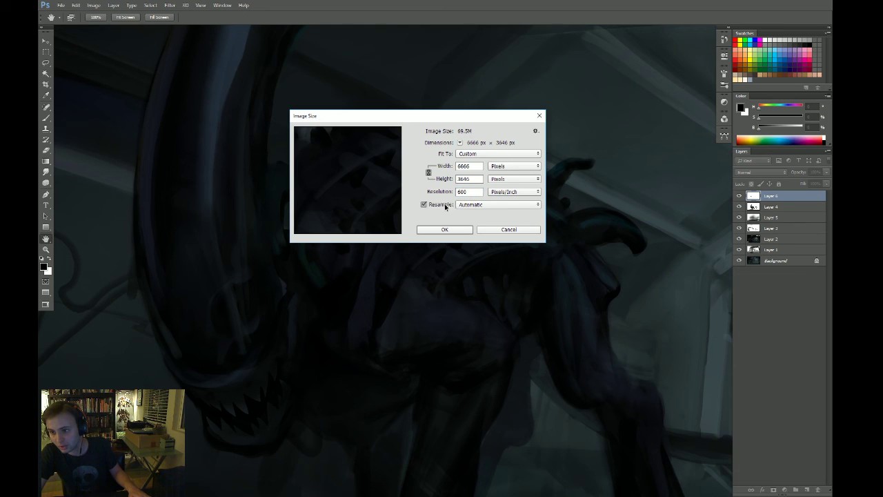
Turn off resampling in the image size settings and try the width units in percent and inches
click(442, 205)
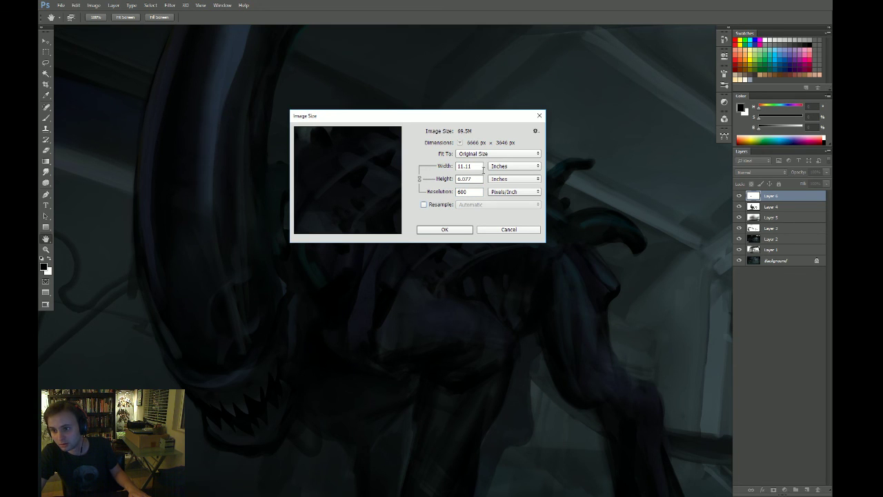
click(508, 168)
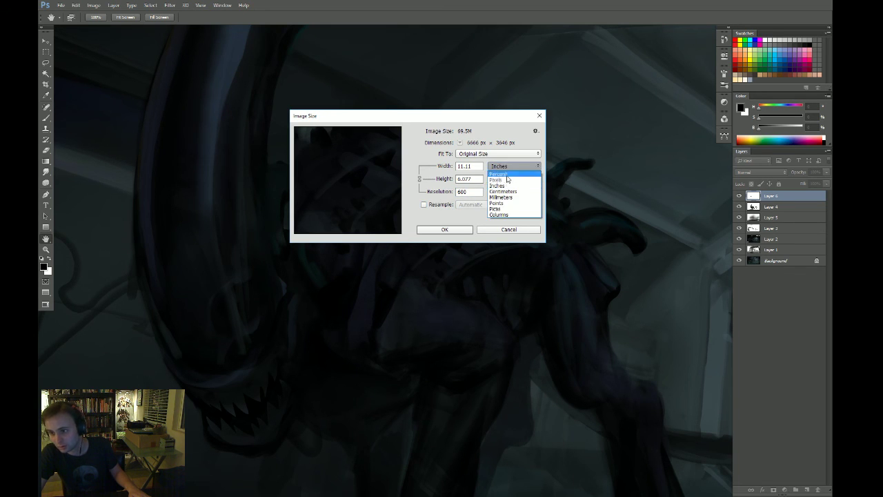
click(508, 172)
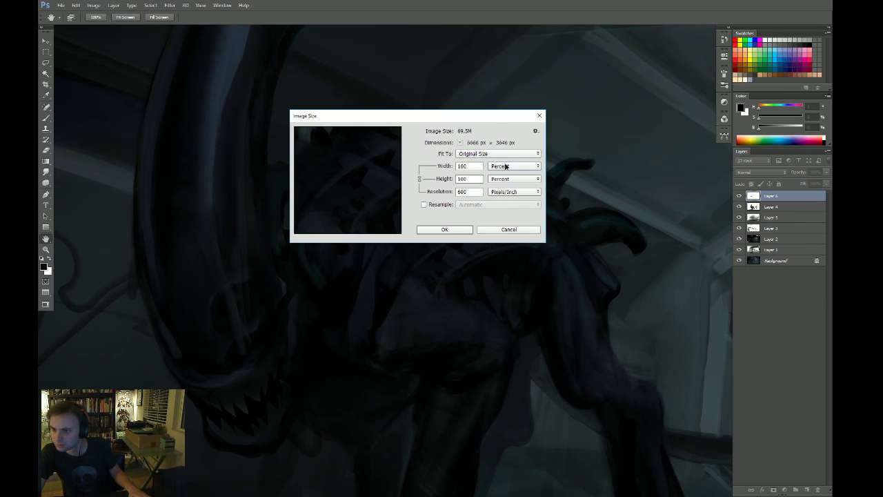
click(504, 166)
click(511, 182)
click(491, 167)
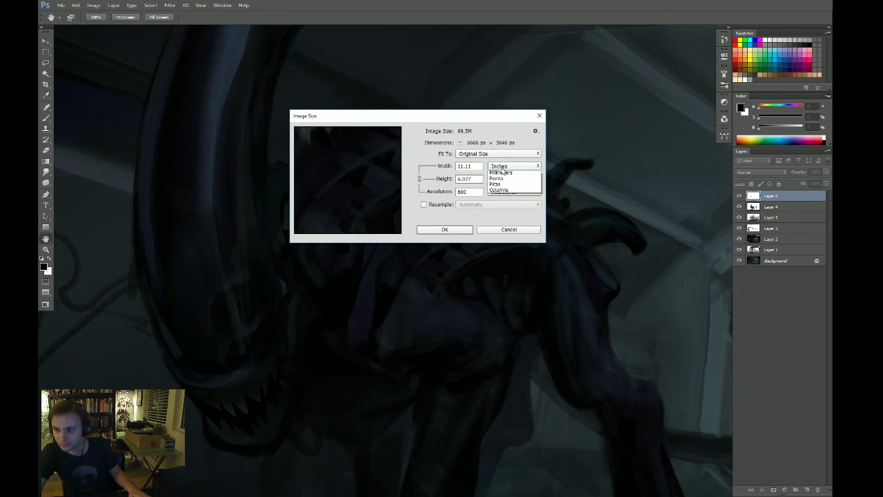
click(504, 173)
click(496, 179)
click(496, 180)
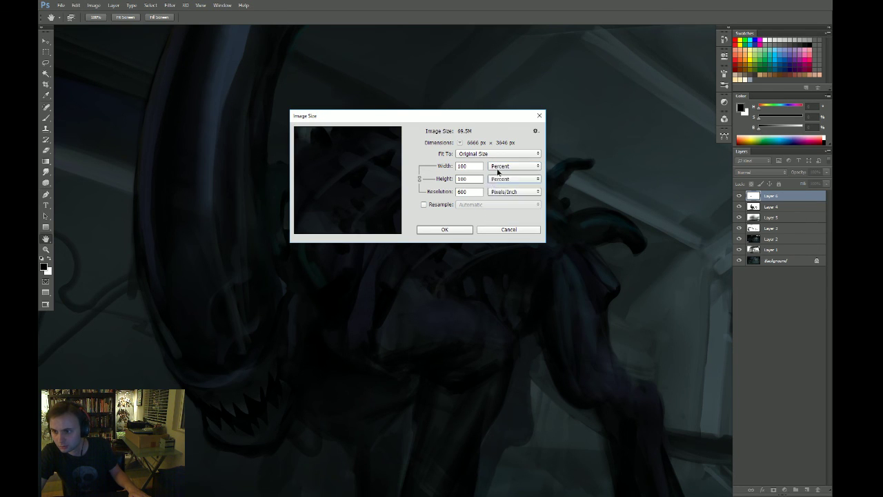
Open and discard the Auto Resolution settings, and toggle image resampling off and on
click(494, 154)
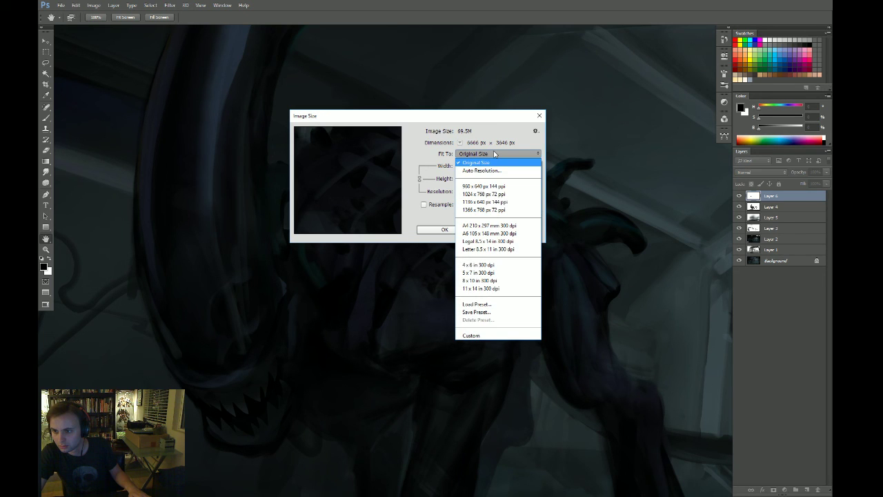
click(494, 170)
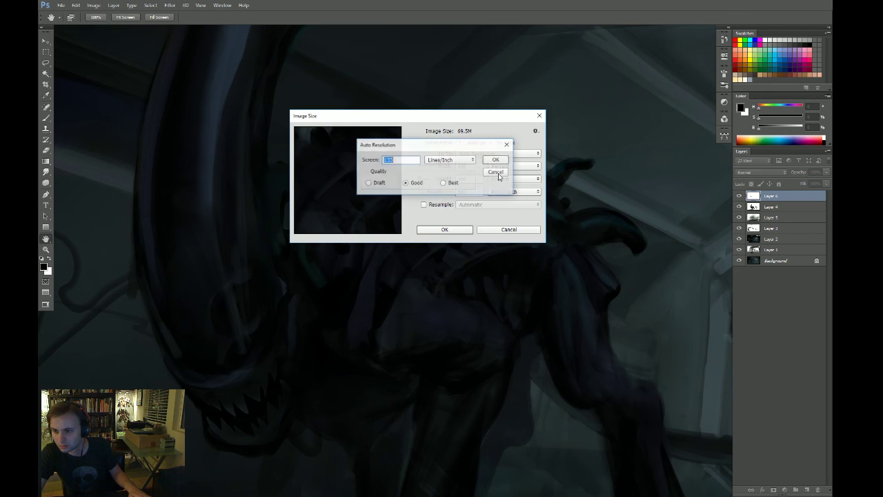
click(498, 174)
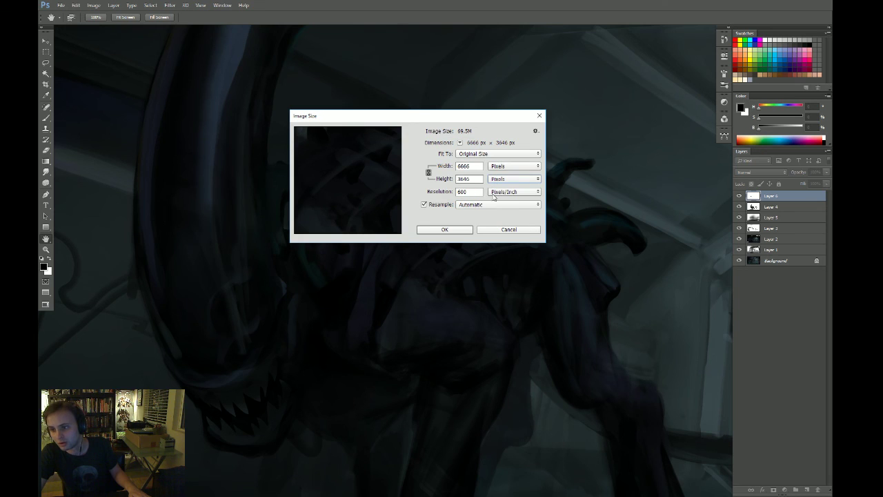
click(437, 204)
click(437, 205)
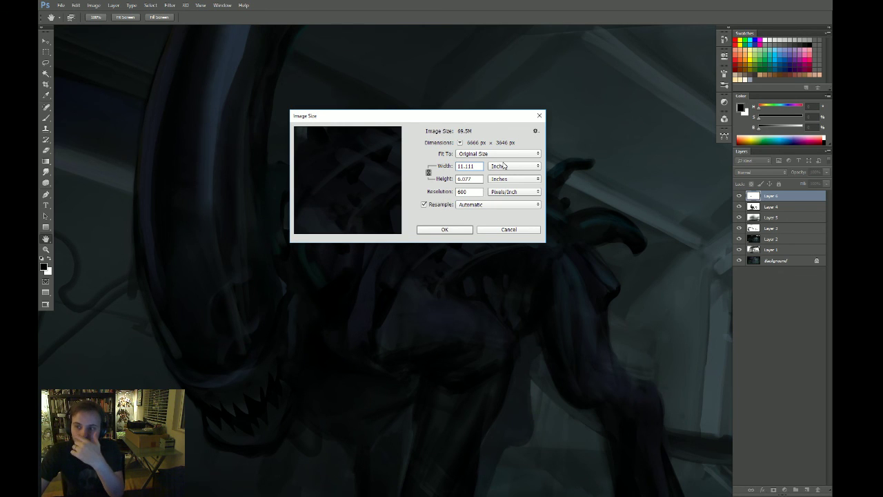
Turn off resampling and try an image resolution of 100 pixels/inch
mouse_move(479, 118)
mouse_down()
mouse_move(499, 118)
mouse_move(467, 109)
mouse_up()
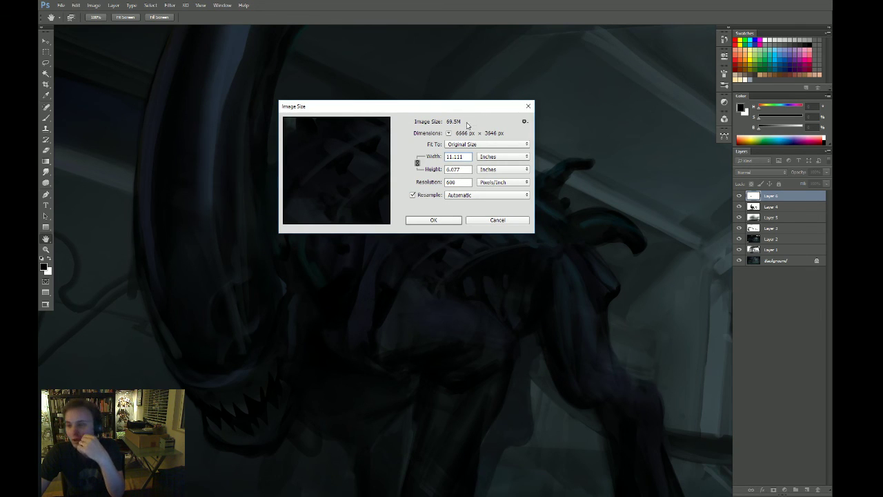
click(484, 160)
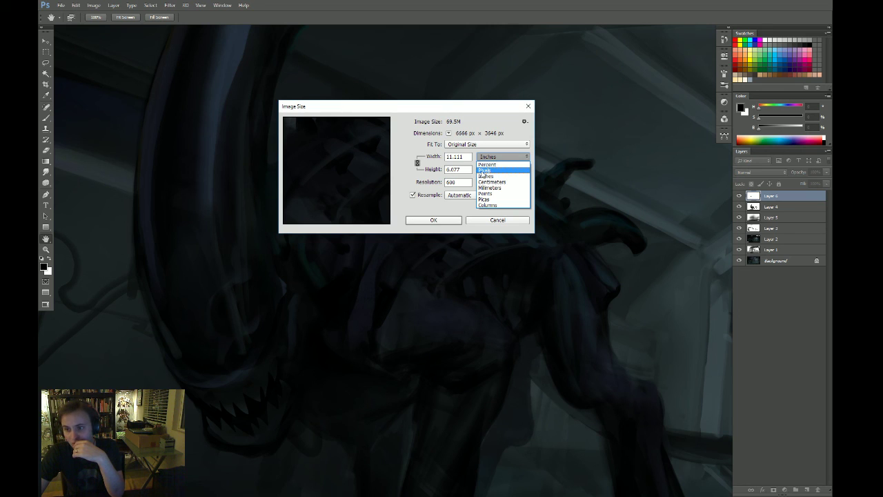
click(462, 178)
click(412, 195)
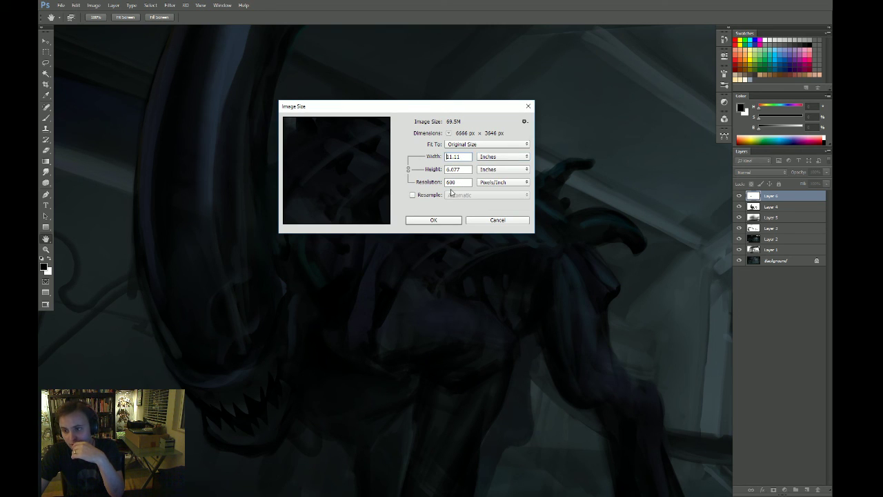
drag(456, 183, 365, 182)
text(100)
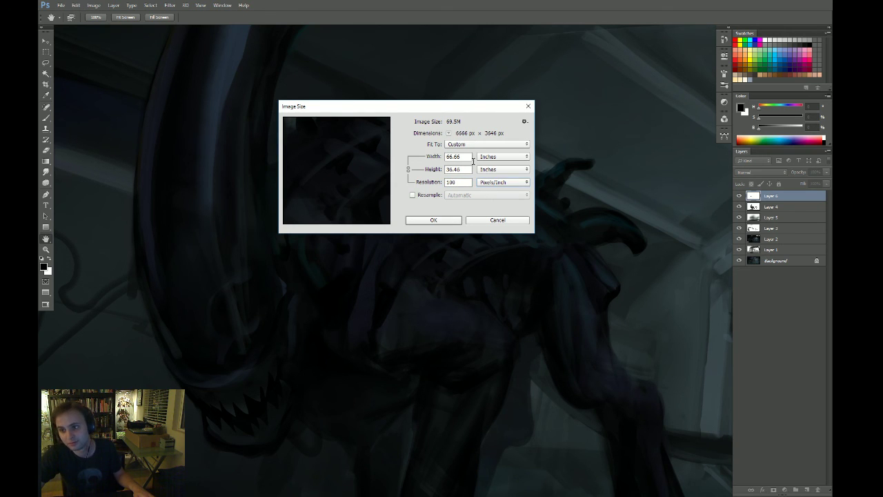
Try image resolutions of 200 and 300 pixels/inch without resampling
drag(458, 182, 401, 181)
text(100)
key(BackSpace)
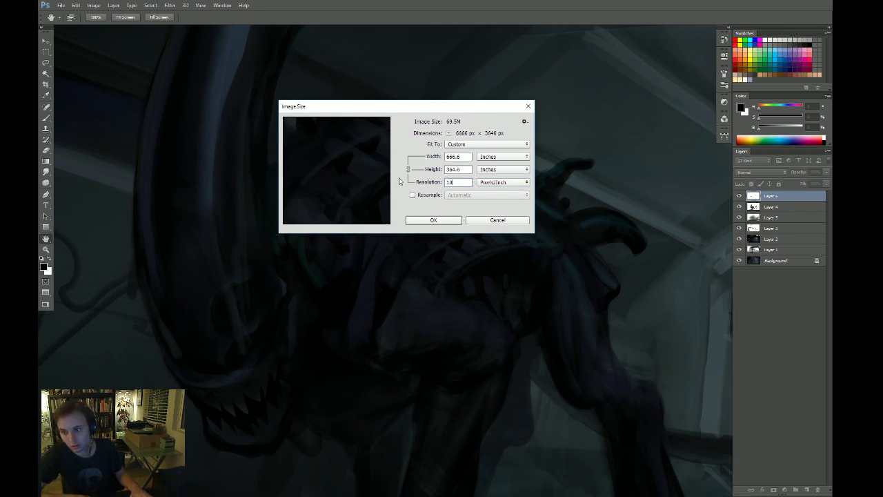
key(BackSpace)
key(BackSpace)
text(200)
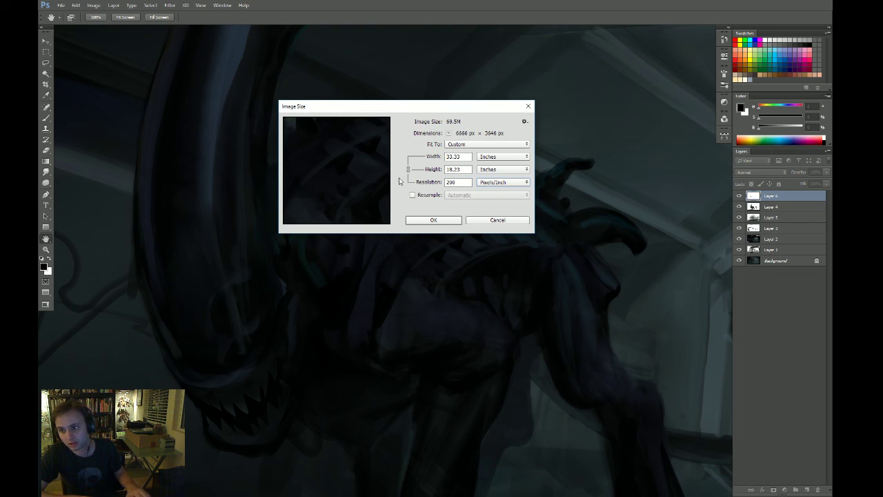
key(ctrl+a)
text(300)
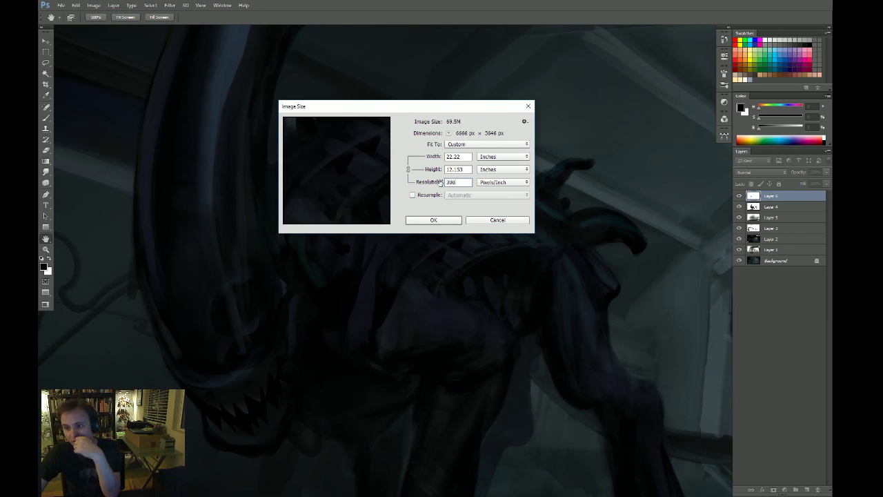
Discard the image size changes, and reopen and cancel the settings to check the original pixel dimensions
click(483, 158)
click(458, 135)
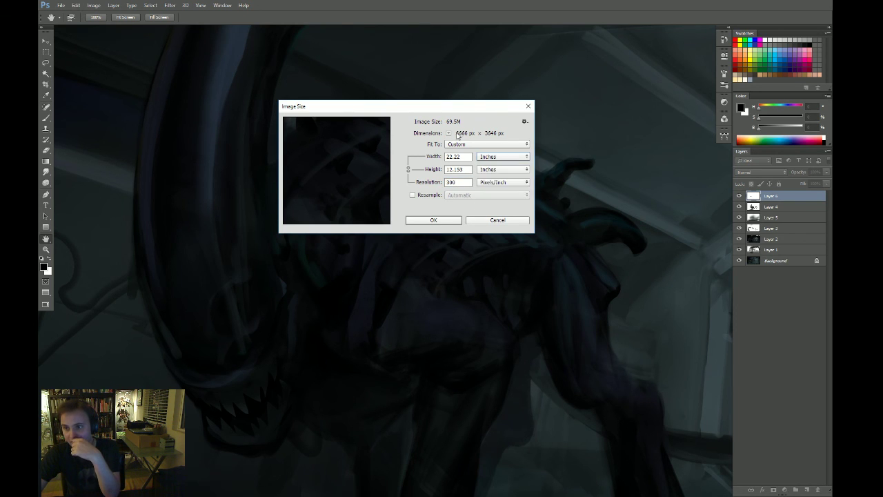
click(460, 145)
key(Escape)
key(Escape)
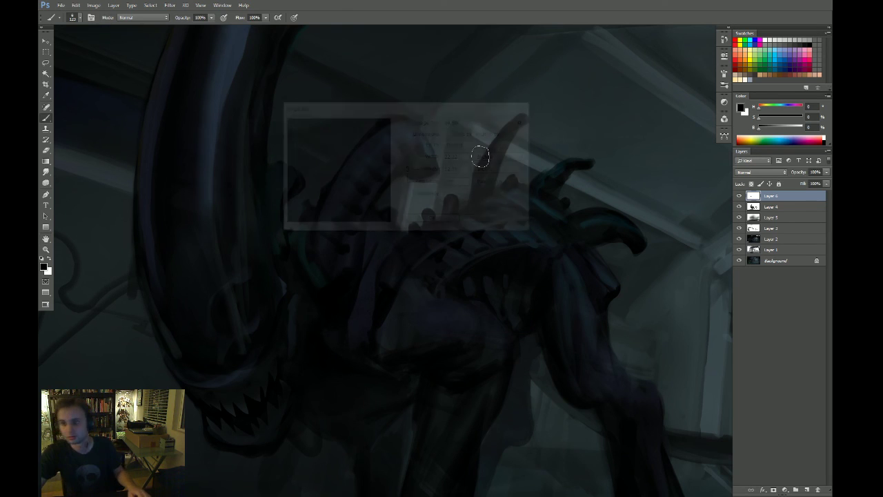
key(ctrl+alt+i)
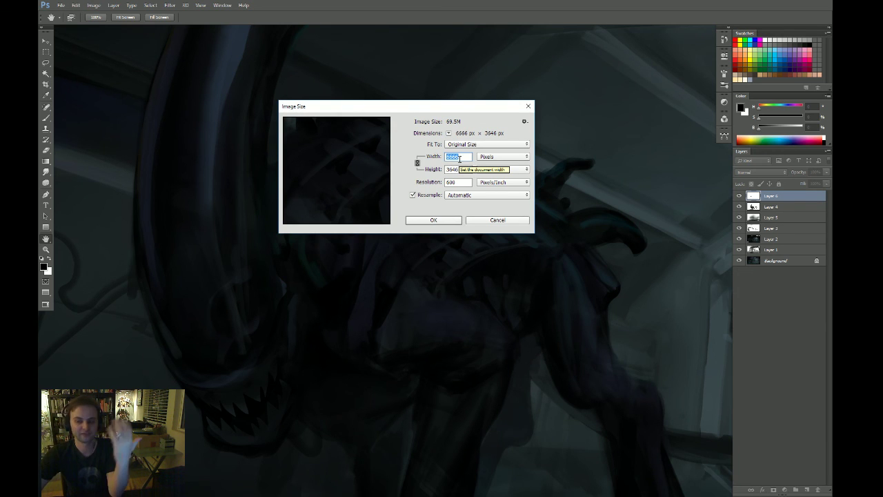
click(513, 223)
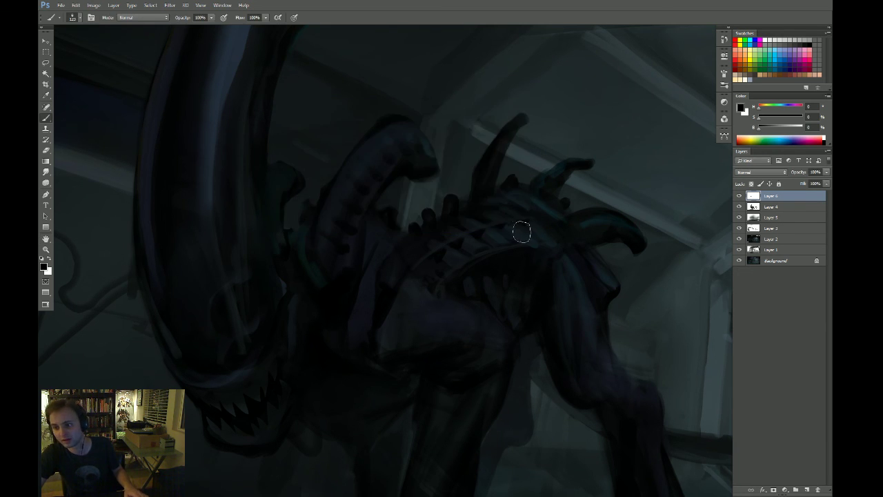
Examine the whole corridor painting in full-screen mode and return to the normal workspace
drag(522, 231, 479, 280)
scroll(499, 238, down, 3)
scroll(531, 251, down, 4)
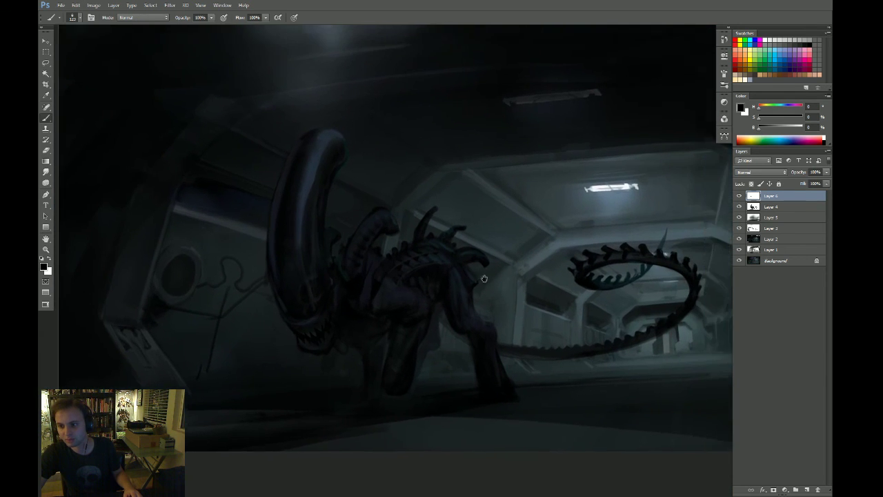
key(f)
mouse_move(528, 268)
mouse_down()
mouse_move(508, 279)
mouse_move(520, 275)
mouse_up()
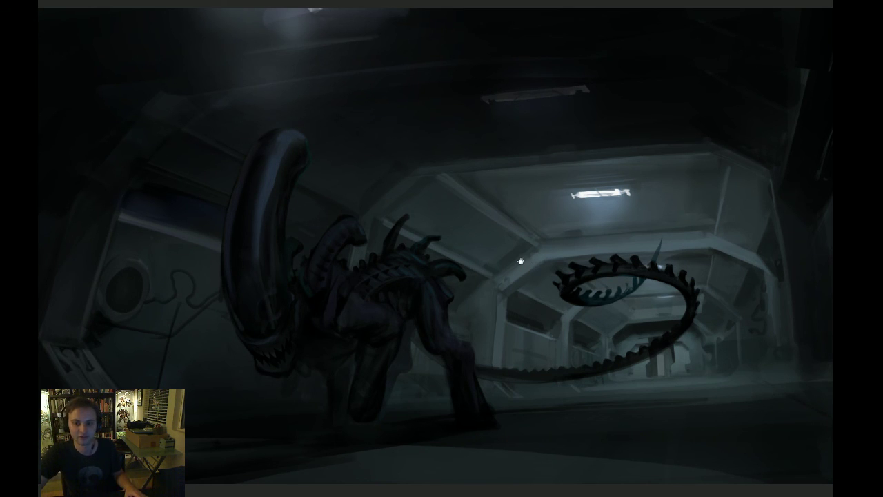
mouse_move(483, 294)
mouse_down()
mouse_move(529, 292)
mouse_move(517, 294)
mouse_up()
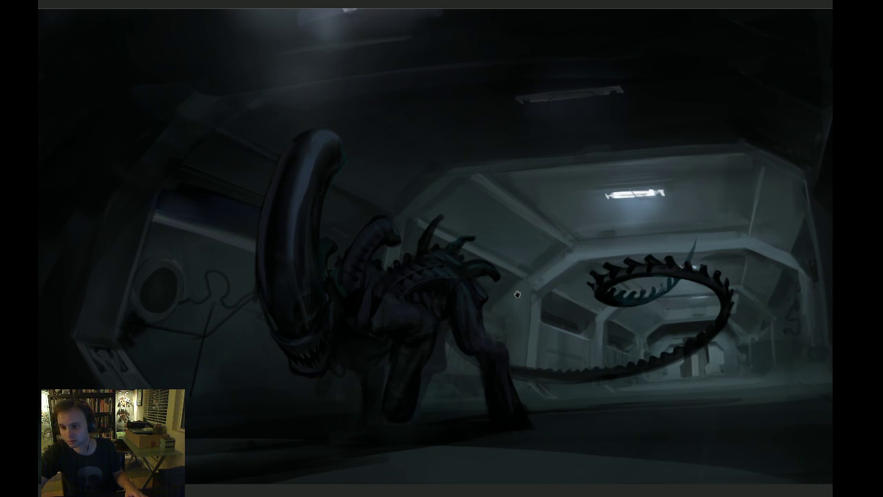
key(f)
Switch to the Eraser tool and make Layer 4, holding the creature, the active layer
ctrl+click(420, 245)
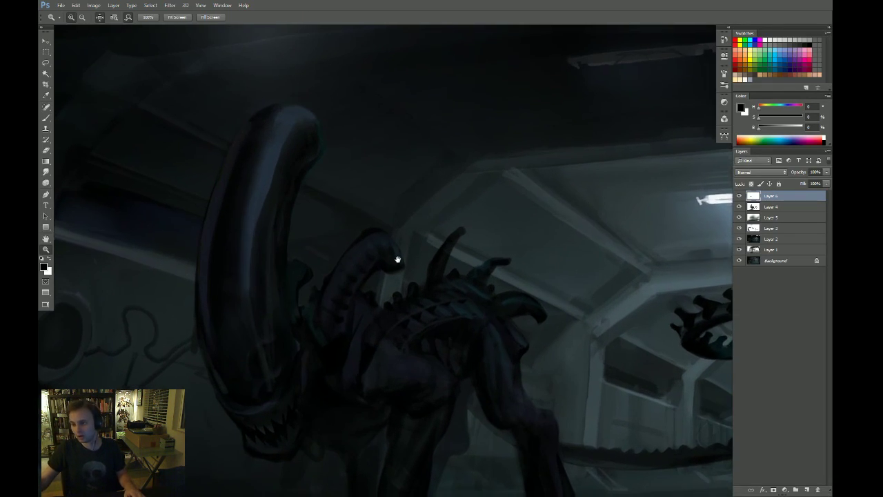
ctrl+click(363, 225)
key(e)
drag(380, 214, 326, 214)
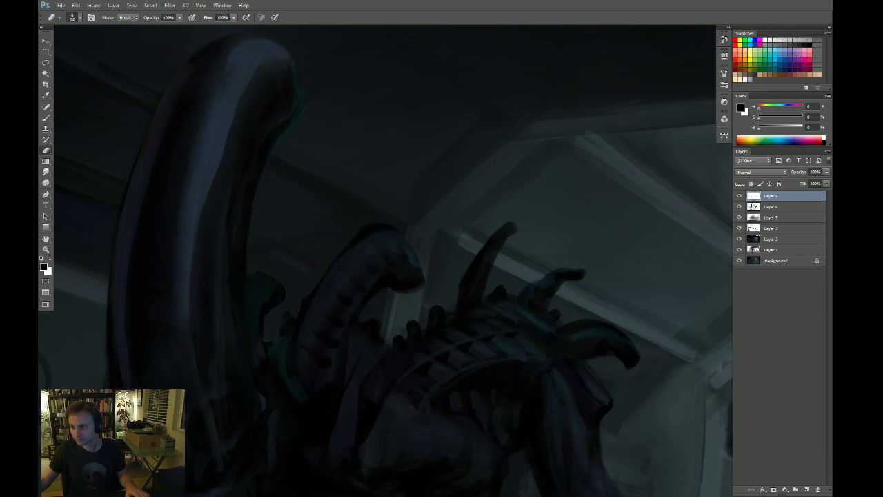
click(753, 207)
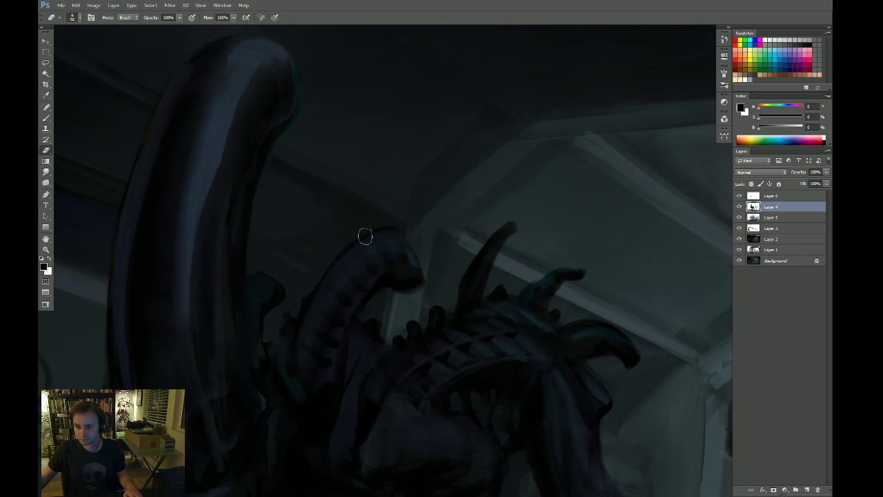
key(z)
drag(413, 270, 402, 271)
mouse_move(406, 324)
mouse_down()
mouse_move(404, 240)
mouse_move(359, 246)
mouse_up()
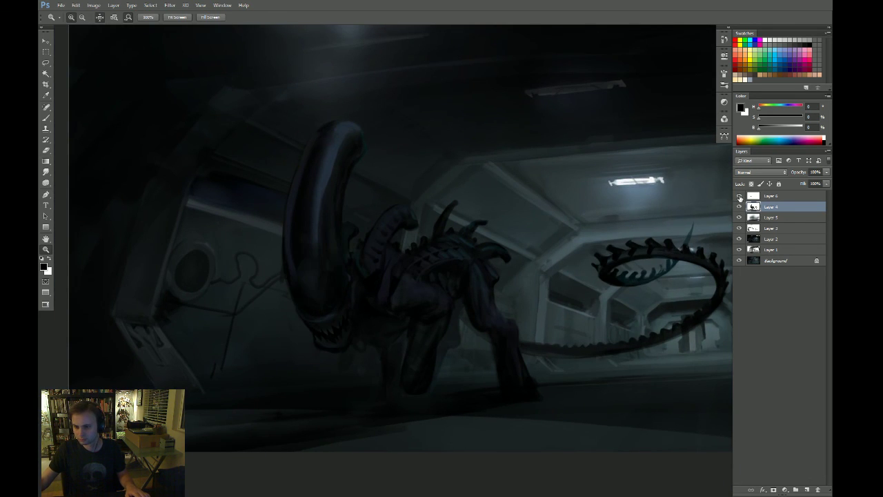
Make Layer 6 the active layer and toggle its visibility to compare the creature with and without its paint
click(750, 197)
key(r)
drag(641, 263, 648, 329)
key(z)
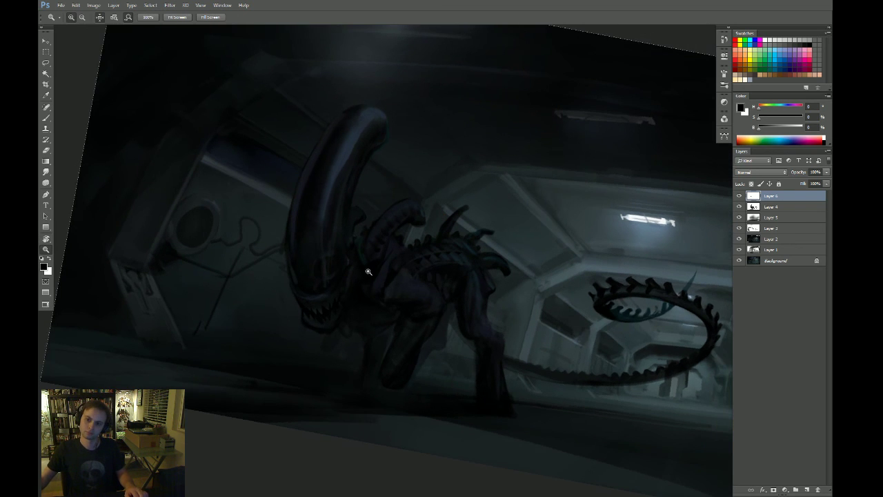
drag(365, 266, 414, 254)
click(739, 196)
click(739, 197)
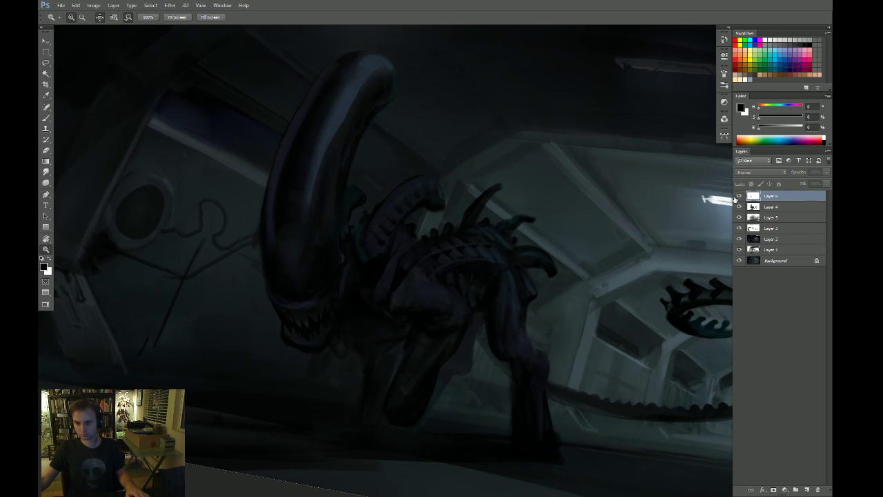
Paint a dark eye socket in black on the alien's lower face, above the teeth
drag(320, 276, 358, 266)
key(b)
key(alt+d)
click(308, 246)
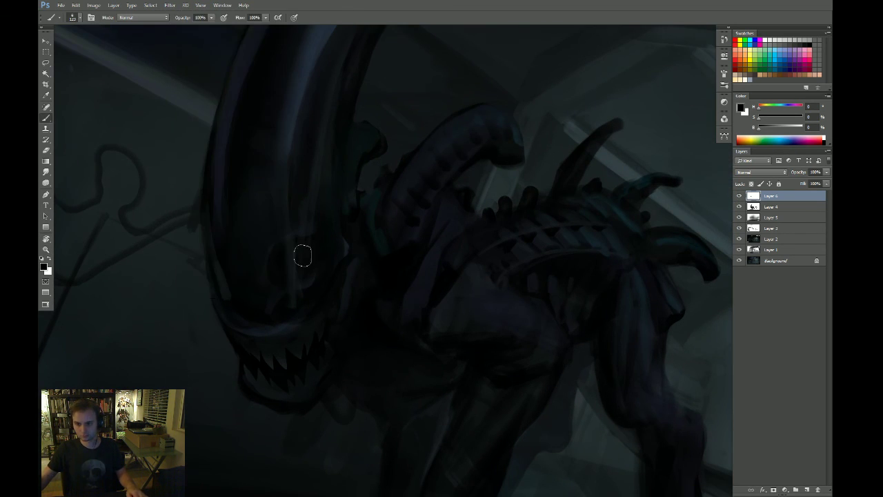
mouse_move(298, 239)
mouse_down()
mouse_move(287, 286)
mouse_move(269, 258)
mouse_up()
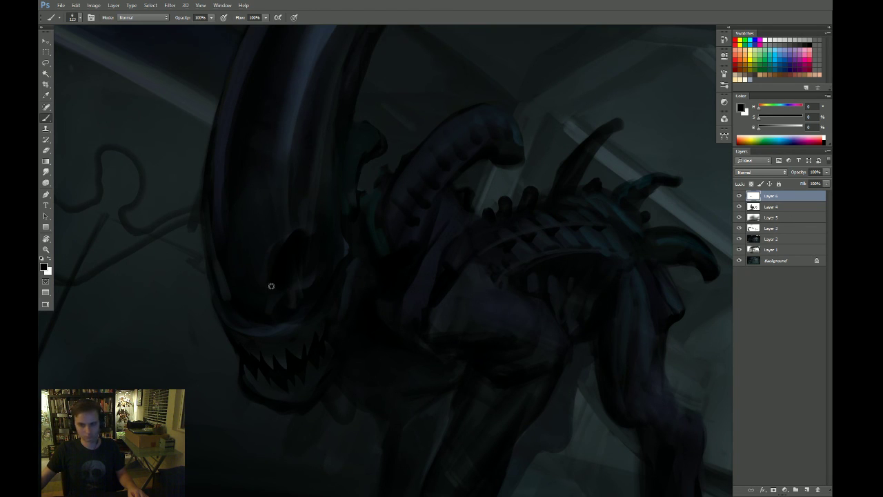
Refine the eye socket with colours sampled from the head, adding a faint bluish rim along its lower edge
alt+click(260, 285)
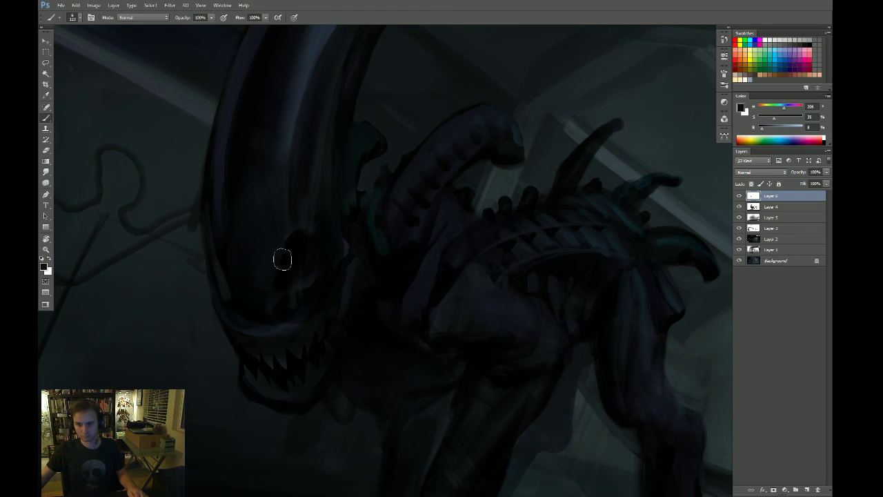
alt+click(278, 282)
alt+click(293, 108)
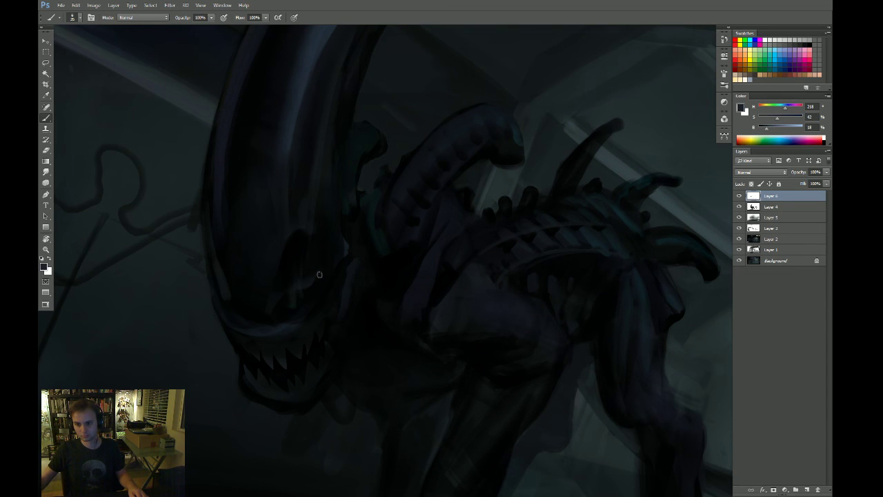
key(d)
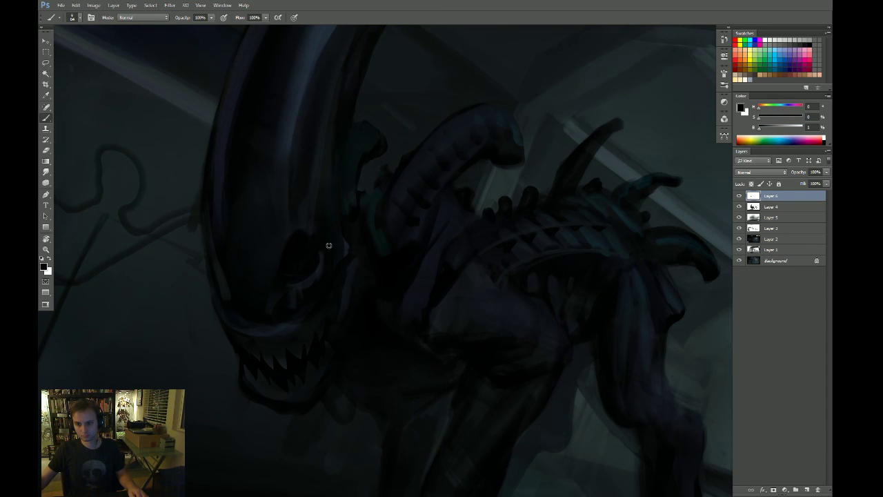
alt+space+click(304, 341)
key(r)
drag(304, 341, 522, 310)
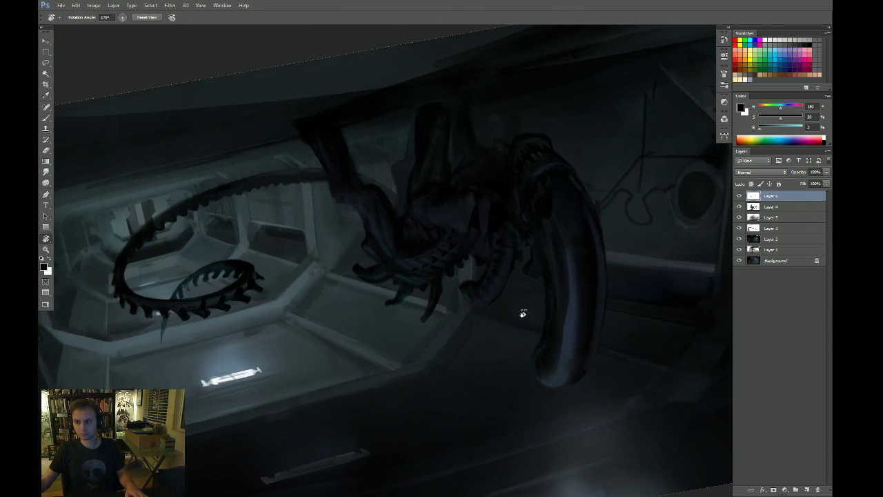
key(Escape)
Try thin blue-grey highlight strokes, in a colour sampled from the dome, running down across the eye socket
key(z)
click(350, 266)
key(r)
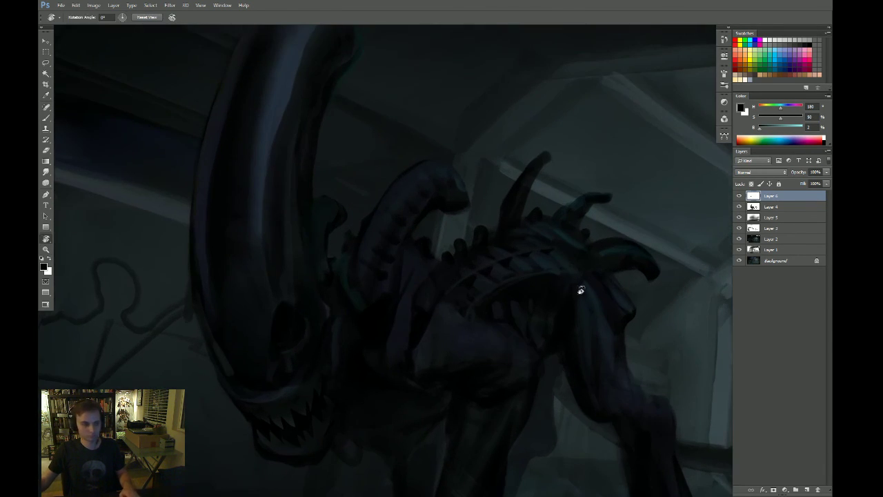
mouse_move(580, 289)
mouse_down()
mouse_move(432, 345)
mouse_move(440, 373)
mouse_up()
key(z)
click(349, 284)
key(b)
alt+click(296, 130)
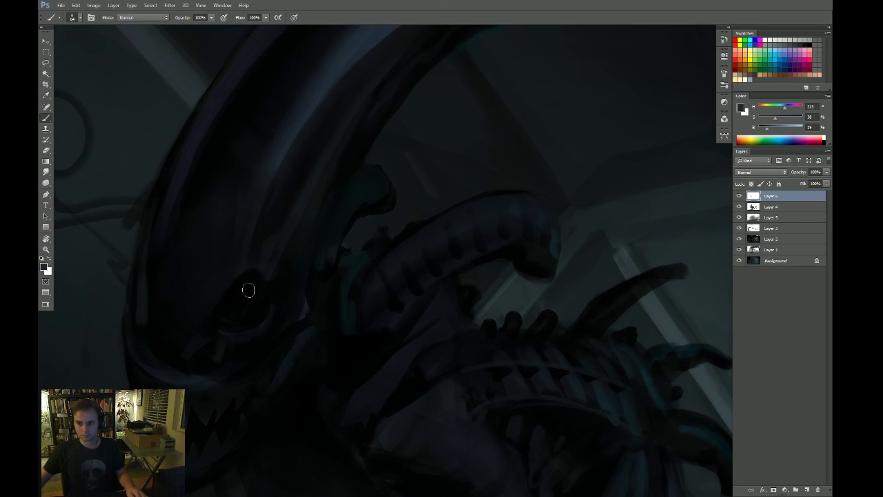
key(bracketleft)
key(bracketleft)
key(bracketleft)
key(bracketleft)
key(bracketleft)
drag(237, 331, 240, 292)
key(ctrl+z)
mouse_move(223, 351)
mouse_down()
mouse_move(256, 215)
mouse_move(240, 295)
mouse_up()
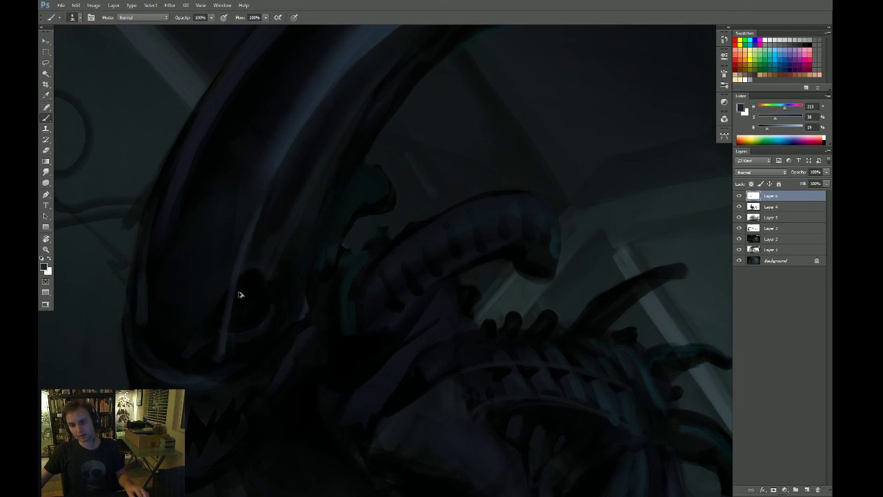
key(ctrl+z)
Brush a broader soft highlight down the lower dome over the eye socket, and tone it down with a sampled near-black
key(bracketright)
key(bracketright)
key(bracketright)
key(bracketright)
key(bracketright)
mouse_move(263, 213)
mouse_down()
mouse_move(221, 359)
mouse_move(266, 205)
mouse_up()
key(ctrl+z)
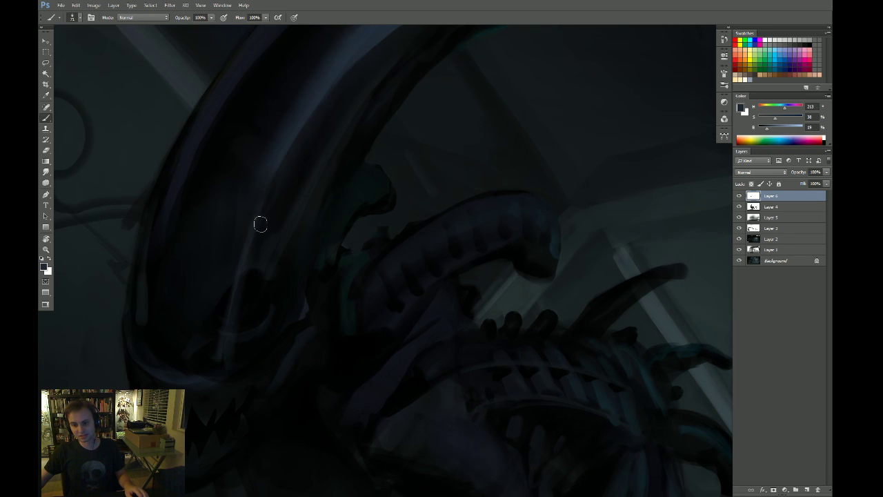
key(z)
alt+click(279, 210)
key(space)
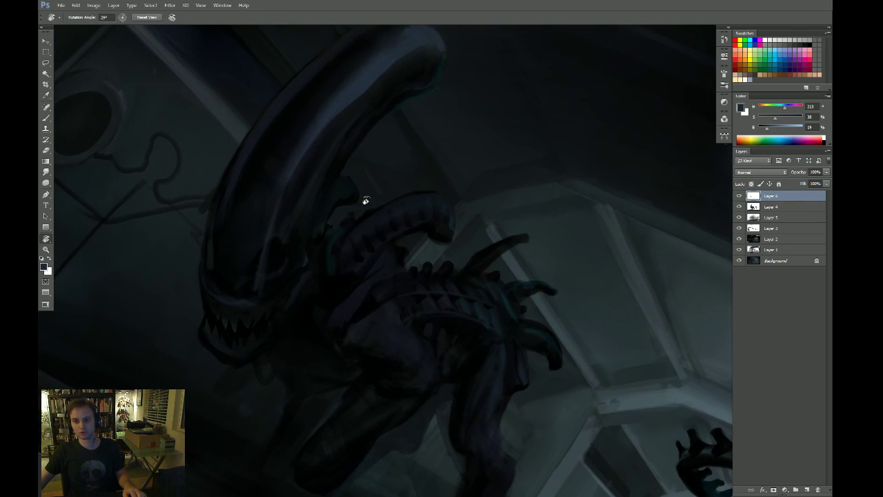
key(b)
alt+click(275, 247)
drag(278, 217, 255, 298)
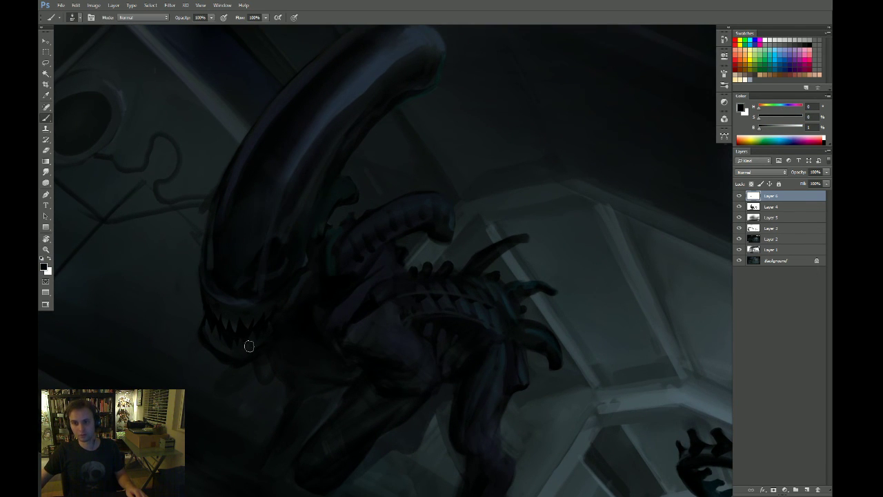
Darken the floor in front of the creature's feet with a black stroke
key(space)
drag(328, 265, 299, 320)
drag(328, 190, 304, 232)
drag(349, 298, 333, 179)
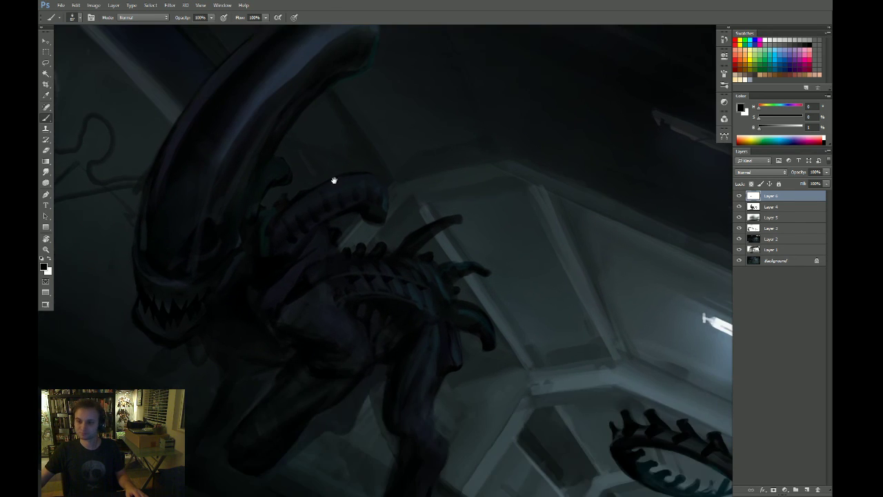
key(Escape)
key(space)
drag(423, 293, 386, 168)
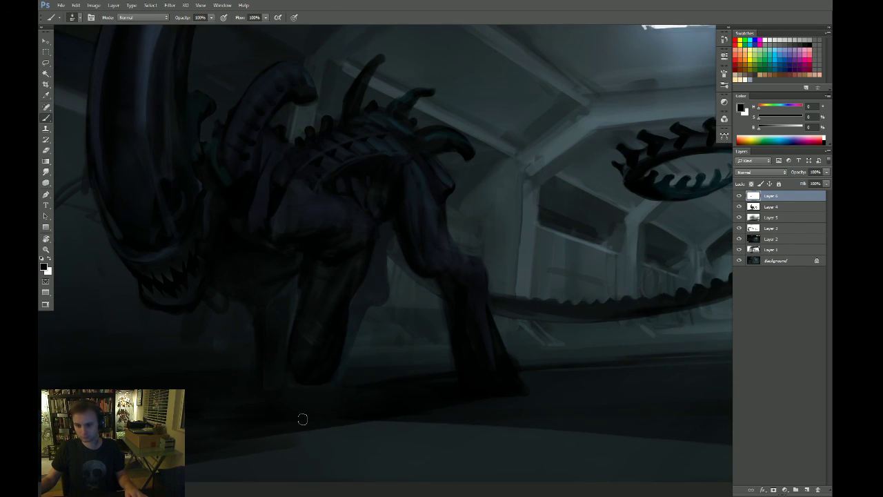
drag(319, 426, 275, 434)
Sample the floor's dark blue-grey and brush it along the lower edge of the foreground shadow to smooth it
key(space)
drag(360, 424, 479, 409)
alt+click(470, 427)
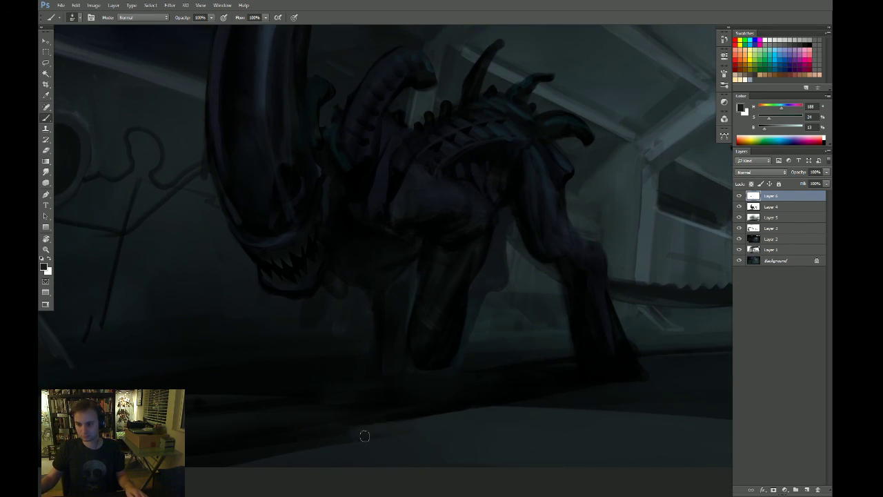
drag(378, 428, 304, 422)
key(space)
mouse_move(384, 422)
mouse_down()
mouse_move(494, 412)
mouse_move(268, 458)
mouse_up()
mouse_move(455, 420)
mouse_down()
mouse_move(339, 447)
mouse_move(203, 462)
mouse_up()
Deepen the cast shadow stretching across the foreground floor with black strokes
key(d)
key(space)
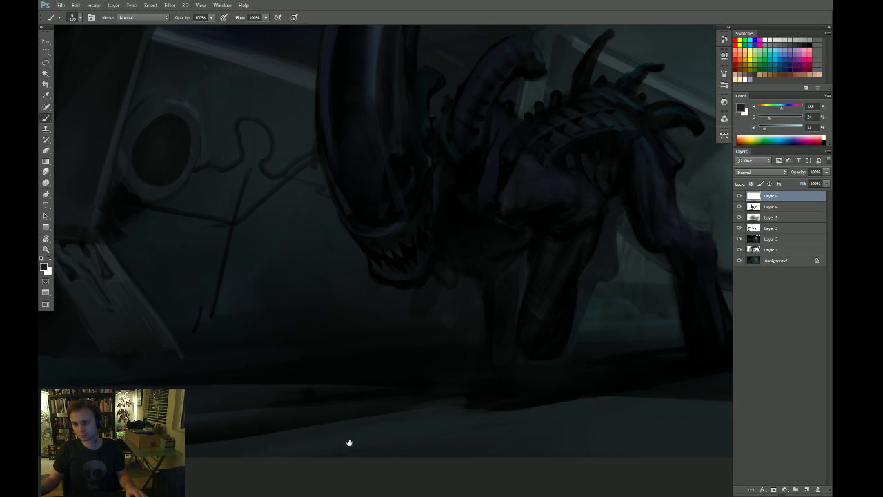
drag(349, 441, 365, 440)
mouse_move(237, 434)
mouse_down()
mouse_move(491, 395)
mouse_move(257, 433)
mouse_up()
key(ctrl+space)
drag(371, 414, 155, 426)
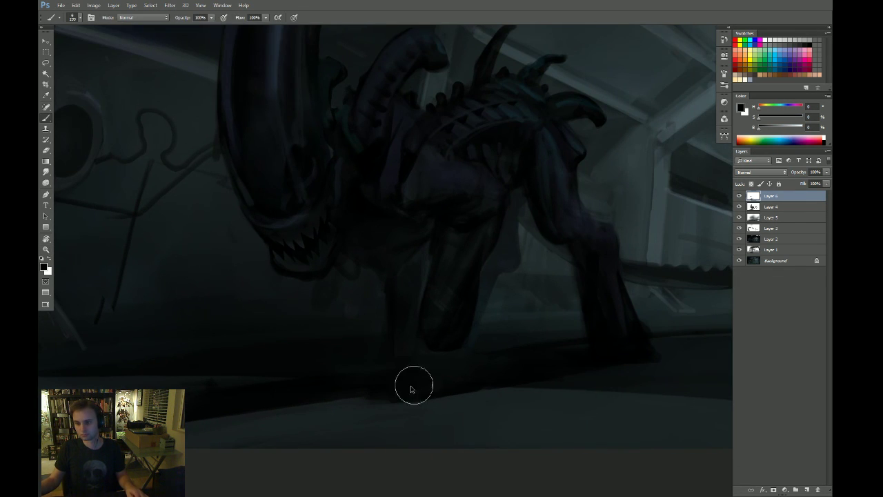
Paint sampled floor colour over the outer end of the cast shadow, shaping it into a tapered point
alt+click(388, 413)
key(space)
drag(310, 423, 420, 362)
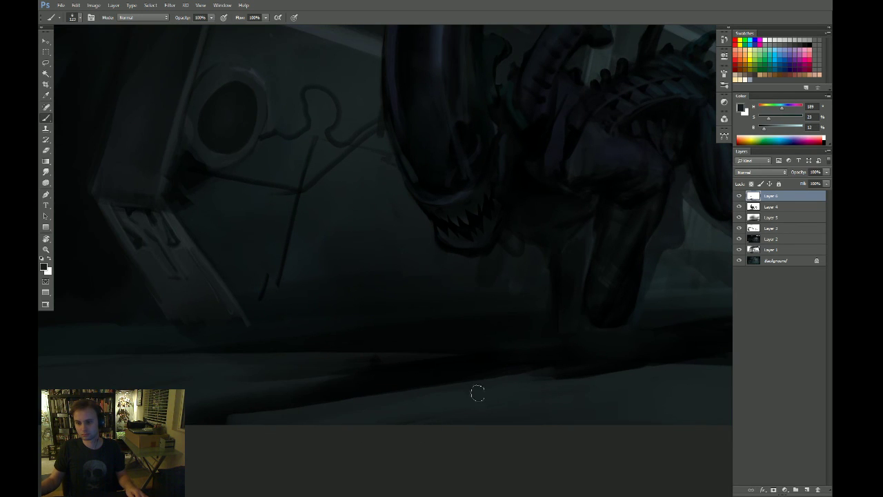
drag(476, 393, 323, 406)
alt+click(502, 409)
mouse_move(502, 409)
mouse_down()
mouse_move(259, 417)
mouse_move(203, 413)
mouse_move(298, 392)
mouse_move(198, 393)
mouse_up()
drag(371, 362, 284, 385)
key(z)
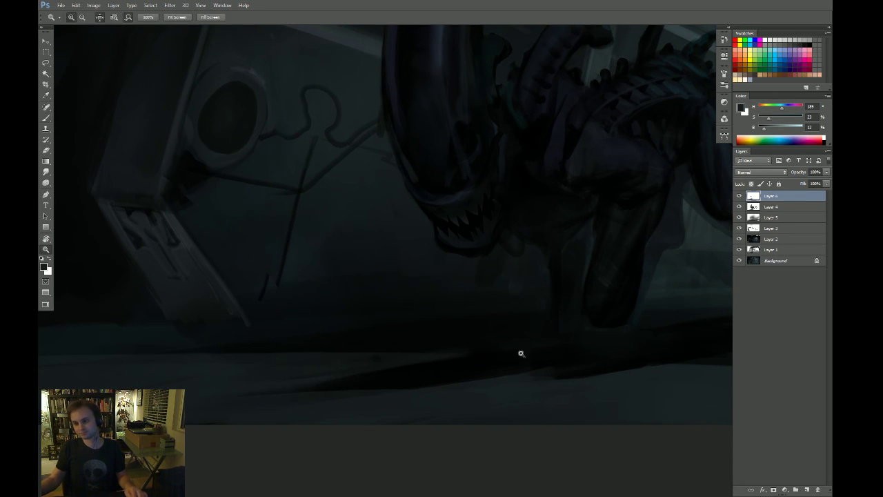
drag(520, 354, 324, 422)
key(r)
drag(461, 417, 434, 419)
key(Escape)
key(z)
click(431, 418)
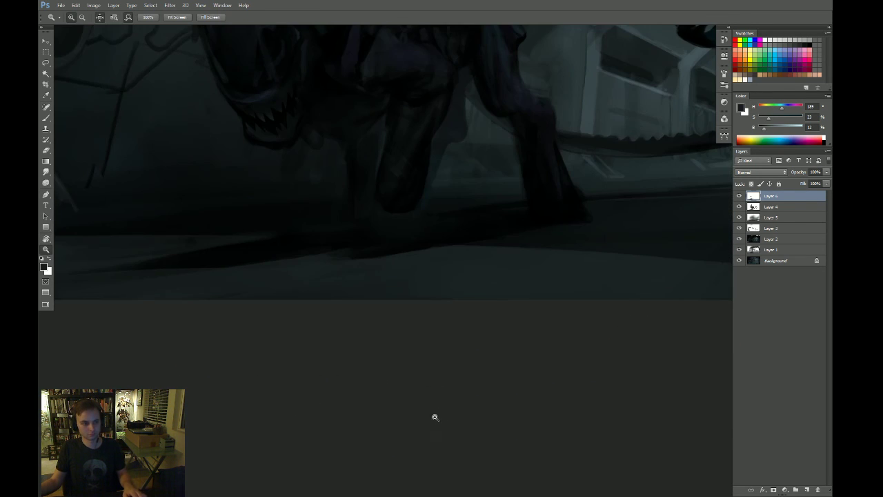
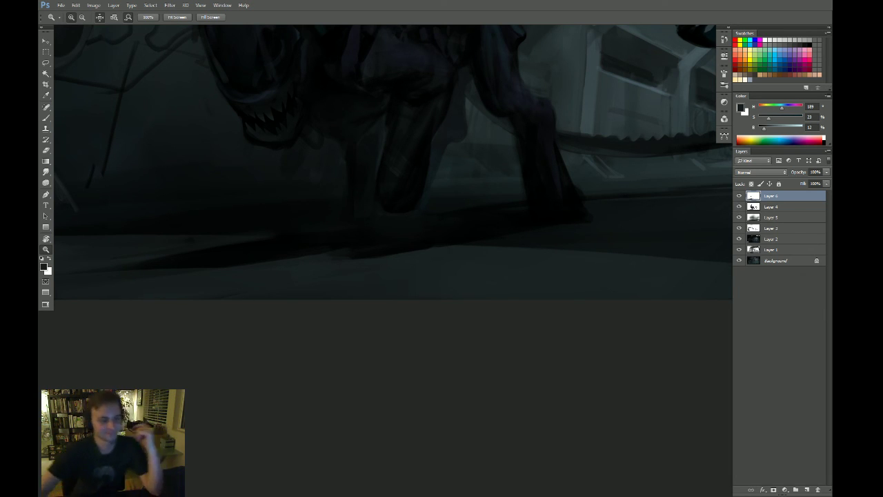
mouse_move(504, 230)
mouse_down()
mouse_move(543, 374)
mouse_move(527, 351)
mouse_move(545, 339)
mouse_move(593, 345)
mouse_move(586, 334)
mouse_up()
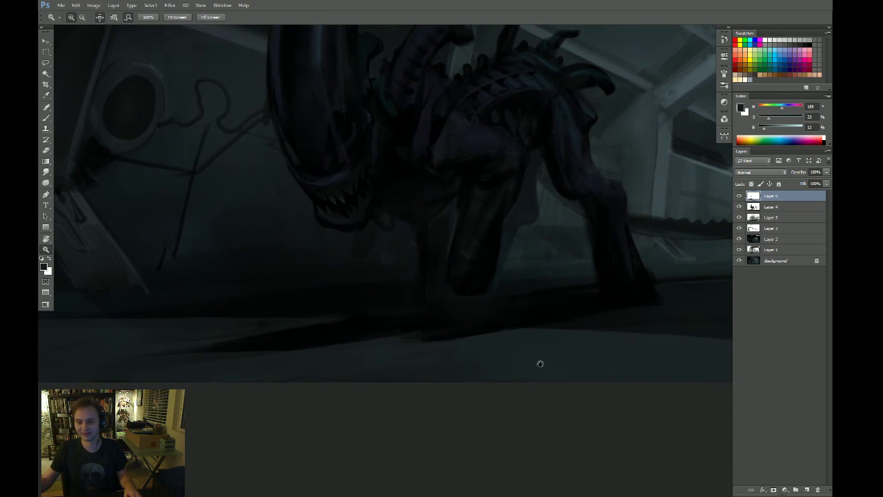
drag(540, 363, 571, 365)
Switch back to the Brush tool and pick a lighter grey-green foreground colour
key(b)
drag(407, 374, 500, 365)
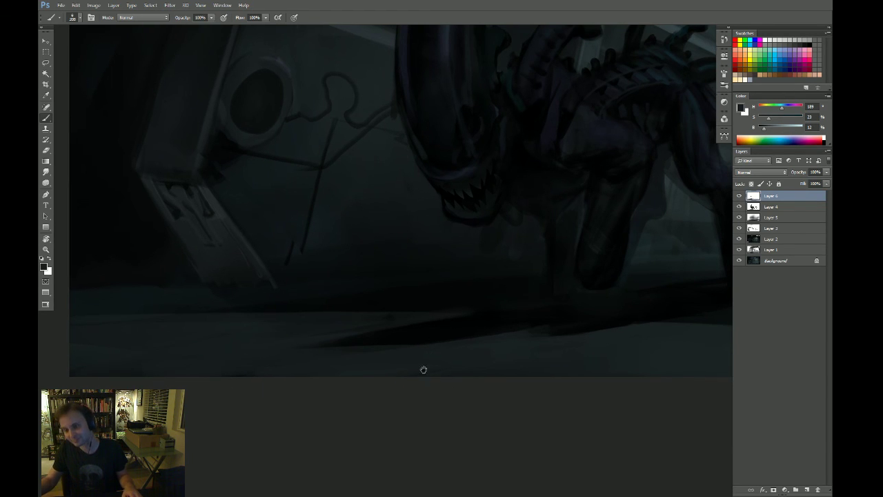
drag(423, 369, 330, 388)
click(784, 128)
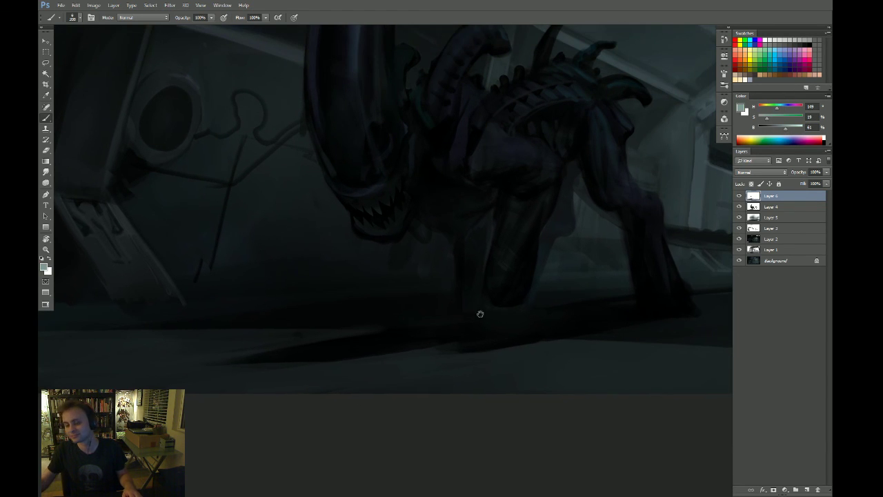
drag(480, 314, 530, 349)
key(w)
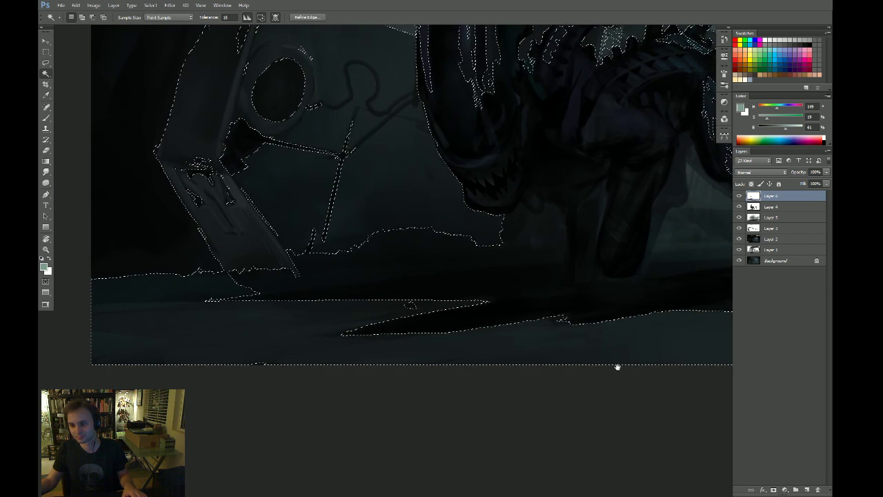
drag(588, 365, 527, 357)
key(ctrl+d)
Try light Linear Dodge gradients as a glow on the floor around the tip of the creature's shadow
key(b)
drag(646, 334, 485, 338)
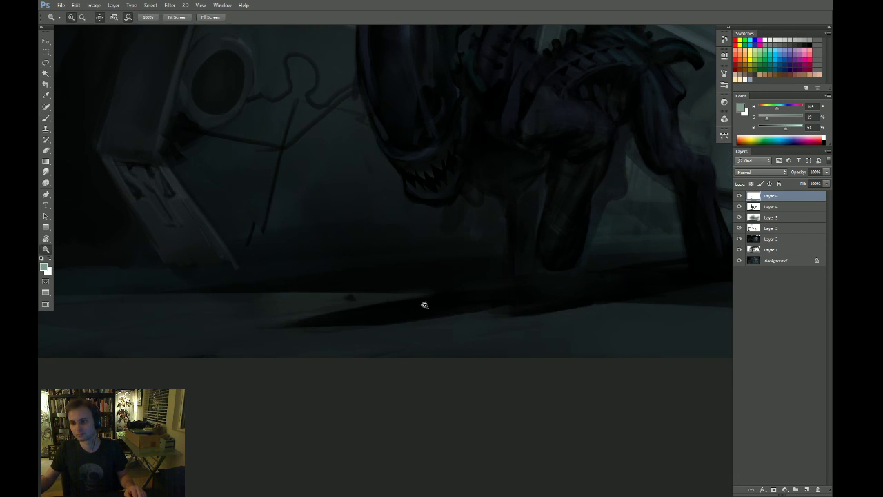
drag(423, 306, 422, 325)
key(g)
drag(350, 309, 269, 375)
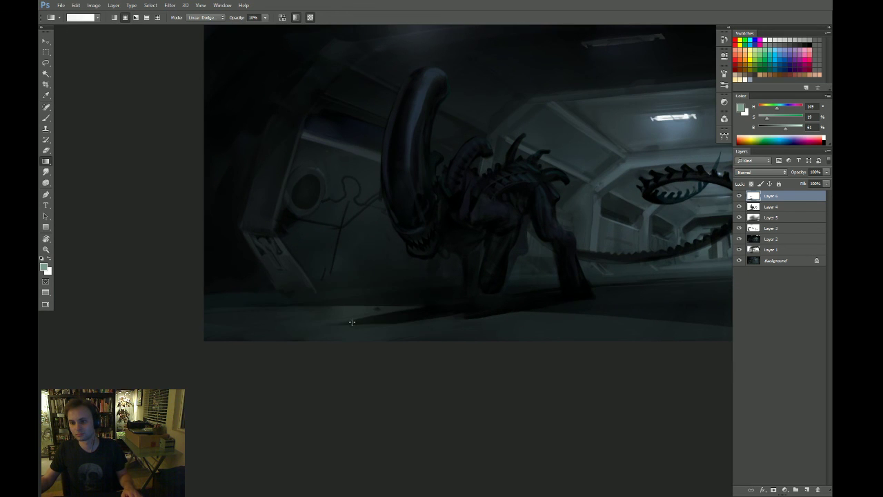
key(ctrl+z)
drag(366, 307, 341, 323)
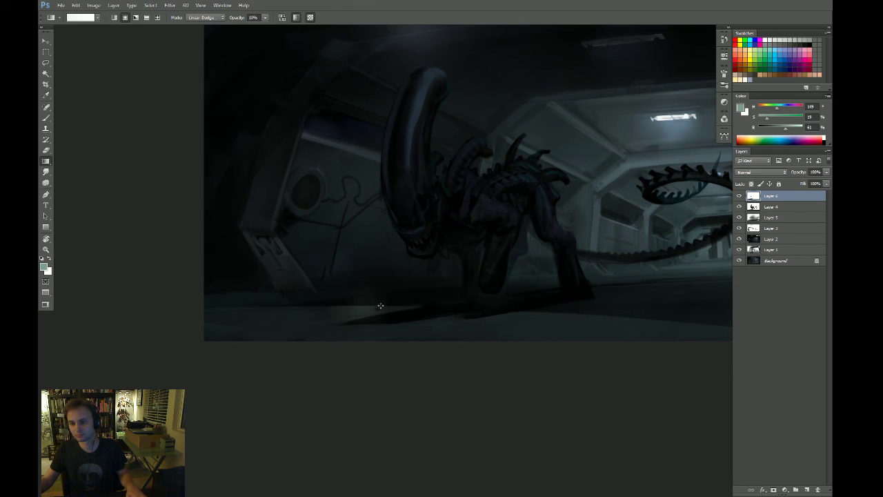
drag(384, 278, 360, 329)
key(ctrl+alt+z)
key(ctrl+alt+z)
Lighten the floor around the shadow's tip with a sampled dark-toned gradient, and rework the shadow's upper edge with the brush
alt+click(336, 246)
drag(392, 289, 347, 342)
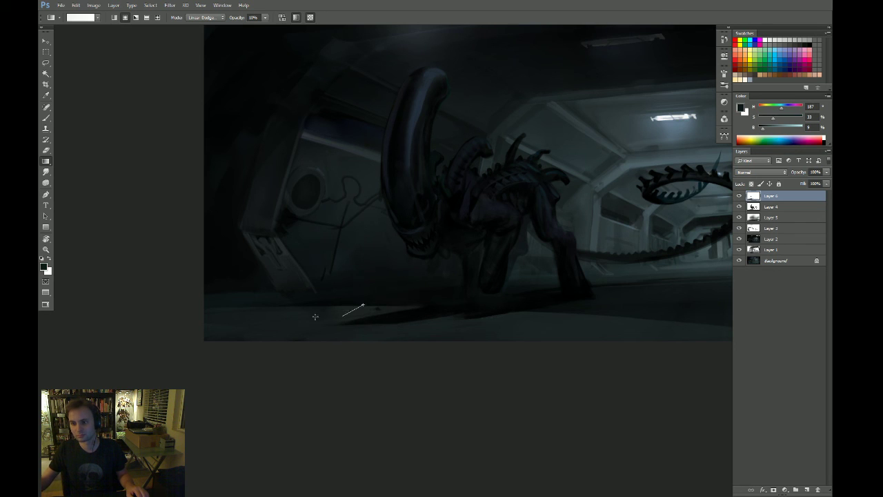
key(b)
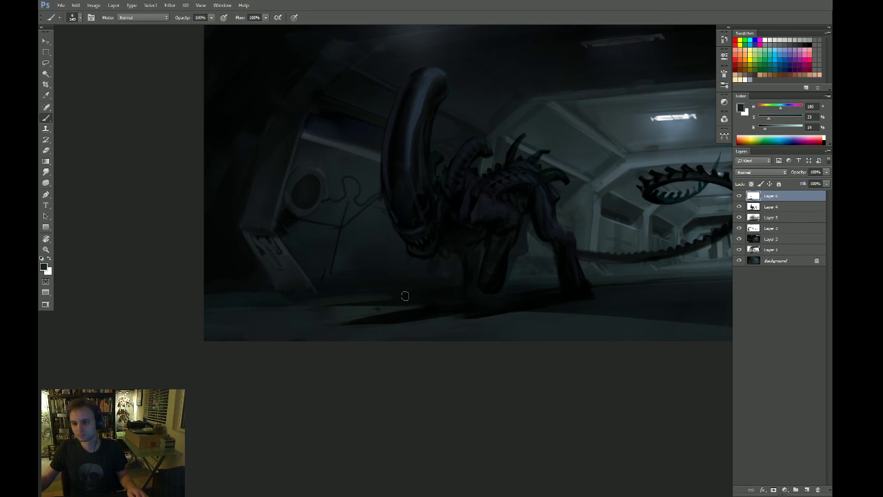
drag(373, 302, 324, 309)
alt+click(433, 288)
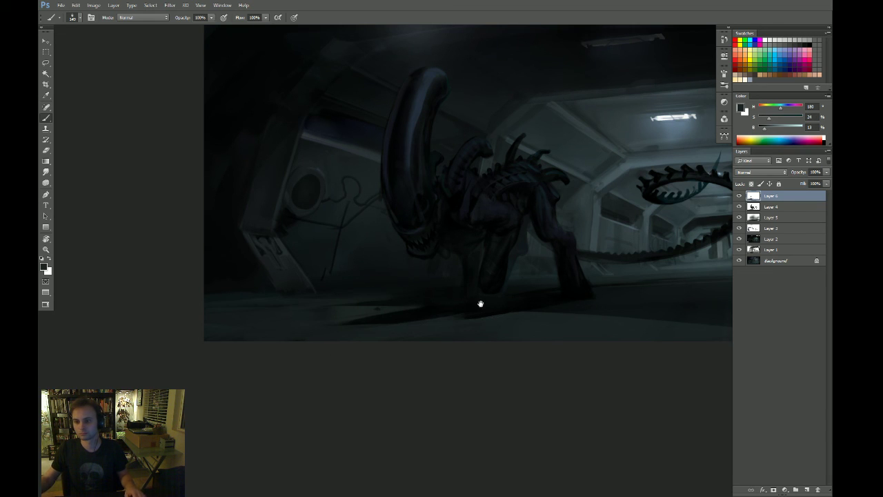
mouse_move(479, 304)
mouse_down()
mouse_move(327, 329)
mouse_move(336, 364)
mouse_up()
key(z)
drag(333, 300, 357, 296)
ctrl+click(315, 268)
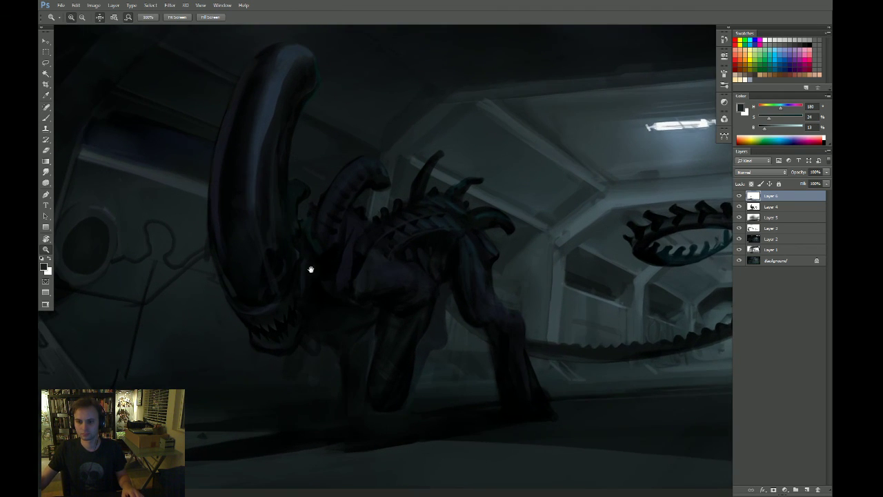
ctrl+click(262, 287)
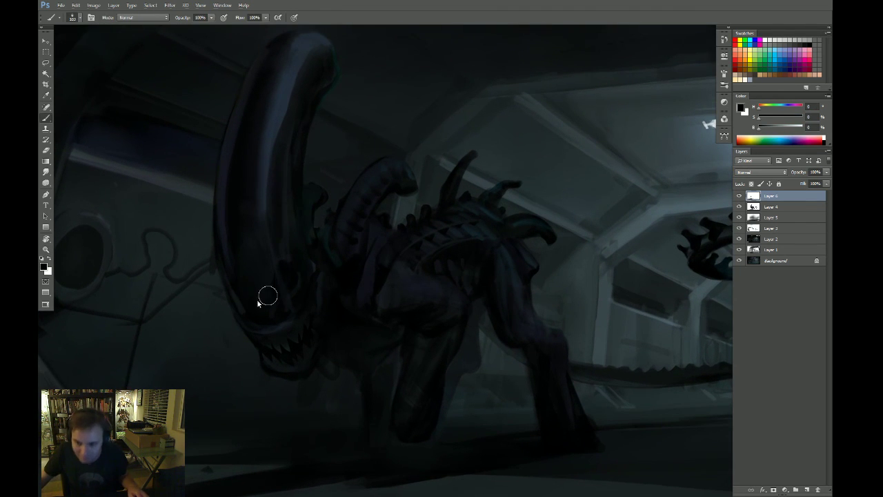
key(bracketleft)
key(bracketleft)
key(bracketleft)
key(bracketleft)
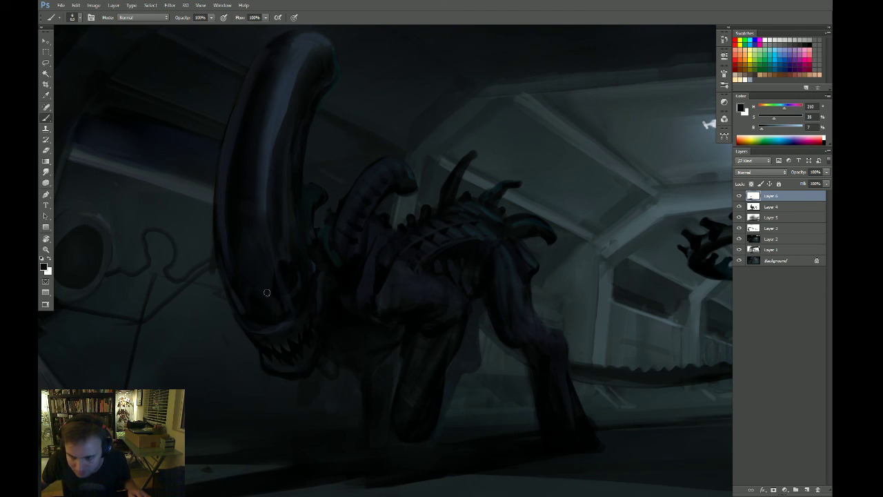
alt+click(293, 353)
key(r)
drag(562, 372, 518, 381)
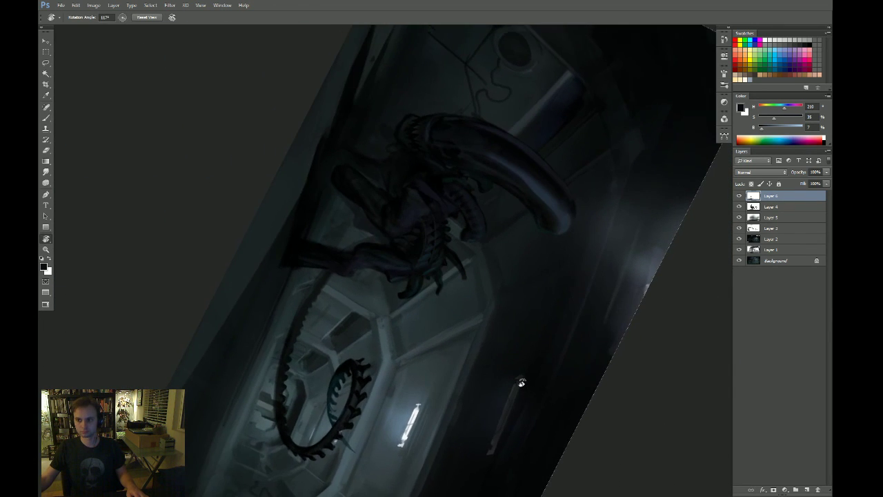
key(Escape)
Add a new empty layer on top and merge the former top layer down into Layer 4, checking the creature layer's visibility
key(ctrl+shift+n)
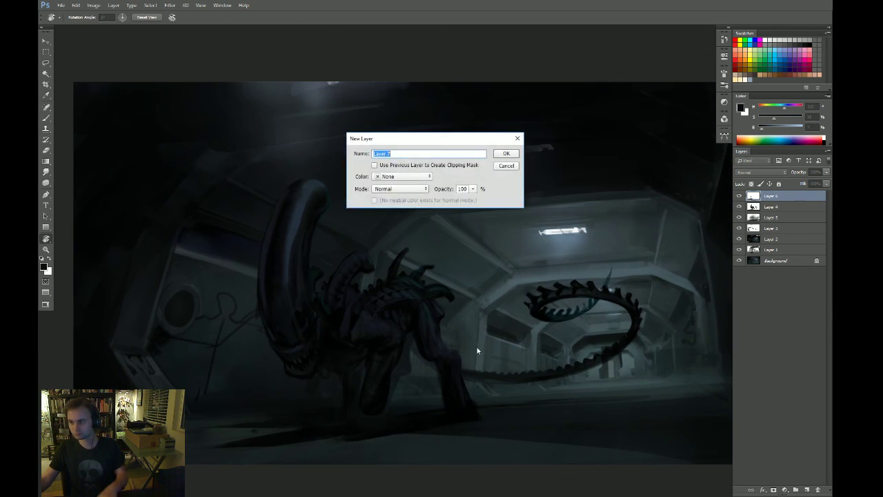
key(Return)
click(749, 207)
key(ctrl+e)
click(738, 206)
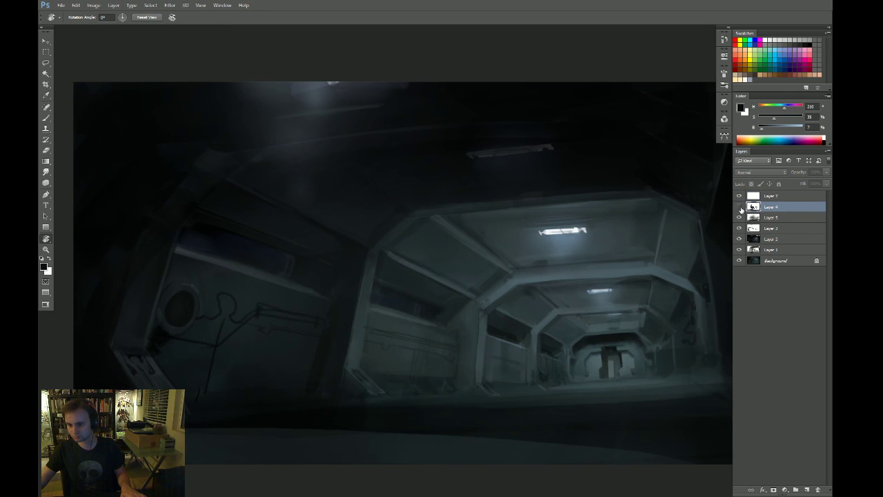
click(739, 206)
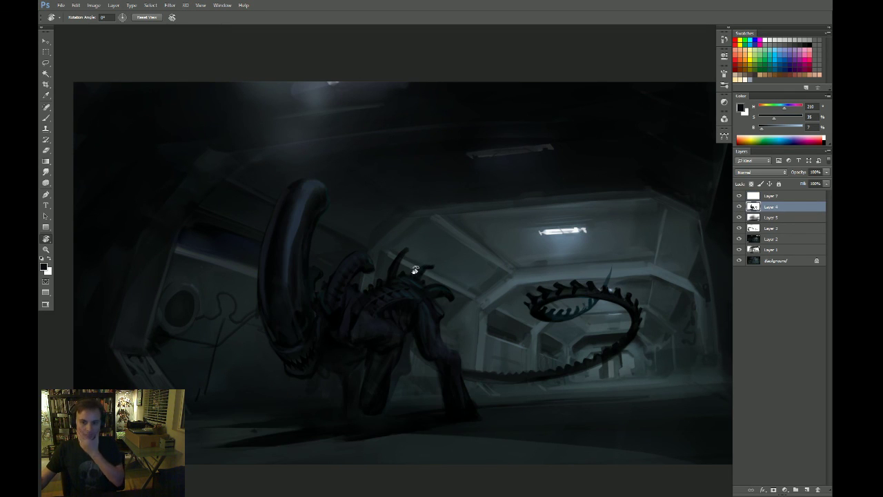
Sample a light blue-grey brush colour from the ceiling light above the creature and raise its saturation to 12%
key(z)
drag(331, 209, 338, 208)
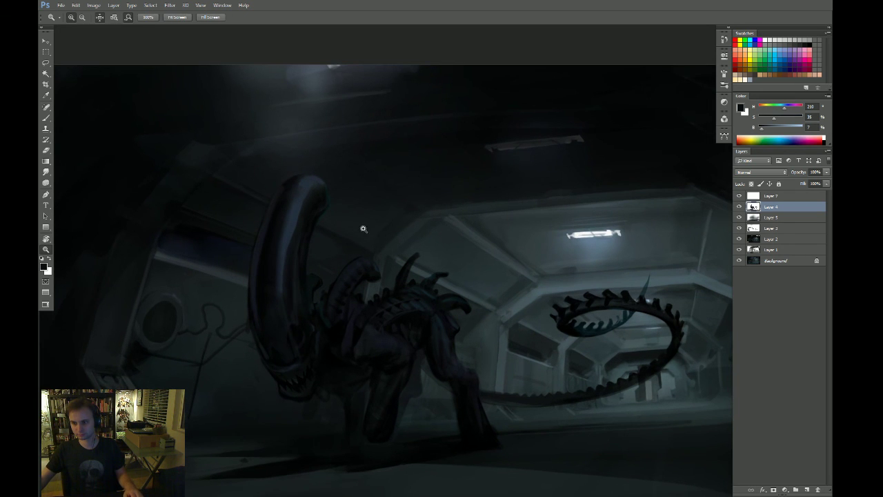
key(b)
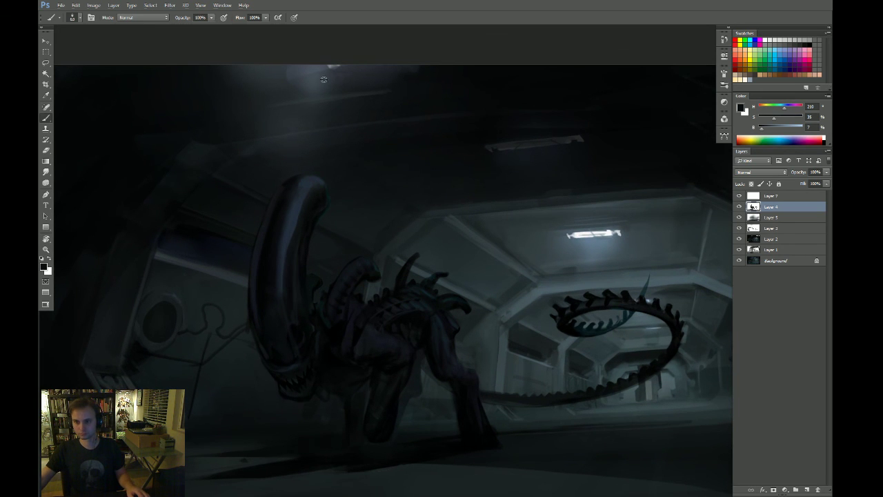
alt+click(330, 66)
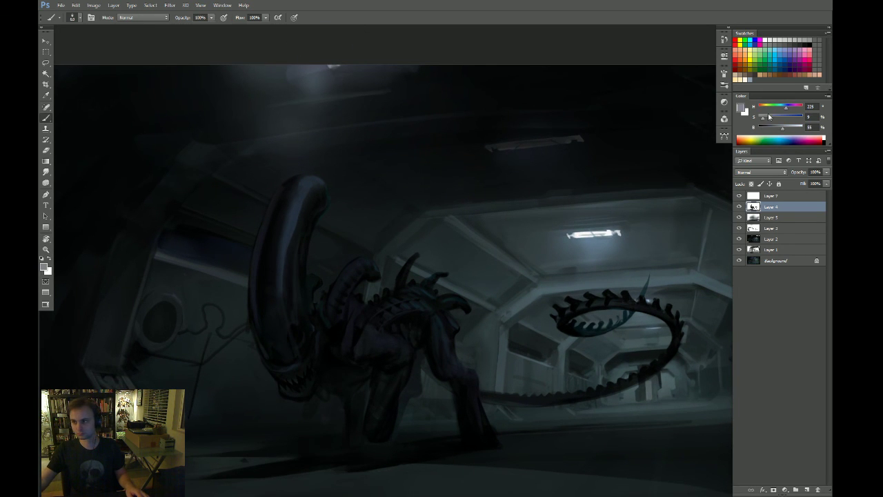
Add an Outer Glow effect to Layer 7 and set the glow colour to a dark teal-blue
double_click(756, 207)
key(Escape)
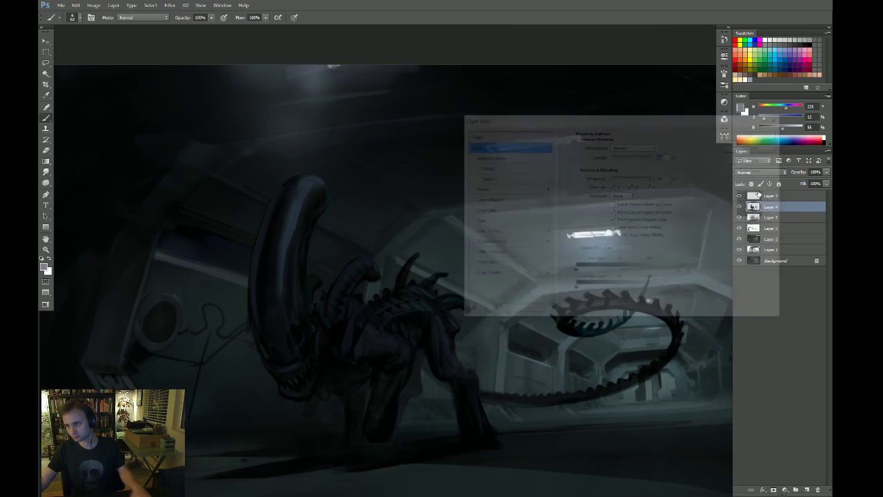
double_click(758, 195)
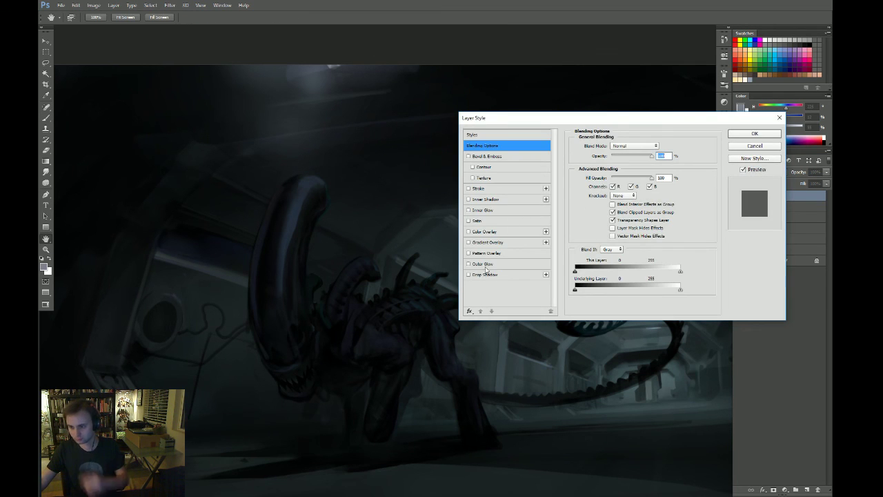
click(484, 265)
click(593, 178)
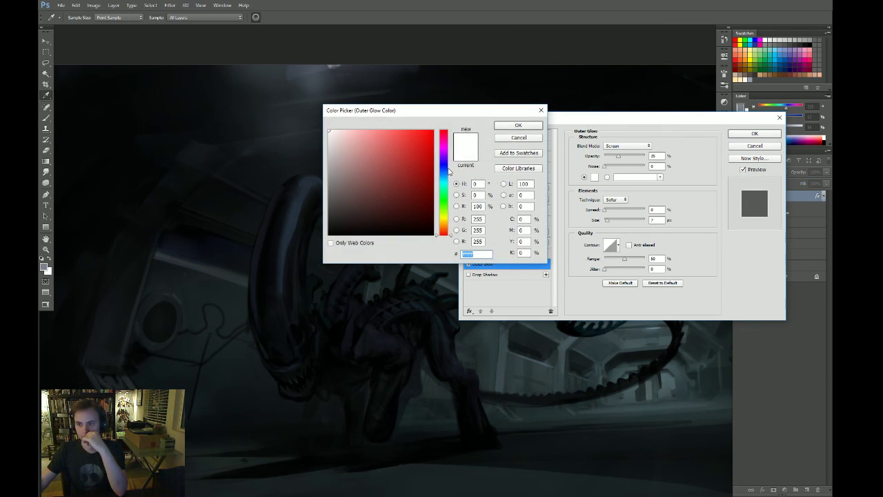
drag(404, 174, 402, 199)
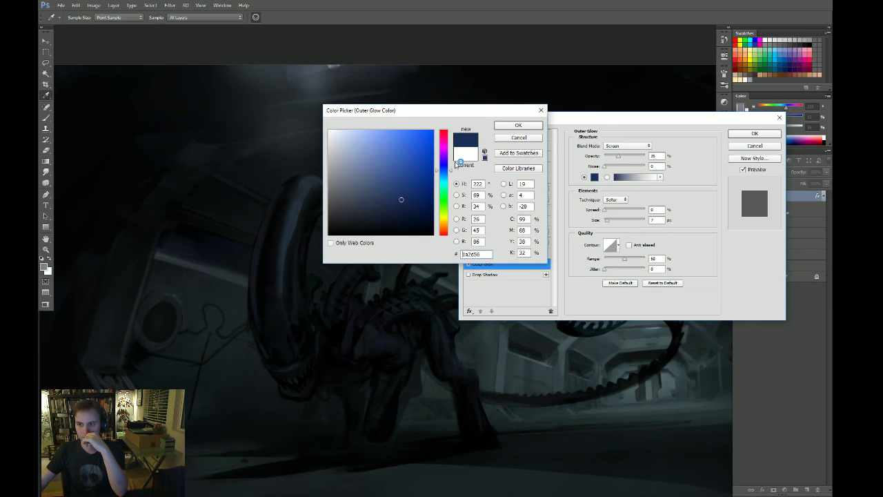
click(414, 198)
click(444, 175)
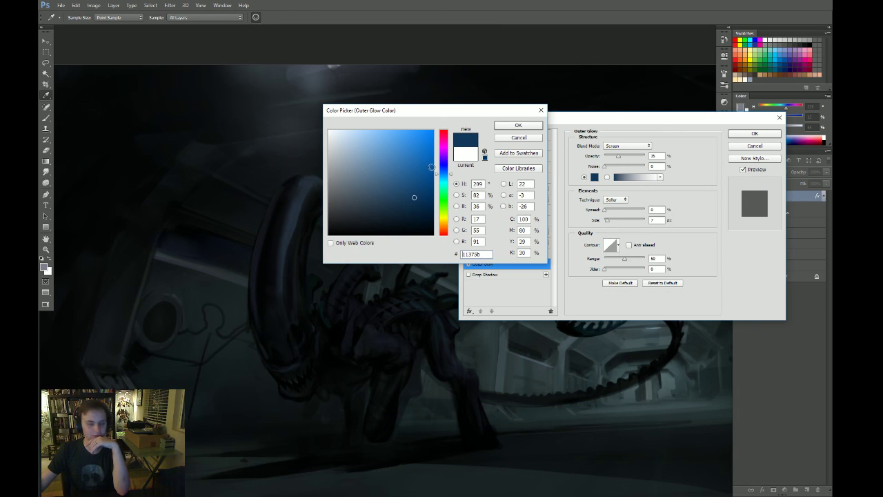
click(516, 125)
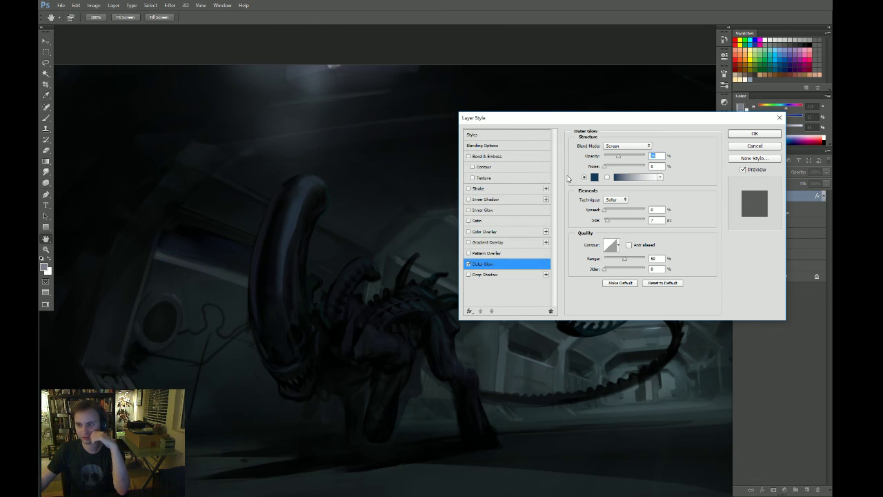
click(595, 178)
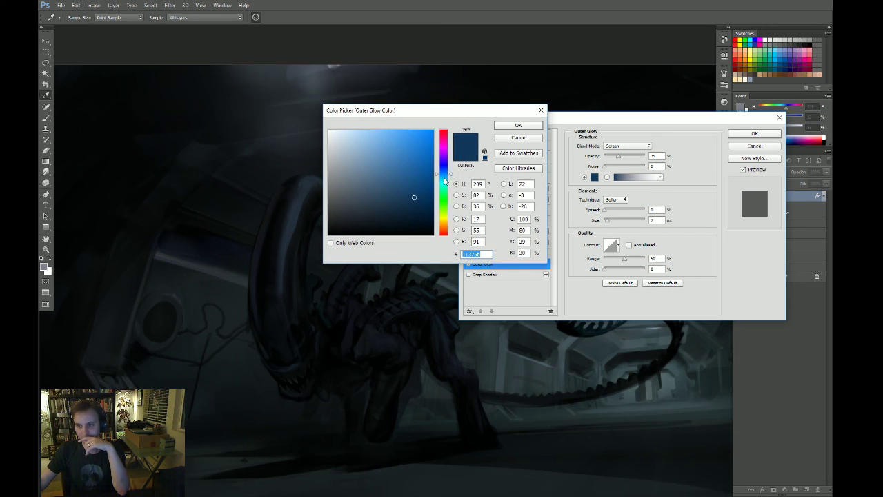
click(518, 125)
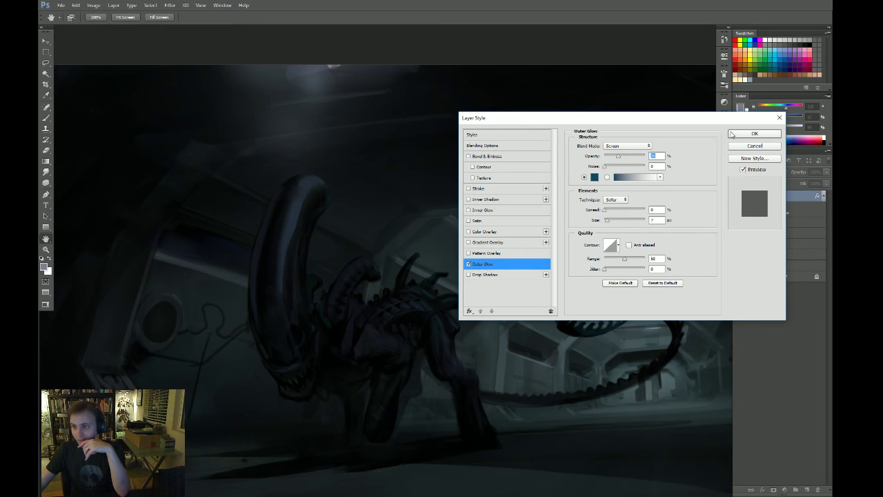
Set the blend mode of both the Outer Glow and Layer 7 itself to Linear Dodge (Add)
click(620, 147)
click(630, 210)
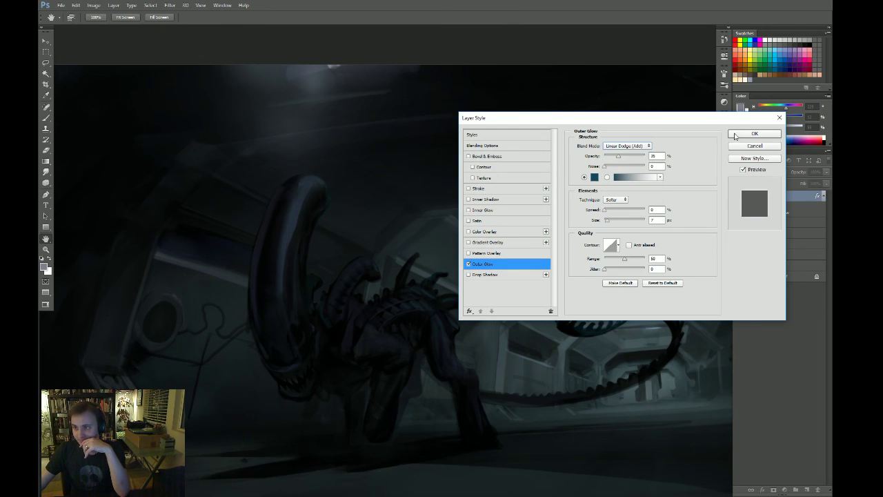
click(754, 133)
click(761, 172)
click(762, 238)
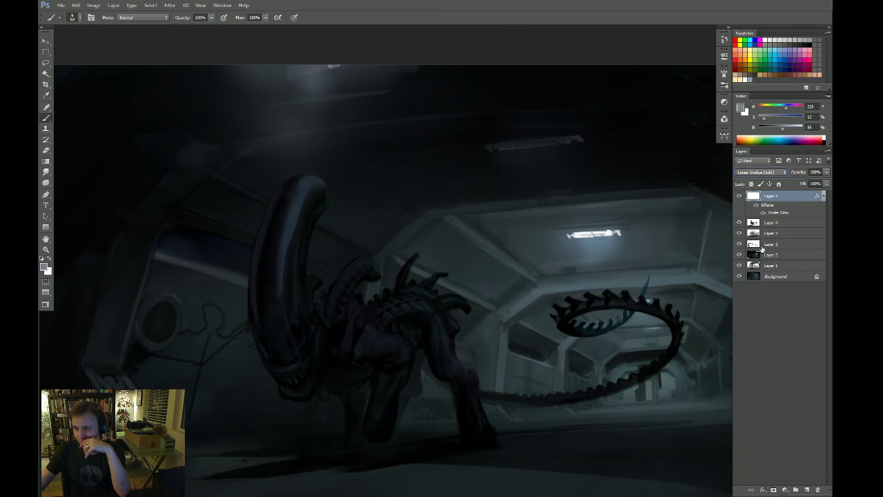
Paint a bright highlight on the tip of the creature's head dome and refine its edges with the brush and eraser
mouse_move(309, 176)
mouse_down()
mouse_move(368, 177)
mouse_move(348, 176)
mouse_move(354, 184)
mouse_up()
drag(581, 239, 568, 171)
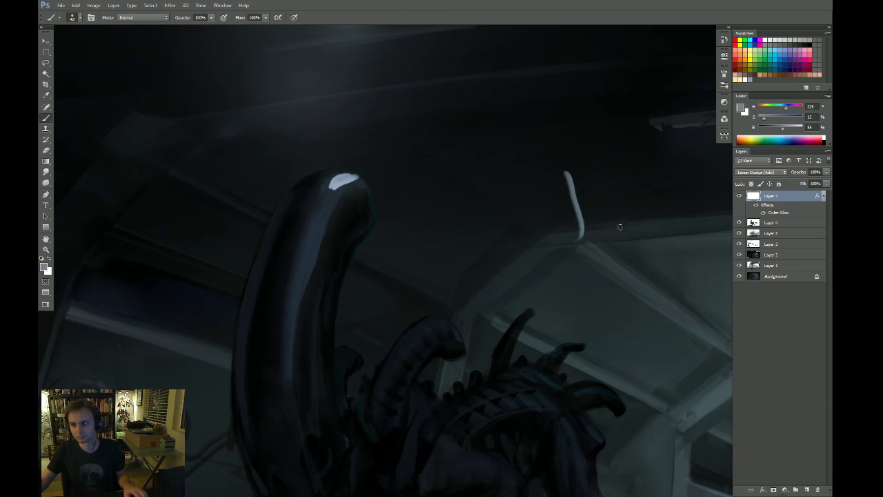
key(ctrl+z)
key(r)
drag(619, 236, 567, 140)
drag(367, 248, 420, 206)
key(b)
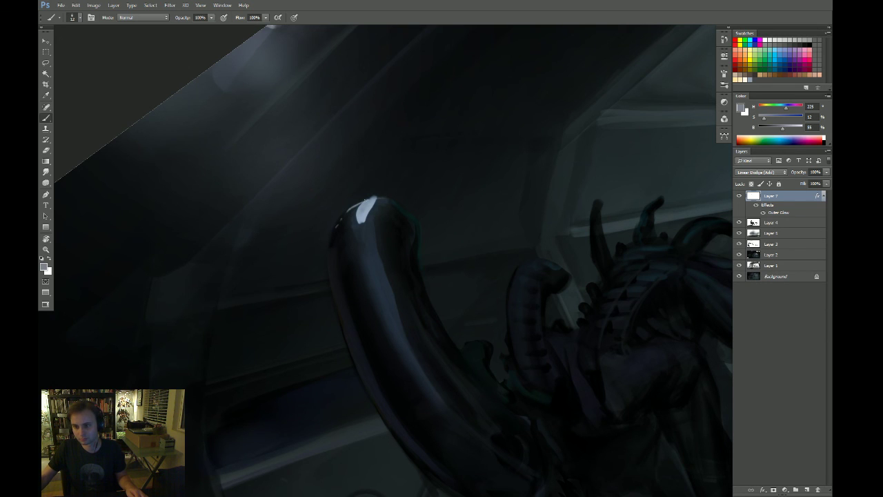
key(e)
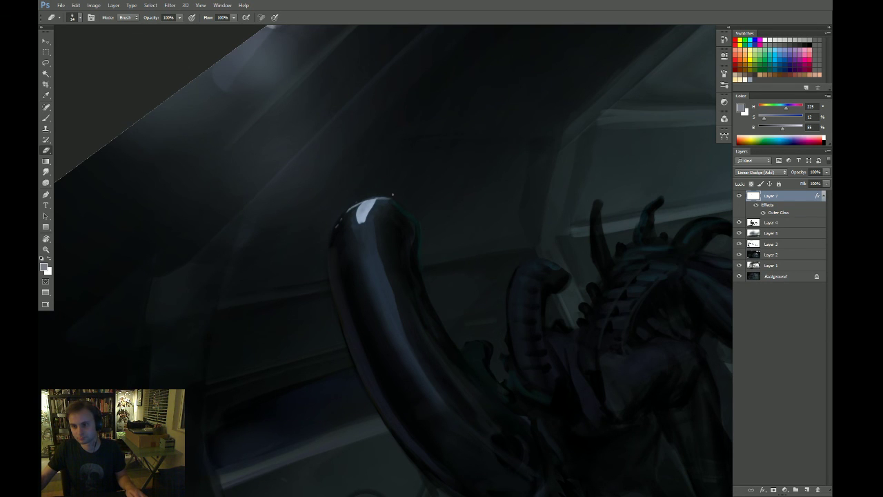
Brush a soft textured sheen below the dome's highlight with a large brush and erase the excess along its sides
key(r)
drag(450, 199, 465, 216)
key(b)
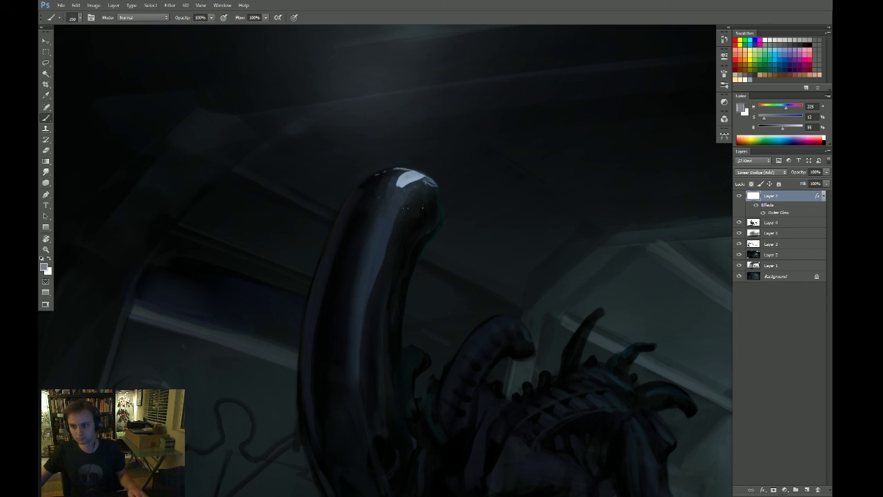
drag(398, 196, 383, 220)
drag(371, 292, 378, 225)
key(e)
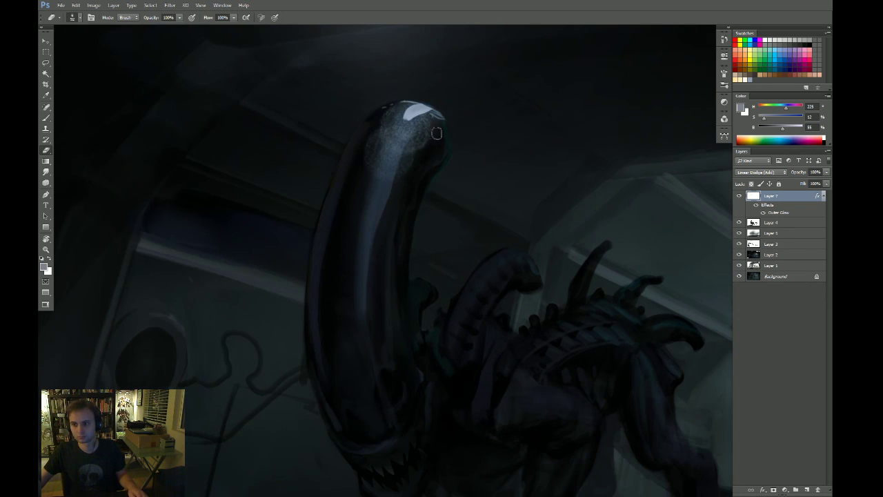
drag(423, 140, 396, 182)
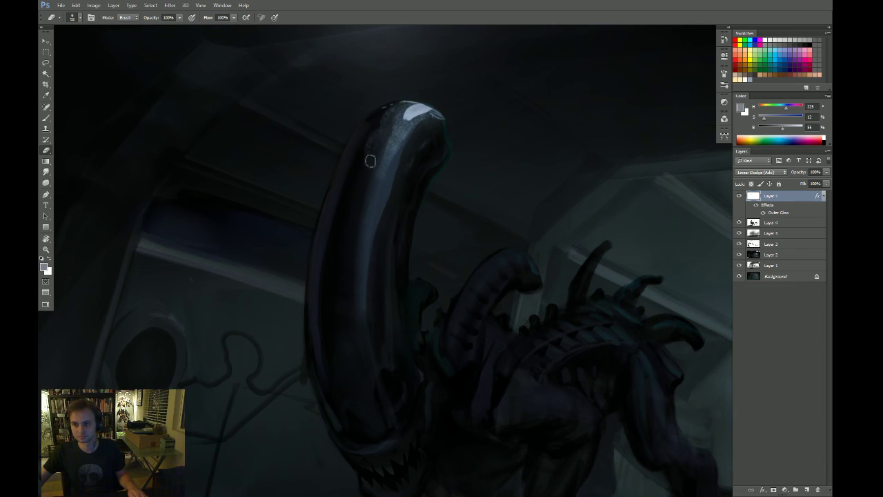
Extend the bright highlight down into the dome's central sheen using a smaller brush
key(b)
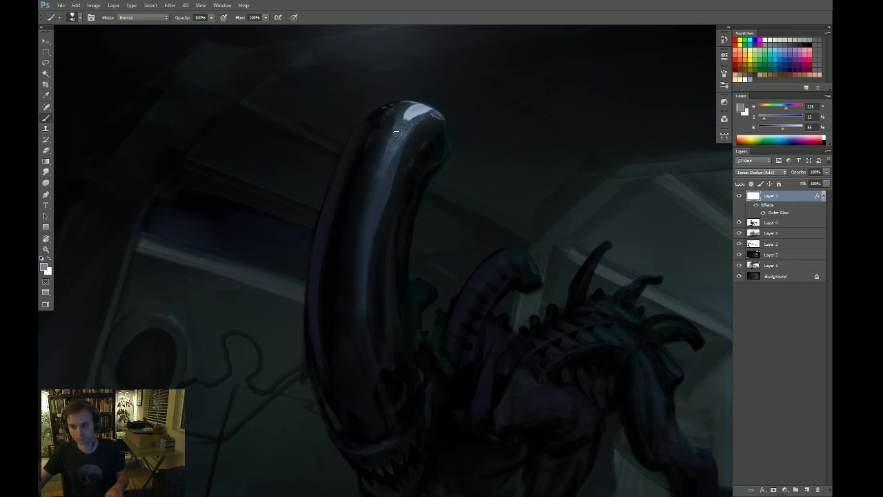
key(bracketleft)
key(bracketleft)
key(bracketleft)
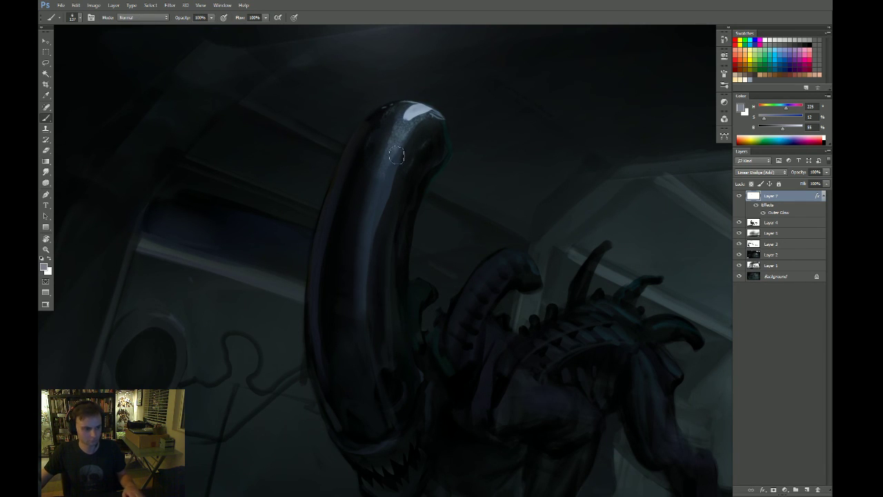
drag(409, 150, 416, 147)
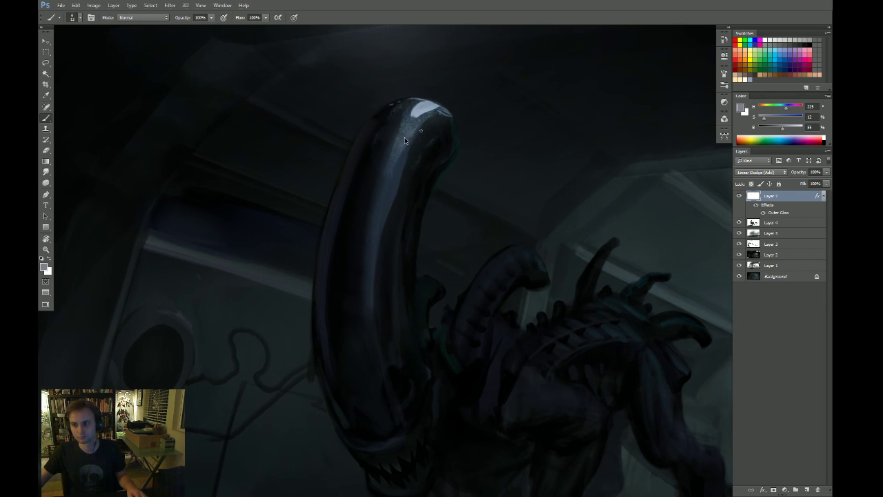
key(r)
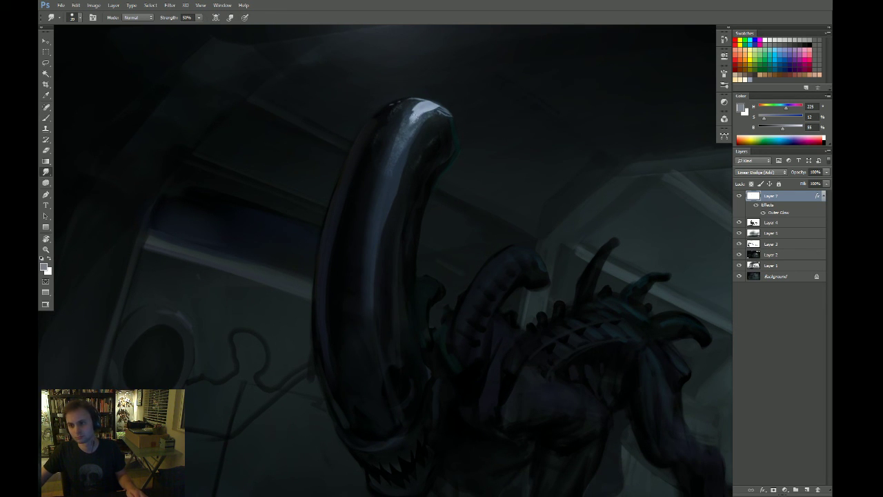
key(b)
key(period)
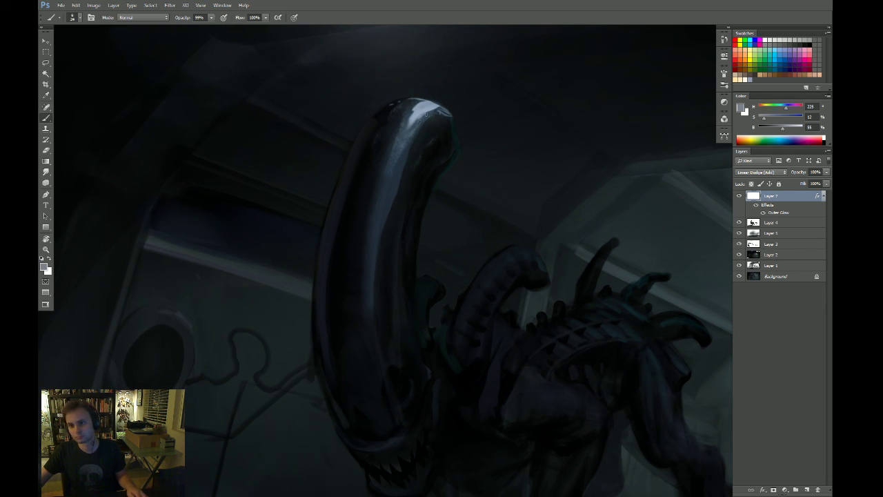
mouse_move(382, 200)
mouse_down()
mouse_move(393, 167)
mouse_move(370, 182)
mouse_up()
Paint a thin light rim along the upper left edge of the head dome, alternating brush and eraser
key(z)
key(r)
drag(556, 206, 513, 334)
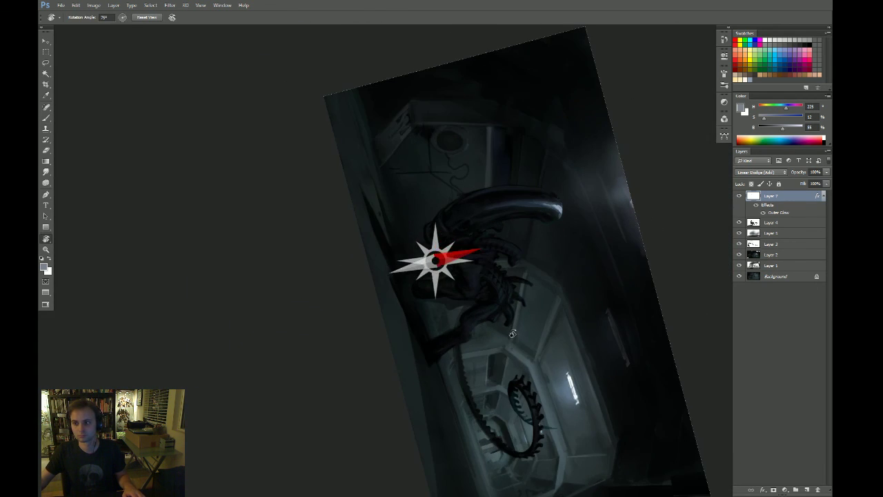
key(Escape)
key(z)
drag(354, 181, 378, 186)
key(b)
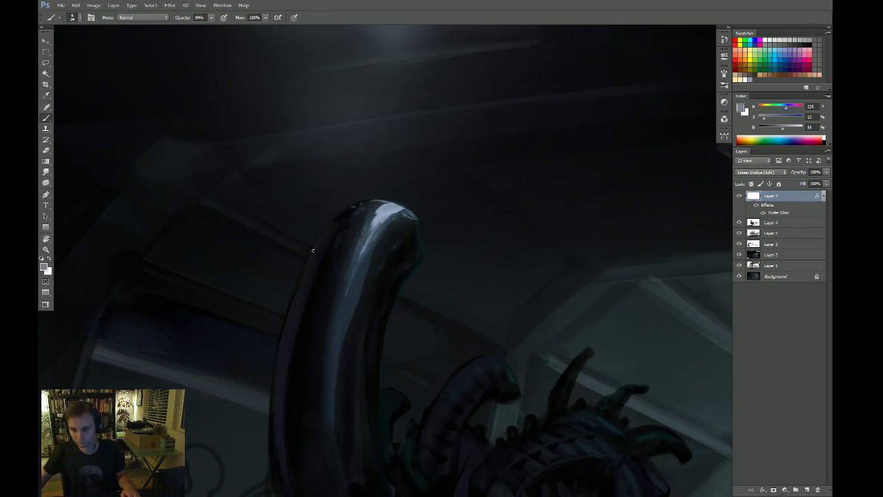
mouse_move(311, 245)
mouse_down()
mouse_move(358, 198)
mouse_move(316, 230)
mouse_move(365, 199)
mouse_move(349, 205)
mouse_move(412, 200)
mouse_move(365, 194)
mouse_move(336, 205)
mouse_up()
key(e)
key(b)
key(e)
key(b)
Add a short bright rim light on the right edge of the head dome, just below its tip
key(space)
drag(476, 246, 470, 209)
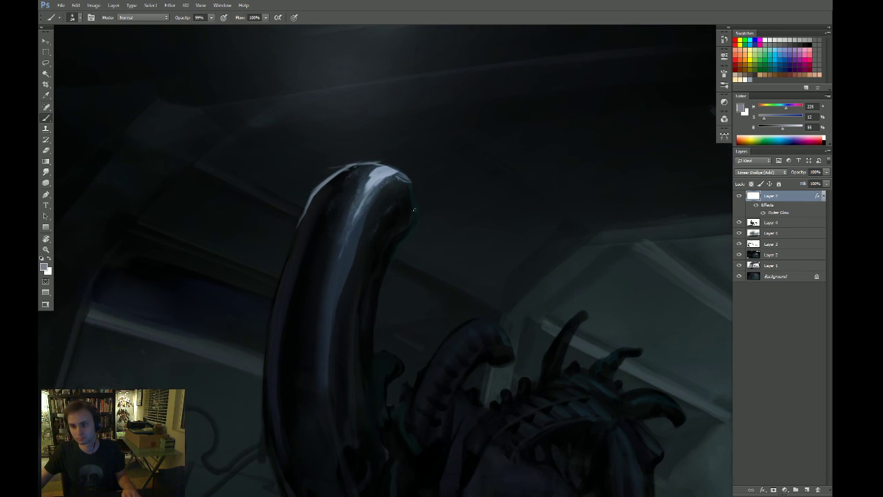
drag(413, 189, 419, 221)
key(e)
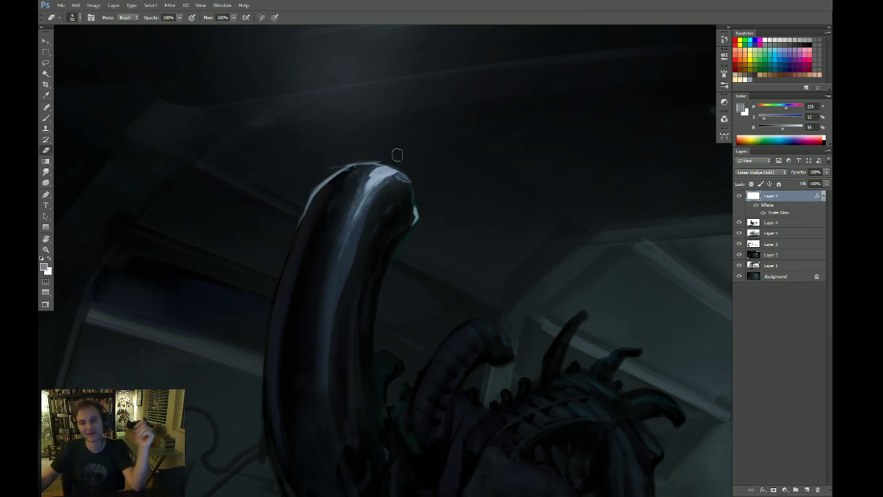
Add a thin light streak just below the rim light under the head dome's tip and trim it with the eraser
drag(423, 256, 416, 228)
key(b)
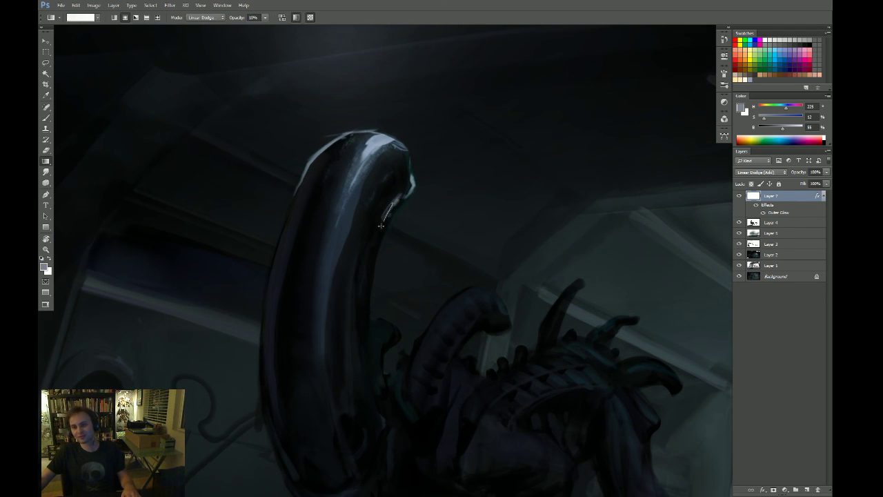
key(e)
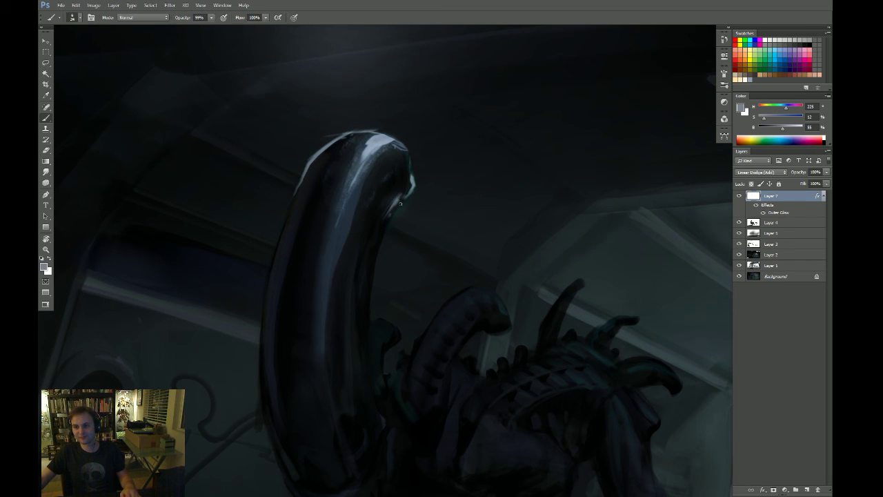
Flip the whole canvas horizontally to work on the mirrored painting
key(ctrl+0)
key(r)
drag(543, 240, 460, 269)
key(Escape)
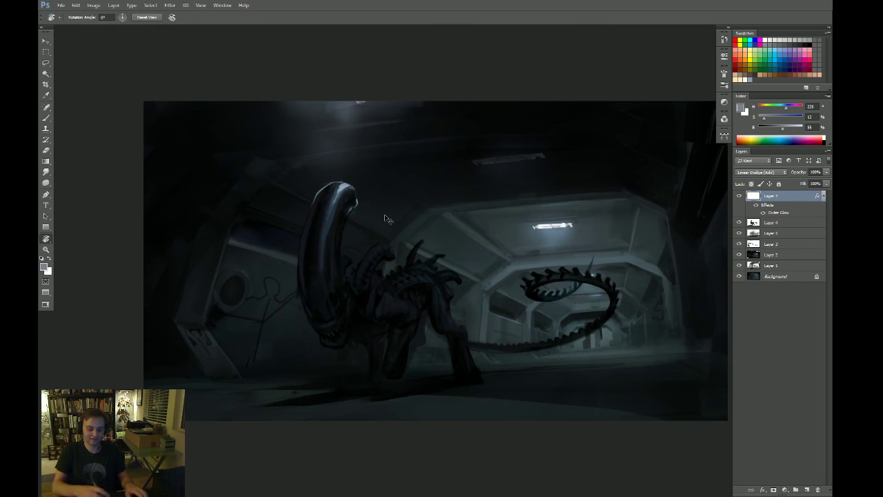
key(ctrl+shift+h)
drag(601, 240, 554, 244)
drag(455, 240, 507, 221)
drag(539, 251, 516, 230)
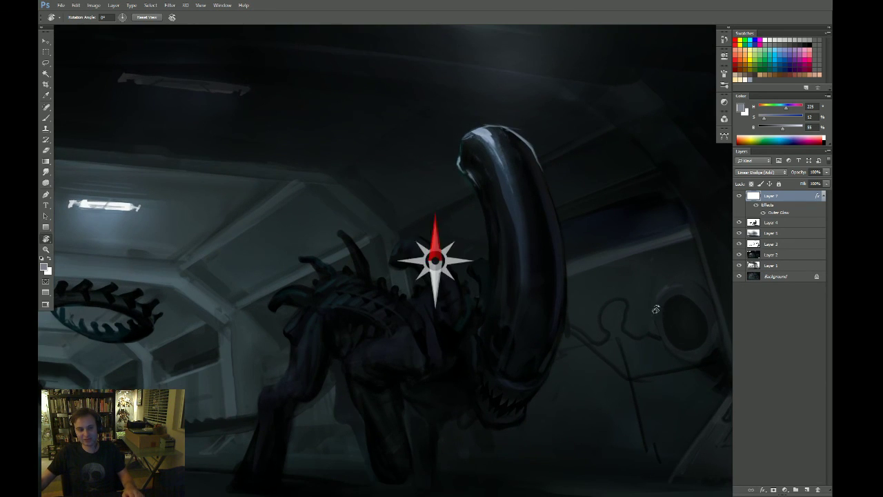
drag(656, 307, 625, 218)
Paint a bright rim light over the tip of the curved dorsal tube and small highlight dots along its ridges
drag(457, 269, 488, 259)
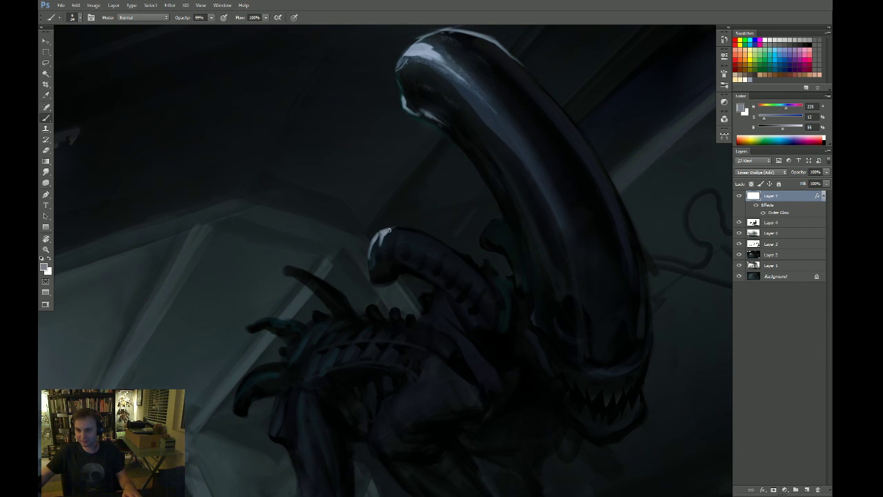
drag(389, 230, 405, 226)
key(Escape)
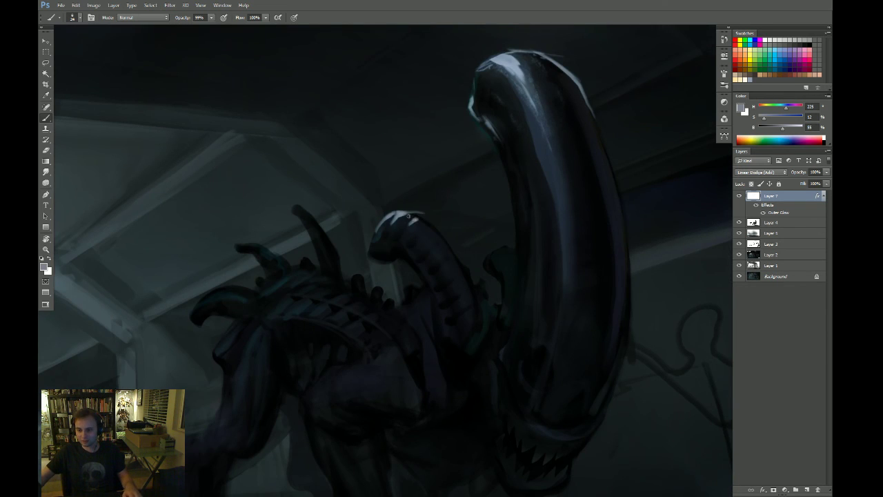
drag(493, 234, 497, 244)
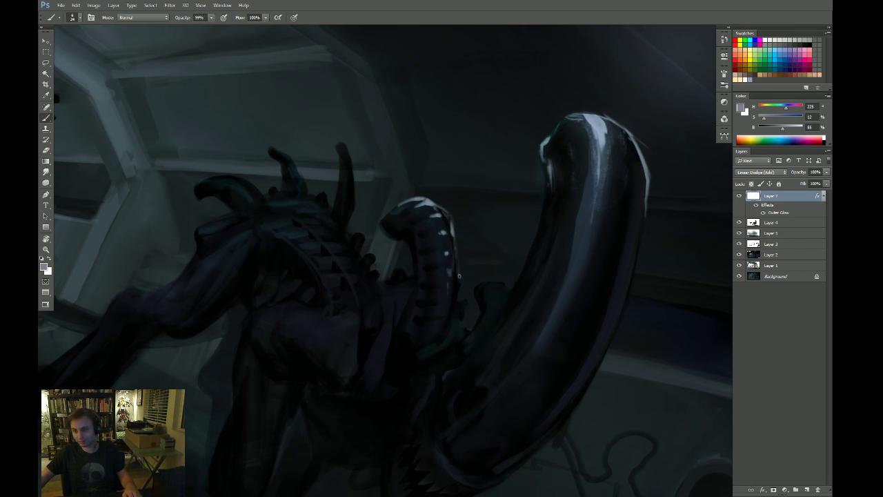
Check the dorsal tube's new highlights against the whole composition
key(Escape)
key(z)
drag(500, 280, 465, 295)
key(r)
drag(533, 238, 549, 313)
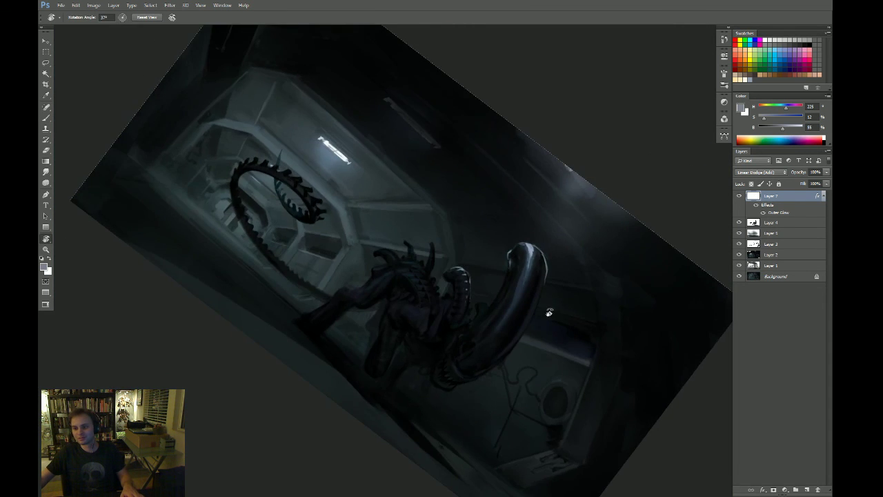
drag(550, 280, 495, 364)
key(Escape)
key(z)
drag(528, 272, 552, 267)
key(g)
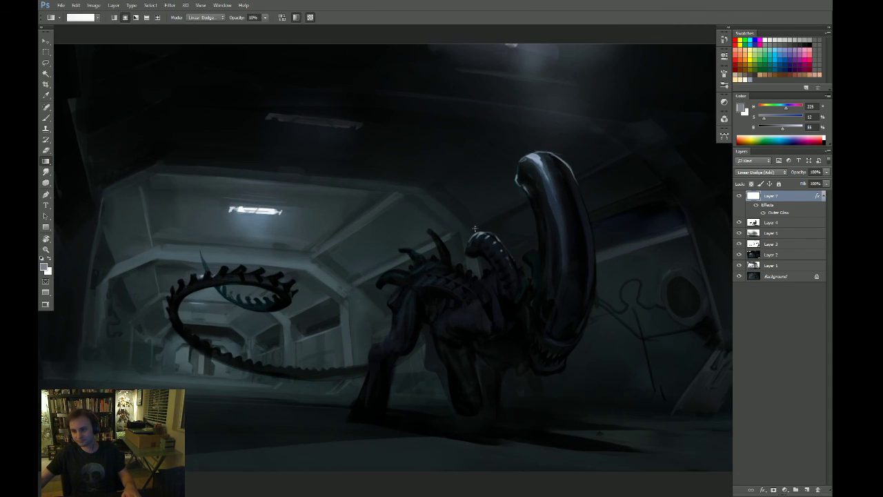
drag(514, 244, 555, 241)
Soften the highlight on the dorsal tube's tip with the eraser and refine its rim light and ridge accents with the brush
key(e)
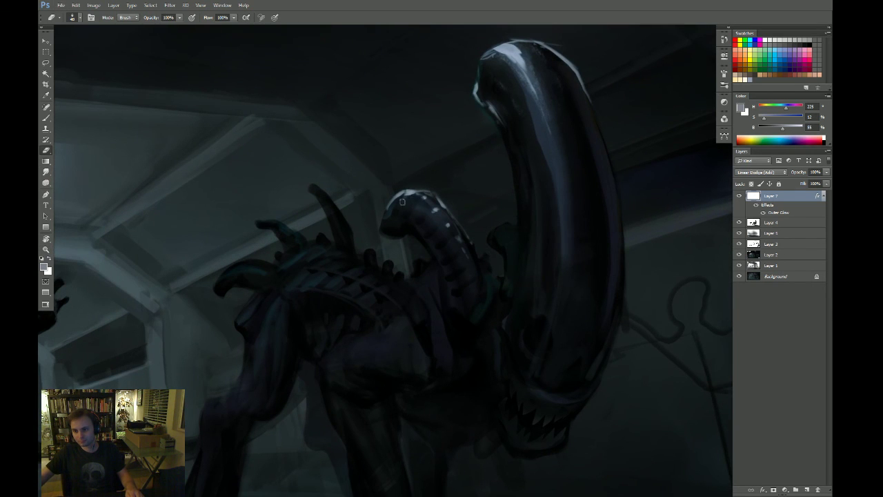
drag(402, 201, 396, 218)
key(r)
drag(568, 272, 449, 203)
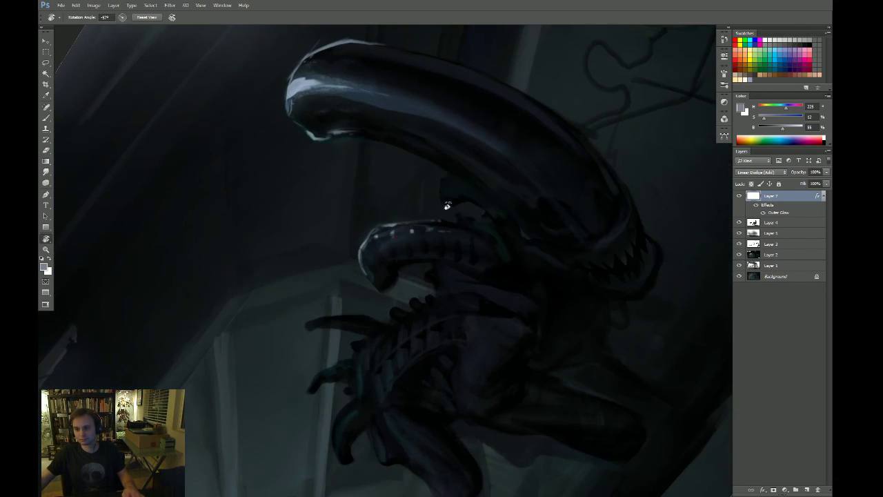
key(b)
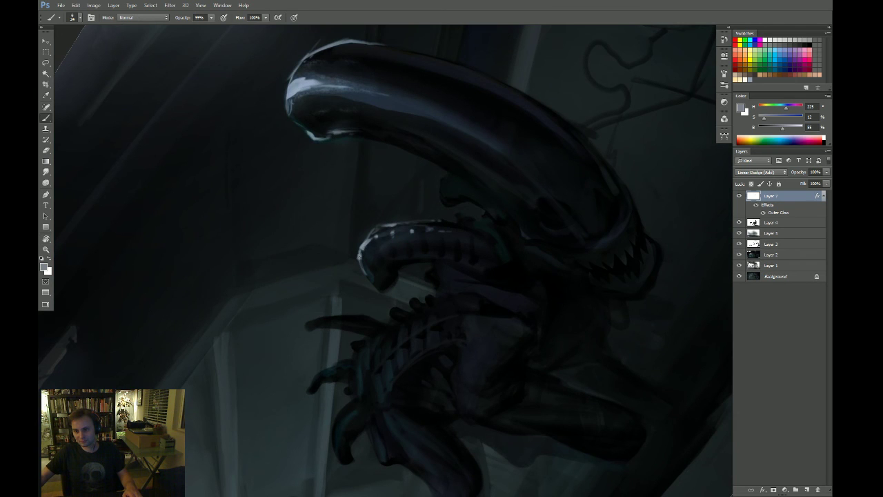
key(r)
drag(531, 241, 394, 280)
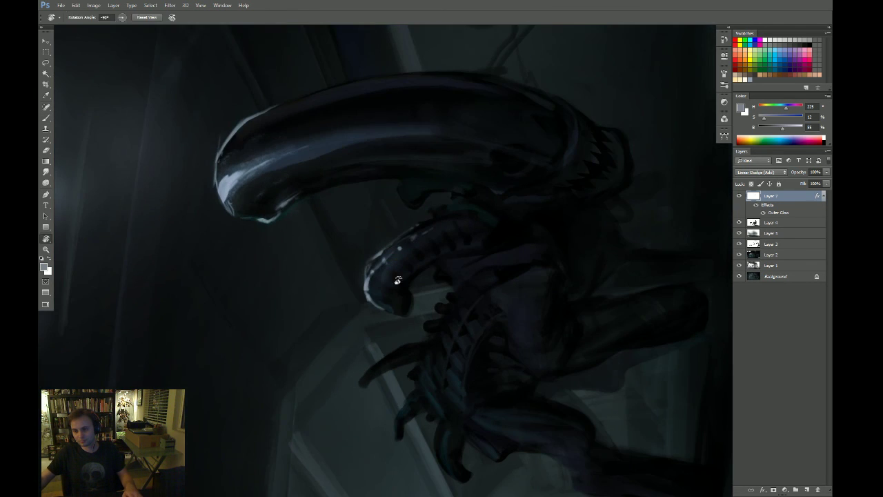
key(b)
key(r)
drag(456, 268, 419, 273)
key(b)
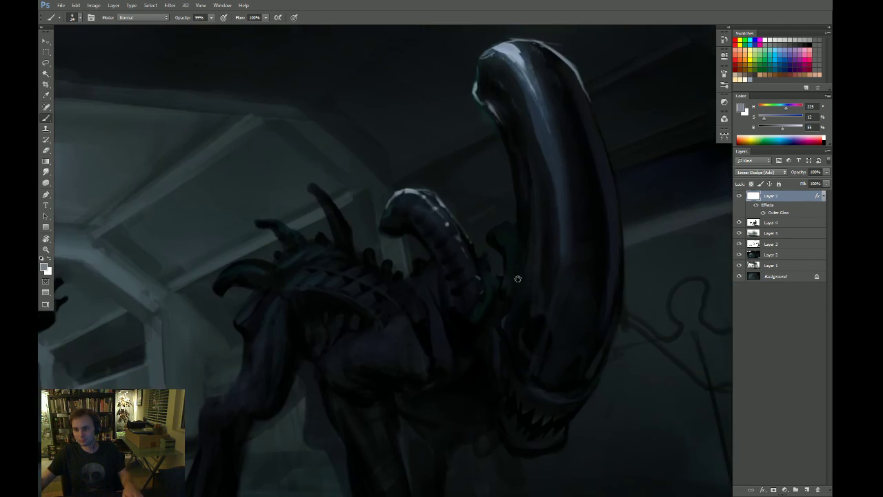
Paint a bright highlight on the tip of the small tube between the large dorsal tube and the head
drag(485, 233, 464, 224)
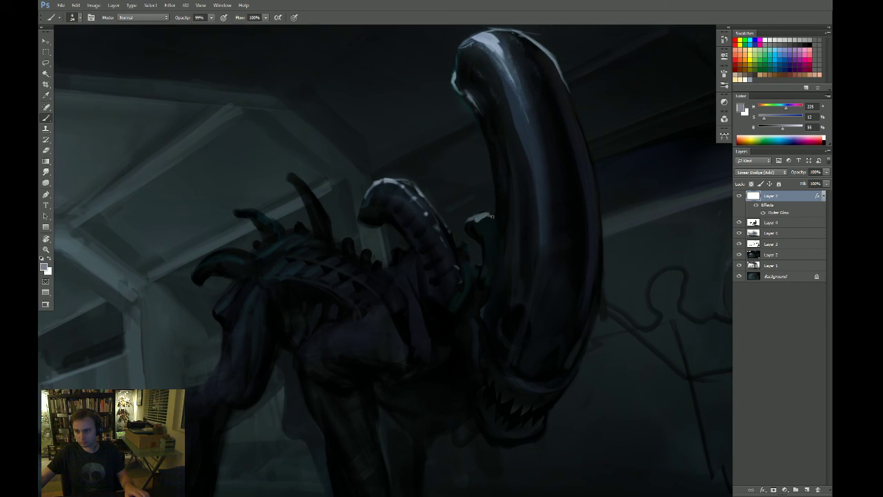
key(z)
drag(505, 233, 503, 262)
key(r)
drag(593, 268, 475, 364)
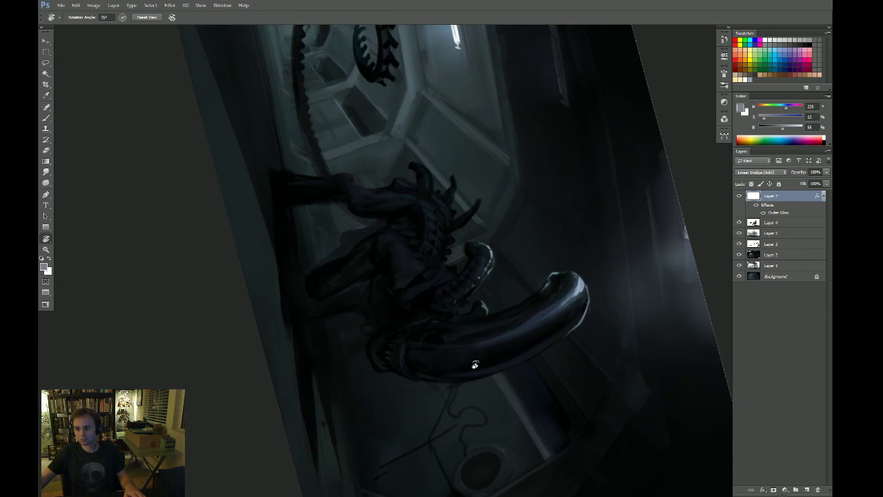
key(Escape)
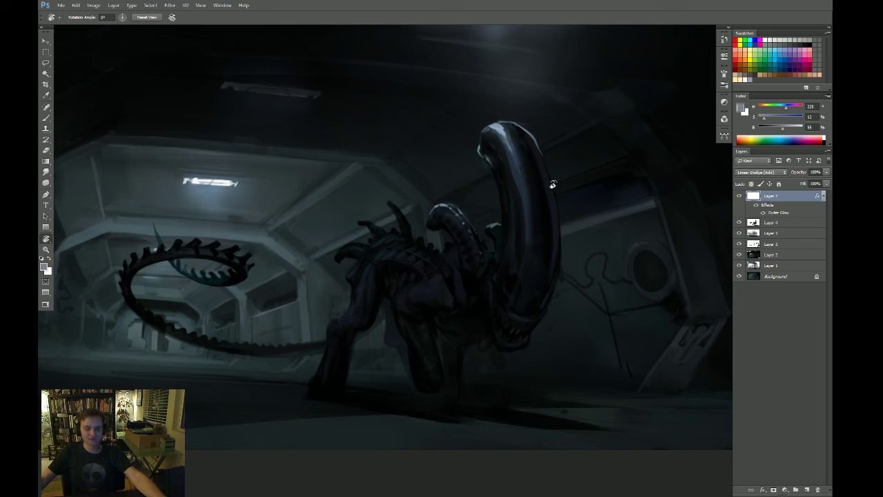
Paint a thin rim light along the lower back edge of the head, beneath the small tube
drag(569, 267, 513, 275)
ctrl+click(490, 282)
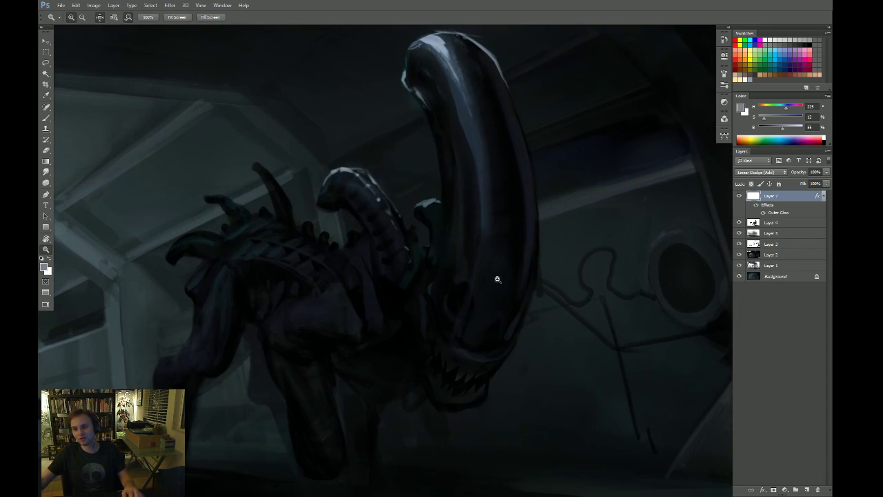
drag(439, 245, 439, 273)
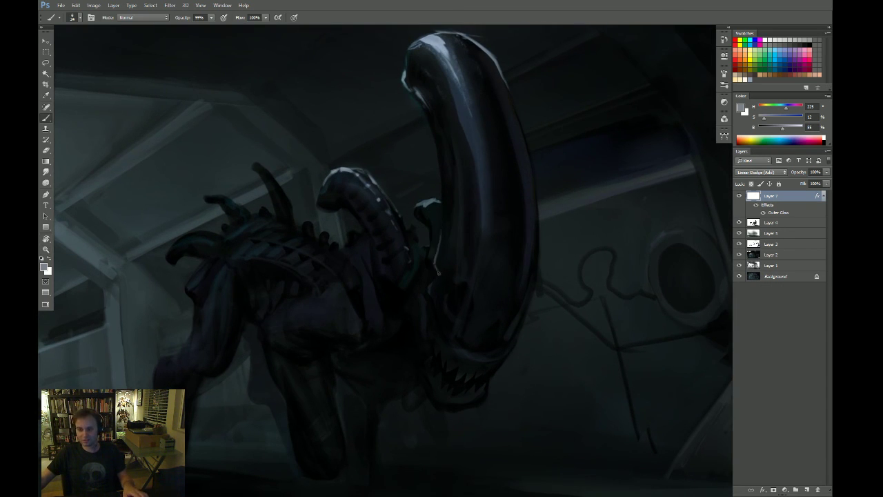
key(r)
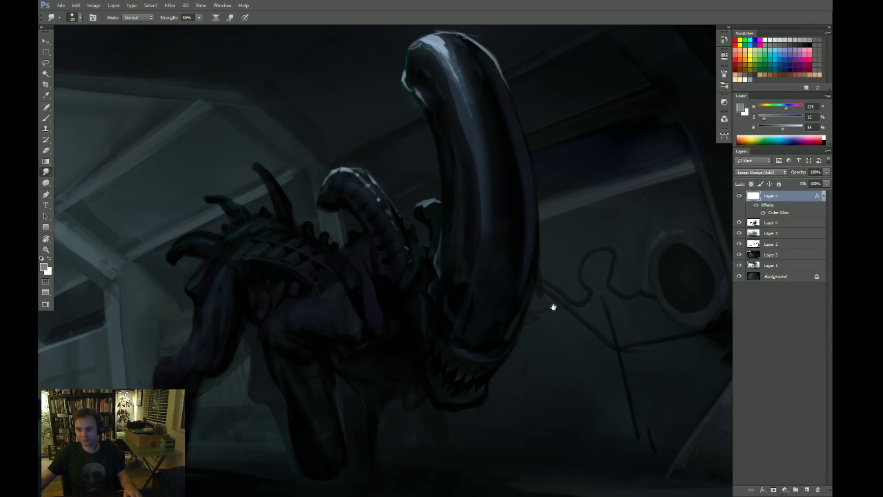
drag(553, 307, 495, 369)
Extend the dome's central highlight downward with a thin bright streak that breaks into short dashes
key(b)
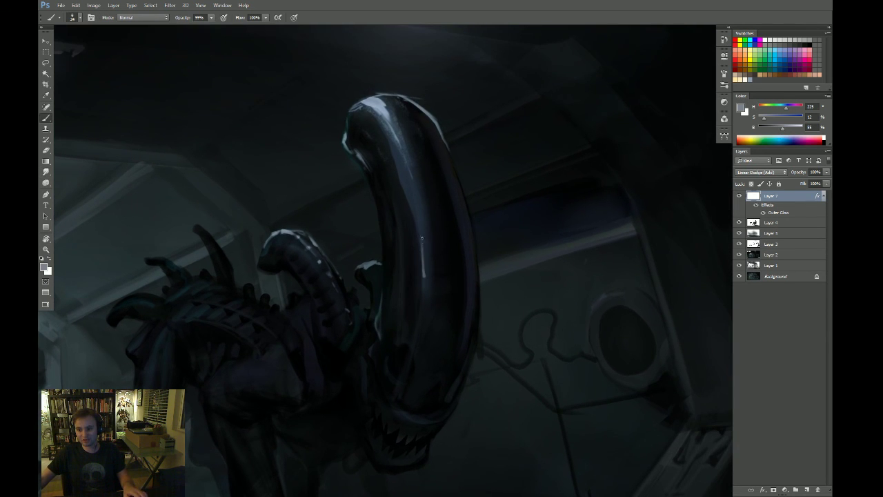
key(r)
drag(419, 219, 415, 203)
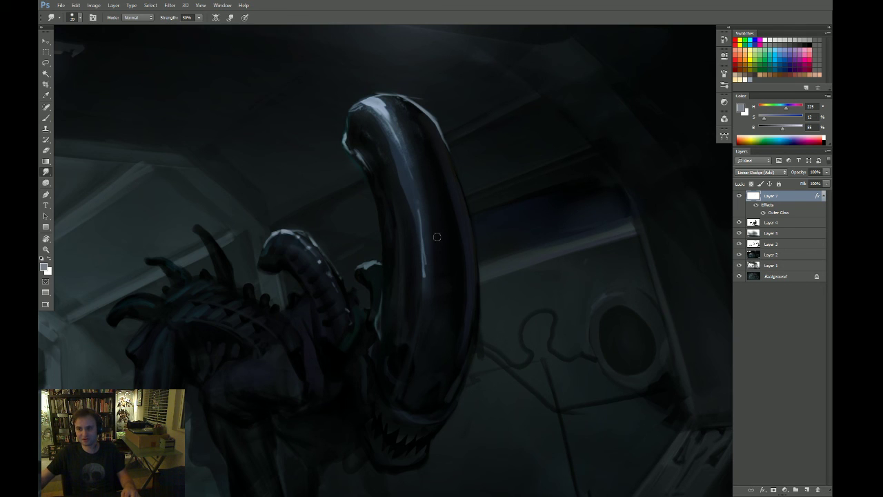
key(b)
drag(424, 287, 424, 291)
key(r)
drag(430, 329, 462, 220)
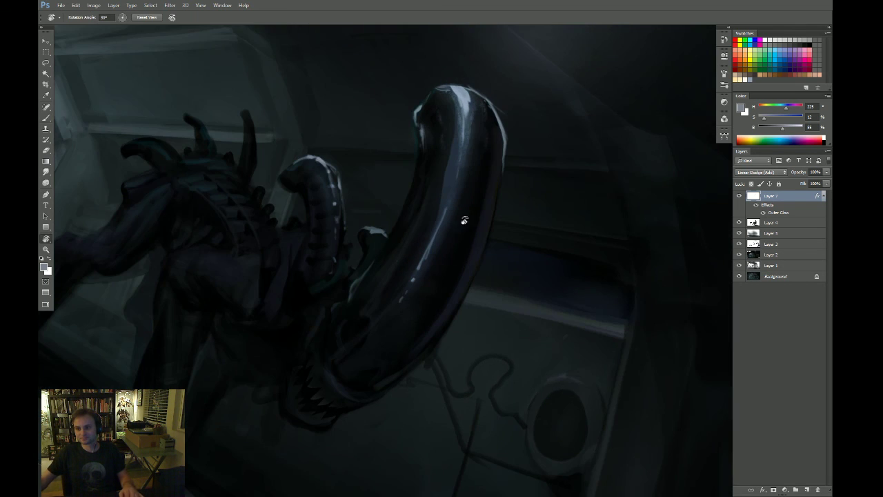
key(b)
key(r)
mouse_move(480, 268)
mouse_down()
mouse_move(481, 355)
mouse_move(432, 282)
mouse_up()
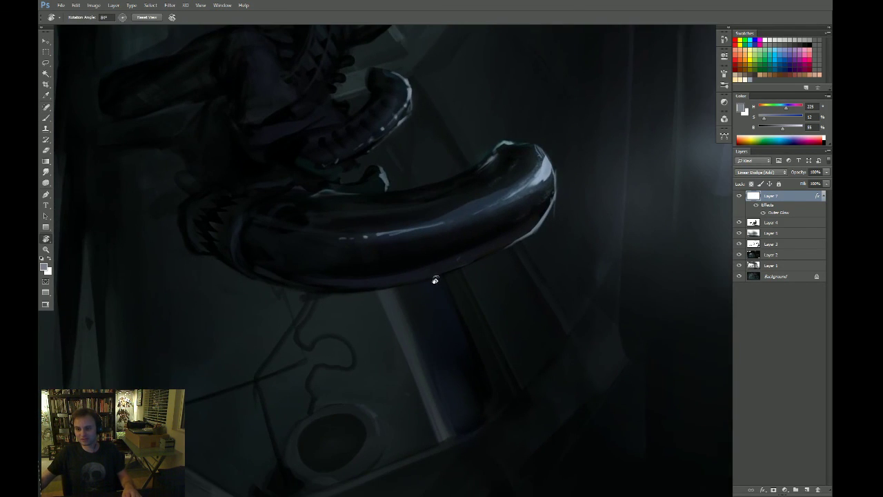
key(b)
mouse_move(353, 293)
mouse_down()
mouse_move(478, 268)
mouse_move(522, 245)
mouse_move(407, 292)
mouse_move(340, 305)
mouse_up()
key(ctrl+z)
Extend the thin rim light along the dome's outer edge toward the face, alternating brush and eraser to keep it narrow
key(e)
key(b)
drag(495, 255, 528, 237)
mouse_move(466, 269)
mouse_down()
mouse_move(521, 243)
mouse_move(478, 269)
mouse_up()
key(e)
key(b)
drag(525, 237, 434, 278)
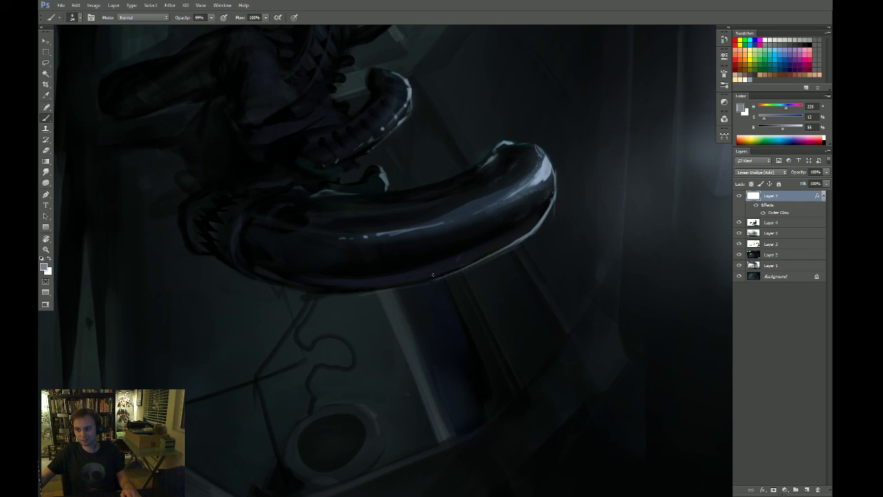
drag(505, 253, 423, 280)
key(e)
drag(474, 272, 445, 274)
key(b)
key(r)
drag(547, 287, 426, 320)
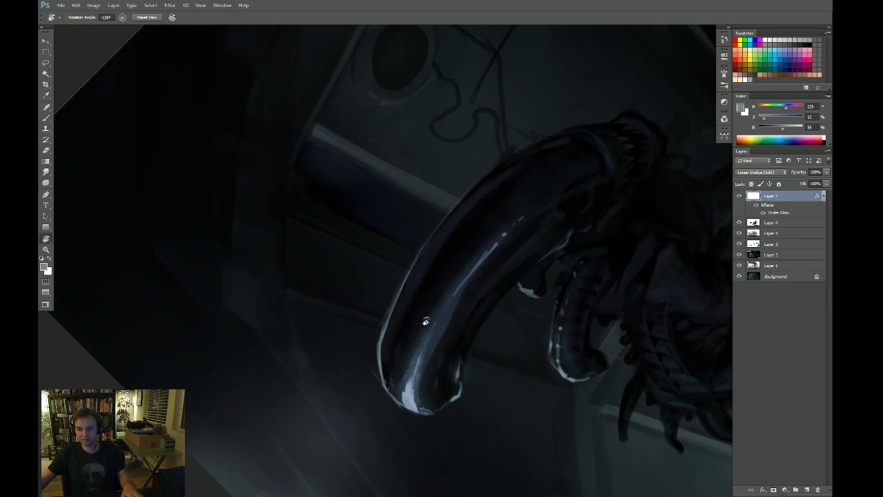
key(Escape)
key(Escape)
Toggle the visibility of Layer 4 to compare the painting without the creature, and return to Layer 7
key(e)
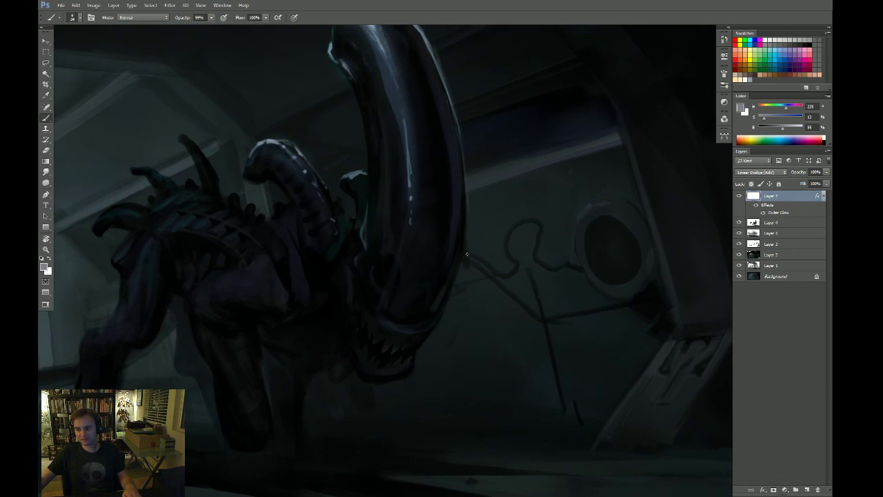
key(alt+bracketleft)
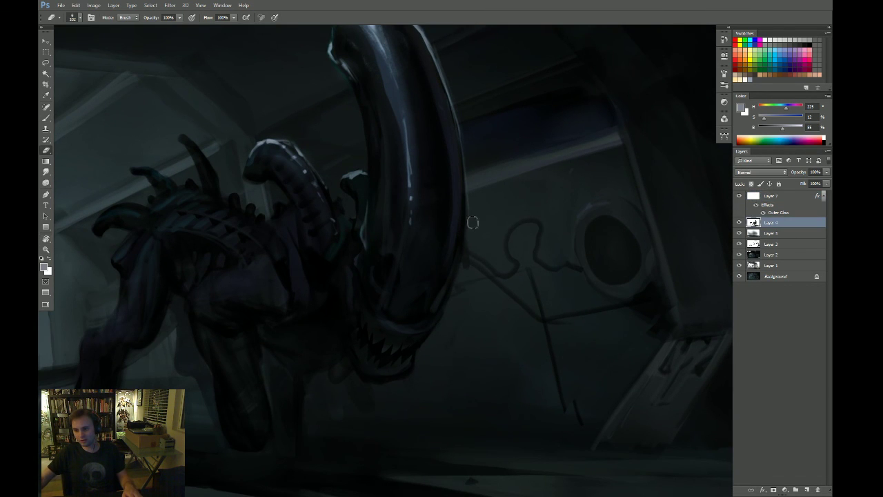
alt+click(740, 222)
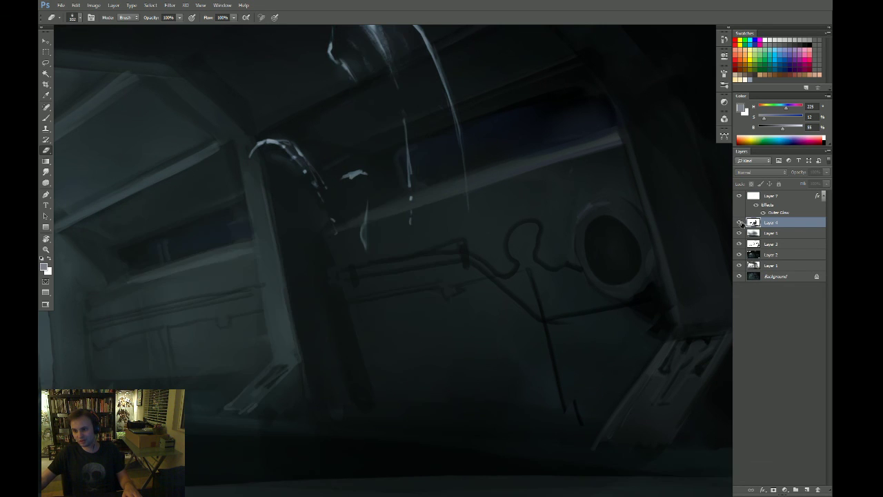
alt+click(739, 222)
click(763, 201)
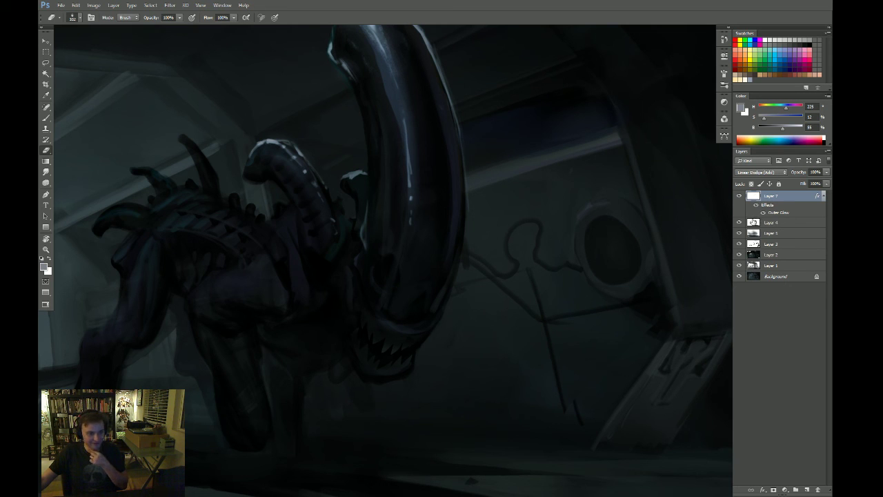
Paint small bright highlights on the neck behind the head, along the upper lip ridge and inside the lower jaw
drag(543, 278, 571, 260)
key(b)
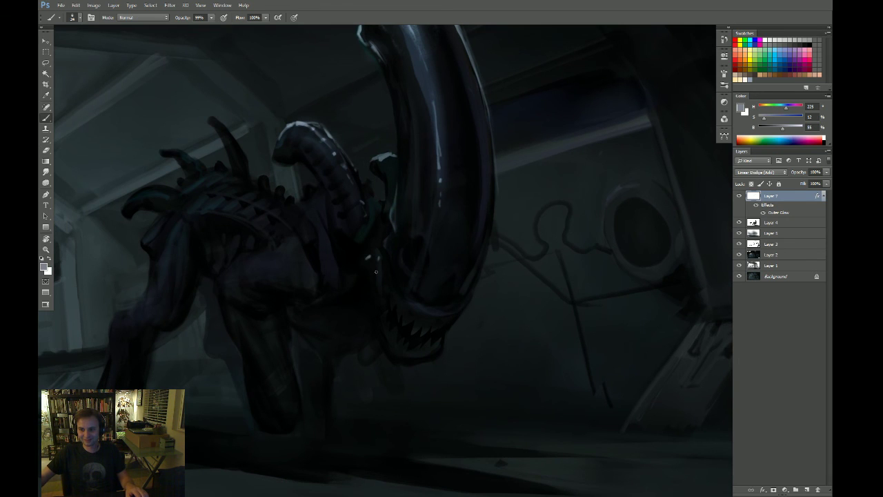
drag(404, 297, 398, 298)
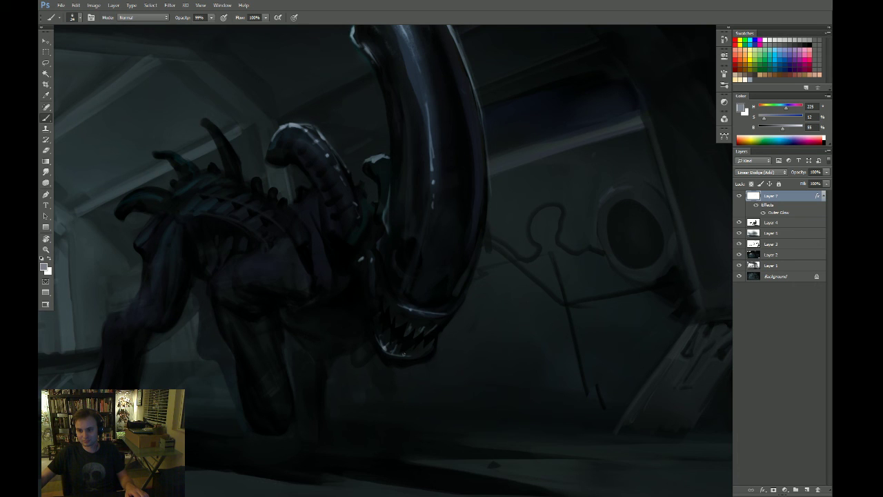
Paint a curved highlight around the side of the face above the mouth and tone down the lower jaw highlights with the eraser
key(space)
drag(426, 359, 448, 343)
key(r)
mouse_move(520, 324)
mouse_down()
mouse_move(481, 357)
mouse_move(420, 359)
mouse_move(358, 310)
mouse_up()
key(s)
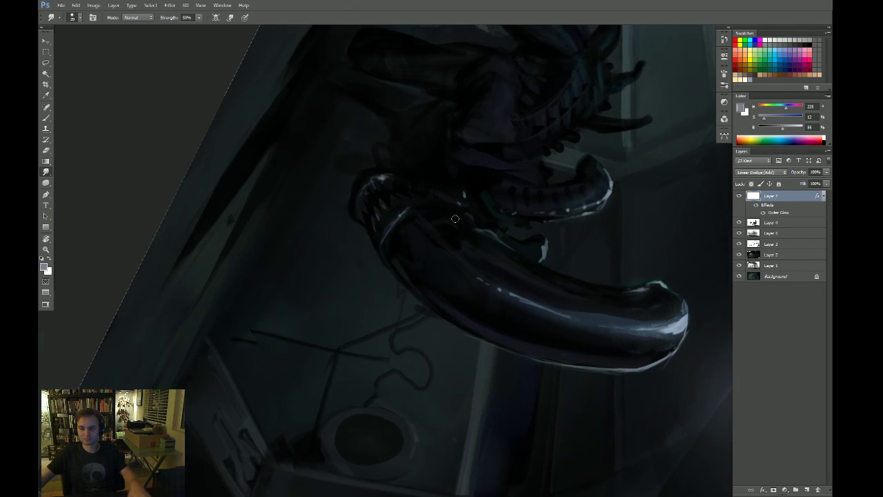
key(Escape)
key(space)
drag(455, 330, 460, 322)
key(e)
drag(390, 334, 418, 377)
Paint a thin vertical highlight on the creature's shoulder and streaks along the top of its upper arm, refining them with the eraser
key(b)
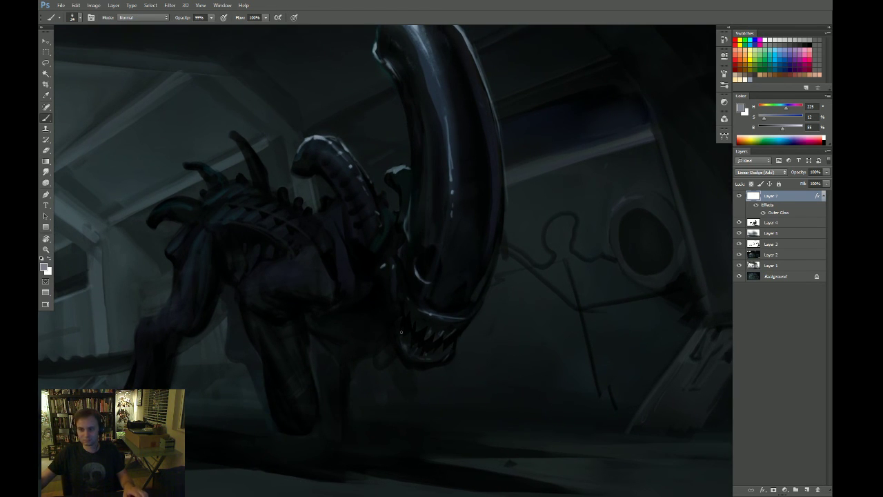
drag(367, 327, 375, 335)
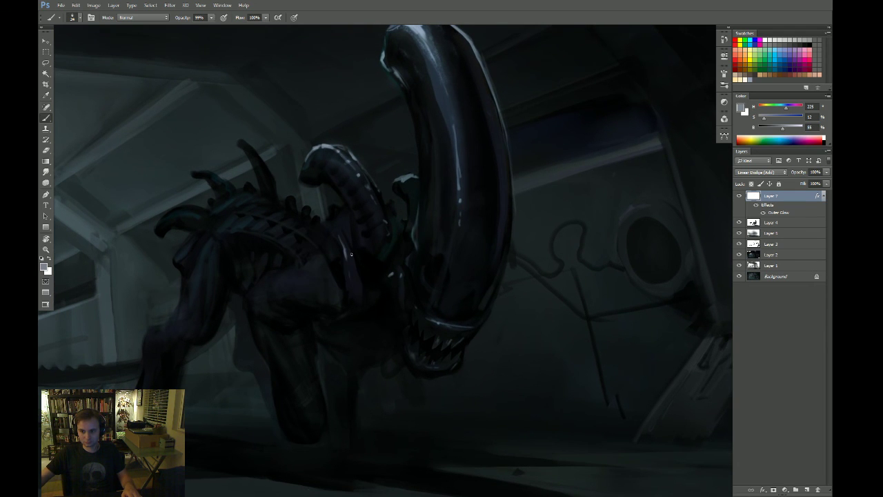
key(e)
drag(472, 289, 525, 277)
key(b)
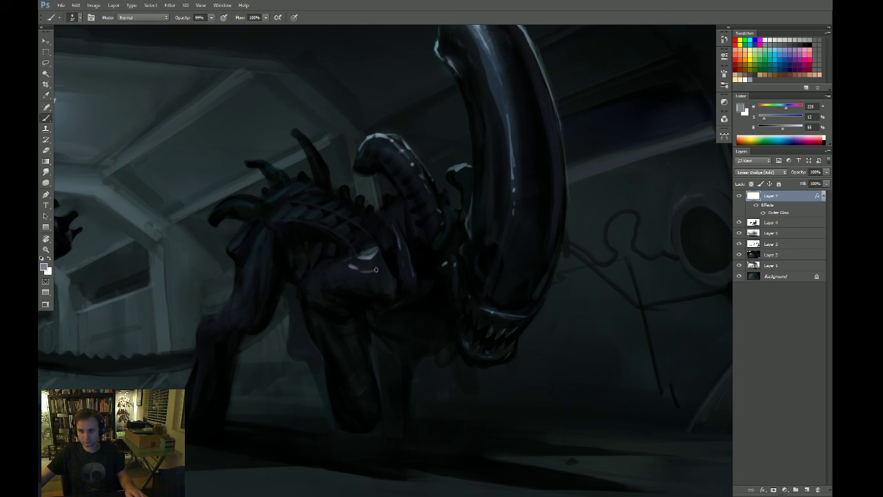
key(e)
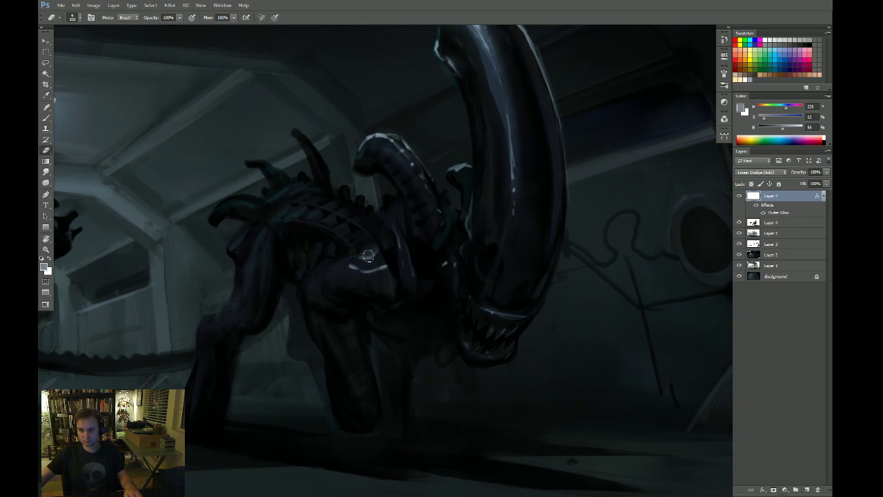
key(b)
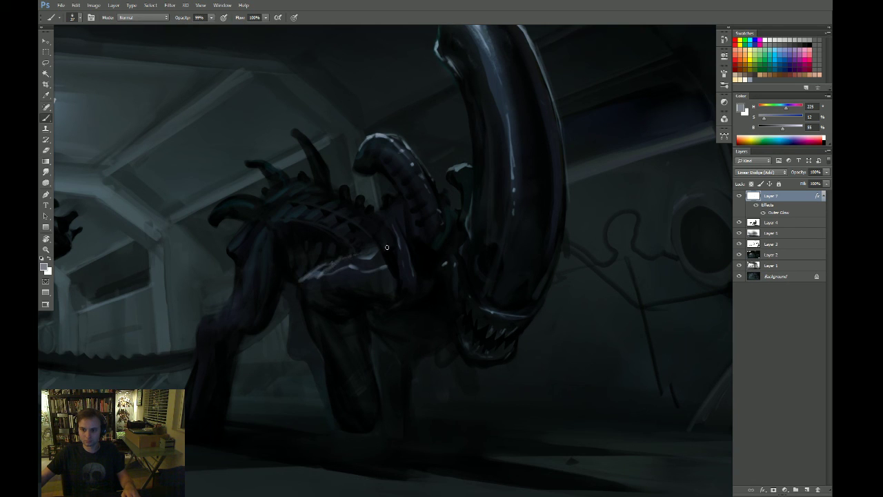
Flip the whole canvas horizontally to check the creature mirrored
key(r)
mouse_move(442, 262)
mouse_down()
mouse_move(577, 305)
mouse_move(486, 335)
mouse_up()
key(Escape)
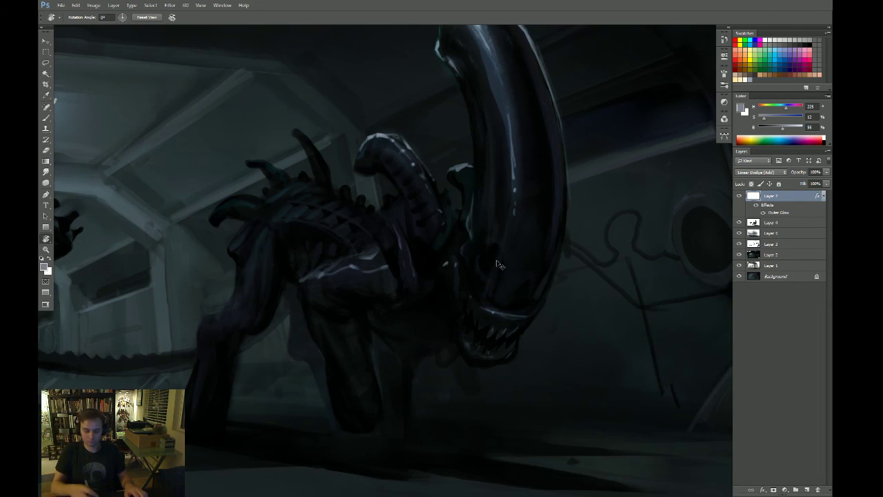
key(ctrl+shift+h)
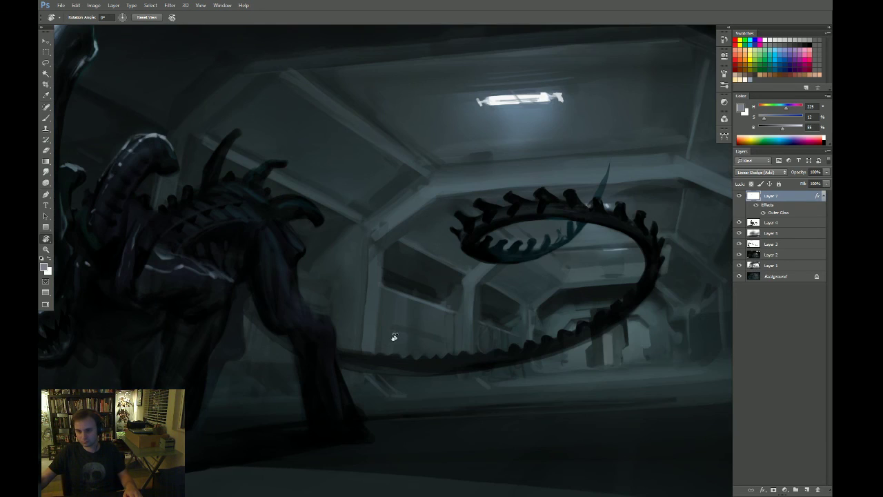
drag(265, 310, 374, 299)
Paint a bright elbow highlight and long streaks running down the front forearm, tidying them with the eraser
key(e)
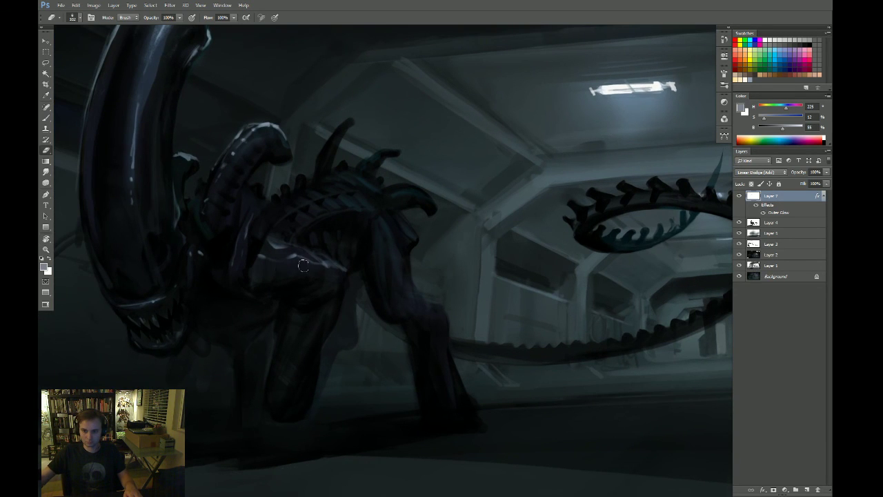
key(b)
mouse_move(329, 268)
mouse_down()
mouse_move(319, 293)
mouse_move(332, 282)
mouse_move(309, 321)
mouse_move(320, 318)
mouse_move(306, 348)
mouse_move(339, 295)
mouse_move(294, 369)
mouse_up()
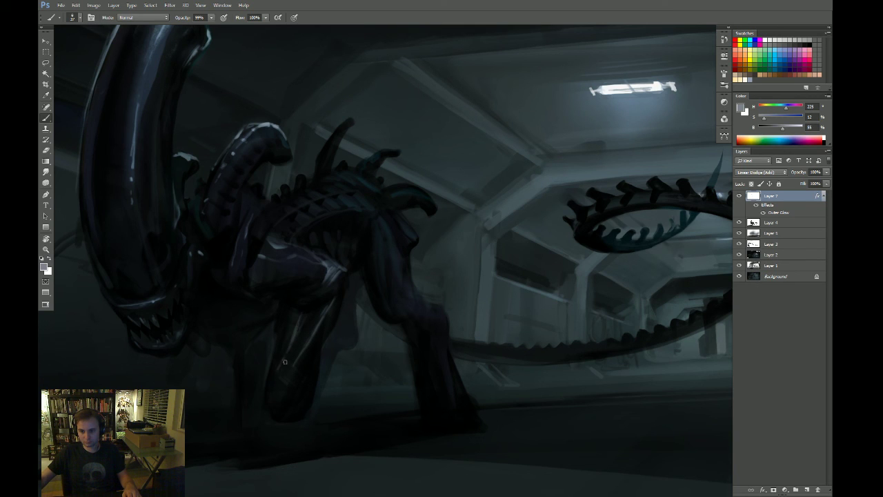
key(e)
mouse_move(290, 344)
mouse_down()
mouse_move(301, 365)
mouse_move(294, 335)
mouse_move(296, 377)
mouse_move(327, 318)
mouse_up()
key(b)
drag(298, 374, 327, 327)
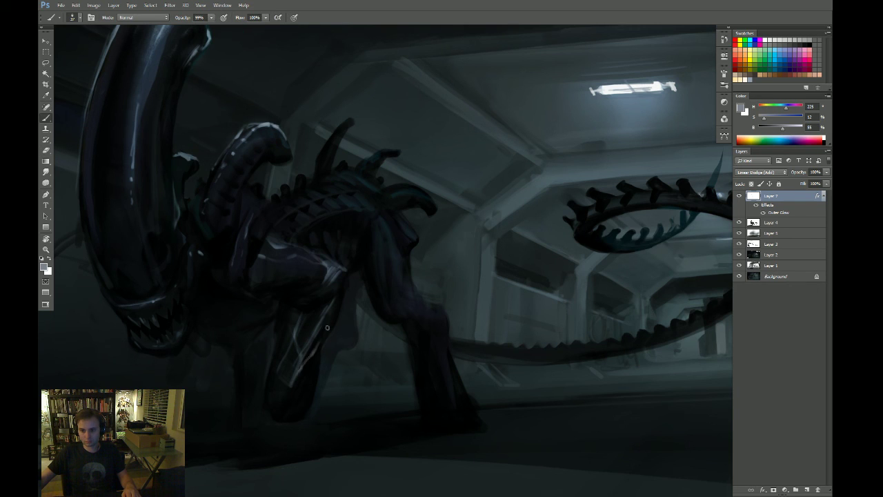
Soften the forearm streaks with the eraser and add bright accents near the wrist and a rim along the forearm's back edge
key(r)
drag(400, 350, 378, 338)
key(e)
drag(310, 311, 278, 337)
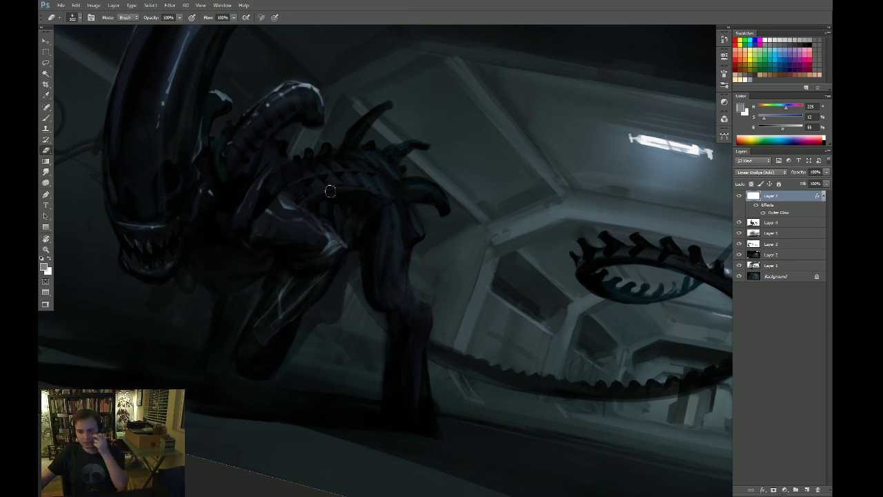
key(Escape)
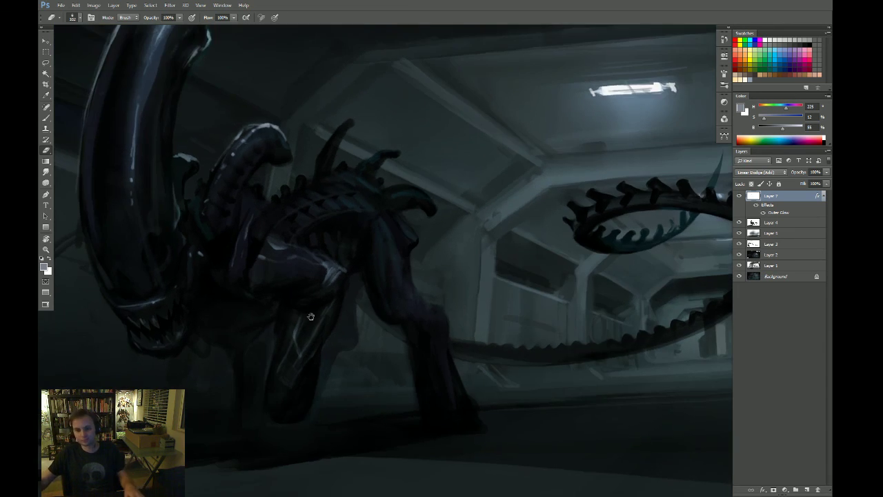
drag(310, 315, 318, 287)
key(b)
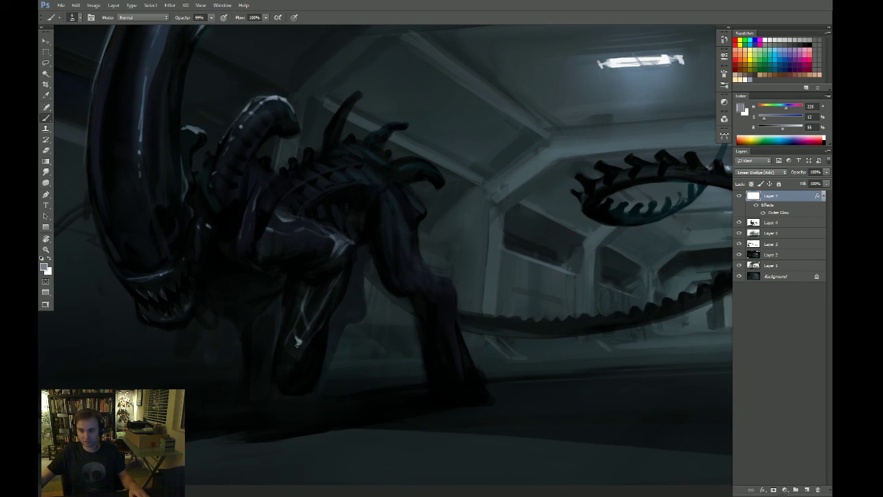
key(ctrl+z)
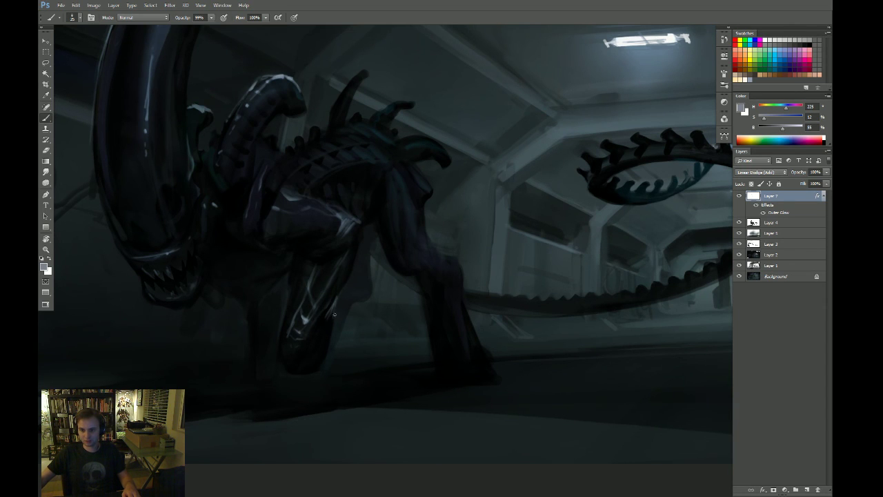
key(e)
mouse_move(356, 261)
mouse_down()
mouse_move(325, 341)
mouse_move(283, 348)
mouse_up()
Paint a sharp rim highlight around the tip of the front elbow, cleaning it with the eraser
key(z)
key(r)
drag(485, 335, 447, 362)
mouse_move(483, 338)
mouse_down()
mouse_move(449, 359)
mouse_move(430, 329)
mouse_move(397, 337)
mouse_up()
key(Escape)
key(z)
mouse_move(472, 324)
mouse_down()
mouse_move(391, 343)
mouse_move(421, 328)
mouse_move(413, 332)
mouse_move(481, 325)
mouse_move(459, 326)
mouse_move(443, 371)
mouse_move(395, 377)
mouse_up()
key(Escape)
key(z)
click(437, 348)
key(r)
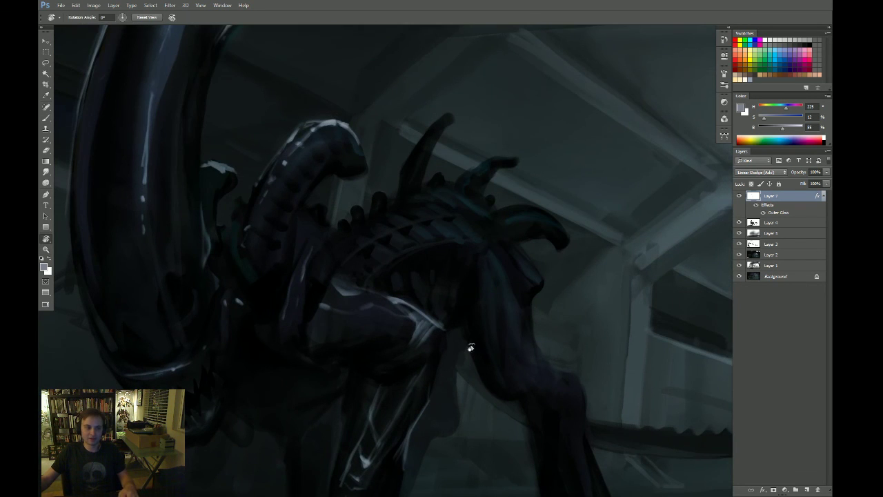
drag(469, 349, 465, 376)
key(e)
mouse_move(404, 285)
mouse_down()
mouse_move(390, 291)
mouse_move(416, 334)
mouse_up()
key(b)
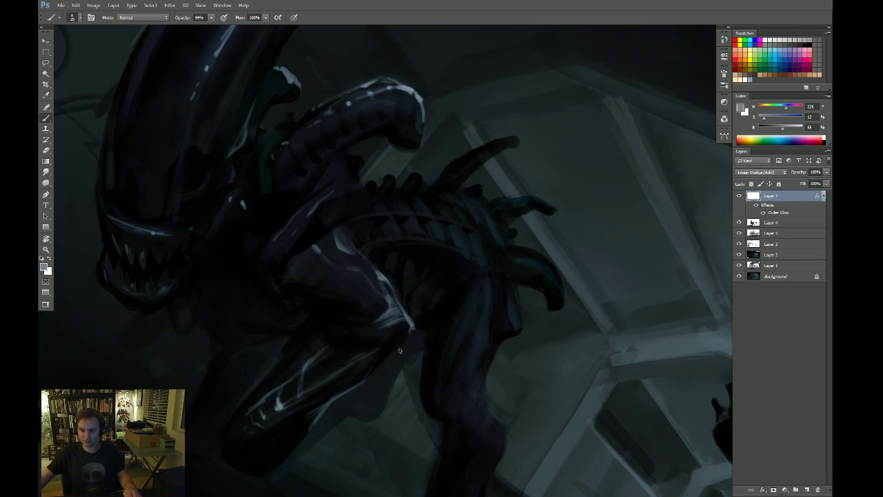
key(Escape)
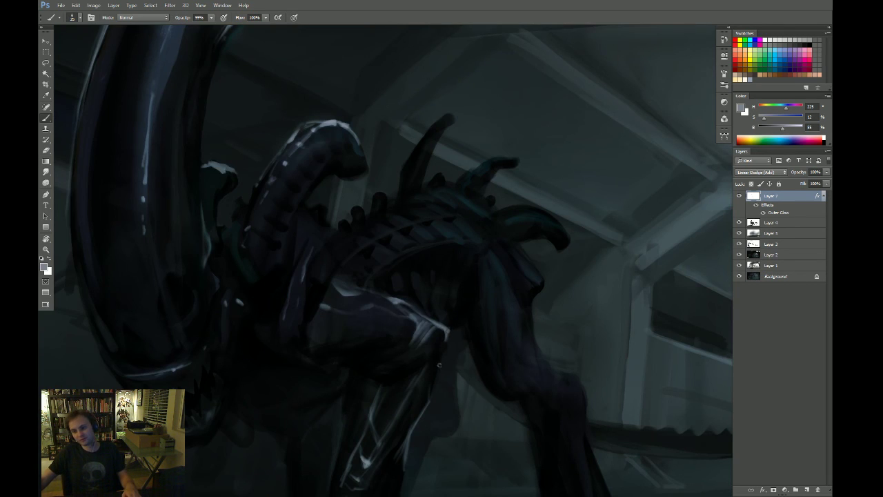
Erase the inner elbow streaks and outline the highlighted plate at the top of the upper arm
key(e)
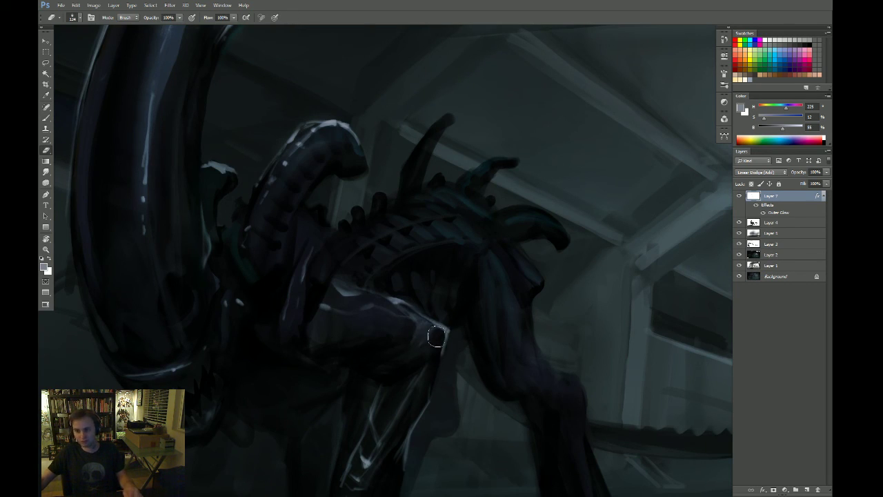
key(b)
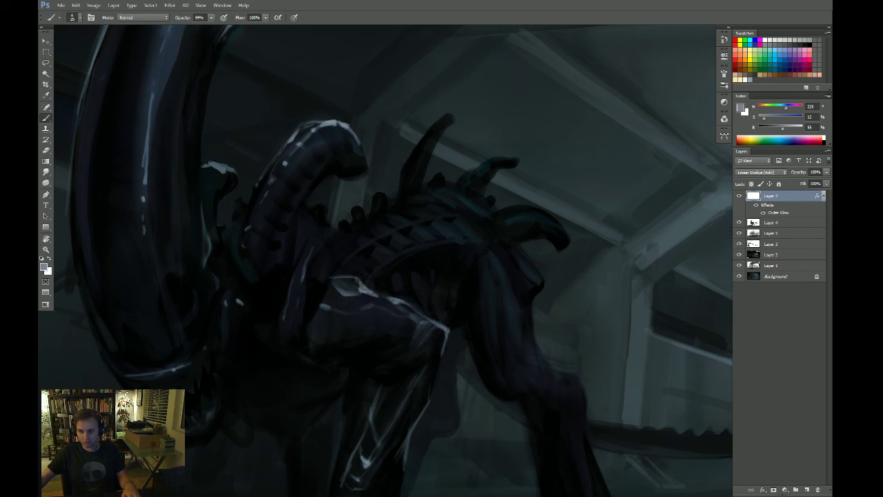
key(e)
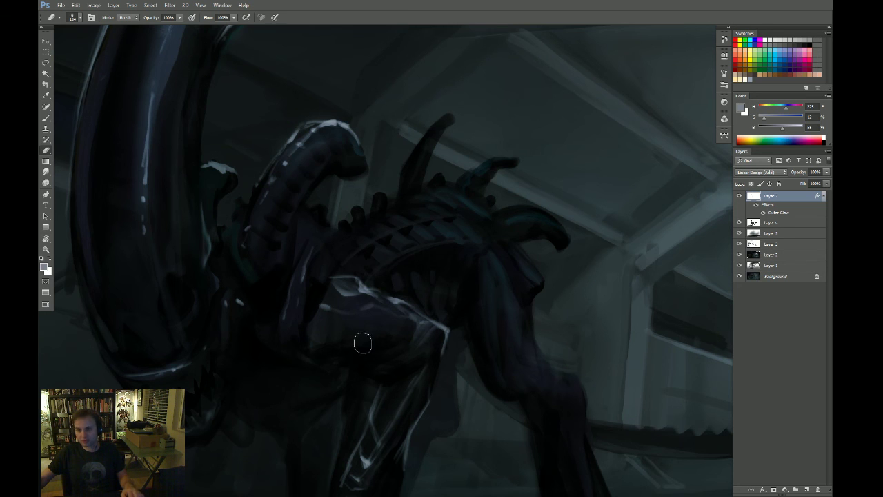
Fade the highlights on the upper arm and forearm with a larger eraser
key(z)
mouse_move(392, 316)
mouse_down()
mouse_move(360, 343)
mouse_move(408, 323)
mouse_move(524, 358)
mouse_move(412, 321)
mouse_move(447, 317)
mouse_up()
key(r)
key(Escape)
key(z)
key(Escape)
key(e)
key(bracketright)
key(bracketright)
key(bracketright)
key(bracketright)
key(bracketright)
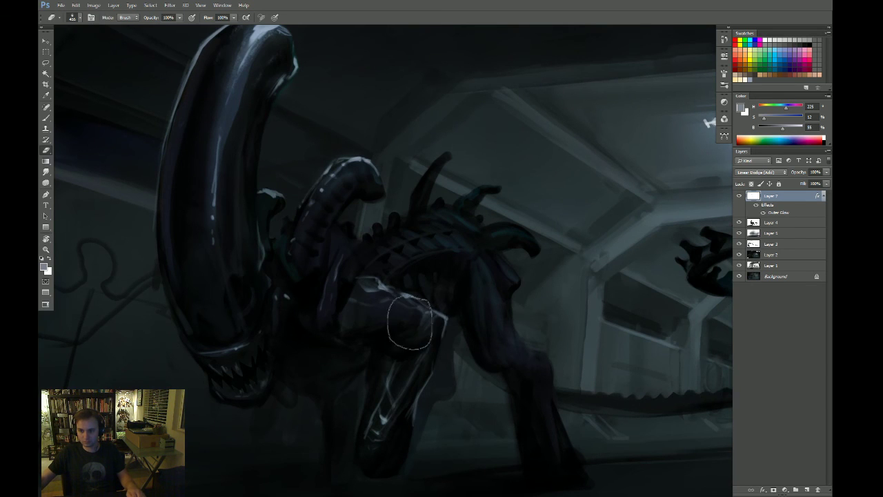
key(bracketright)
key(bracketright)
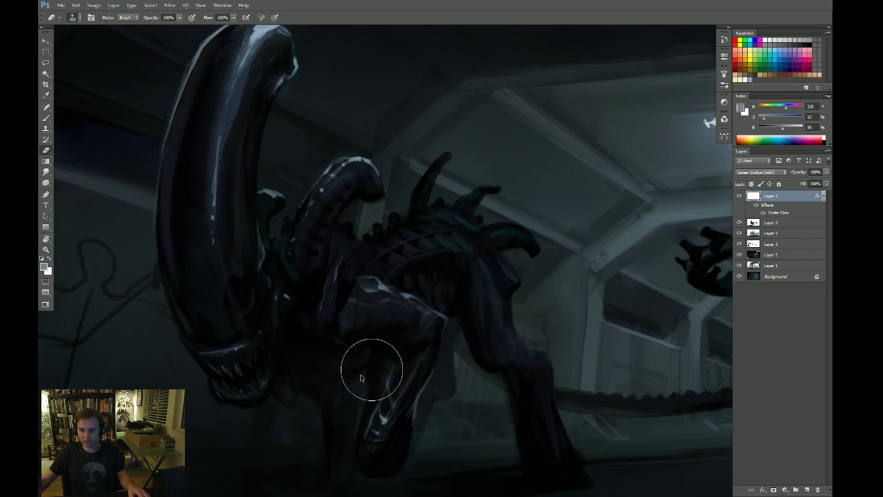
key(bracketleft)
key(bracketleft)
key(bracketleft)
key(bracketleft)
key(bracketleft)
drag(467, 338, 476, 286)
Paint a faint rim light along the far front arm beneath the jaw and trim it with the eraser
key(b)
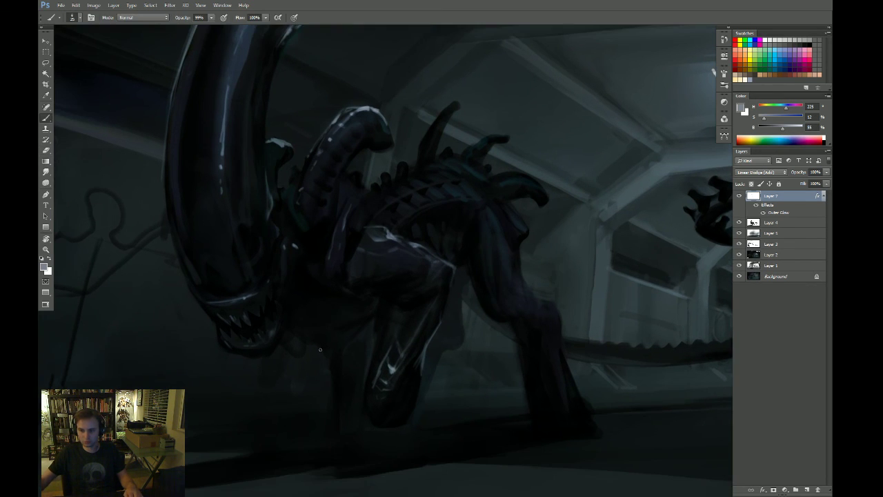
drag(349, 360, 329, 429)
key(e)
key(b)
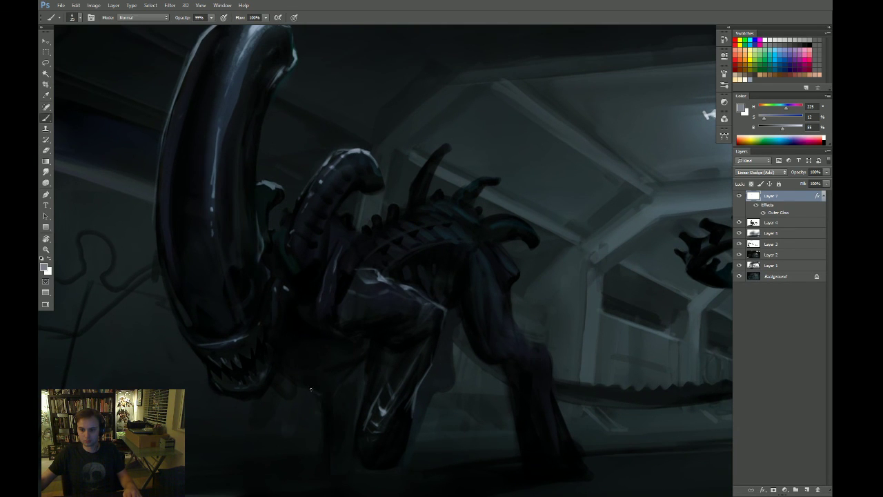
key(e)
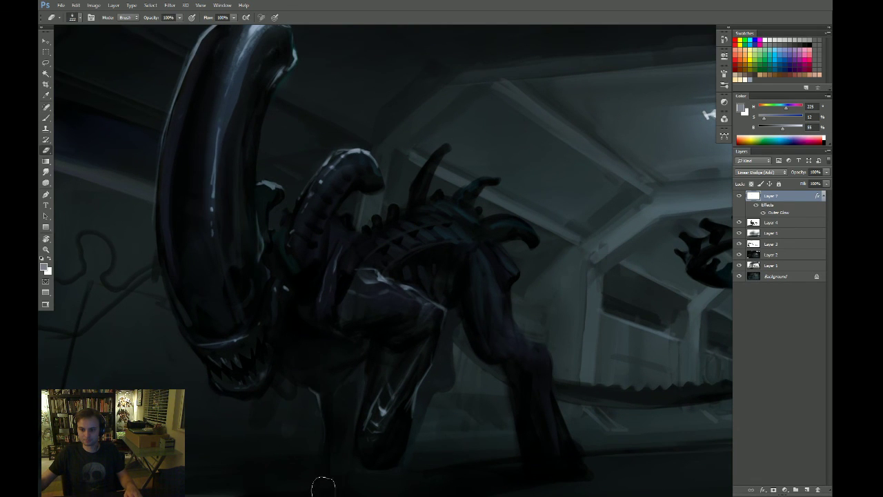
key(space)
drag(383, 356, 364, 386)
Paint rim light on the small bumps of the back and around the two upright dorsal spines
key(b)
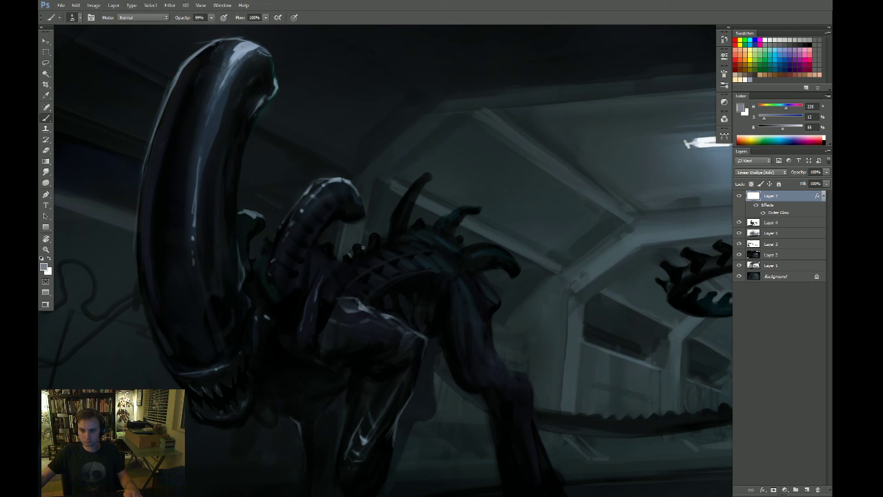
key(ctrl+space)
click(413, 189)
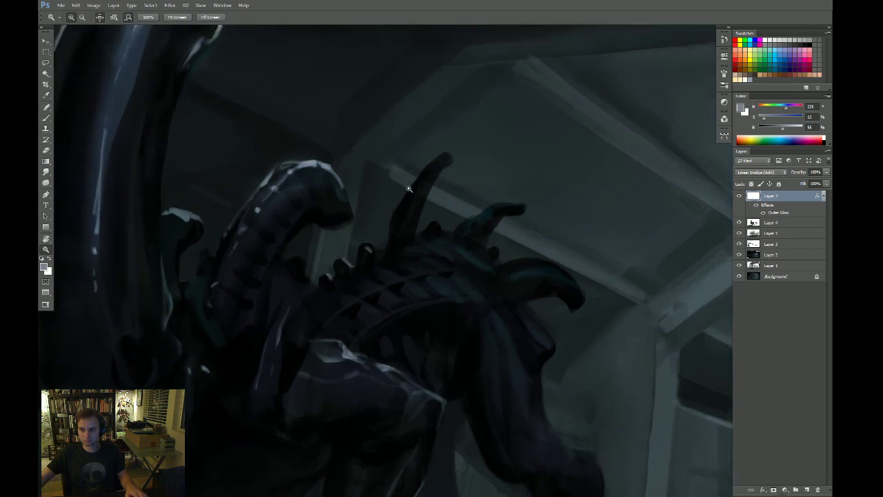
drag(497, 164, 348, 186)
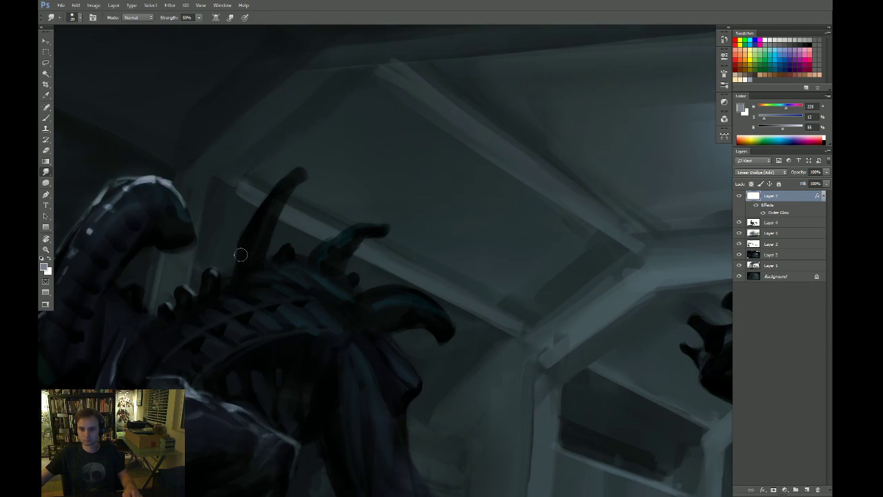
drag(253, 216, 287, 172)
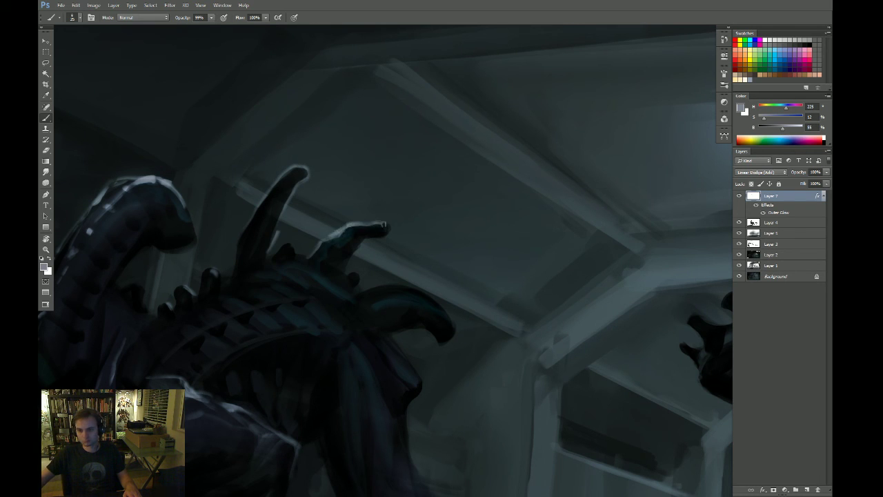
Paint a thin rim light along the upper edge of the rearmost curved dorsal spine
drag(459, 252, 447, 193)
key(r)
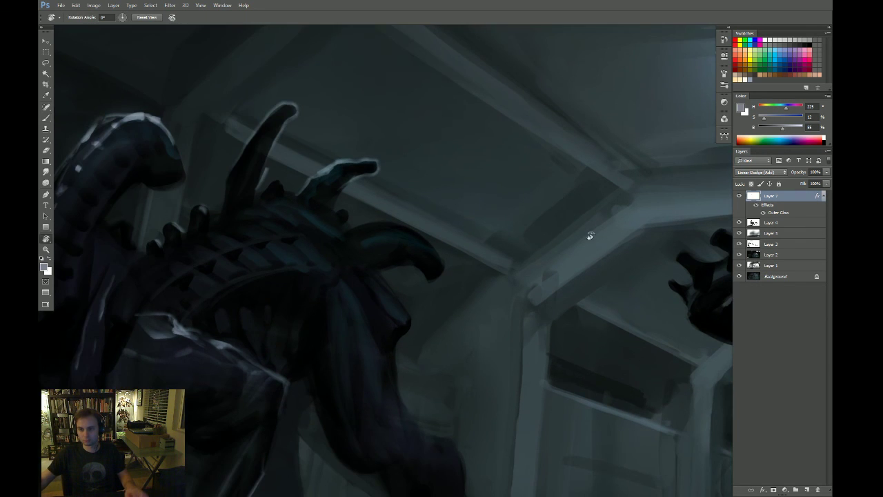
mouse_move(587, 237)
mouse_down()
mouse_move(471, 351)
mouse_move(425, 363)
mouse_up()
key(b)
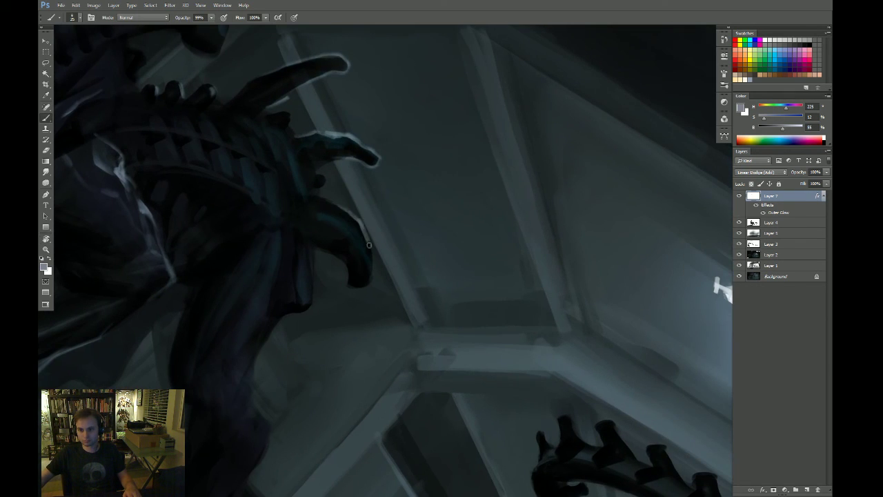
Paint a soft highlight on the pointed hip bump below the rearmost dorsal spine and smudge it
drag(336, 336, 345, 335)
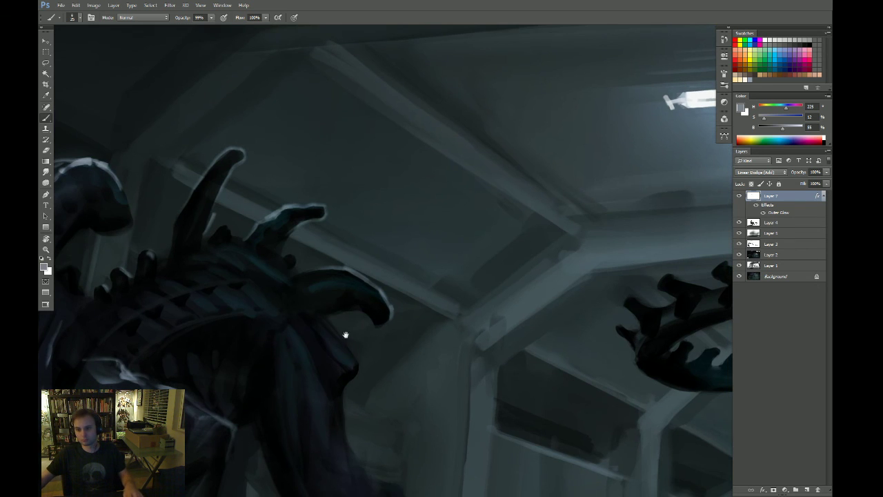
key(r)
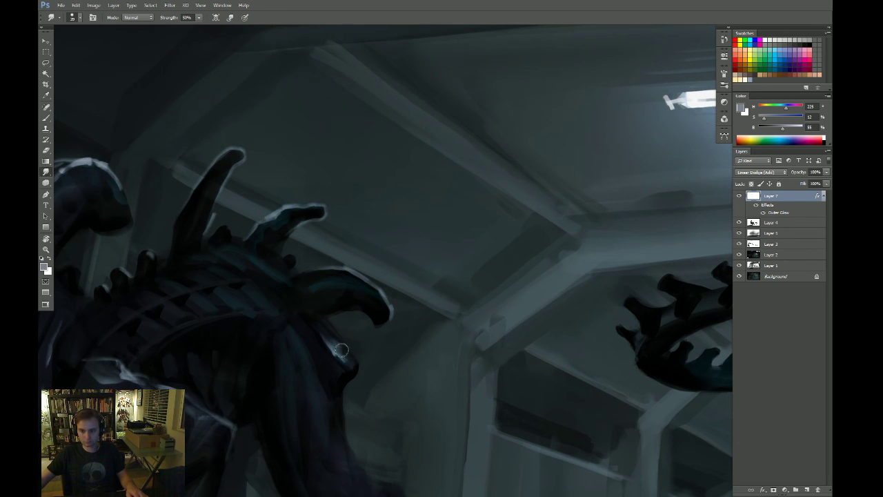
drag(370, 311, 353, 183)
Paint thin highlight streaks down the side of the hind thigh and soften them with a large eraser
key(b)
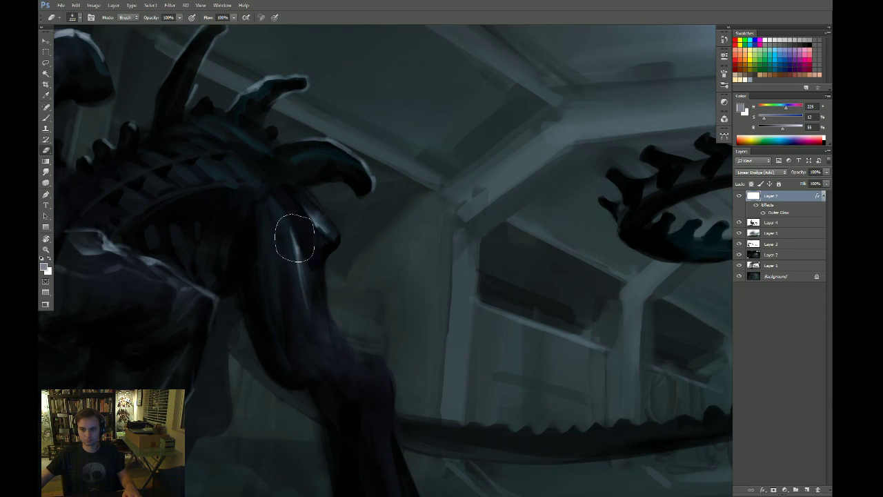
drag(292, 239, 291, 255)
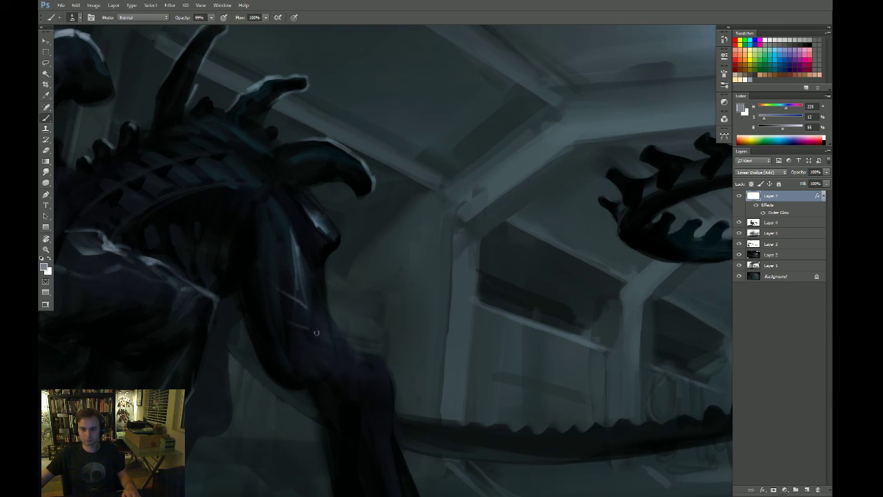
mouse_move(316, 332)
mouse_down()
mouse_move(296, 315)
mouse_move(291, 331)
mouse_up()
mouse_move(276, 260)
mouse_down()
mouse_move(297, 338)
mouse_move(231, 337)
mouse_up()
key(e)
Paint a small diamond-shaped highlight beside the near forearm, on the far front limb, and soften it with the eraser
key(z)
key(r)
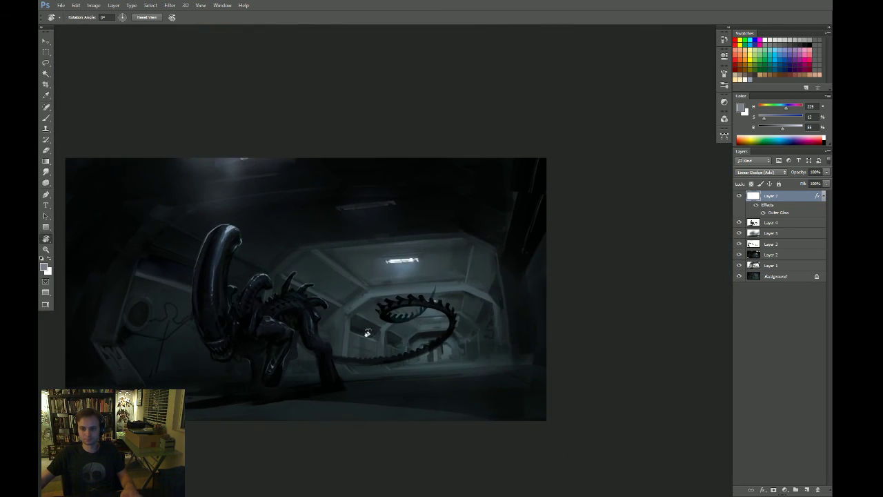
drag(421, 344, 387, 360)
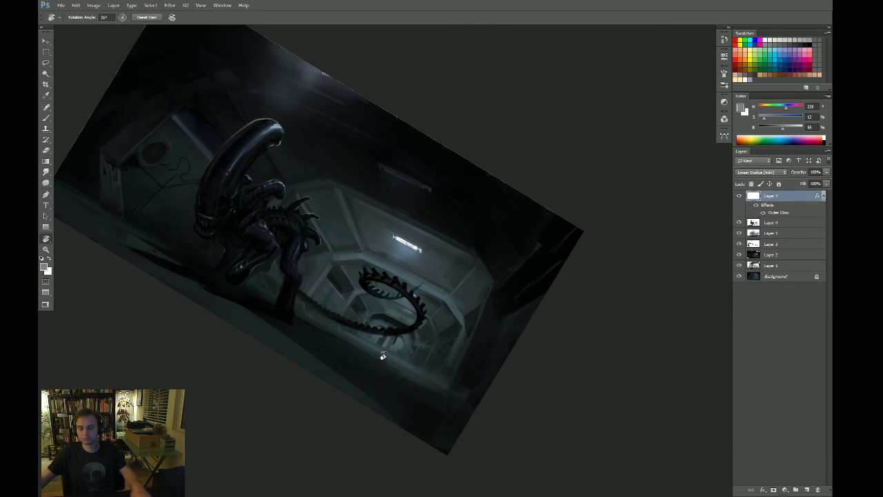
key(Escape)
key(z)
drag(422, 335, 461, 321)
drag(386, 336, 434, 331)
key(b)
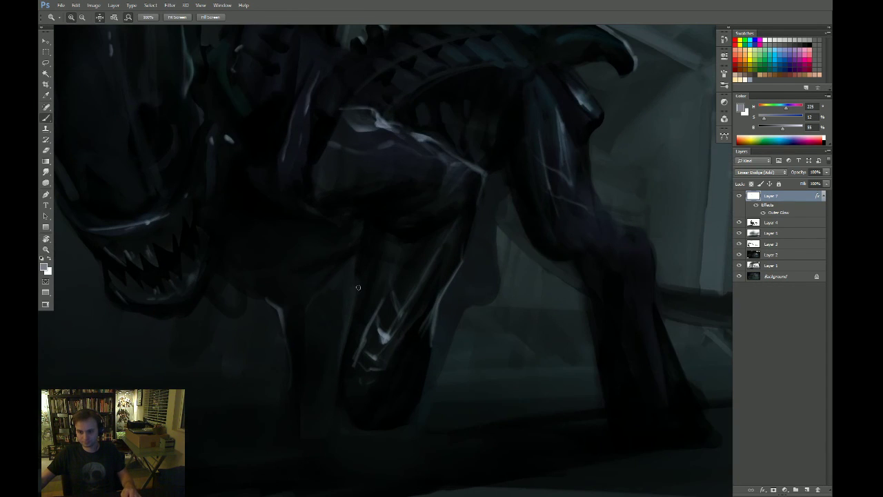
key(b)
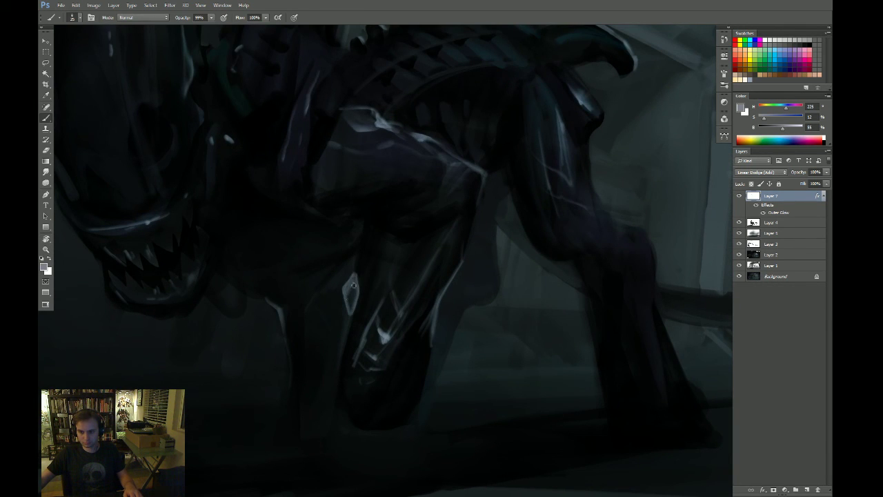
key(z)
drag(353, 322, 325, 380)
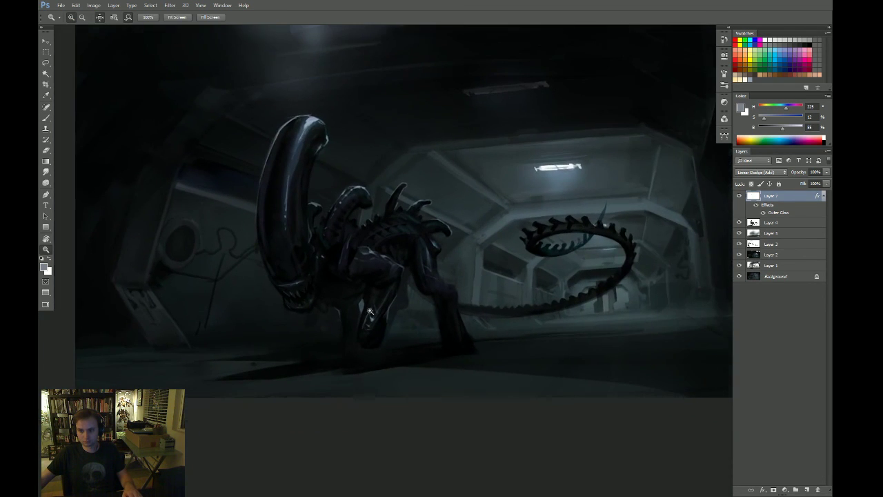
drag(369, 313, 400, 303)
key(e)
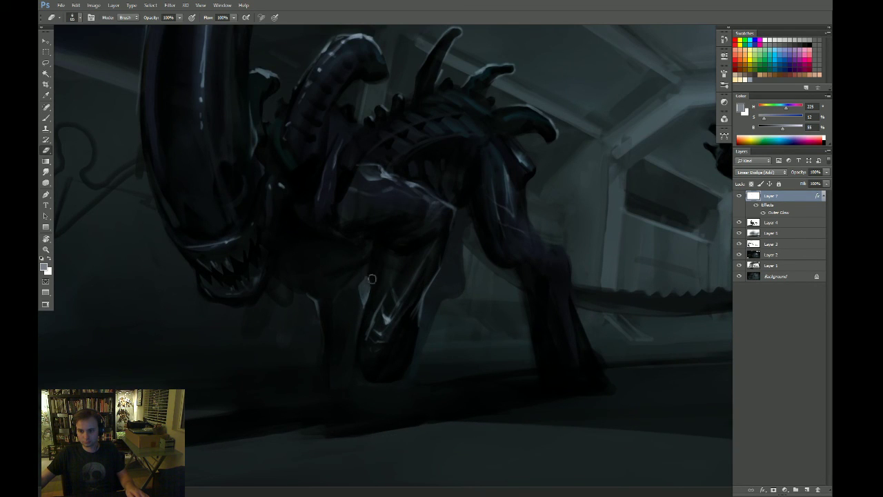
Paint small bright highlights on the upper and lower teeth, trimming them with the eraser
key(z)
key(ctrl+0)
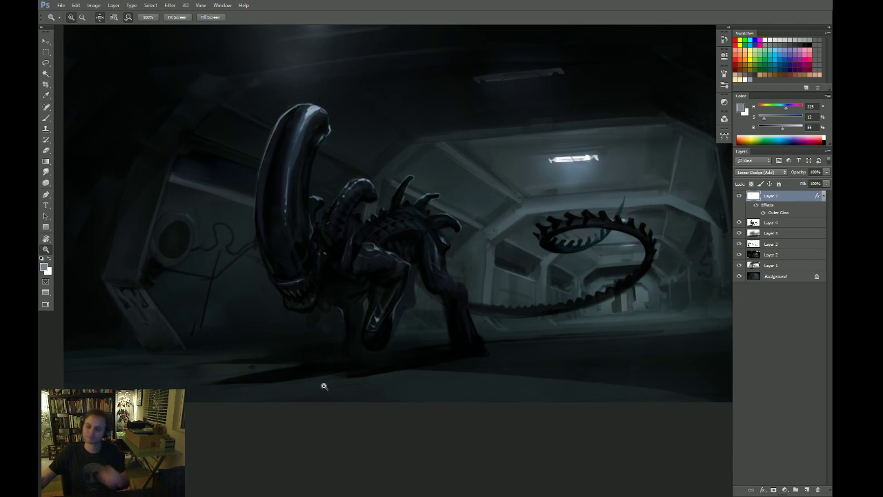
click(316, 294)
key(b)
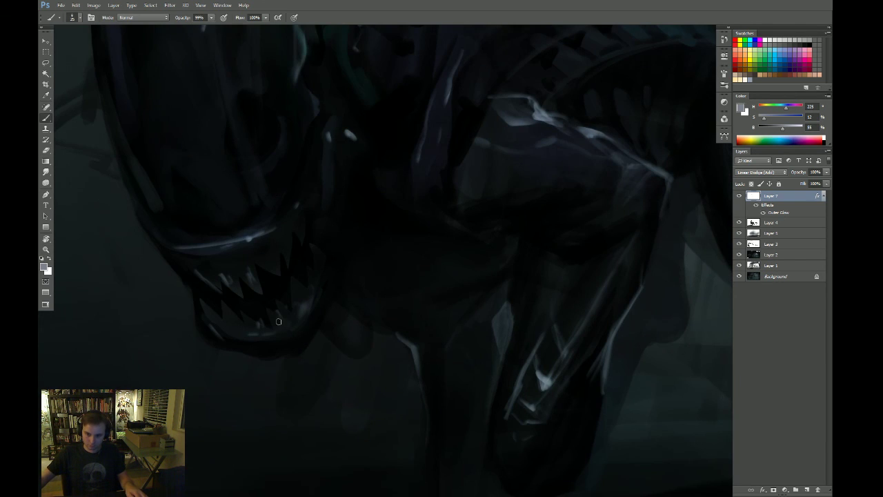
key(e)
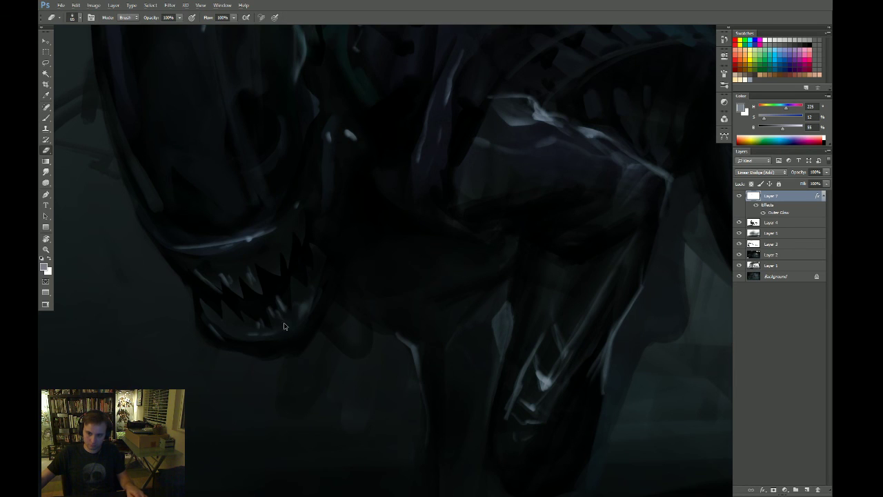
key(b)
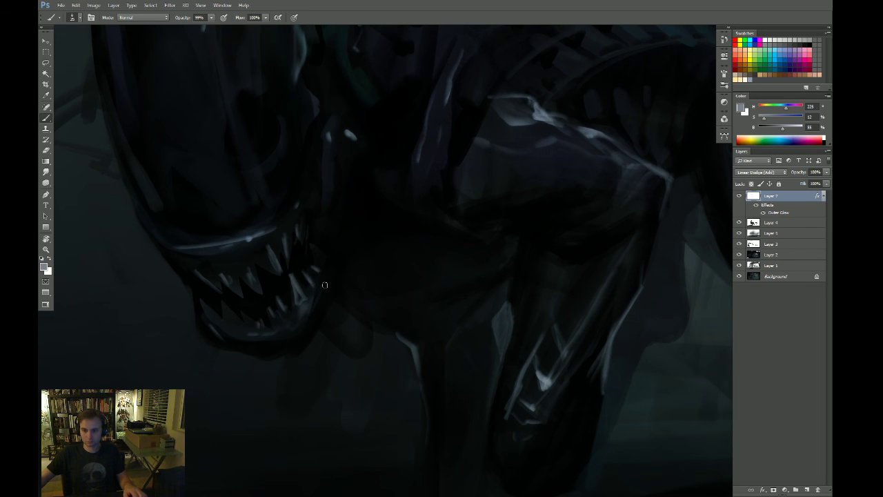
Extend the rim light along the rear edge of the near forearm below the elbow and trim it with the eraser
key(z)
drag(325, 285, 301, 320)
key(r)
drag(509, 203, 489, 301)
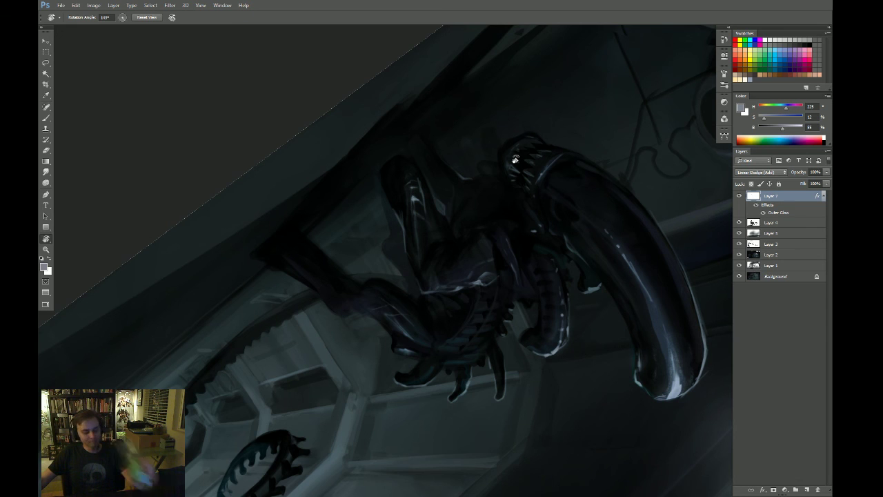
key(Escape)
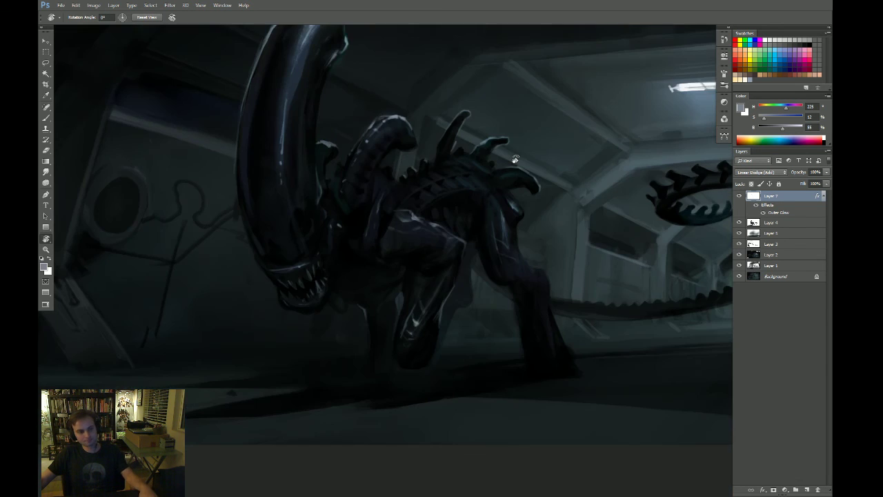
drag(516, 159, 431, 271)
key(z)
drag(313, 312, 347, 299)
key(b)
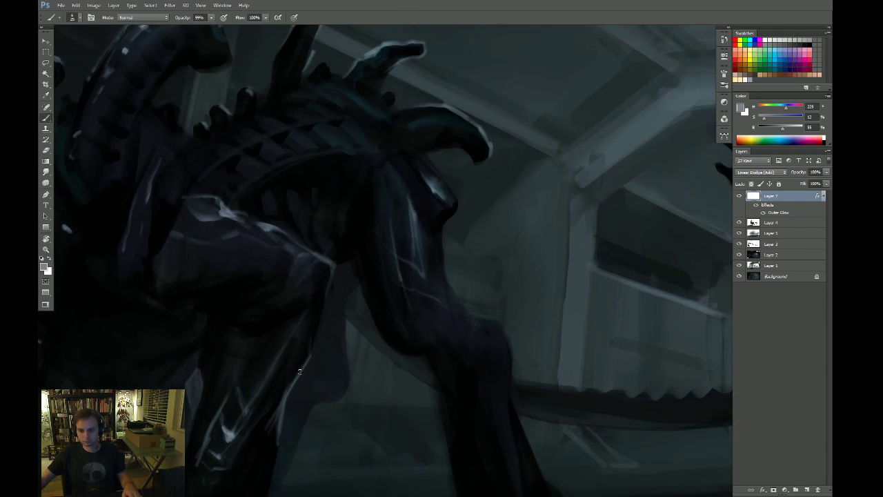
drag(300, 370, 336, 278)
mouse_move(344, 308)
mouse_down()
mouse_move(348, 228)
mouse_move(278, 348)
mouse_move(292, 342)
mouse_up()
key(e)
Paint a rim light along the back edge of the hind leg from below the hip bump to the joint
key(z)
key(r)
drag(532, 272, 507, 325)
key(z)
drag(365, 282, 388, 278)
key(b)
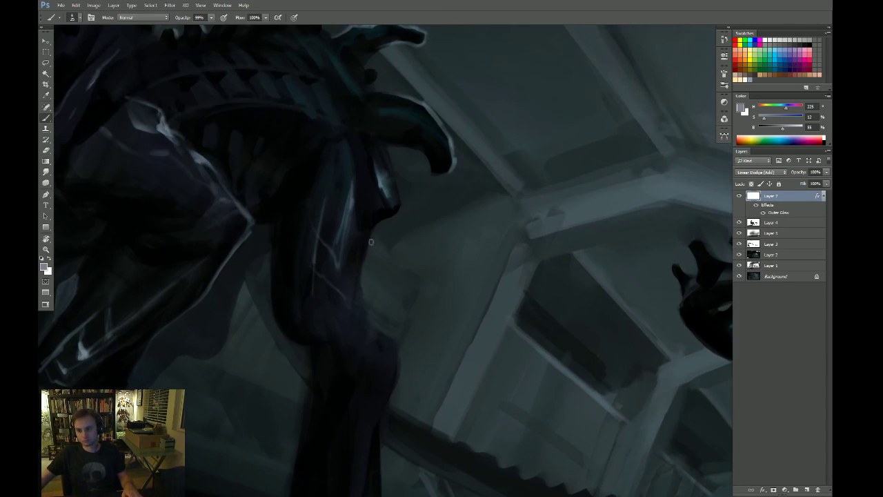
drag(371, 236, 363, 291)
drag(388, 343, 369, 294)
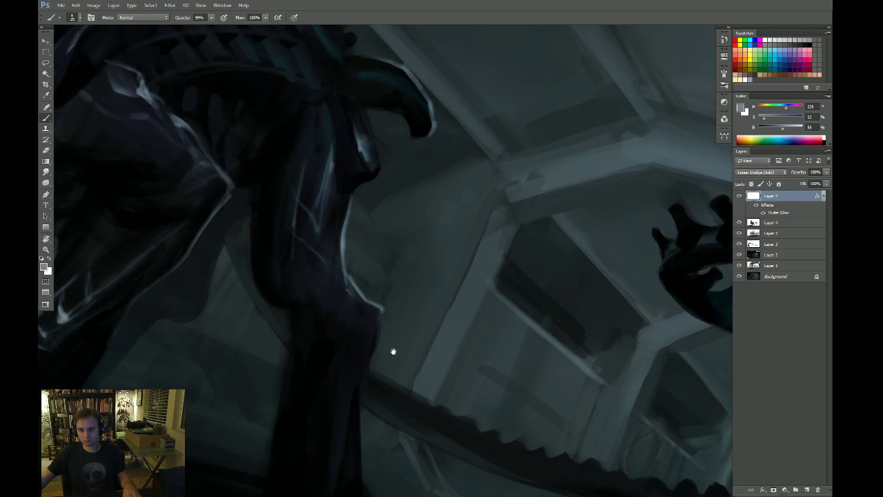
Continue the rim light around the hind leg's joint and down the lower leg, then fade it with the eraser
drag(393, 352, 386, 289)
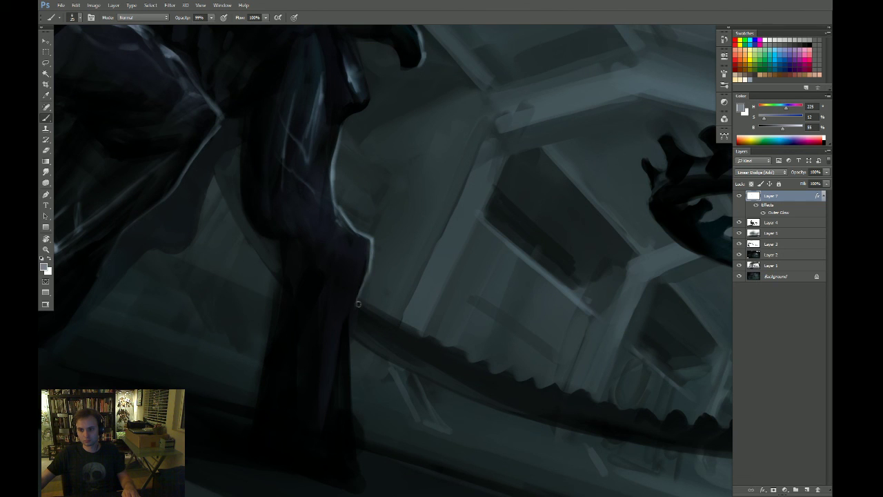
drag(355, 329, 353, 385)
key(r)
key(Escape)
key(z)
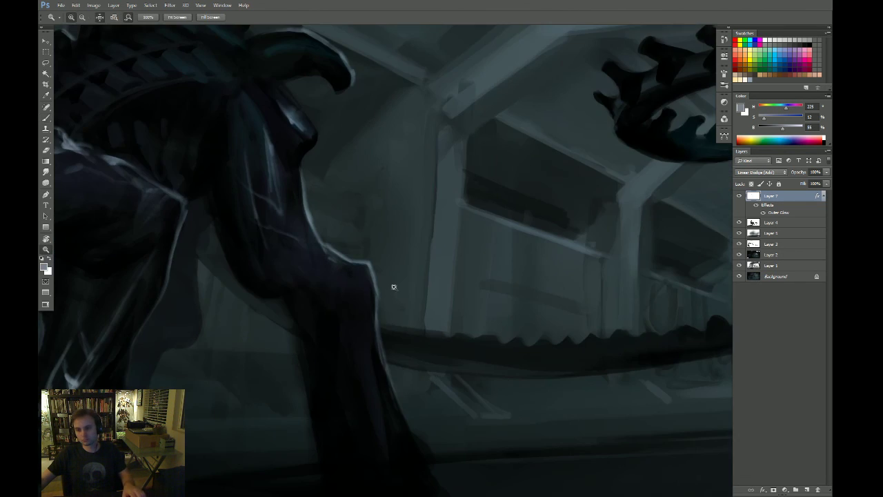
mouse_move(393, 287)
mouse_down()
mouse_move(340, 344)
mouse_move(409, 256)
mouse_move(393, 274)
mouse_move(392, 258)
mouse_up()
key(e)
Paint a faint rim light along the edge of the far limb visible behind the near elbow
key(z)
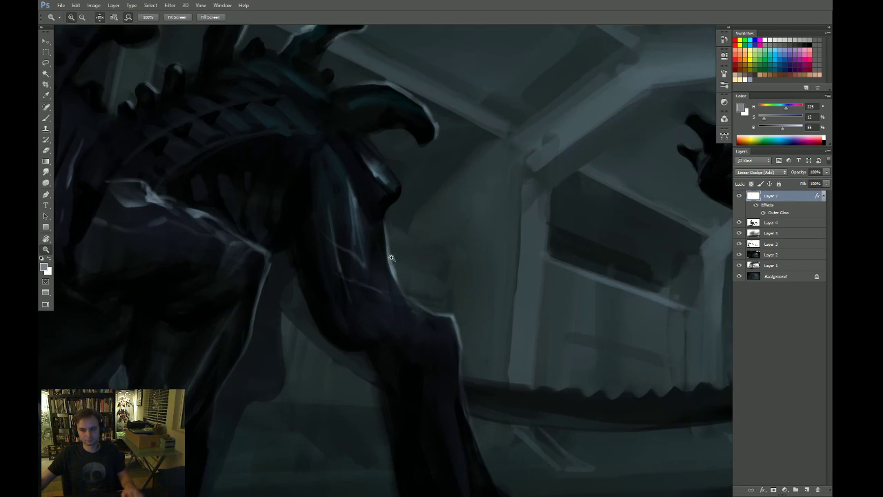
key(r)
drag(473, 251, 473, 259)
key(b)
drag(273, 298, 269, 328)
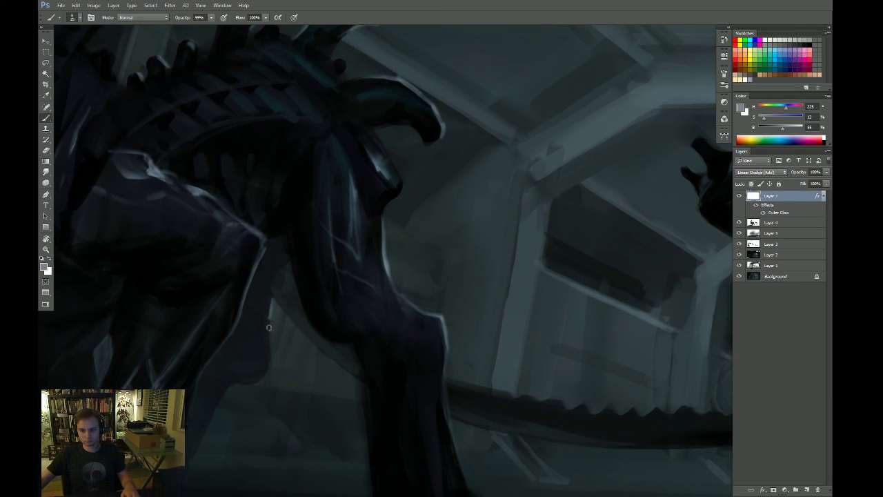
Paint a rim light around the small bump between the two rear dorsal spines
key(z)
drag(297, 383, 223, 386)
key(r)
drag(444, 336, 442, 339)
key(Escape)
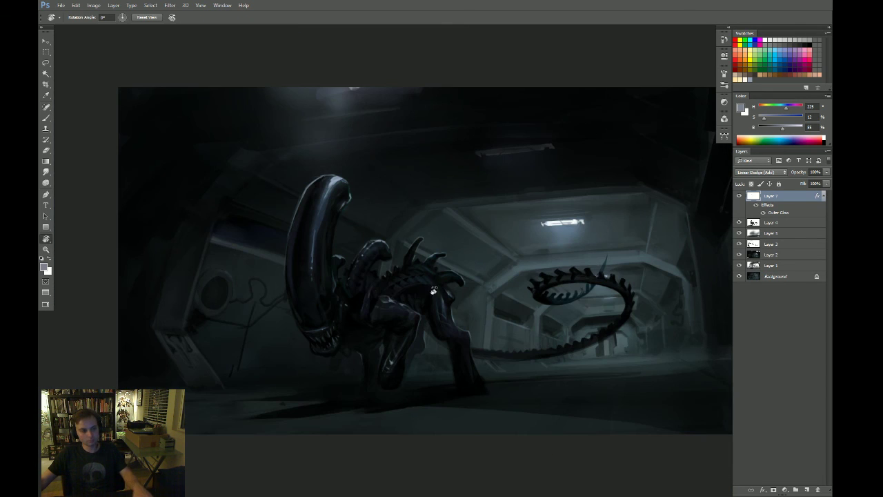
key(z)
drag(438, 262, 511, 266)
key(r)
drag(591, 285, 555, 173)
key(z)
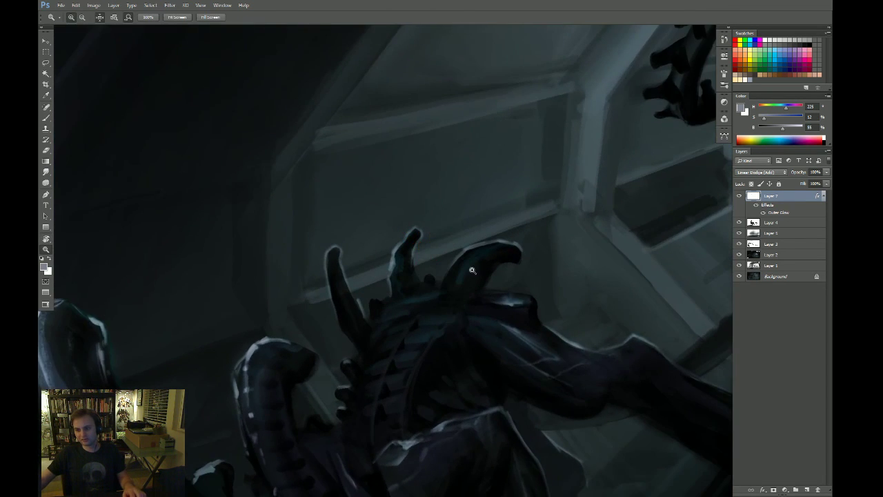
mouse_move(472, 269)
mouse_down()
mouse_move(492, 257)
mouse_move(494, 237)
mouse_up()
key(b)
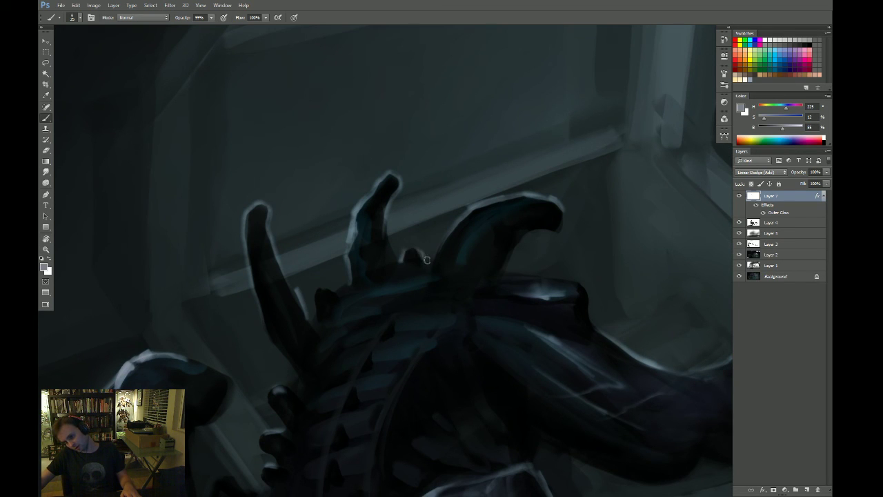
Paint a rim light along the outer edge of the hip bump beneath the rearmost dorsal spine
key(r)
drag(656, 305, 528, 247)
key(b)
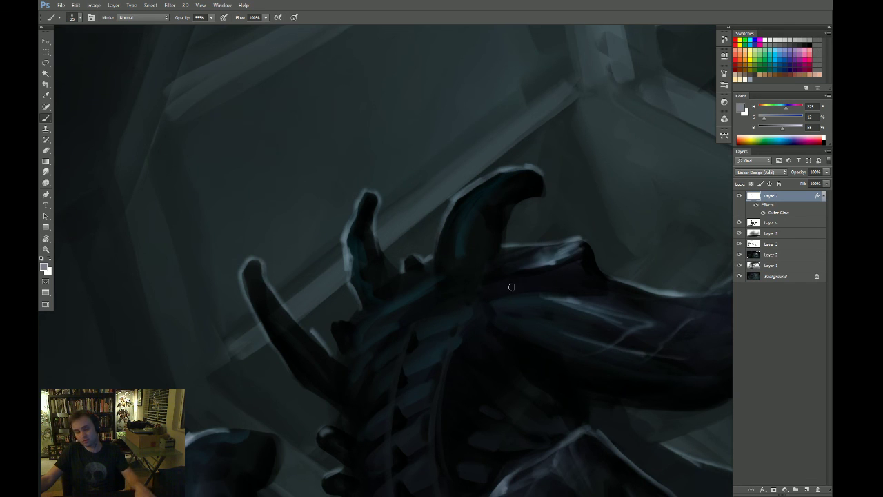
Paint thin highlight strokes on the ridged back plates below the dorsal spines
key(r)
mouse_move(511, 288)
mouse_down()
mouse_move(455, 331)
mouse_move(523, 268)
mouse_up()
key(space)
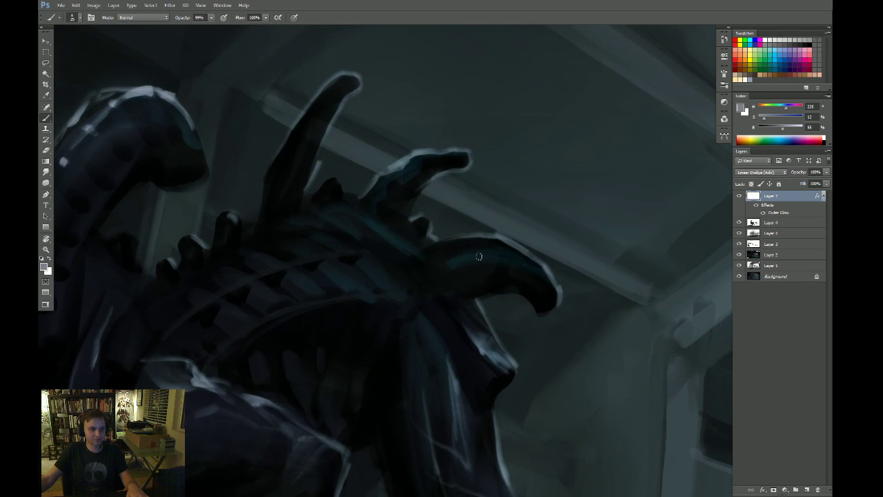
key(r)
drag(567, 295, 530, 373)
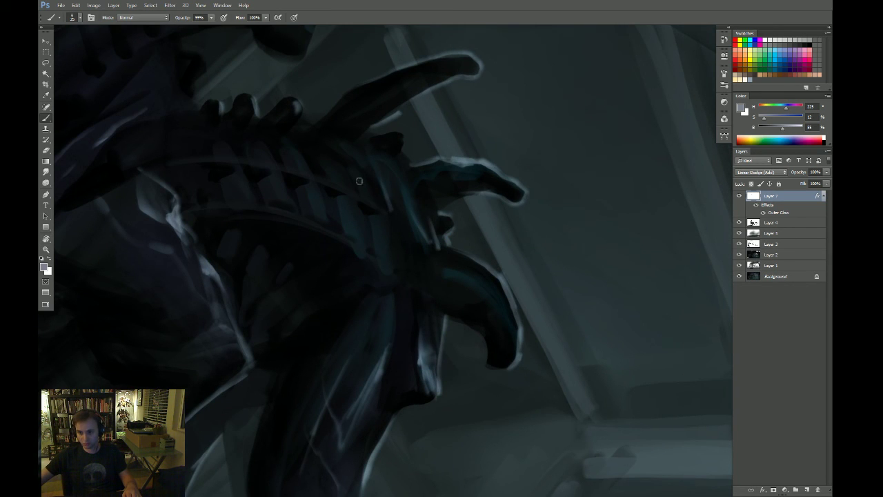
Brighten the upper curved ridge across the creature's back with a thin pale highlight
key(Escape)
key(r)
drag(591, 324, 588, 255)
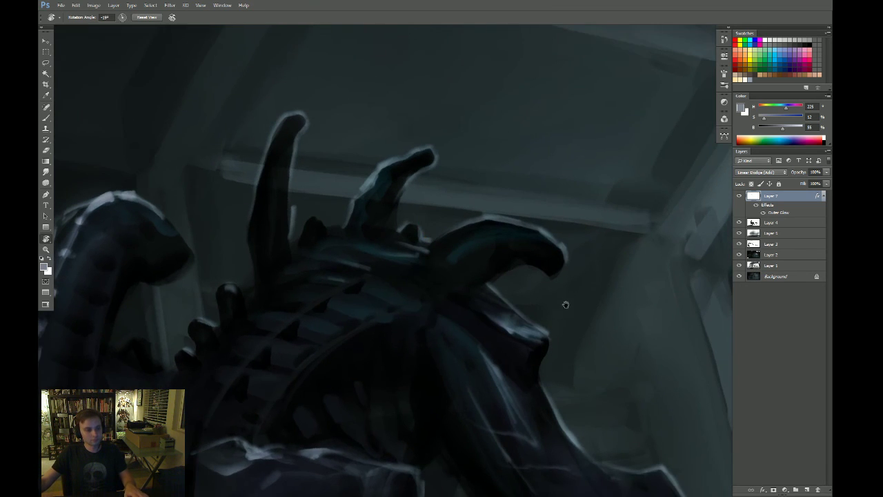
key(space)
drag(552, 305, 564, 268)
key(b)
key(space)
drag(509, 280, 537, 268)
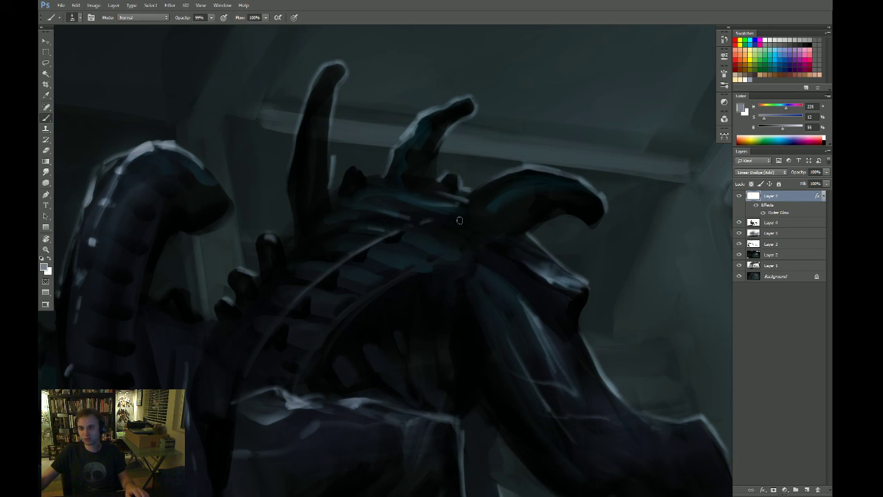
key(Escape)
mouse_move(440, 216)
mouse_down()
mouse_move(400, 226)
mouse_move(396, 262)
mouse_up()
key(z)
key(r)
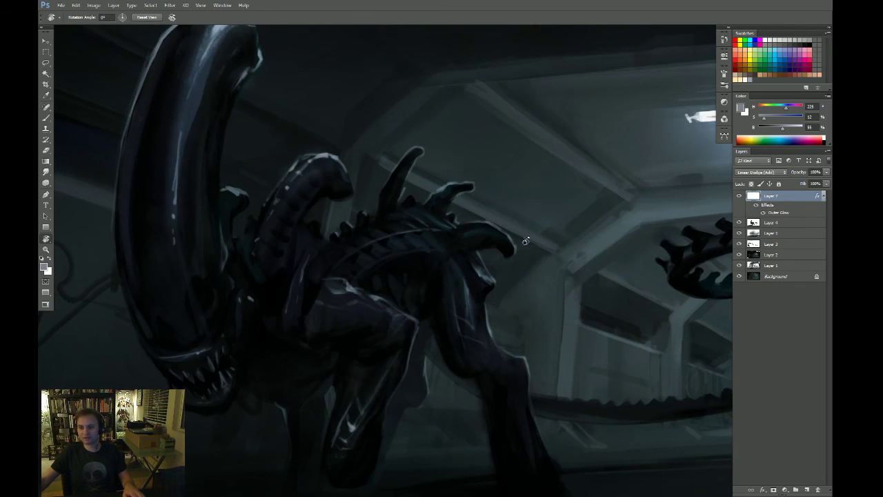
drag(526, 241, 473, 291)
key(Escape)
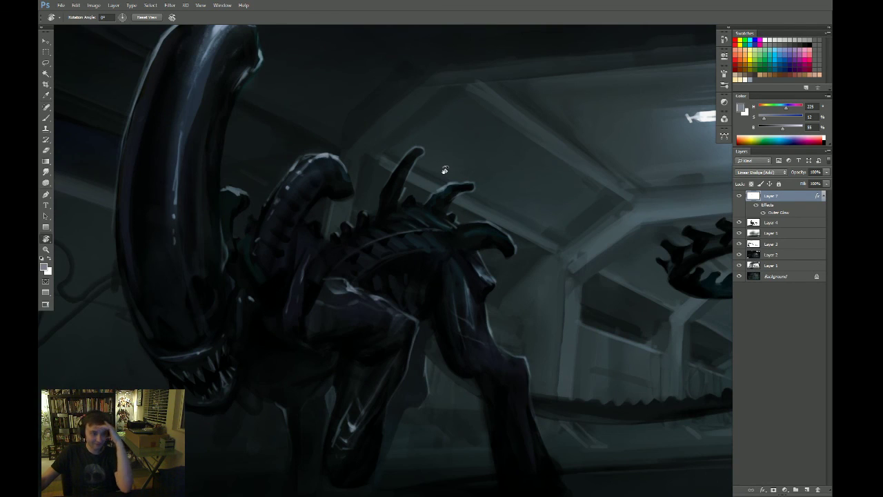
Paint fine light streaks on the back's rib segments and across the base of the rearmost dorsal spine
key(z)
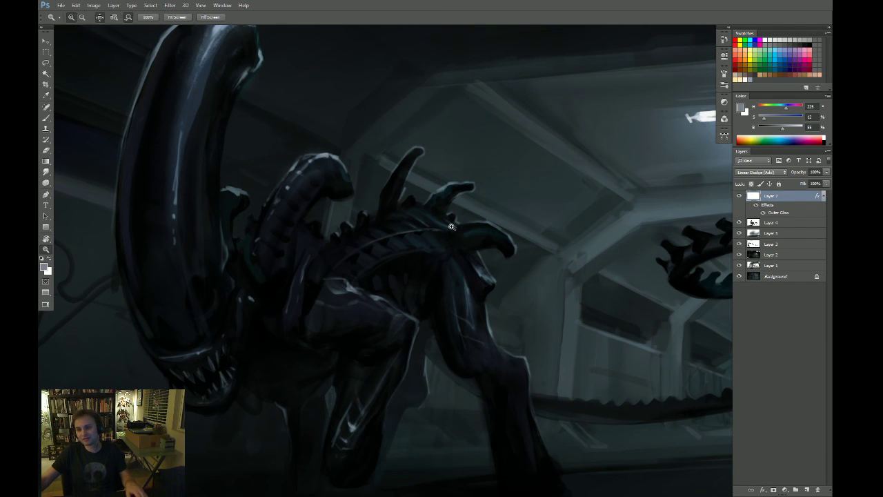
click(451, 226)
key(b)
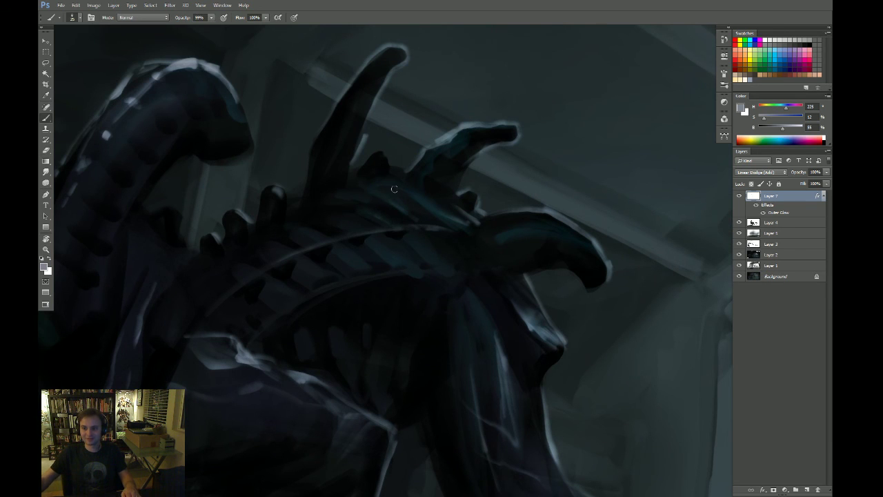
key(r)
drag(621, 323, 597, 381)
key(b)
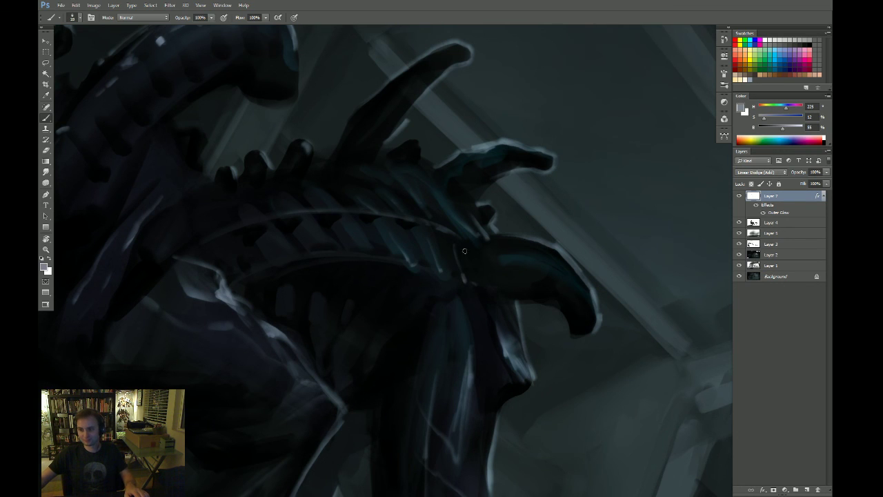
mouse_move(468, 244)
mouse_down()
mouse_move(503, 284)
mouse_move(503, 254)
mouse_move(516, 281)
mouse_move(538, 286)
mouse_move(493, 268)
mouse_move(534, 284)
mouse_move(472, 277)
mouse_move(494, 309)
mouse_move(473, 330)
mouse_up()
key(e)
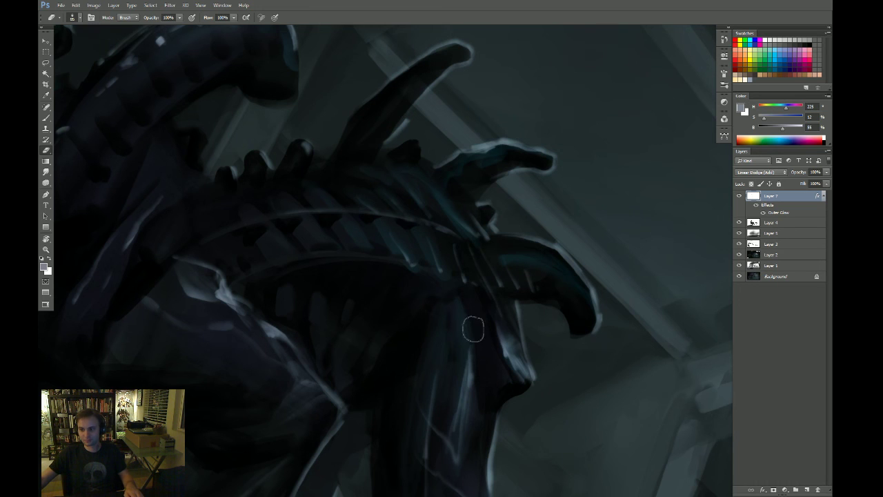
Strengthen the rim light along the upper edge of the rearmost curved dorsal spine
key(r)
drag(478, 400, 514, 372)
key(ctrl+space)
drag(585, 318, 516, 316)
key(space)
drag(588, 318, 510, 319)
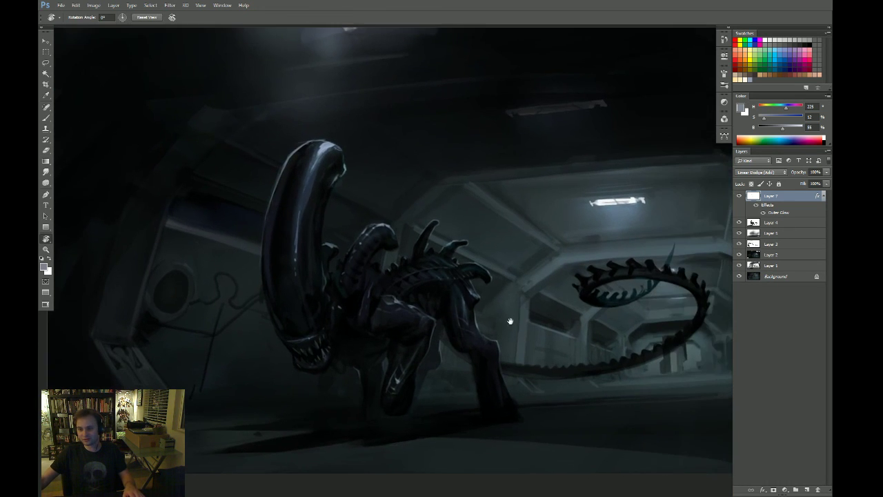
key(ctrl+space)
drag(445, 268, 509, 260)
key(r)
drag(558, 306, 546, 199)
key(b)
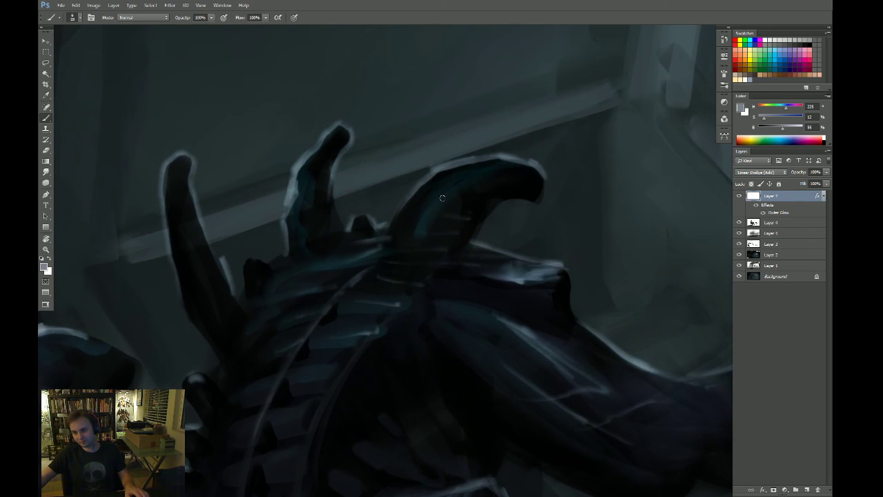
mouse_move(481, 169)
mouse_down()
mouse_move(501, 161)
mouse_move(479, 158)
mouse_up()
key(r)
key(Escape)
drag(549, 249, 482, 255)
drag(569, 274, 474, 359)
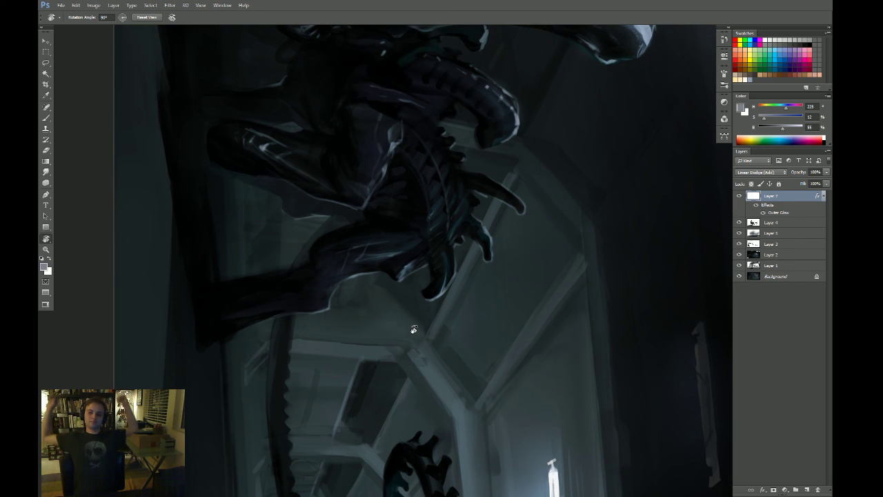
key(Escape)
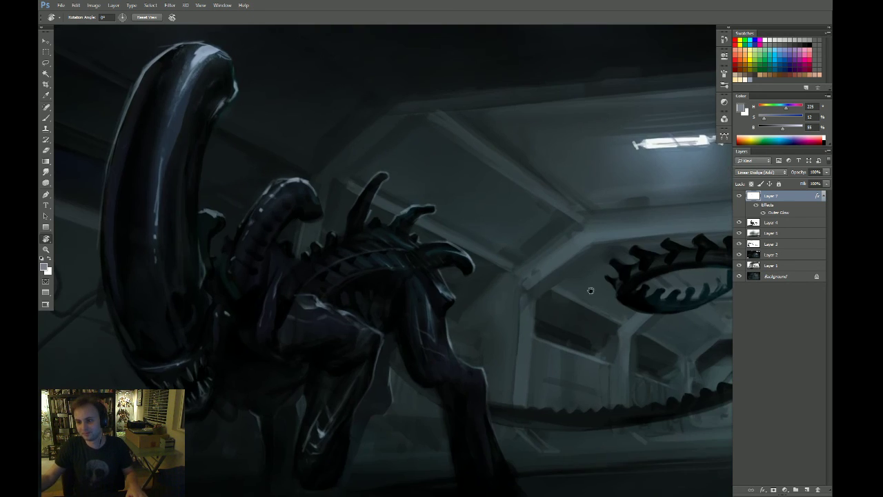
Paint rim highlights along the inner edge and tip of the tallest dorsal spine, redoing the first stroke
scroll(497, 241, up, 4)
key(b)
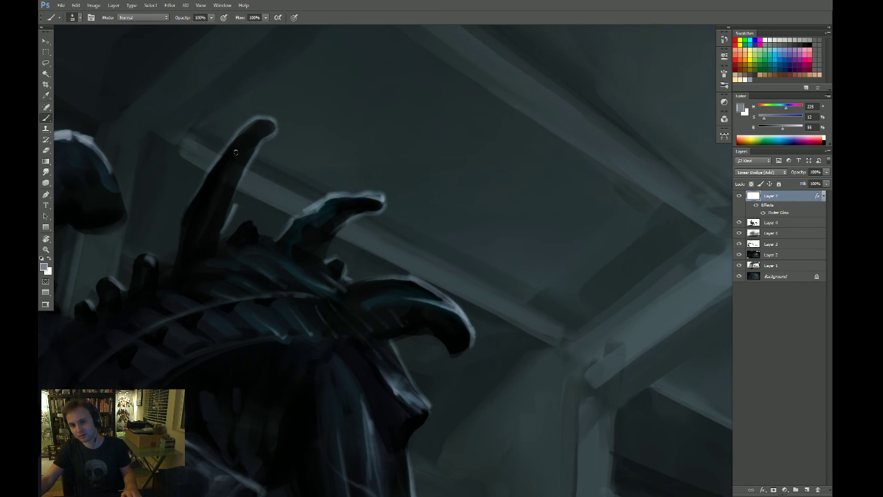
drag(237, 153, 273, 121)
key(ctrl+z)
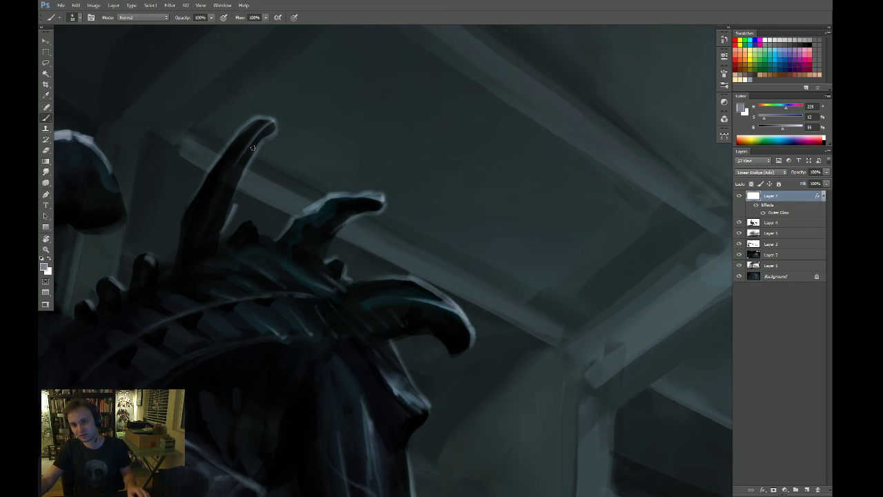
drag(235, 168, 266, 128)
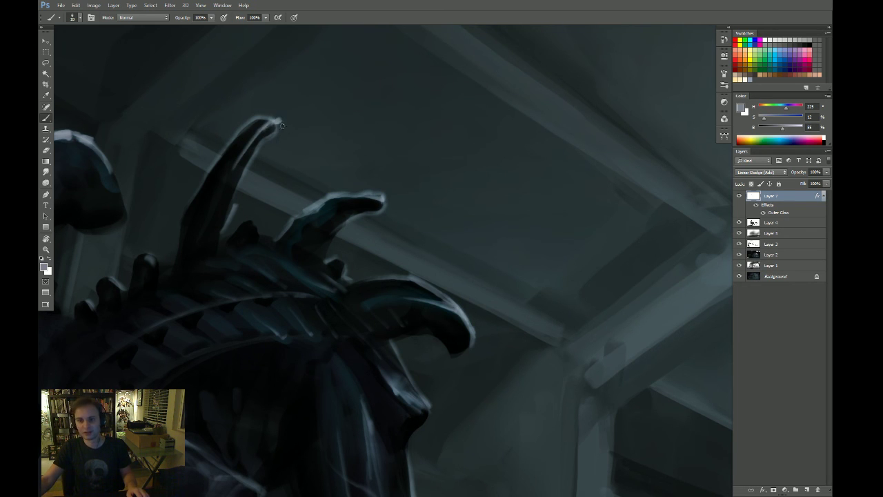
Add a faint radial Linear Dodge gradient glow at 10% opacity over the highlight on the creature's hip
key(z)
alt+click(282, 189)
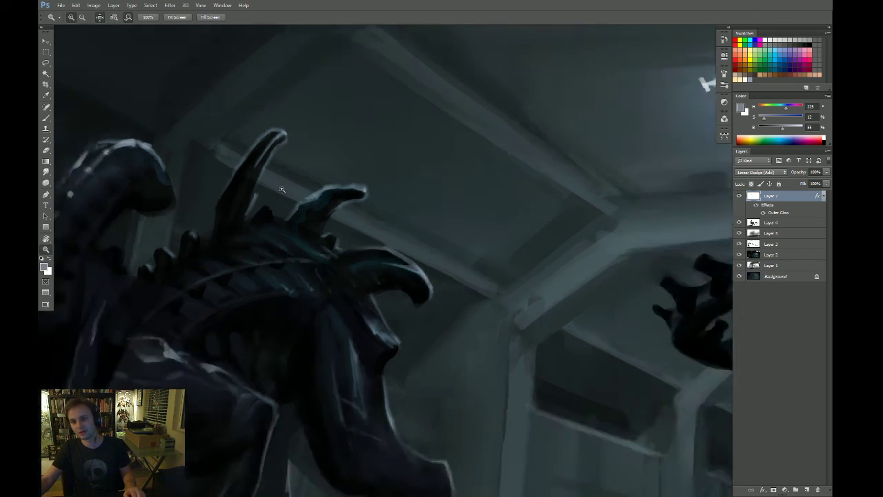
drag(281, 189, 258, 217)
drag(313, 181, 367, 168)
key(b)
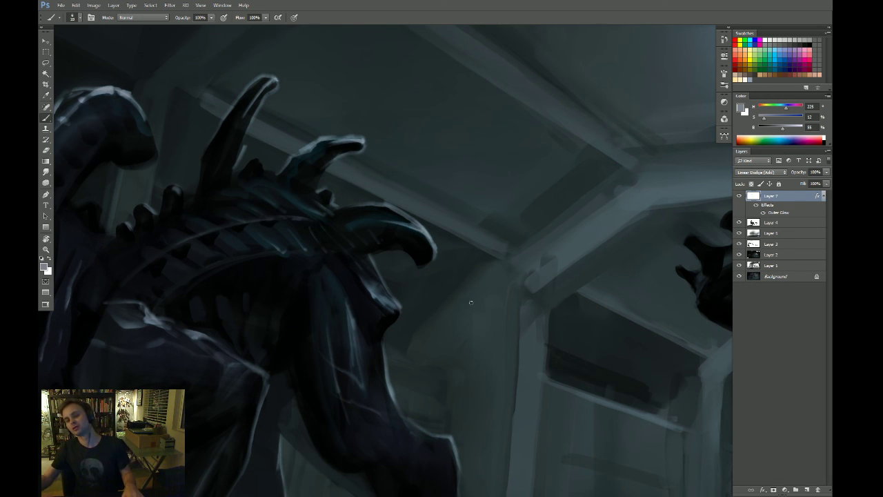
drag(405, 255, 381, 244)
scroll(382, 245, down, 5)
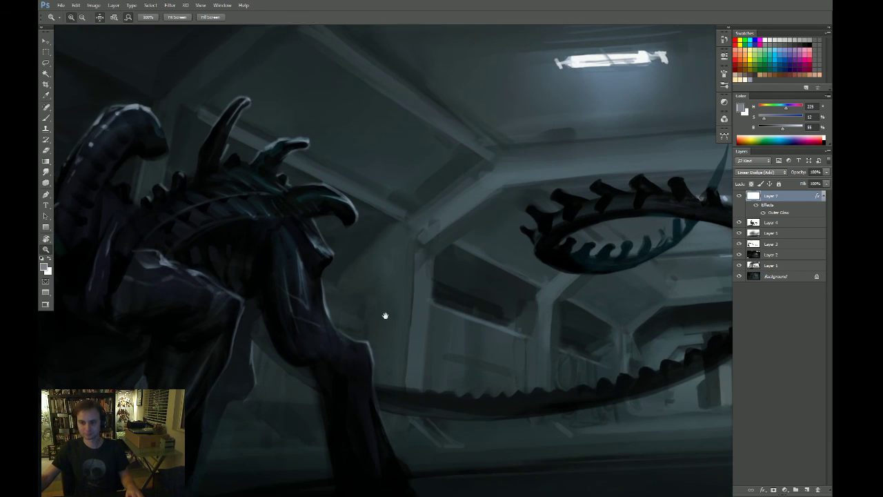
key(g)
drag(318, 240, 317, 262)
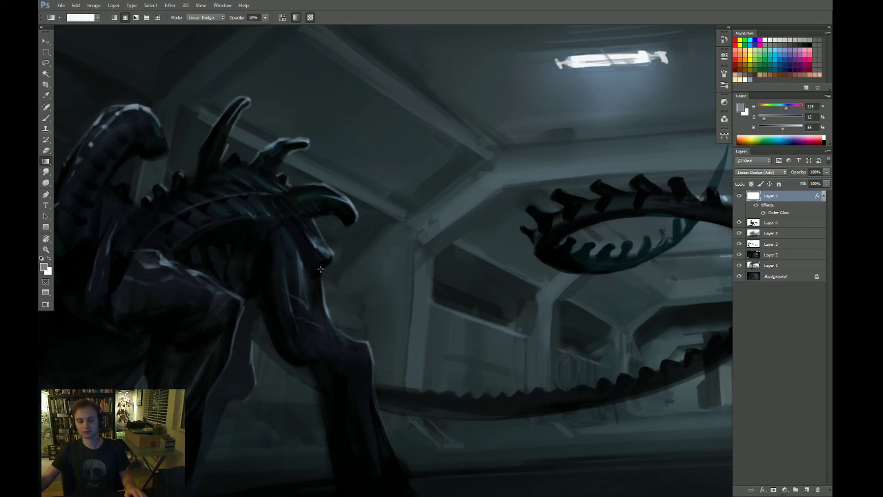
drag(372, 267, 376, 258)
Paint a thin rim light along the upper edge of the tail's base beside the hind leg and erase the excess
key(b)
scroll(342, 248, up, 3)
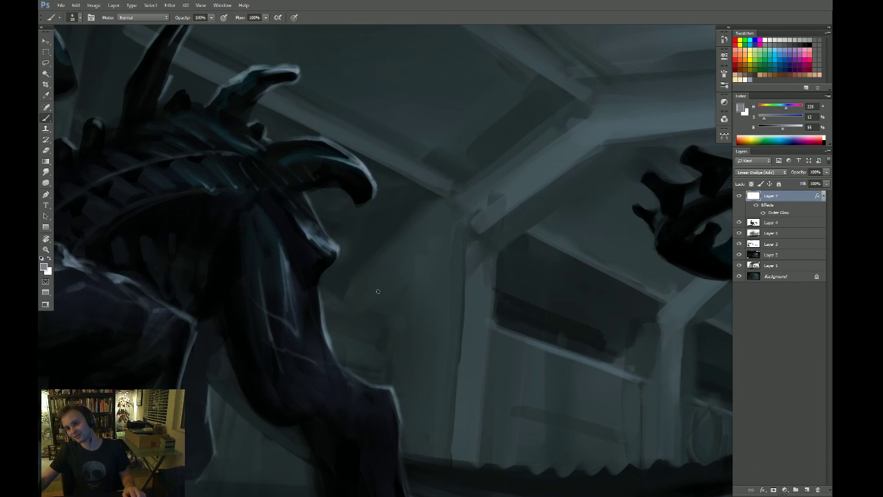
key(z)
drag(379, 293, 345, 334)
drag(590, 370, 562, 353)
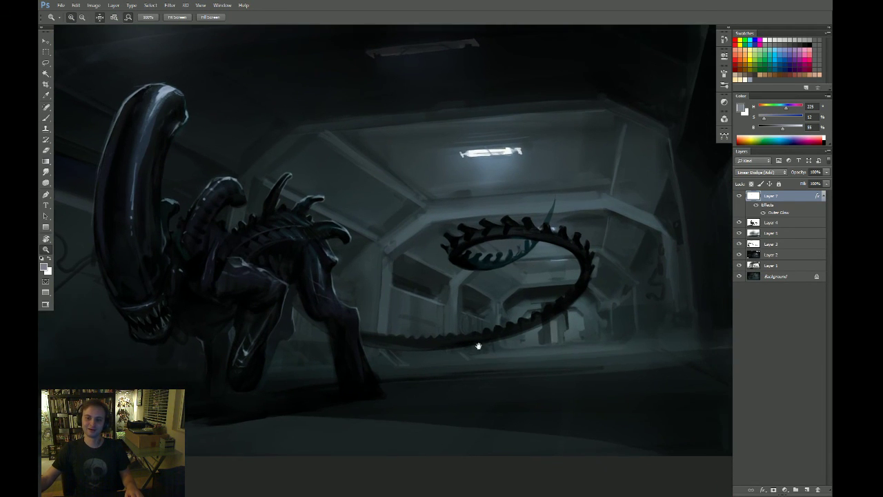
drag(375, 331, 390, 331)
key(b)
key(r)
drag(438, 352, 487, 291)
key(b)
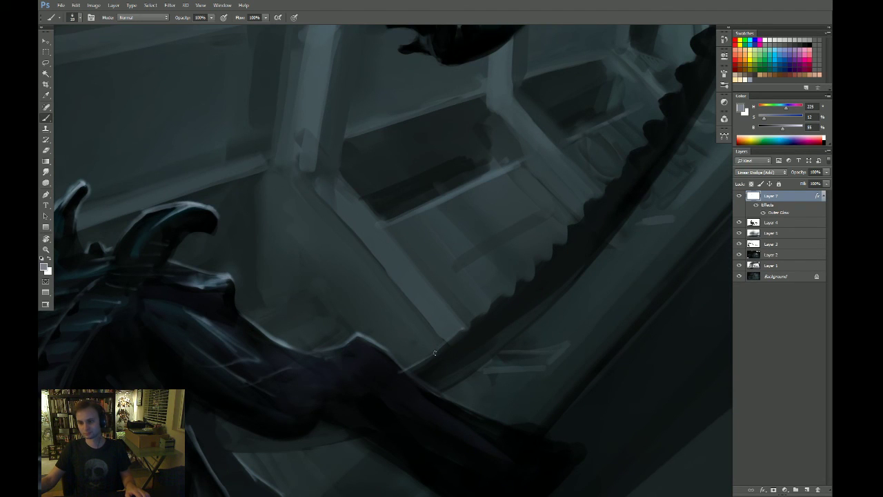
key(Escape)
key(e)
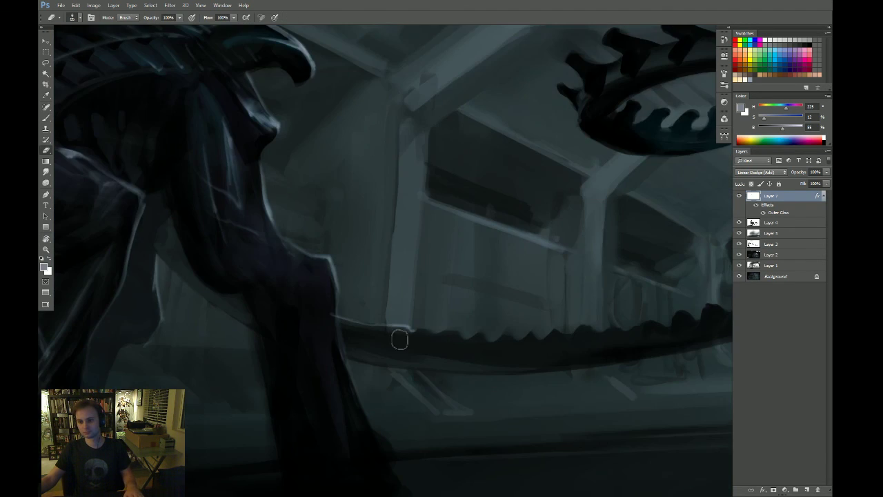
drag(399, 337, 409, 332)
Paint light rim strokes along the top edge of the creature's elongated head
key(z)
mouse_move(434, 352)
mouse_down()
mouse_move(386, 380)
mouse_move(408, 393)
mouse_up()
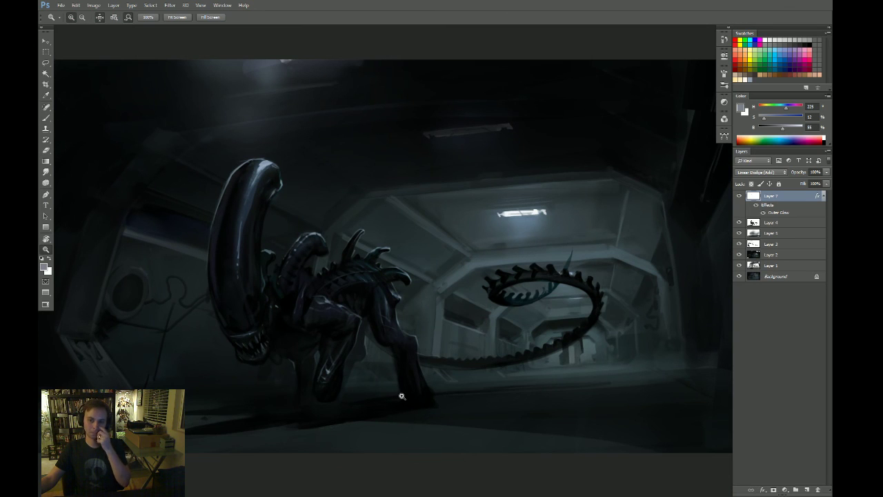
drag(398, 358, 410, 384)
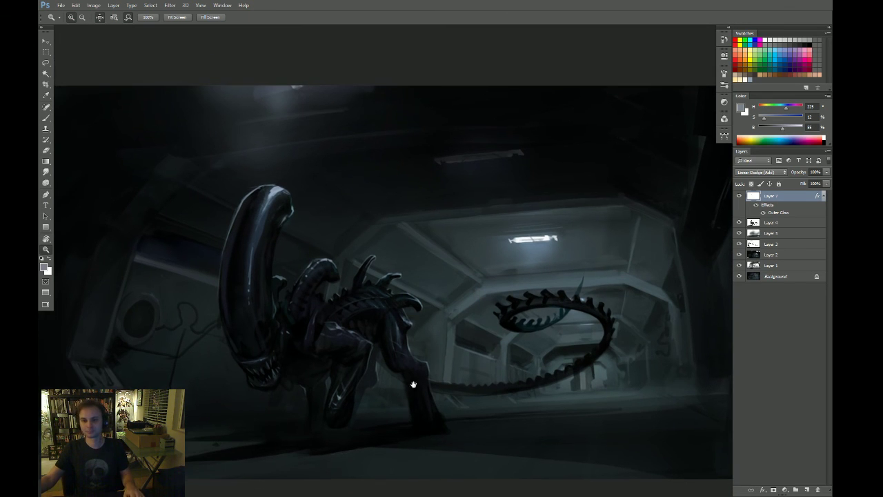
drag(222, 180, 280, 187)
key(b)
mouse_move(340, 210)
mouse_down()
mouse_move(393, 186)
mouse_move(390, 174)
mouse_up()
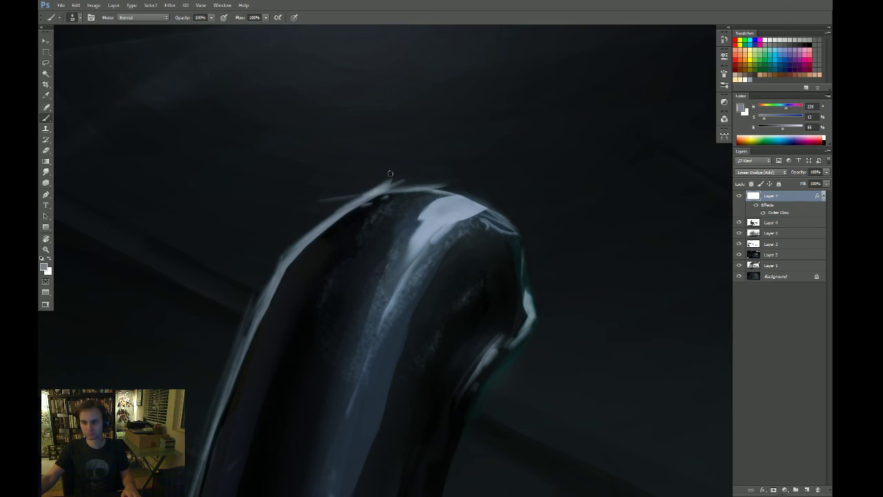
Add a soft radial Linear Dodge gradient glow at 10% opacity over the highlight on top of the head
key(z)
drag(422, 249, 366, 290)
drag(334, 207, 313, 193)
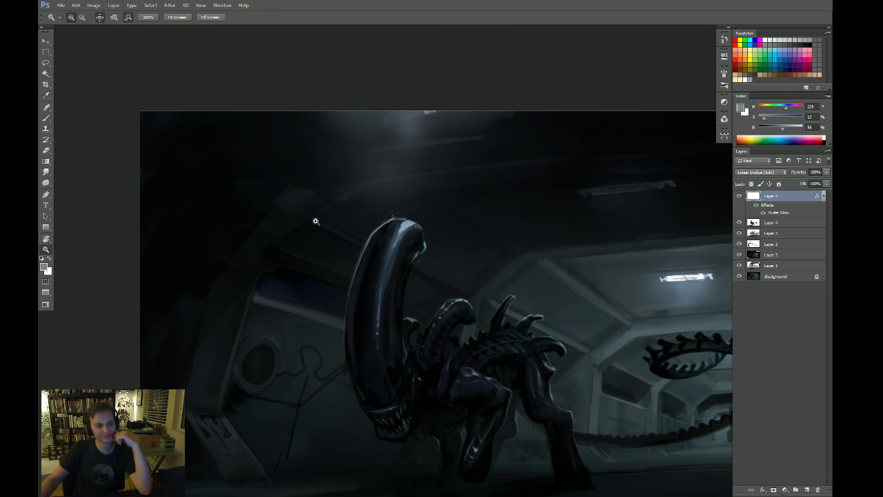
drag(488, 96, 547, 187)
drag(436, 259, 404, 232)
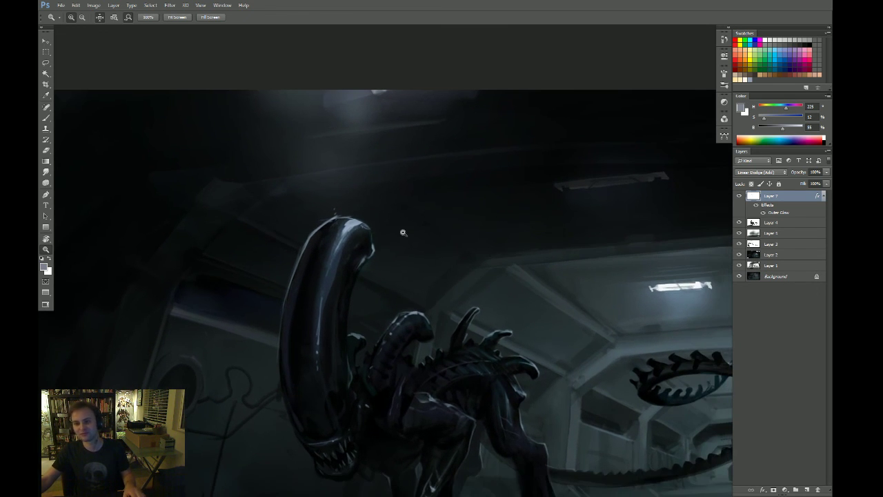
key(g)
drag(331, 224, 383, 207)
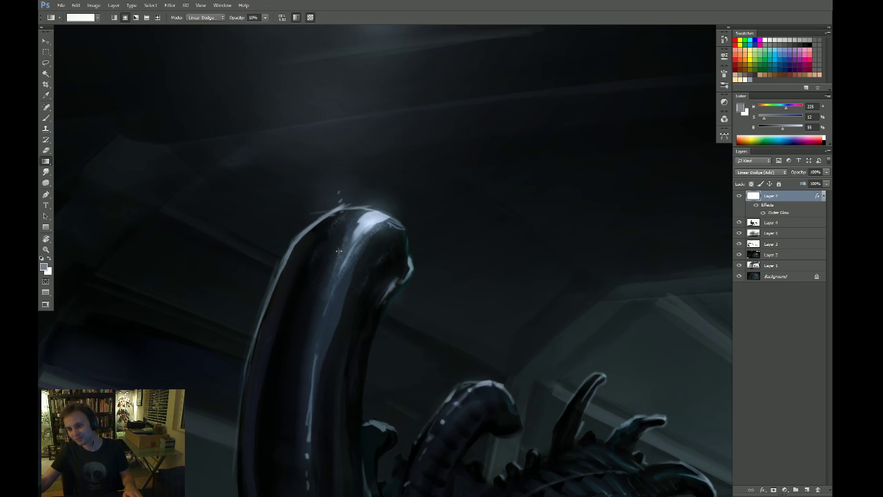
mouse_move(349, 254)
mouse_down()
mouse_move(348, 239)
mouse_move(331, 288)
mouse_move(311, 256)
mouse_move(278, 232)
mouse_up()
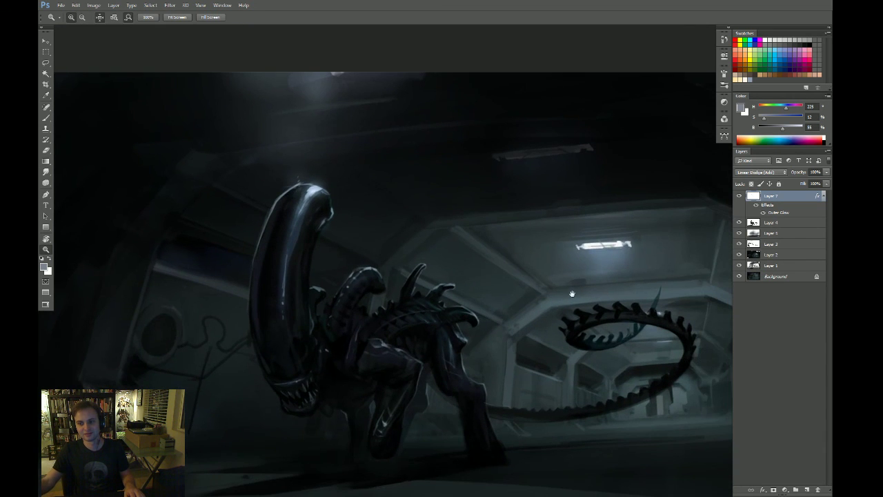
Paint thin rim highlights on the light-facing edges of the spines along the curled tail
drag(566, 293, 408, 253)
drag(488, 271, 526, 265)
key(r)
drag(485, 313, 435, 325)
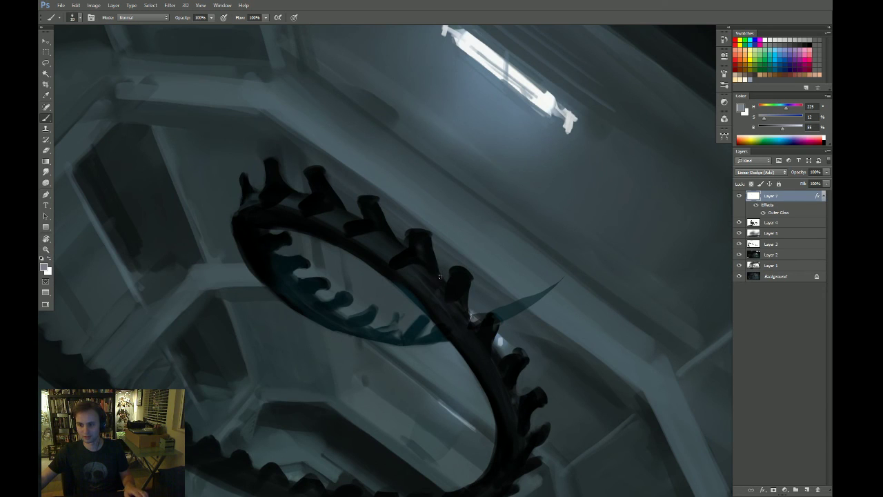
drag(438, 272, 432, 236)
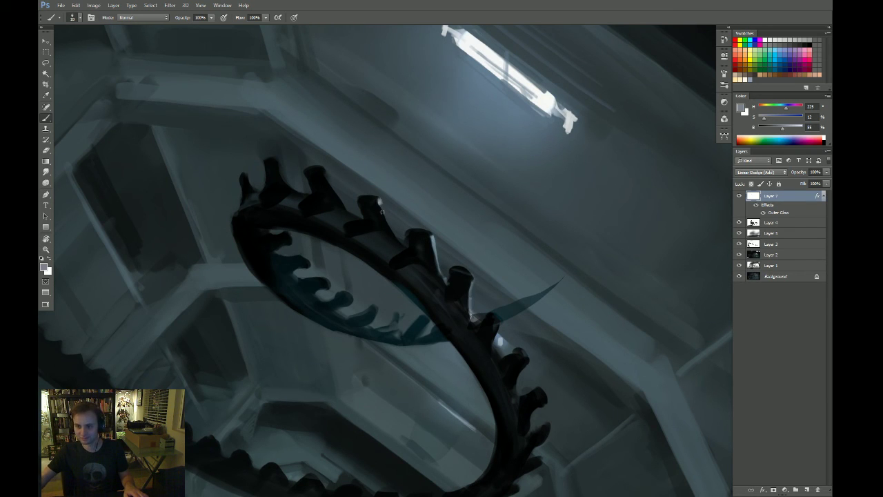
mouse_move(405, 245)
mouse_down()
mouse_move(360, 142)
mouse_move(365, 172)
mouse_move(389, 205)
mouse_up()
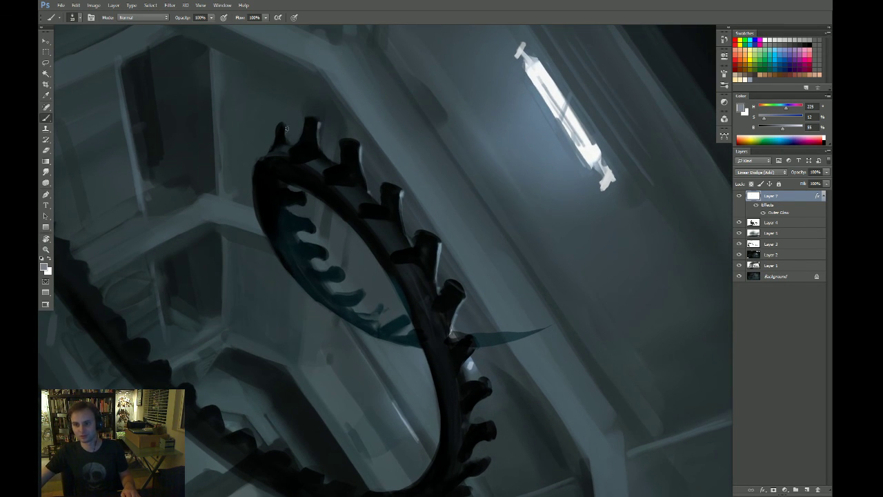
key(Escape)
drag(457, 287, 420, 296)
key(r)
drag(521, 311, 321, 230)
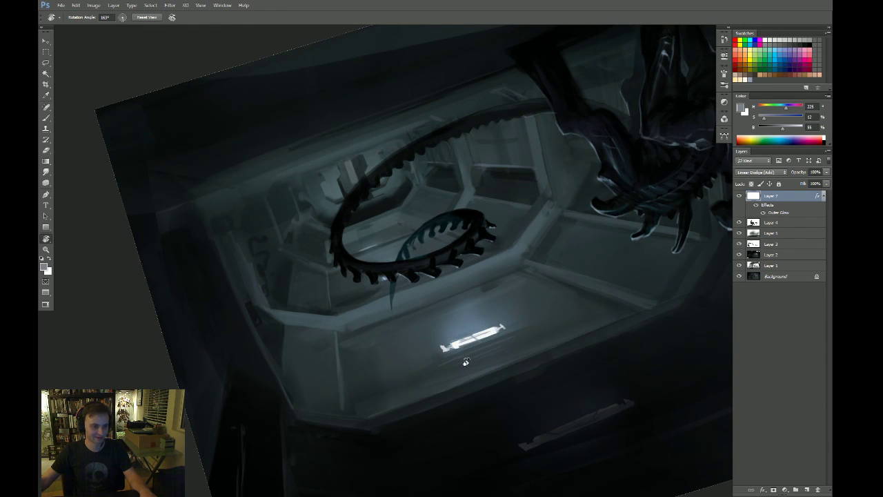
key(Escape)
Add further small highlight strokes to the remaining spines around the tail's loop
mouse_move(521, 283)
mouse_down()
mouse_move(508, 280)
mouse_move(530, 246)
mouse_up()
key(b)
mouse_move(439, 266)
mouse_down()
mouse_move(435, 243)
mouse_move(468, 241)
mouse_up()
drag(369, 223, 416, 221)
mouse_move(498, 253)
mouse_down()
mouse_move(527, 254)
mouse_move(582, 277)
mouse_move(613, 309)
mouse_up()
key(z)
mouse_move(616, 336)
mouse_down()
mouse_move(548, 336)
mouse_move(662, 331)
mouse_up()
key(b)
drag(603, 300, 612, 309)
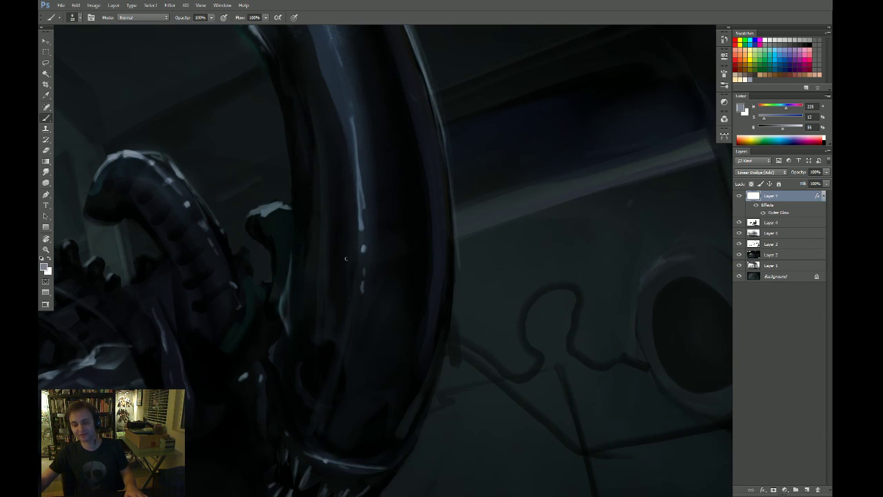
Paint a faint highlight along the body of the tail's upper curve and soften it with the eraser
drag(318, 278, 522, 268)
drag(246, 233, 287, 218)
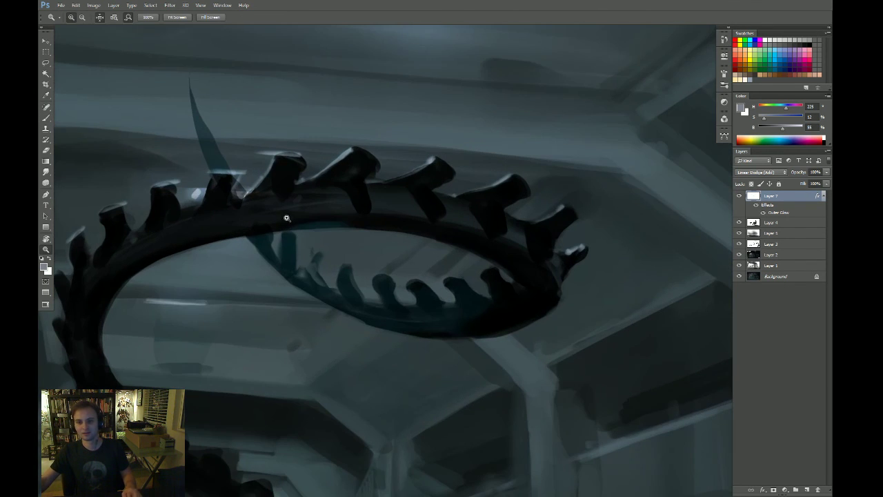
key(b)
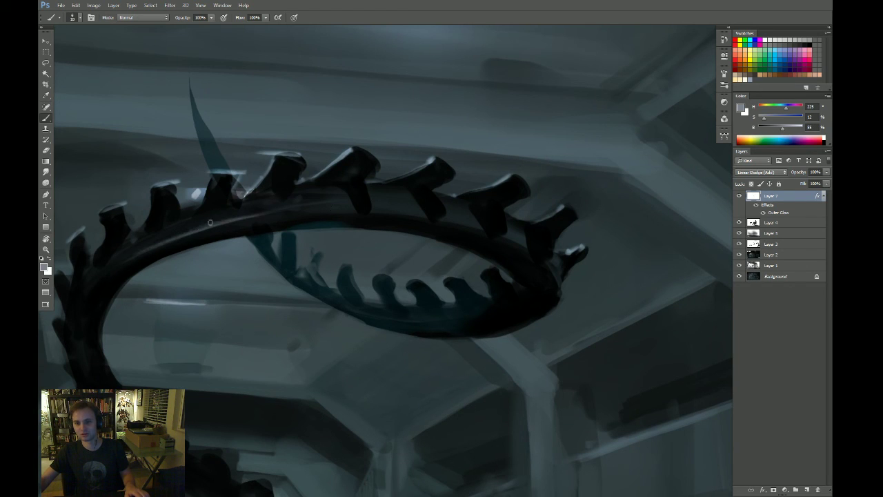
key(e)
mouse_move(277, 212)
mouse_down()
mouse_move(198, 226)
mouse_move(233, 222)
mouse_move(114, 278)
mouse_up()
key(b)
key(e)
key(b)
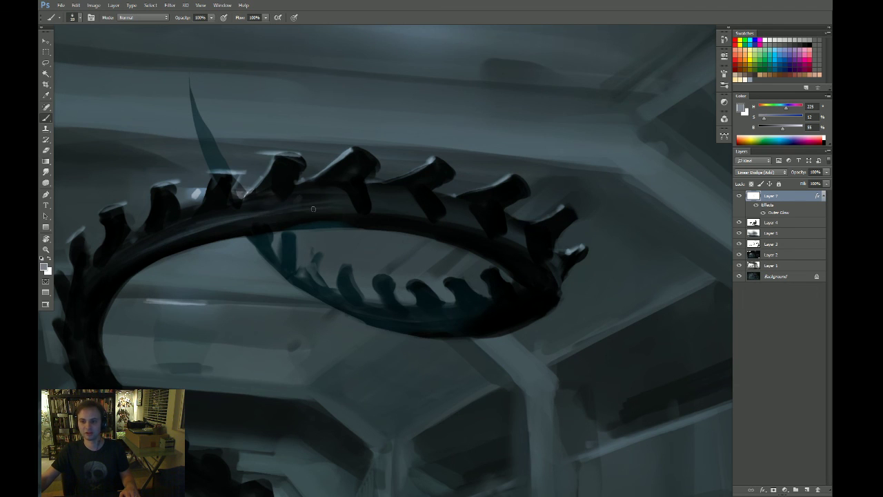
Extend soft highlights along the tail's body between the spines toward the far bend of the loop, toning down excess light
drag(293, 207, 598, 197)
key(r)
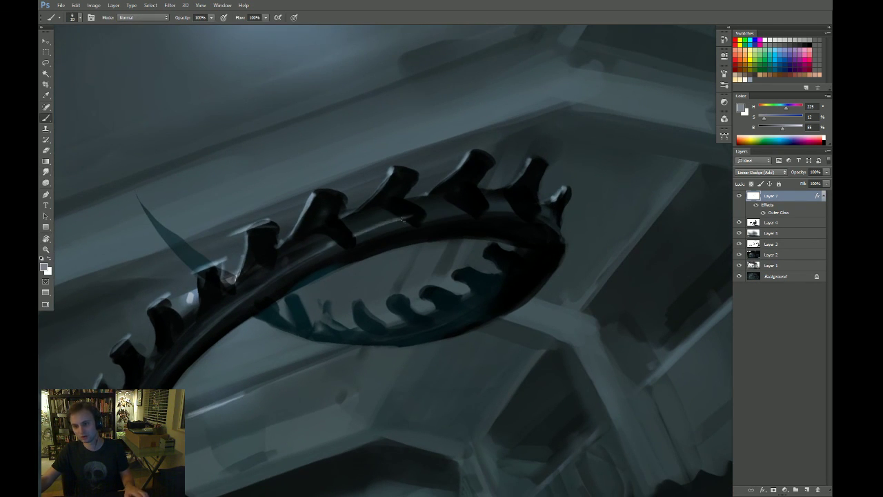
mouse_move(353, 234)
mouse_down()
mouse_move(392, 222)
mouse_move(376, 222)
mouse_move(365, 230)
mouse_move(446, 213)
mouse_move(420, 214)
mouse_up()
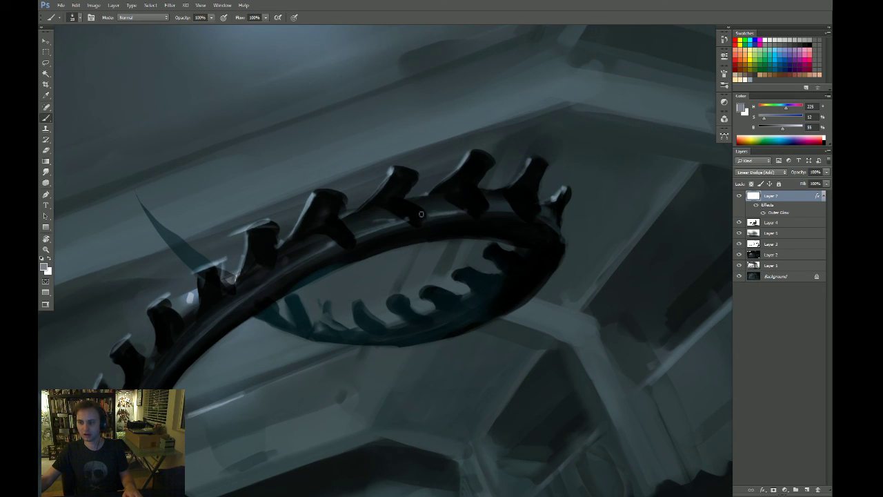
mouse_move(487, 208)
mouse_down()
mouse_move(524, 213)
mouse_move(469, 229)
mouse_move(488, 236)
mouse_move(504, 268)
mouse_move(466, 330)
mouse_up()
key(Escape)
key(z)
key(r)
key(Escape)
key(z)
key(e)
mouse_move(498, 233)
mouse_down()
mouse_move(543, 210)
mouse_move(474, 216)
mouse_up()
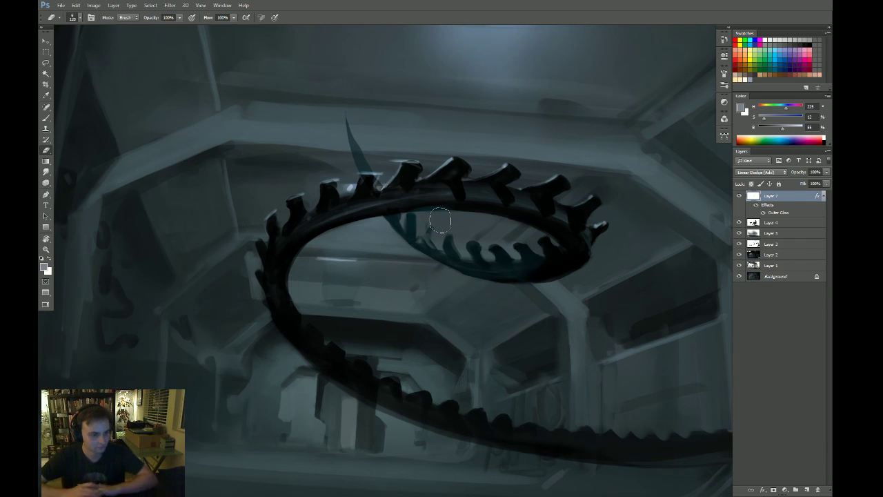
Paint small light caps on the tops of the teal spines along the inner side of the tail loop
drag(414, 266, 358, 269)
key(z)
click(411, 216)
key(b)
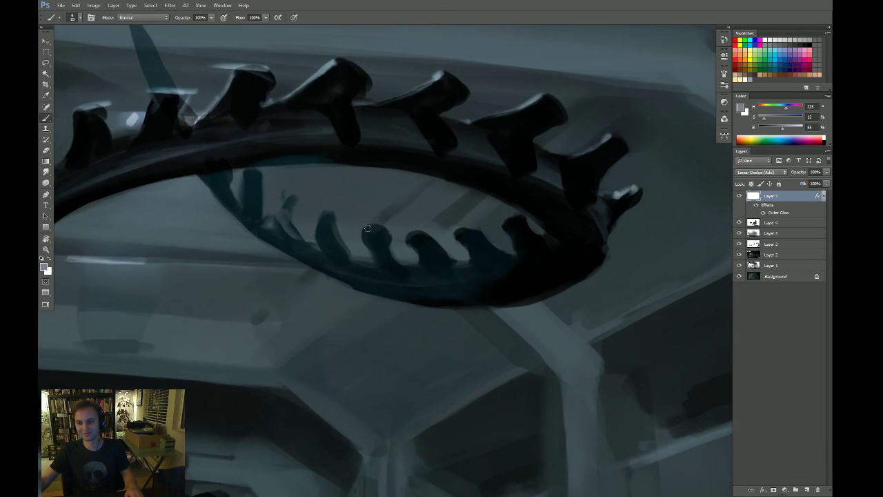
drag(361, 224, 391, 233)
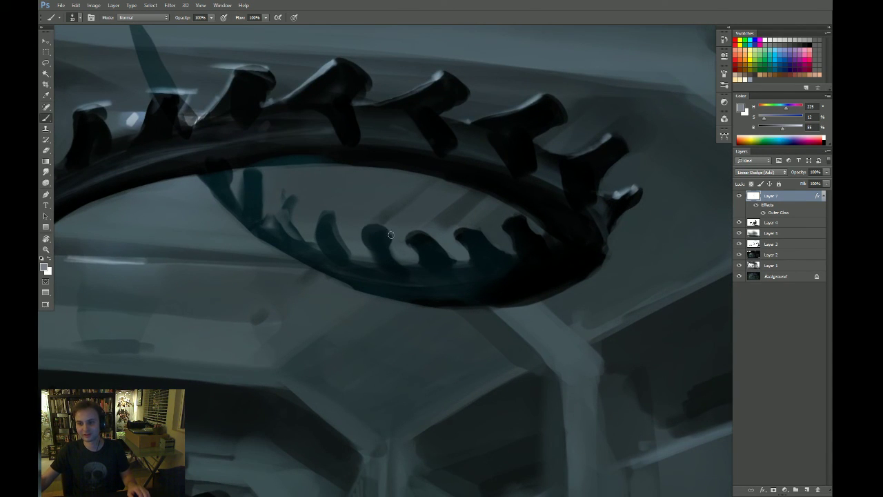
drag(425, 237, 404, 234)
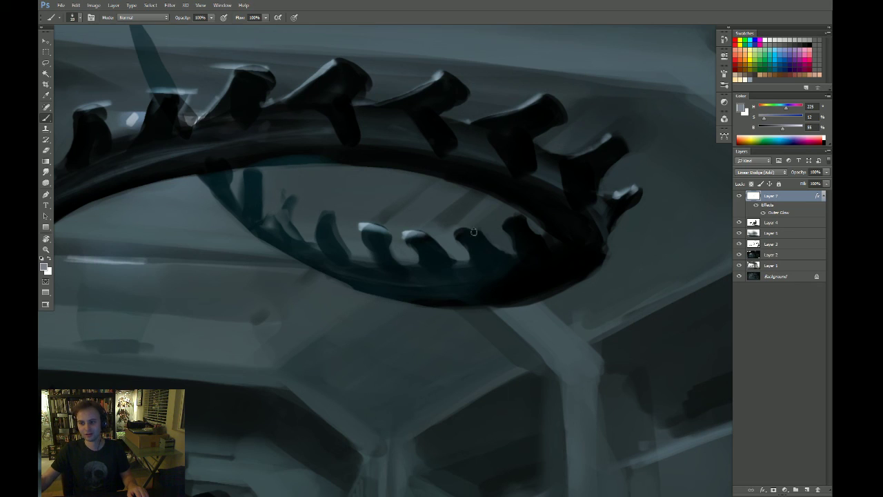
drag(474, 232, 455, 234)
drag(522, 217, 502, 222)
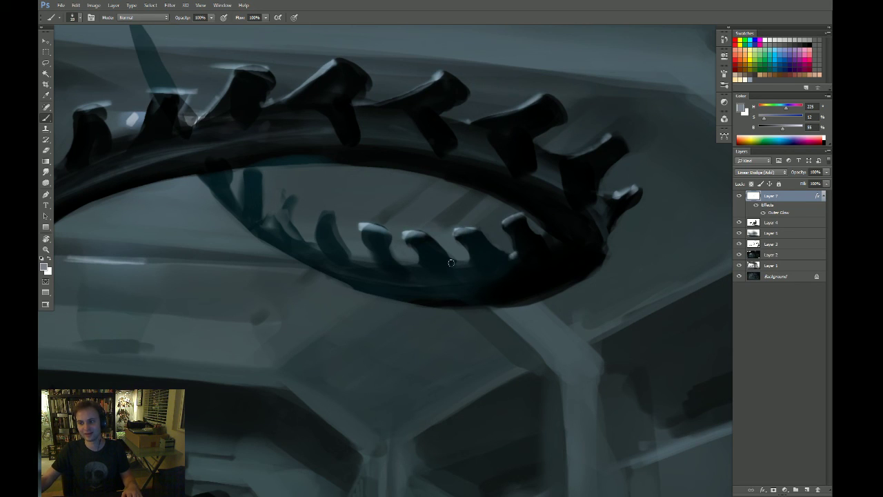
drag(472, 261, 354, 261)
mouse_move(334, 215)
mouse_down()
mouse_move(308, 224)
mouse_move(282, 218)
mouse_move(302, 198)
mouse_move(282, 200)
mouse_up()
drag(261, 171, 221, 182)
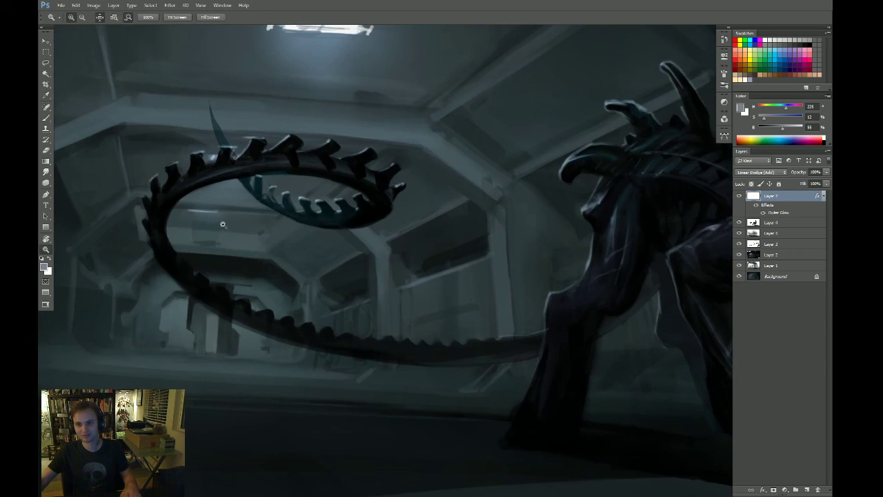
Paint a thin light rim along the light-facing edge of the pointed blade at the tail's tip, redoing unsatisfactory strokes
drag(311, 190, 368, 220)
drag(522, 217, 447, 337)
drag(436, 168, 384, 276)
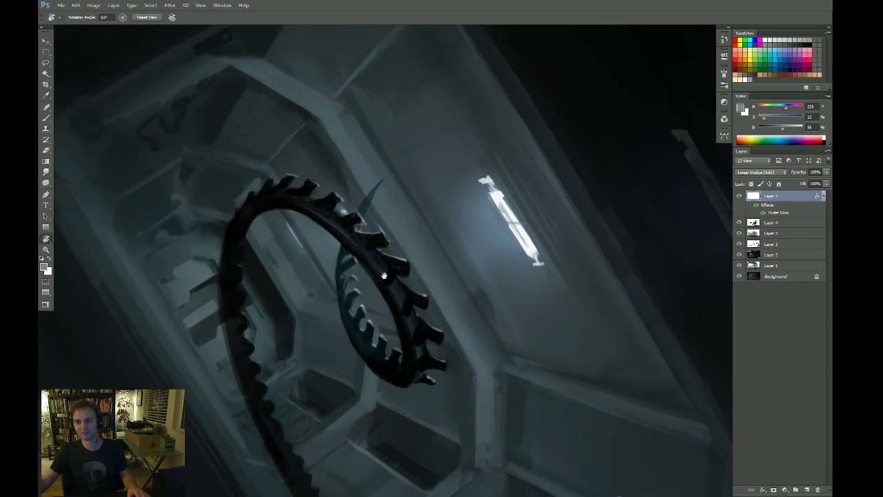
drag(367, 183, 388, 144)
drag(349, 248, 380, 173)
key(ctrl+z)
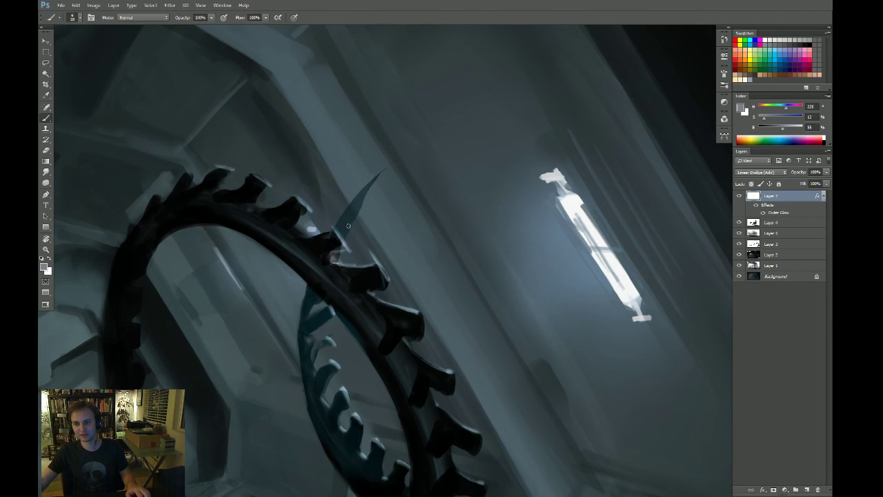
drag(350, 249, 389, 161)
key(ctrl+z)
drag(349, 245, 388, 170)
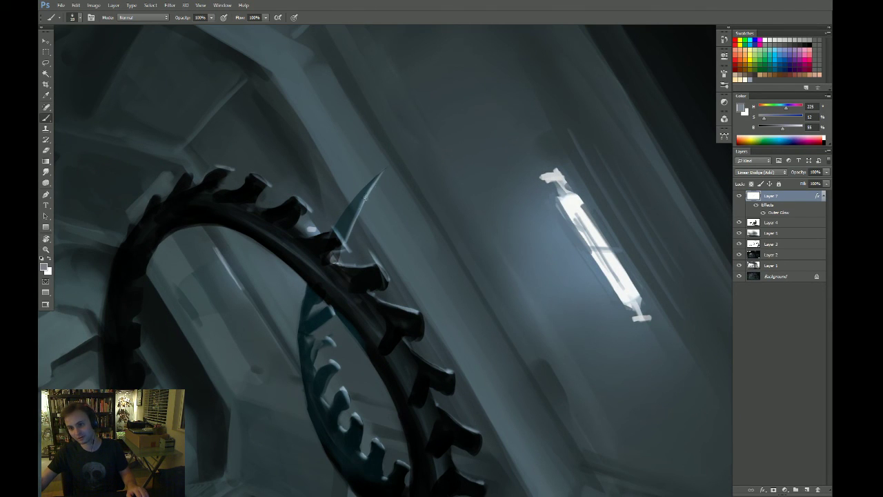
drag(329, 317, 329, 259)
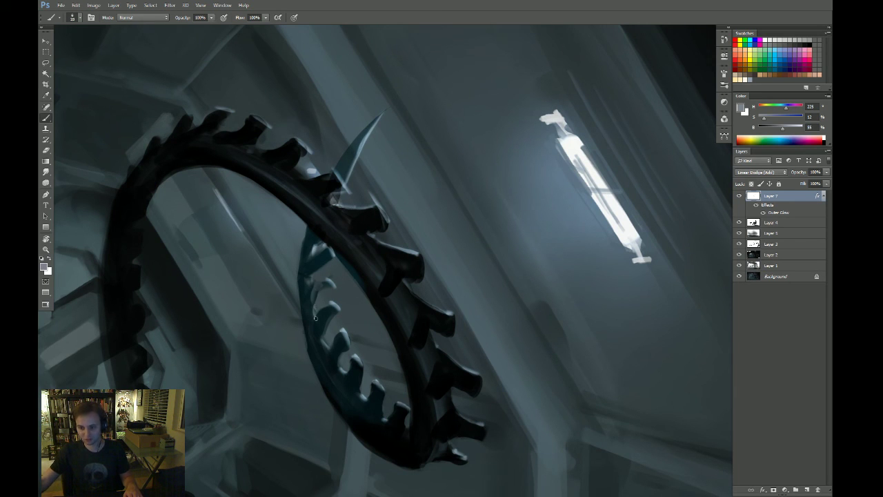
Brush soft light over the tail's pointed tip with the Brush at 20% opacity
key(z)
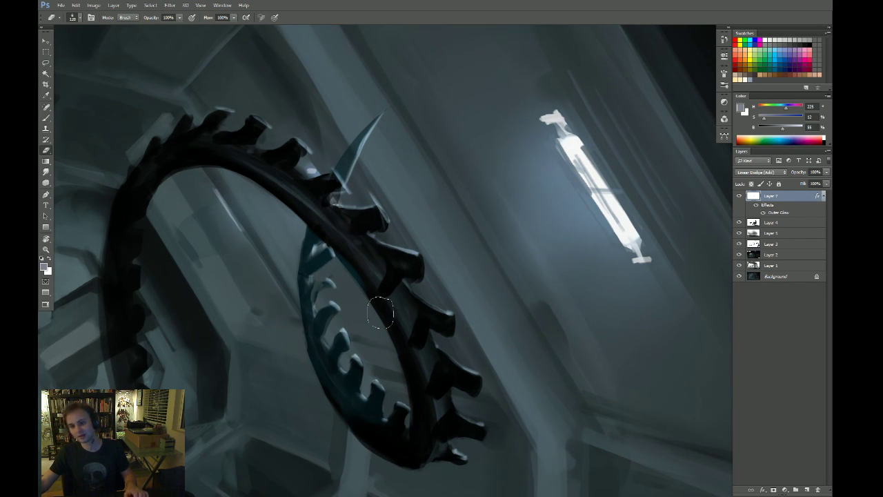
alt+click(385, 273)
key(r)
drag(498, 266, 418, 366)
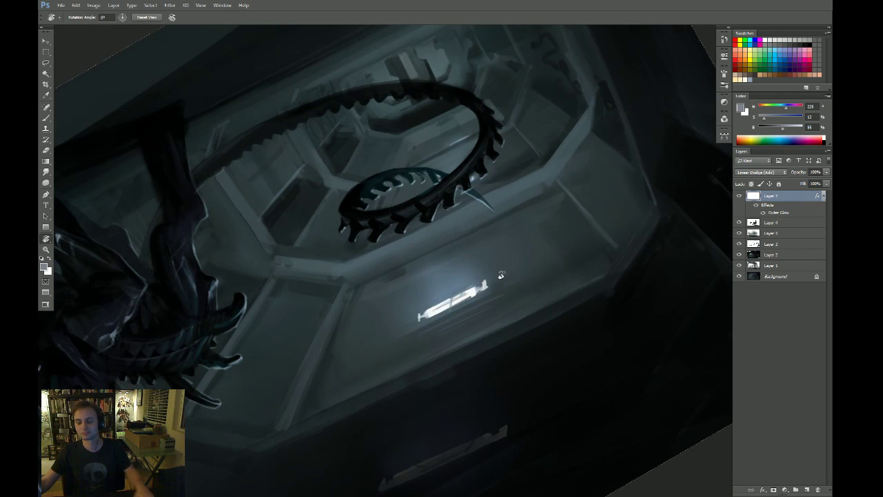
key(Escape)
drag(498, 285, 530, 315)
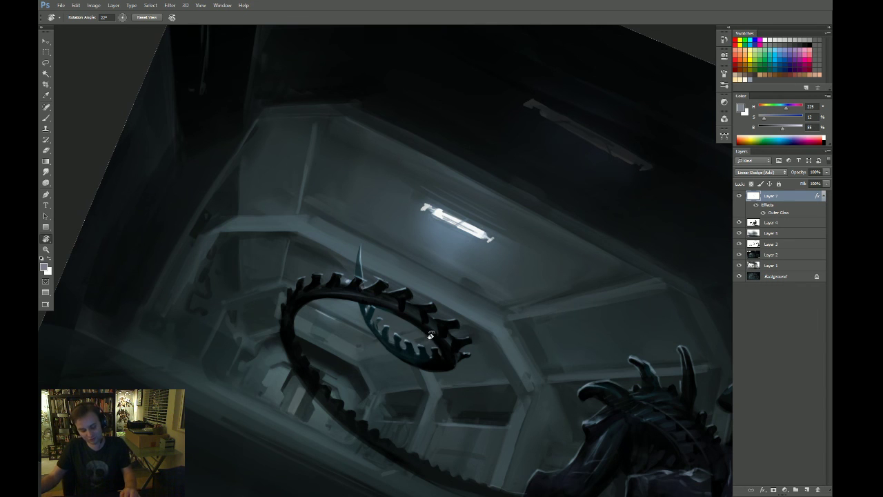
drag(462, 315, 423, 316)
drag(368, 238, 475, 208)
key(b)
drag(362, 189, 336, 251)
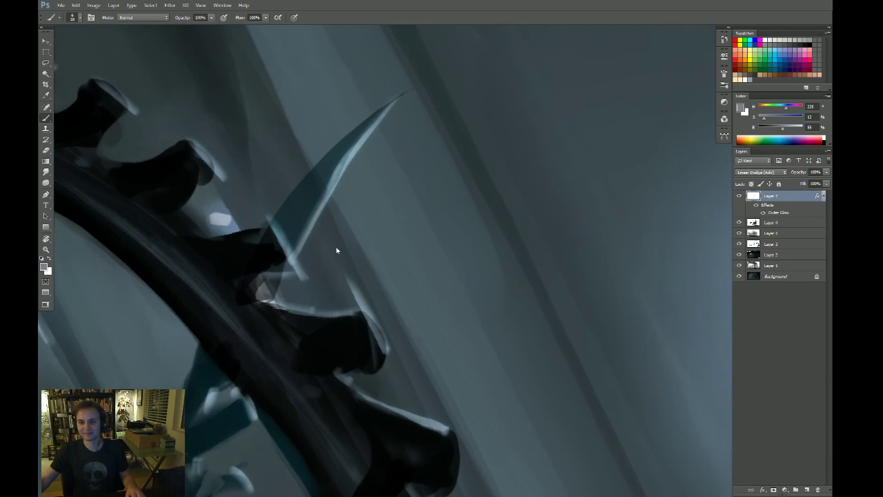
drag(336, 215, 322, 219)
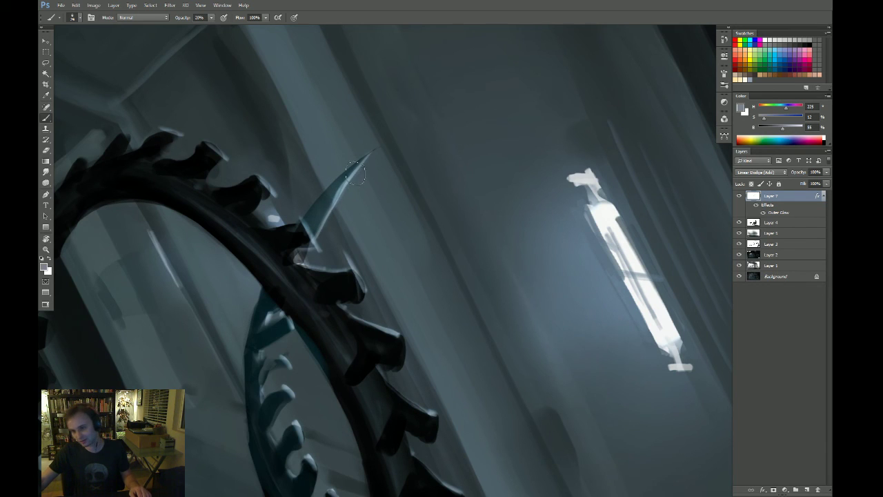
Build up soft light on the inner teal spines and the adjoining tail body with the brush at 20% opacity
key(r)
mouse_move(495, 274)
mouse_down()
mouse_move(255, 236)
mouse_move(275, 210)
mouse_move(257, 218)
mouse_up()
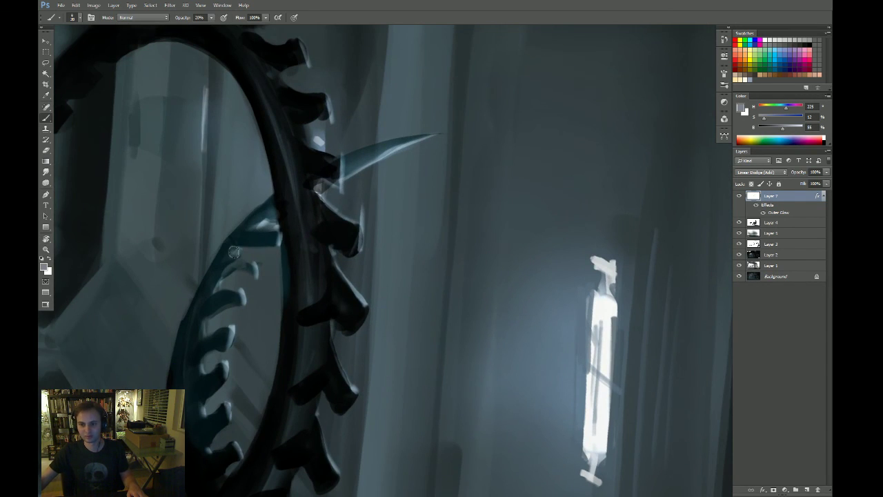
drag(234, 252, 279, 236)
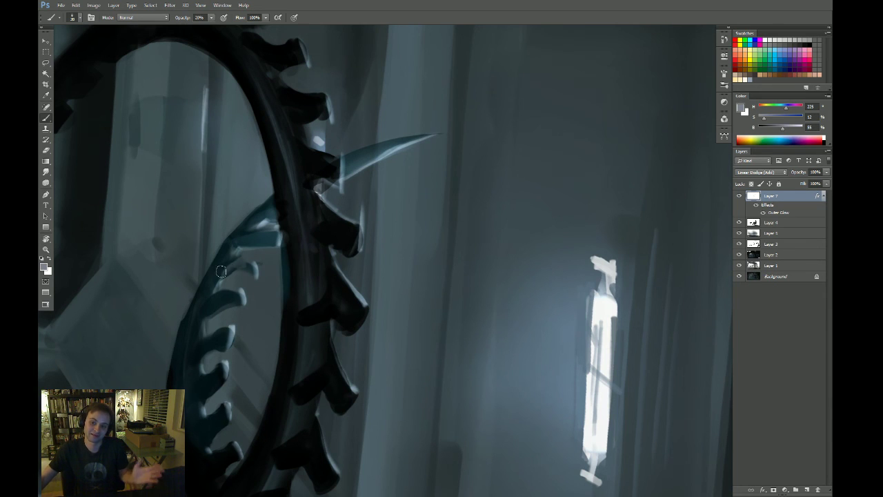
drag(221, 271, 252, 267)
drag(334, 310, 347, 268)
mouse_move(224, 268)
mouse_down()
mouse_move(249, 257)
mouse_move(216, 262)
mouse_up()
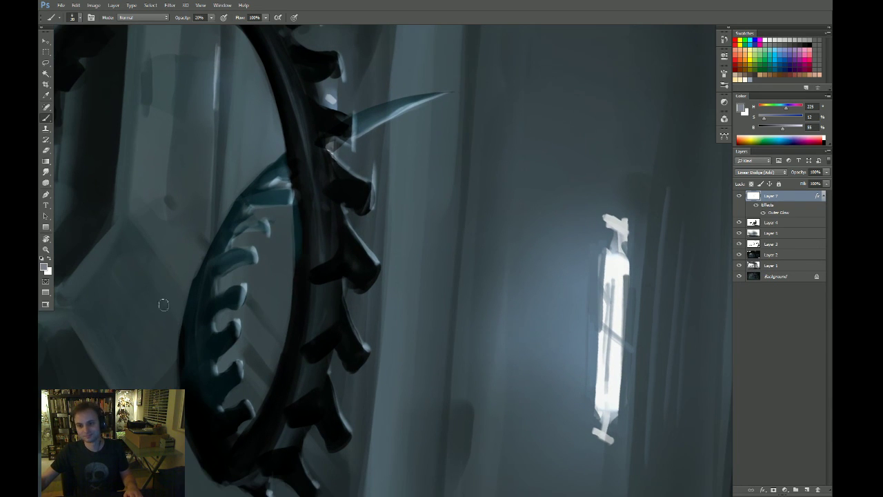
drag(214, 306, 240, 289)
mouse_move(219, 339)
mouse_down()
mouse_move(243, 326)
mouse_move(227, 348)
mouse_up()
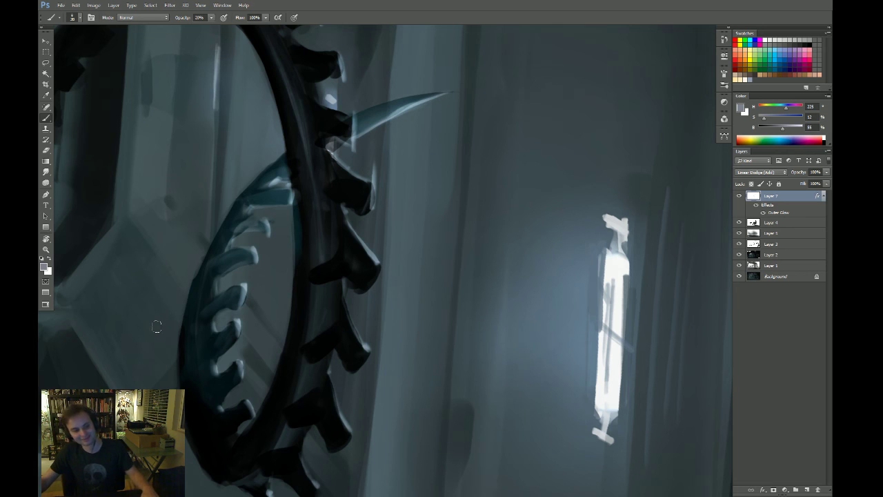
Smudge the stray highlight end on the spine beside the tail's tip at 50% strength
key(Escape)
mouse_move(483, 262)
mouse_down()
mouse_move(422, 223)
mouse_move(409, 196)
mouse_up()
key(r)
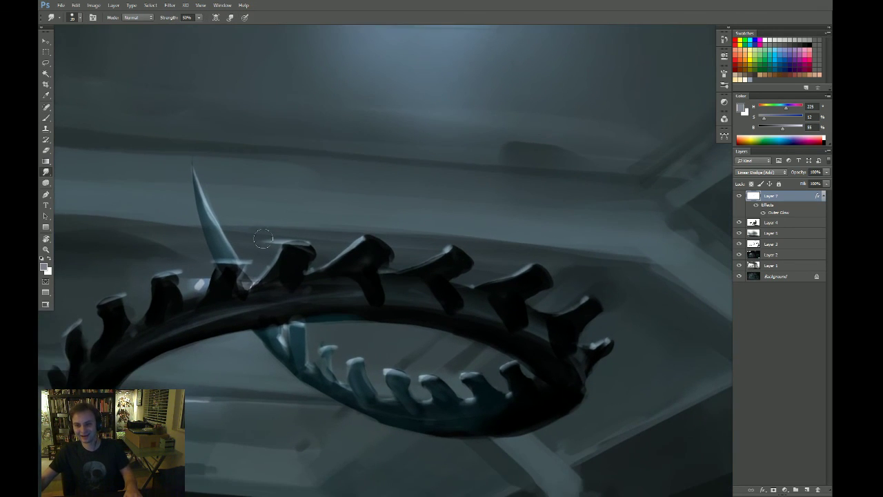
drag(262, 237, 279, 243)
key(b)
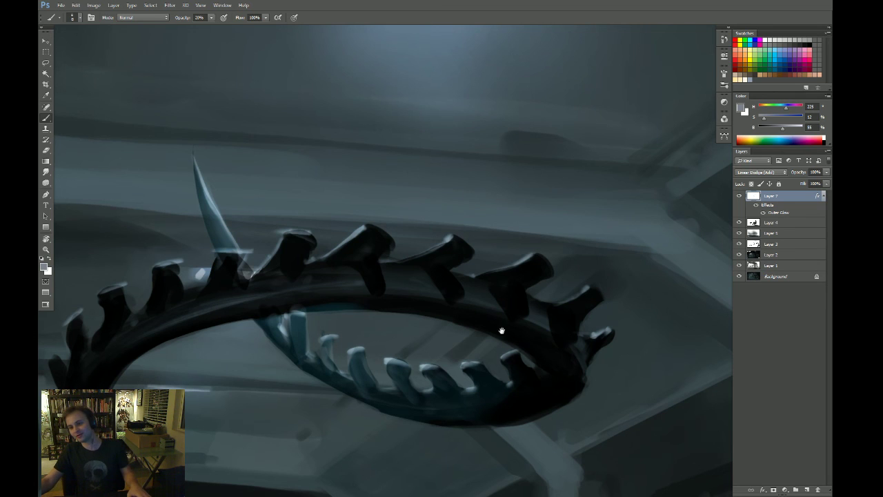
Try to paint a sampled dark blue-grey light around the last inner spine at the tail's bend
drag(503, 331, 411, 248)
alt+click(342, 271)
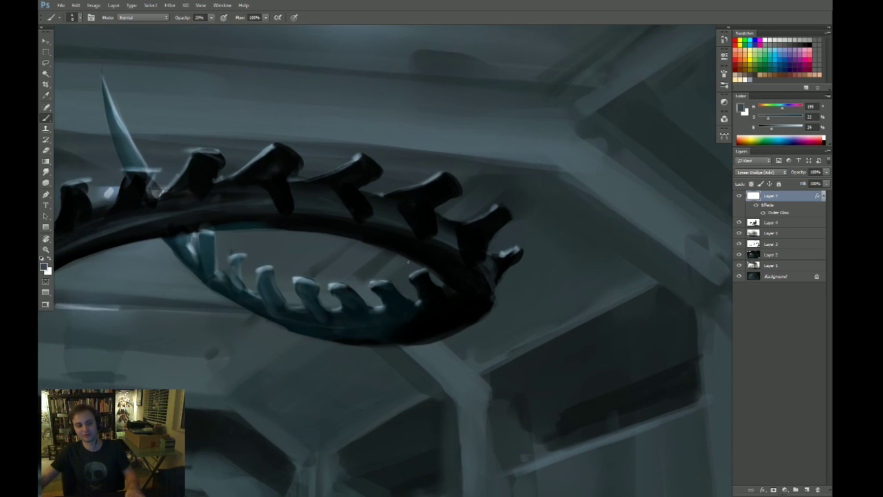
drag(427, 282, 415, 265)
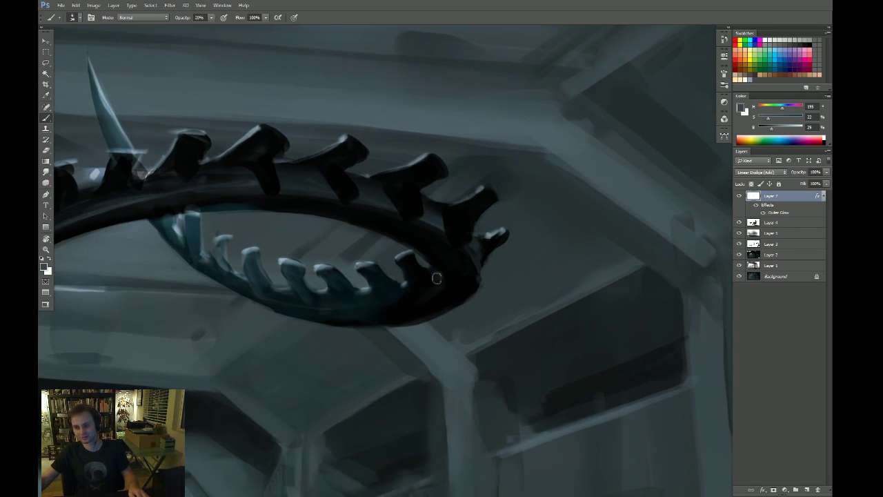
key(ctrl+z)
mouse_move(490, 292)
mouse_down()
mouse_move(483, 307)
mouse_move(472, 288)
mouse_up()
key(v)
key(b)
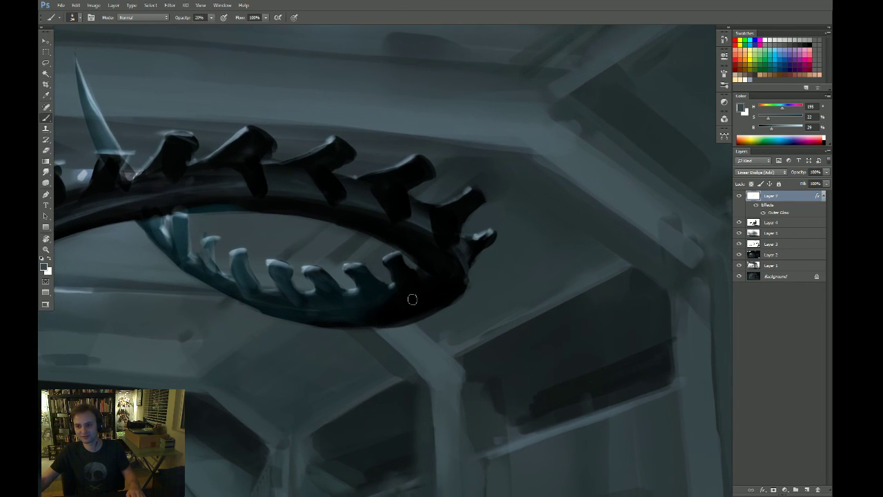
key(ctrl+z)
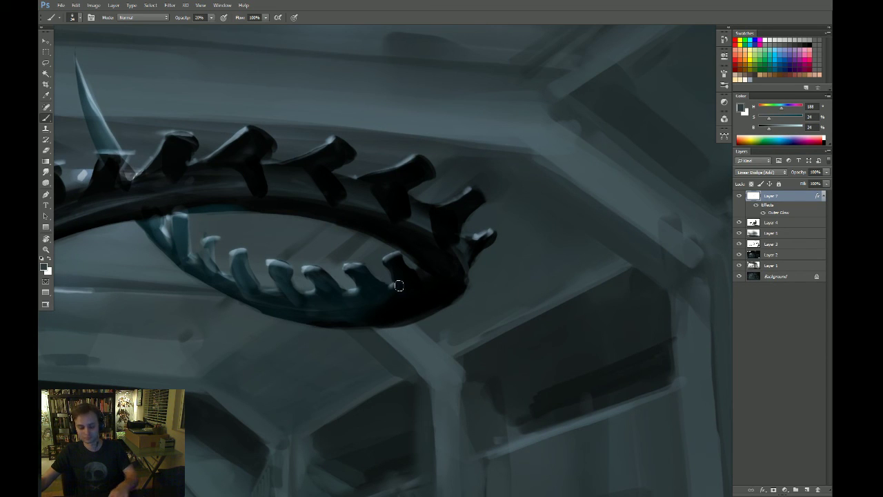
Paint a broad teal light along the inner tail body below the spines at 100% opacity, adjusting the brush size between attempts
key(0)
alt+right_click(359, 314)
drag(300, 322, 424, 293)
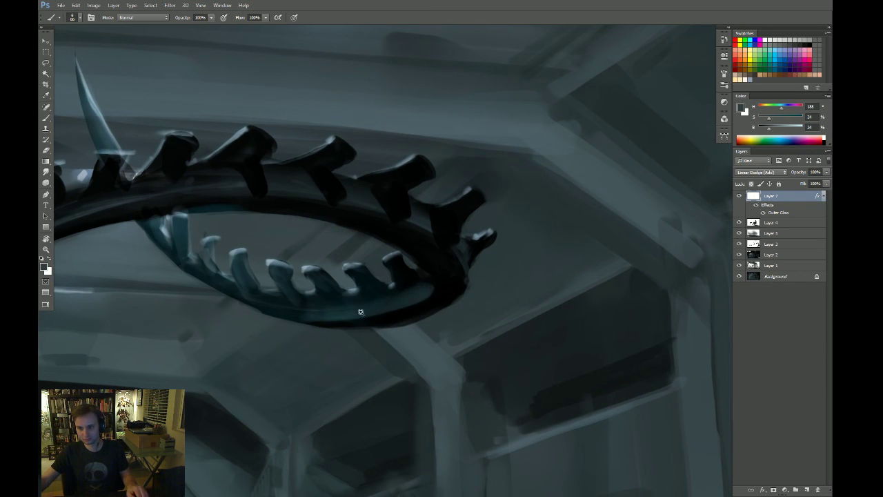
key(ctrl+z)
alt+right_click(300, 311)
mouse_move(262, 312)
mouse_down()
mouse_move(329, 318)
mouse_move(427, 284)
mouse_up()
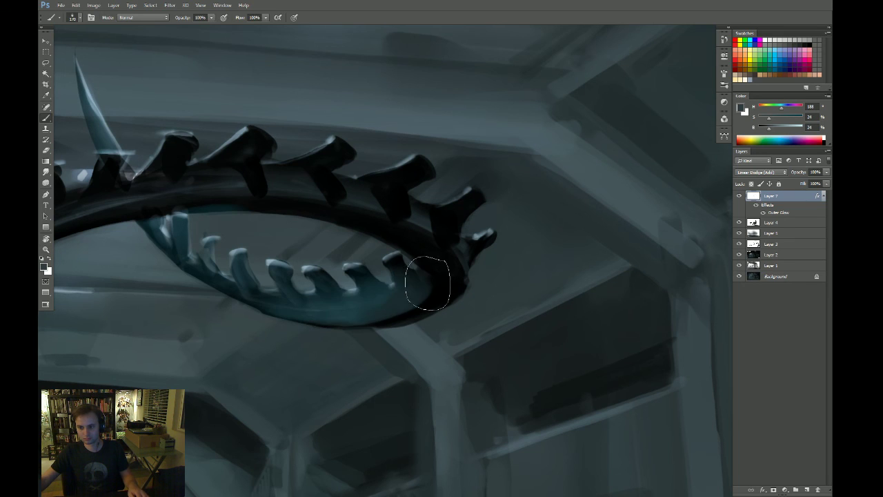
key(ctrl+z)
alt+right_click(299, 311)
mouse_move(299, 312)
mouse_down()
mouse_move(393, 304)
mouse_move(431, 270)
mouse_up()
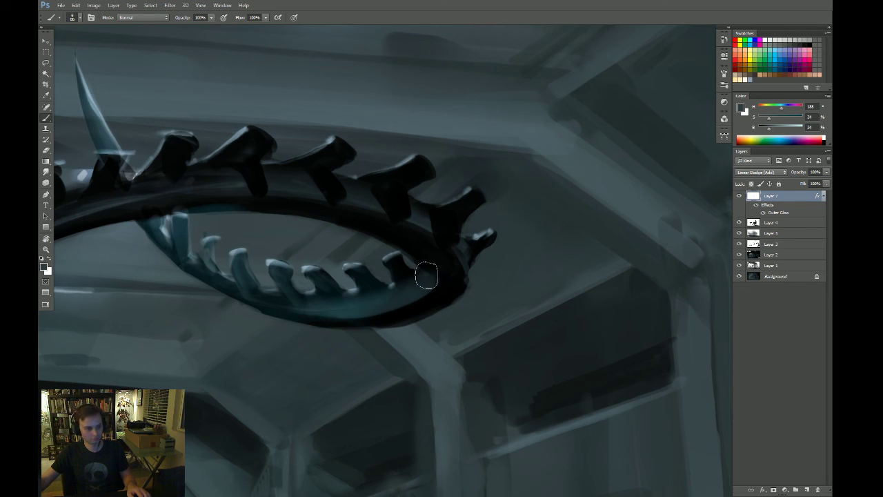
Erase narrow bands from the teal light beneath the inner spines to form separate segments
key(e)
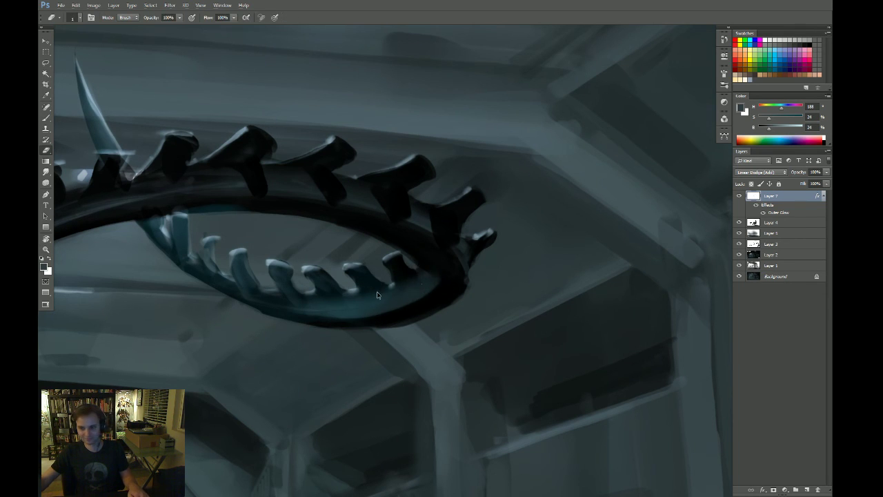
drag(368, 295, 385, 270)
drag(321, 305, 340, 288)
drag(402, 303, 407, 272)
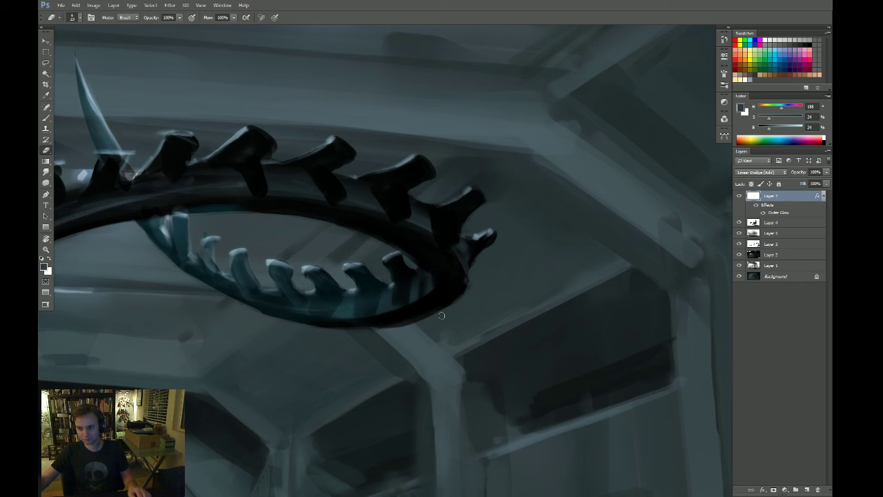
Paint a soft sampled blue-grey haze along the tail's inner loop on Layer 4, enlarging the brush between strokes
key(ctrl+space)
mouse_move(440, 300)
mouse_down()
mouse_move(404, 339)
mouse_move(430, 351)
mouse_move(463, 315)
mouse_move(455, 331)
mouse_move(349, 376)
mouse_up()
key(r)
key(Escape)
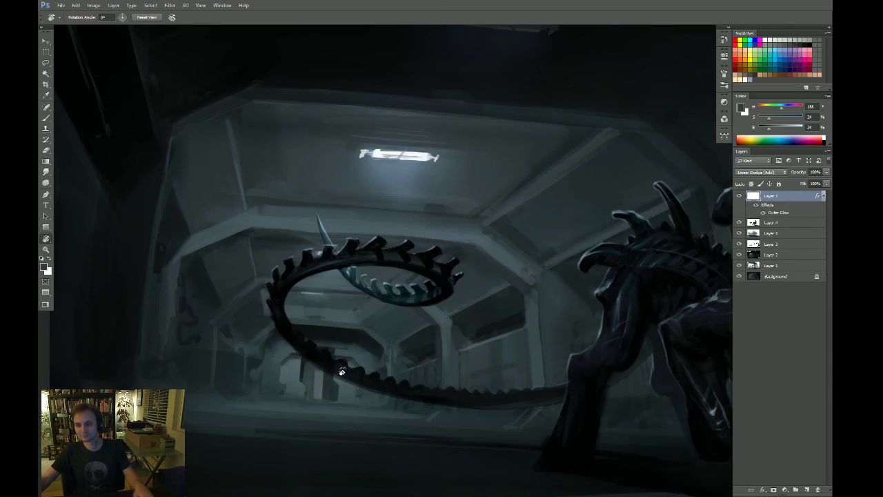
key(space)
mouse_move(388, 331)
mouse_down()
mouse_move(345, 299)
mouse_move(389, 340)
mouse_up()
key(z)
drag(350, 299, 541, 223)
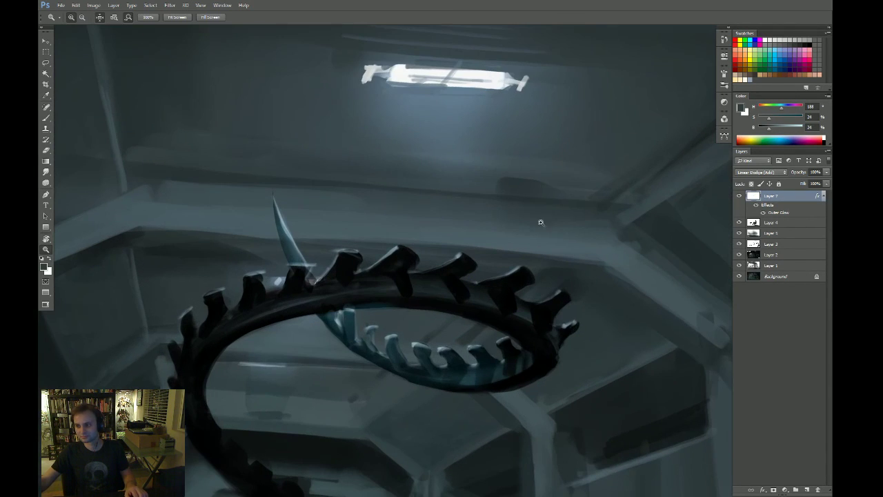
click(765, 222)
mouse_move(295, 232)
mouse_down()
mouse_move(319, 220)
mouse_move(315, 241)
mouse_move(330, 248)
mouse_up()
key(b)
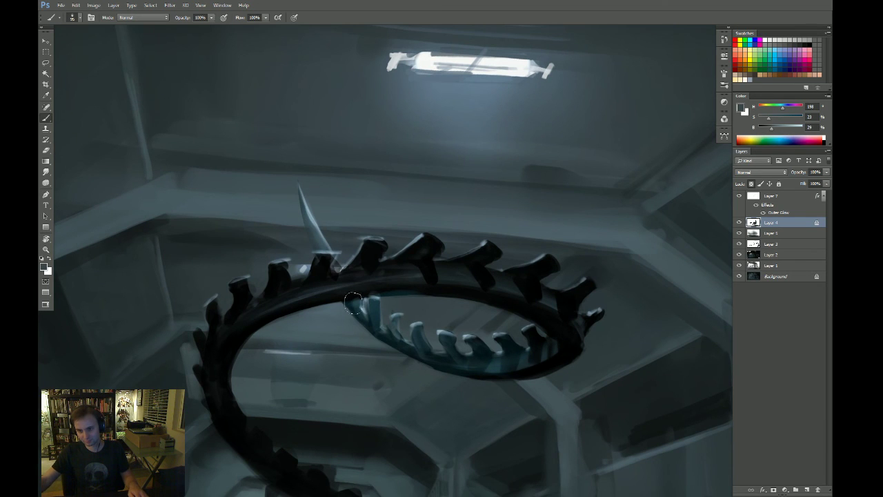
drag(347, 307, 387, 353)
key(])
key(])
key(])
drag(371, 323, 528, 362)
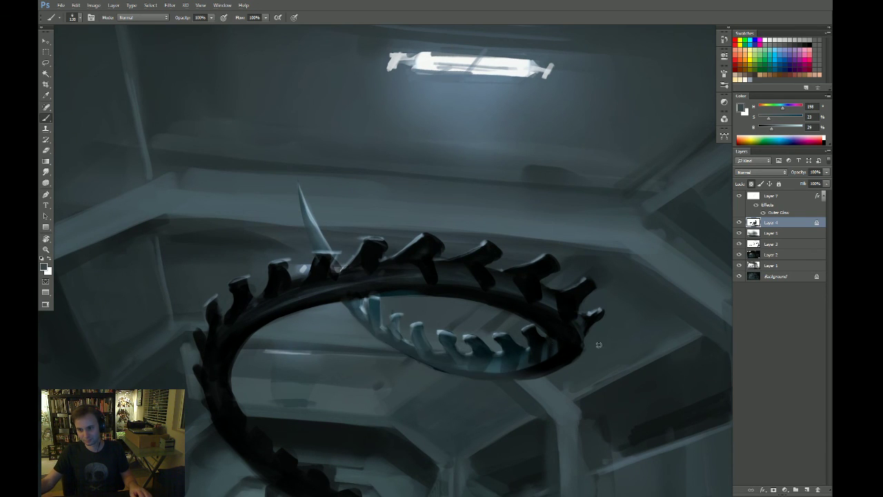
Undo the last haze stroke on the inner tail and enlarge the brush further
key(ctrl+z)
key(])
key(])
key(])
key(])
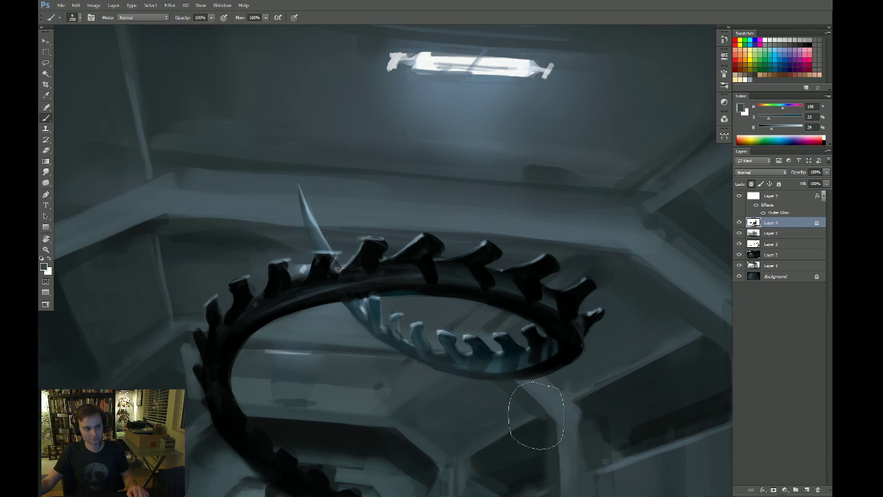
drag(511, 393, 395, 355)
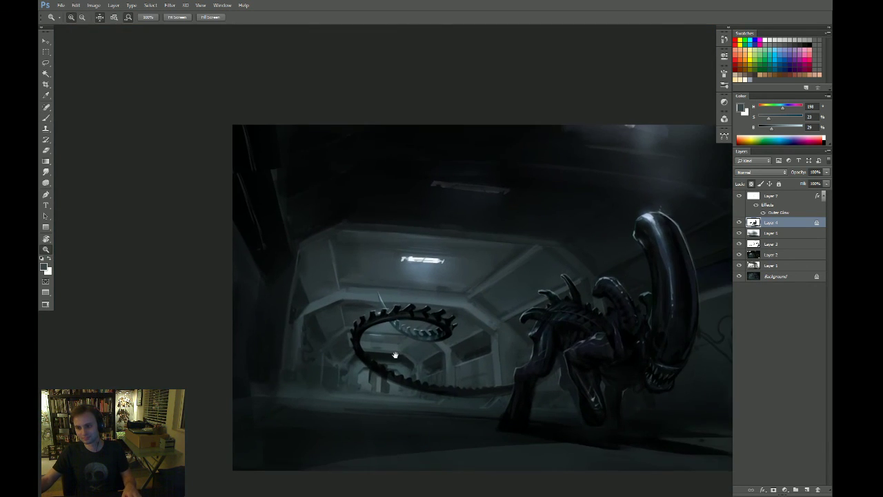
Paint a faint haze over the tail's outer bend and blend it with a sampled dark teal
click(462, 344)
key(b)
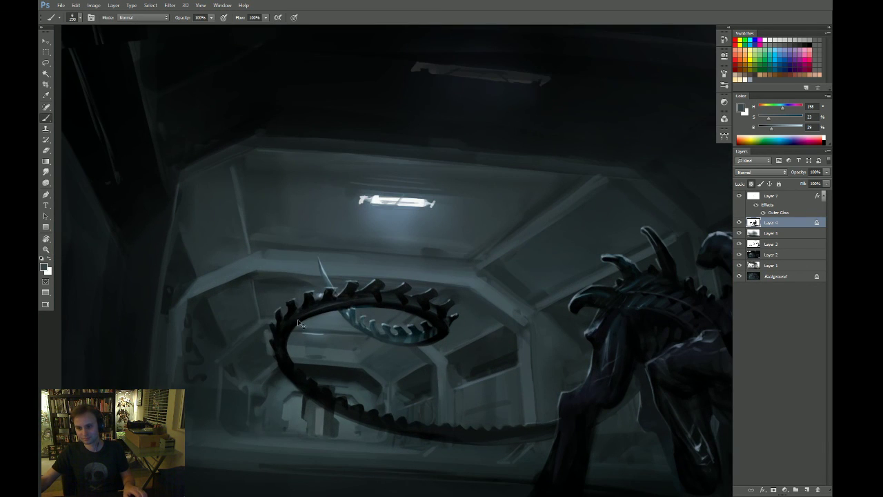
click(271, 352)
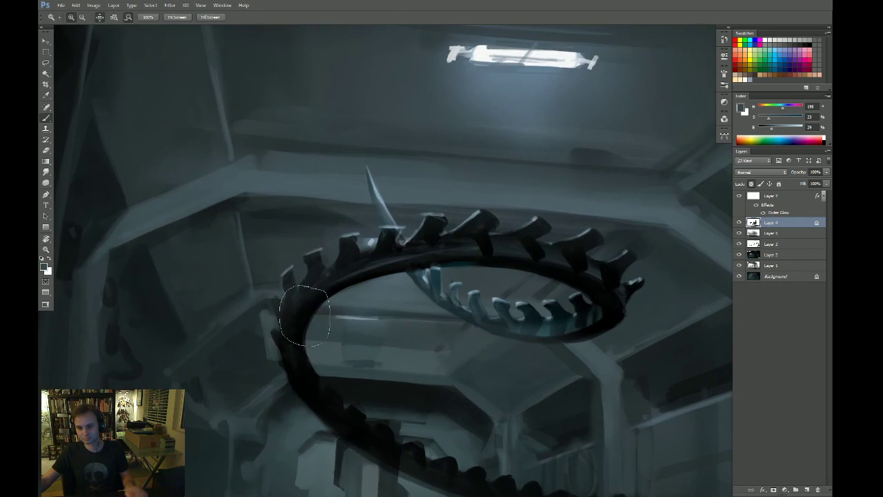
mouse_move(275, 354)
mouse_down()
mouse_move(317, 290)
mouse_move(278, 338)
mouse_move(295, 305)
mouse_up()
alt+click(302, 304)
drag(349, 279, 313, 294)
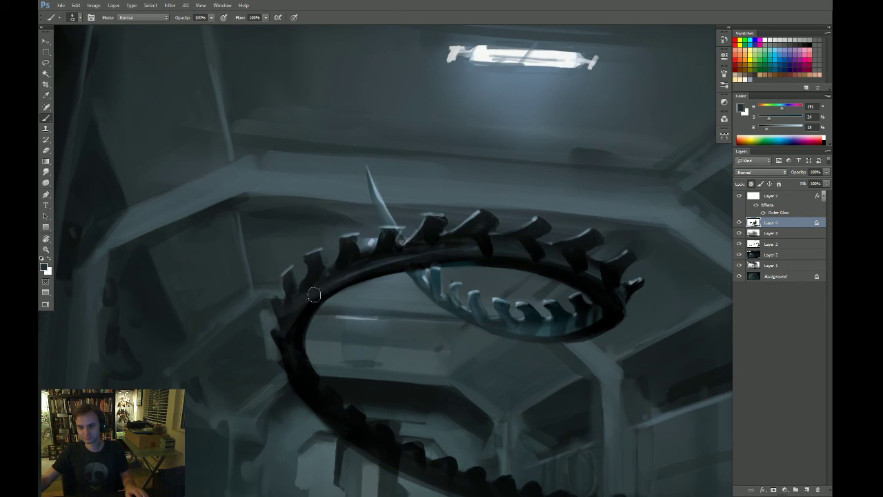
Reset the colours to default black and darken the underside of the tail's base beside the rear leg
key(ctrl+space)
drag(378, 282, 338, 329)
drag(427, 306, 331, 294)
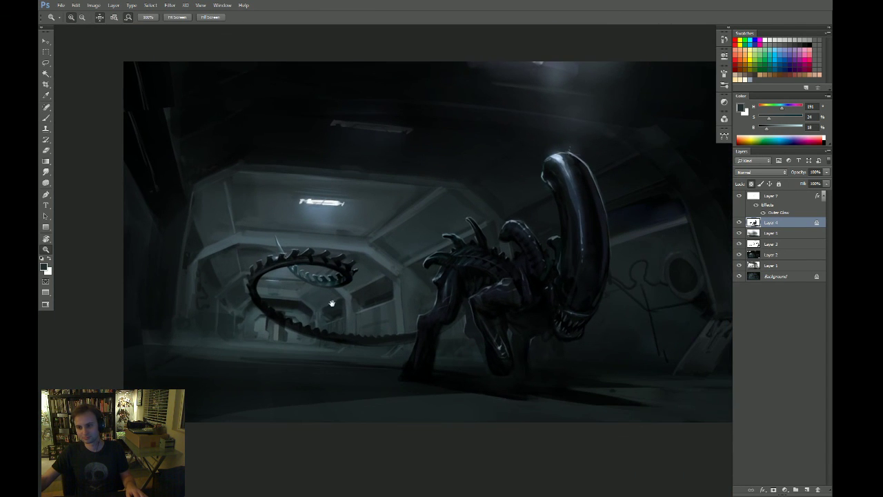
drag(429, 278, 421, 308)
drag(392, 339, 424, 296)
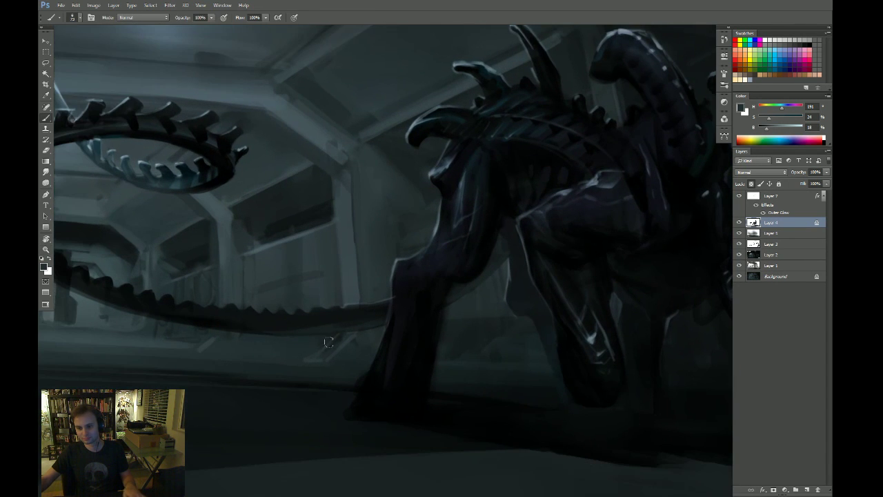
key(d)
drag(301, 331, 377, 322)
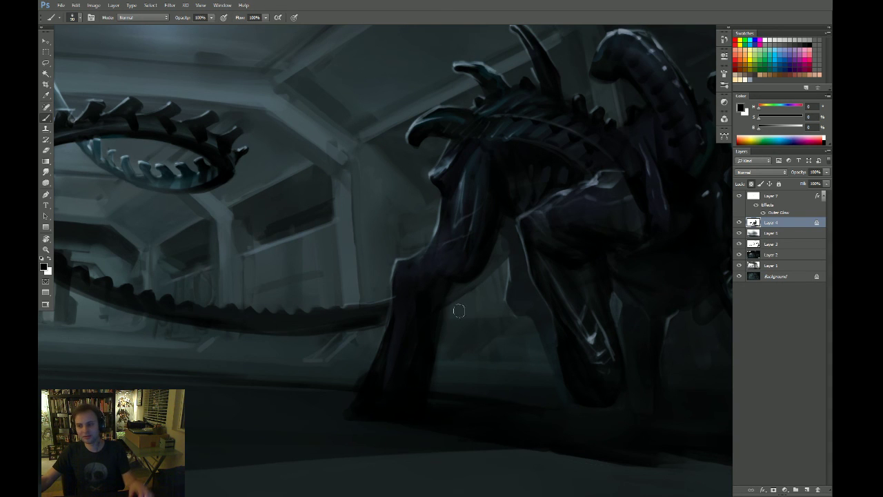
drag(474, 301, 491, 292)
Soften the tail's base behind the rear leg with broad strokes of a sampled dark teal
drag(425, 326, 439, 311)
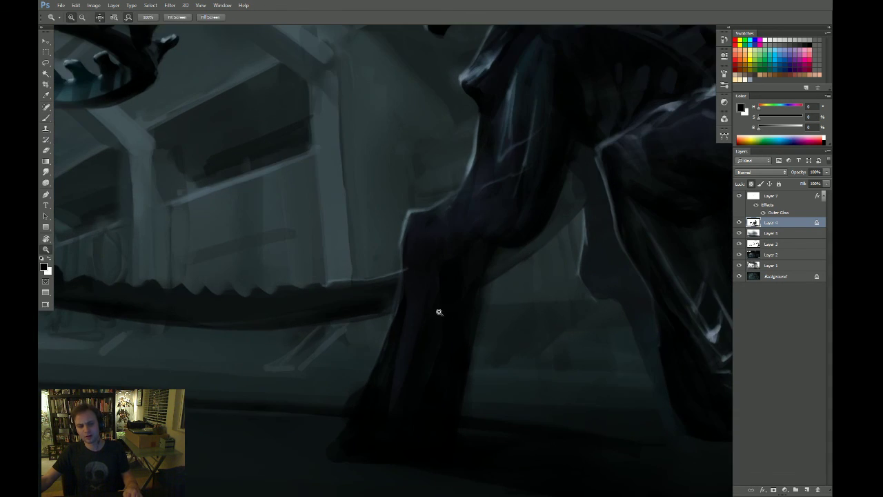
alt+click(500, 268)
drag(322, 321, 332, 320)
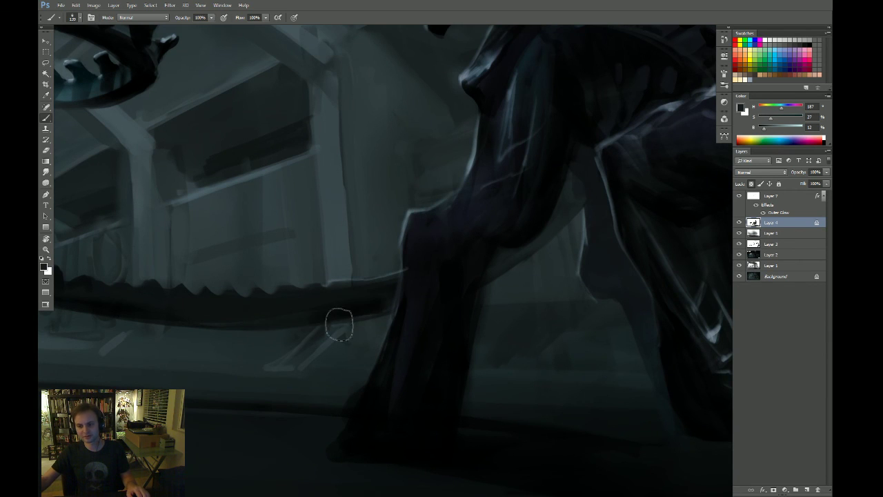
drag(360, 324, 374, 324)
drag(308, 321, 415, 295)
drag(347, 322, 394, 312)
alt+click(512, 296)
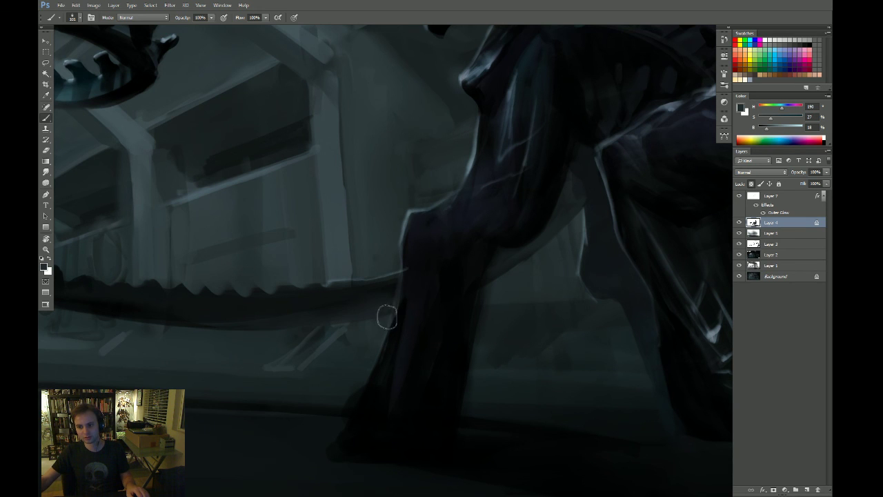
Paint small dark teal reflections on the knee of the creature's rear leg
key(z)
drag(398, 319, 363, 363)
drag(432, 282, 487, 277)
key(b)
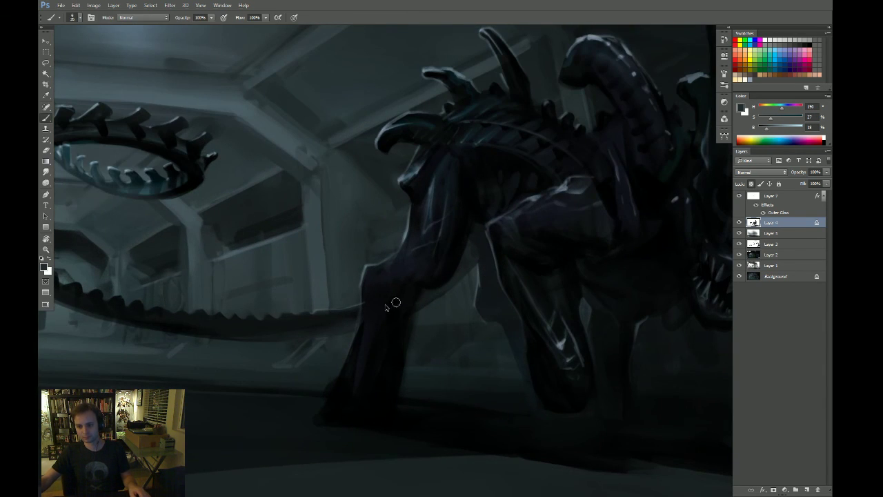
key(z)
drag(389, 303, 407, 303)
key(b)
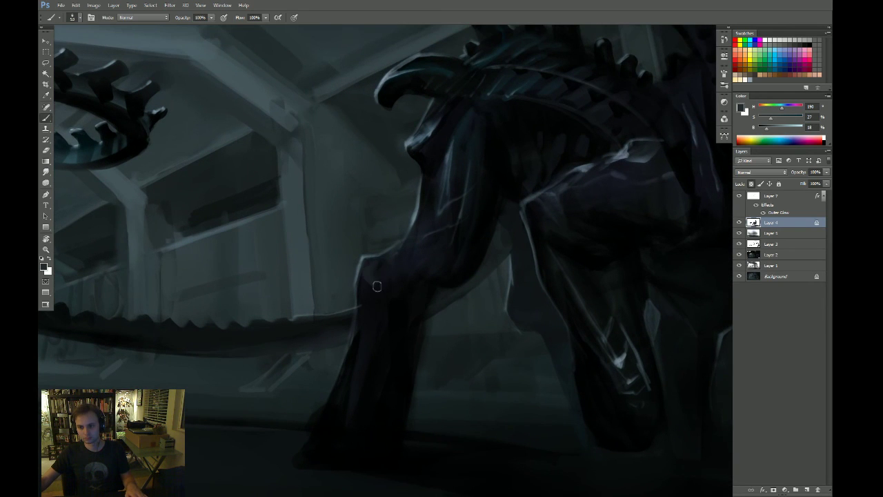
mouse_move(377, 261)
mouse_down()
mouse_move(375, 283)
mouse_move(375, 262)
mouse_up()
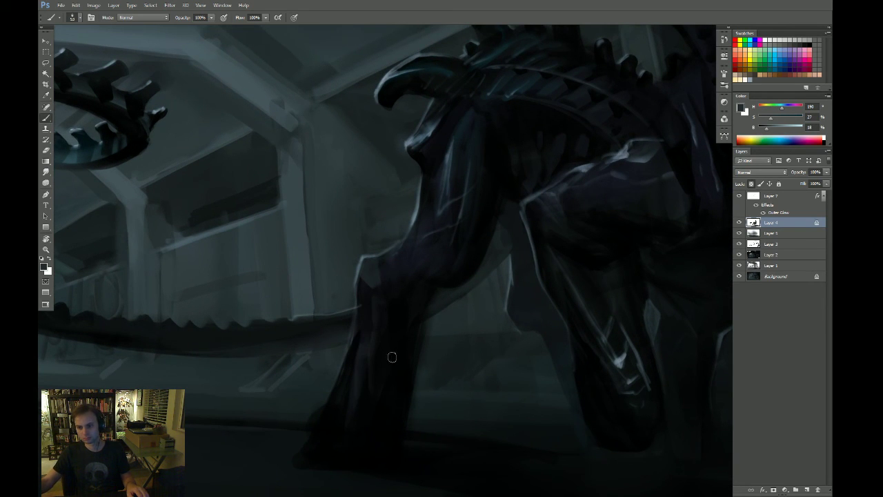
Paint a faint teal reflection down the rear leg's shin and refine it with a sampled near-black
drag(392, 357, 393, 407)
alt+click(393, 379)
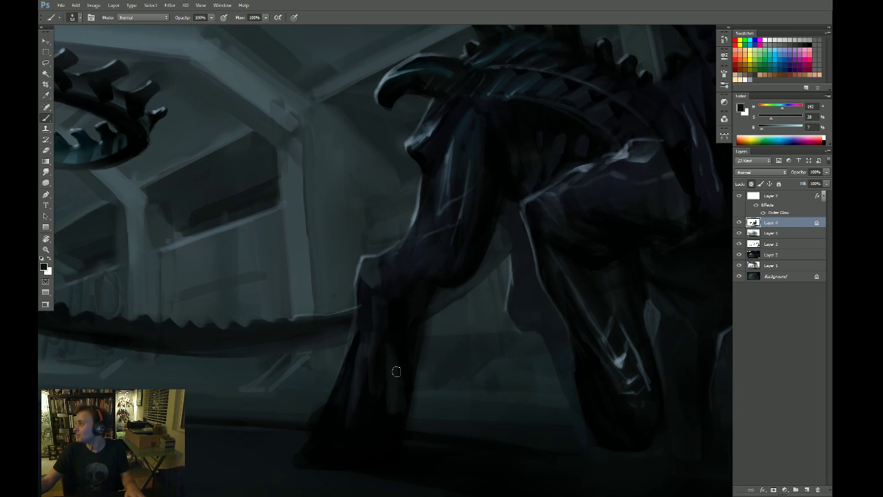
mouse_move(392, 339)
mouse_down()
mouse_move(407, 345)
mouse_move(400, 340)
mouse_up()
alt+click(428, 327)
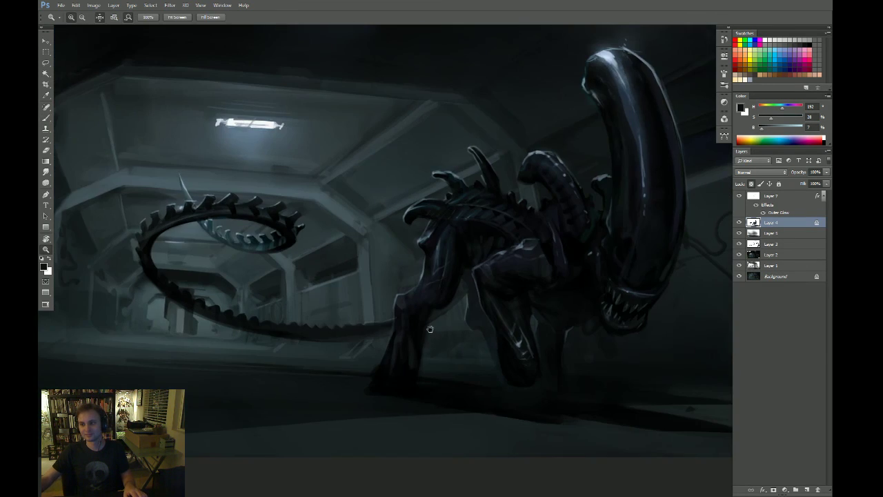
Toggle the visibility of the layer directly below Layer 4 to compare the painting with and without it
drag(520, 336, 440, 350)
key(f)
drag(600, 356, 465, 388)
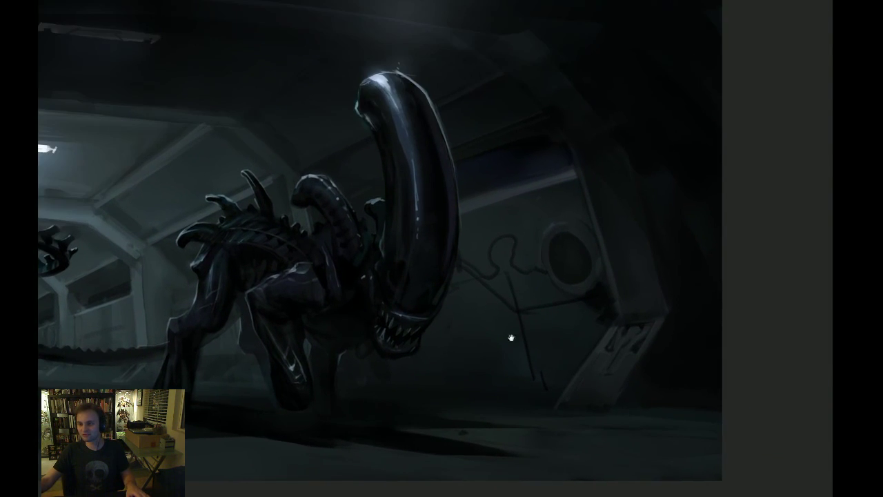
click(549, 279)
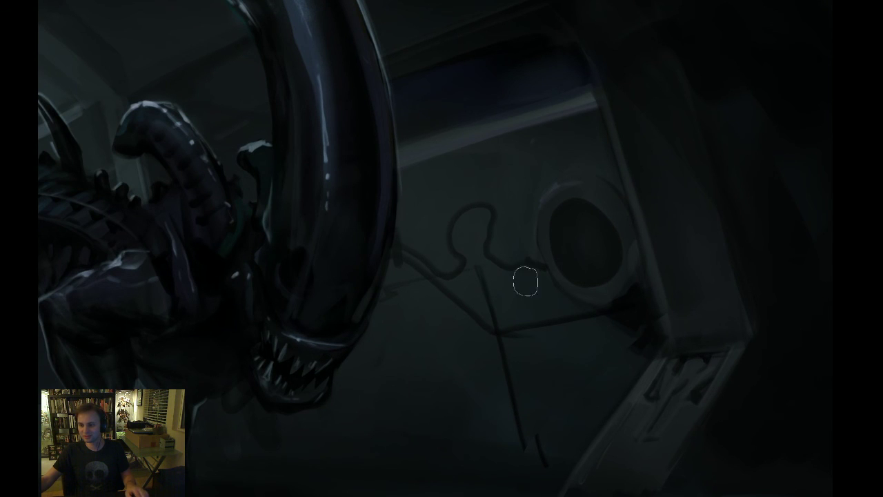
key(f)
scroll(506, 307, down, 3)
click(745, 235)
click(739, 234)
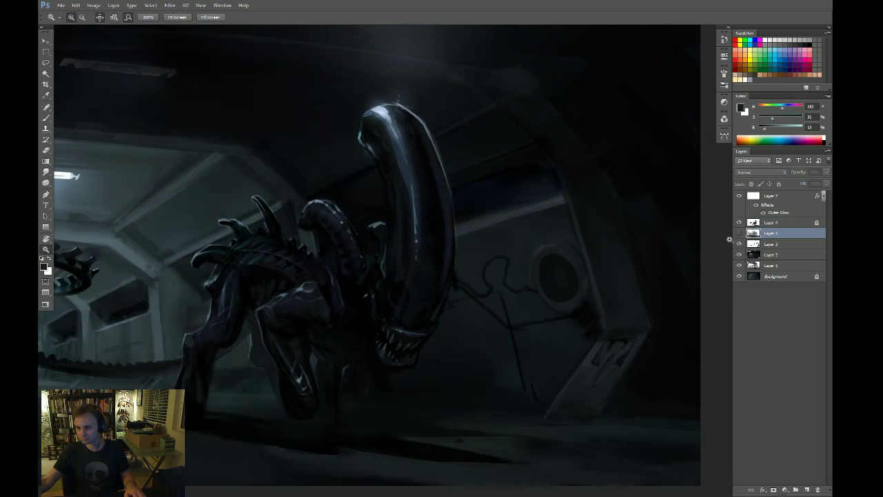
click(739, 234)
click(739, 234)
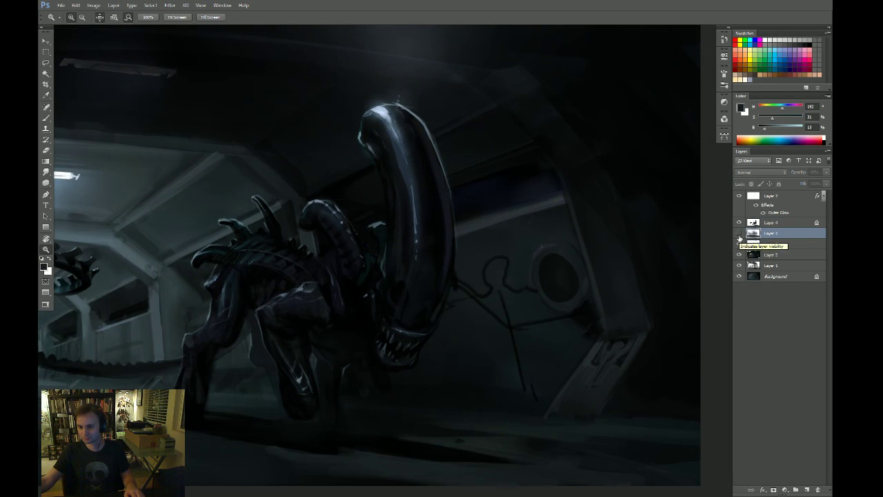
click(739, 235)
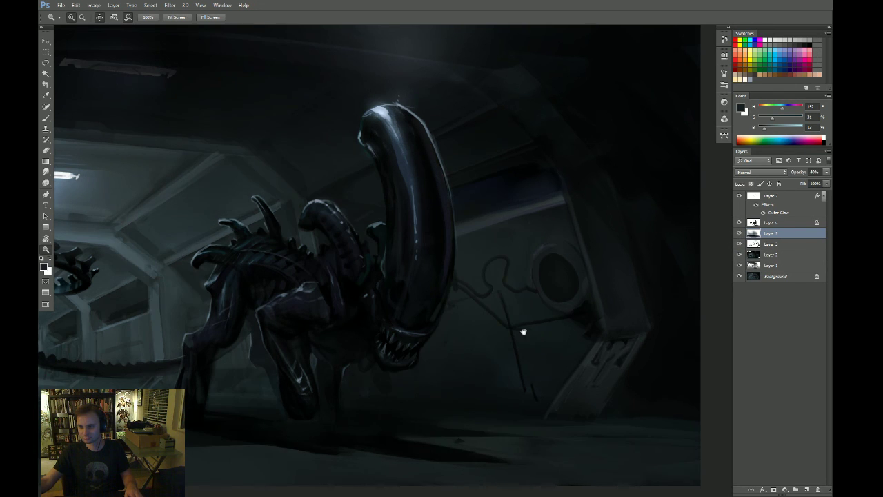
Add a new layer below Layer 4 and fade the wall cables beside the head with sampled dark wall tones
drag(522, 331, 531, 316)
key(b)
alt+click(522, 271)
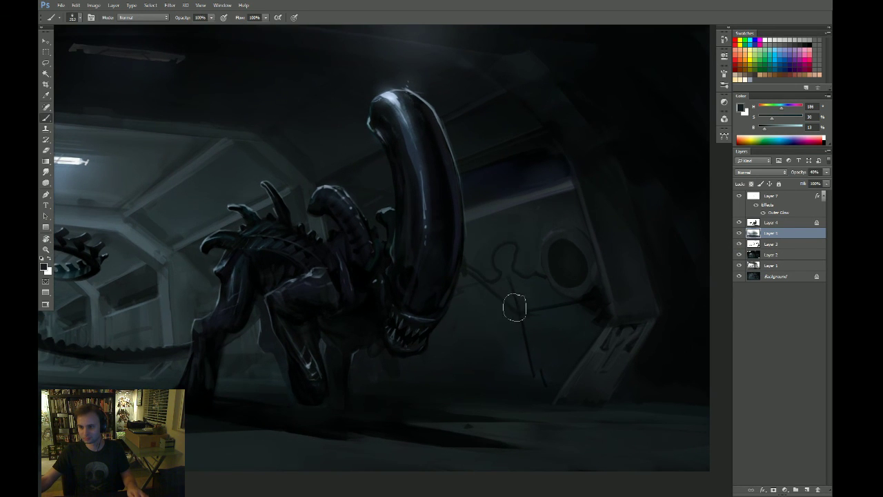
key(ctrl+shift+n)
key(Return)
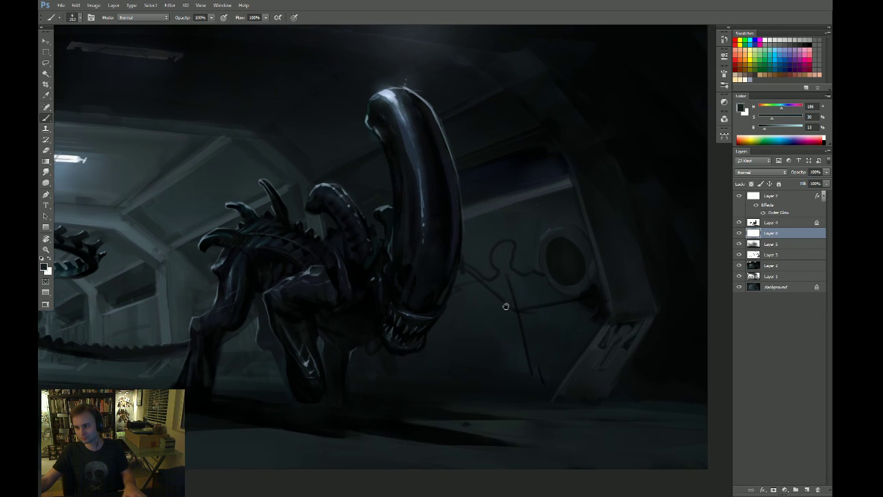
mouse_move(484, 274)
mouse_down()
mouse_move(445, 256)
mouse_move(469, 271)
mouse_up()
alt+click(449, 252)
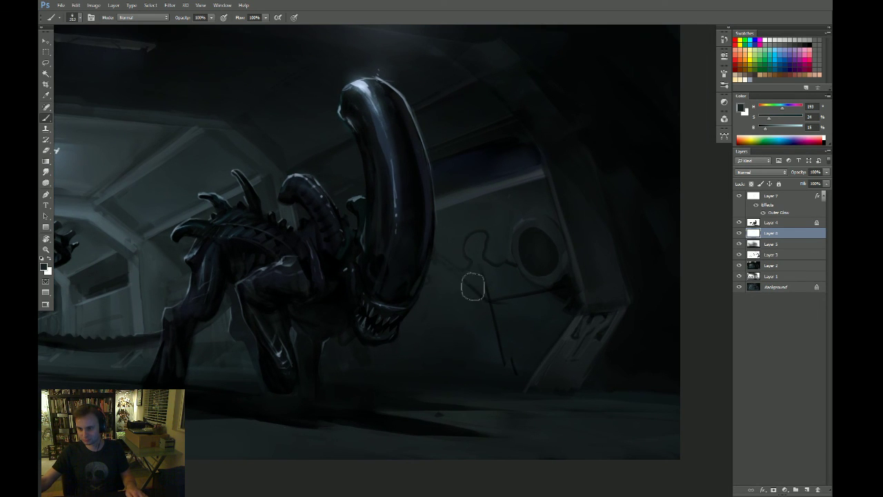
Try to shrink the dark opening of the round wall port with sampled dark wall greys and a thin lighter outline
key(r)
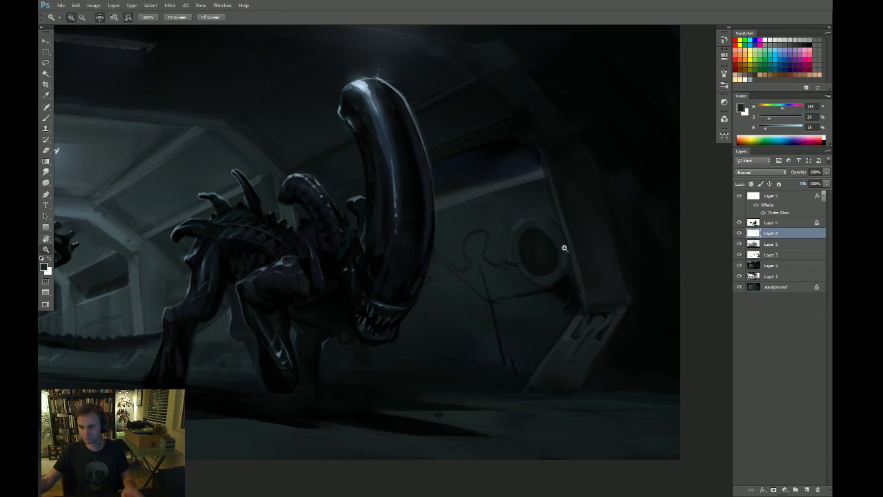
drag(561, 247, 495, 318)
mouse_move(492, 307)
mouse_down()
mouse_move(506, 302)
mouse_move(473, 314)
mouse_move(484, 313)
mouse_up()
key(z)
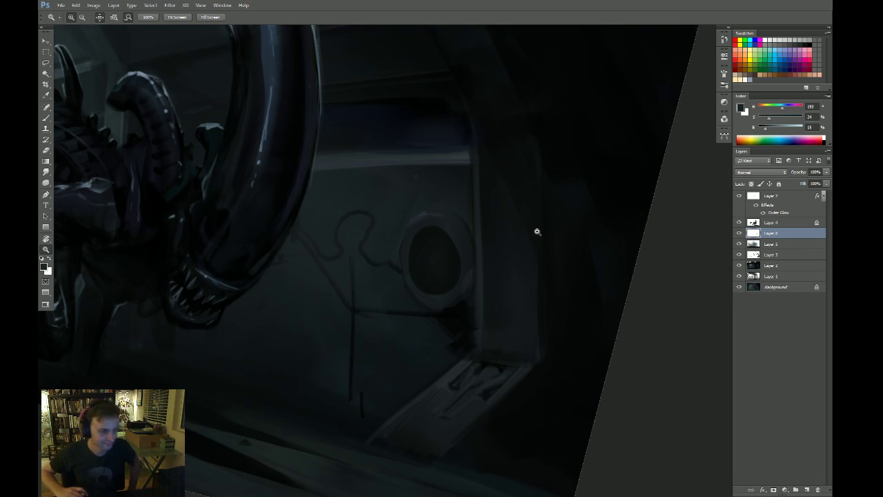
drag(527, 329, 512, 315)
key(b)
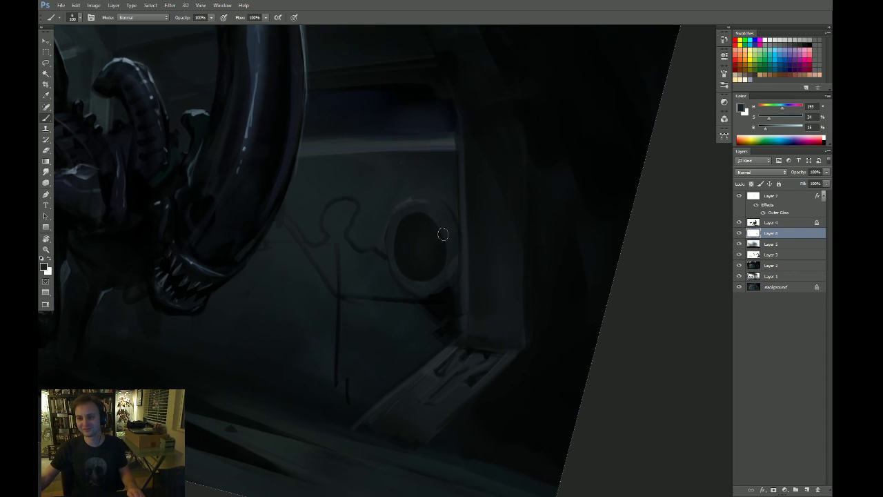
alt+click(401, 219)
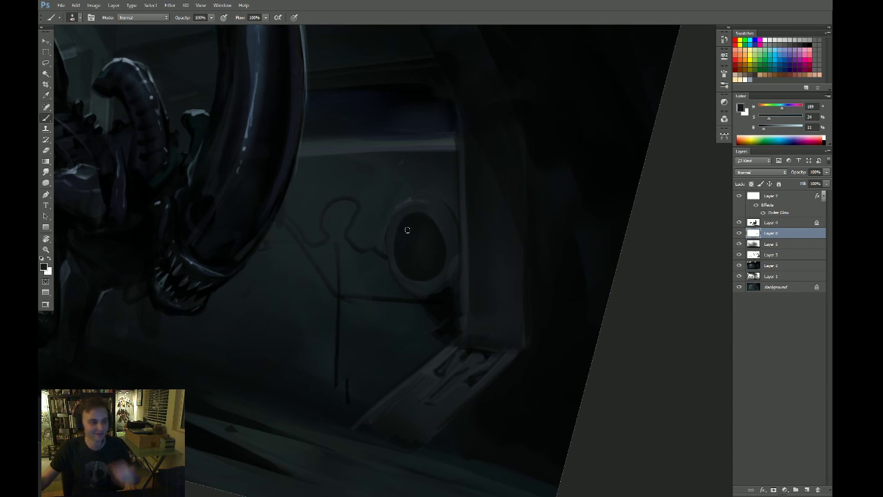
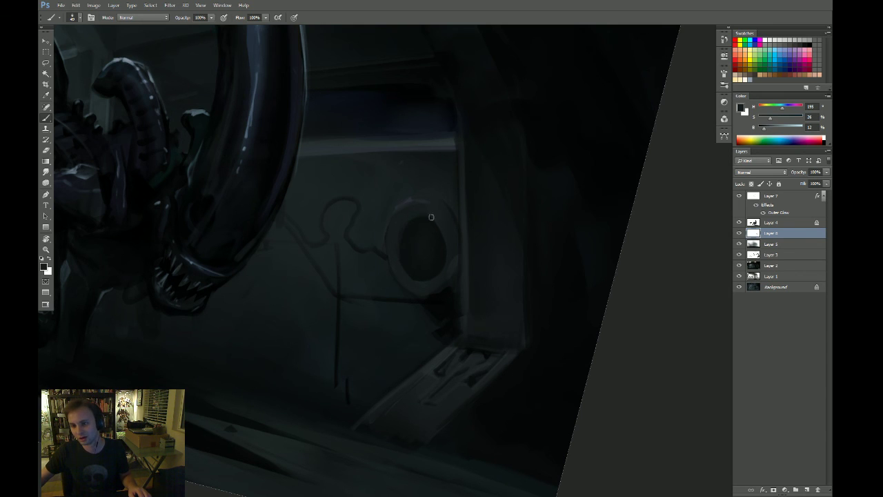
drag(426, 238, 408, 259)
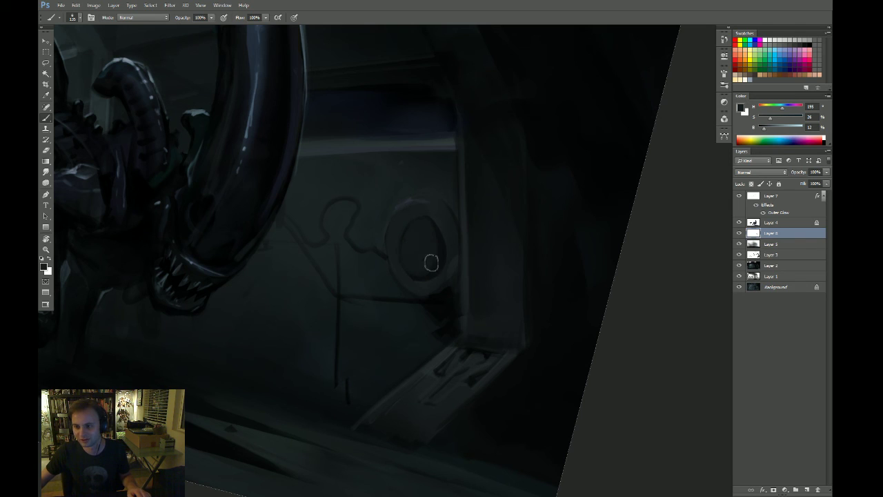
alt+click(404, 198)
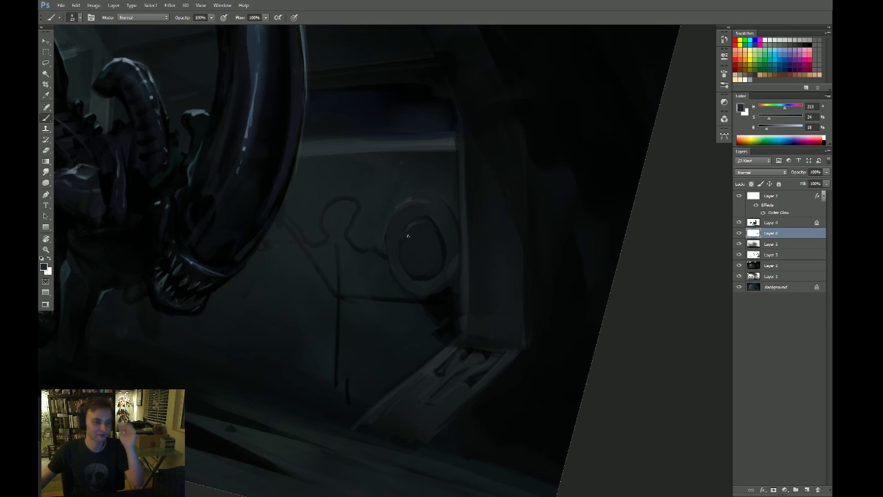
Paint a thin blue-grey highlight along the lower inner rim of the round wall port using sampled tones
key(z)
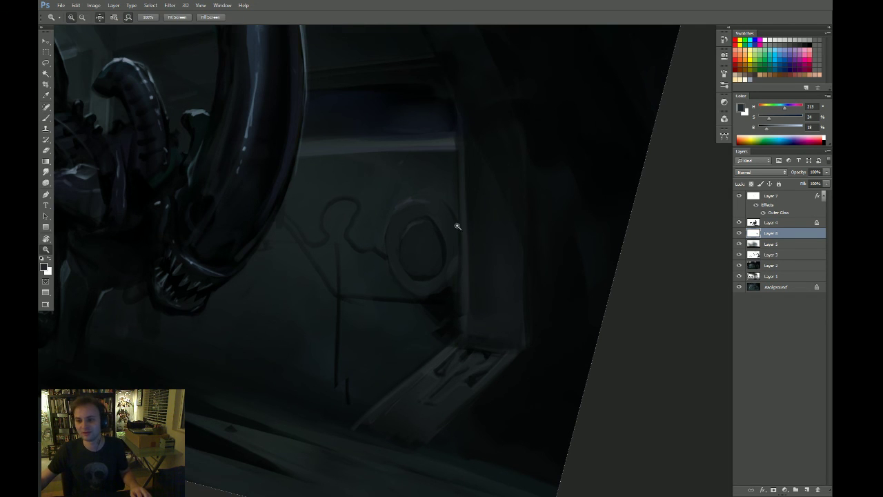
drag(457, 226, 435, 249)
key(Escape)
mouse_move(597, 278)
mouse_down()
mouse_move(486, 264)
mouse_move(421, 288)
mouse_move(434, 266)
mouse_move(446, 298)
mouse_move(437, 250)
mouse_up()
click(598, 268)
click(628, 274)
key(e)
key(b)
alt+click(449, 249)
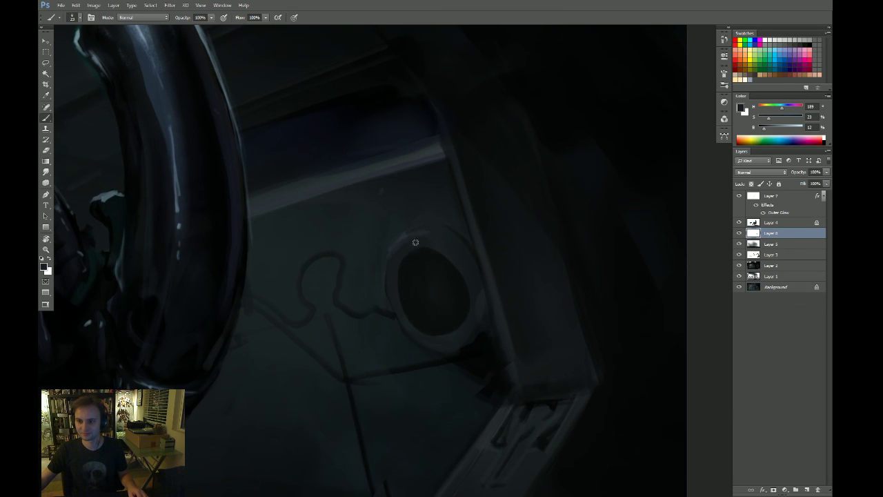
drag(450, 330, 466, 318)
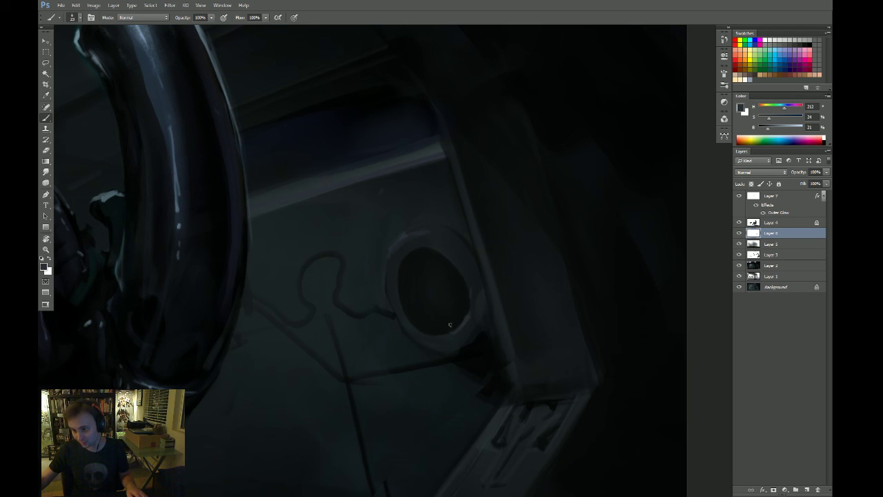
mouse_move(455, 352)
mouse_down()
mouse_move(439, 359)
mouse_move(389, 340)
mouse_up()
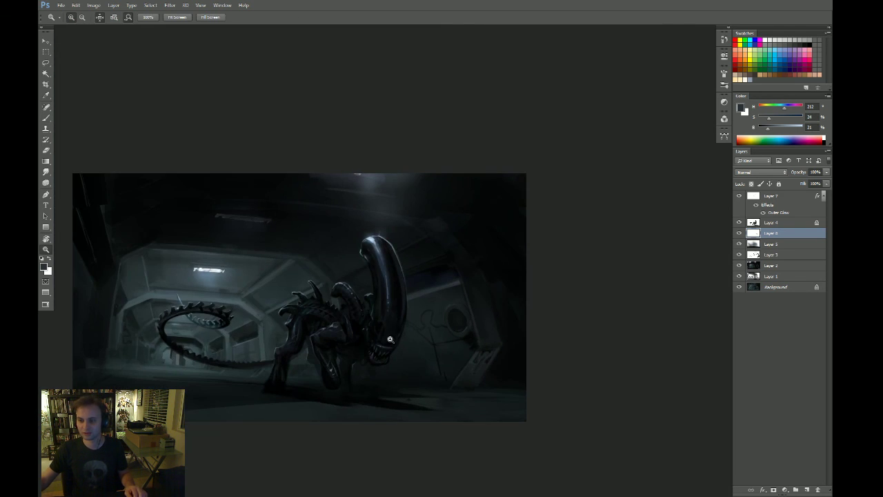
Detail the inside of the round wall port with curved grey ring segments and black gaps between them
drag(478, 321, 529, 301)
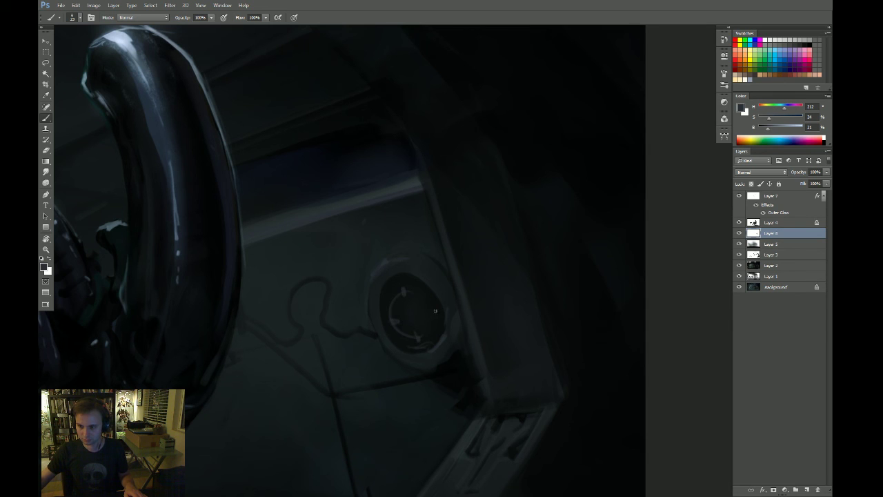
drag(435, 311, 431, 312)
drag(447, 336, 420, 340)
key(r)
drag(517, 345, 471, 388)
mouse_move(400, 305)
mouse_down()
mouse_move(423, 301)
mouse_move(405, 313)
mouse_up()
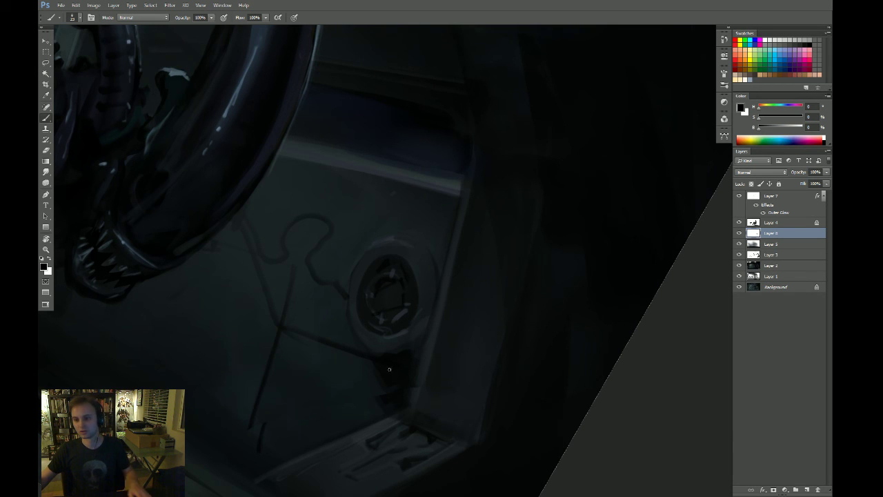
key(Escape)
key(z)
drag(437, 305, 390, 306)
mouse_move(454, 292)
mouse_down()
mouse_move(477, 279)
mouse_move(521, 280)
mouse_up()
key(b)
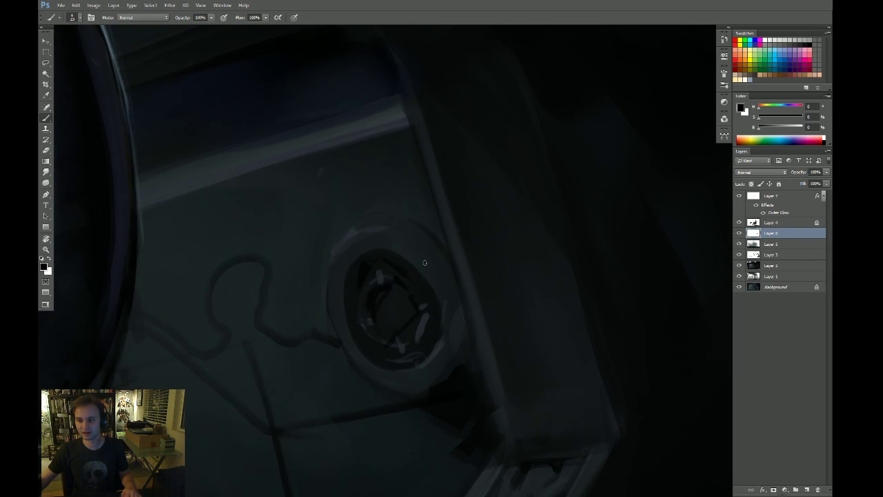
Paint a sampled near-black shadow around the outer lower edge of the round wall port's ring
alt+click(404, 271)
key(r)
drag(504, 311, 463, 340)
key(b)
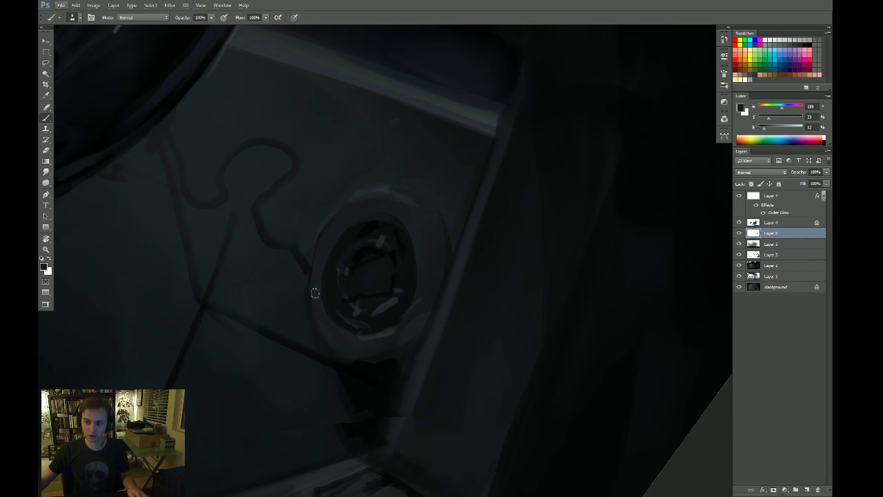
alt+click(352, 374)
key(r)
drag(476, 341, 384, 384)
key(b)
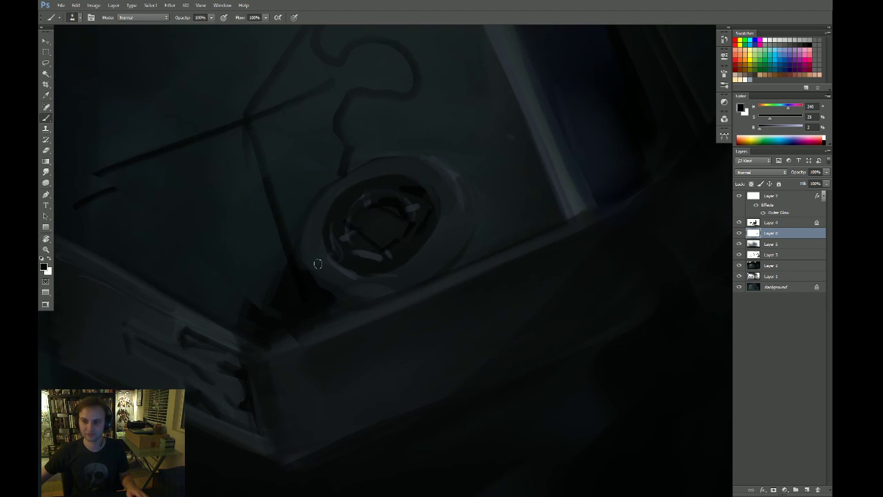
drag(308, 276, 307, 241)
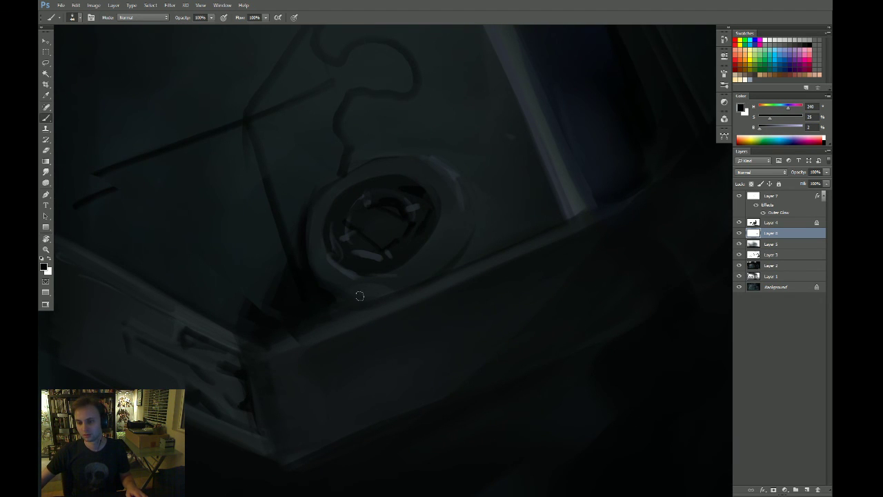
key(r)
key(Escape)
key(b)
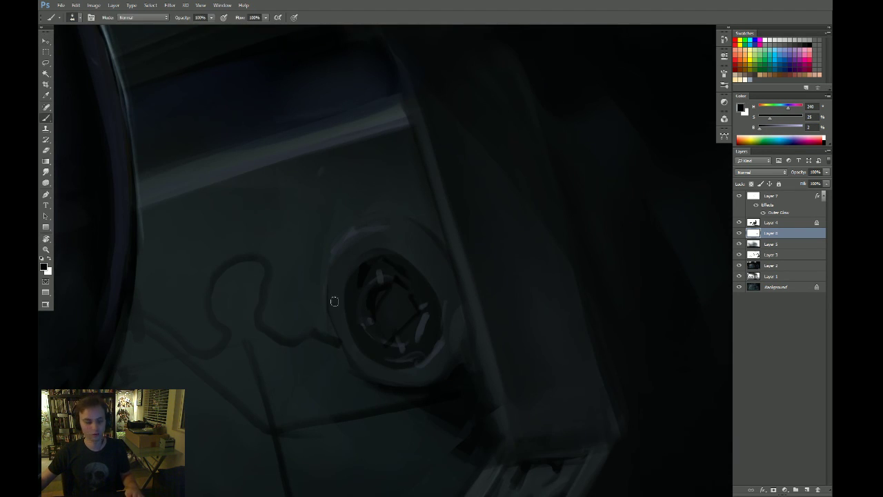
Soften the shadow beside the round wall port's ring with a dark tone sampled from its edge
alt+click(336, 308)
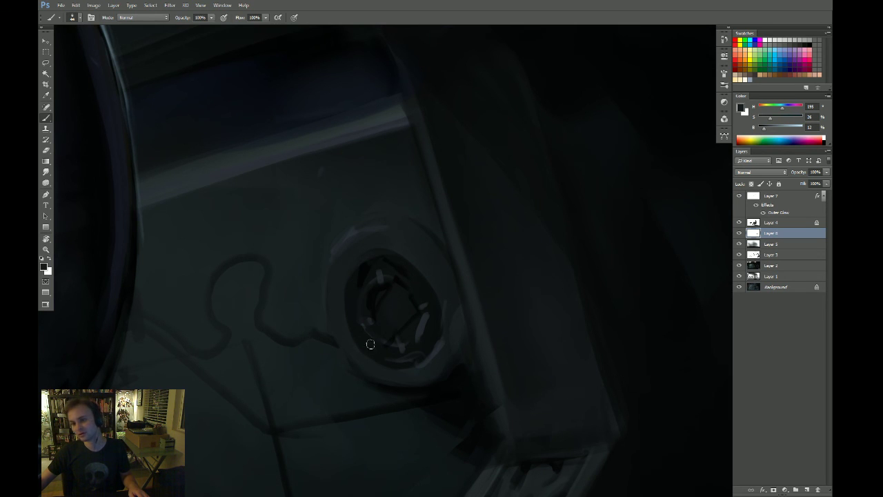
key(r)
drag(369, 344, 430, 256)
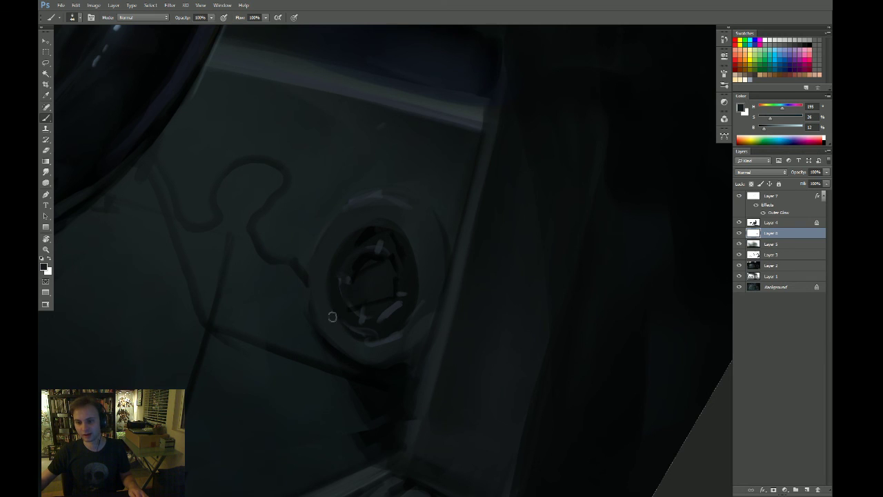
key(z)
drag(339, 259, 280, 398)
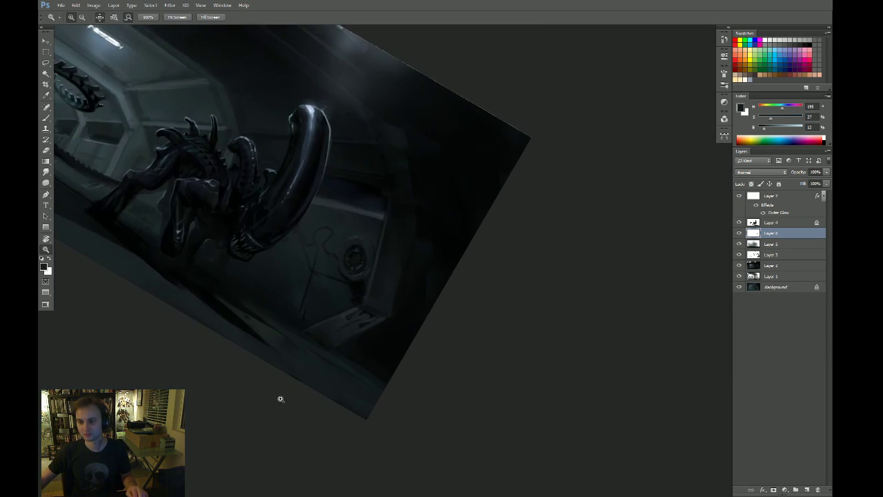
key(Escape)
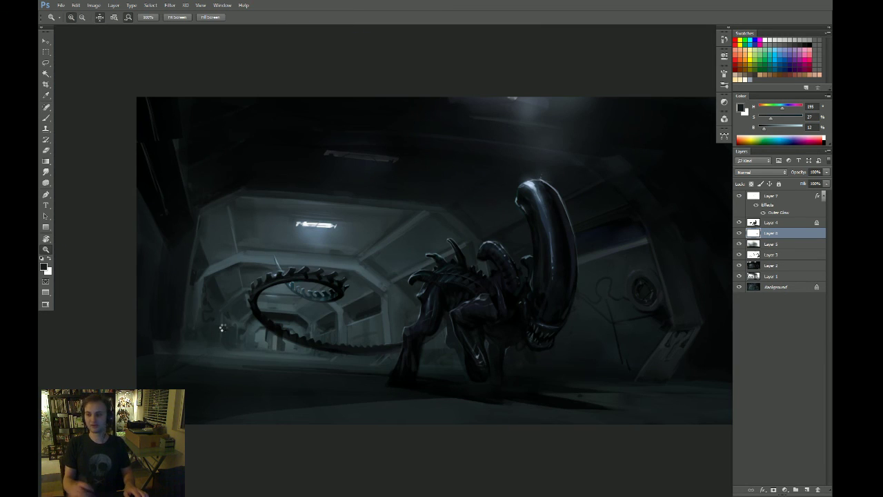
Flip the image horizontally and brighten the round wall port with sampled blue-grey and a faint 10% Linear Dodge gradient
key(ctrl+shift+h)
drag(315, 281, 346, 267)
drag(240, 271, 294, 258)
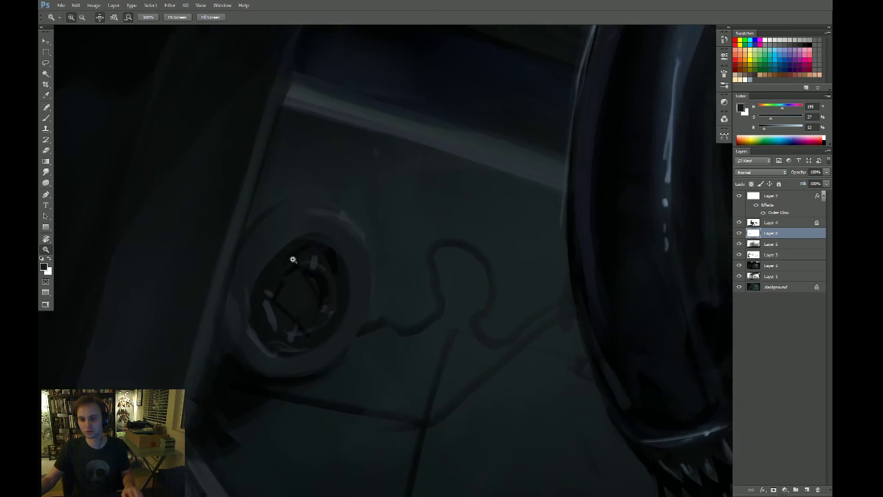
key(b)
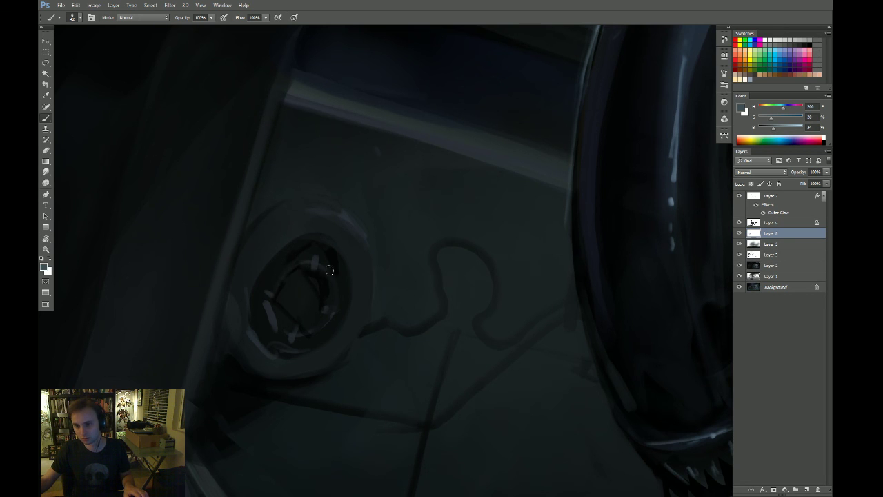
key(z)
mouse_move(336, 309)
mouse_down()
mouse_move(352, 345)
mouse_move(336, 323)
mouse_up()
scroll(336, 323, up, 4)
key(g)
drag(242, 250, 229, 305)
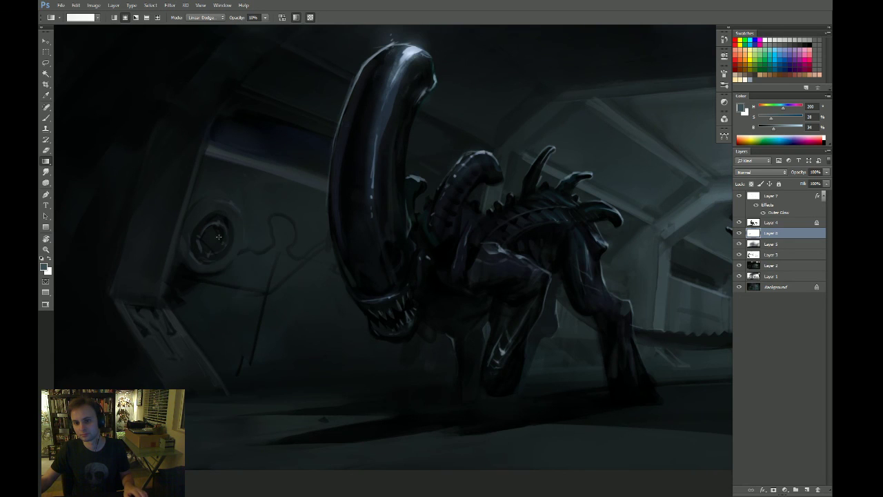
drag(382, 309, 335, 265)
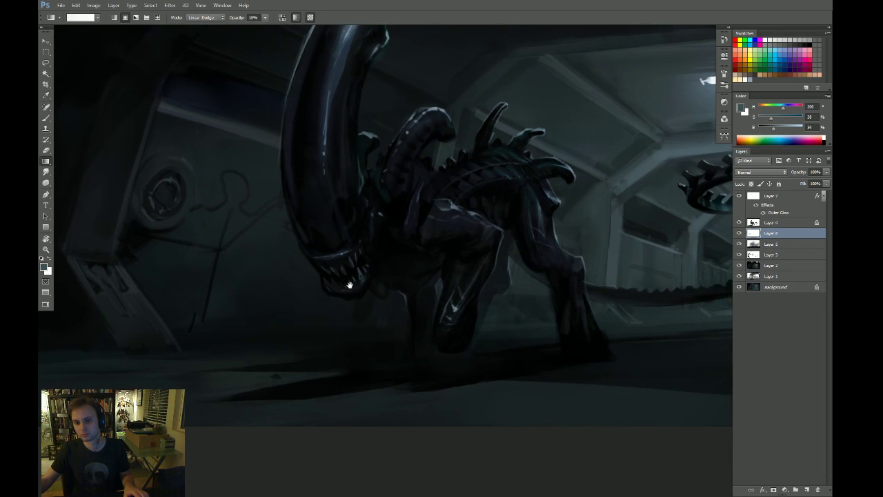
Try to darken the wall and cables in front of the creature's head with a large brush in sampled near-black
key(b)
alt+click(140, 240)
key(z)
drag(207, 236, 178, 289)
scroll(207, 262, up, 4)
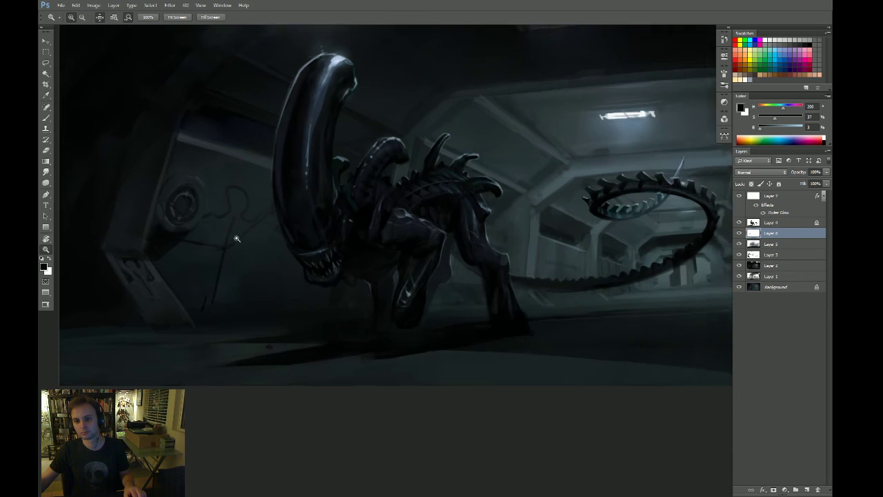
key(b)
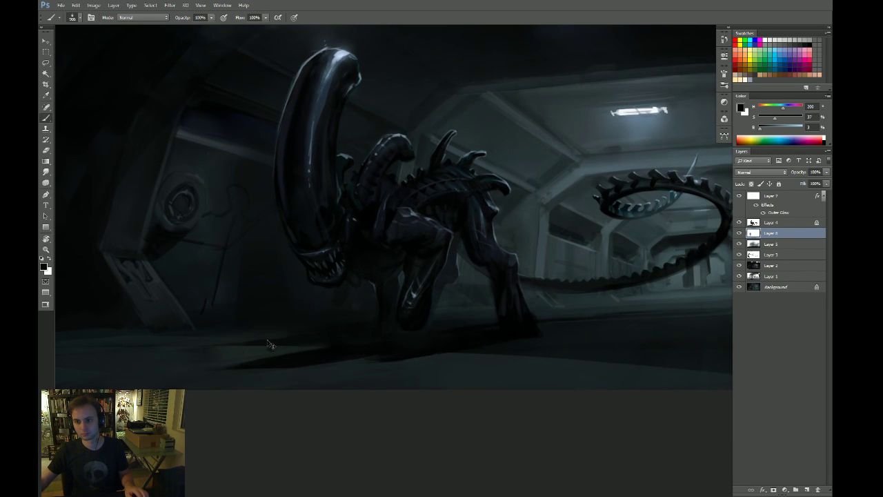
key(ctrl+alt+z)
key(ctrl+alt+z)
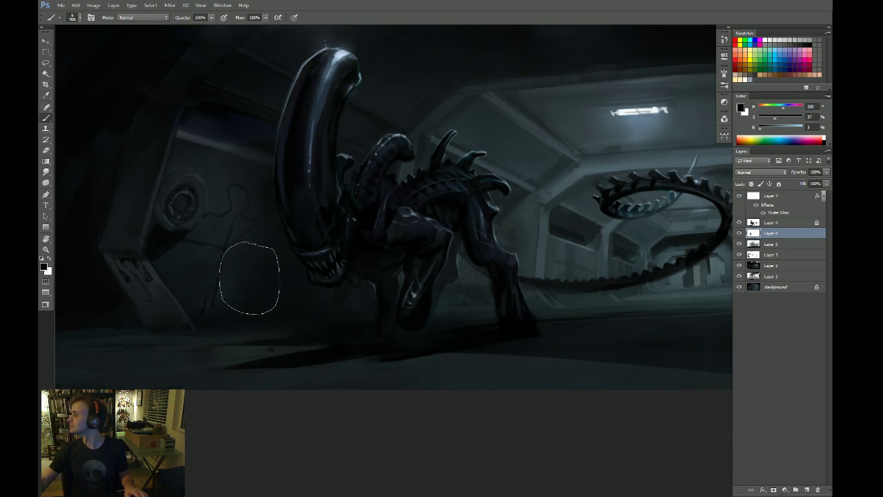
Switch to the Smudge tool and enlarge its brush to 277 px
key(r)
key(])
key(])
key(])
key(])
key(])
key(])
key(])
key(])
key(])
key(])
key(])
key(])
key(])
key(])
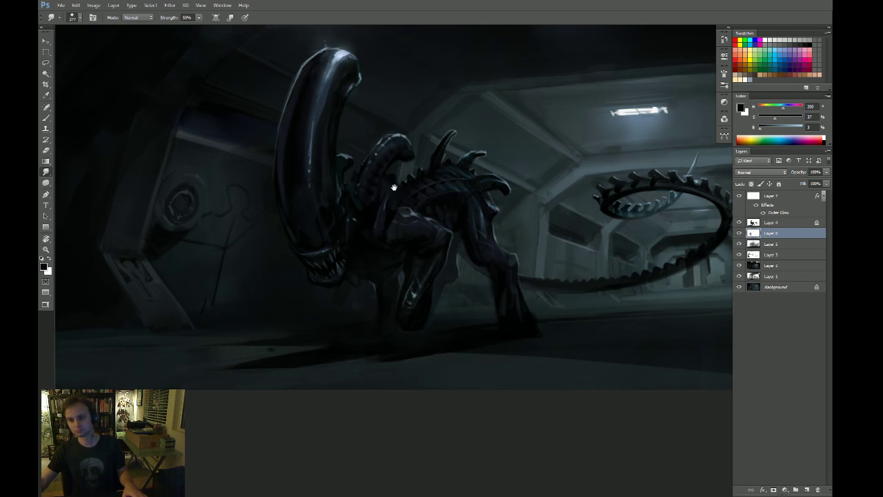
On Layer 7, paint a faint rim light along the head's upper edge in a sampled dark blue and trim it with the Eraser
key(r)
drag(233, 427, 438, 348)
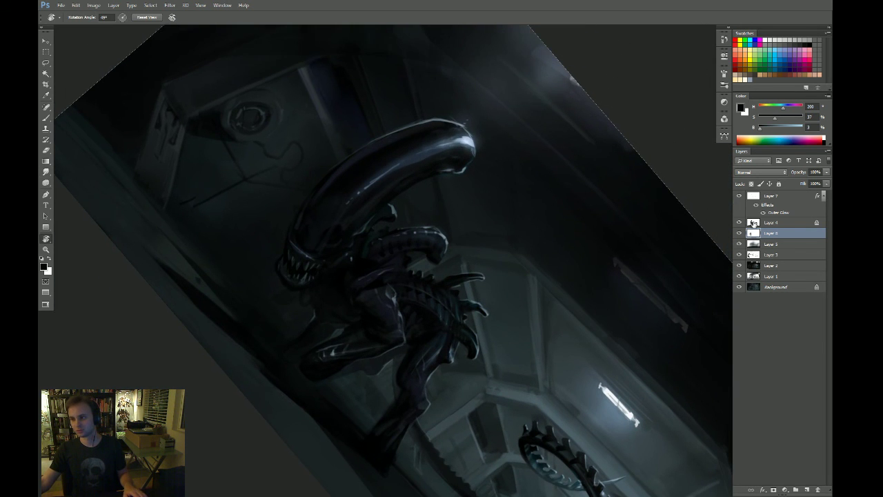
click(753, 223)
click(754, 197)
click(757, 225)
drag(493, 219, 488, 259)
drag(413, 199, 442, 196)
key(b)
alt+click(491, 200)
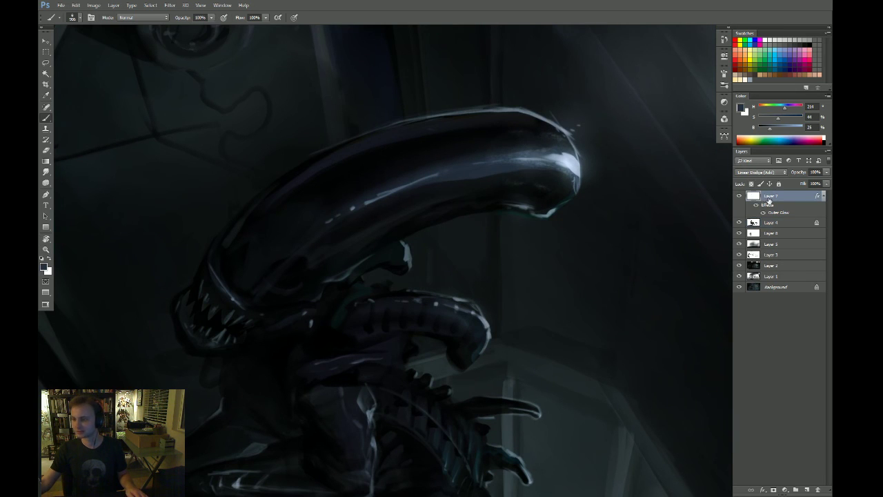
key(alt+bracketright)
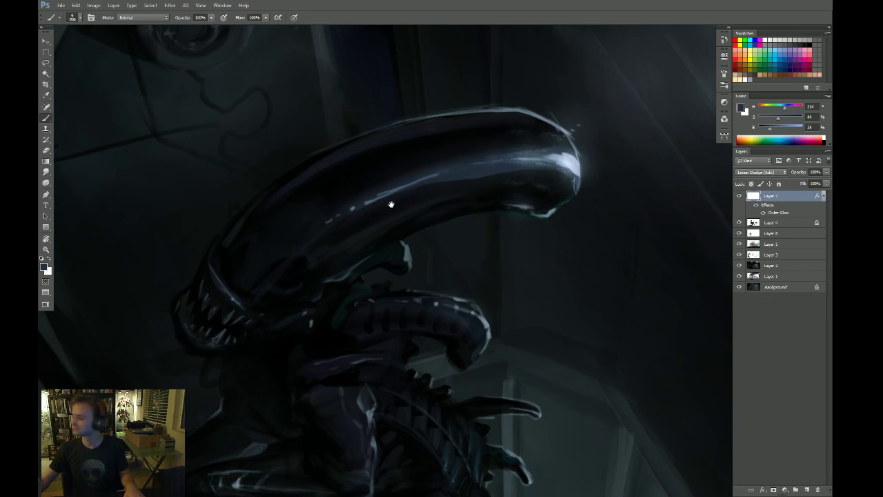
drag(391, 205, 421, 210)
drag(351, 181, 243, 199)
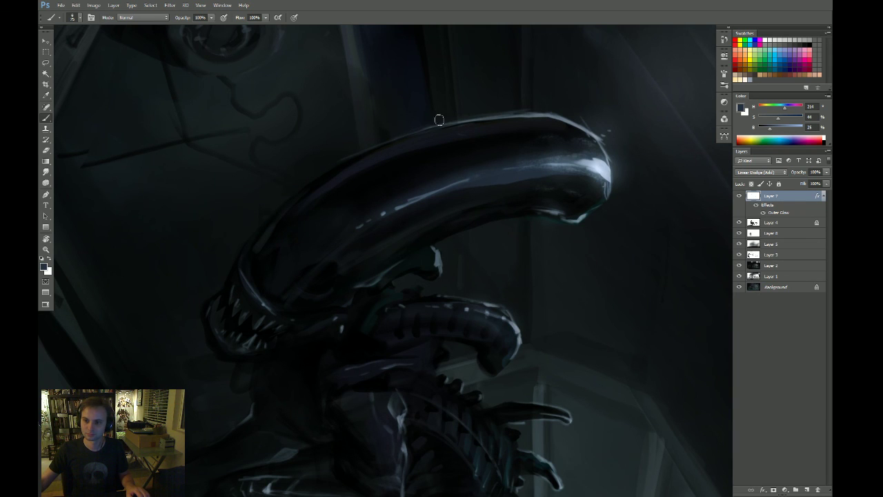
mouse_move(257, 222)
mouse_down()
mouse_move(329, 166)
mouse_move(471, 150)
mouse_up()
key(e)
drag(299, 172, 292, 185)
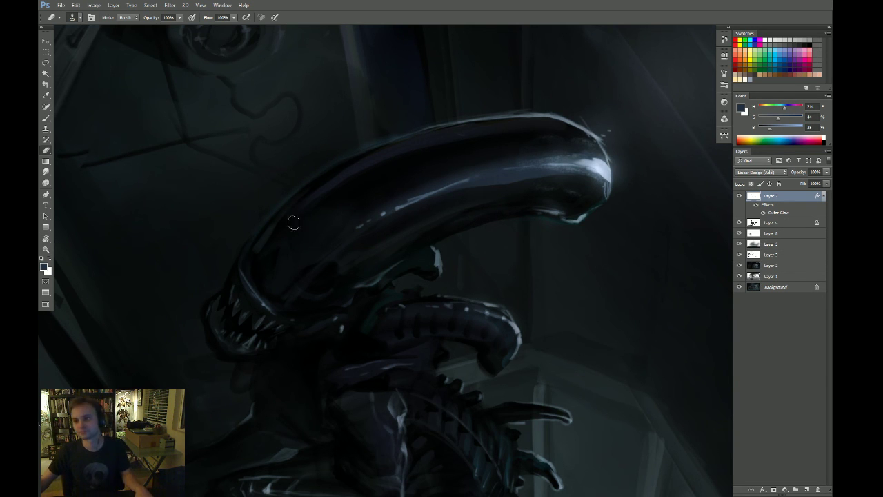
Review the whole painting at several magnifications and in full-screen view, checking the creature, its tail and the corridor
key(Escape)
mouse_move(370, 189)
mouse_down()
mouse_move(354, 258)
mouse_move(295, 250)
mouse_up()
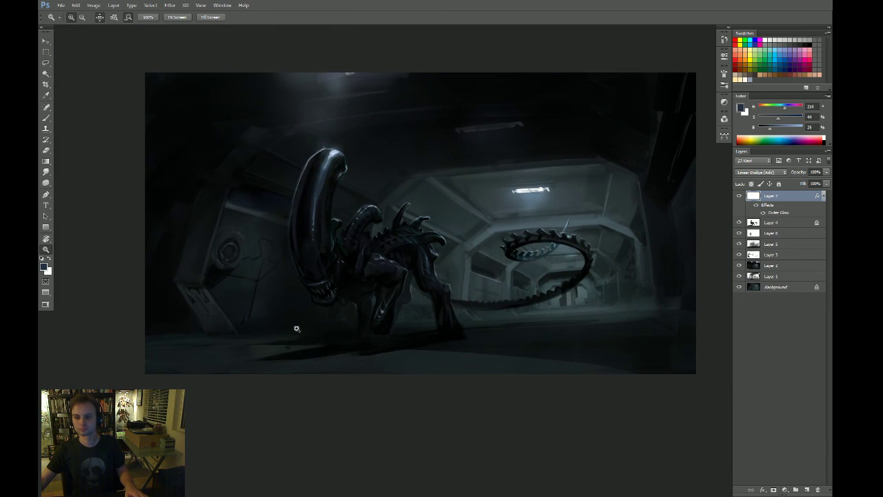
key(e)
scroll(296, 328, up, 4)
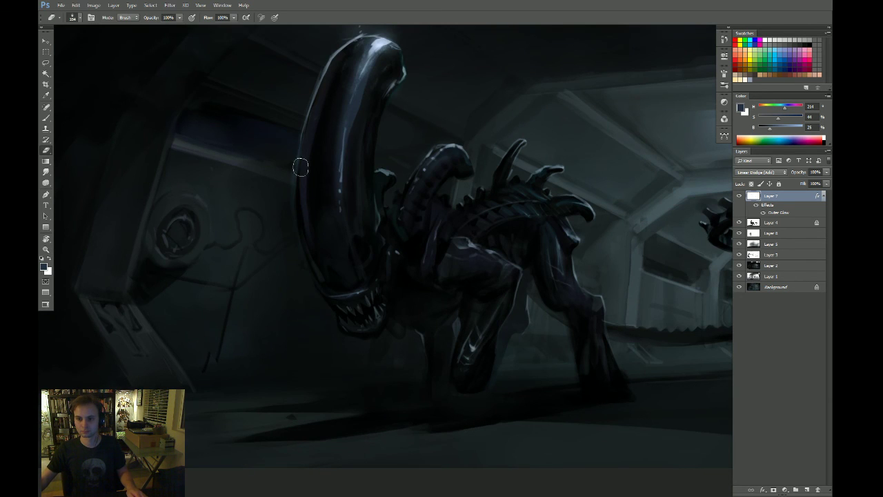
drag(472, 244, 315, 283)
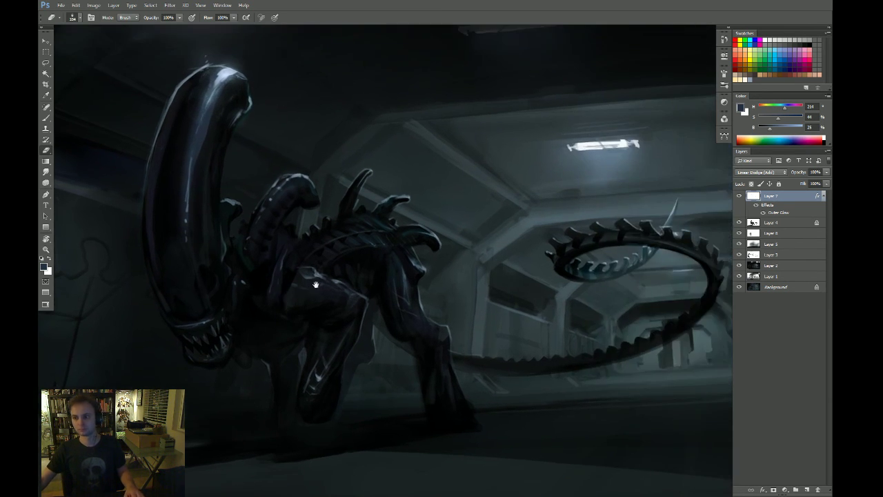
mouse_move(534, 278)
mouse_down()
mouse_move(402, 244)
mouse_move(359, 249)
mouse_up()
key(z)
scroll(489, 301, down, 5)
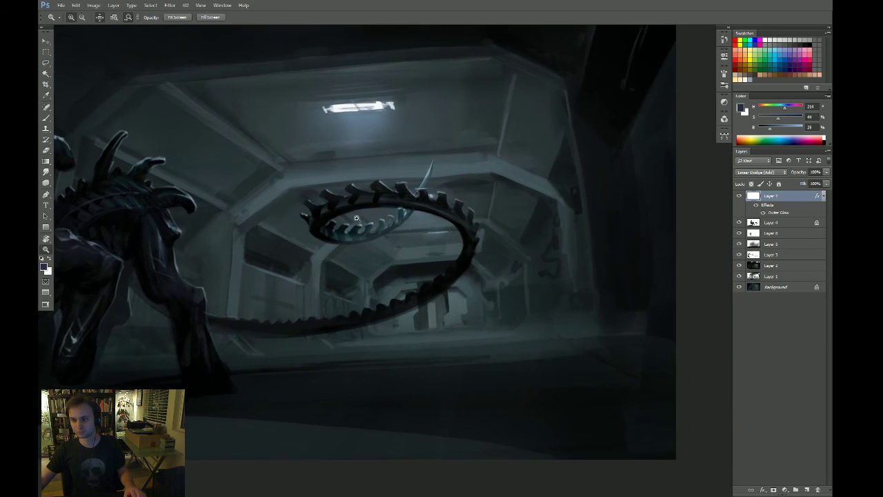
key(f)
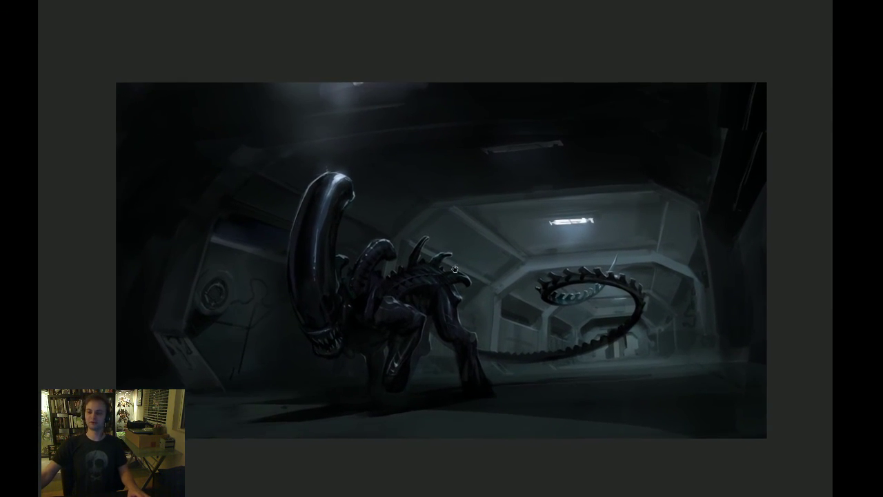
key(ctrl+0)
drag(444, 271, 438, 268)
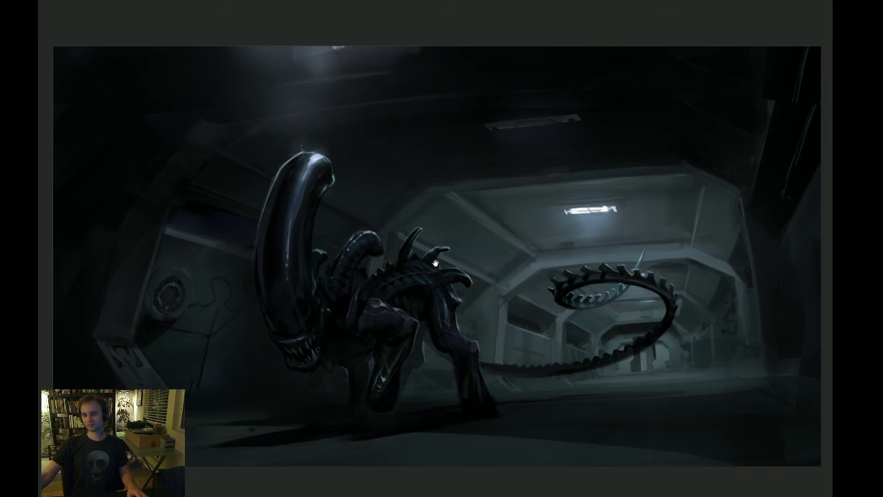
key(f)
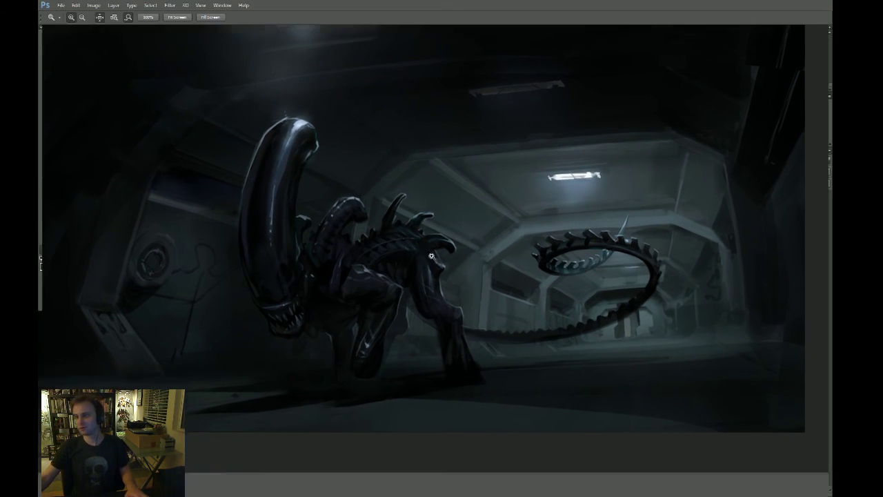
Copy the merged painting into a new document at clipboard size and merge the pasted layer into the background
click(770, 223)
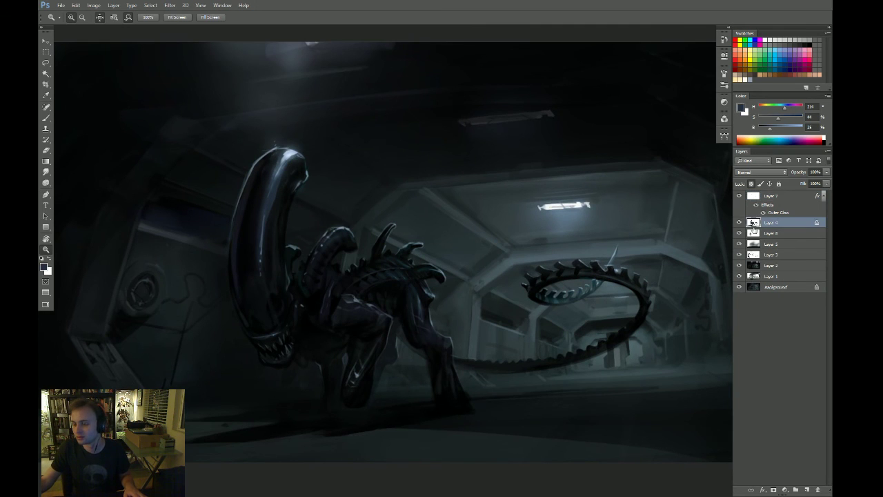
drag(533, 272, 533, 262)
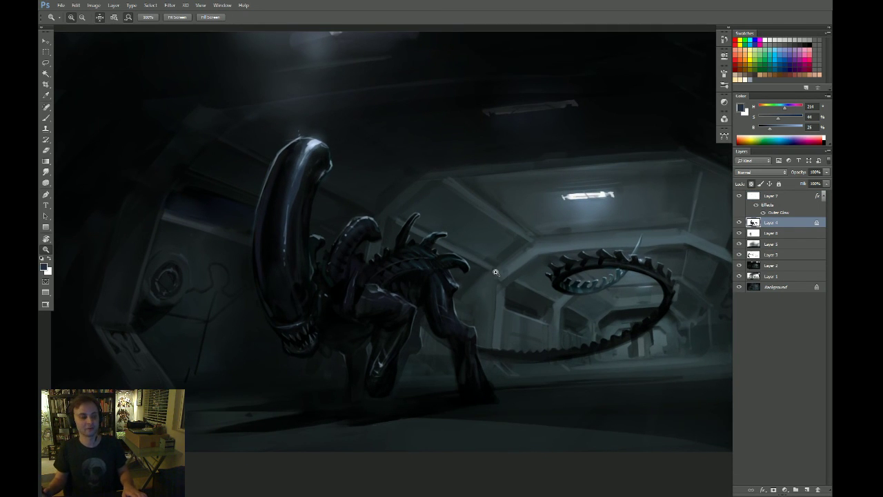
key(ctrl+a)
key(ctrl+c)
key(ctrl+n)
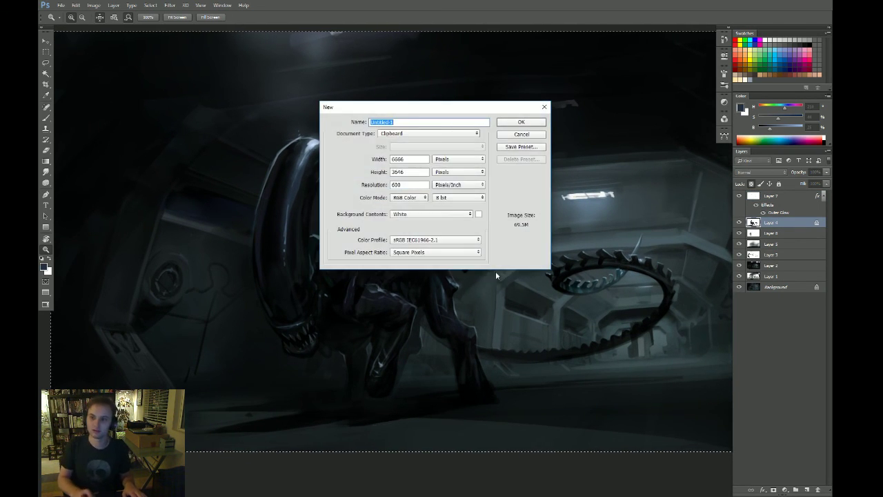
key(Return)
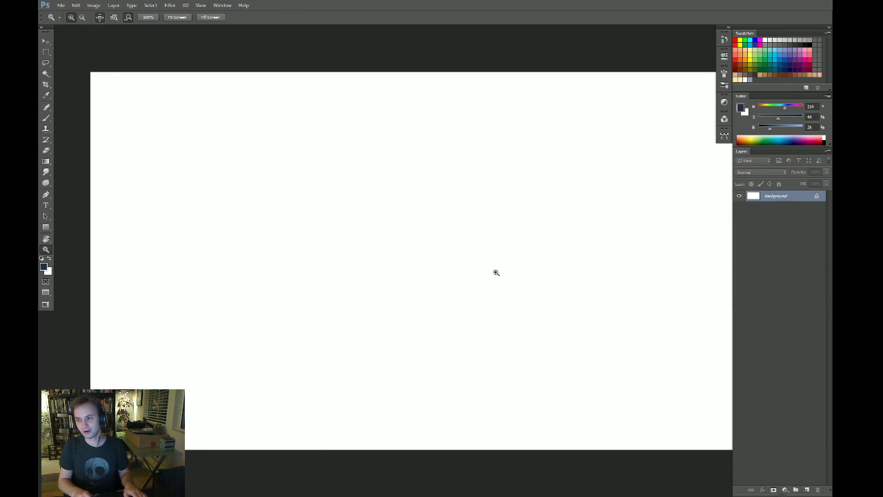
key(ctrl+v)
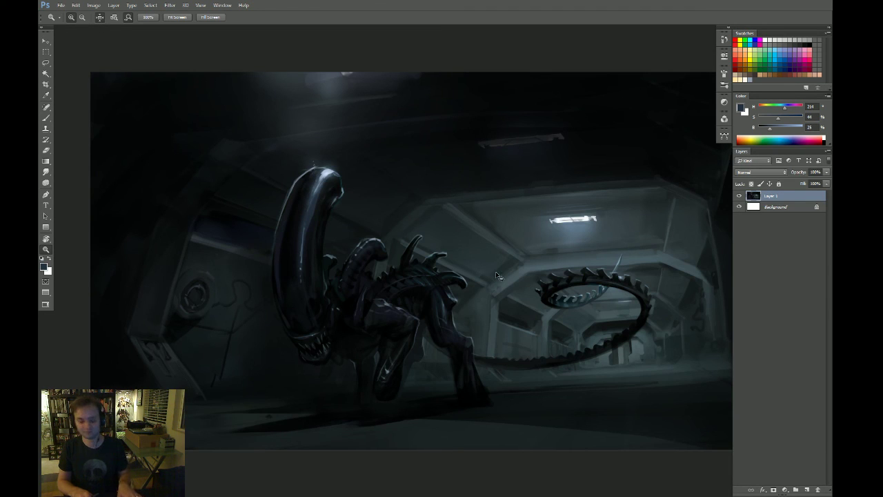
key(ctrl+e)
Target only the Red channel with the RGB composite visible, then smudge it around the ceiling light and far wall at 50% strength
click(724, 120)
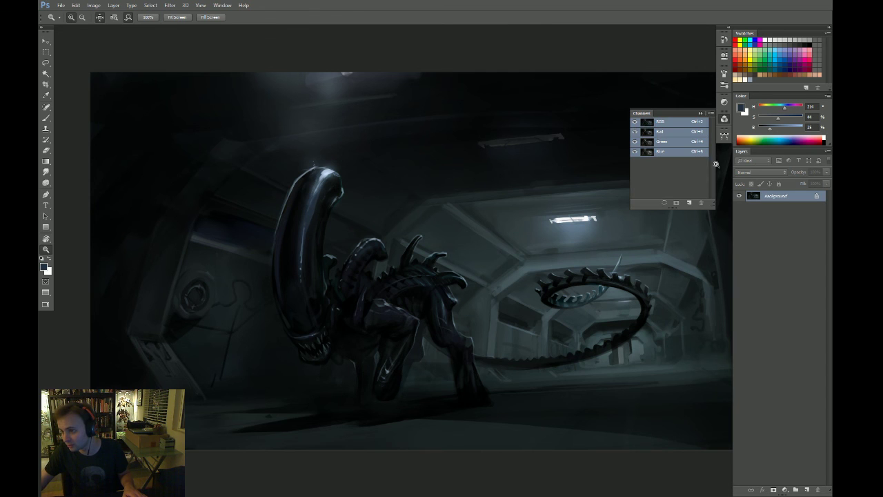
click(666, 132)
click(635, 122)
click(574, 189)
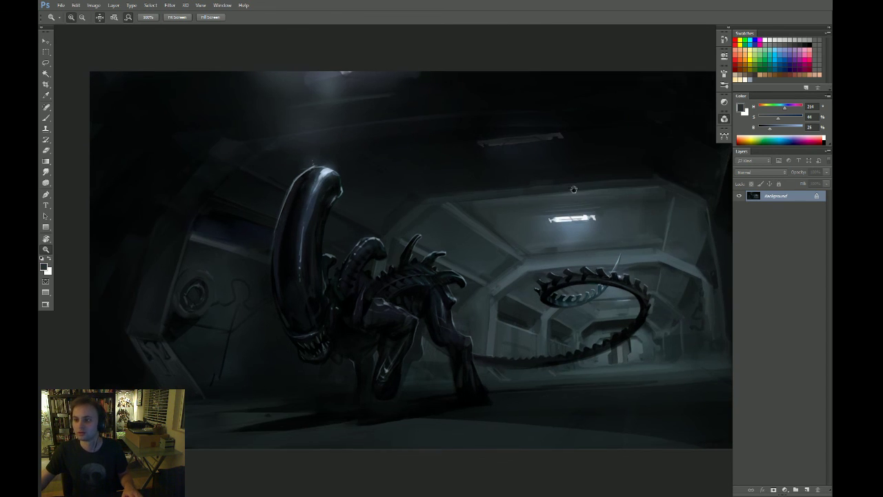
click(578, 207)
key(r)
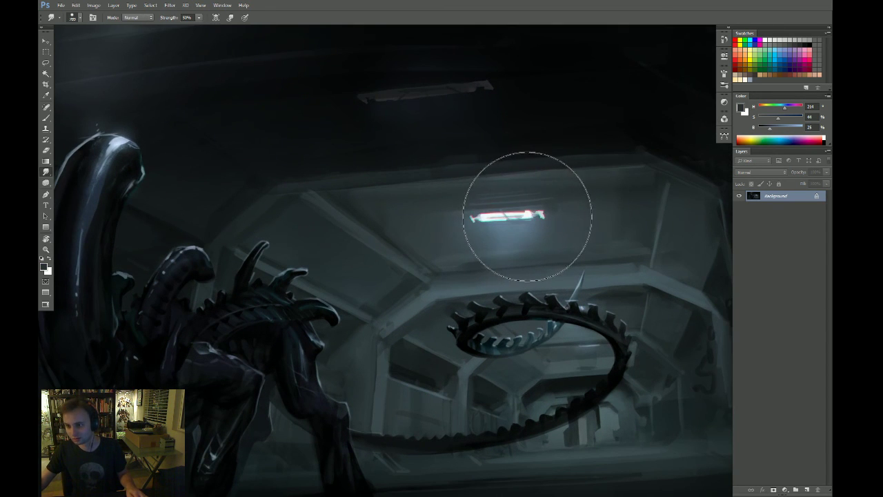
drag(437, 229, 449, 230)
drag(634, 253, 516, 254)
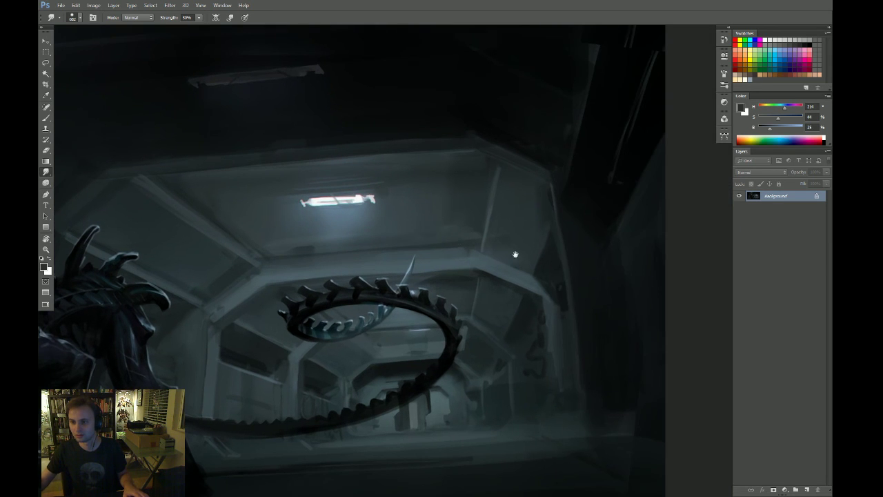
drag(575, 292, 568, 256)
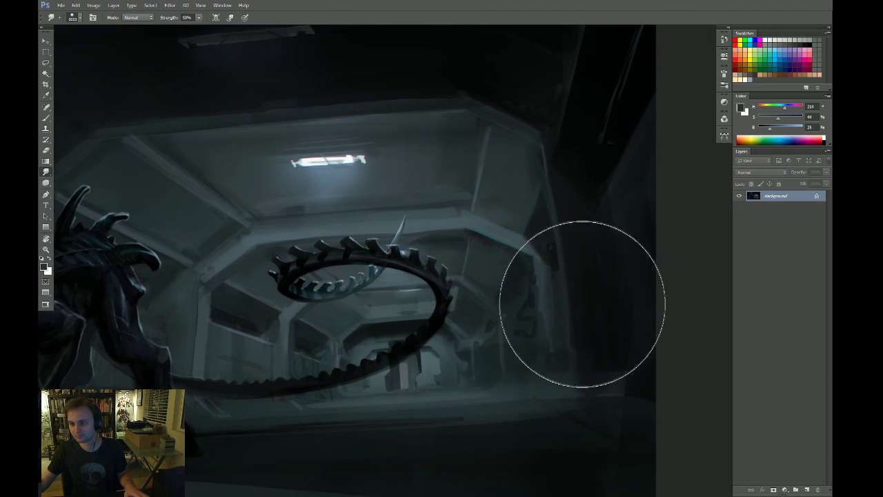
mouse_move(363, 275)
mouse_down()
mouse_move(472, 286)
mouse_move(542, 272)
mouse_move(495, 267)
mouse_up()
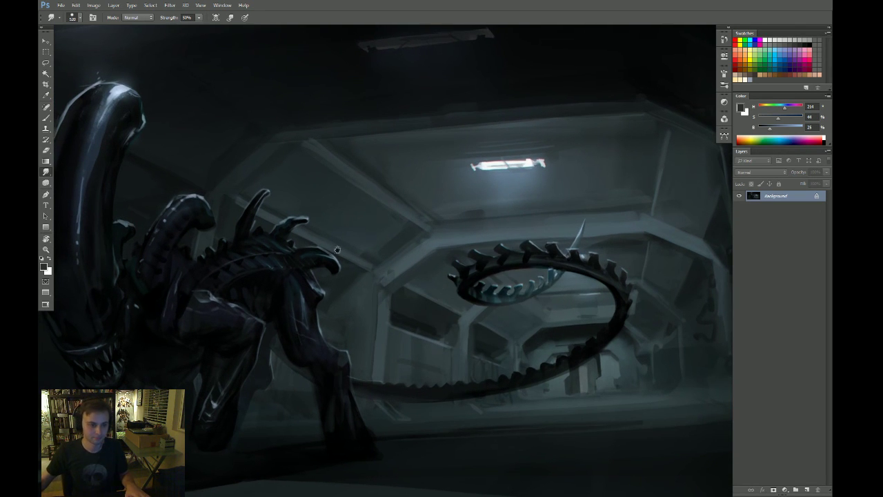
Smudge the red channel around the creature's head and back with progressively smaller brushes to add chromatic fringes along the edges
drag(210, 175, 386, 251)
drag(268, 223, 313, 210)
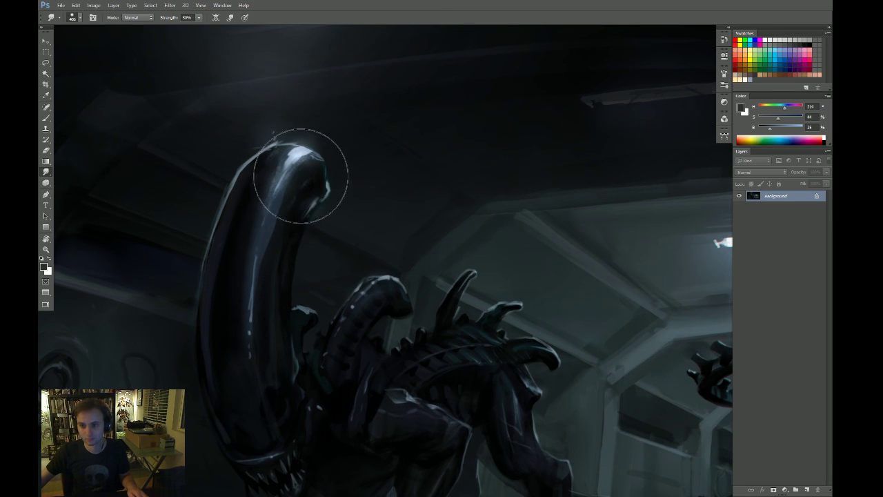
drag(287, 256, 246, 265)
drag(289, 276, 330, 274)
drag(347, 147, 356, 136)
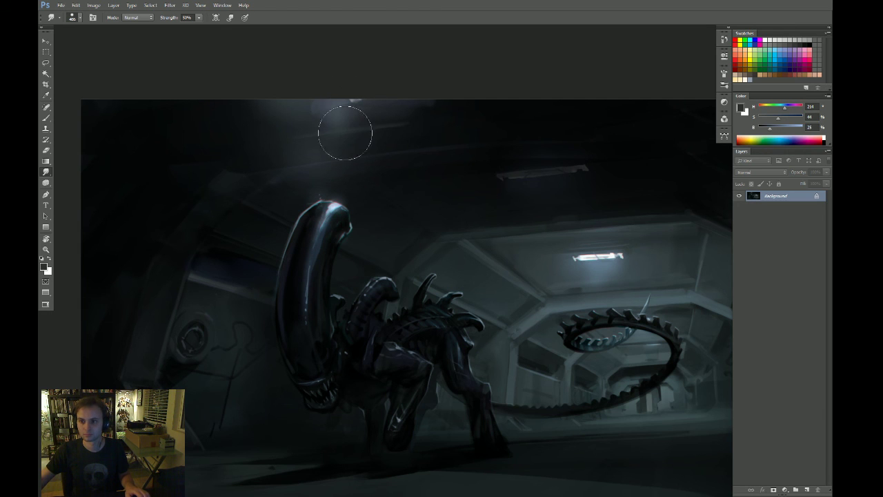
mouse_move(353, 211)
mouse_down()
mouse_move(389, 261)
mouse_move(386, 253)
mouse_up()
drag(388, 284, 419, 246)
key(bracketleft)
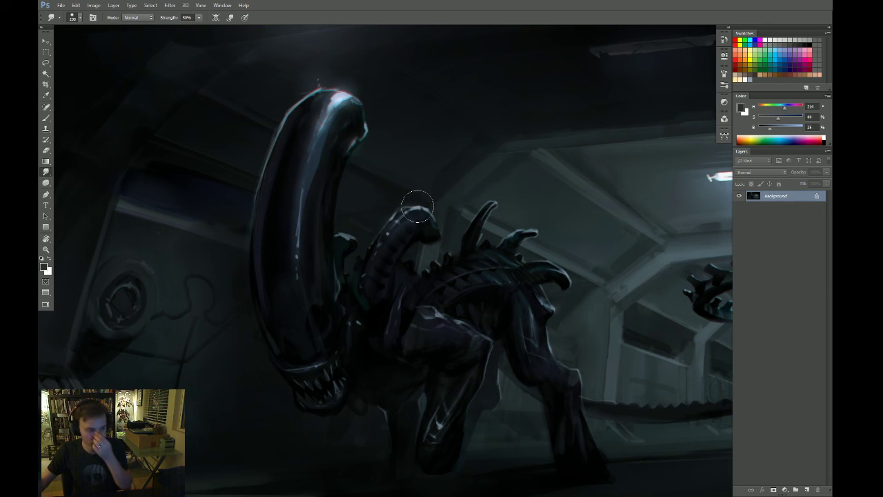
drag(519, 289, 433, 222)
Return to the layered painting, focus on the creature's hindquarters and add a new layer directly above Layer 4
key(ctrl+Tab)
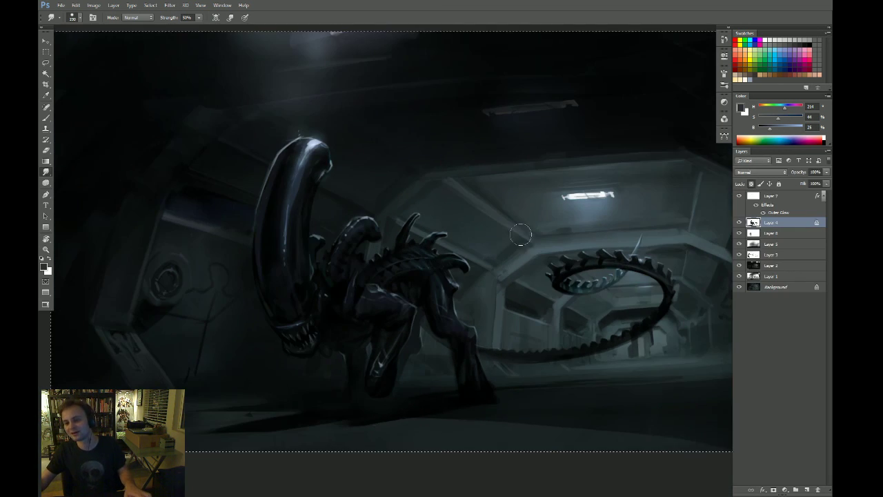
drag(560, 294, 533, 285)
key(z)
drag(432, 285, 450, 284)
drag(451, 283, 487, 268)
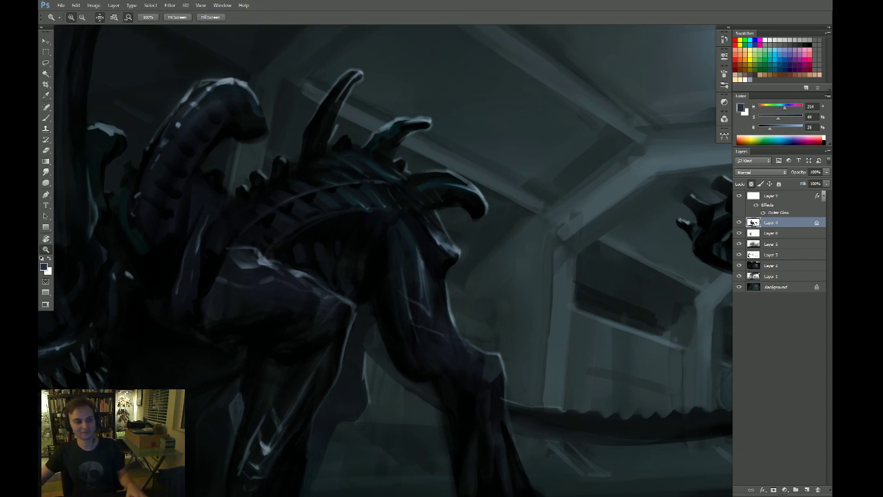
scroll(487, 231, up, 2)
key(b)
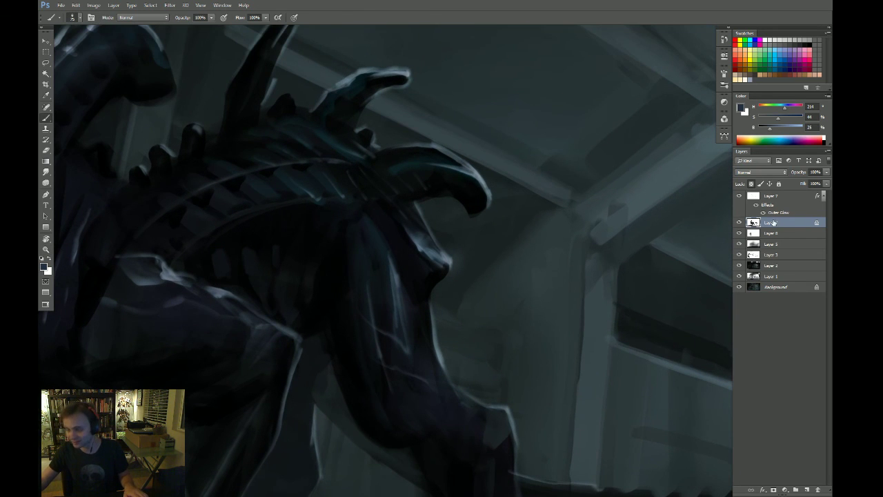
key(ctrl+shift+n)
key(Return)
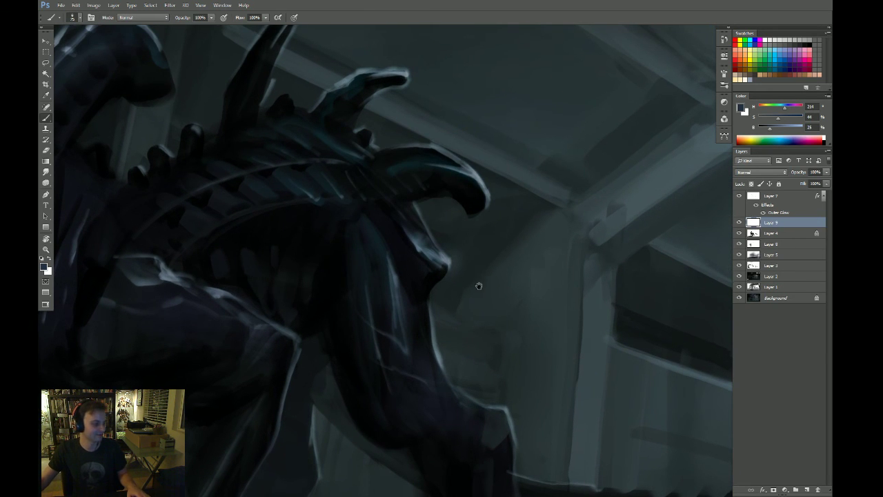
Paint a small oval ring on the creature's hind thigh with a thin brush in a sampled blue-grey
drag(486, 278, 474, 286)
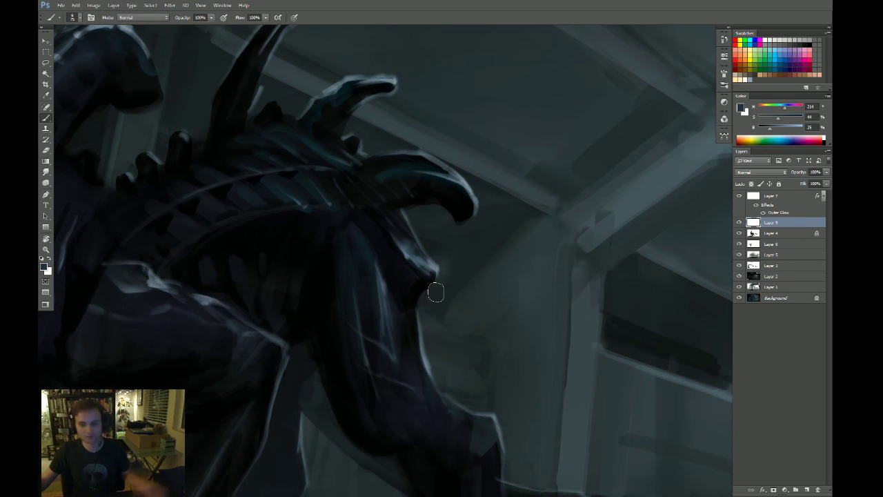
drag(471, 277, 465, 262)
alt+click(397, 233)
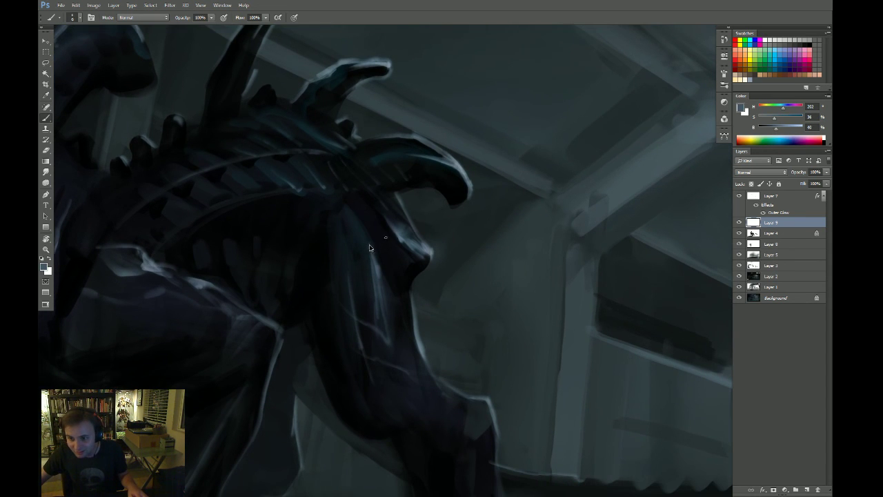
drag(358, 250, 370, 227)
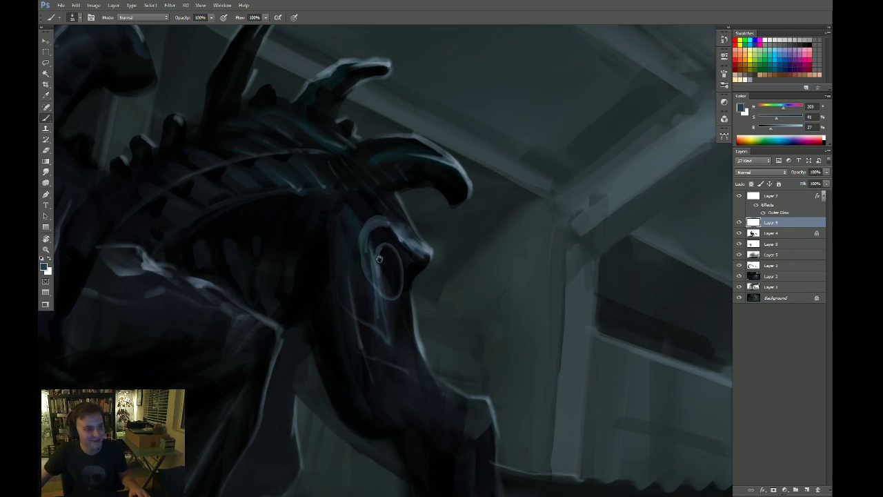
drag(378, 267, 377, 256)
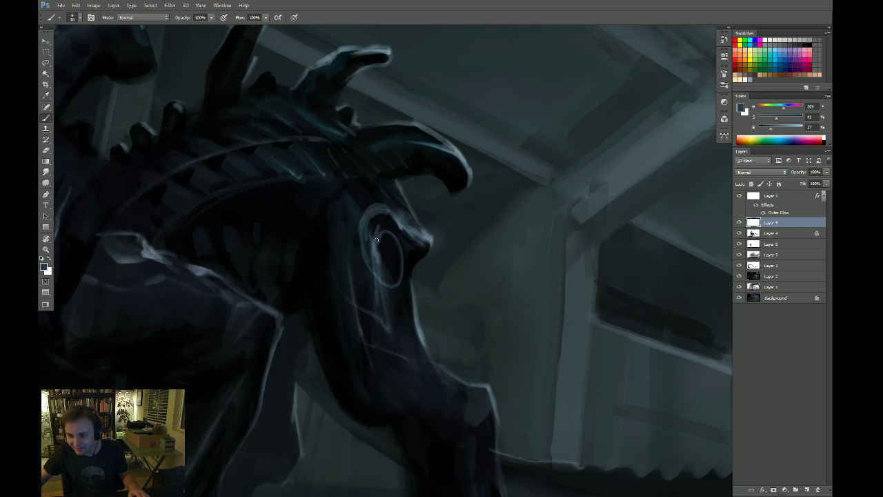
Rework the inside of the thigh's oval ring with a small eraser and the brush
key(e)
right_click(379, 235)
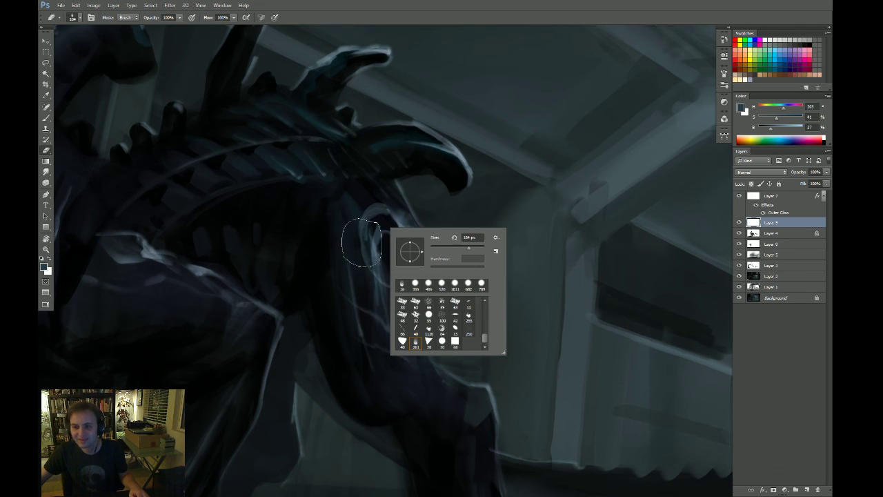
click(341, 239)
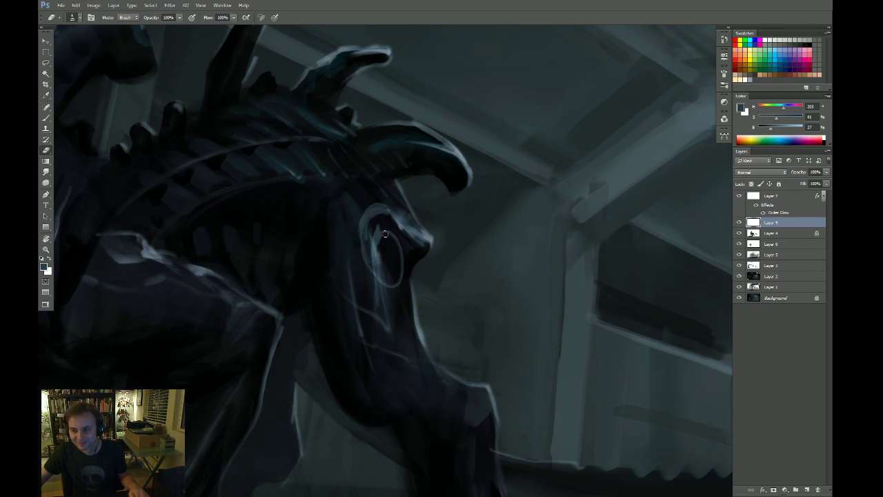
key(b)
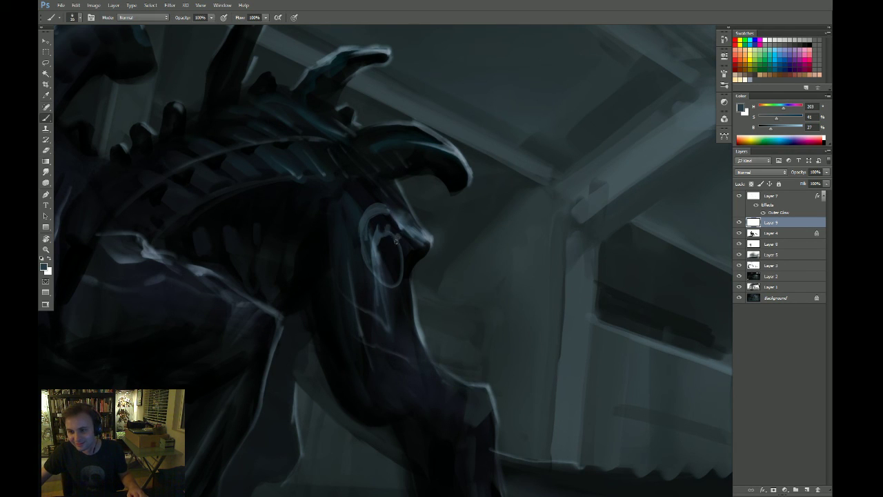
Check the oval ring against the whole creature and erase it from the hind thigh with a large eraser
key(z)
alt+click(398, 295)
alt+click(398, 296)
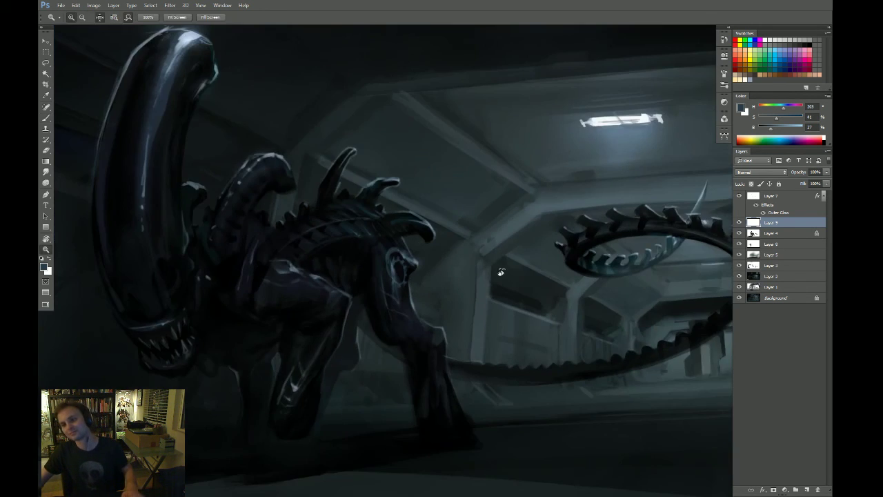
key(r)
mouse_move(475, 176)
mouse_down()
mouse_move(517, 207)
mouse_move(546, 319)
mouse_move(512, 274)
mouse_up()
key(Escape)
key(z)
click(465, 290)
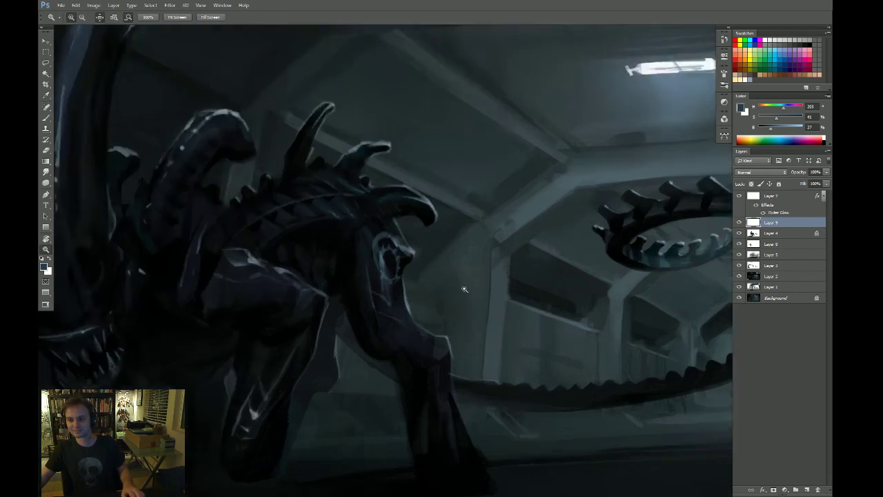
click(464, 289)
key(e)
mouse_move(355, 186)
mouse_down()
mouse_move(377, 206)
mouse_move(382, 344)
mouse_up()
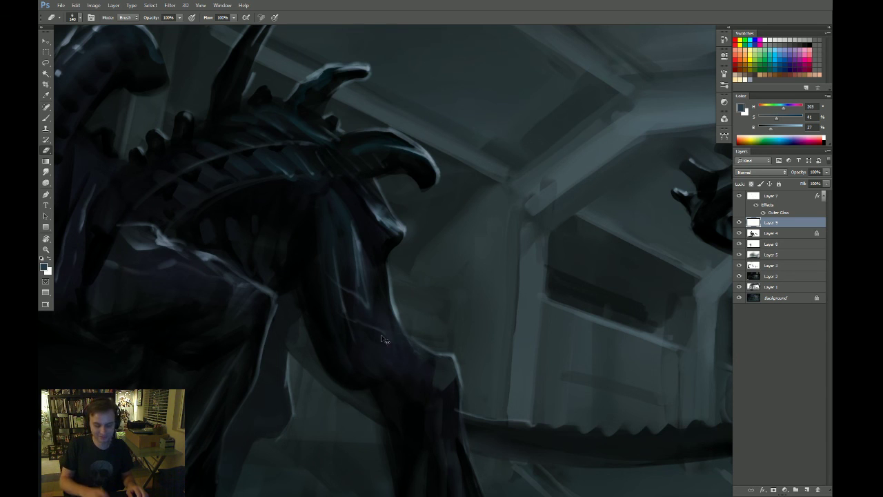
Flip the canvas horizontally and brush a new curved blue-grey ring around the bony knob on the creature's hind thigh
key(ctrl+shift+h)
mouse_move(314, 269)
mouse_down()
mouse_move(387, 258)
mouse_move(315, 262)
mouse_up()
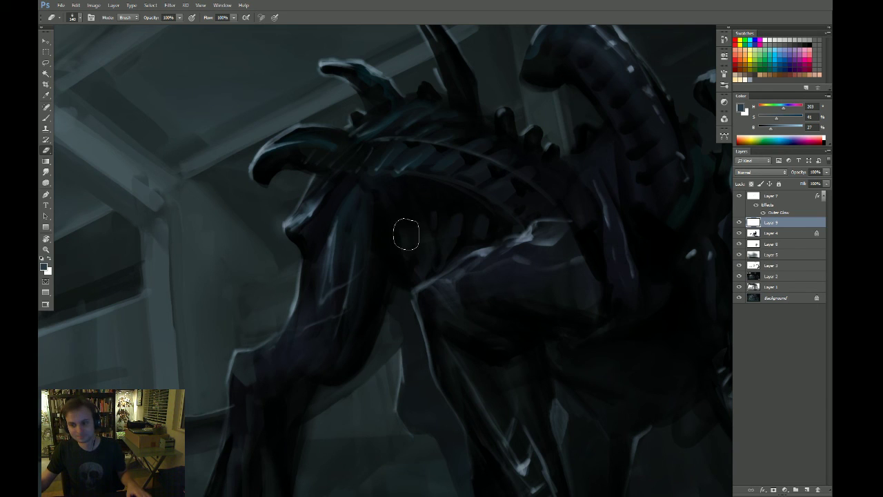
drag(357, 234, 352, 231)
key(b)
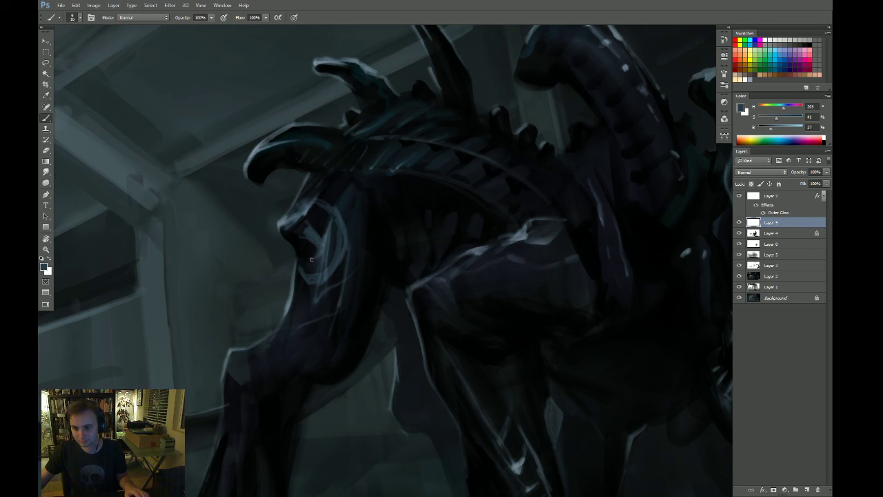
drag(308, 263, 228, 264)
Refine the ring's curved bands on the hind thigh with a thin brush at a rotated canvas angle
key(r)
drag(490, 264, 483, 312)
key(Escape)
drag(345, 233, 375, 230)
key(b)
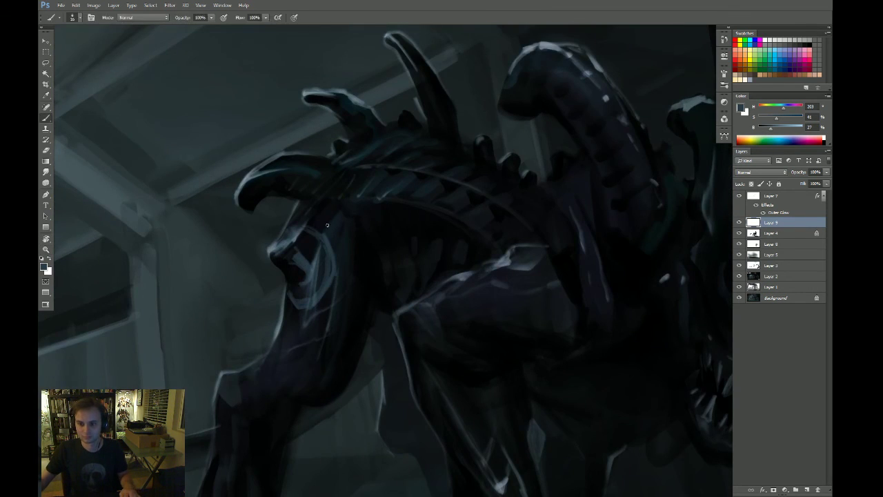
drag(298, 220, 321, 219)
key(b)
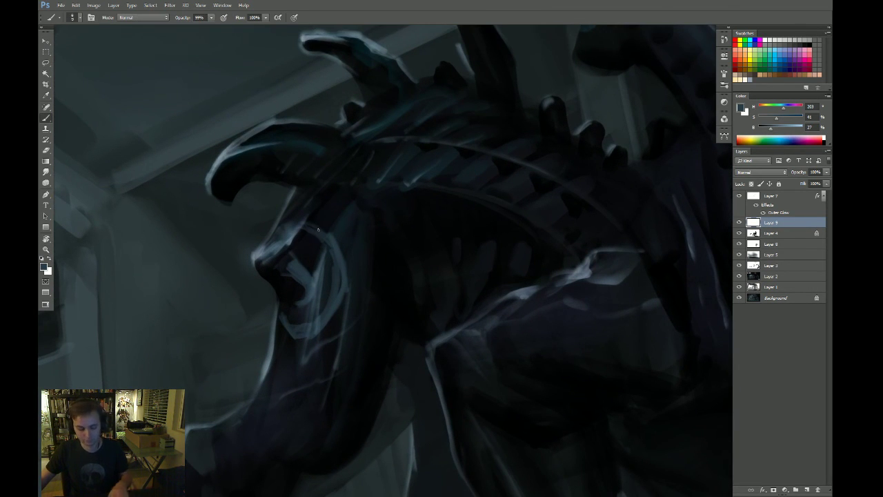
Lasso small tooth shapes around the outer edge of the thigh ring and fill them with a large blue-grey brush
key(l)
mouse_move(316, 226)
mouse_down()
mouse_move(325, 212)
mouse_move(326, 241)
mouse_move(350, 237)
mouse_move(343, 235)
mouse_up()
key(ctrl+z)
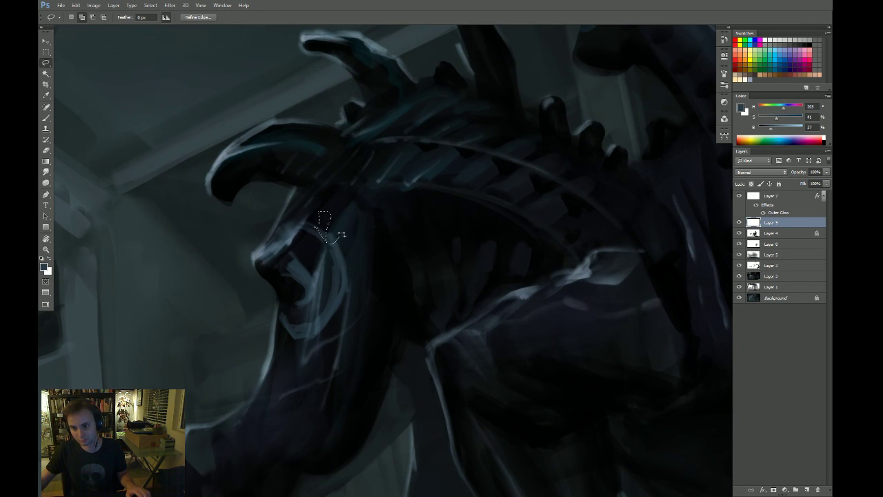
mouse_move(360, 286)
mouse_down()
mouse_move(331, 314)
mouse_move(335, 303)
mouse_move(351, 307)
mouse_move(339, 323)
mouse_move(328, 315)
mouse_move(324, 344)
mouse_move(289, 350)
mouse_move(300, 339)
mouse_move(291, 349)
mouse_move(291, 330)
mouse_move(278, 325)
mouse_move(299, 250)
mouse_up()
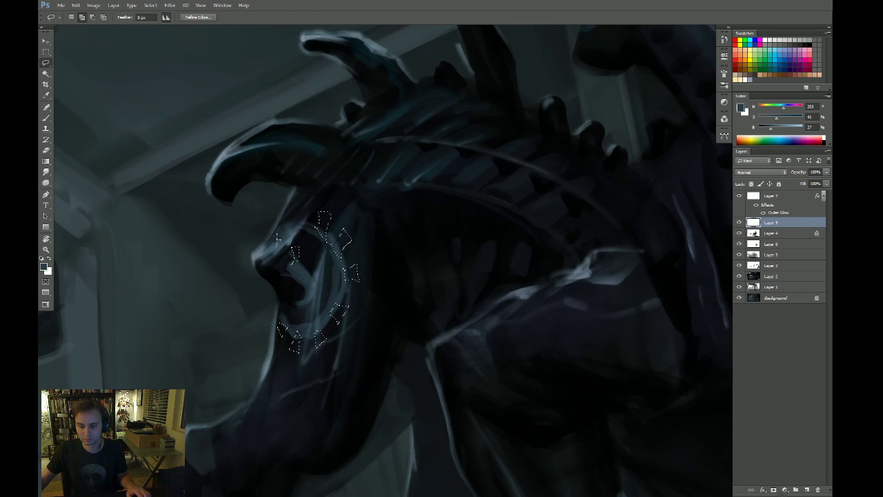
key(alt+s)
key(m)
key(c)
key(Return)
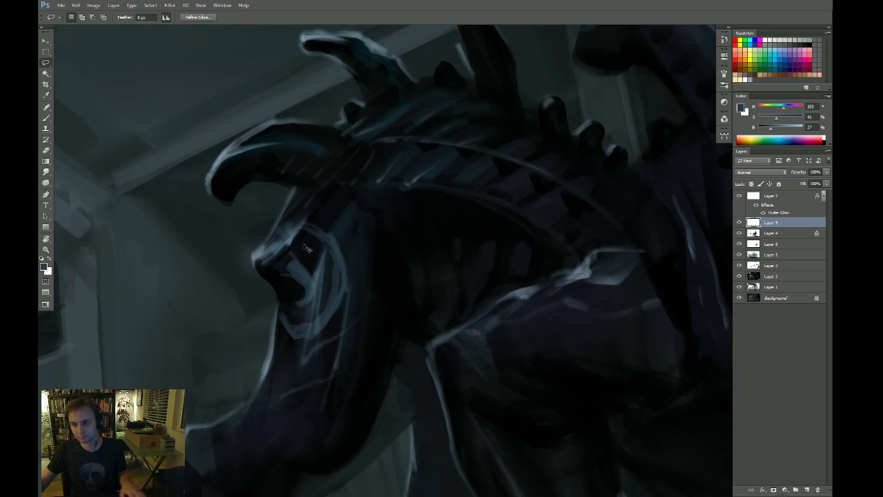
key(b)
mouse_move(308, 232)
mouse_down()
mouse_move(271, 325)
mouse_move(308, 373)
mouse_up()
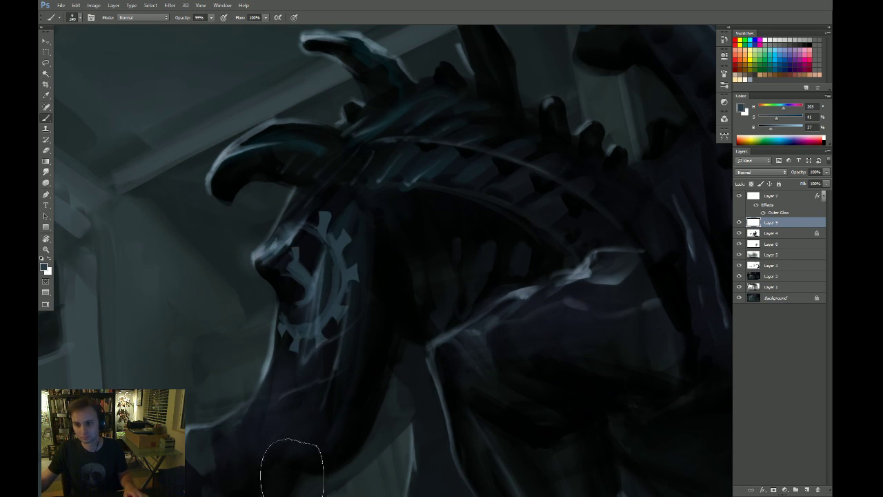
Check the toothed ring against the whole creature, soften it with a large eraser and undo the last stroke
key(z)
drag(390, 372, 331, 380)
key(r)
drag(542, 290, 473, 367)
drag(527, 243, 511, 311)
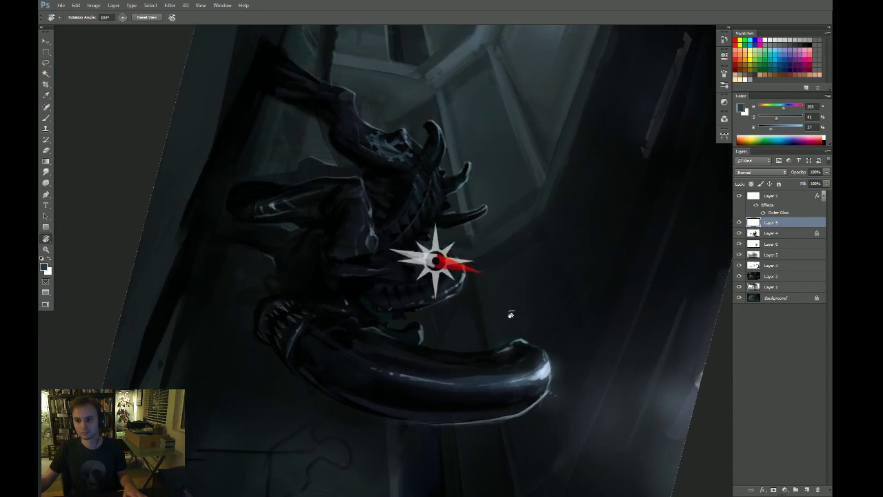
key(Escape)
key(z)
drag(330, 313, 366, 317)
key(e)
mouse_move(305, 367)
mouse_down()
mouse_move(276, 373)
mouse_move(280, 388)
mouse_up()
drag(331, 411, 336, 384)
key(ctrl+z)
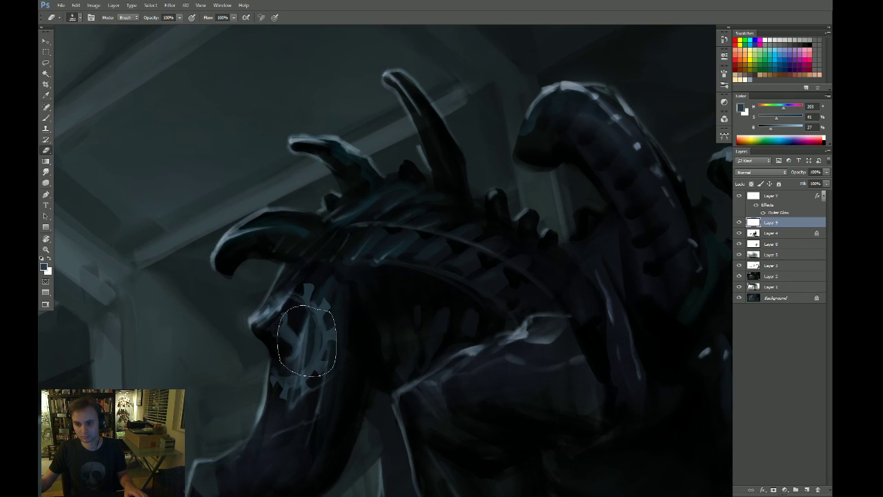
Compare the painting with and without Layer 7 and make Layer 7 the active layer
key(r)
key(ctrl+0)
drag(526, 307, 488, 347)
key(z)
click(358, 269)
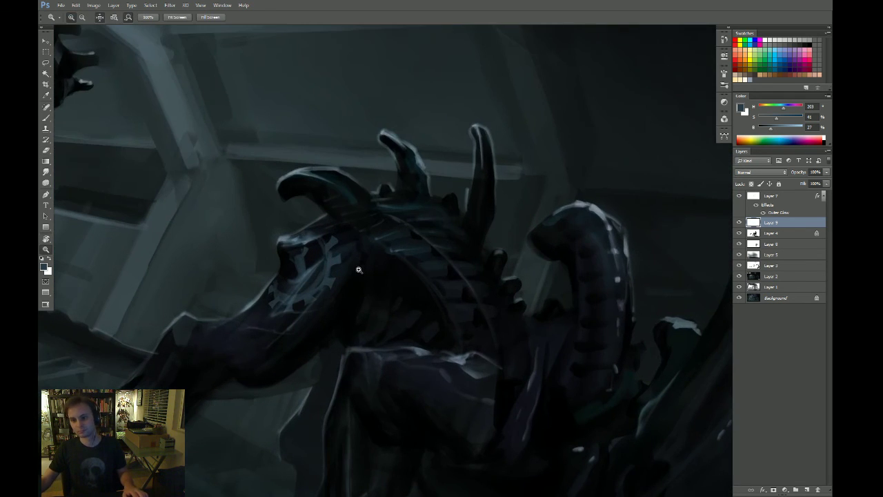
click(739, 196)
click(739, 196)
click(754, 198)
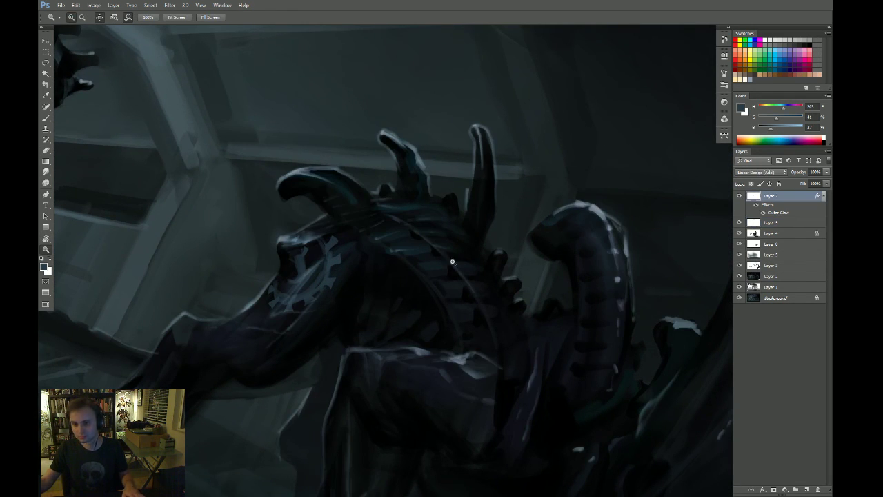
Brush a soft blue glow over the toothed thigh ring on Layer 7
key(e)
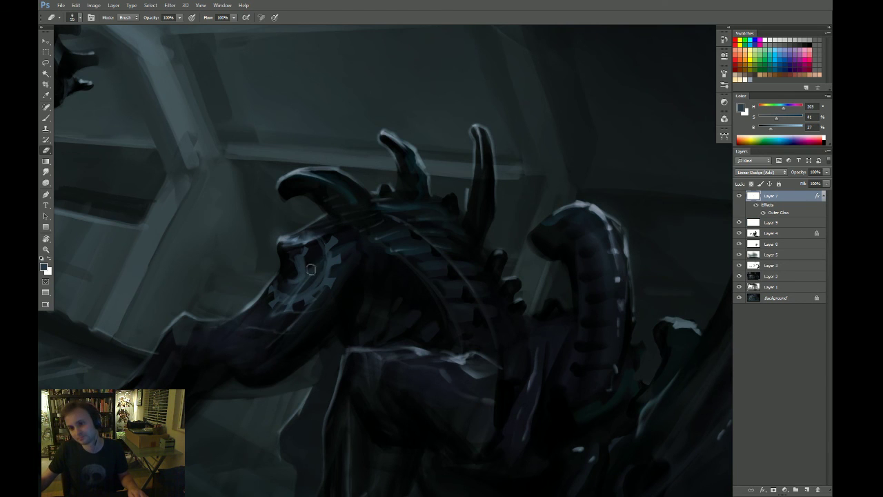
key(r)
mouse_move(327, 316)
mouse_down()
mouse_move(377, 324)
mouse_move(364, 335)
mouse_up()
key(z)
drag(343, 287, 351, 291)
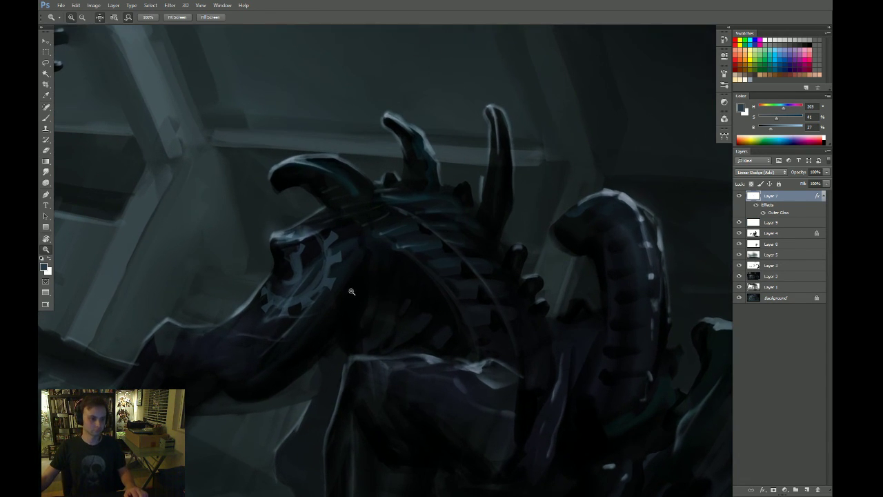
key(Escape)
drag(356, 347, 351, 316)
key(b)
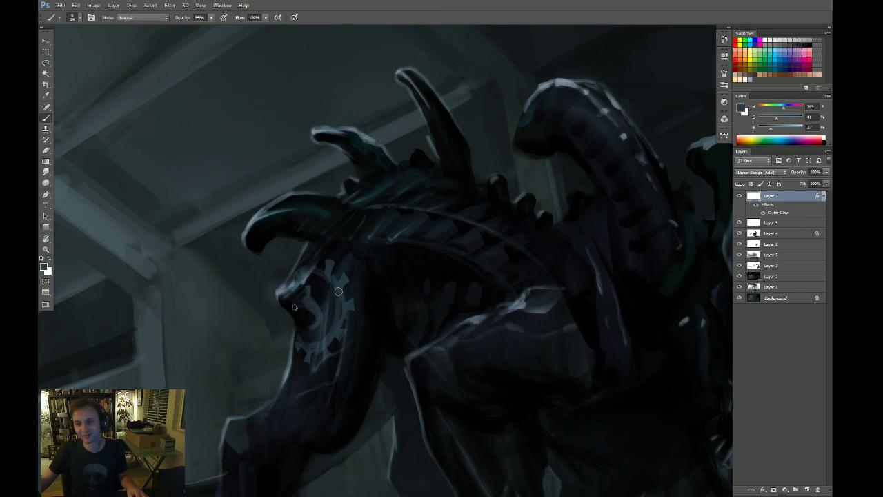
key(s)
key(b)
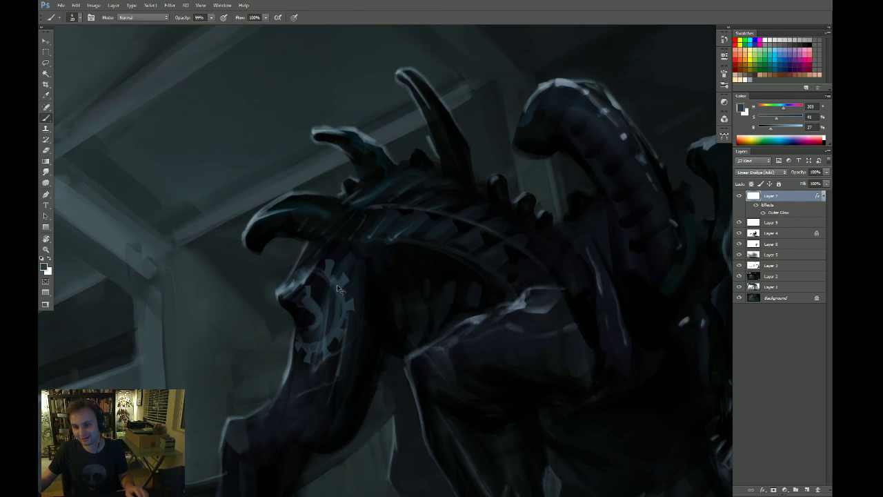
mouse_move(335, 299)
mouse_down()
mouse_move(339, 269)
mouse_move(331, 325)
mouse_move(303, 318)
mouse_up()
Reset the canvas rotation, flip the canvas back horizontally and check the creature within the whole painting
key(z)
key(r)
drag(408, 319, 443, 344)
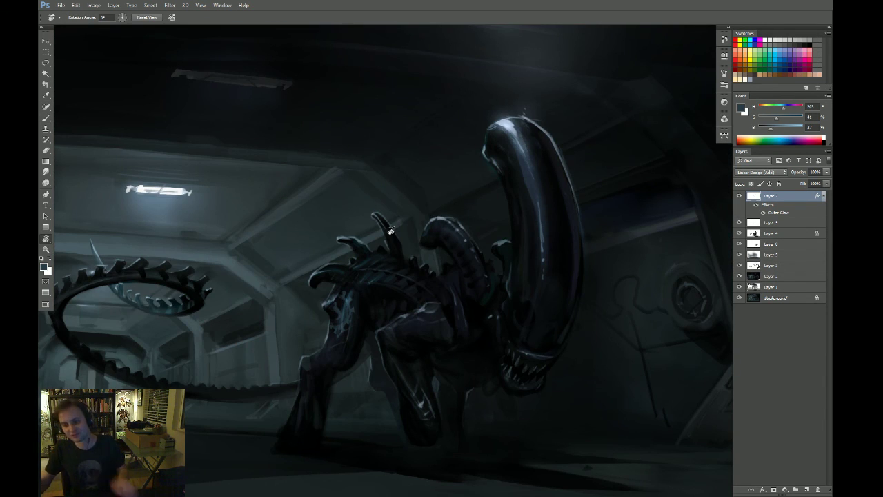
key(z)
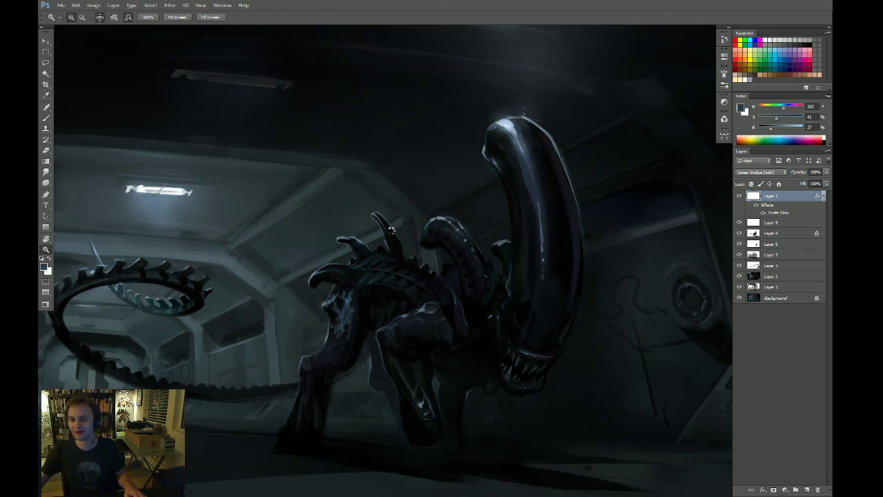
key(F2)
drag(608, 260, 624, 179)
drag(265, 158, 282, 159)
key(b)
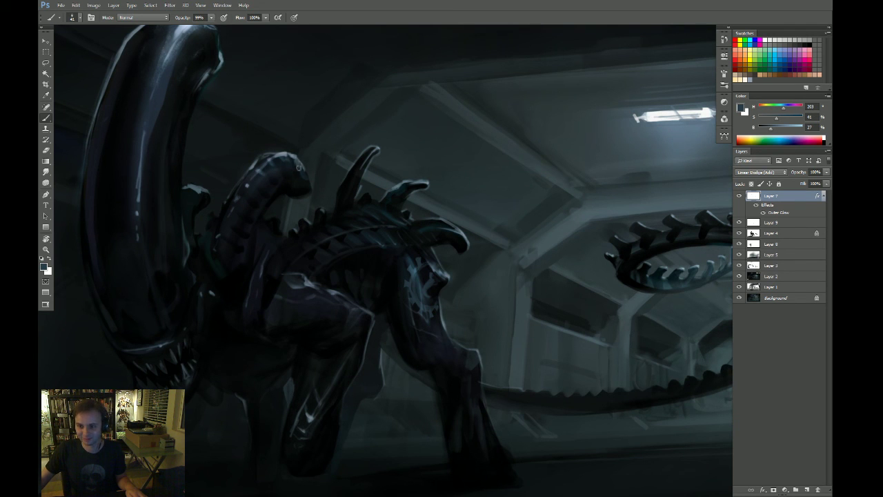
key(z)
drag(327, 205, 291, 247)
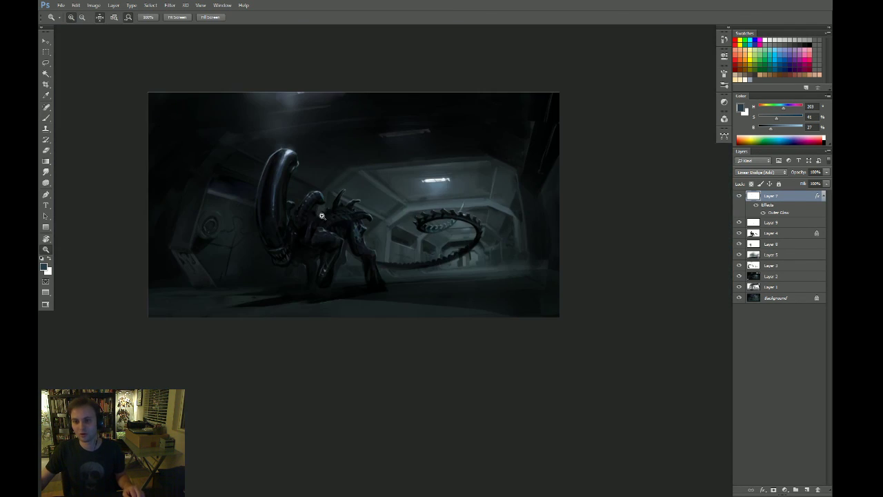
mouse_move(321, 215)
mouse_down()
mouse_move(349, 200)
mouse_move(324, 168)
mouse_up()
Paint a faint glow under the curved dorsal tube on Layer 7, enlarging the brush and lowering its opacity to 20%
key(ctrl+space)
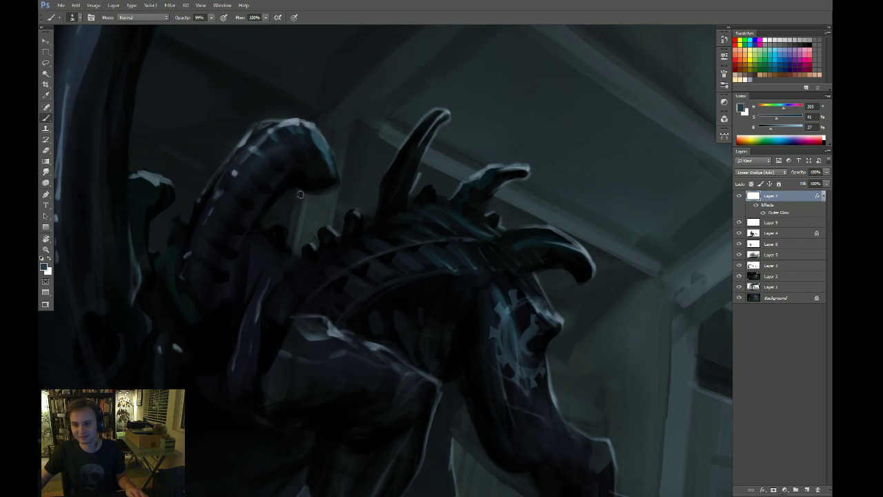
drag(300, 194, 267, 227)
key(bracketright)
key(bracketright)
key(bracketright)
key(bracketright)
key(bracketright)
key(bracketright)
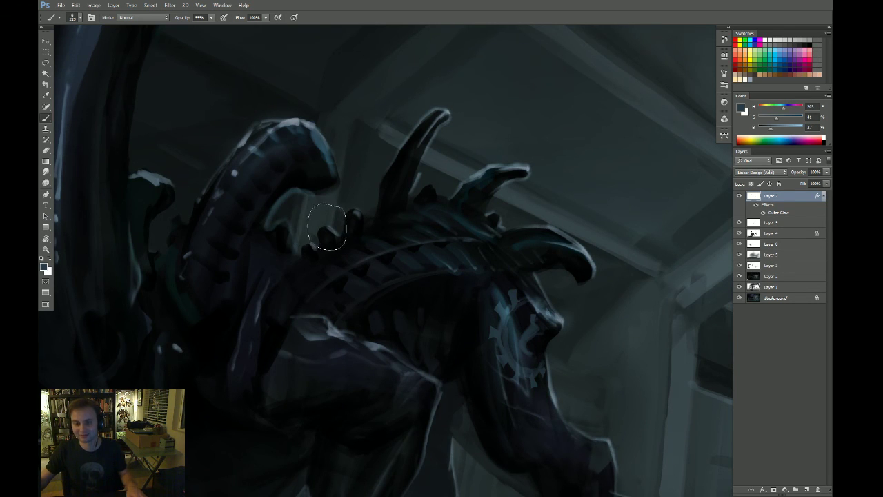
key(2)
key(bracketright)
key(bracketright)
key(bracketright)
mouse_move(337, 216)
mouse_down()
mouse_move(335, 236)
mouse_move(315, 214)
mouse_move(289, 232)
mouse_move(302, 229)
mouse_up()
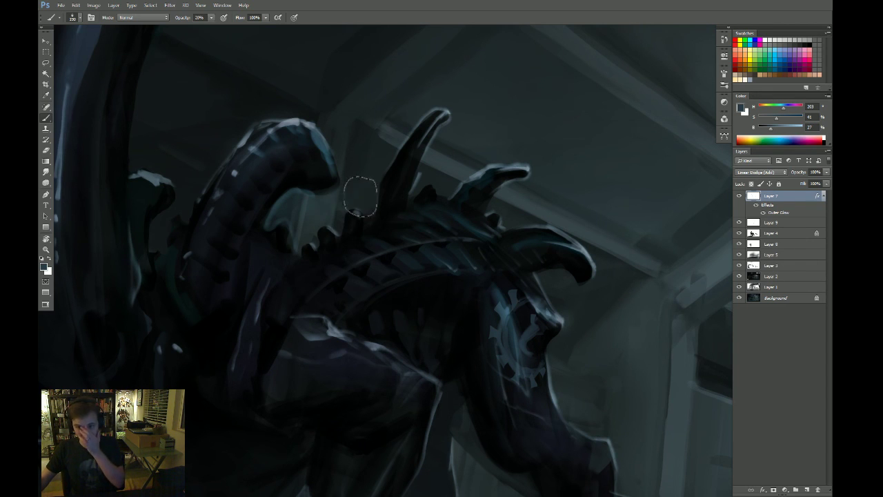
key(bracketleft)
key(bracketleft)
key(bracketleft)
key(bracketleft)
key(bracketleft)
key(bracketleft)
key(bracketleft)
key(bracketleft)
key(bracketleft)
key(bracketleft)
key(bracketleft)
key(bracketleft)
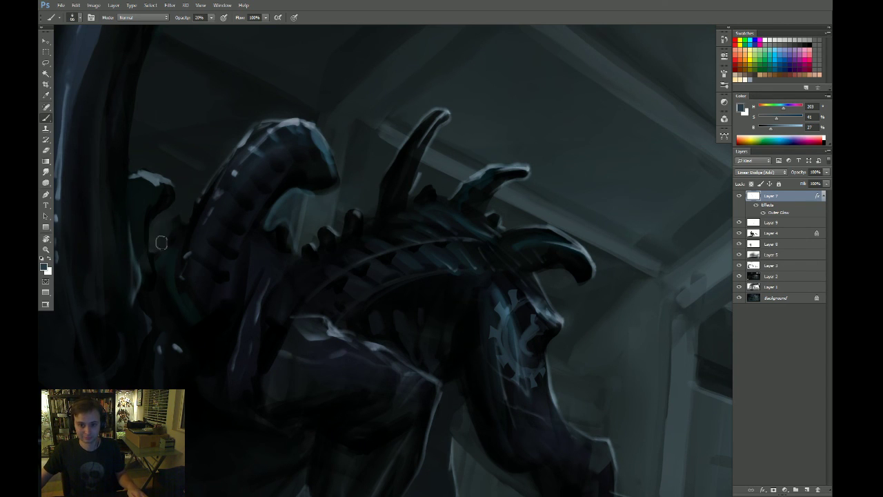
key(bracketright)
key(bracketright)
key(bracketright)
key(bracketright)
key(bracketright)
key(bracketright)
key(bracketright)
key(bracketright)
Examine the creature's legs up close, the overall corridor composition and the toothed ring on the hind thigh
key(z)
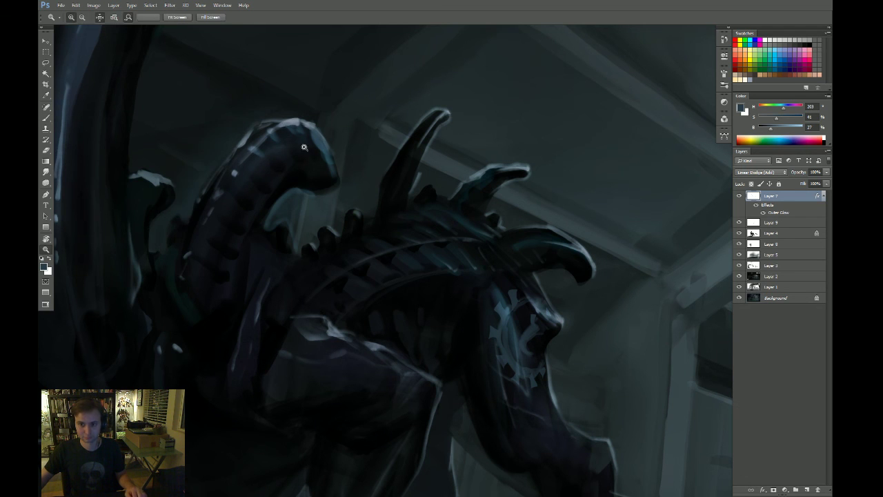
mouse_move(295, 178)
mouse_down()
mouse_move(230, 230)
mouse_move(302, 180)
mouse_move(507, 228)
mouse_move(472, 246)
mouse_up()
click(341, 283)
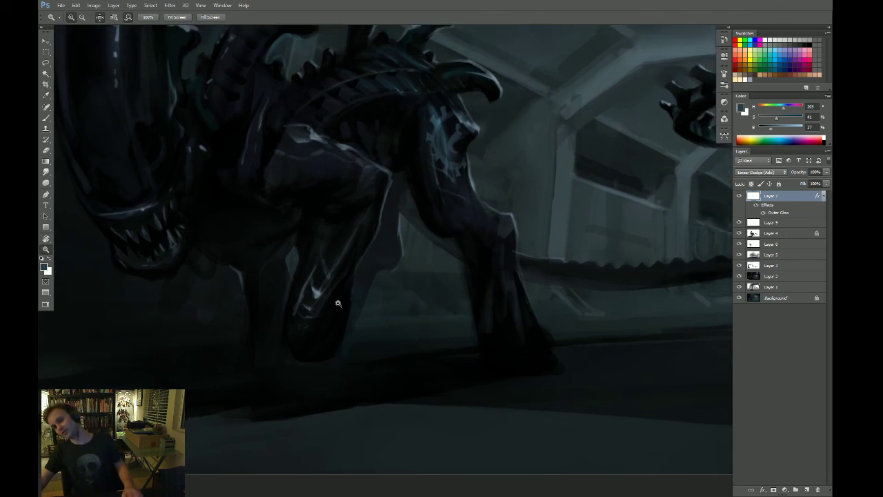
key(b)
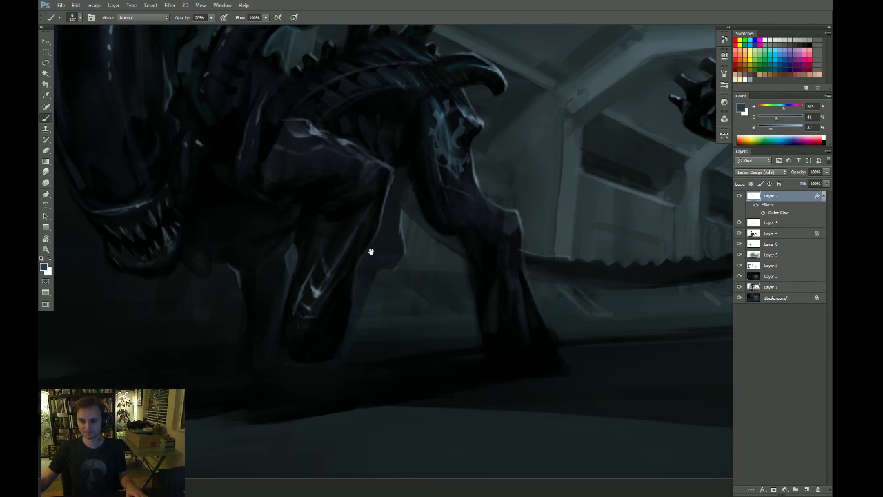
key(z)
mouse_move(370, 252)
mouse_down()
mouse_move(355, 287)
mouse_move(360, 316)
mouse_up()
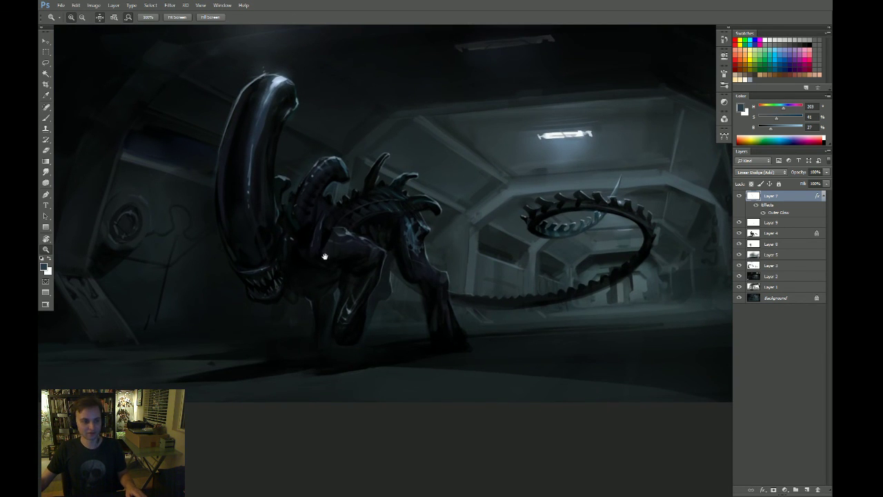
drag(338, 257, 331, 268)
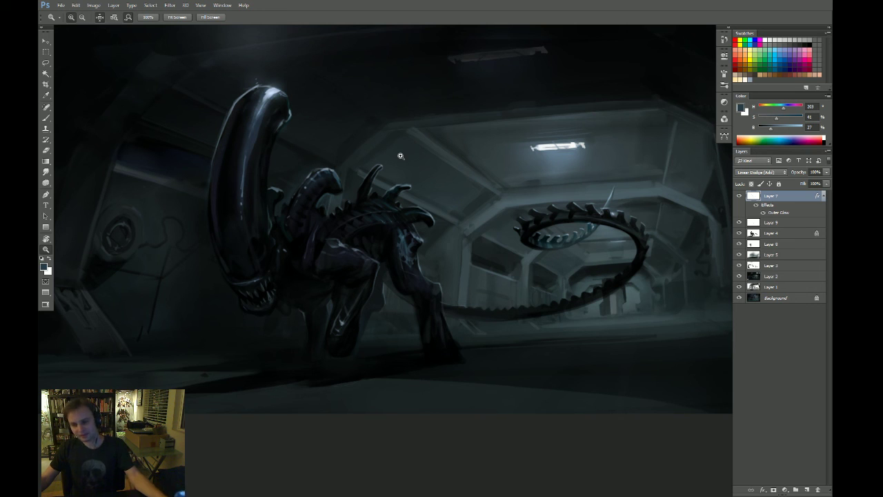
drag(315, 260, 309, 254)
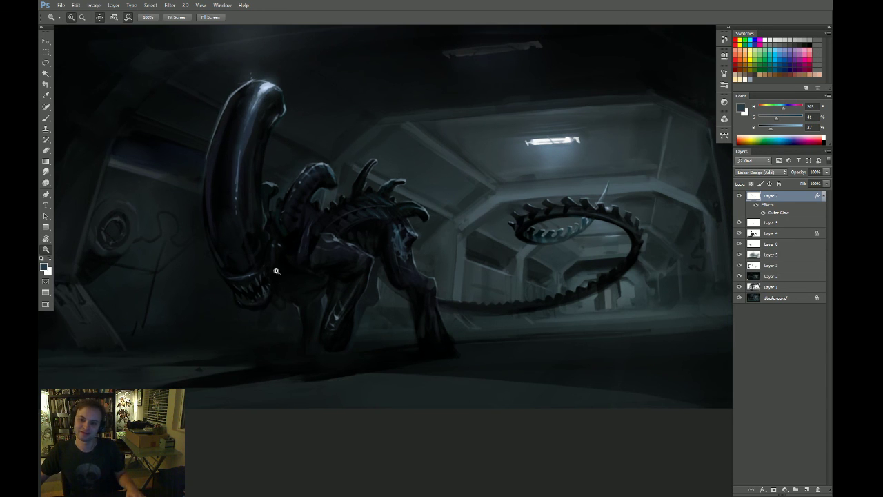
drag(564, 250, 522, 247)
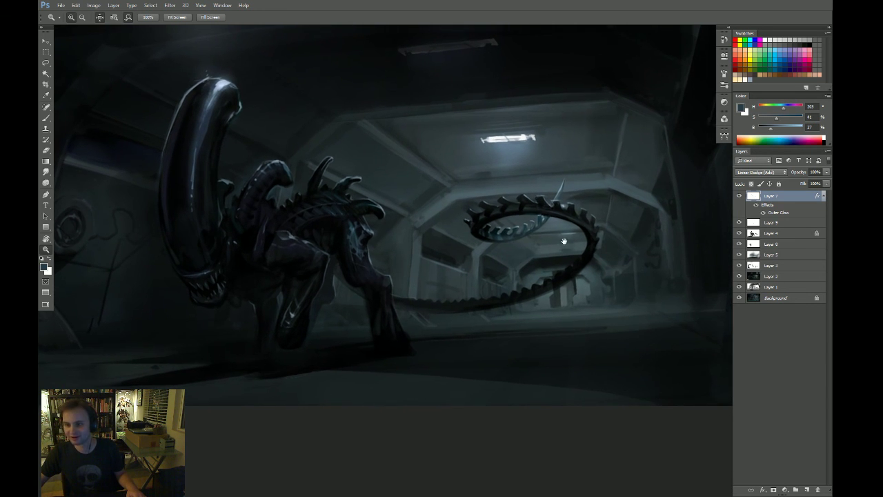
drag(466, 235, 514, 280)
drag(414, 291, 473, 256)
Select Layer 9 below the glow layer and erase stray paint inside the toothed thigh ring
key(b)
click(740, 196)
click(739, 196)
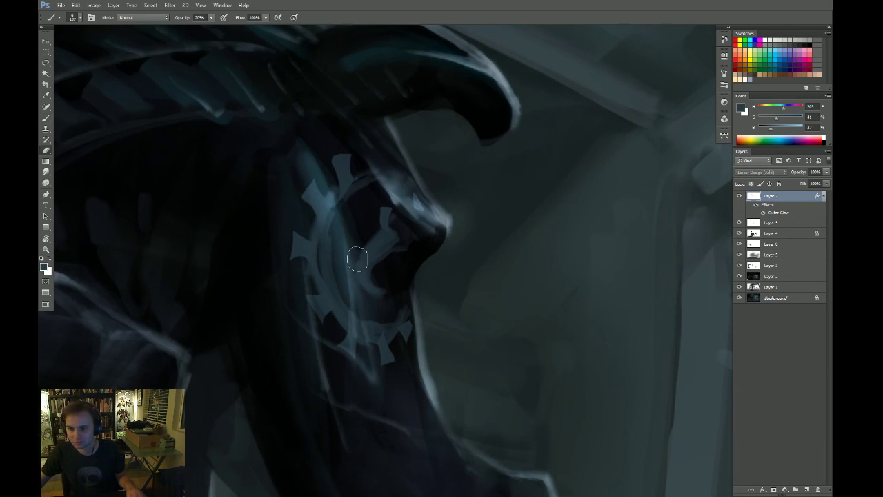
key(e)
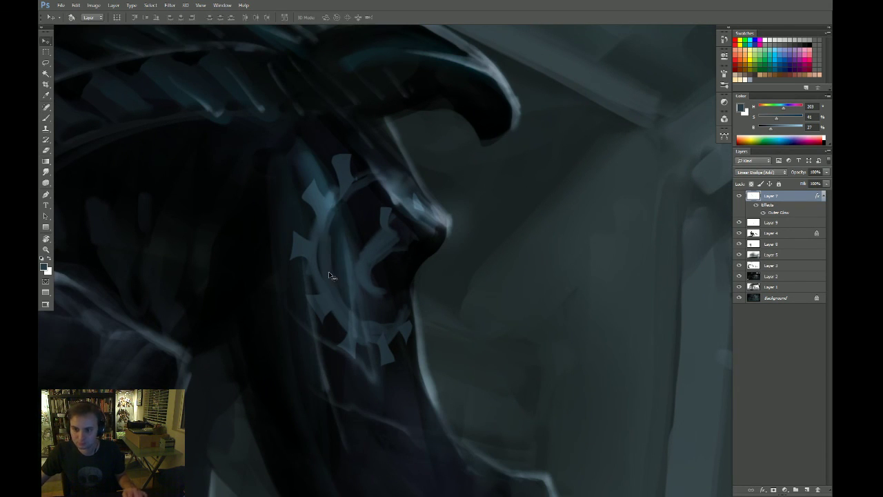
key(alt+bracketleft)
key(bracketright)
mouse_move(336, 260)
mouse_down()
mouse_move(351, 297)
mouse_move(347, 256)
mouse_up()
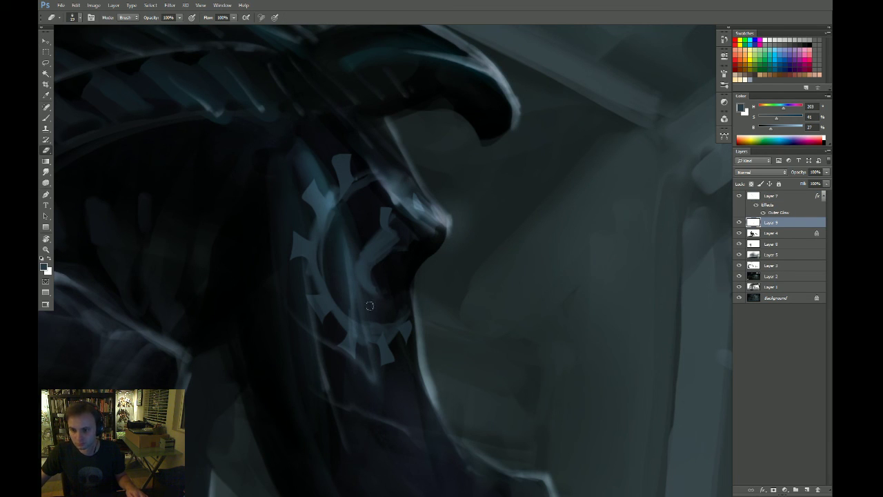
Check Layer 9 in isolation, then paint the ring's inner crescent with a smaller brush at 100% opacity
key(b)
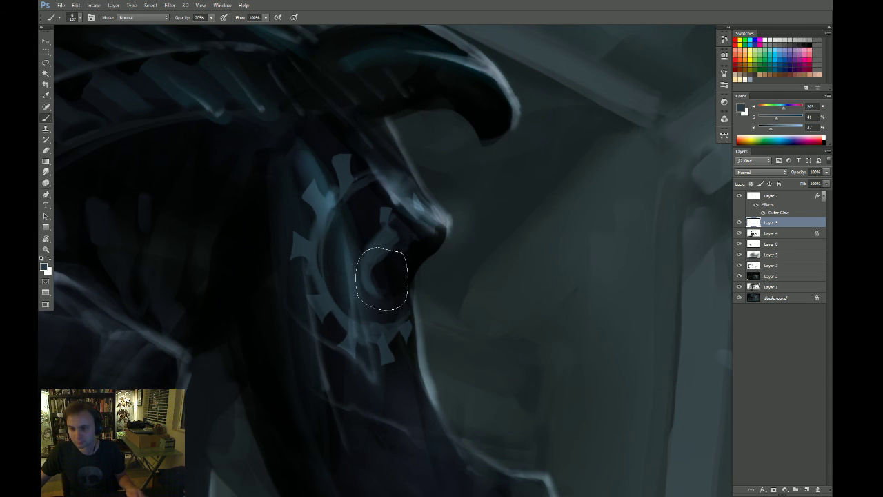
alt+click(739, 223)
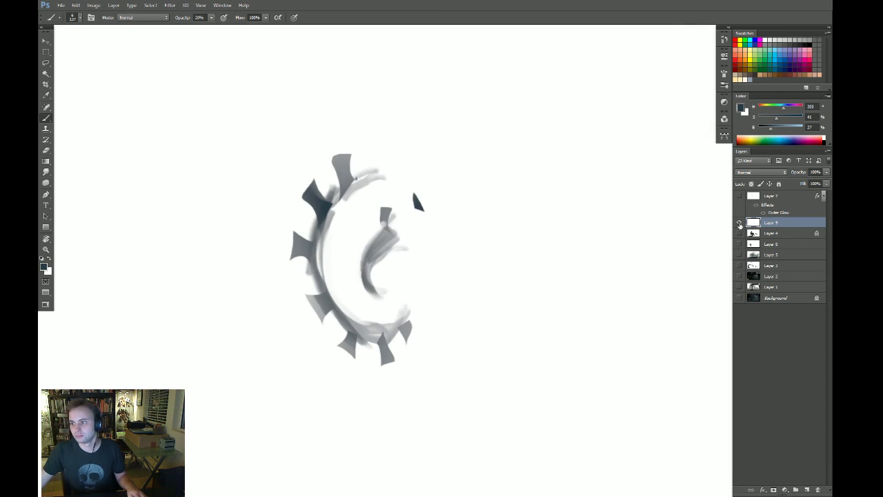
alt+click(739, 222)
key(bracketleft)
key(bracketleft)
key(bracketleft)
key(bracketleft)
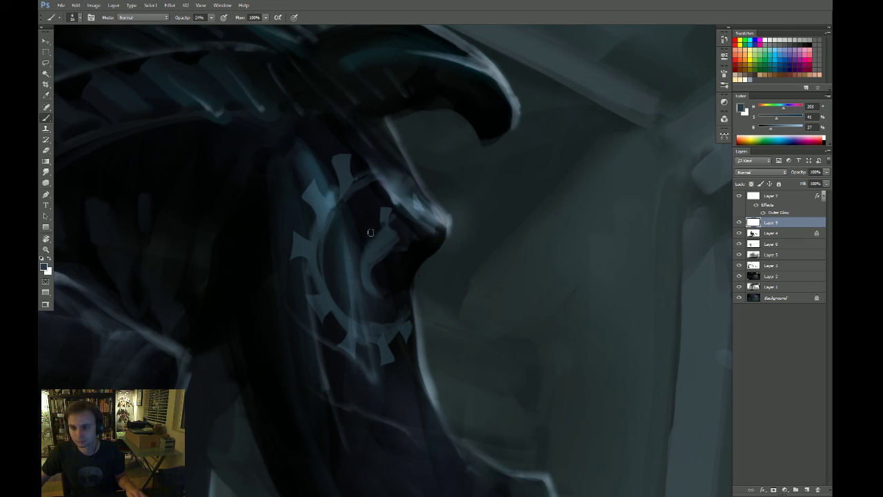
key(0)
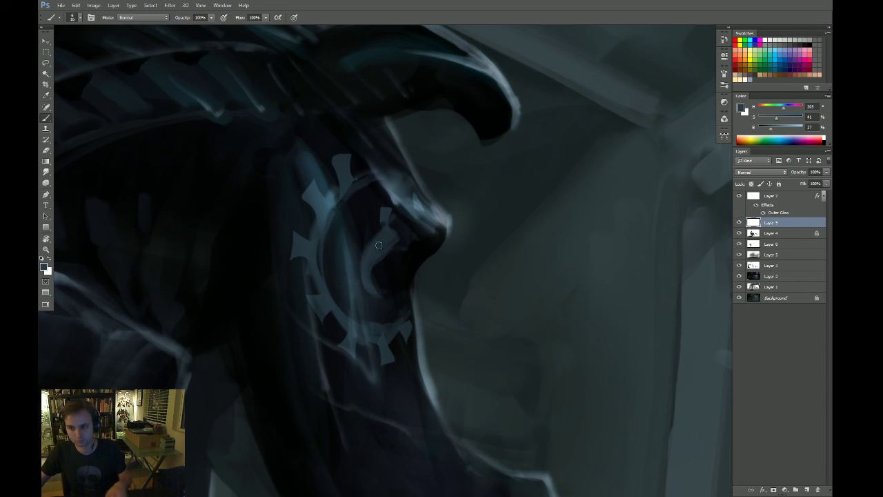
mouse_move(377, 243)
mouse_down()
mouse_move(371, 223)
mouse_move(384, 225)
mouse_move(388, 214)
mouse_move(391, 229)
mouse_move(394, 209)
mouse_move(407, 224)
mouse_move(399, 252)
mouse_move(404, 234)
mouse_move(438, 255)
mouse_move(367, 234)
mouse_move(378, 278)
mouse_move(377, 251)
mouse_move(395, 276)
mouse_up()
Carve out the hollow centre of the inner crescent on Layer 9 with an enlarged eraser
key(e)
key(b)
key(e)
key(])
key(])
key(])
key(])
key(])
key(])
key(])
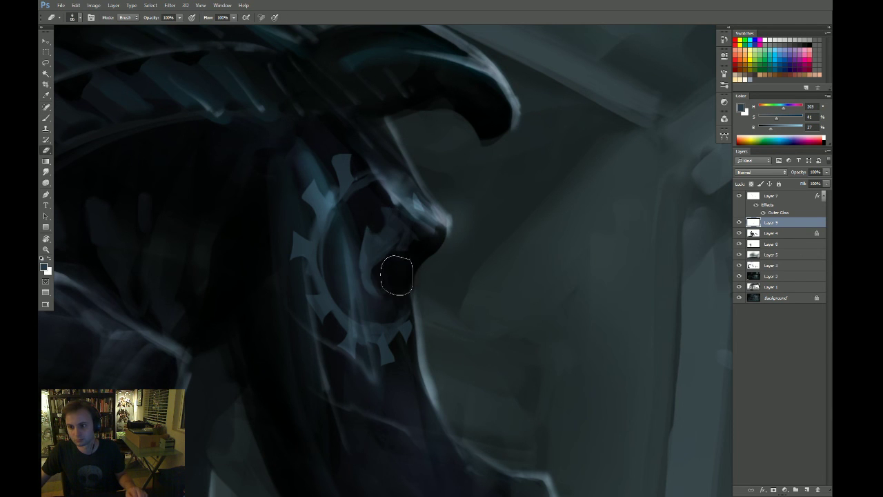
key(ctrl+space)
mouse_move(408, 246)
mouse_down()
mouse_move(349, 296)
mouse_move(420, 265)
mouse_up()
Refine the lower curve of the inner crescent with alternating brush and eraser strokes
key(b)
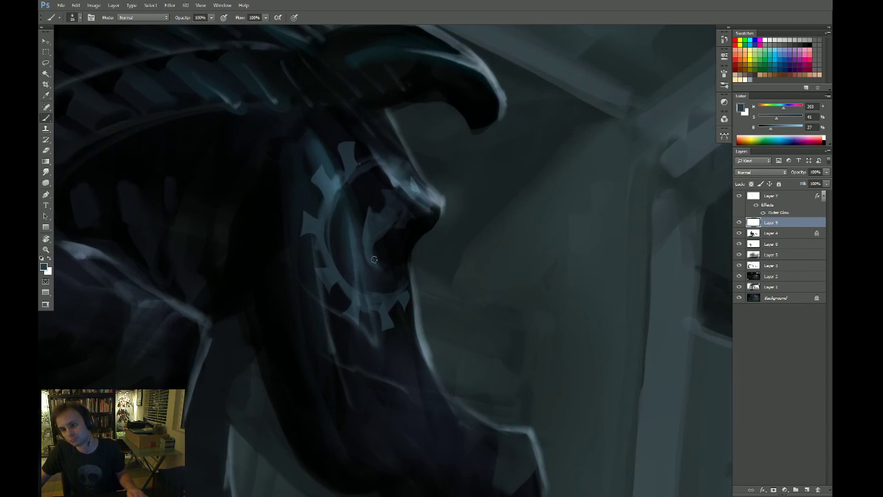
drag(376, 247, 388, 230)
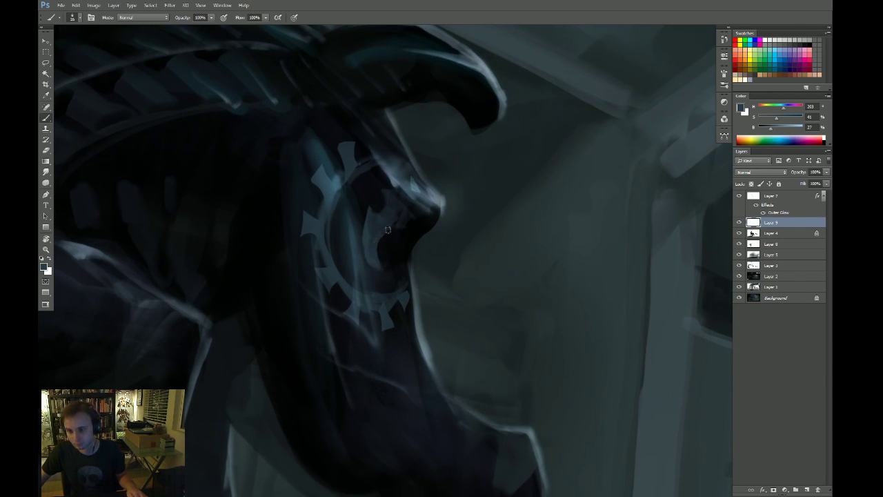
key(e)
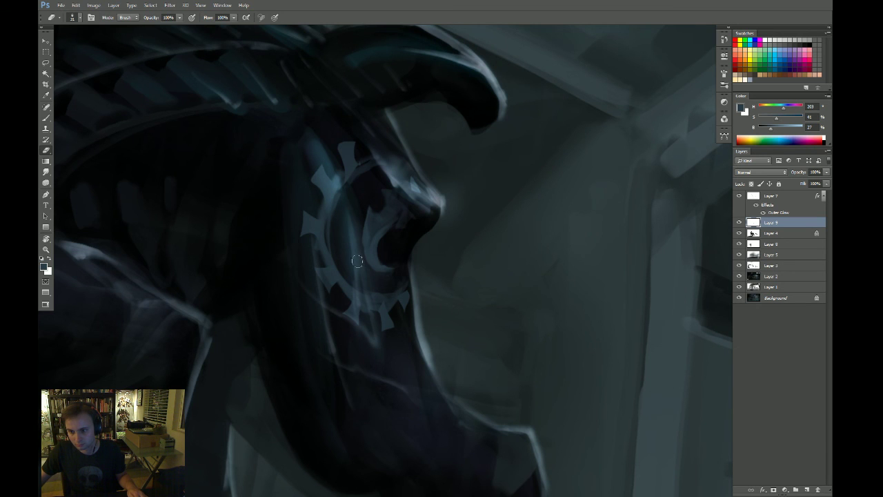
key(b)
drag(411, 237, 388, 294)
Examine how the thigh ring reads against the whole creature
key(r)
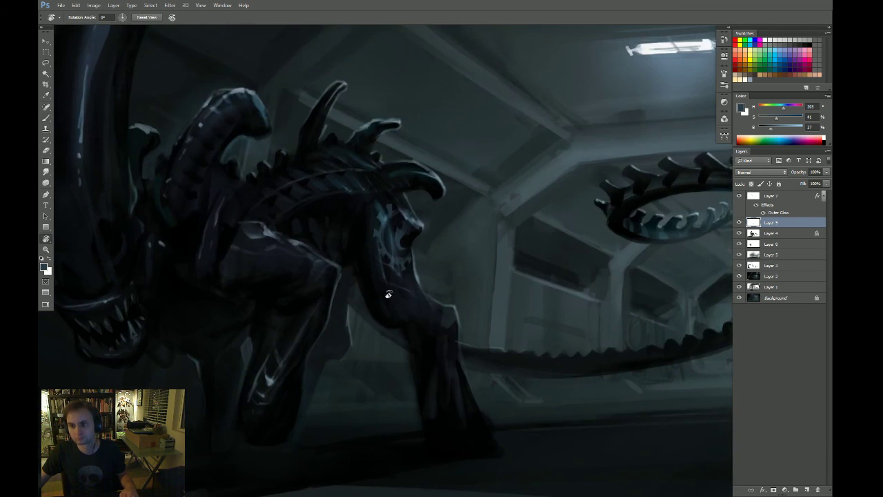
drag(538, 286, 459, 404)
drag(576, 341, 404, 410)
key(Escape)
drag(453, 339, 492, 346)
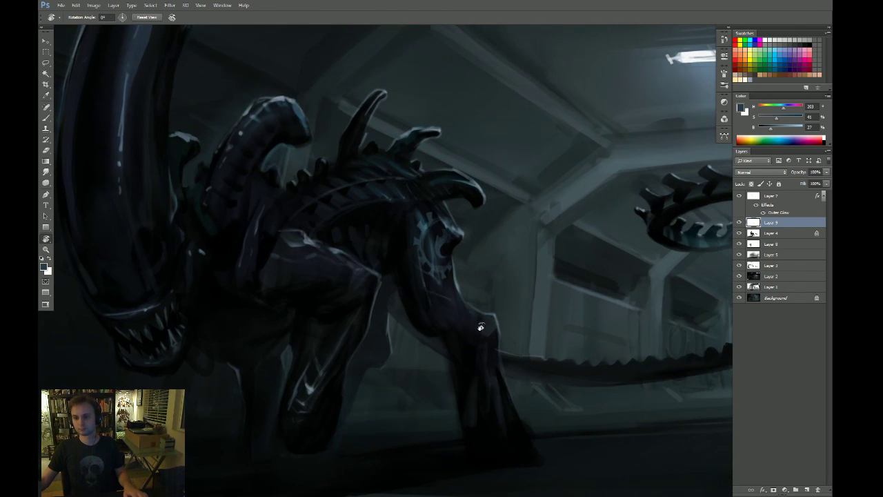
key(z)
key(ctrl+0)
Paint the ring's lower band out to the thigh's edge on Layer 9 and clean its inner rim with the eraser
drag(479, 298, 536, 270)
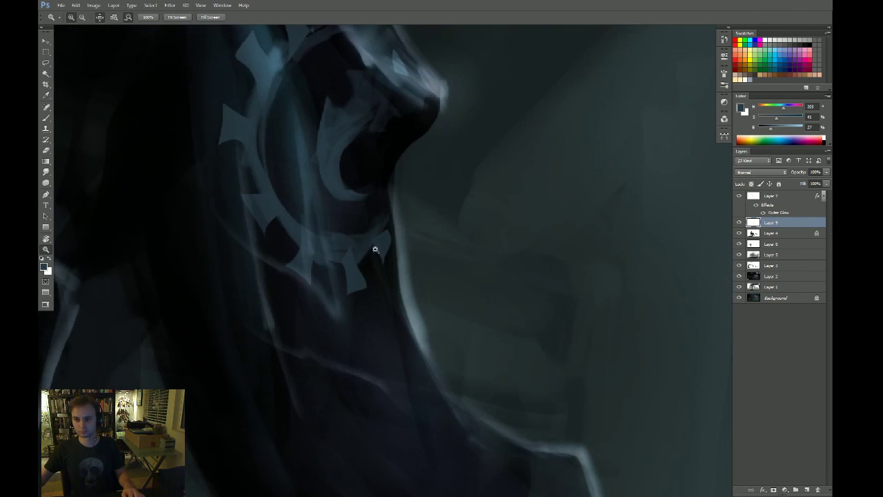
key(v)
key(b)
mouse_move(305, 280)
mouse_down()
mouse_move(293, 230)
mouse_move(313, 248)
mouse_move(352, 254)
mouse_move(374, 240)
mouse_move(388, 255)
mouse_move(388, 280)
mouse_move(382, 227)
mouse_move(395, 218)
mouse_move(353, 248)
mouse_move(363, 256)
mouse_move(396, 229)
mouse_up()
key(e)
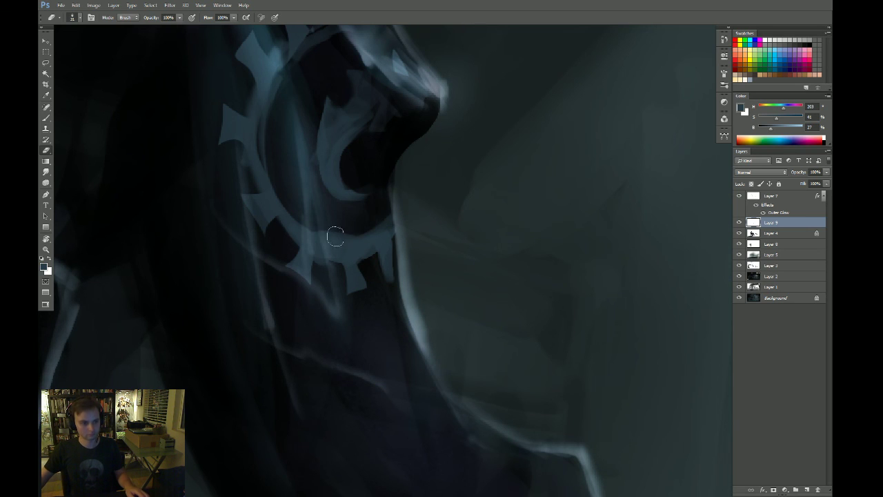
mouse_move(316, 223)
mouse_down()
mouse_move(364, 213)
mouse_move(396, 187)
mouse_up()
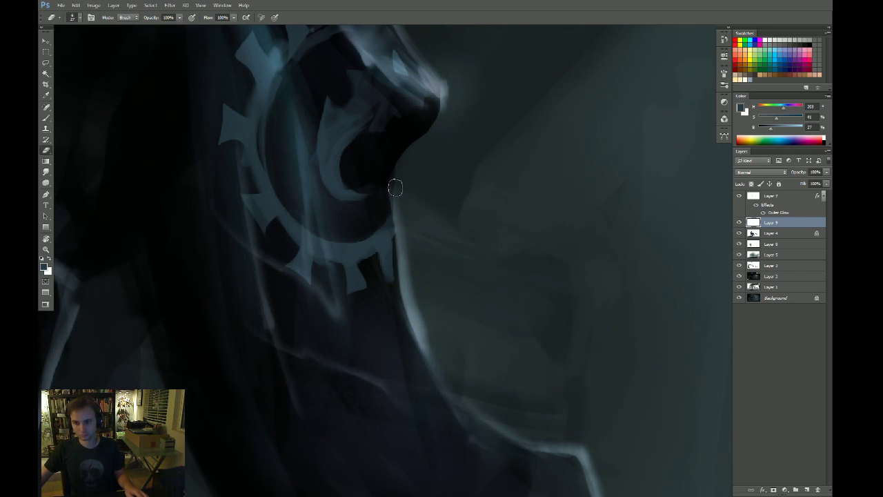
mouse_move(380, 221)
mouse_down()
mouse_move(350, 260)
mouse_move(336, 262)
mouse_move(346, 291)
mouse_up()
mouse_move(357, 247)
mouse_down()
mouse_move(335, 285)
mouse_move(329, 259)
mouse_move(356, 216)
mouse_move(396, 199)
mouse_move(432, 211)
mouse_move(401, 240)
mouse_up()
key(e)
Create a new layer above Layer 9 and paint dark strands of drool hanging from the creature's lower jaw
key(z)
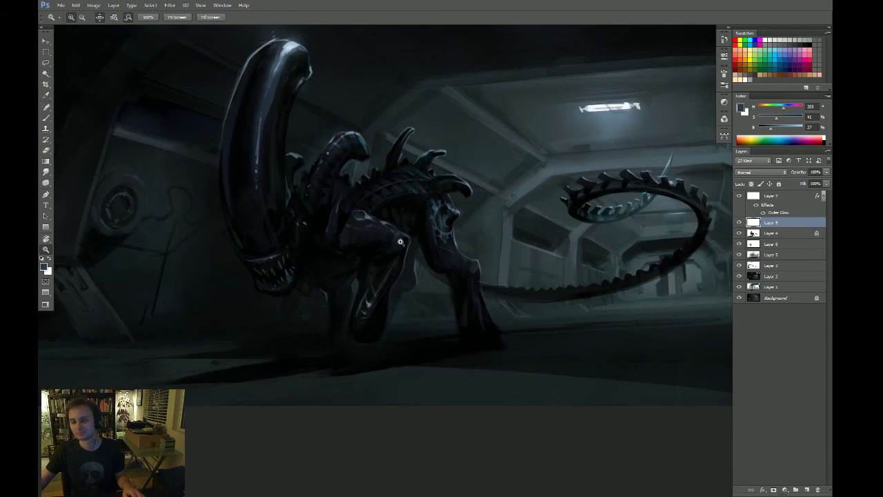
drag(434, 268, 441, 347)
drag(441, 346, 410, 350)
drag(425, 352, 414, 369)
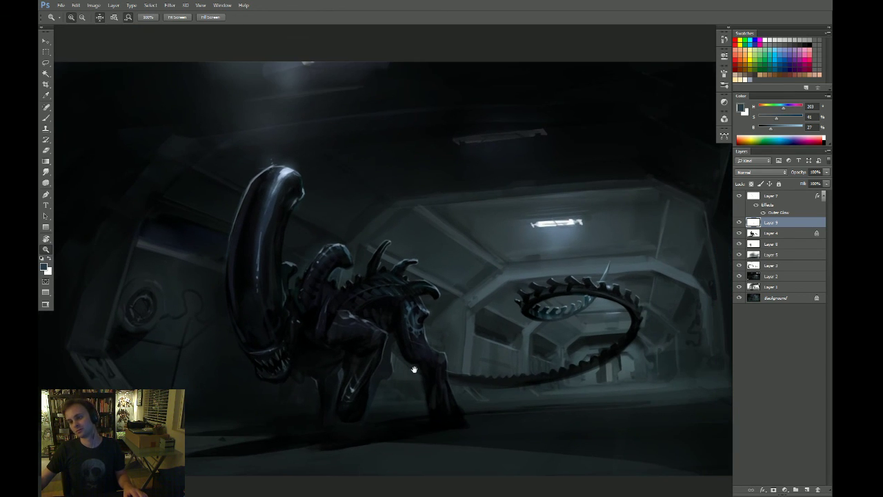
click(353, 354)
click(315, 390)
key(b)
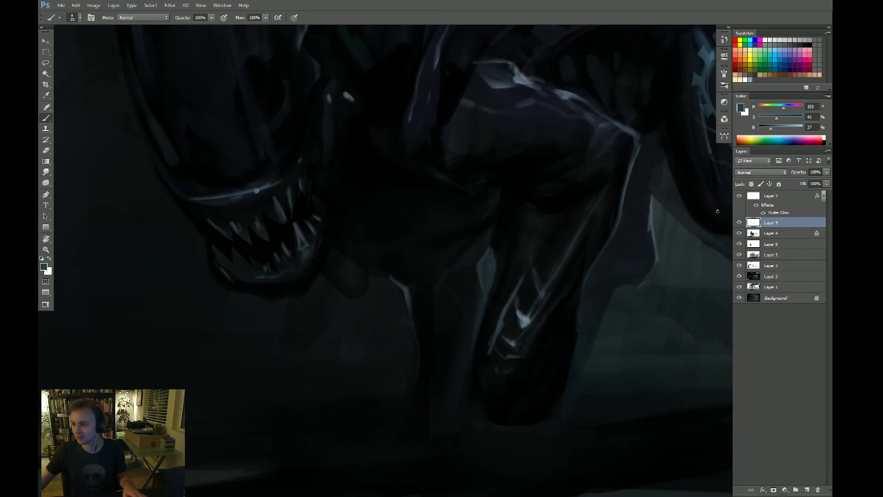
key(ctrl+shift+n)
key(Return)
alt+click(311, 281)
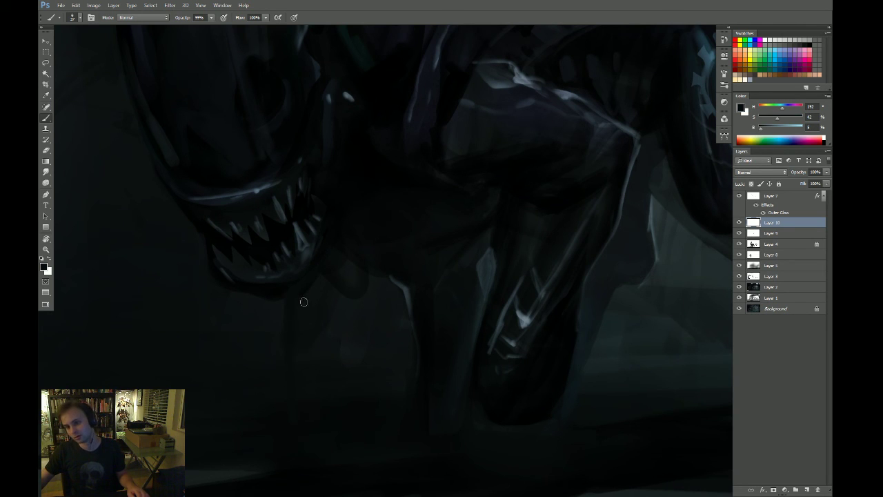
alt+click(293, 284)
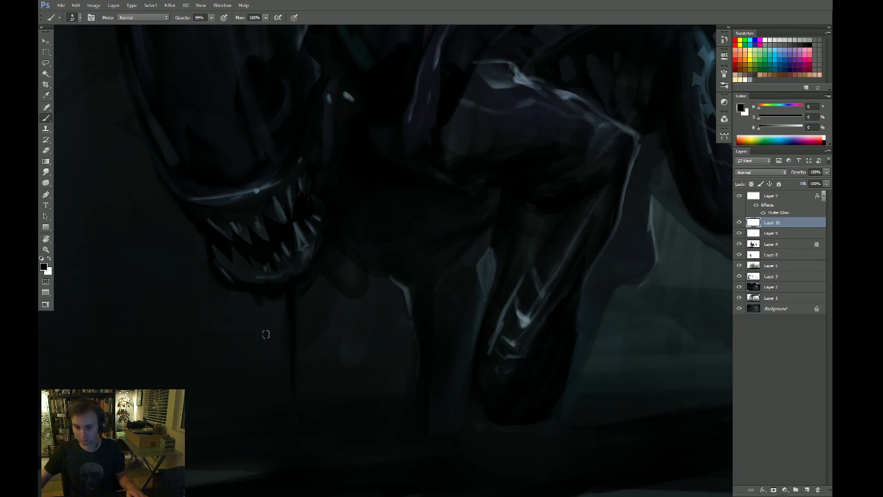
drag(264, 303, 291, 325)
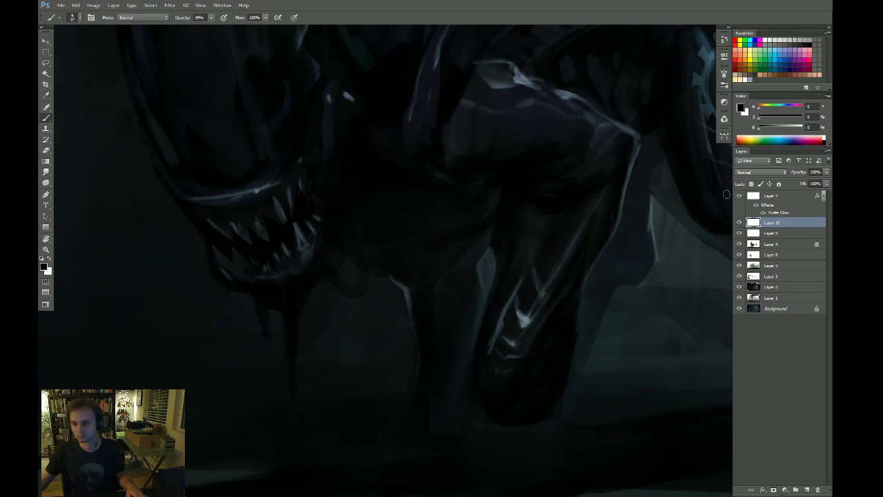
On Layer 7, brush a faint glow over the lower lip and drool strands using a sampled dark blue-green
click(754, 197)
alt+click(228, 343)
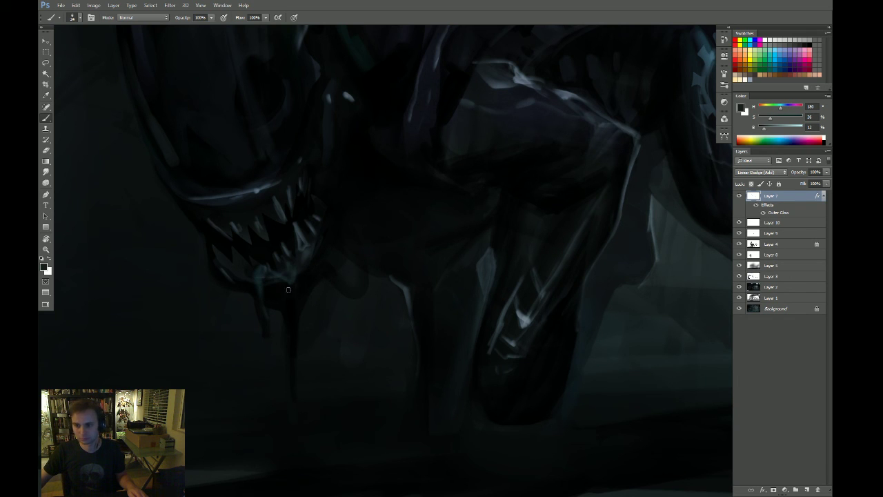
drag(292, 323, 293, 367)
key(z)
mouse_move(310, 277)
mouse_down()
mouse_move(263, 347)
mouse_move(279, 331)
mouse_up()
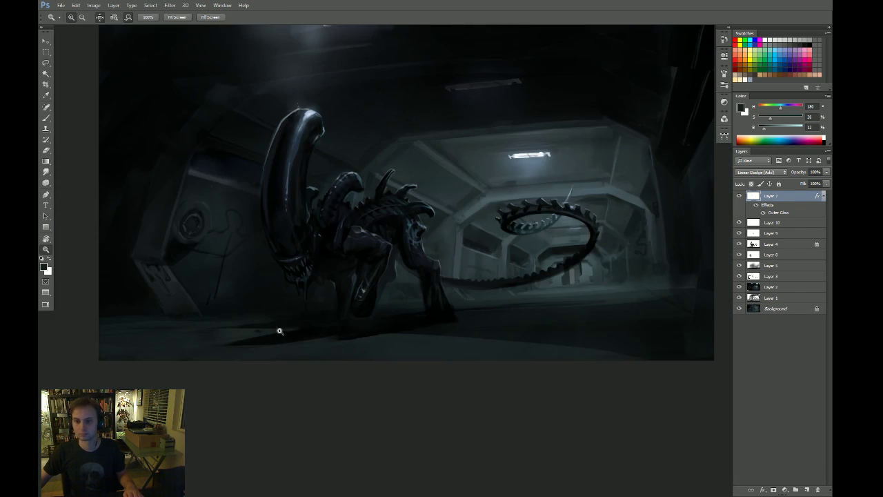
Paint a long, thin glowing drool strand from the jaw toward the floor on Layer 7 and soften it with the eraser
click(335, 265)
key(b)
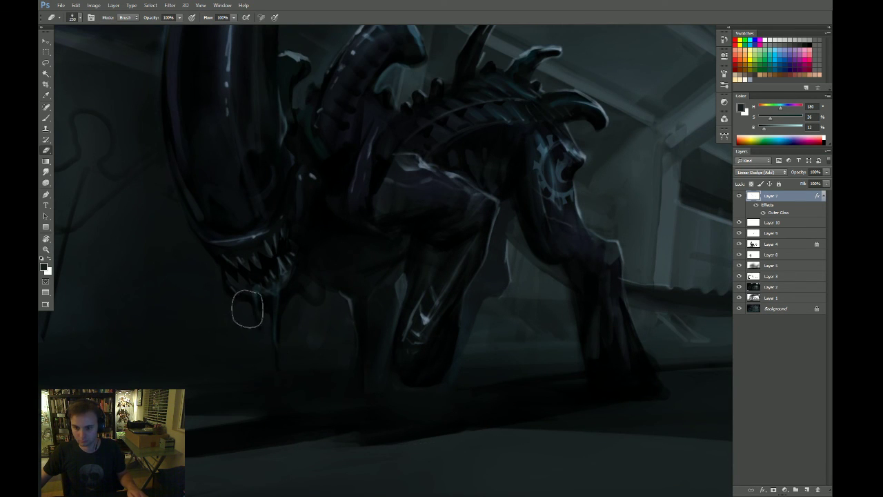
key(ctrl+space)
mouse_move(247, 300)
mouse_down()
mouse_move(459, 291)
mouse_move(287, 279)
mouse_up()
key(ctrl+space)
key(b)
drag(349, 270, 342, 460)
key(space)
drag(362, 354, 356, 301)
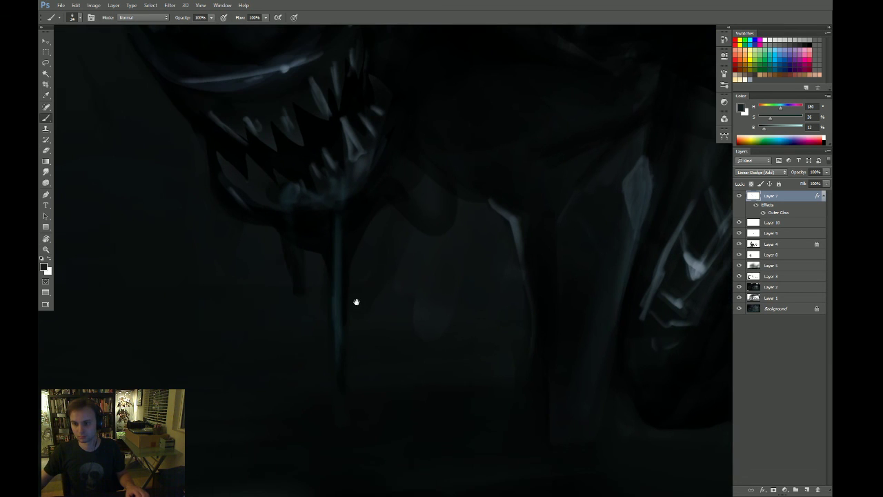
key(ctrl+z)
drag(345, 233, 342, 447)
key(space)
drag(396, 272, 396, 269)
key(e)
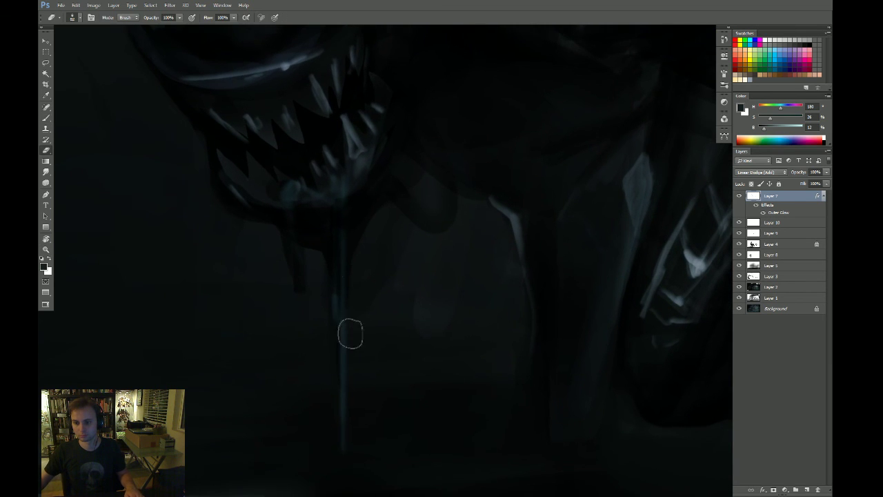
key(ctrl+space)
mouse_move(349, 333)
mouse_down()
mouse_move(343, 427)
mouse_move(353, 330)
mouse_up()
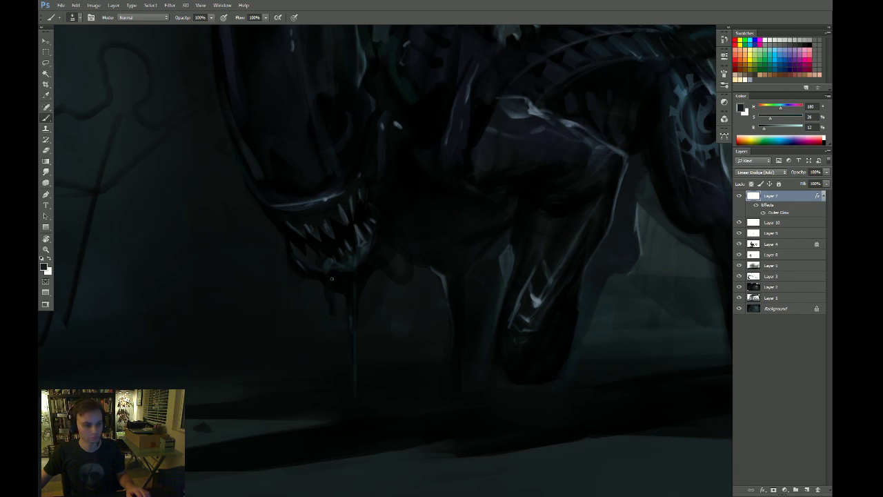
Switch to white and add small bright highlights to the lower teeth, lip and drool on Layer 7
key(x)
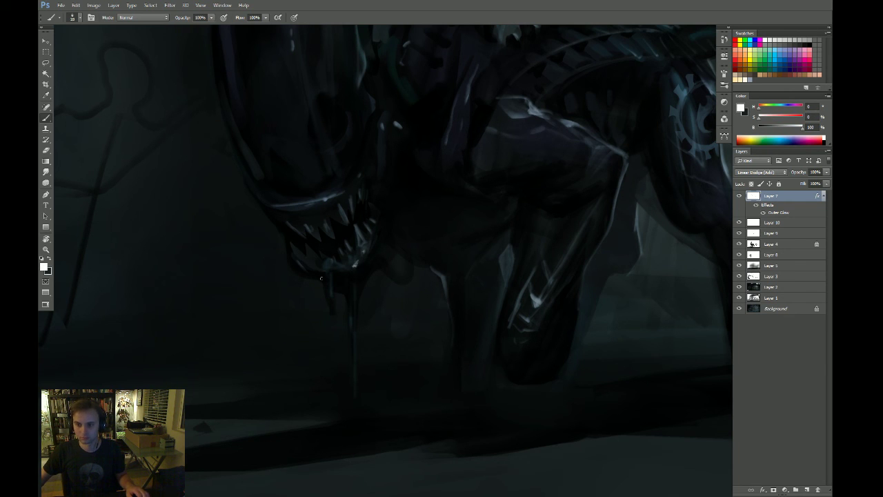
key(z)
drag(348, 269, 331, 308)
key(r)
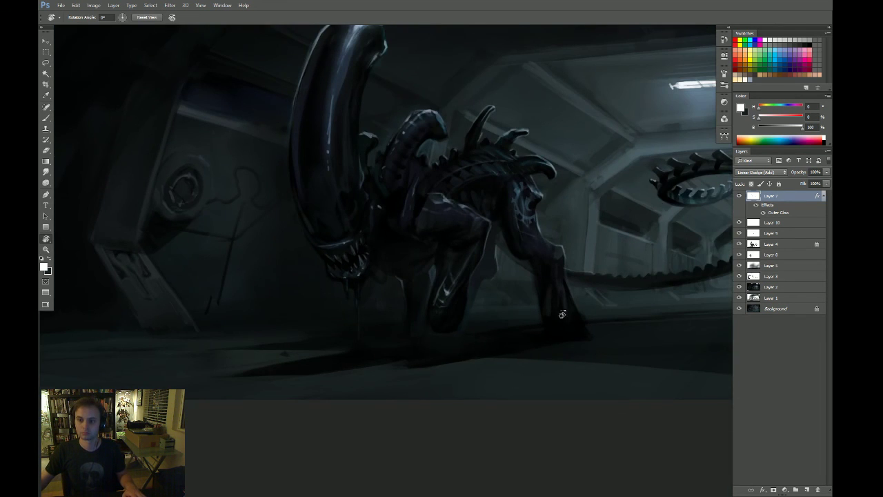
drag(562, 313, 518, 331)
key(Escape)
key(z)
drag(348, 267, 400, 257)
key(b)
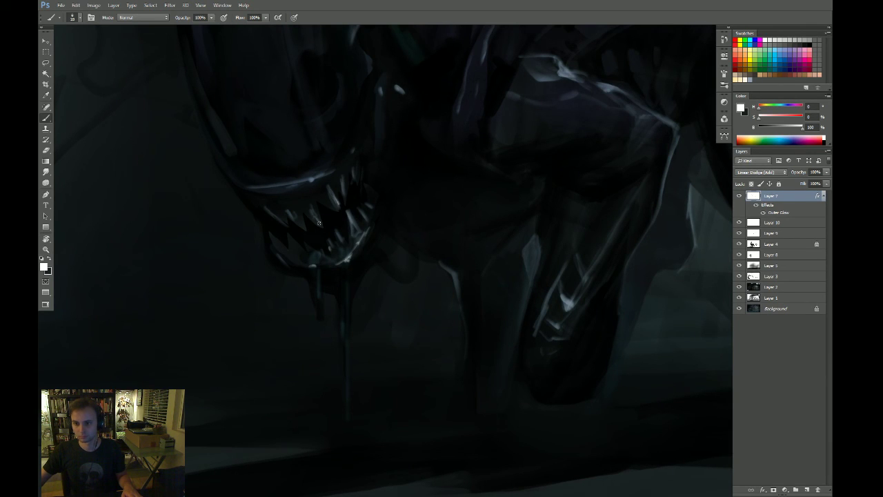
Touch up the drool area on Layer 7 with the eraser and review the creature as a whole
key(z)
mouse_move(372, 227)
mouse_down()
mouse_move(348, 252)
mouse_move(351, 345)
mouse_up()
key(e)
drag(298, 331, 307, 329)
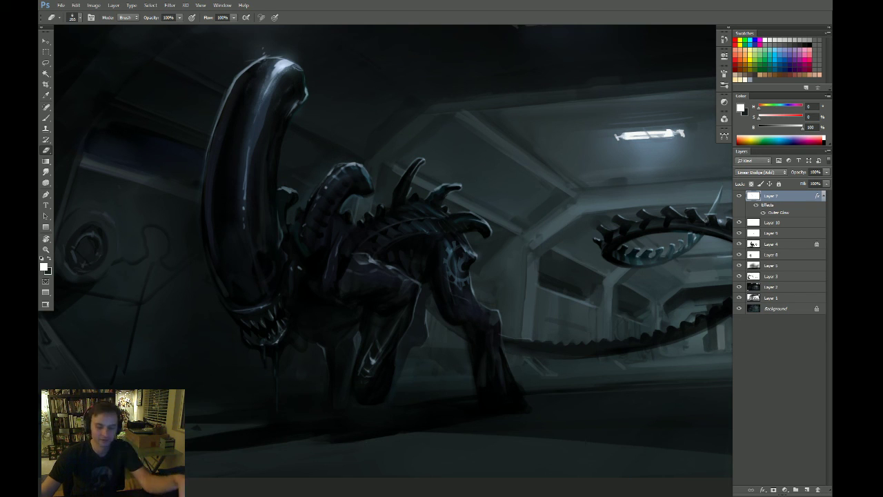
drag(408, 262, 450, 270)
key(z)
key(v)
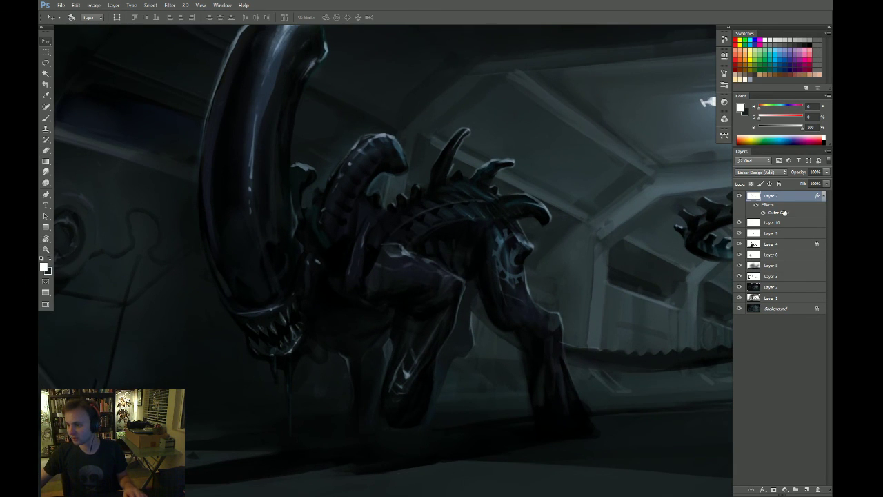
Compare the creature with and without Layer 4, make that layer active and sample near-black from the front shoulder for the brush
click(740, 244)
click(740, 244)
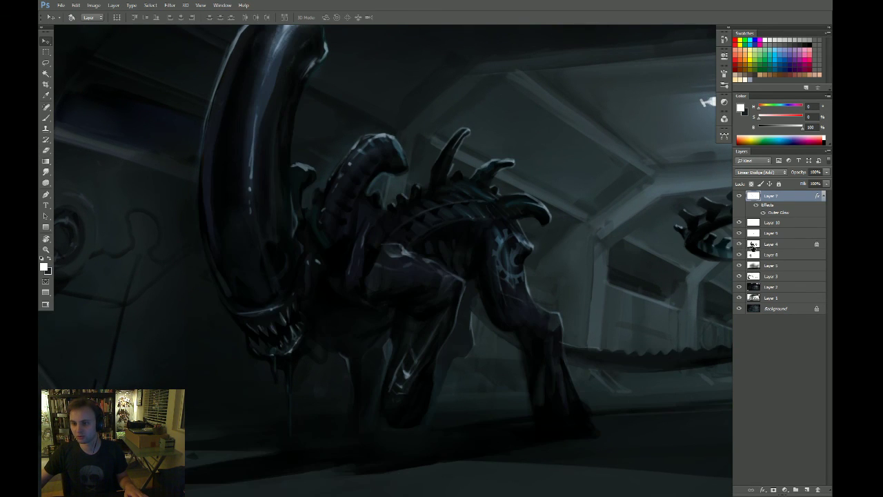
click(770, 244)
key(z)
drag(432, 283, 448, 283)
key(b)
alt+click(397, 293)
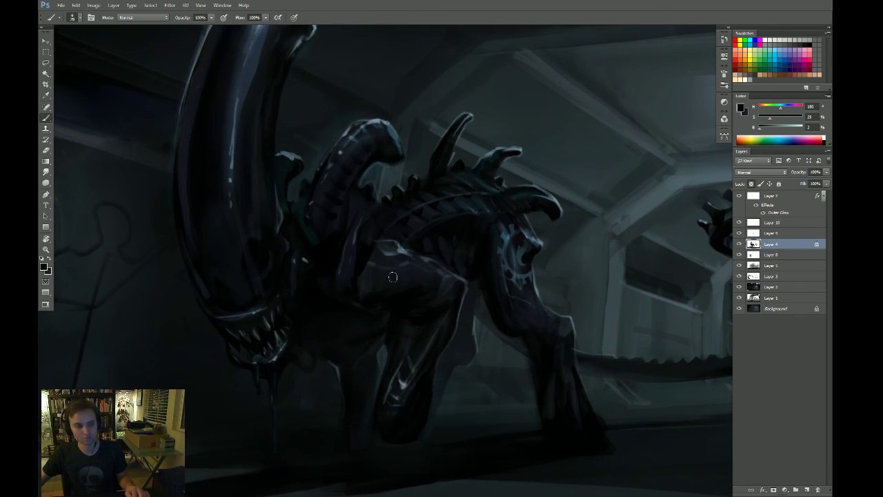
key(z)
drag(384, 283, 441, 283)
key(b)
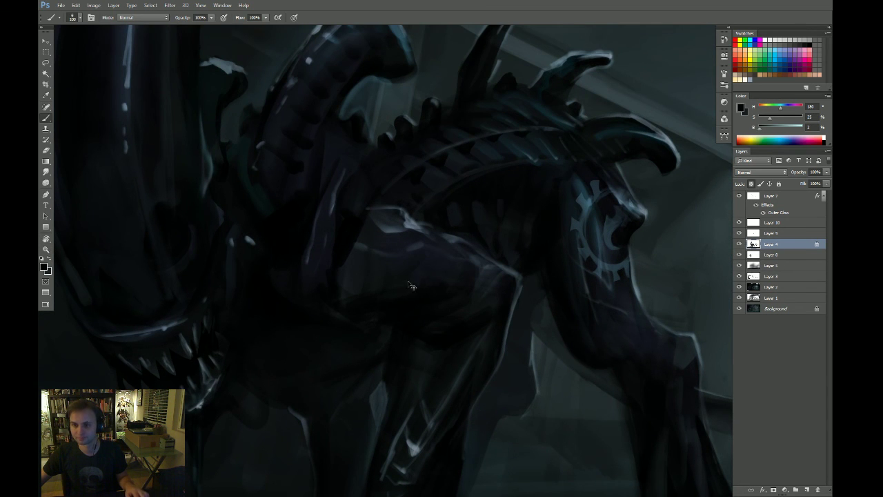
alt+click(392, 297)
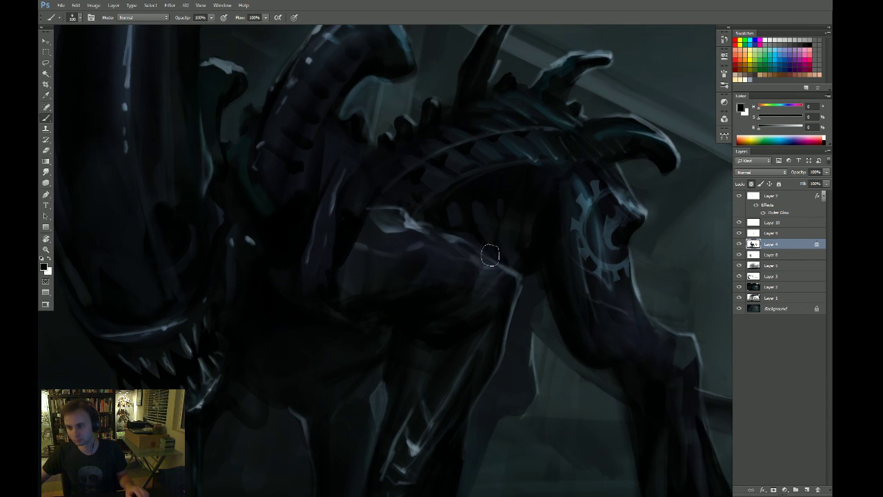
Recheck the content of Layer 4 and unlock its transparent pixels
click(770, 233)
click(739, 244)
click(740, 245)
click(753, 245)
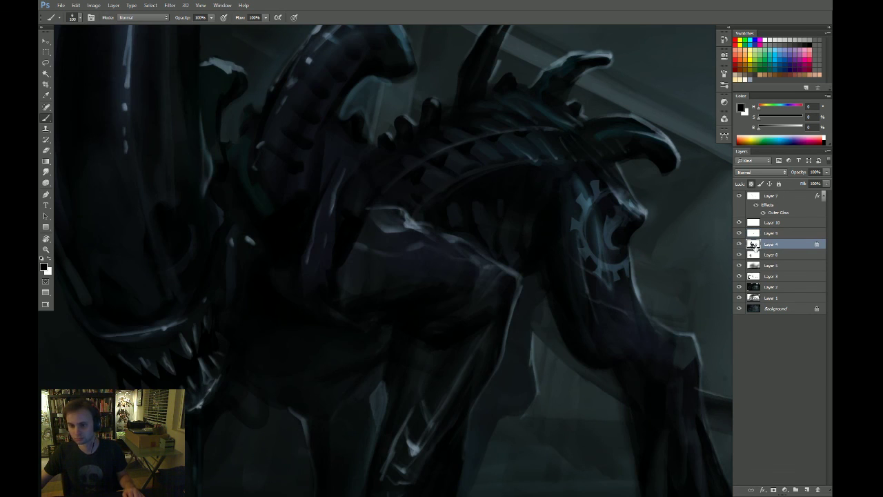
key(slash)
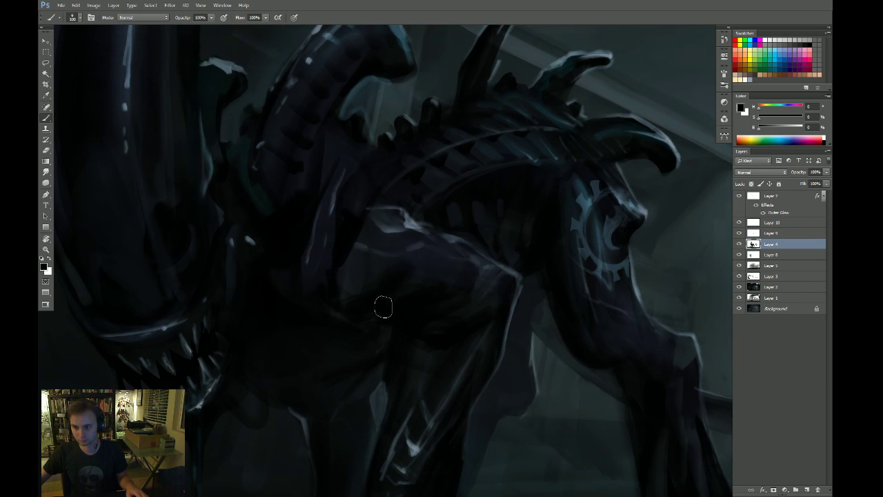
Review the whole creature and compare the painting with and without the drool highlights on Layer 7
key(z)
mouse_move(494, 291)
mouse_down()
mouse_move(462, 302)
mouse_move(472, 309)
mouse_up()
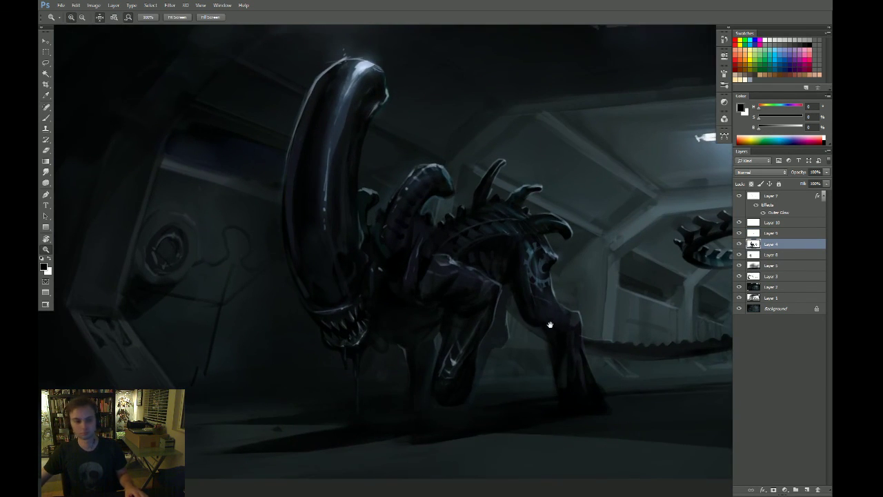
drag(550, 324, 486, 293)
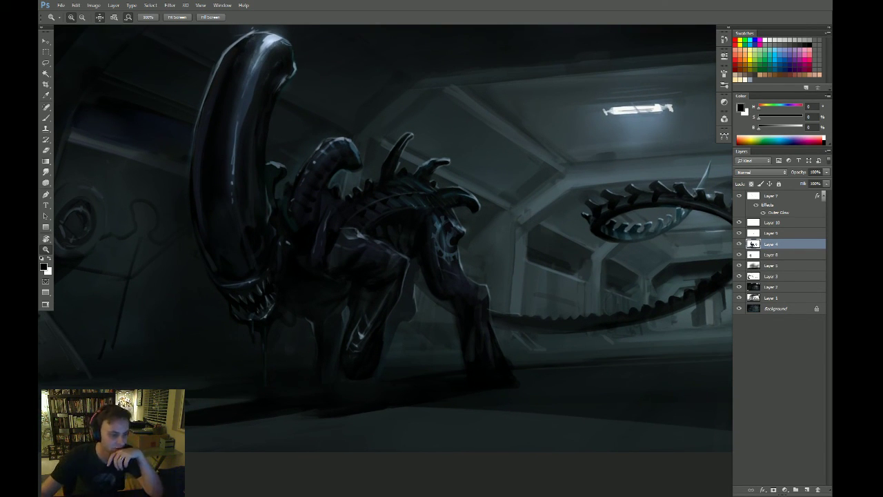
click(792, 198)
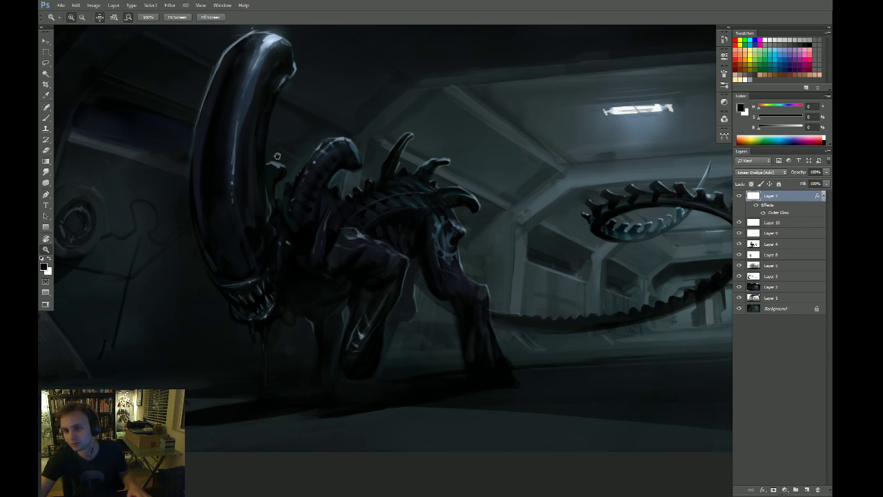
mouse_move(276, 156)
mouse_down()
mouse_move(326, 229)
mouse_move(359, 198)
mouse_up()
ctrl+click(362, 205)
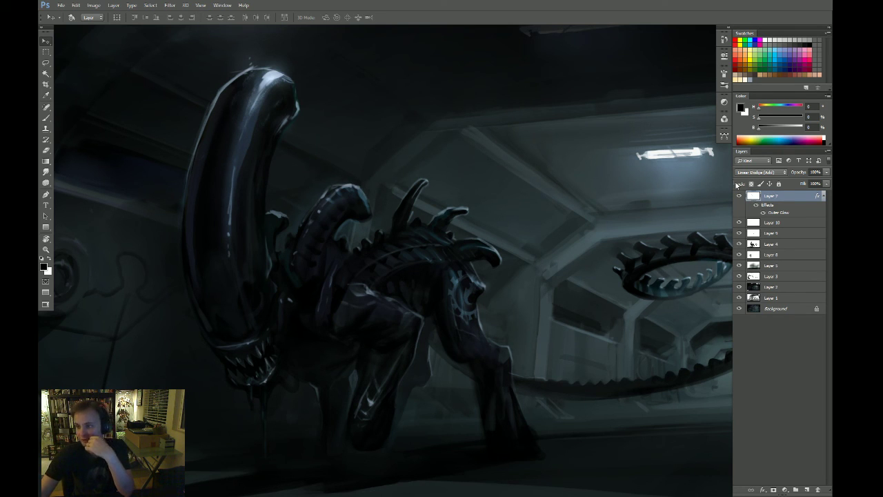
click(739, 196)
click(739, 196)
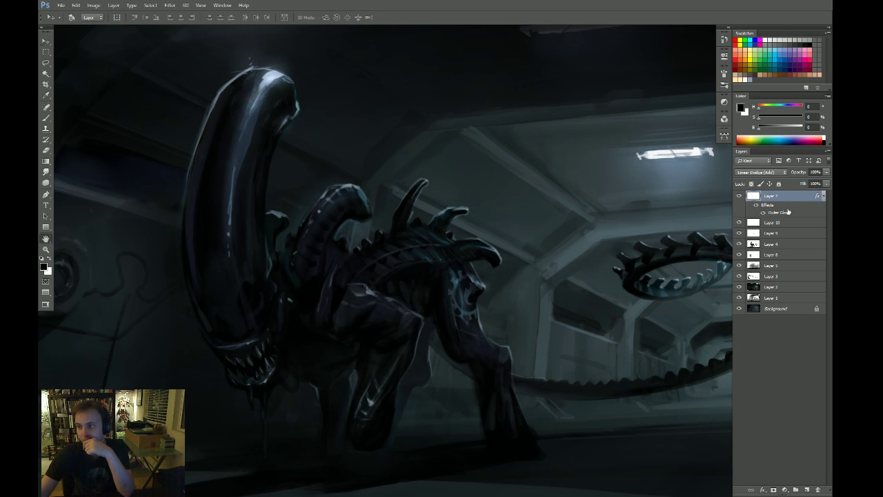
Inspect the Outer Glow settings in Layer 7's layer style and close them unchanged
double_click(786, 211)
click(483, 264)
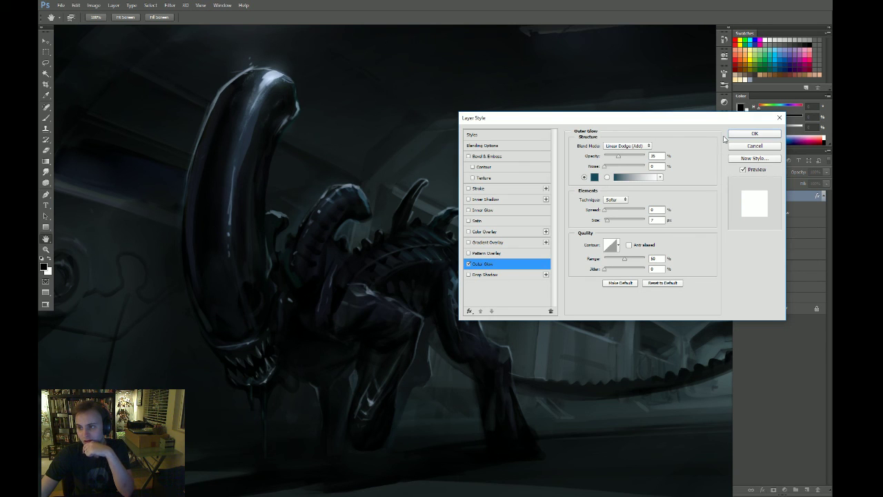
click(746, 136)
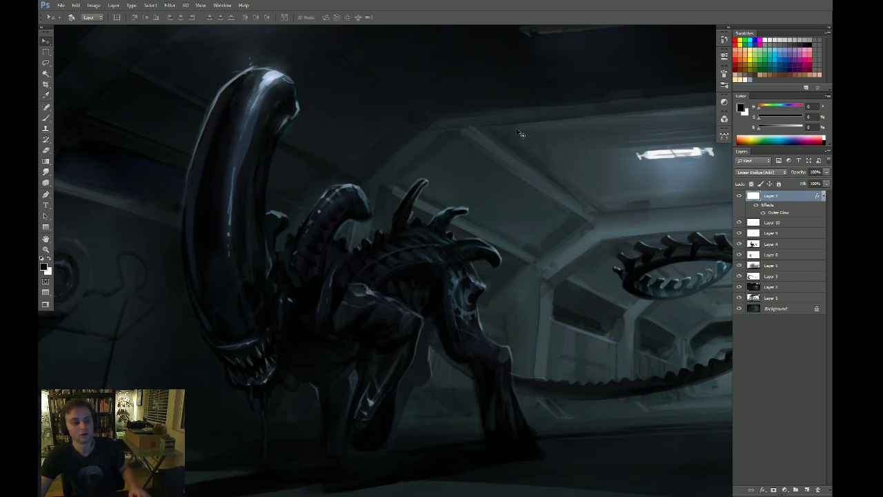
Review the full corridor composition, compare it with and without the layer directly below Layer 4, and make that layer active
drag(506, 138, 467, 131)
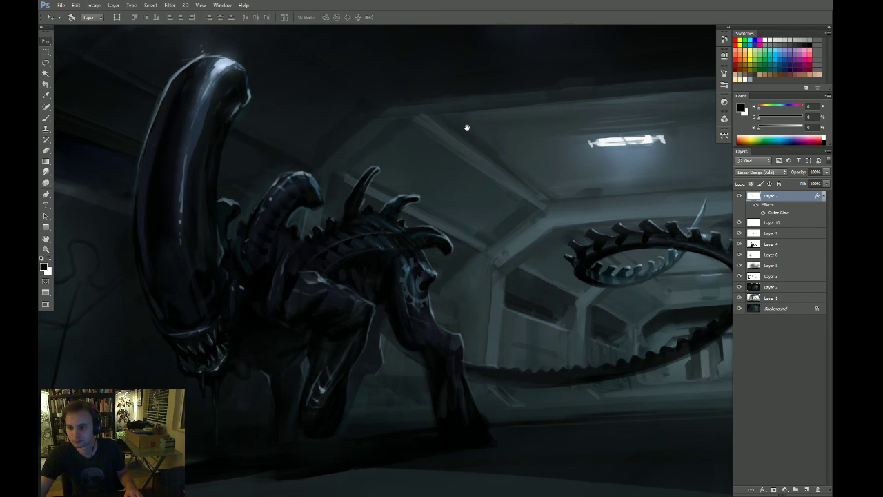
drag(619, 222, 569, 201)
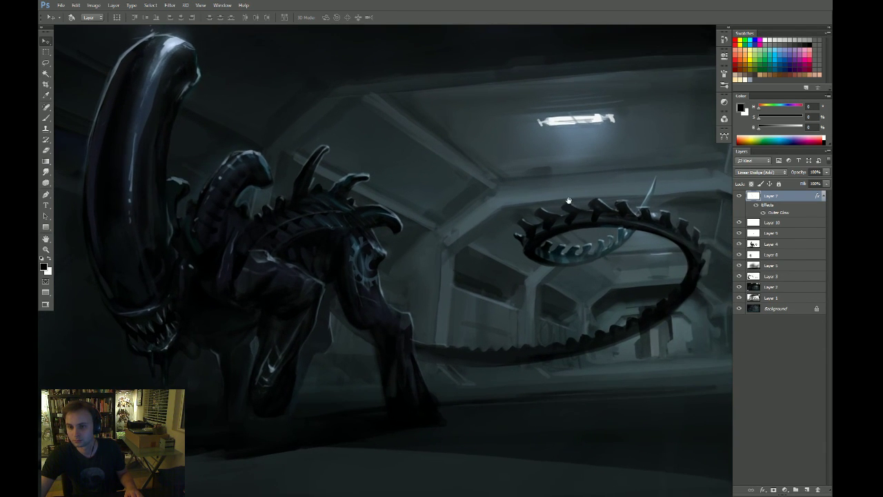
scroll(566, 188, down, 3)
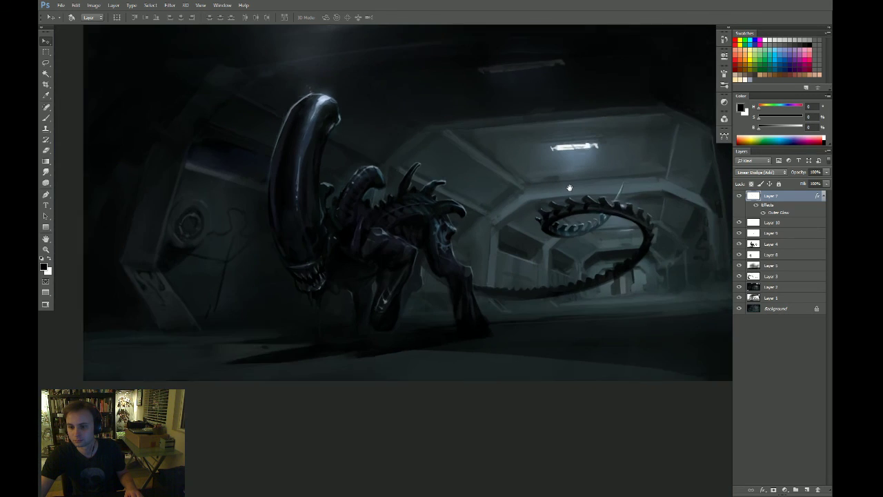
drag(534, 187, 582, 215)
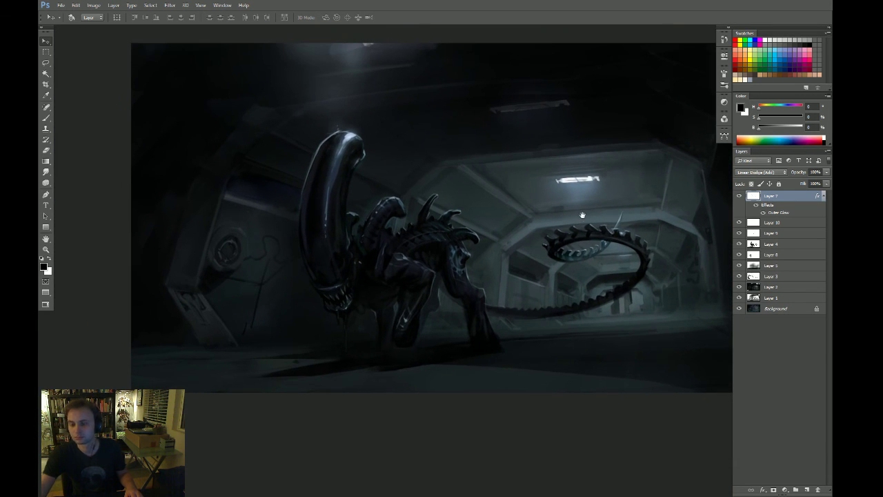
click(739, 255)
click(740, 256)
click(769, 255)
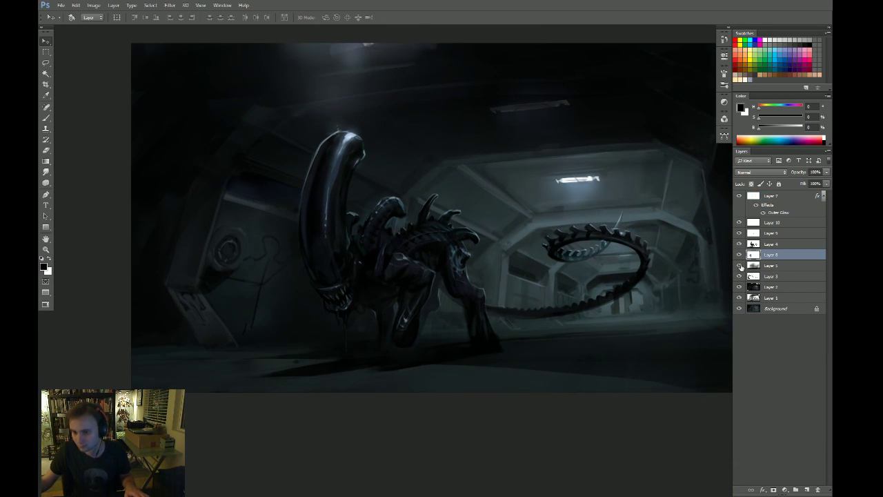
drag(449, 361, 528, 341)
key(w)
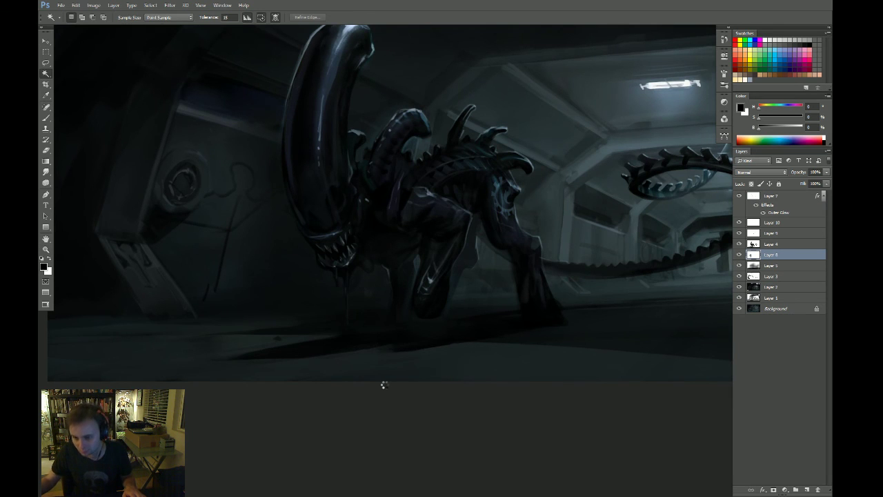
click(421, 338)
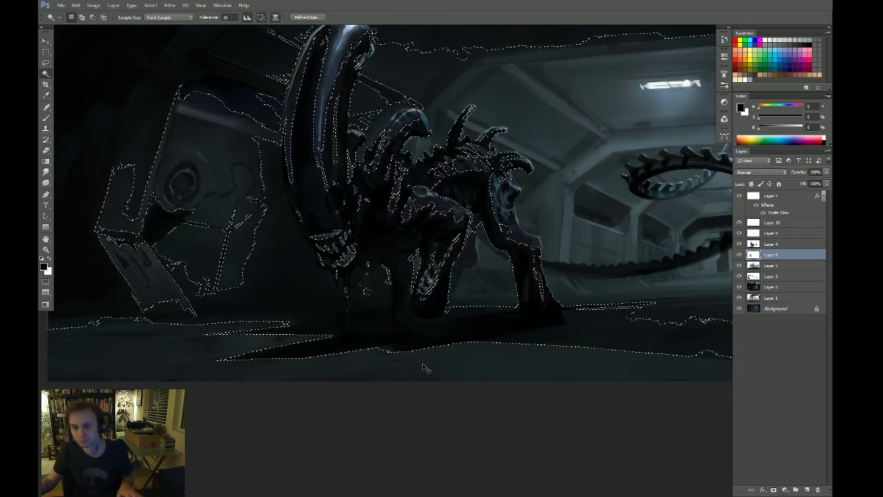
key(ctrl+d)
click(378, 380)
key(ctrl+d)
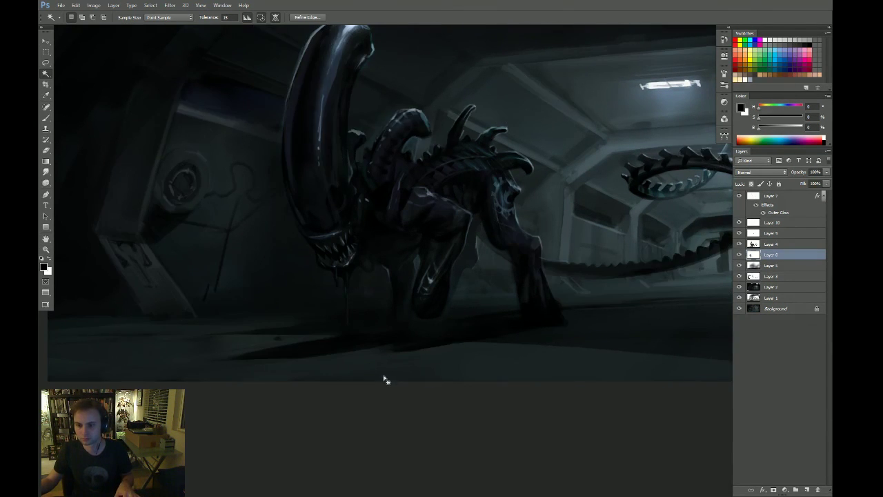
Try brushing a sampled grey-blue over the foreground floor with a large brush on the layer directly below Layer 4
key(b)
alt+click(638, 143)
key(period)
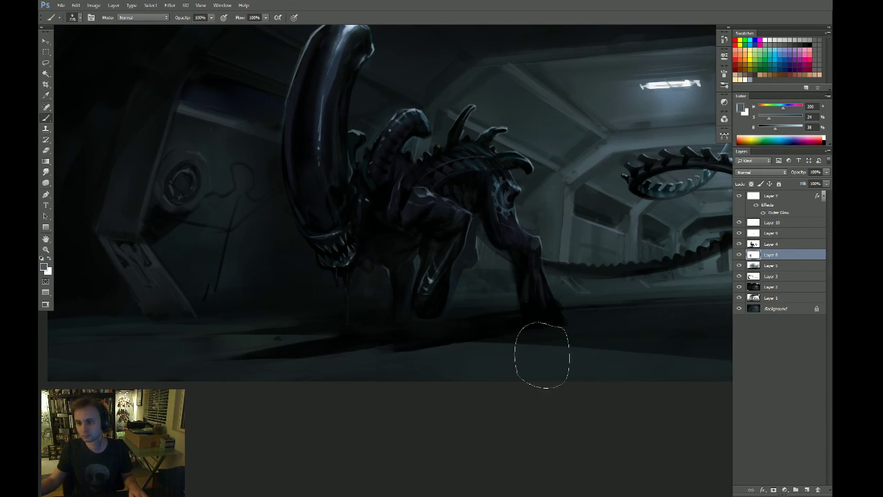
drag(522, 366, 155, 357)
drag(492, 371, 289, 388)
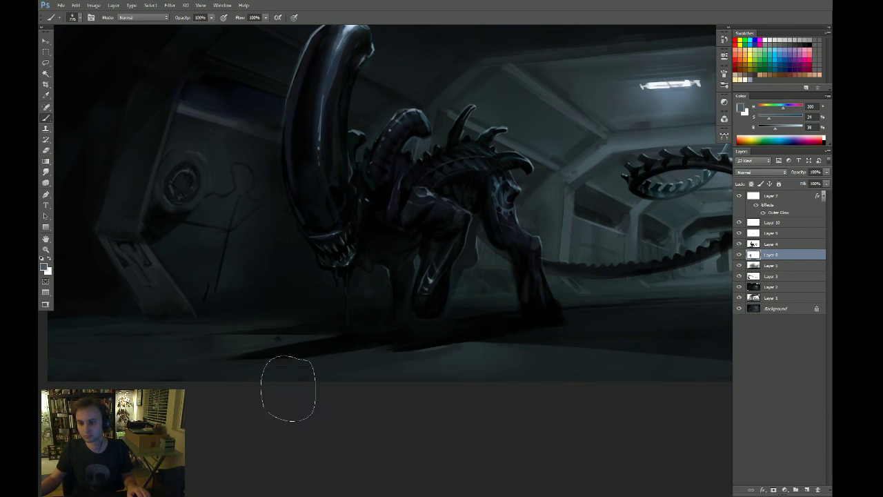
key(ctrl+z)
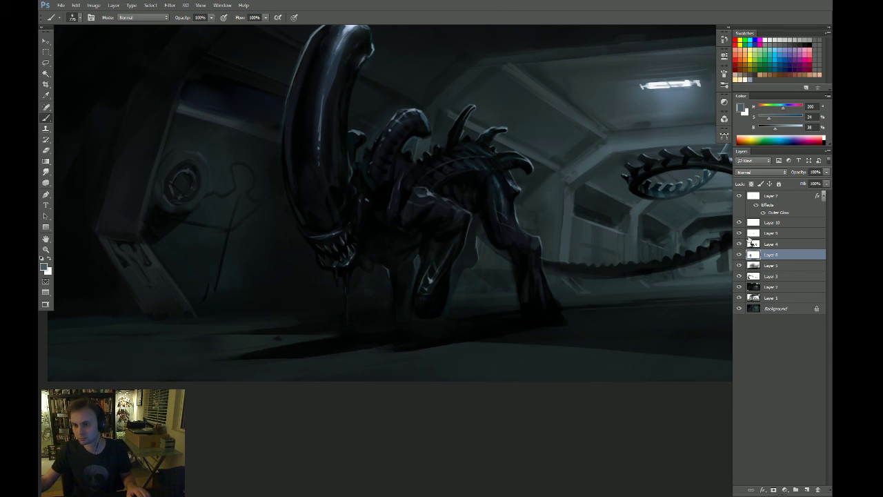
Try broad grey-blue brush strokes across the foreground floor on Layer 9
click(752, 233)
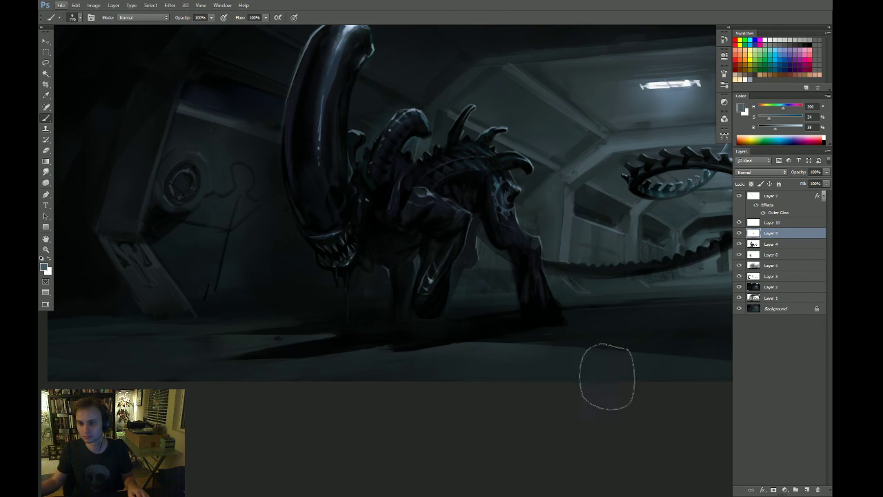
drag(607, 378, 201, 368)
key(ctrl+z)
drag(409, 377, 238, 377)
key(ctrl+z)
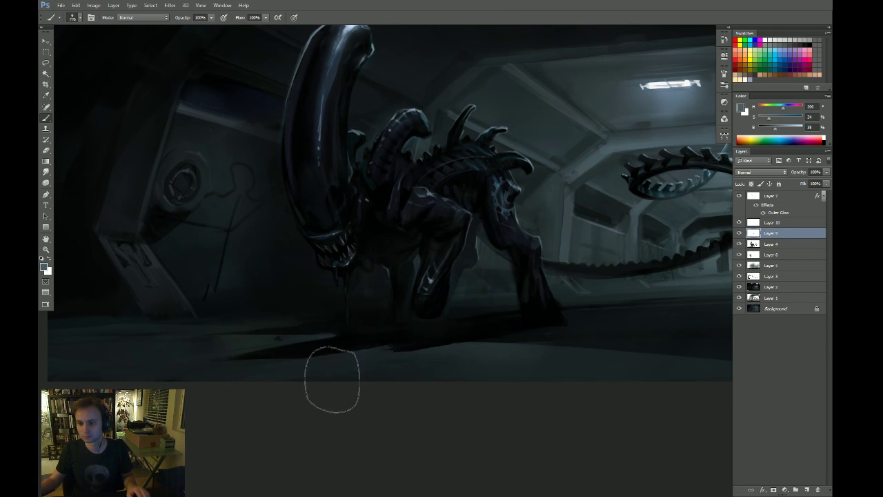
Make Layer 7 active and set the brush opacity to 20%
drag(428, 366, 398, 400)
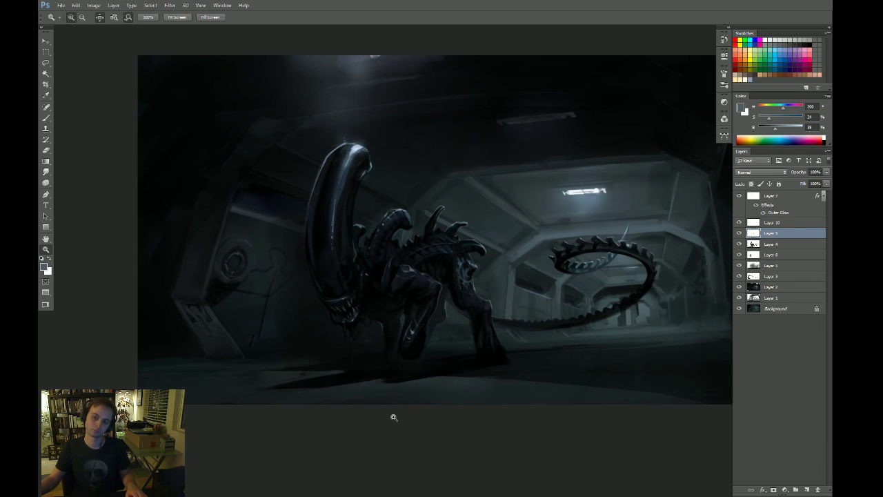
key(g)
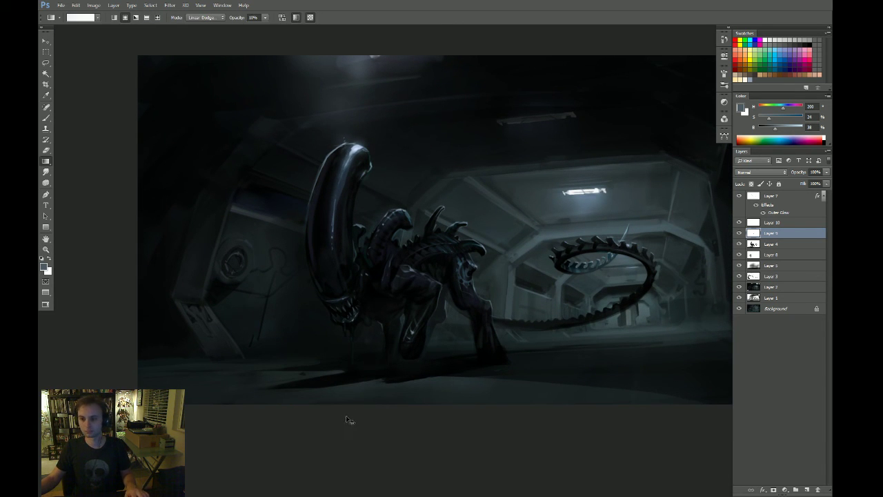
click(771, 205)
key(b)
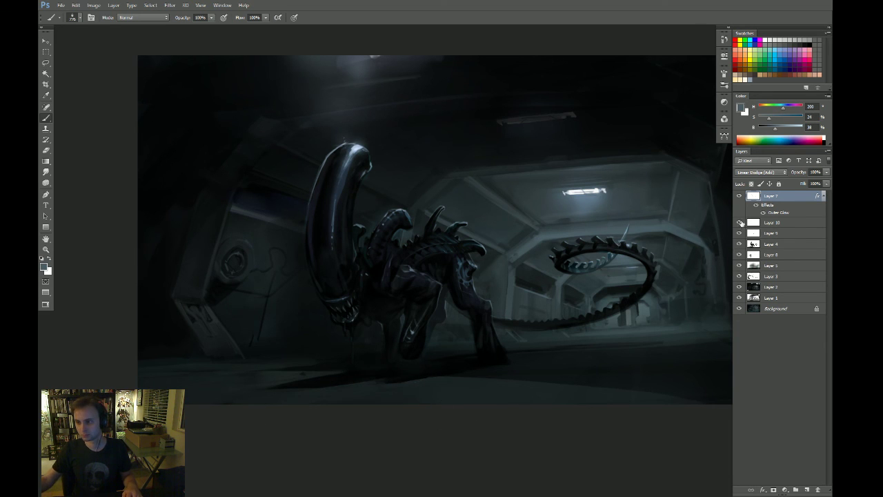
key(2)
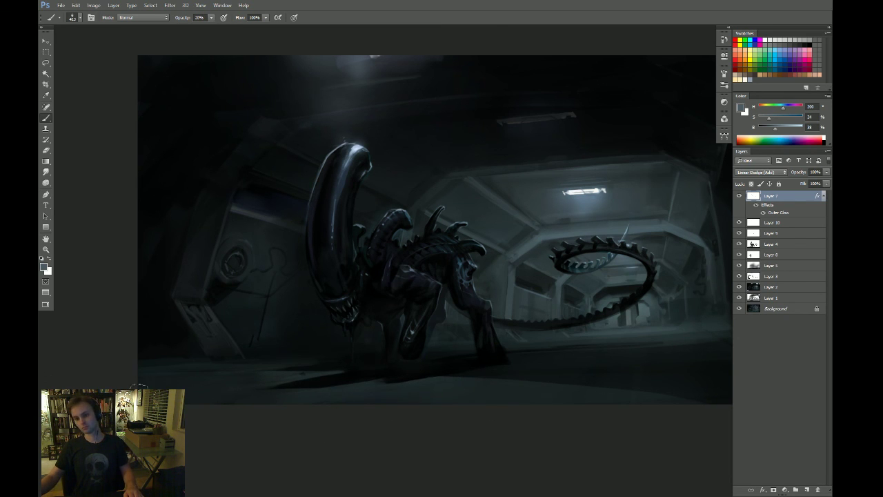
Select the entire layered painting and compare it with the other open flattened versions of the creature
drag(308, 288, 249, 311)
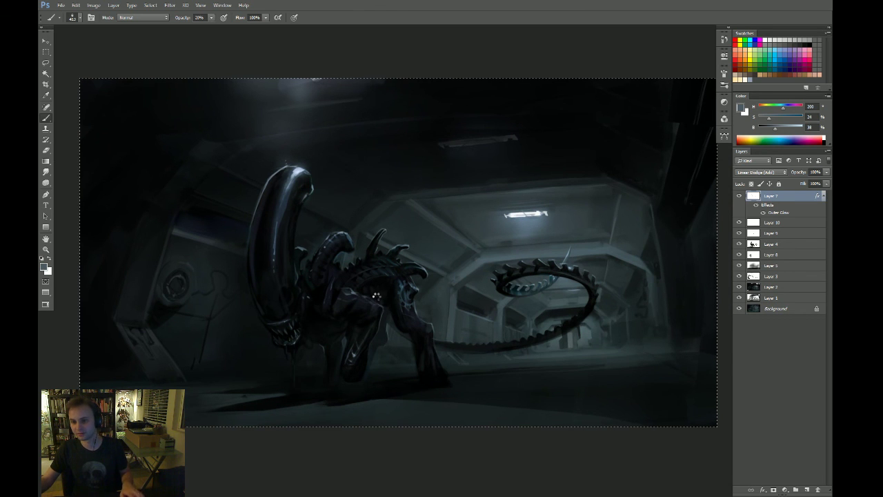
key(ctrl+Tab)
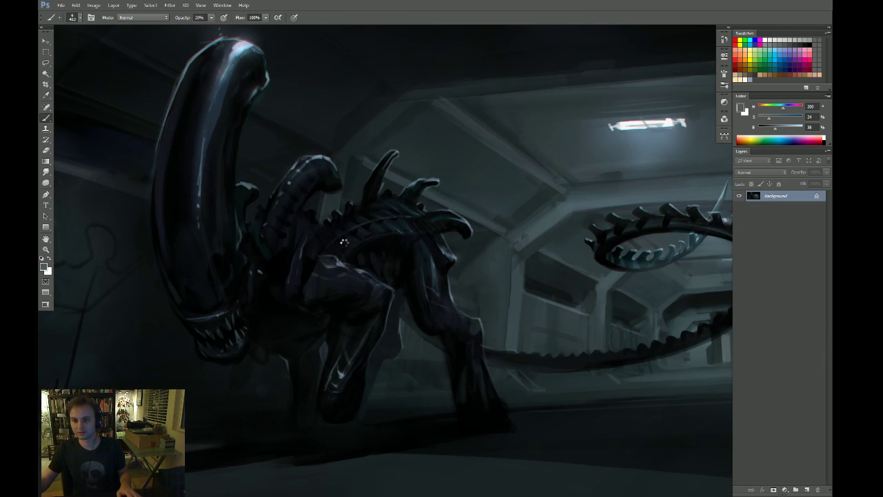
key(ctrl+Tab)
key(ctrl+Tab)
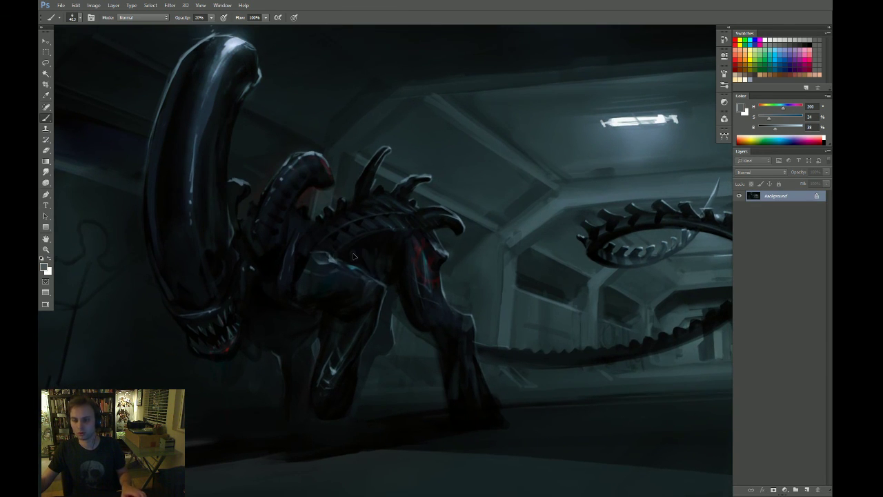
Place the copied painting as a new layer over the flattened version and merge it into the Background
drag(354, 257, 337, 257)
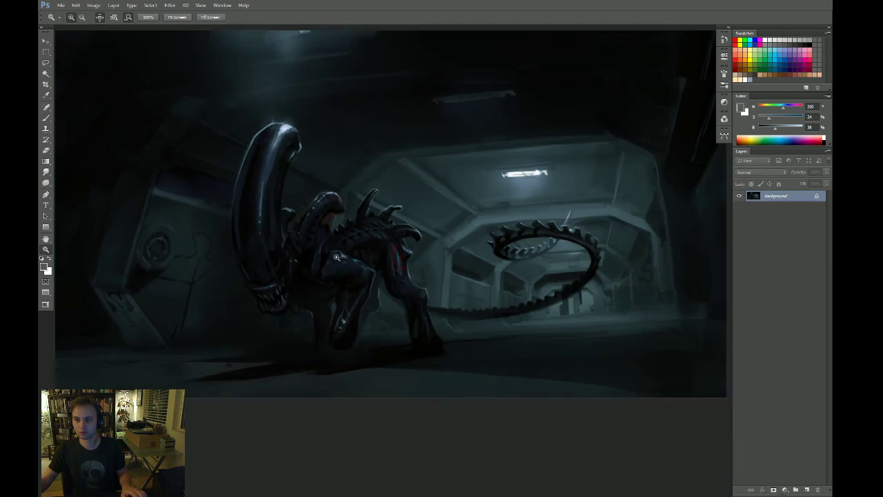
key(ctrl+a)
key(ctrl+z)
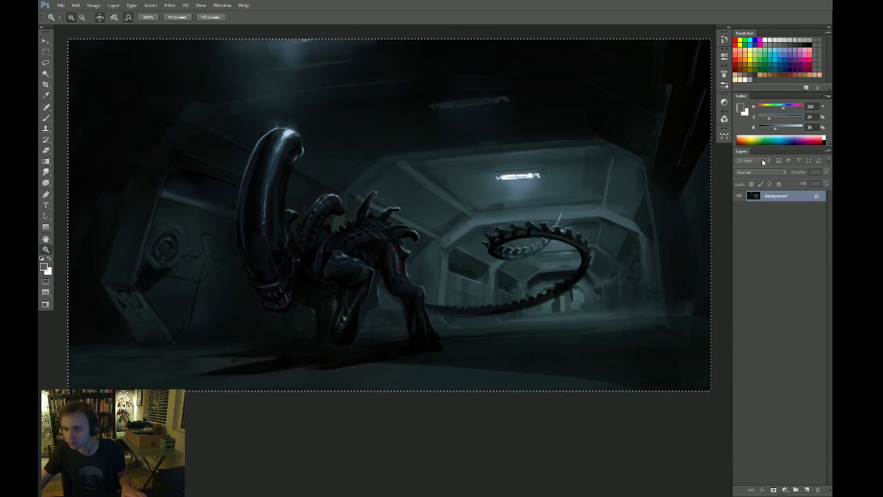
click(724, 121)
key(ctrl+j)
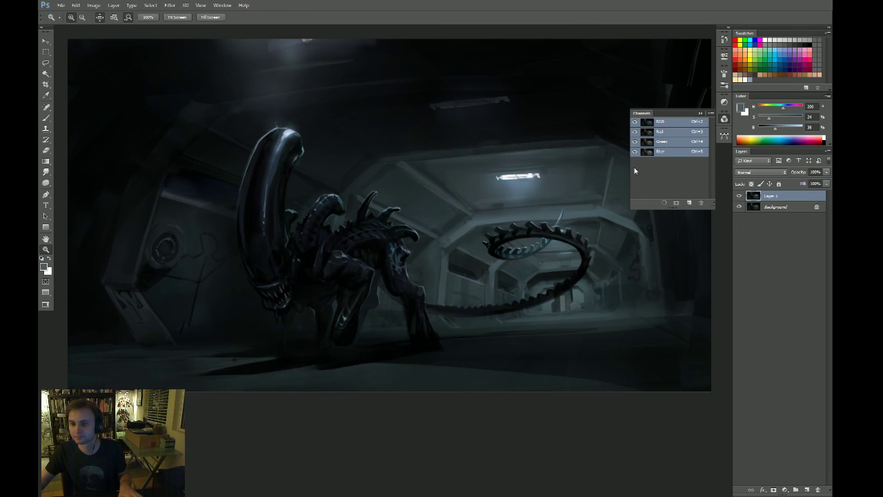
key(ctrl+e)
drag(513, 174, 520, 203)
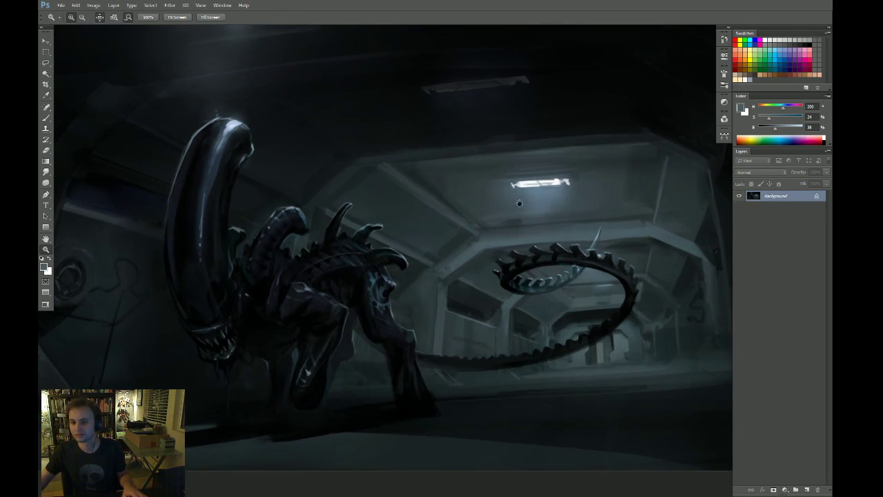
Make only the Red channel active with all channels visible, and smudge it slightly around the distant ceiling light
click(723, 122)
click(652, 131)
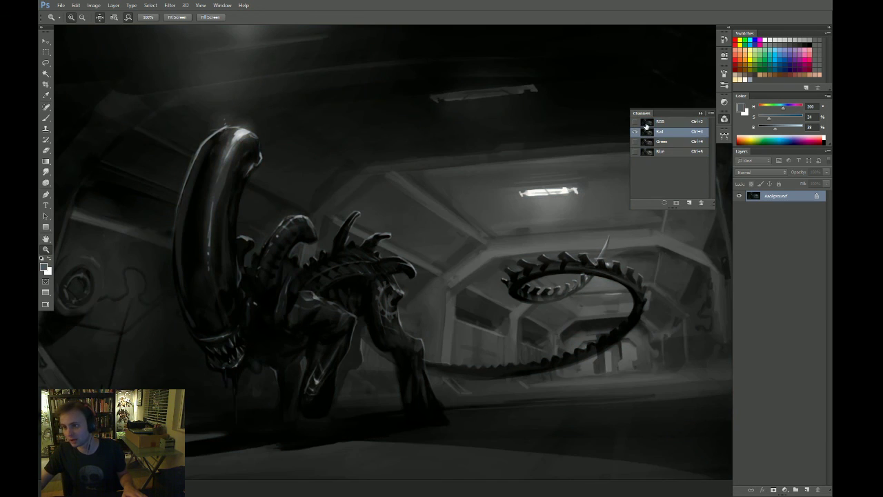
click(647, 125)
drag(556, 206, 404, 206)
ctrl+click(402, 187)
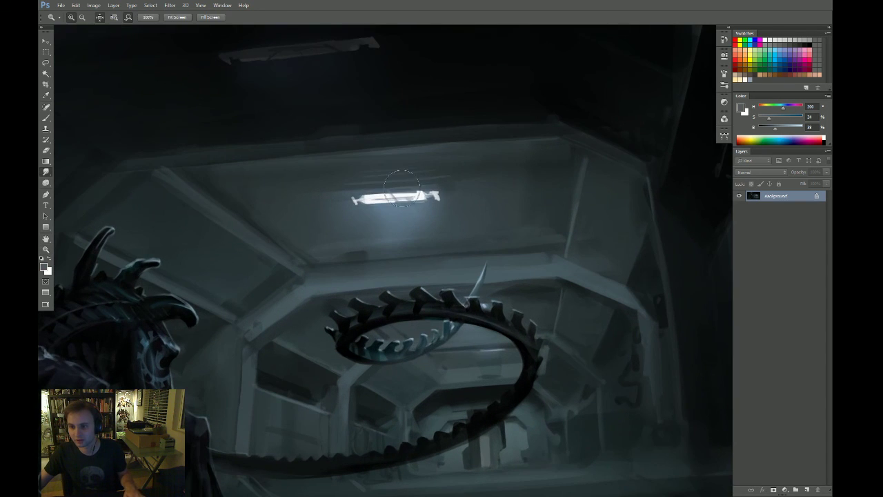
mouse_move(546, 213)
mouse_down()
mouse_move(497, 213)
mouse_move(597, 225)
mouse_move(558, 236)
mouse_up()
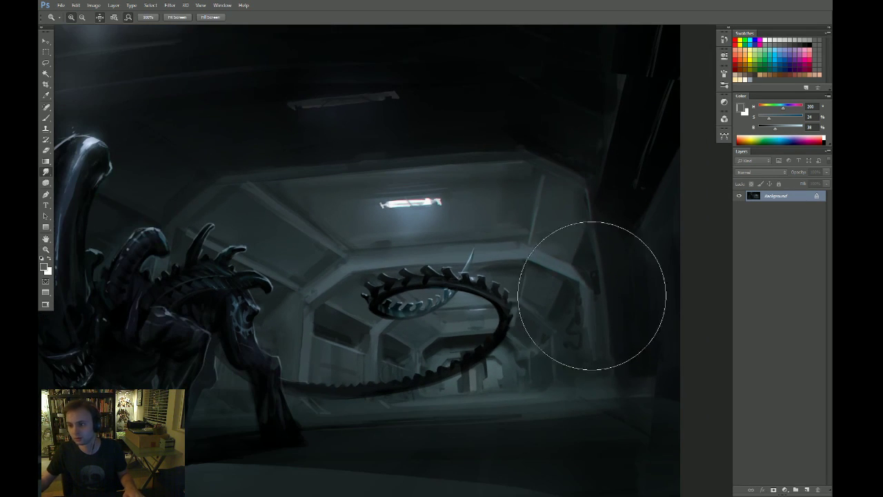
Smudge the Red channel at 50% strength with a large brush for slight colour fringes on the creature's head, back and legs
drag(405, 329, 620, 342)
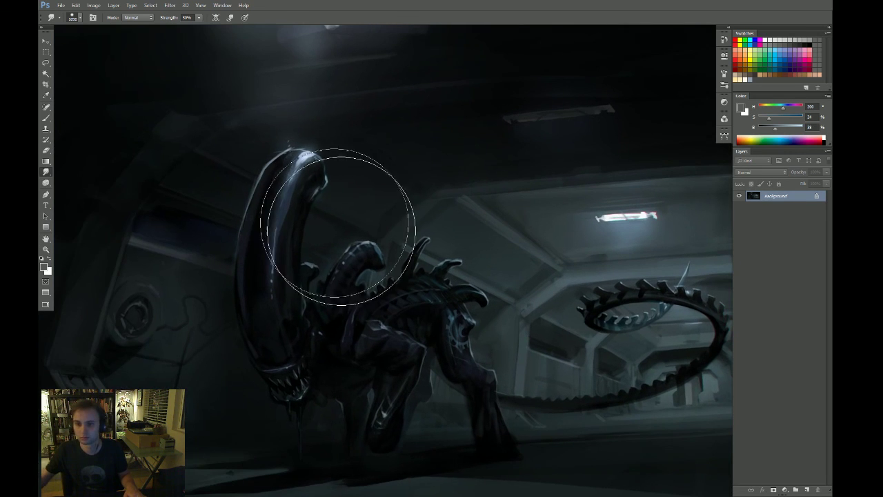
scroll(425, 256, up, 5)
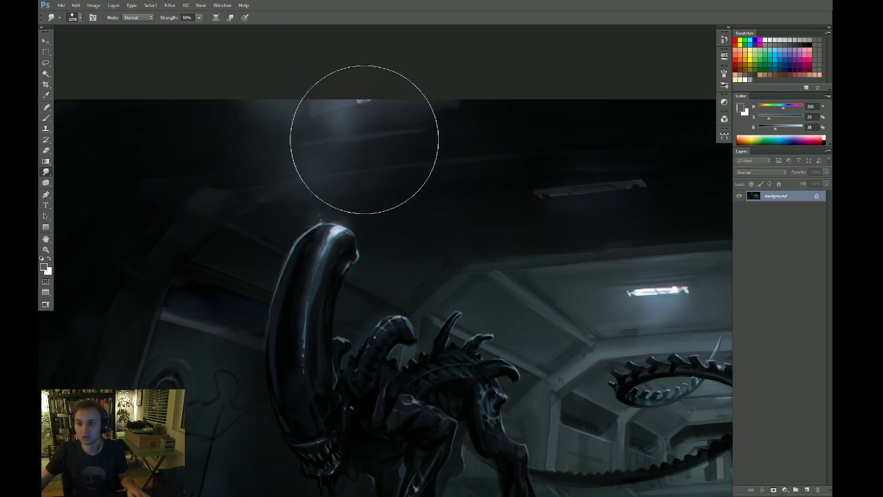
key(bracketleft)
scroll(458, 240, down, 6)
scroll(457, 240, left, 2)
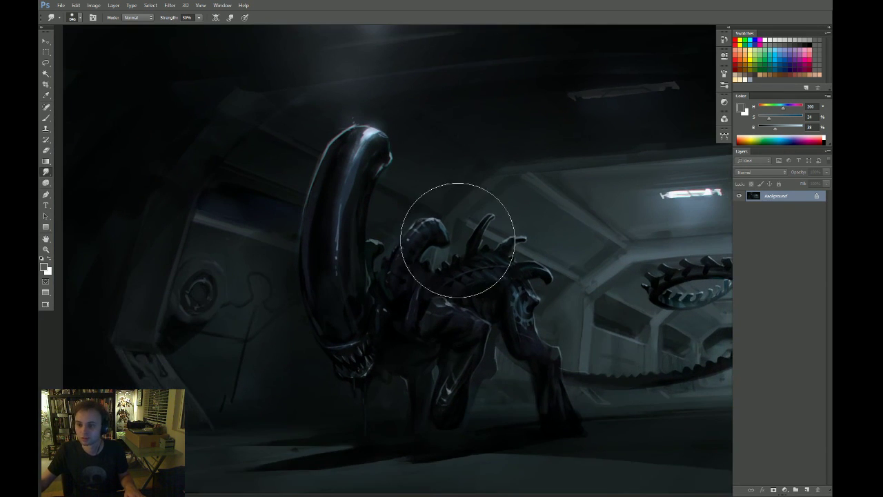
scroll(458, 240, down, 1)
scroll(475, 309, down, 2)
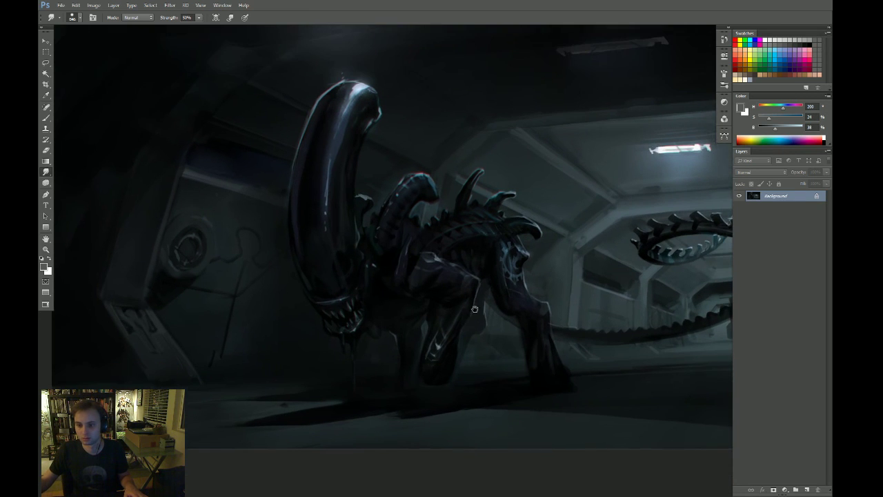
scroll(471, 329, down, 1)
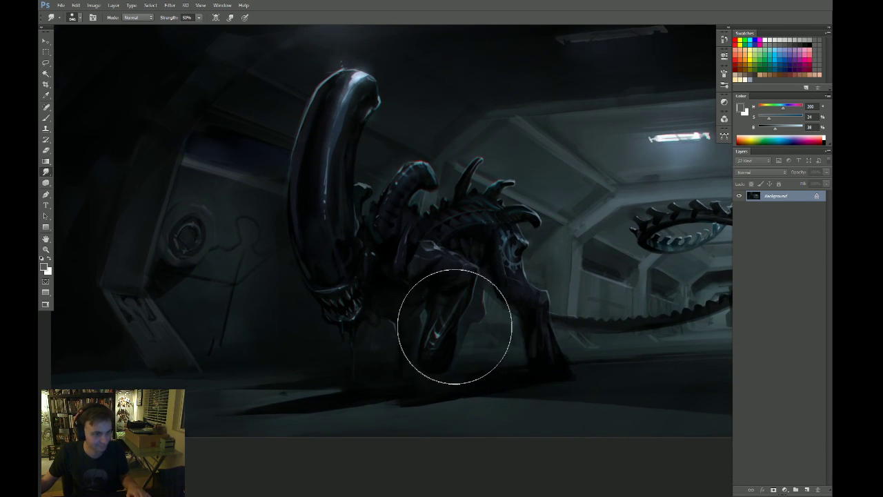
scroll(455, 326, down, 1)
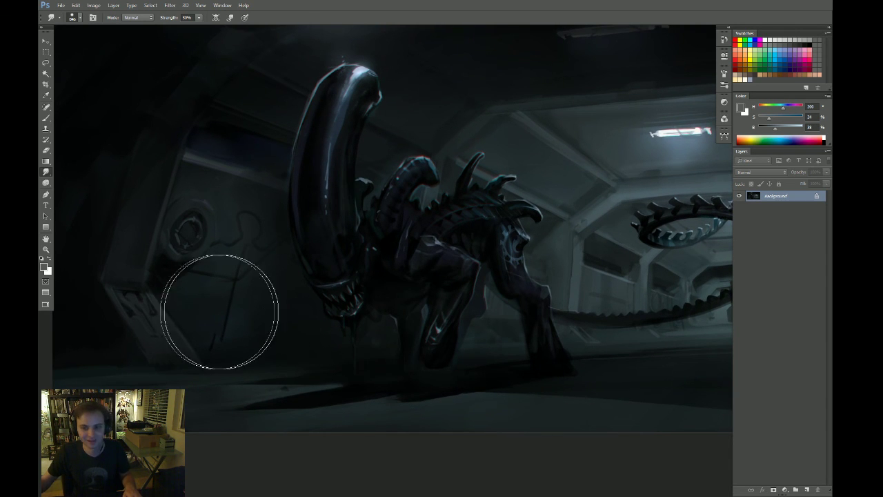
Smudge the Red channel slightly around the tail coil and the far corridor arches
drag(482, 306, 458, 308)
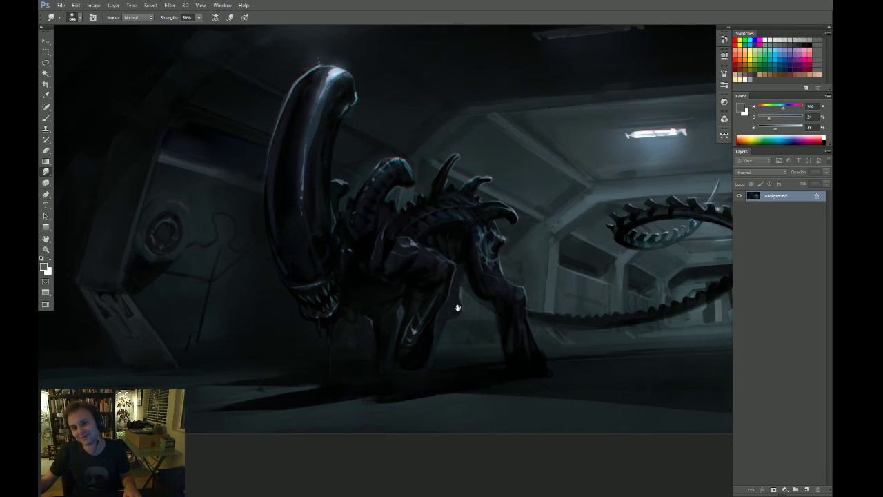
drag(335, 254, 355, 315)
drag(573, 314, 542, 313)
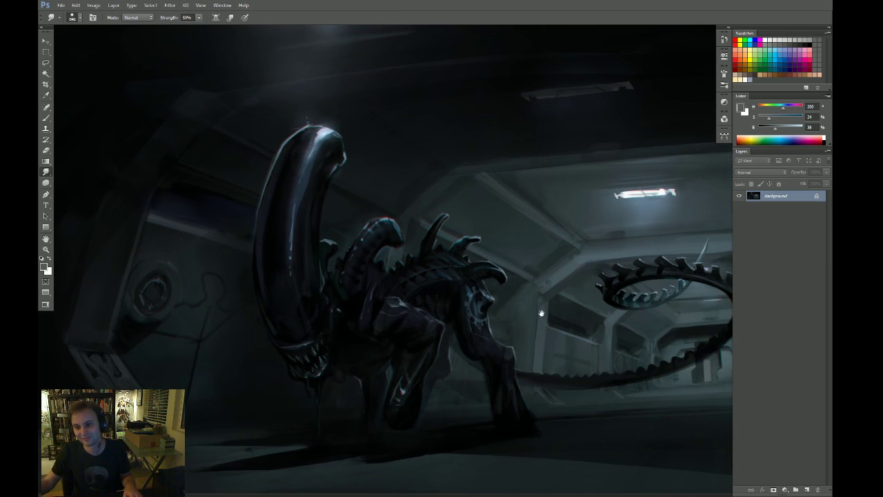
drag(689, 337, 542, 296)
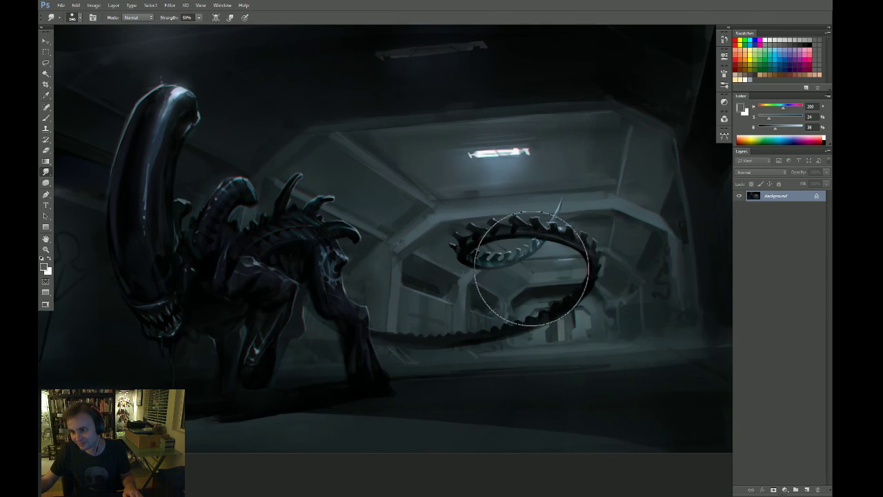
drag(665, 300, 545, 273)
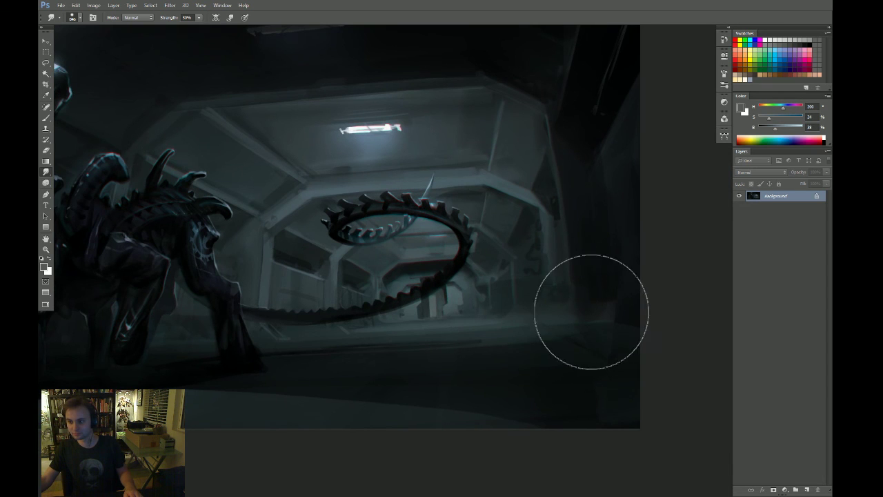
drag(422, 372, 471, 359)
drag(408, 406, 582, 397)
Smudge the Red channel slightly along the edge of the creature's floor shadow
key(z)
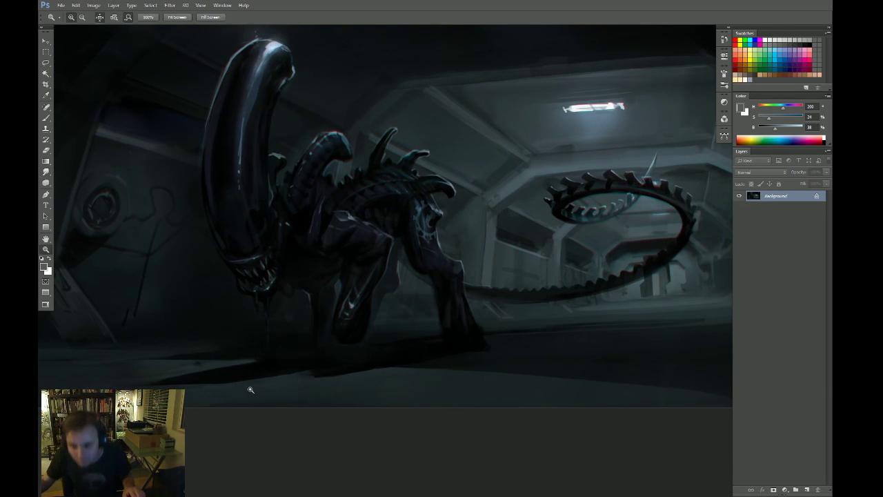
click(251, 390)
key(r)
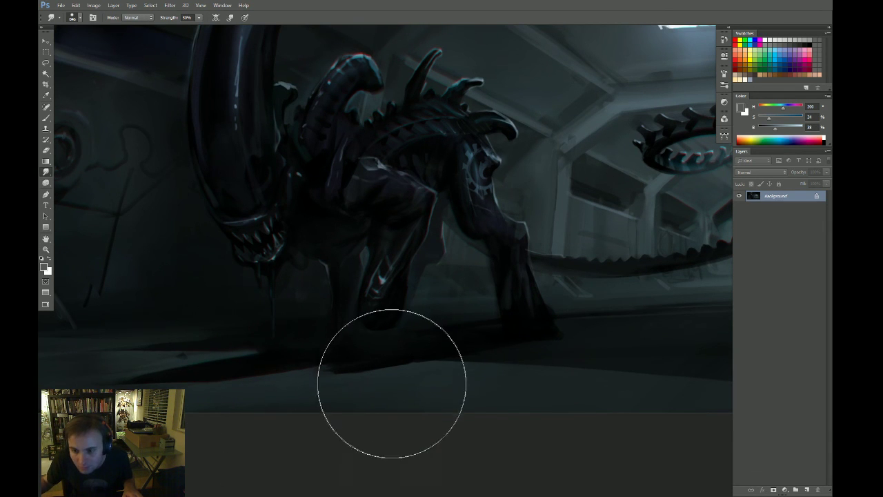
key(z)
key(ctrl+0)
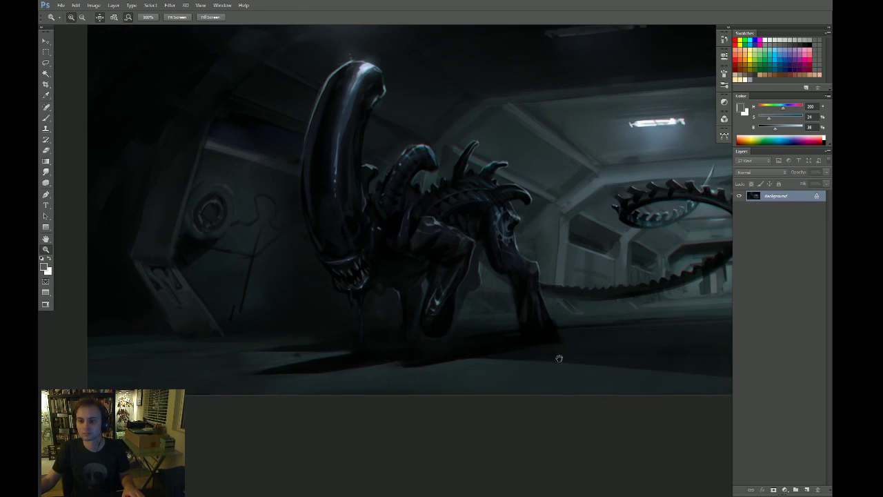
Try a stronger upward smudge of the Red channel on the distant ceiling light, and undo it
drag(559, 357, 567, 391)
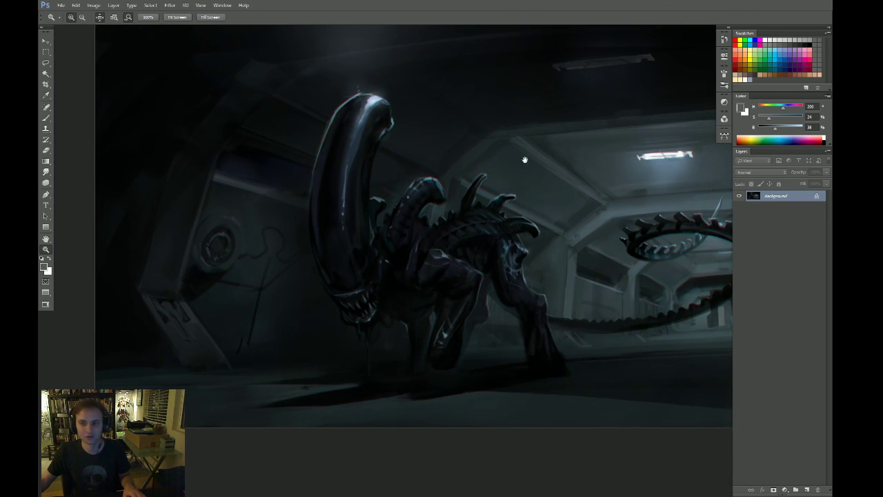
drag(524, 160, 422, 247)
click(340, 230)
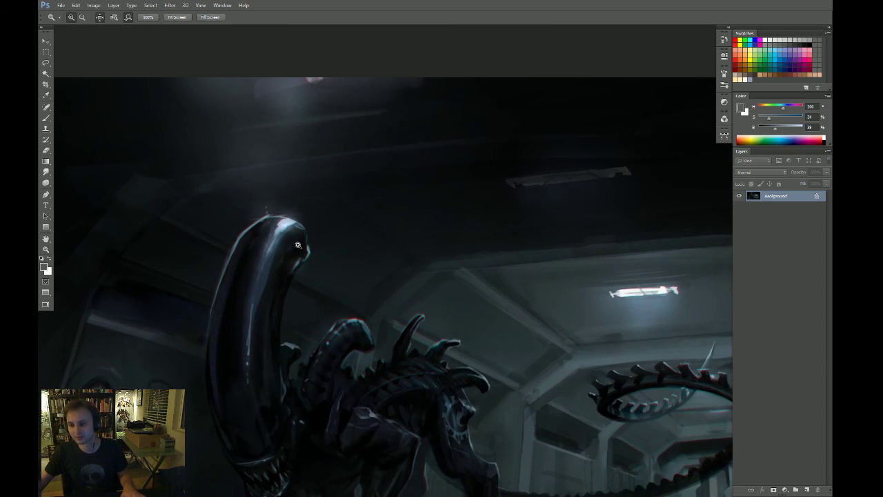
key(r)
drag(517, 250, 425, 227)
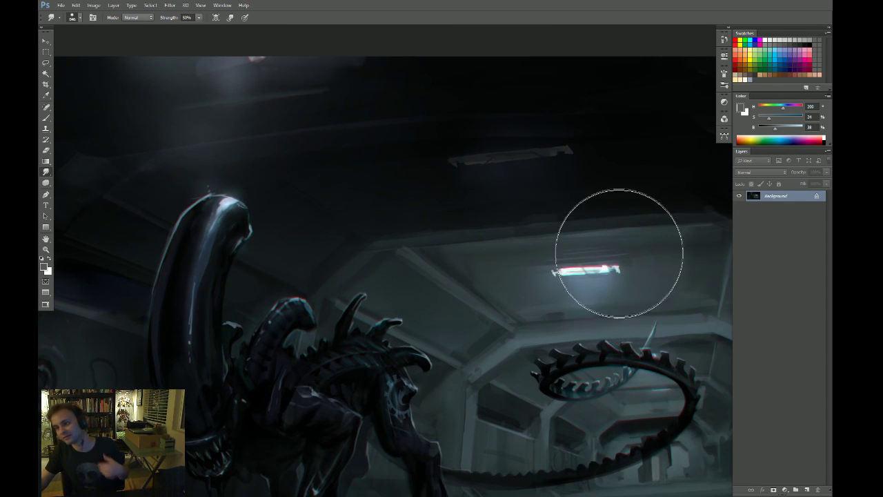
drag(618, 253, 618, 239)
drag(629, 351, 528, 337)
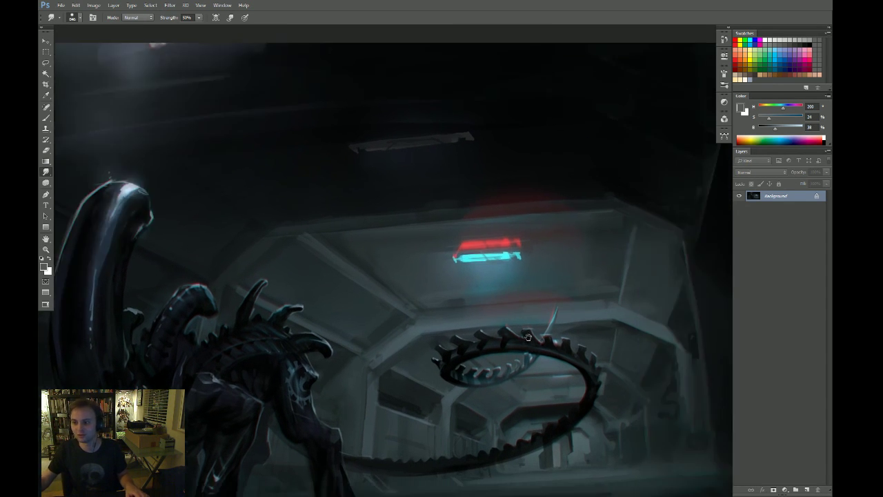
key(ctrl+z)
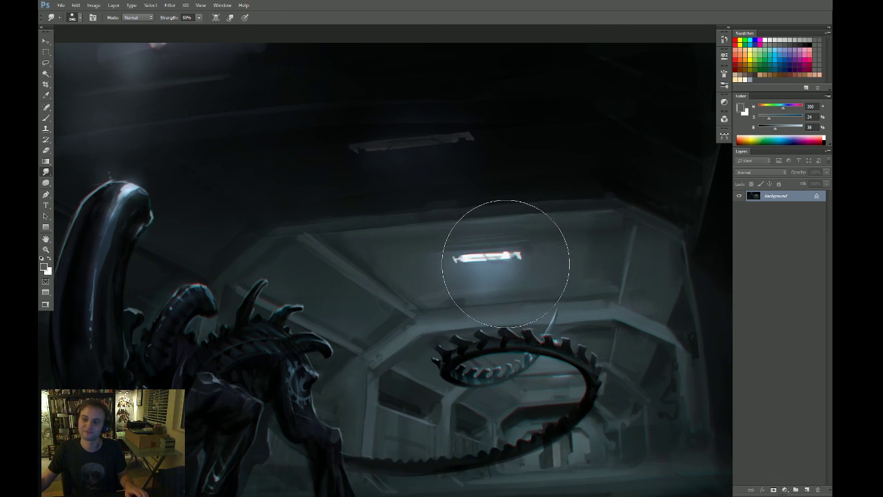
Smudge the Red channel lightly around the upper part of the creature's head
drag(459, 292, 574, 282)
drag(204, 193, 164, 204)
mouse_move(240, 227)
mouse_down()
mouse_move(214, 254)
mouse_move(256, 209)
mouse_up()
drag(252, 158, 233, 200)
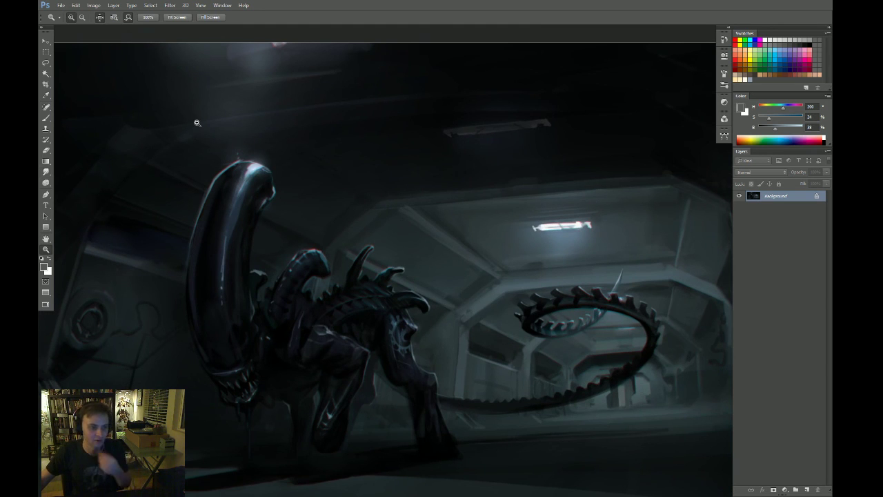
drag(426, 207, 432, 200)
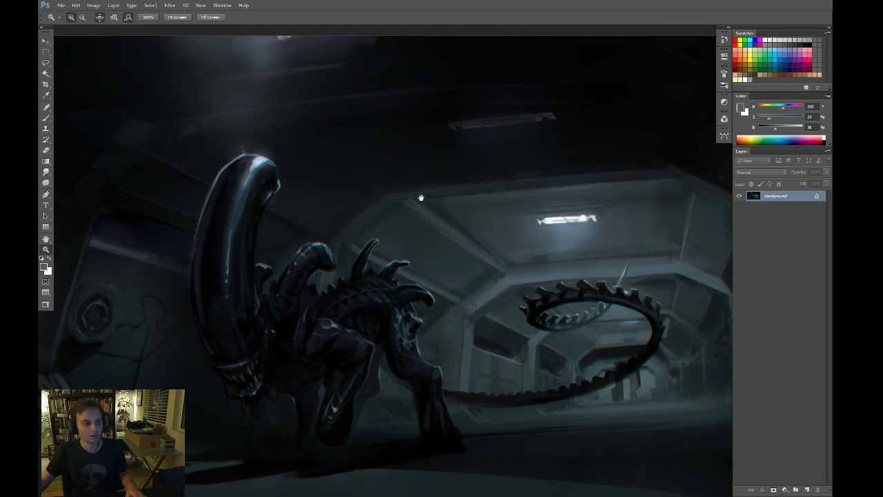
Examine the colour channels individually, and make only Green active while showing the full-colour image
click(723, 102)
click(723, 118)
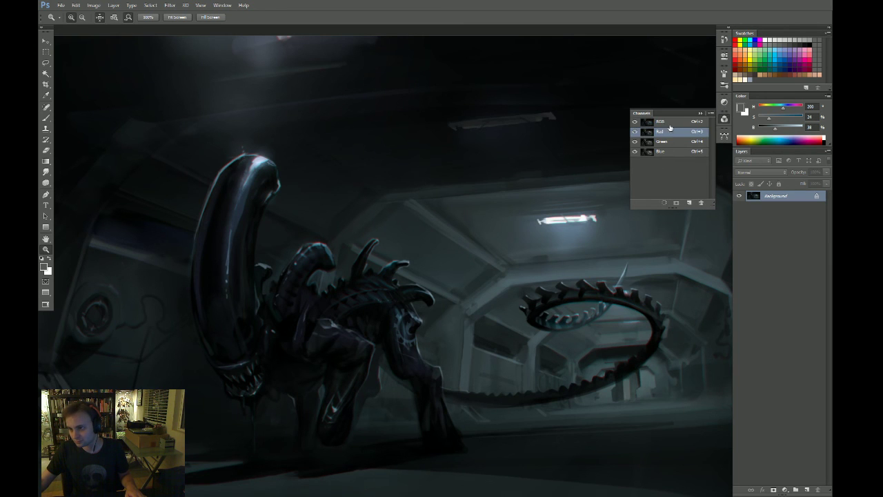
click(666, 131)
click(671, 151)
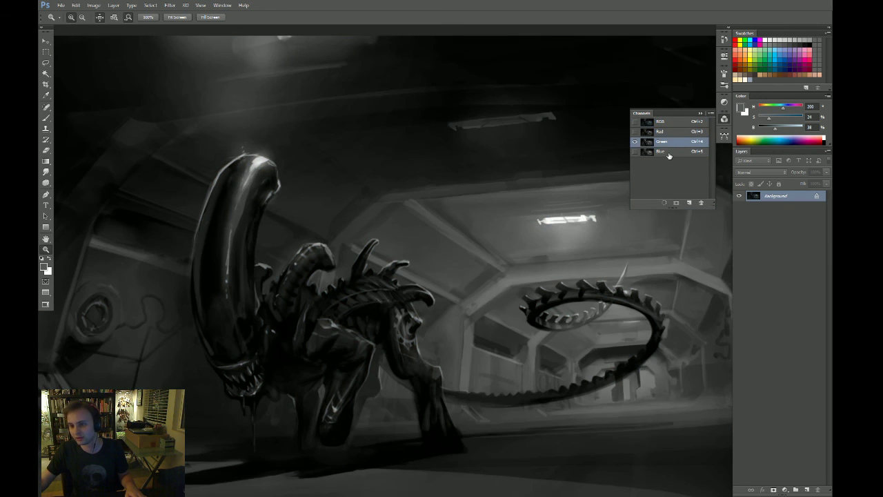
click(669, 142)
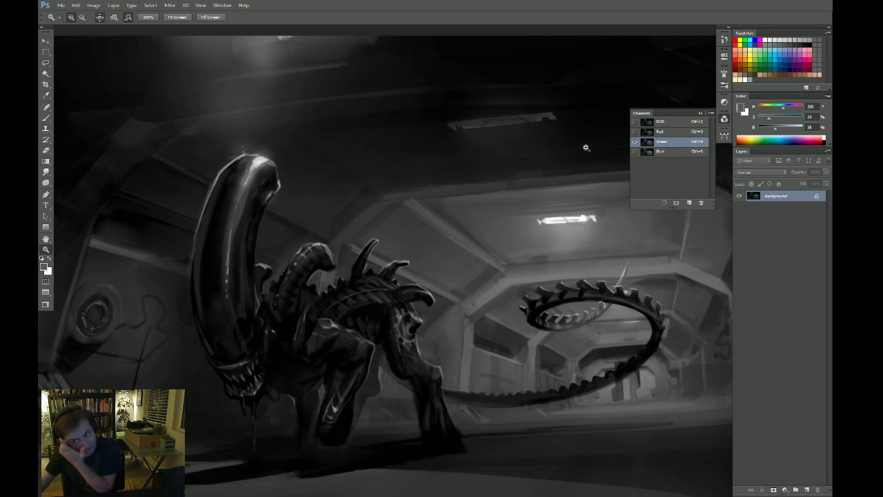
click(636, 122)
Smudge the Green channel strongly over the rear back spines and from the shoulder tube across the head
key(r)
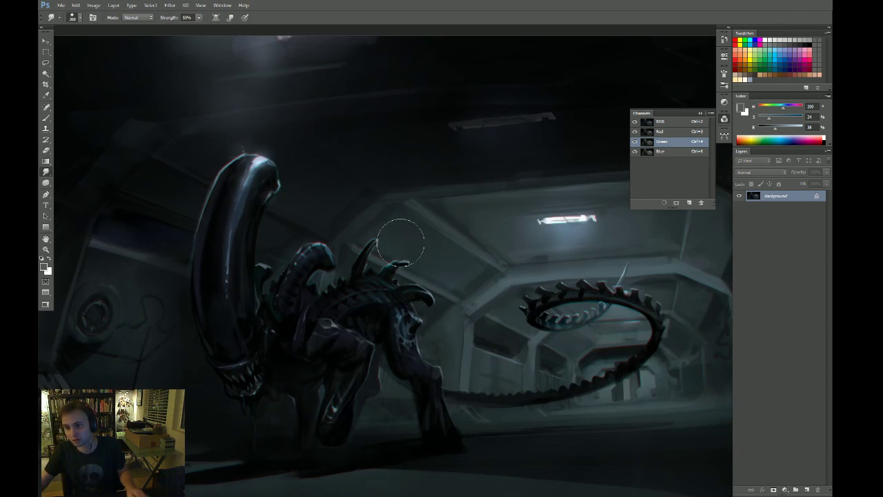
drag(399, 272, 403, 262)
drag(315, 247, 177, 234)
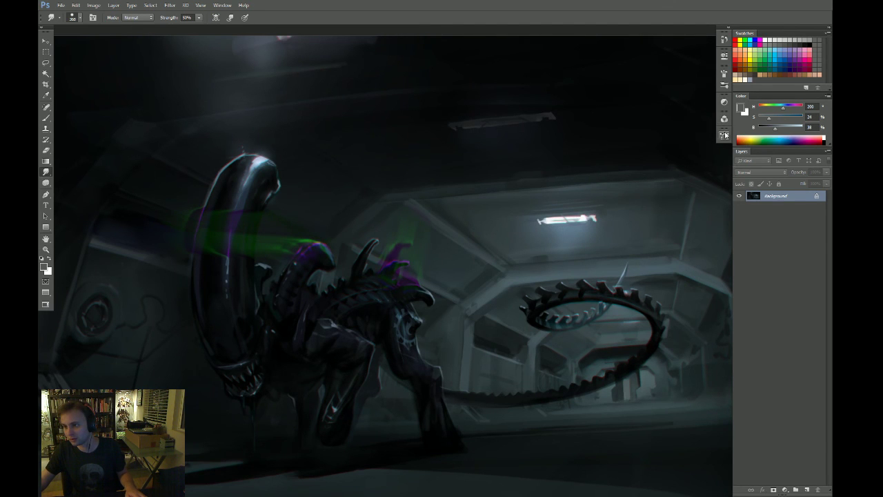
Smudge the Blue channel strongly between the distant ceiling light and the coiled tail
click(724, 119)
click(695, 152)
drag(541, 259, 504, 256)
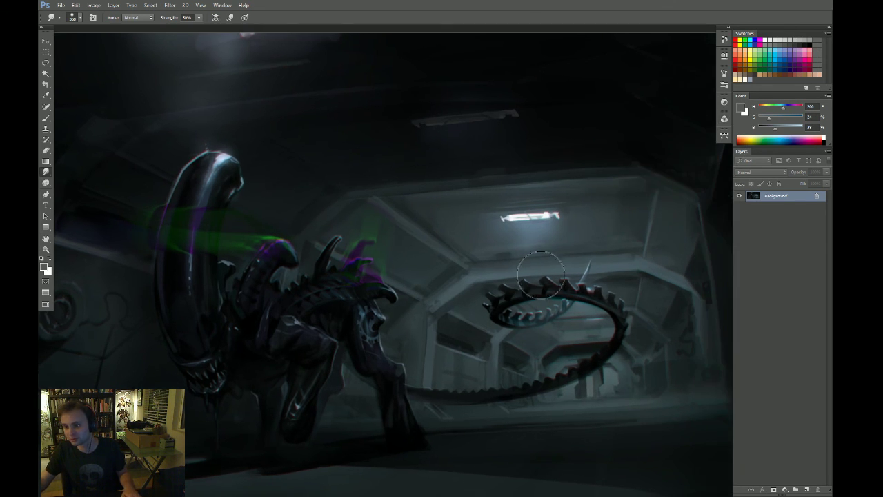
click(724, 118)
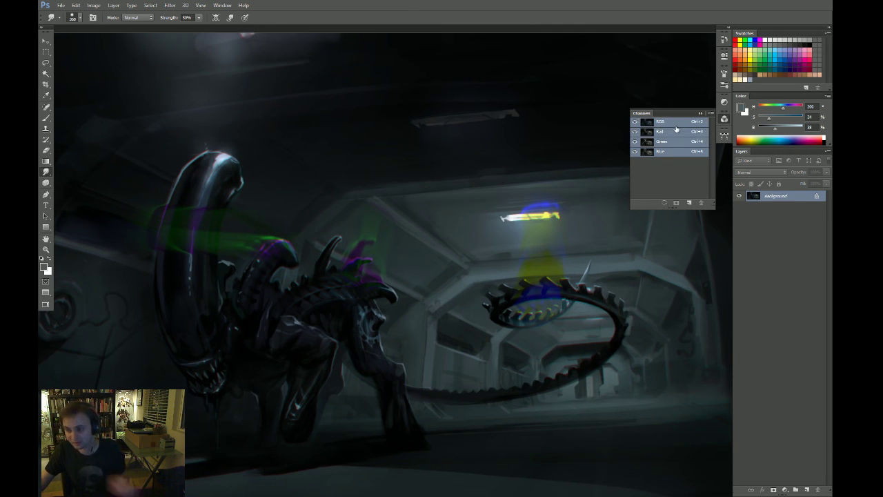
Undo the exaggerated channel smudges on the ceiling light, head and back spines, checking the Red channel against the full-colour image
key(ctrl+z)
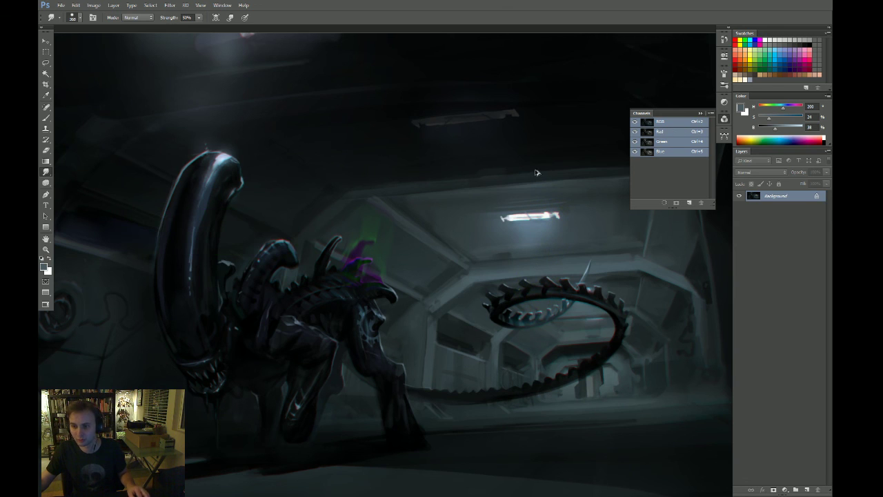
click(663, 132)
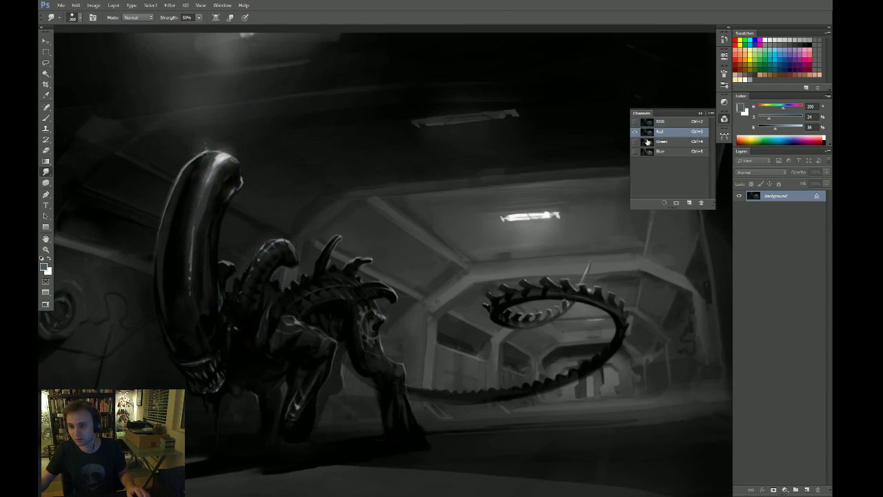
click(724, 120)
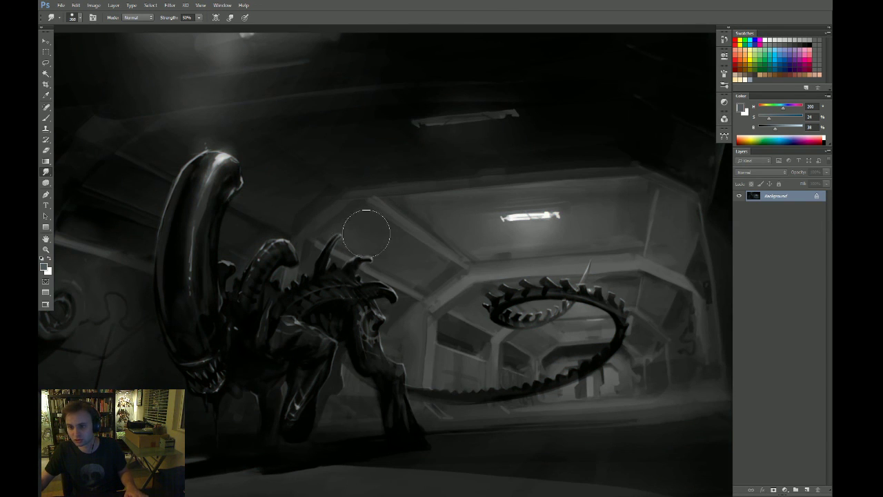
click(725, 120)
click(635, 122)
click(345, 243)
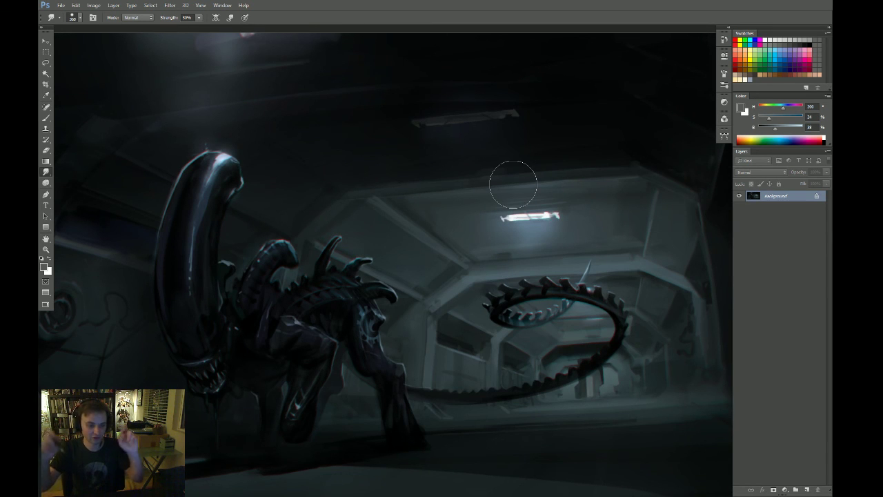
Look through the available filters, including the blur options and Lens Correction
mouse_move(373, 230)
mouse_down()
mouse_move(478, 243)
mouse_move(469, 232)
mouse_move(517, 203)
mouse_up()
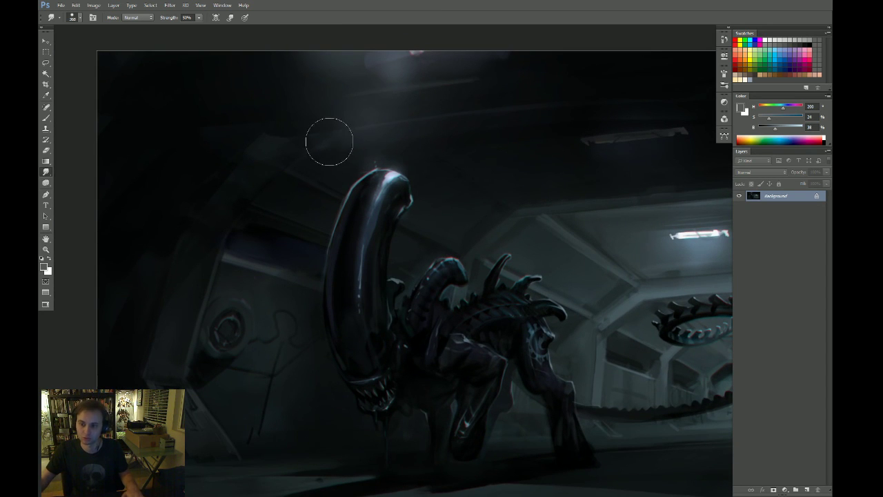
key(z)
drag(363, 108, 347, 124)
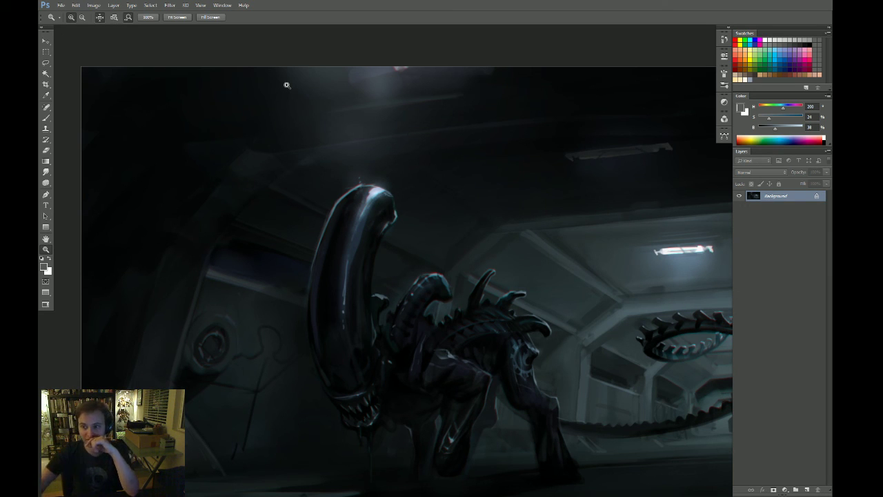
click(169, 6)
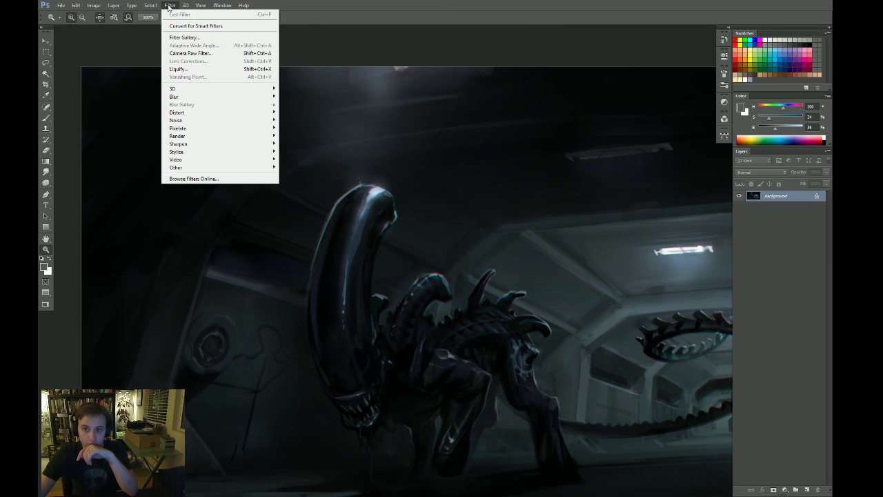
mouse_move(199, 97)
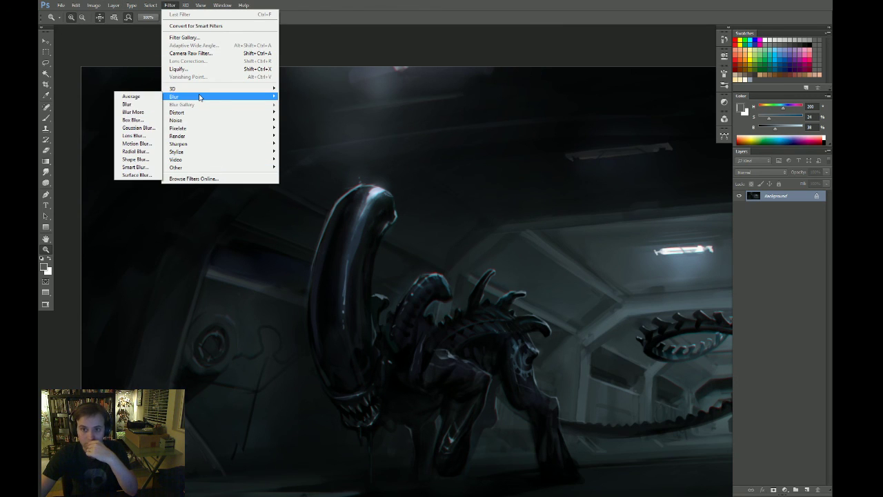
mouse_move(219, 152)
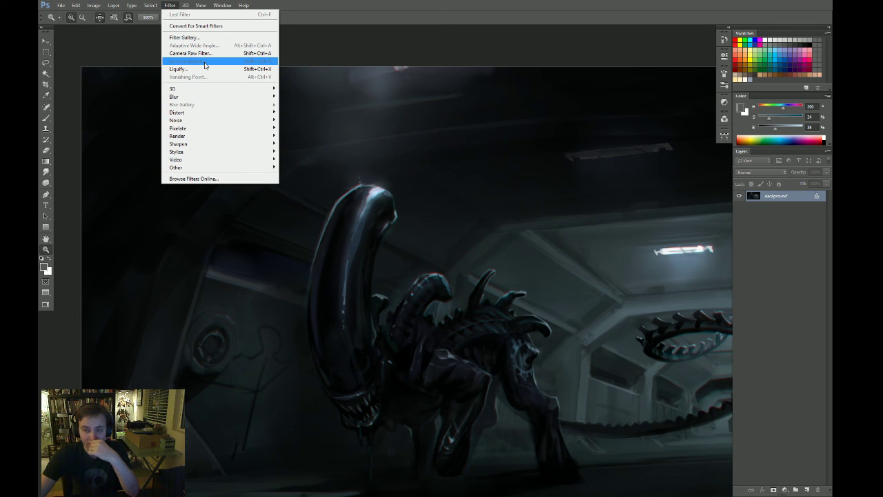
click(538, 71)
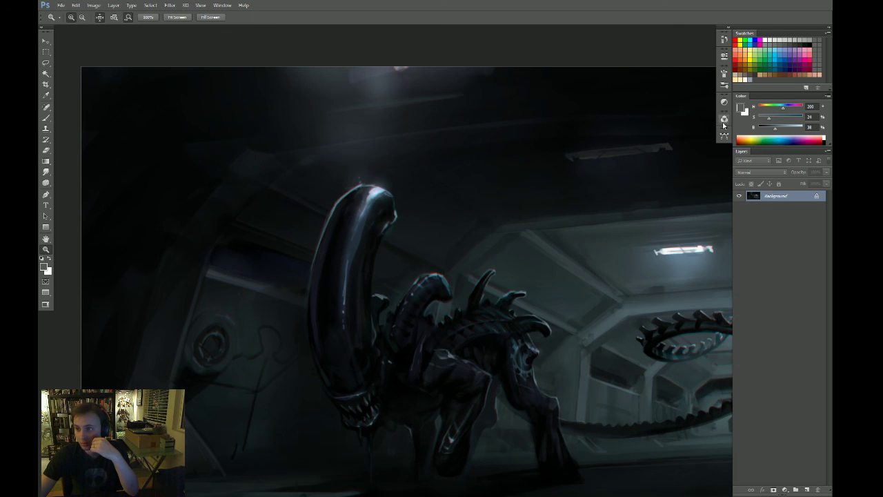
Reactivate all the RGB channels together and check the Lens Correction filter without applying it
click(724, 120)
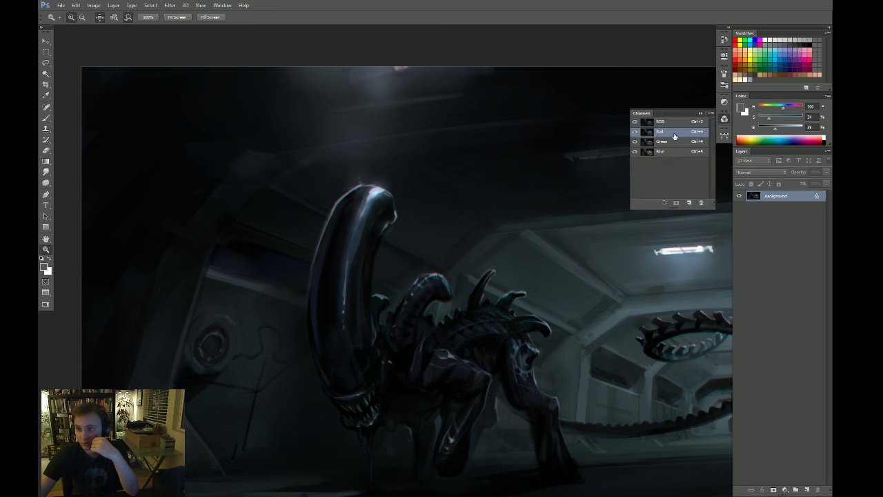
click(149, 5)
mouse_move(136, 6)
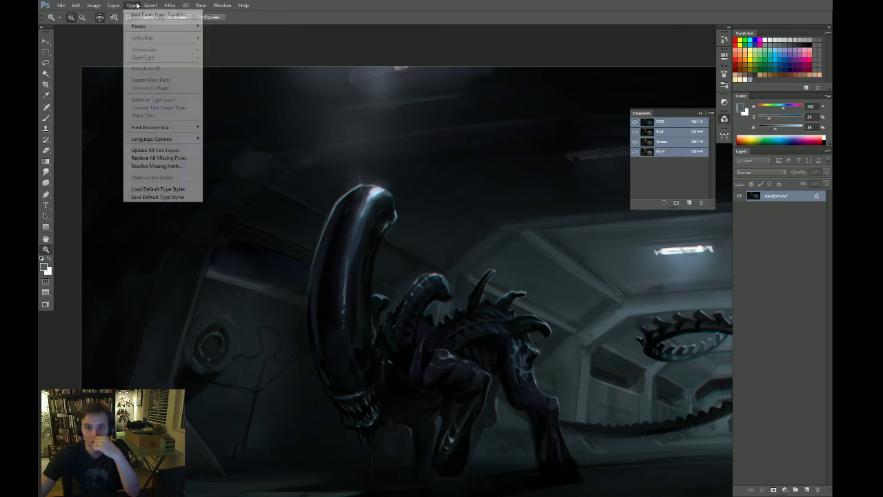
mouse_move(170, 5)
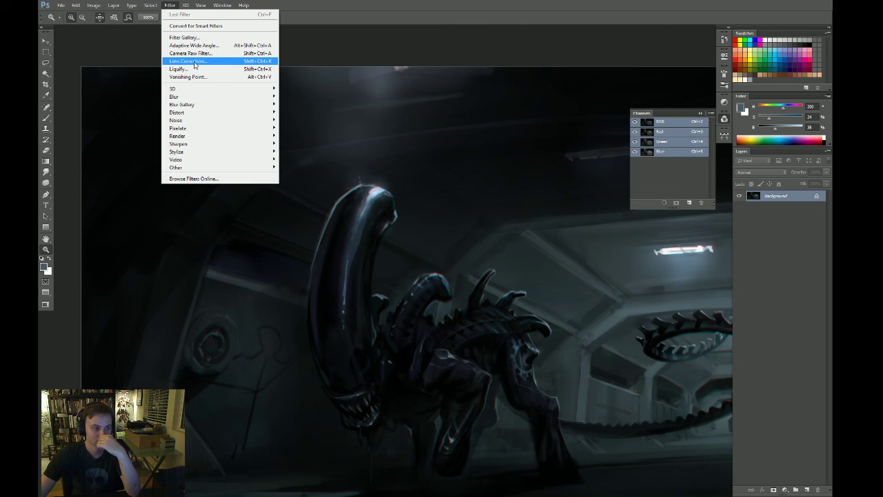
click(349, 65)
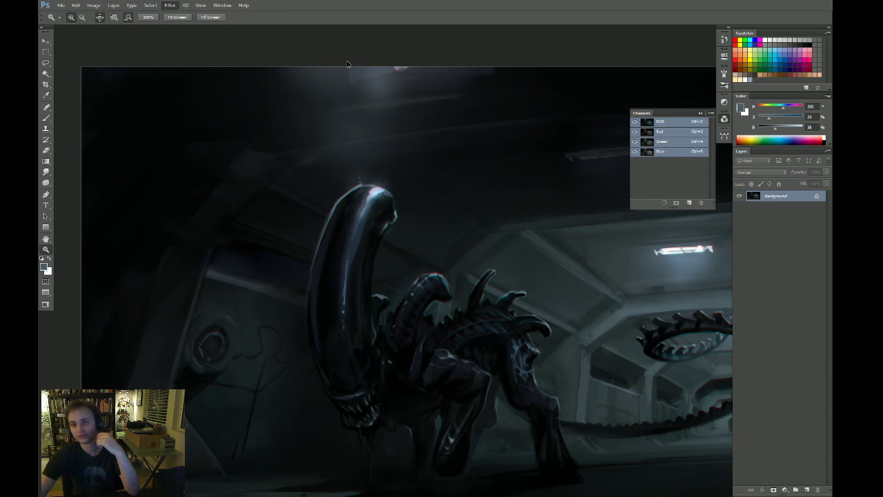
Examine the whole painting in full-screen view, then check its colour channels in the standard view
drag(549, 234, 453, 157)
key(v)
key(f)
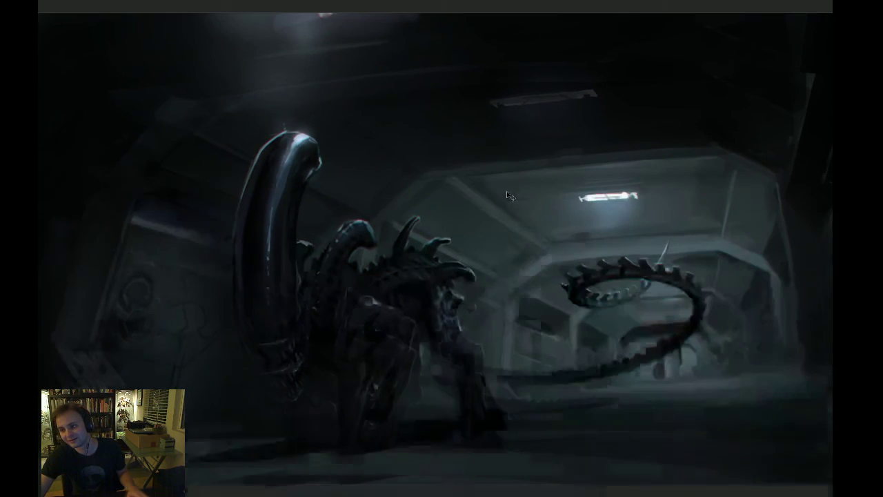
drag(540, 203, 503, 189)
drag(548, 235, 517, 224)
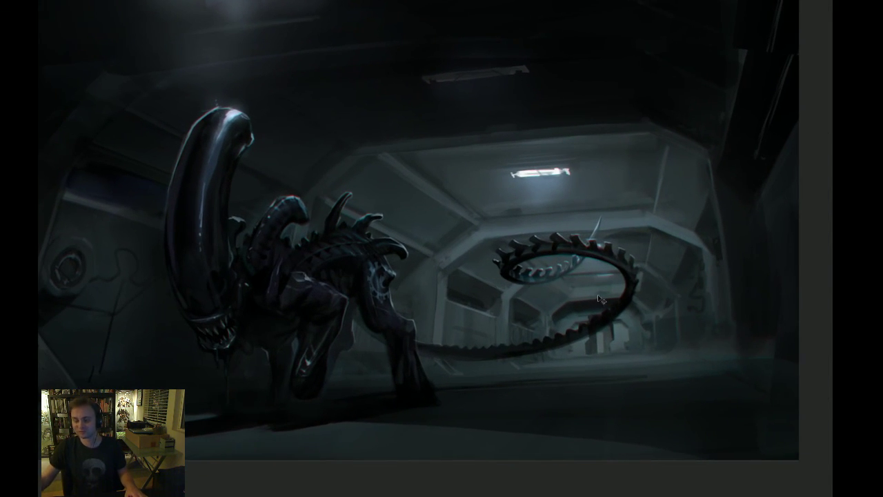
key(b)
key(o)
key(o)
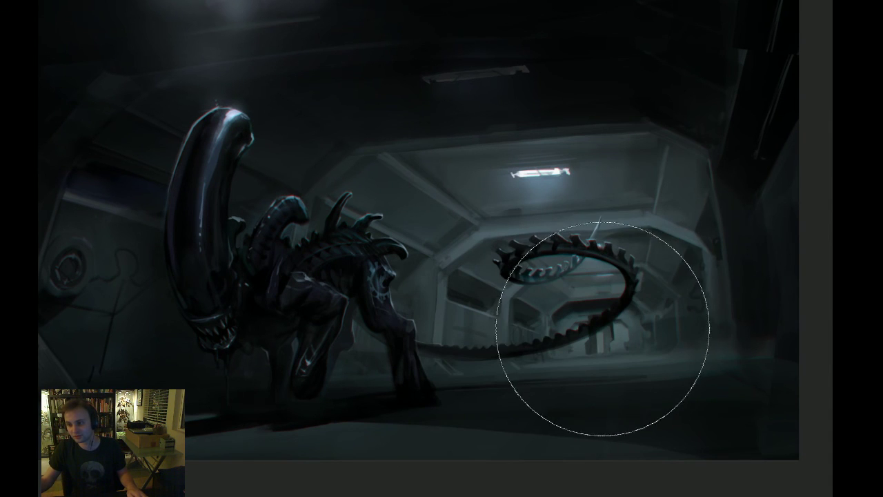
key(f)
key(f)
drag(627, 325, 618, 328)
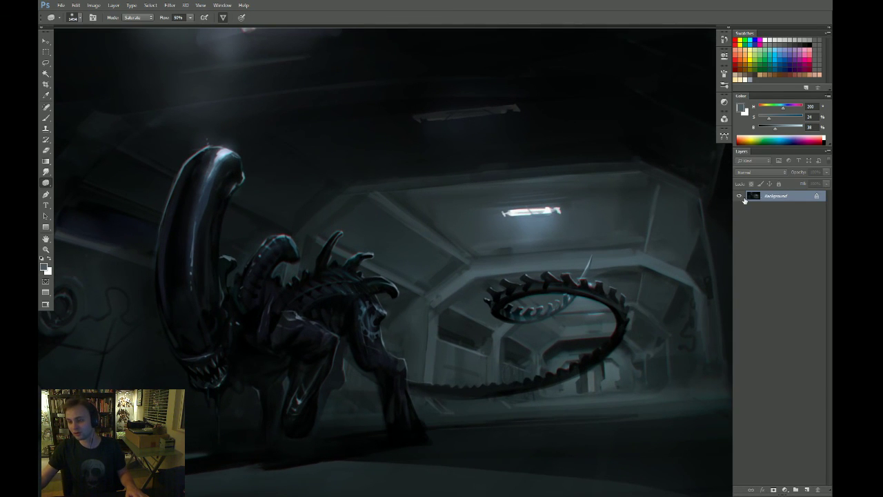
drag(720, 161, 725, 148)
click(723, 120)
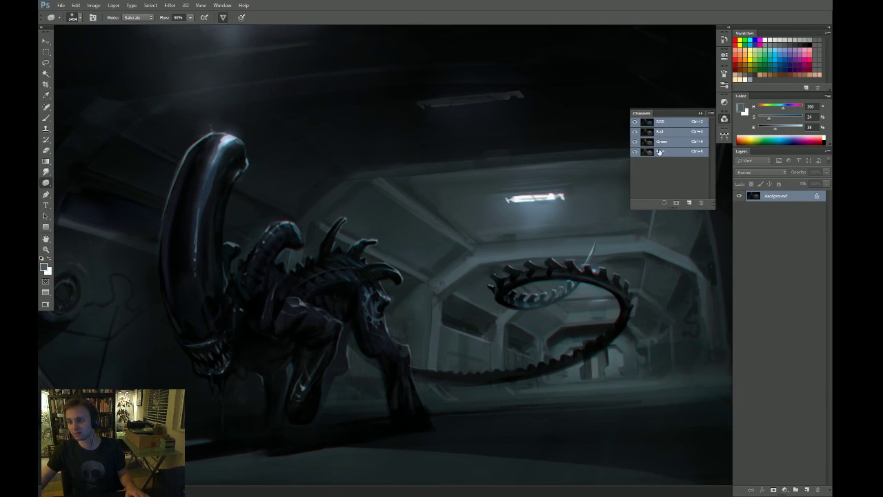
drag(603, 260, 586, 249)
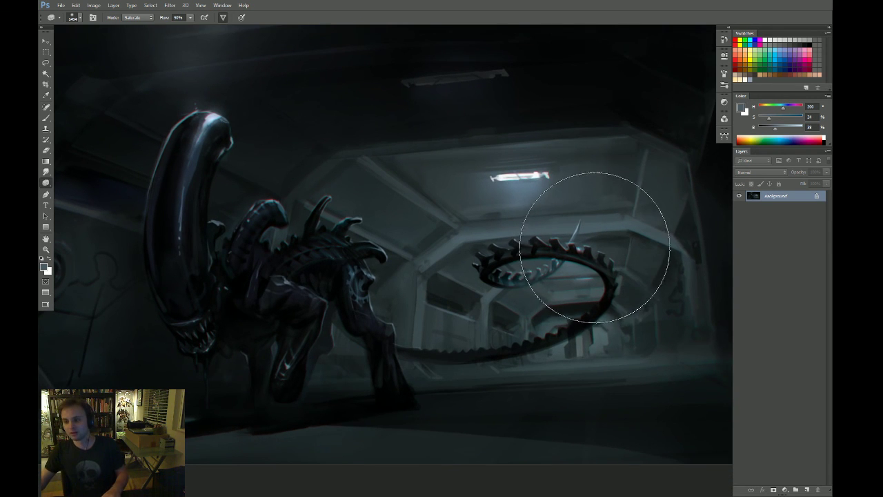
Dodge the Highlights at 100% exposure around the far end of the corridor and the coiled tail
key(o)
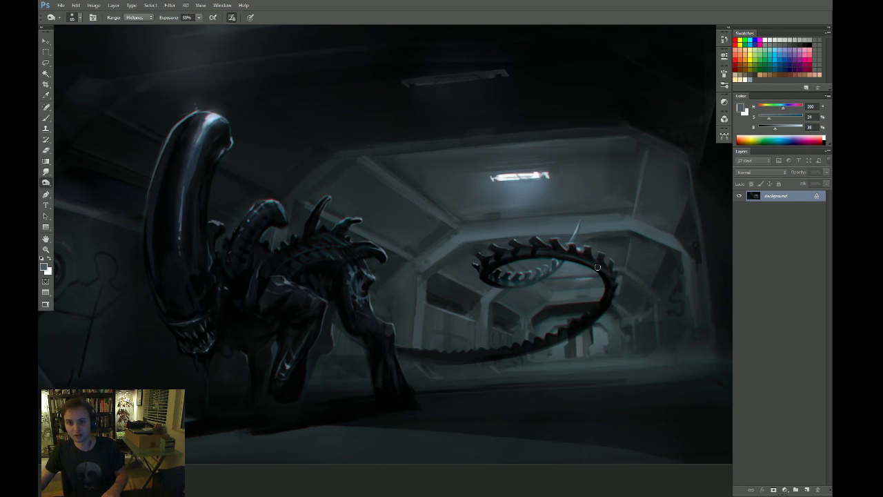
key(shift+o)
key(shift+o)
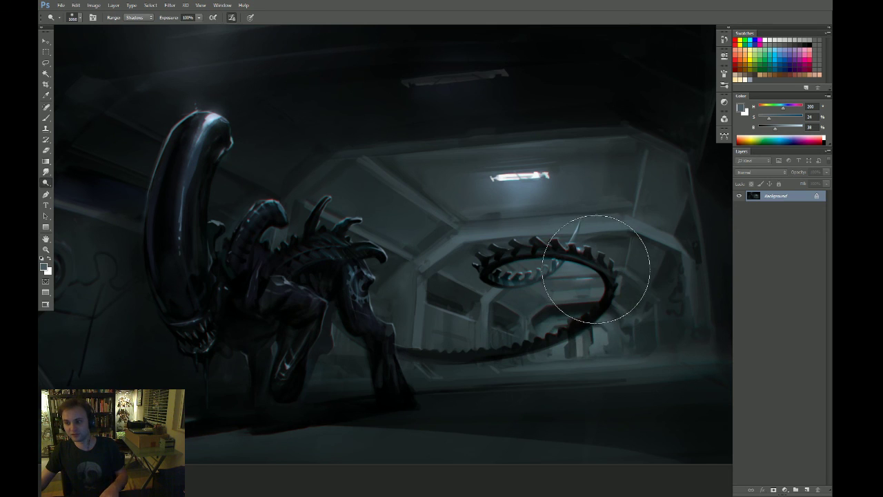
key(alt+shift+h)
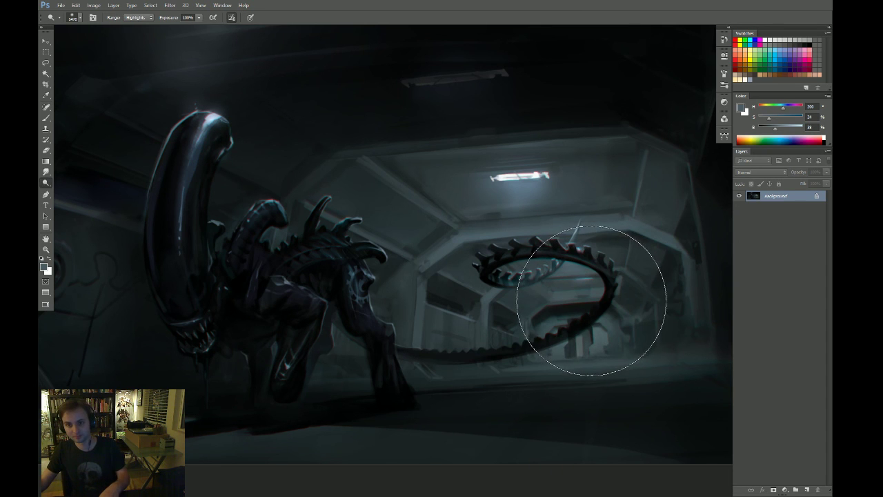
drag(600, 322, 563, 323)
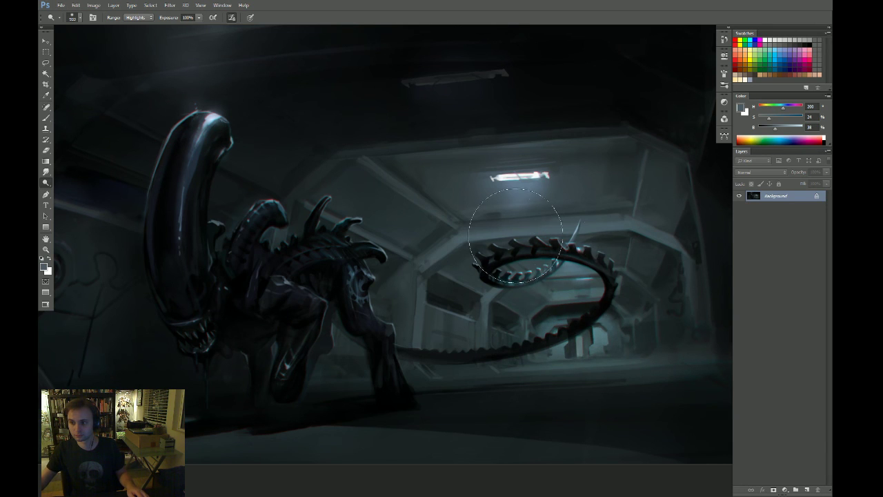
drag(617, 249, 676, 255)
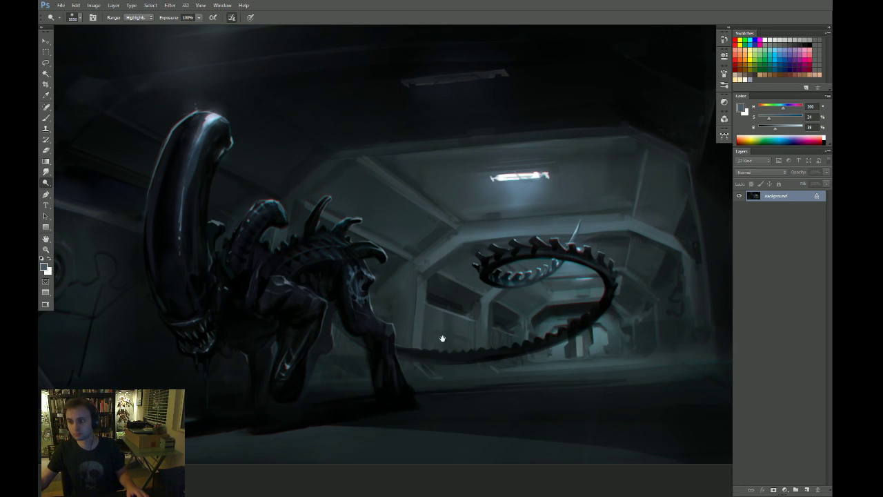
Dodge the Midtones at 100% exposure to brighten the glow around the distant ceiling light and the arch beneath it
drag(442, 339, 479, 329)
drag(327, 289, 389, 269)
mouse_move(402, 399)
mouse_down()
mouse_move(397, 380)
mouse_move(398, 390)
mouse_up()
key(alt+shift+s)
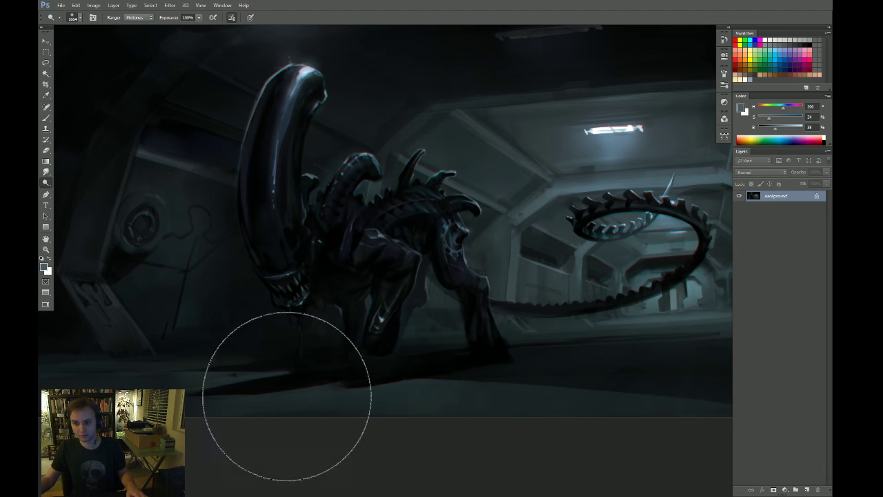
key(alt+shift+m)
drag(186, 407, 212, 404)
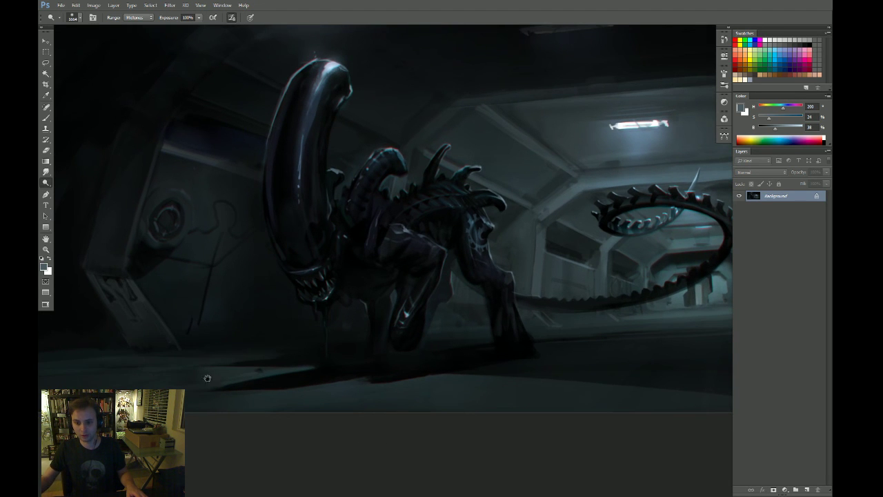
drag(207, 372, 266, 377)
drag(512, 327, 418, 369)
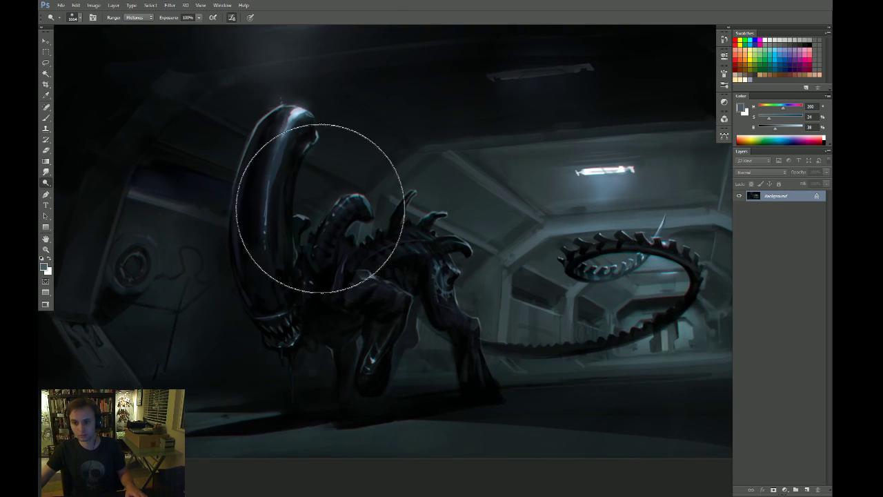
drag(618, 280, 563, 277)
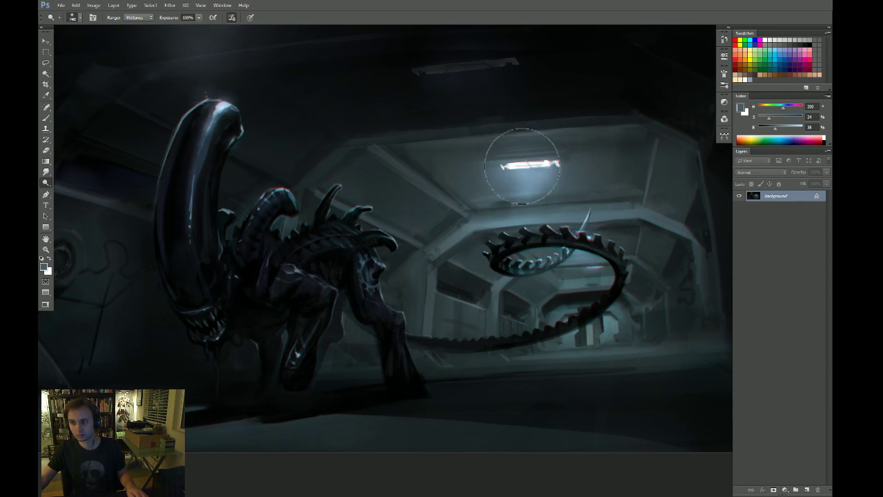
drag(517, 235, 518, 259)
drag(516, 193, 554, 246)
Examine the overall lighting of the complete painting at reduced size
key(ctrl+space)
drag(409, 149, 374, 167)
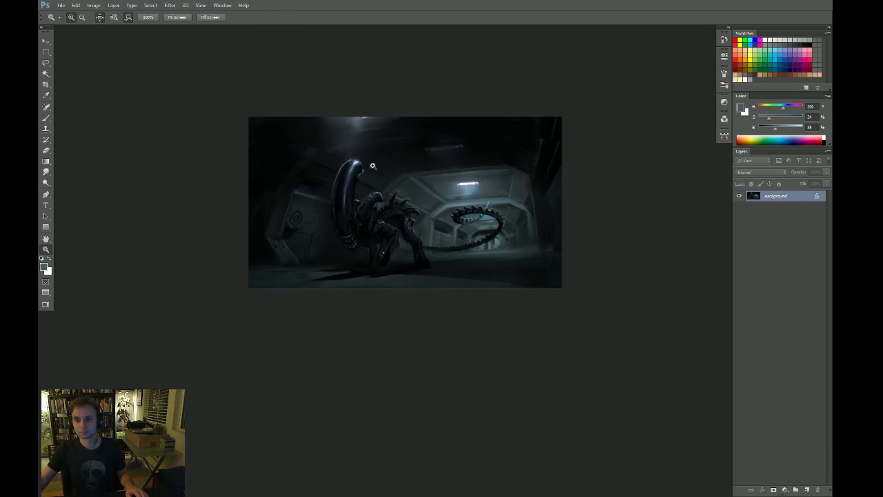
drag(432, 193, 451, 167)
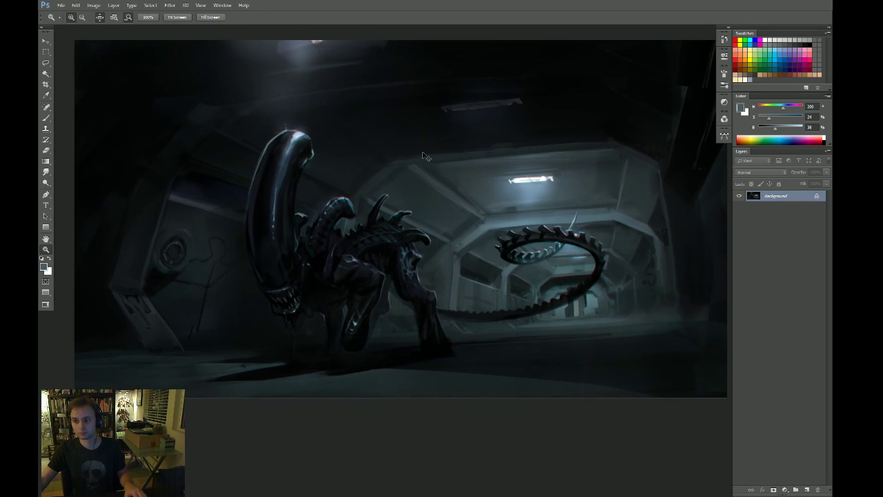
key(Tab)
key(Tab)
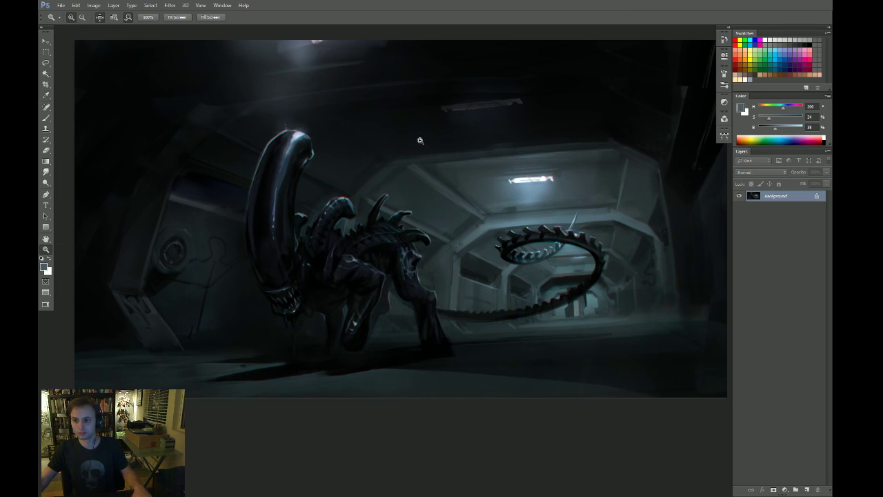
drag(424, 138, 417, 159)
Sign and date the painting in black on the floor at its lower-left corner, using a small brush at 100% opacity
drag(194, 365, 262, 335)
drag(262, 336, 333, 337)
alt+click(383, 388)
key(ctrl+minus)
key(Tab)
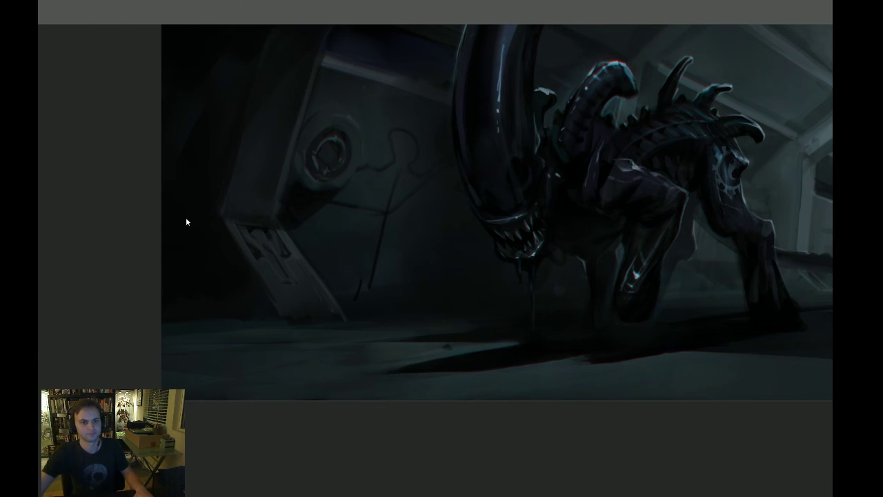
key(Tab)
key(bracketleft)
key(bracketleft)
key(bracketleft)
key(bracketleft)
key(bracketleft)
key(bracketleft)
key(bracketleft)
key(bracketleft)
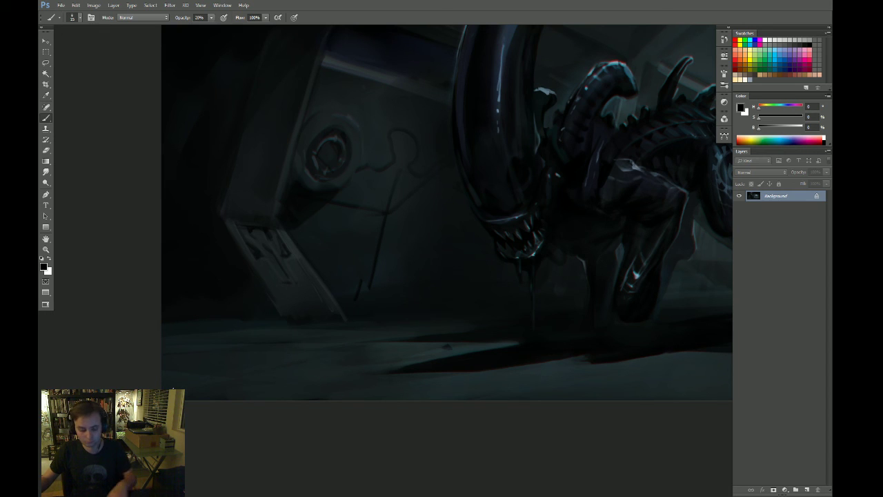
mouse_move(179, 379)
mouse_down()
mouse_move(204, 388)
mouse_move(196, 373)
mouse_move(200, 389)
mouse_move(221, 392)
mouse_move(262, 386)
mouse_up()
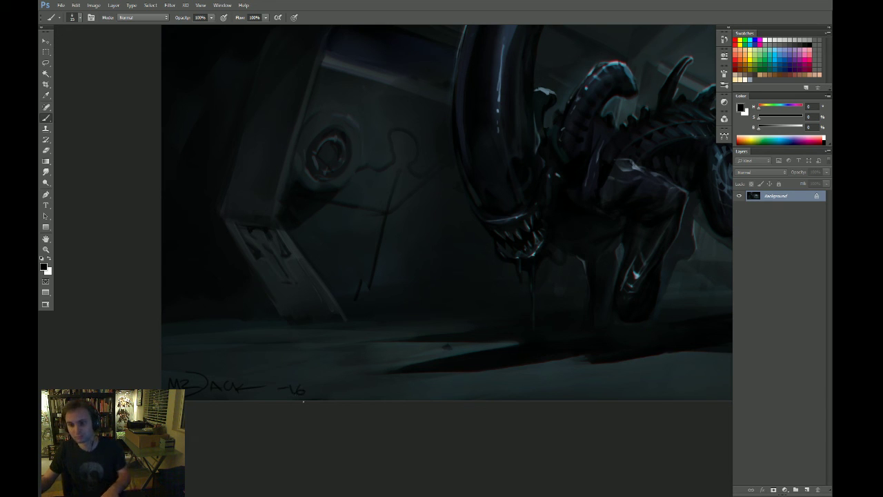
Review the complete signed painting in full-screen view
drag(462, 366, 449, 379)
key(ctrl+0)
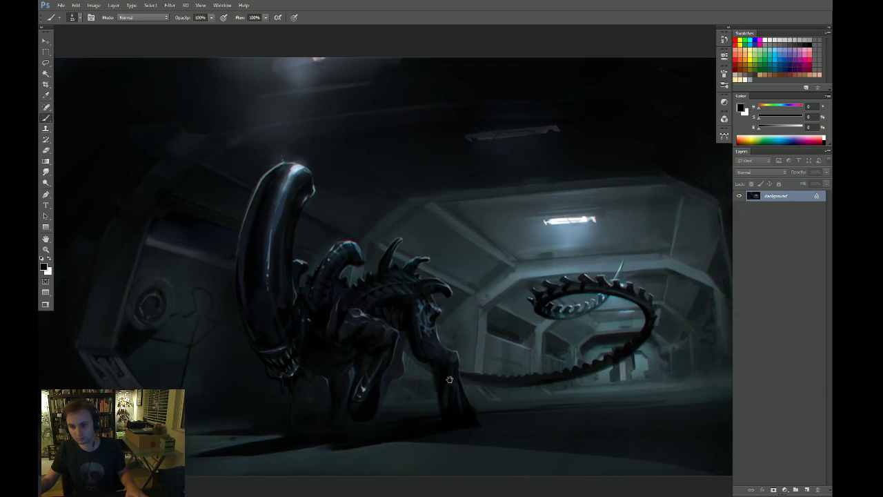
key(f)
key(f)
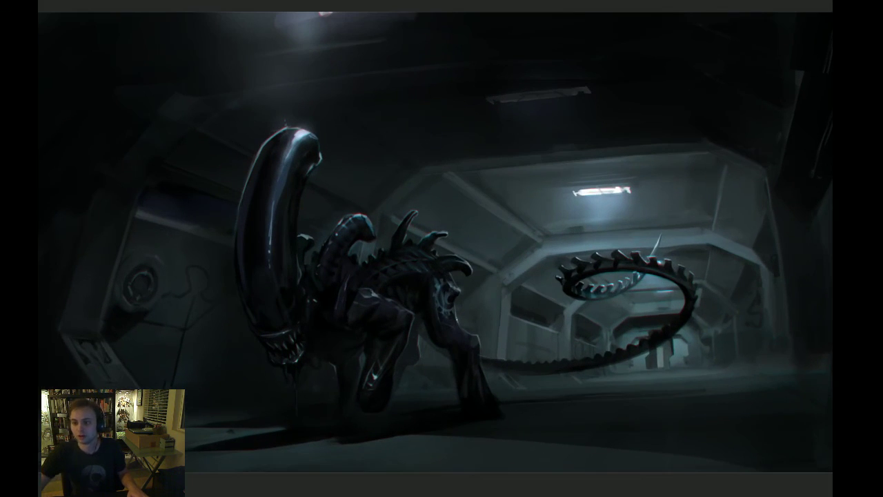
drag(500, 302, 508, 297)
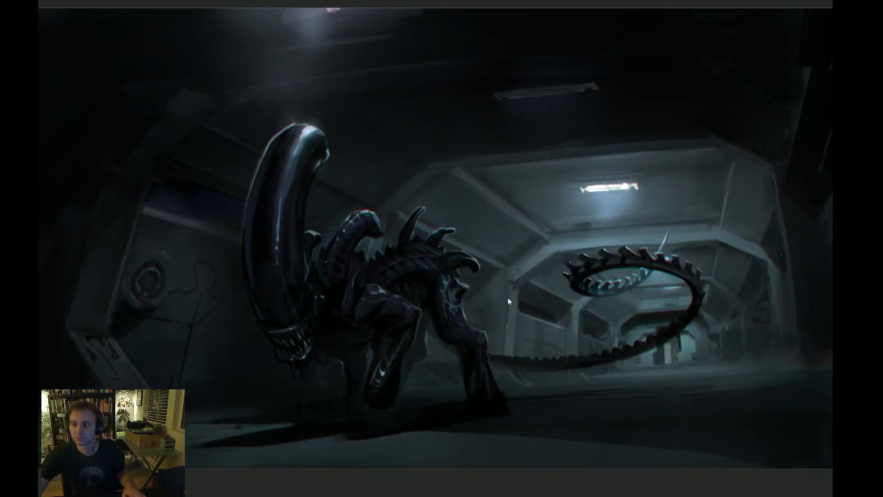